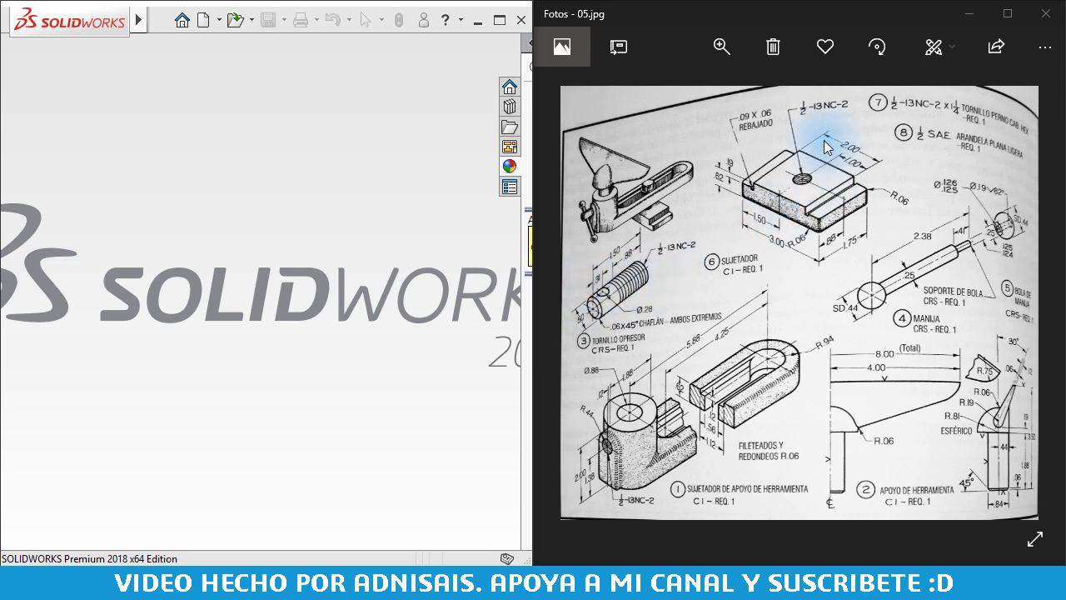
- Zoom and pan the scanned drawing onto the tool-rest clamp (part 1), then start a new SOLIDWORKS document
double_click(788, 397)
left_click_drag(831, 293, 907, 284)
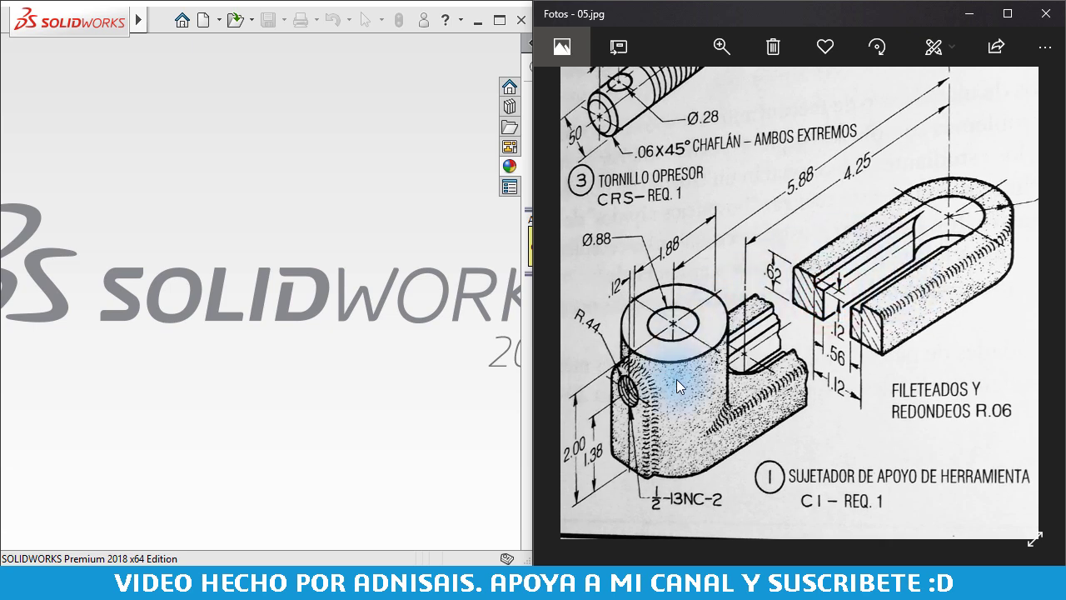
left_click_drag(958, 316, 584, 323)
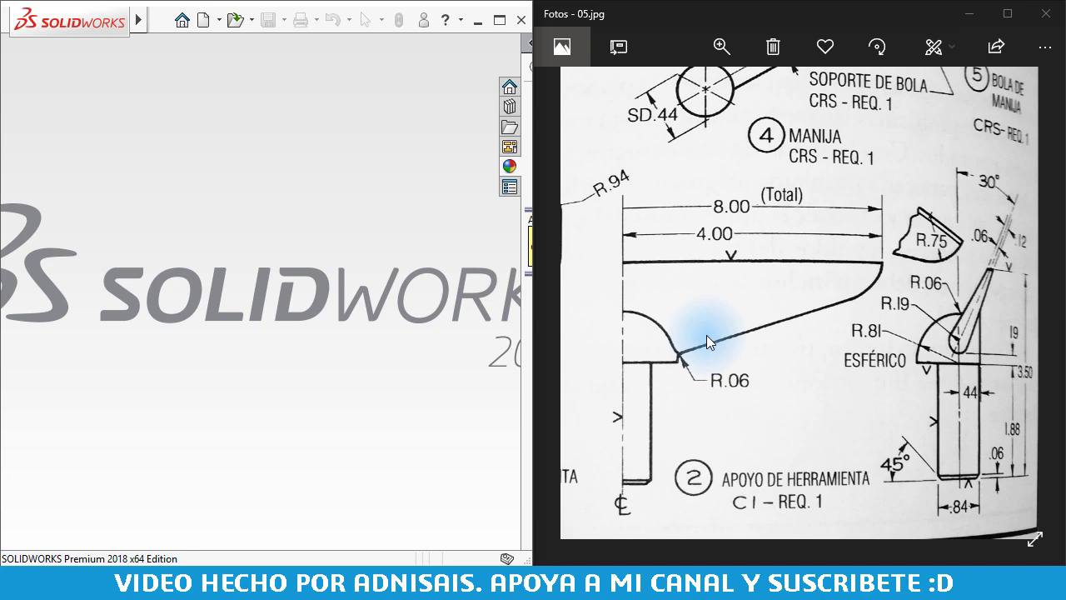
left_click_drag(706, 341, 731, 346)
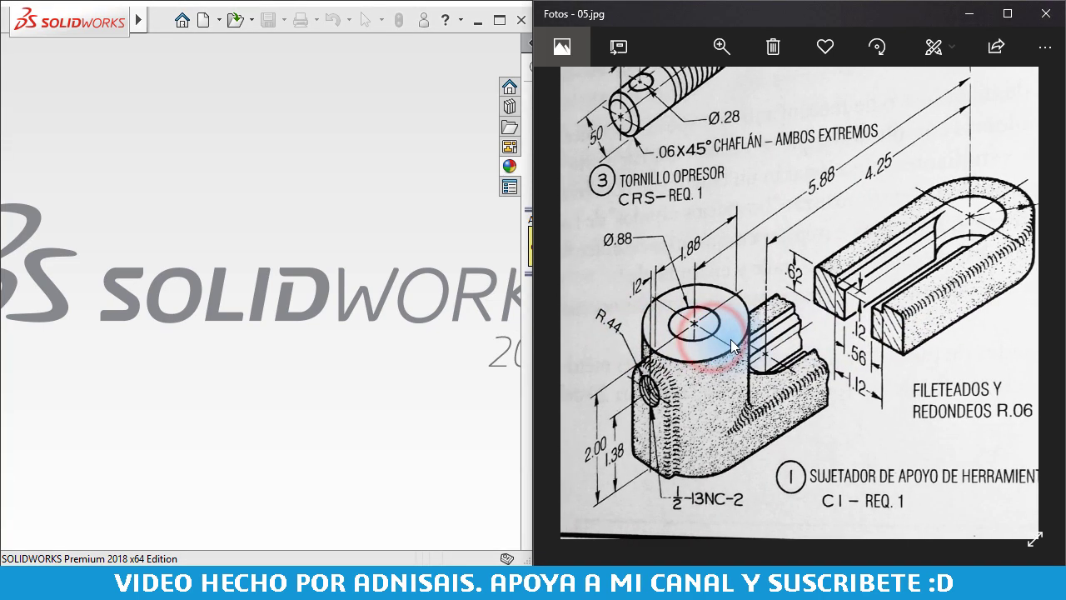
left_click_drag(731, 345, 853, 339)
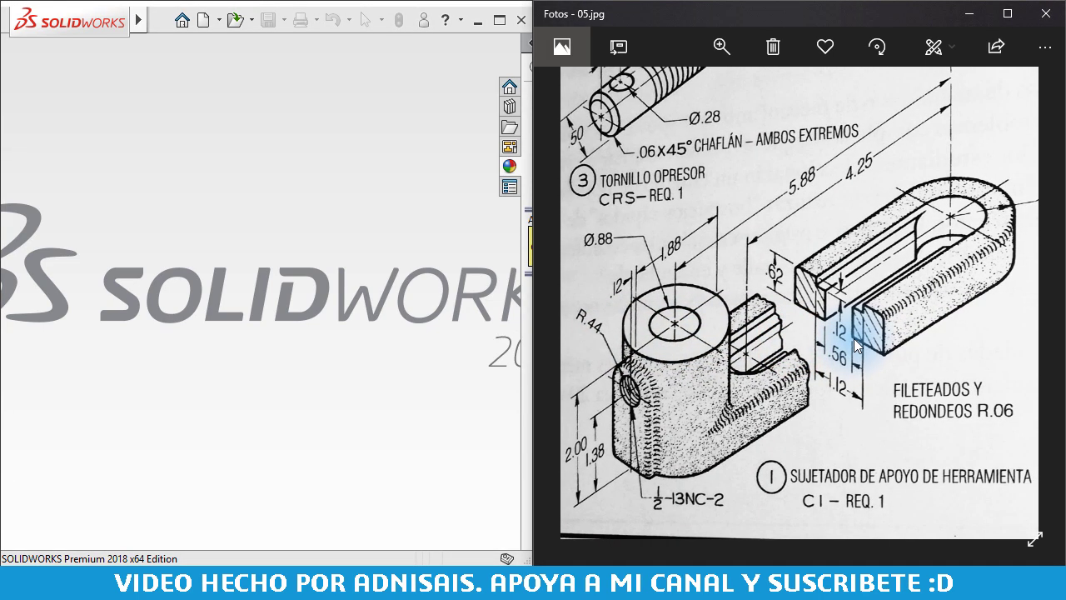
scroll(853, 340, "down", 1)
scroll(881, 354, "down", 1)
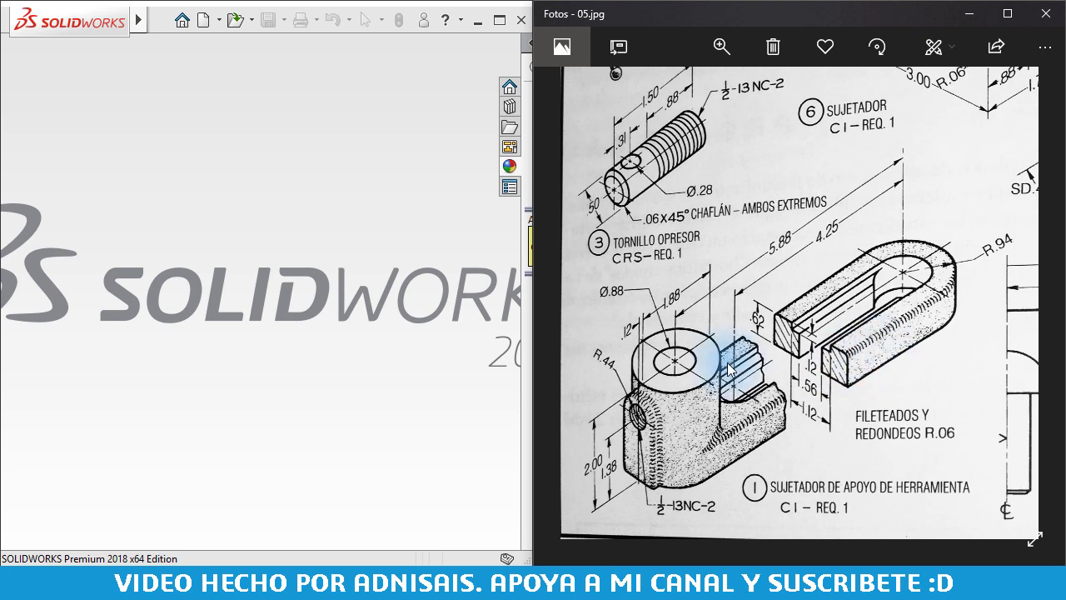
left_click(310, 298)
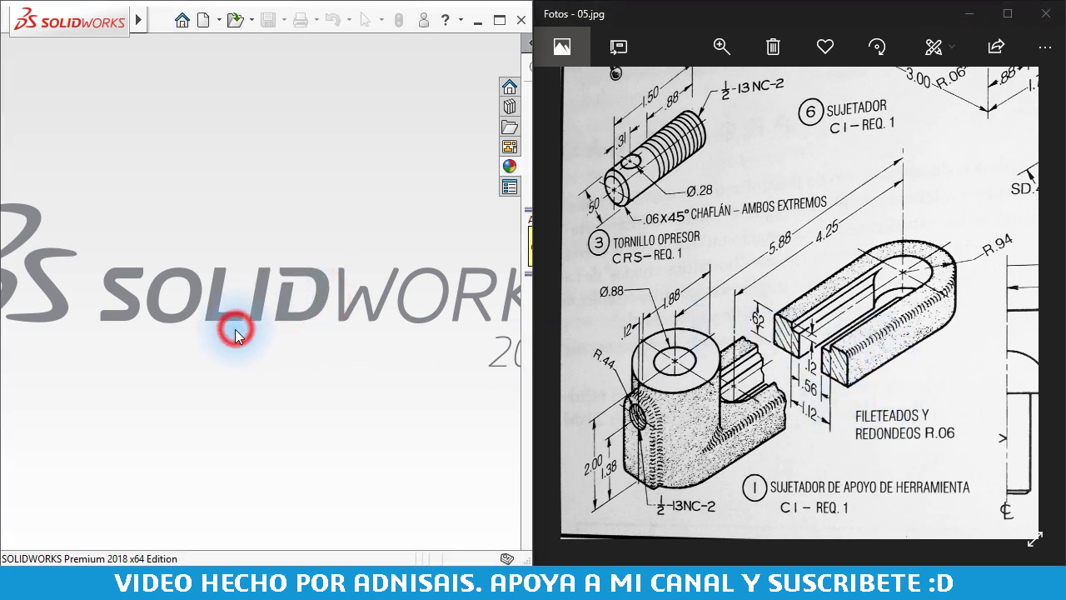
key("ctrl+n")
- Create a new part, Pieza6, from the inch-based Pulgadas template
left_click(489, 169)
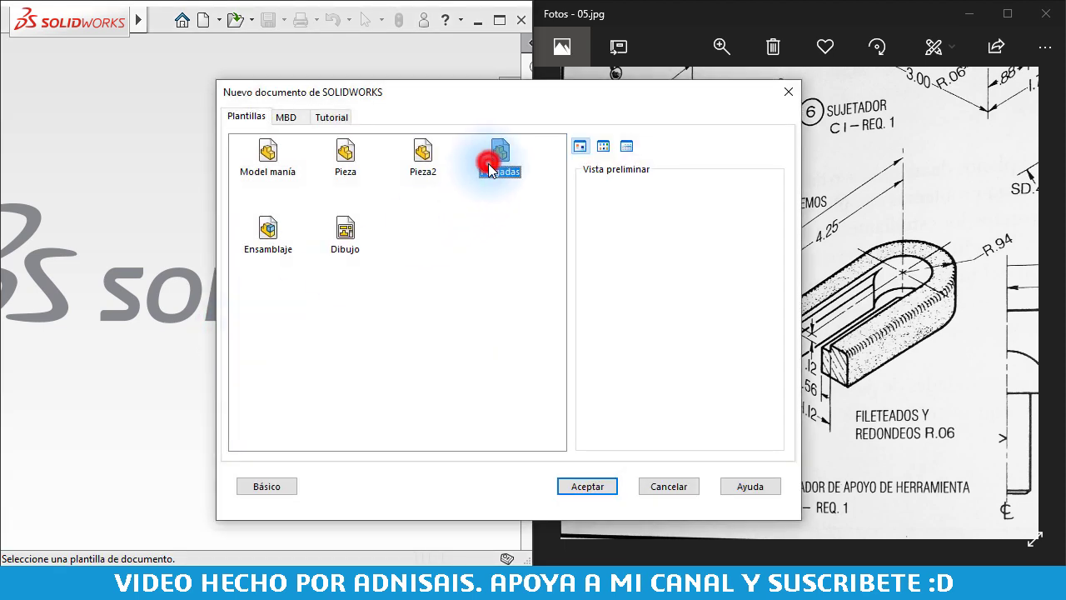
left_click(587, 486)
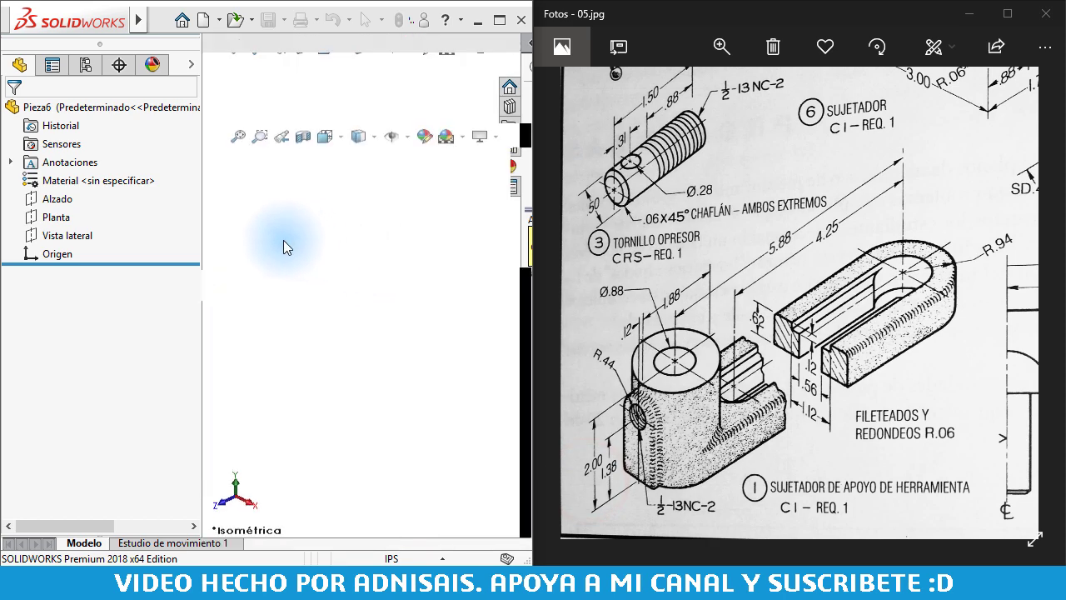
left_click(300, 247)
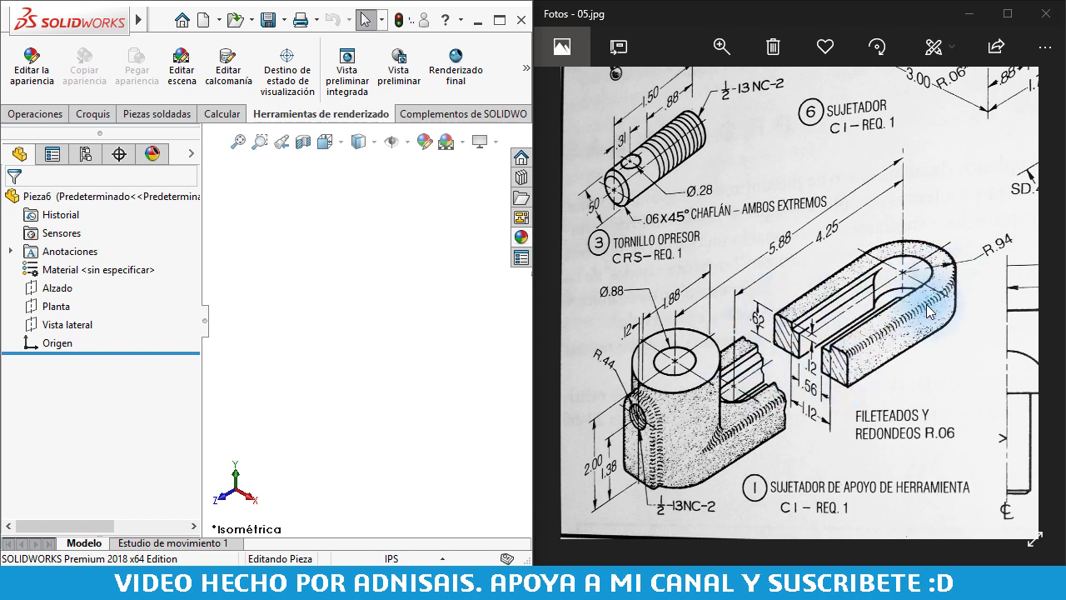
- Start a new sketch on the Planta plane
left_click(303, 342)
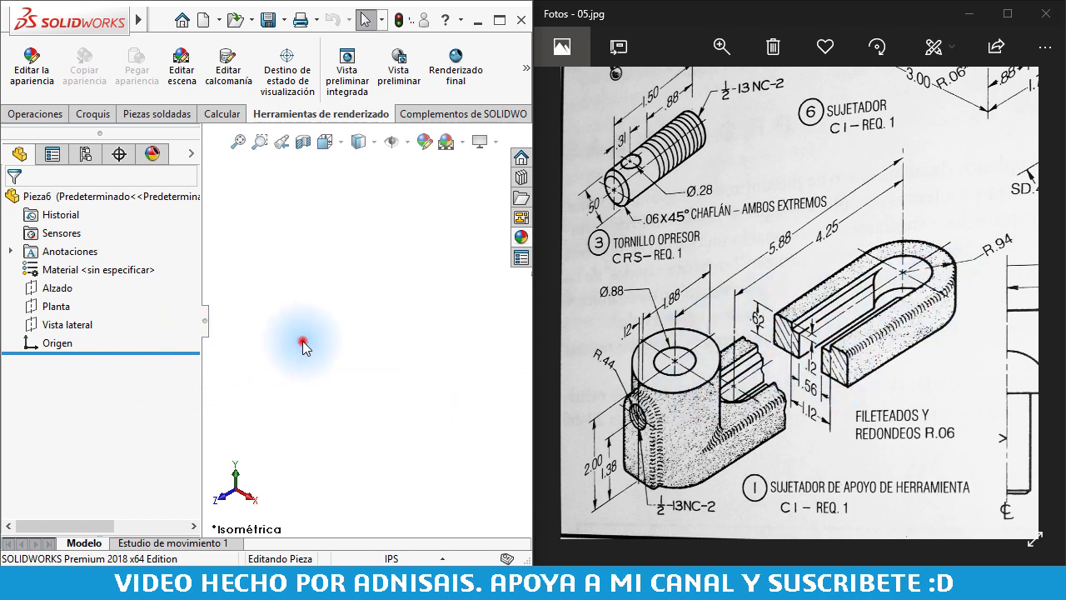
left_click(41, 308)
left_click(67, 287)
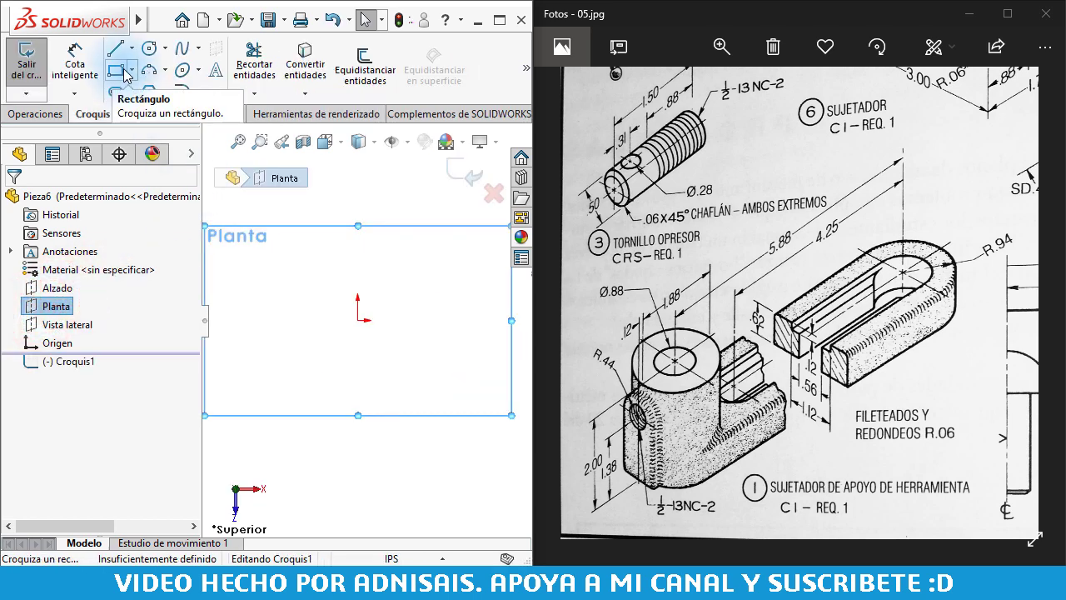
- Draw a vertical centre-point straight slot from the origin, about 5.93 long and 2.40 wide
left_click(116, 90)
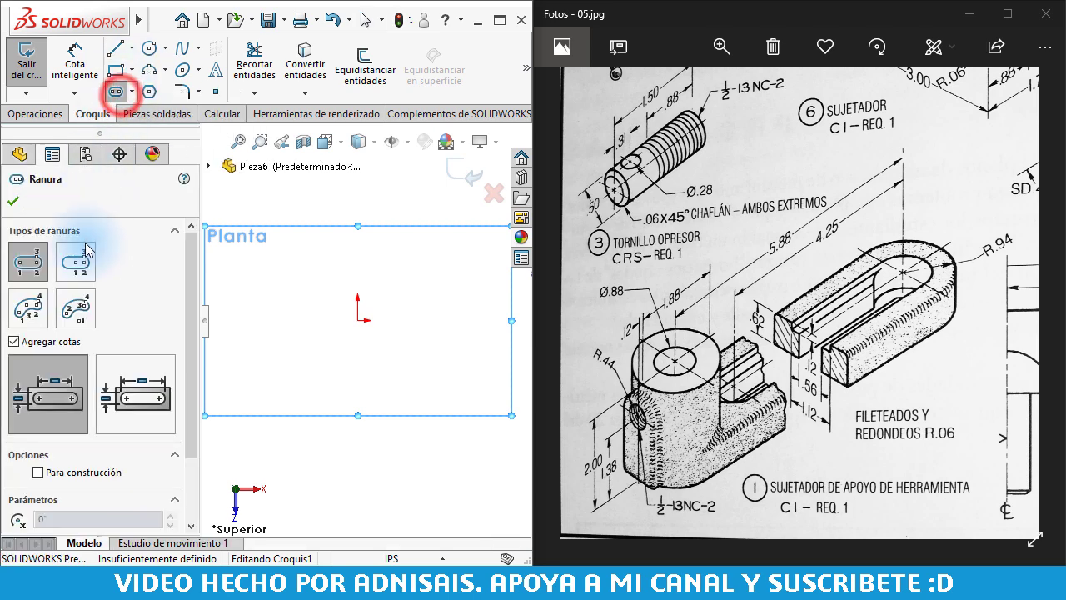
left_click(75, 265)
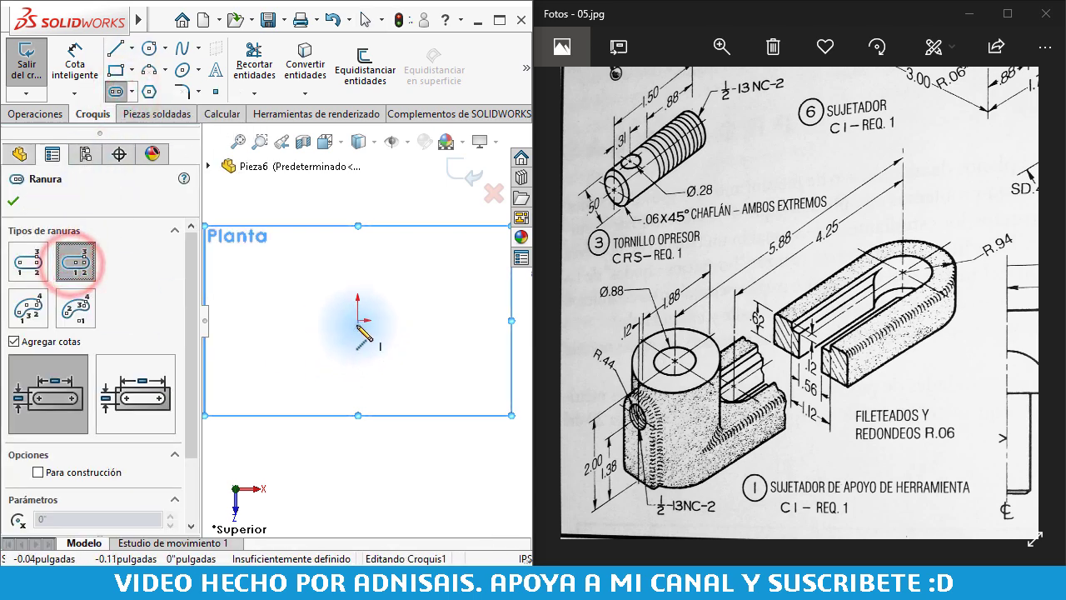
left_click(358, 320)
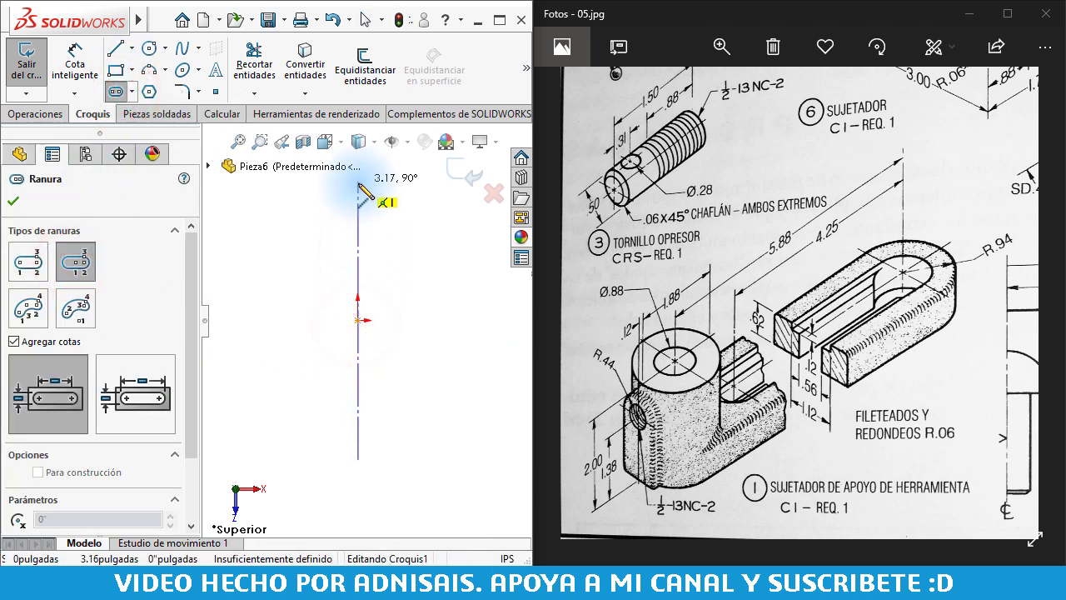
left_click(358, 191)
left_click(410, 206)
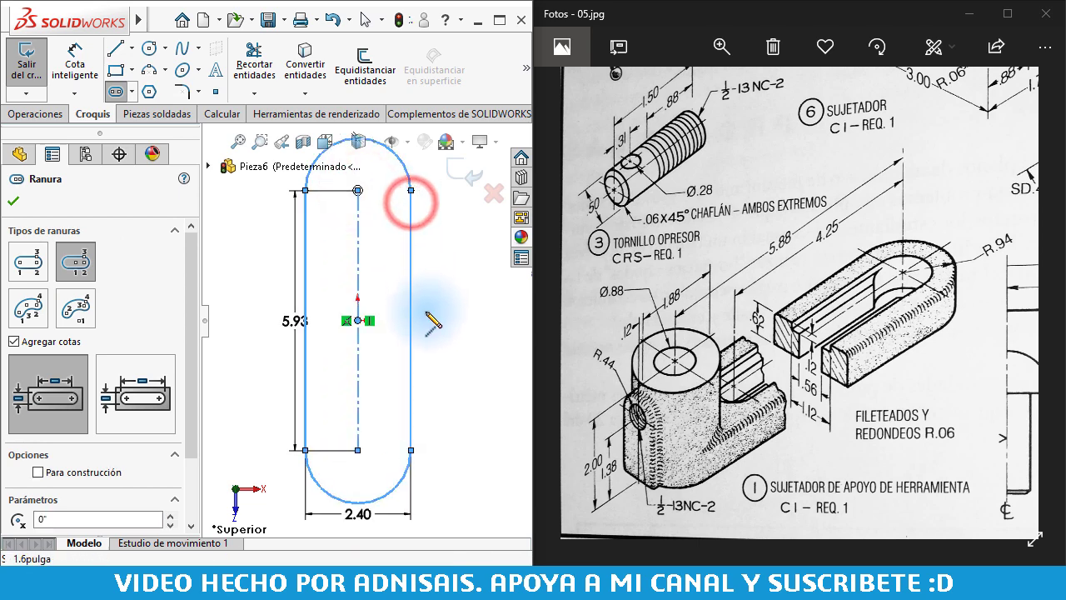
key("Escape")
scroll(420, 324, "up", 1)
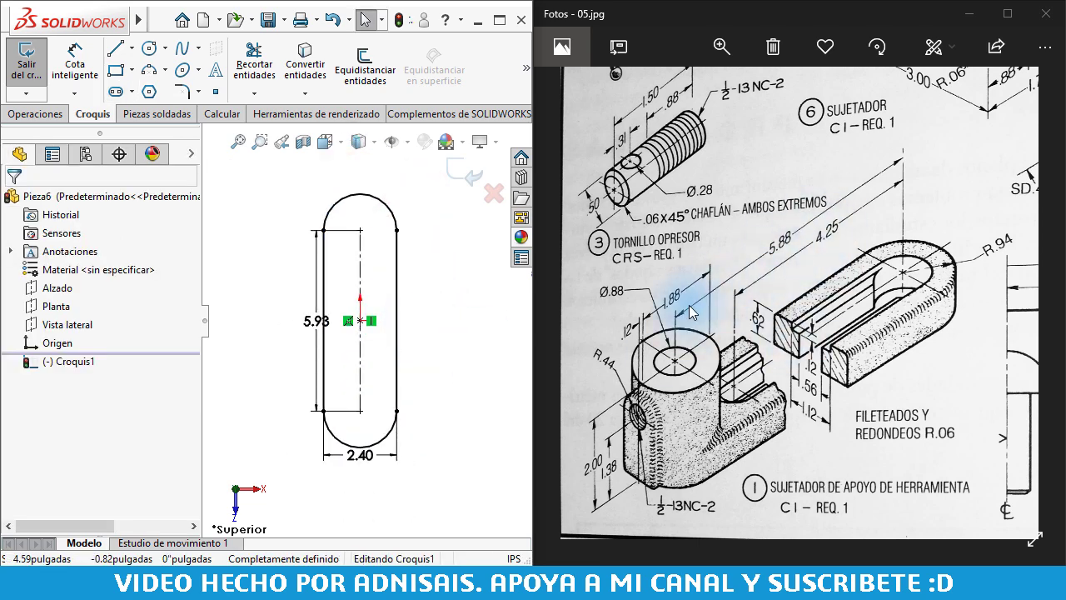
- Change the slot's 5.93 length to 5 7/8" and its 2.40 width to 1 7/8"
left_click(316, 323)
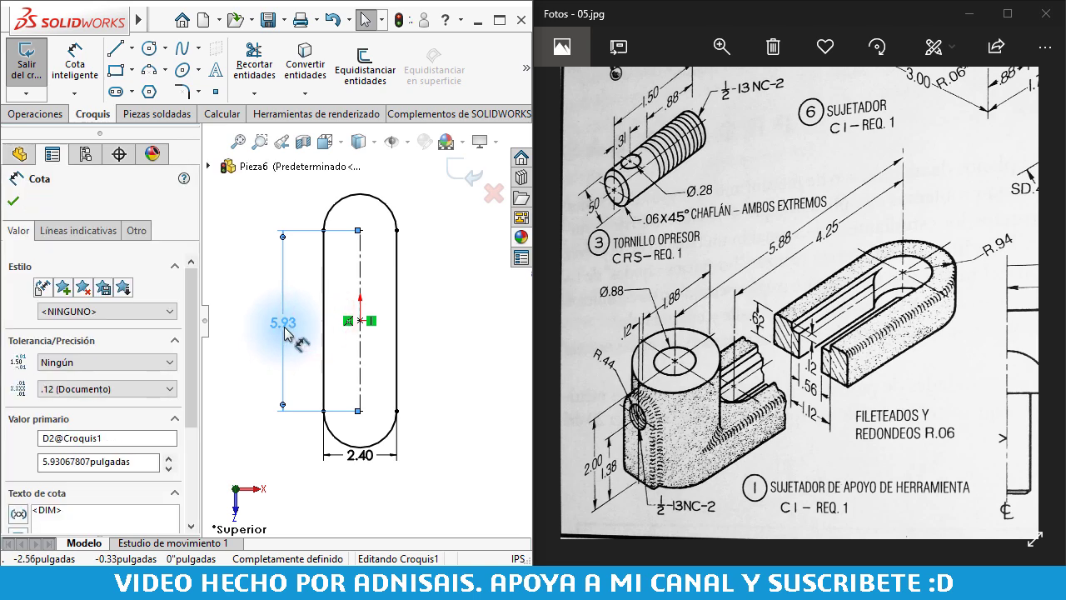
double_click(283, 322)
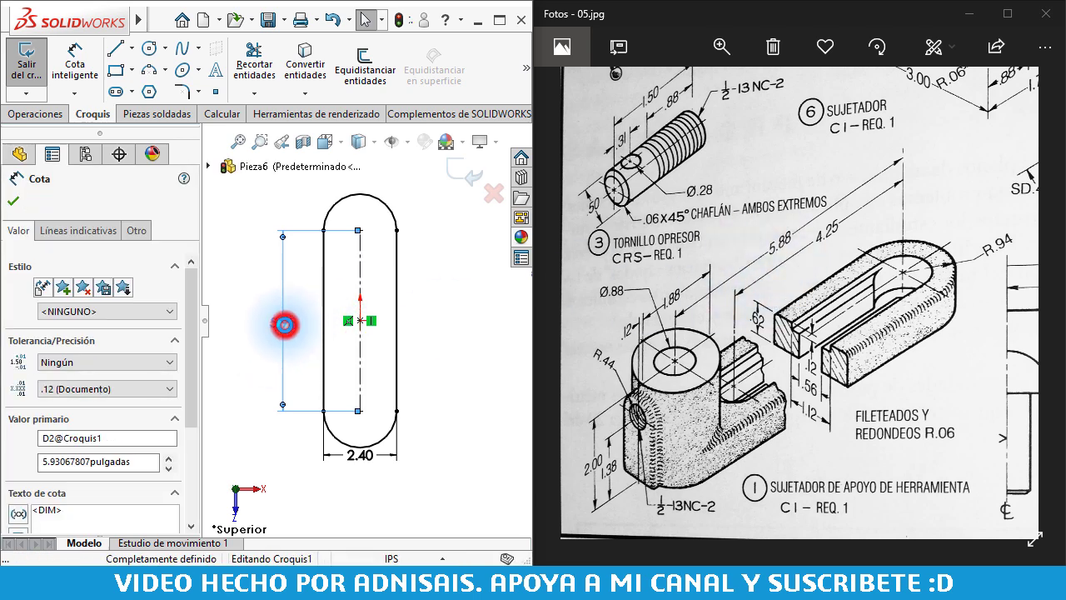
type("5.88")
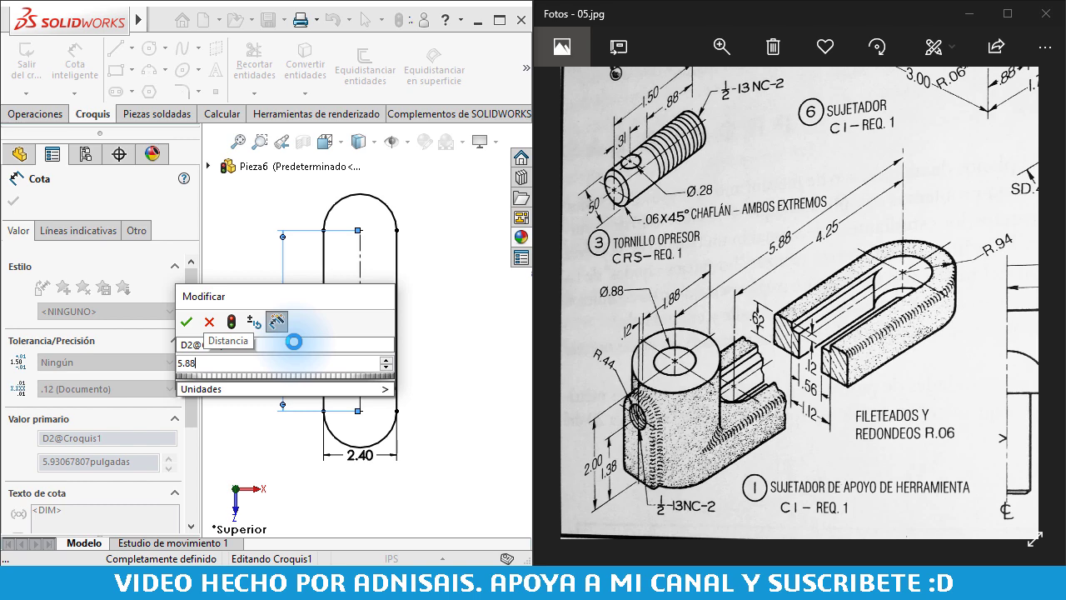
type("5")
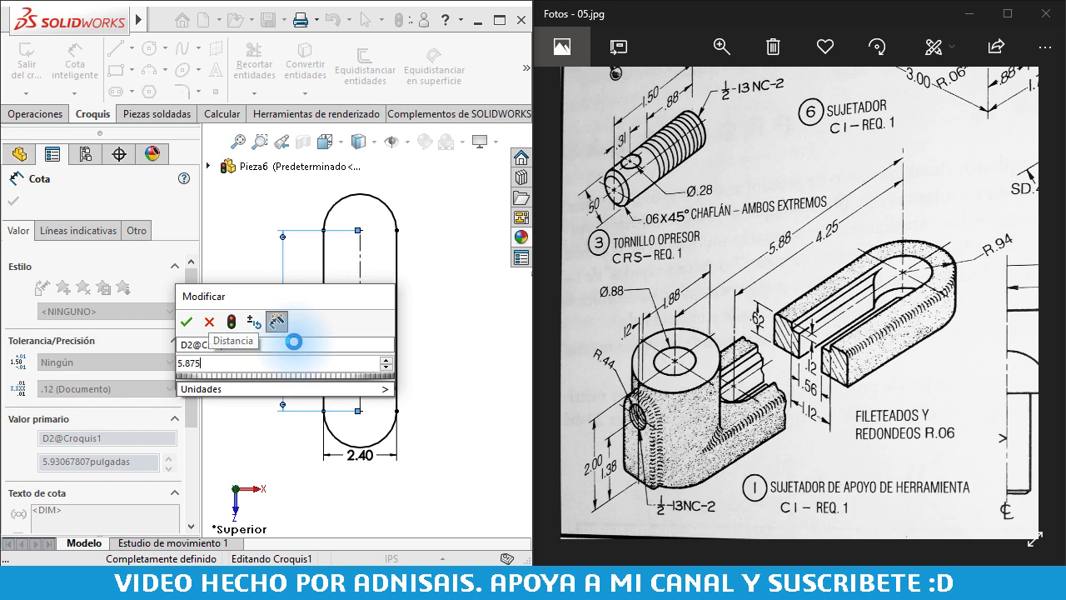
key("Return")
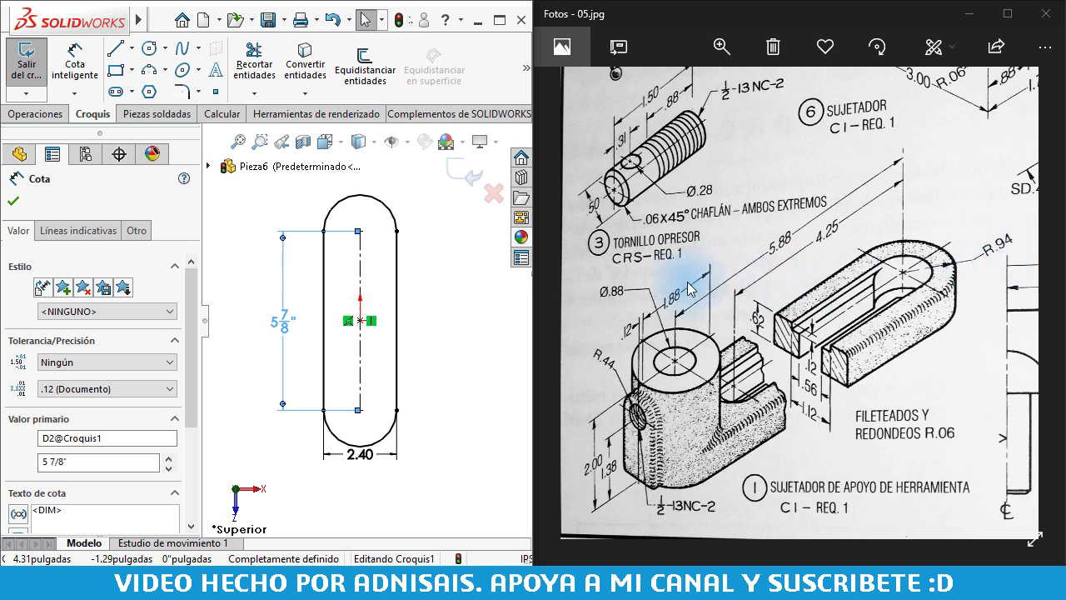
left_click(365, 473)
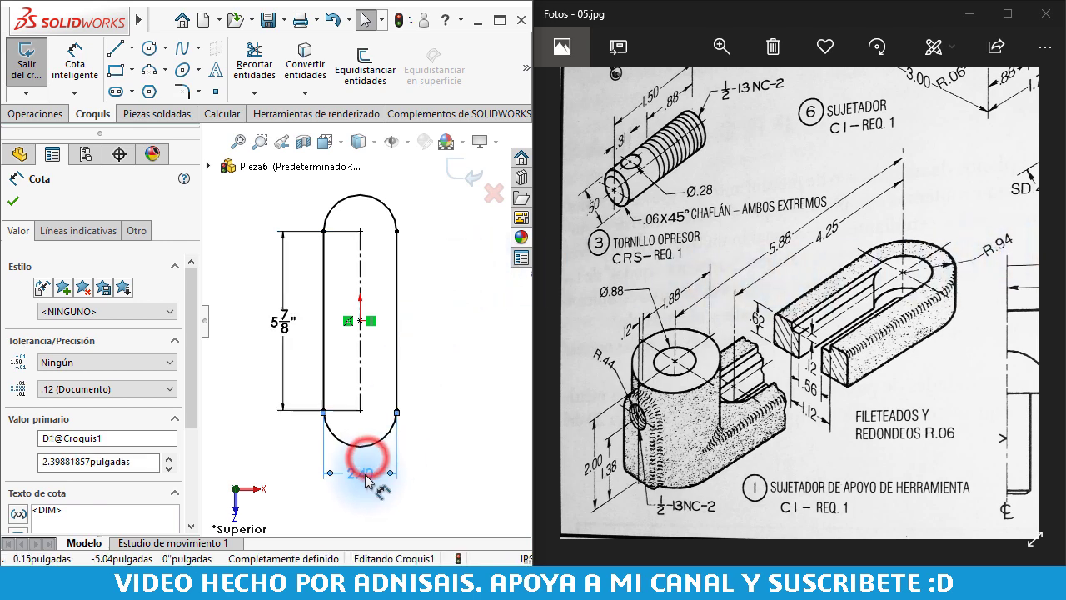
double_click(364, 473)
type("1.875")
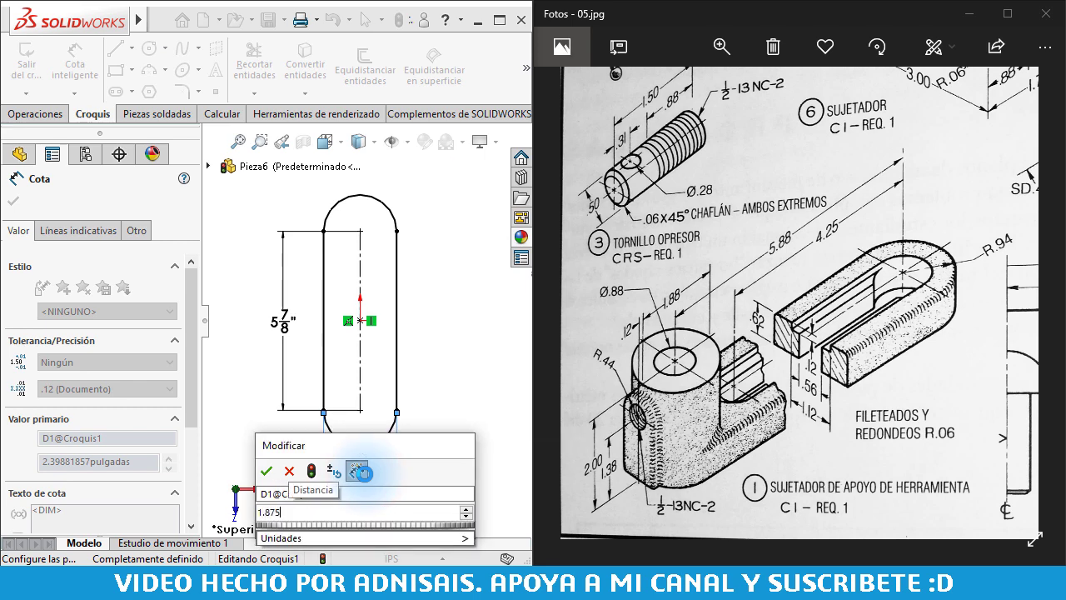
key("Return")
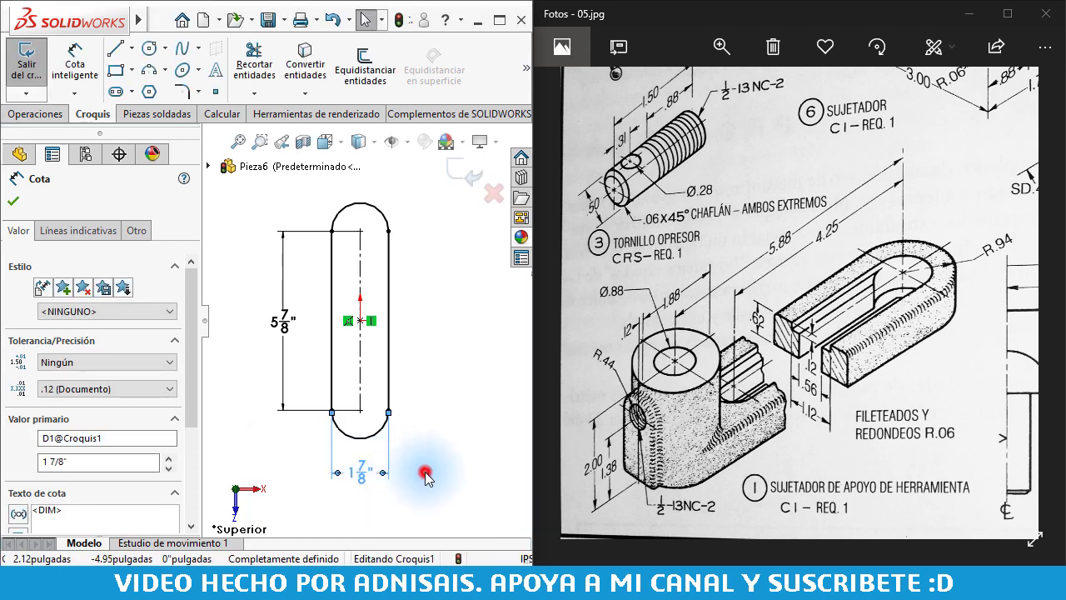
left_click(425, 473)
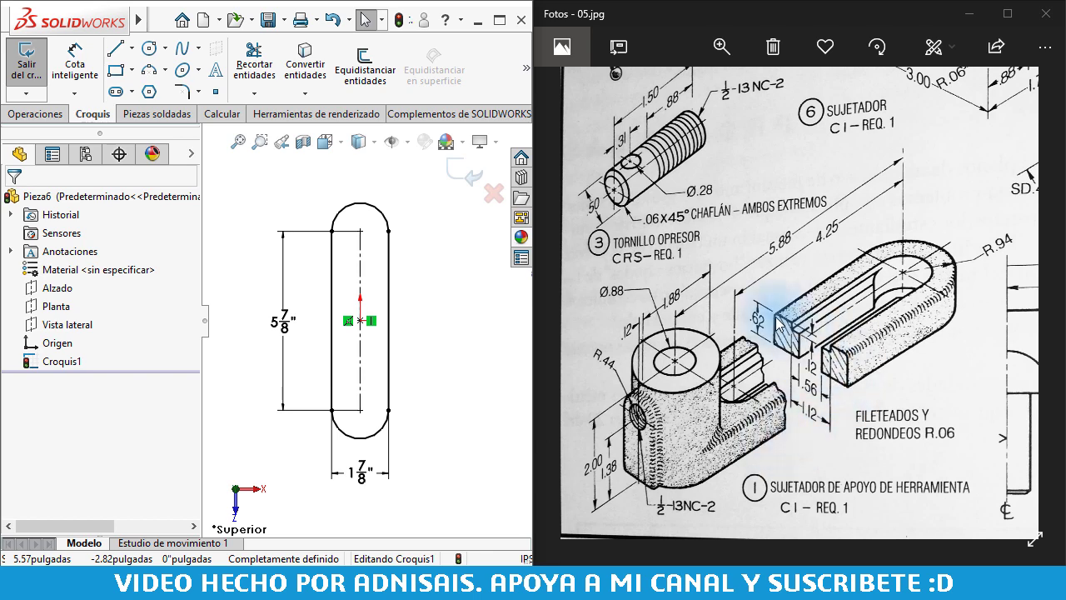
- Extrude the slot sketch 5/8" (0.625) into a solid rounded-end bar
left_click(264, 162)
left_click(37, 113)
left_click(35, 65)
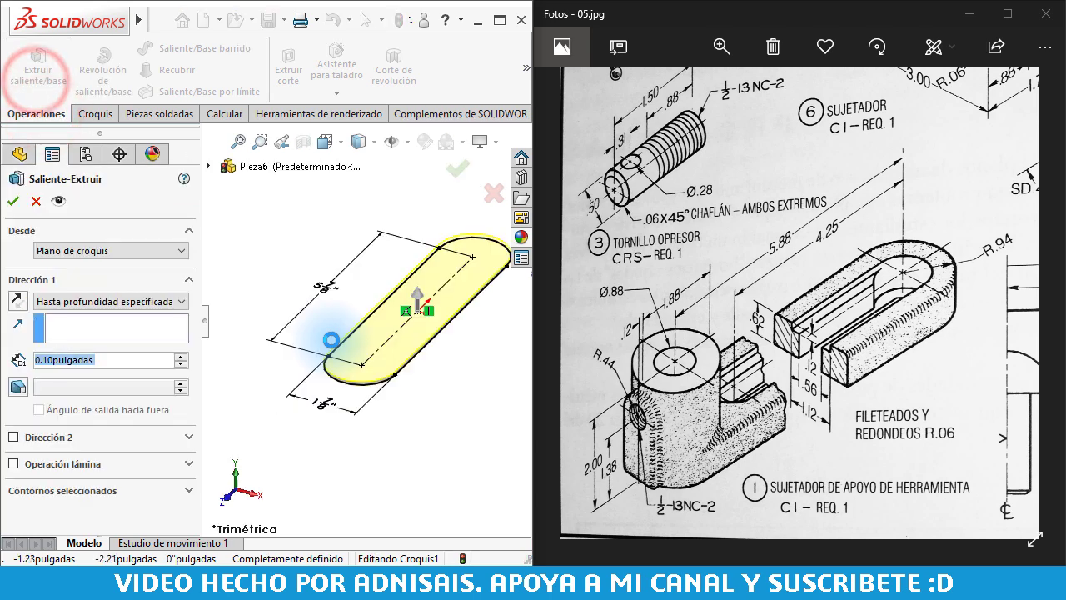
type(".625")
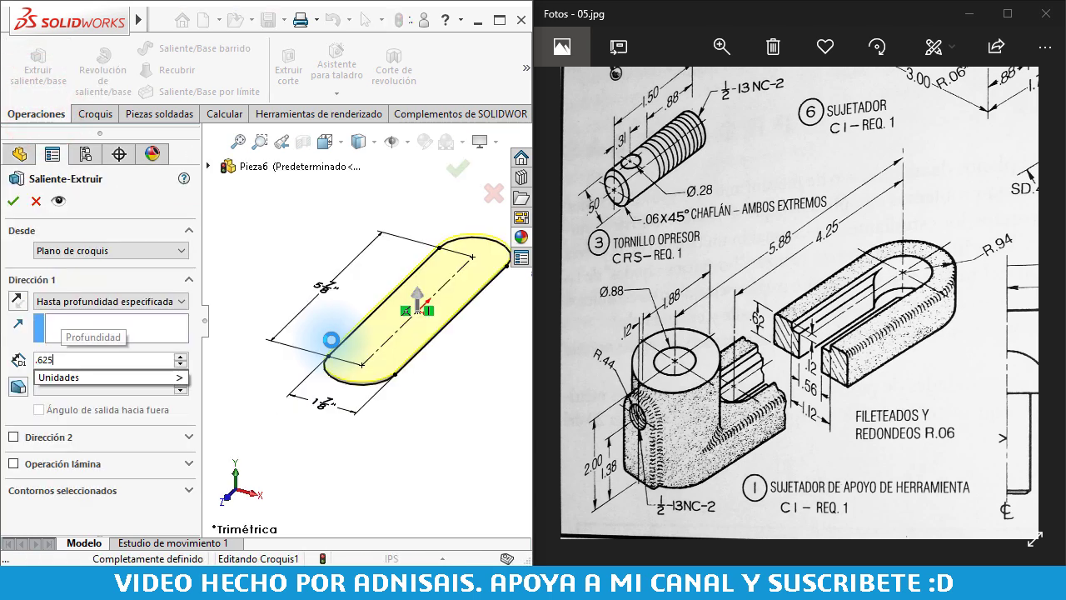
key("Return")
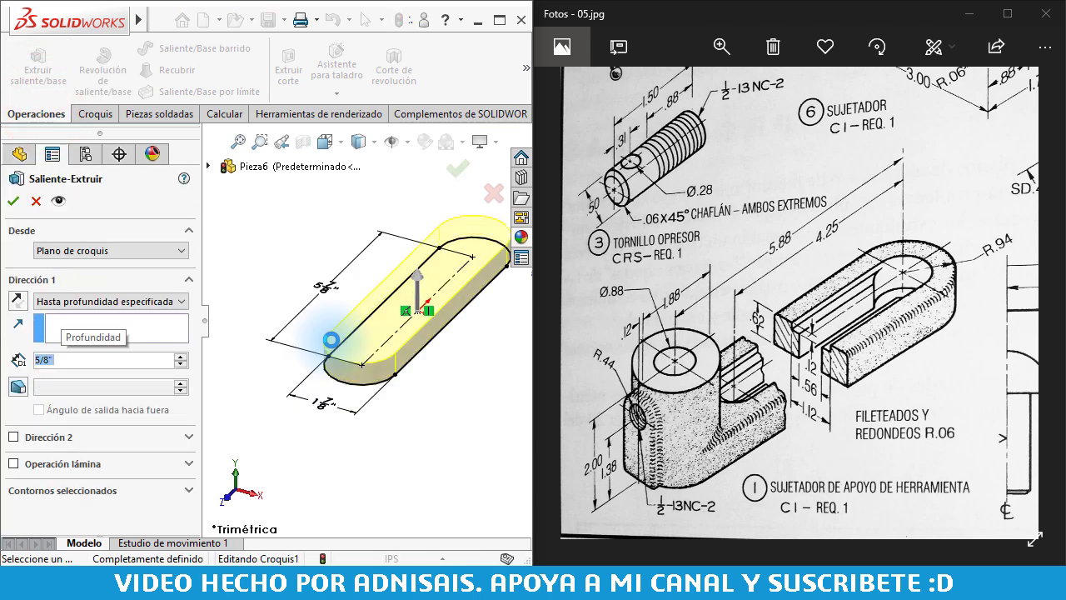
key("Return")
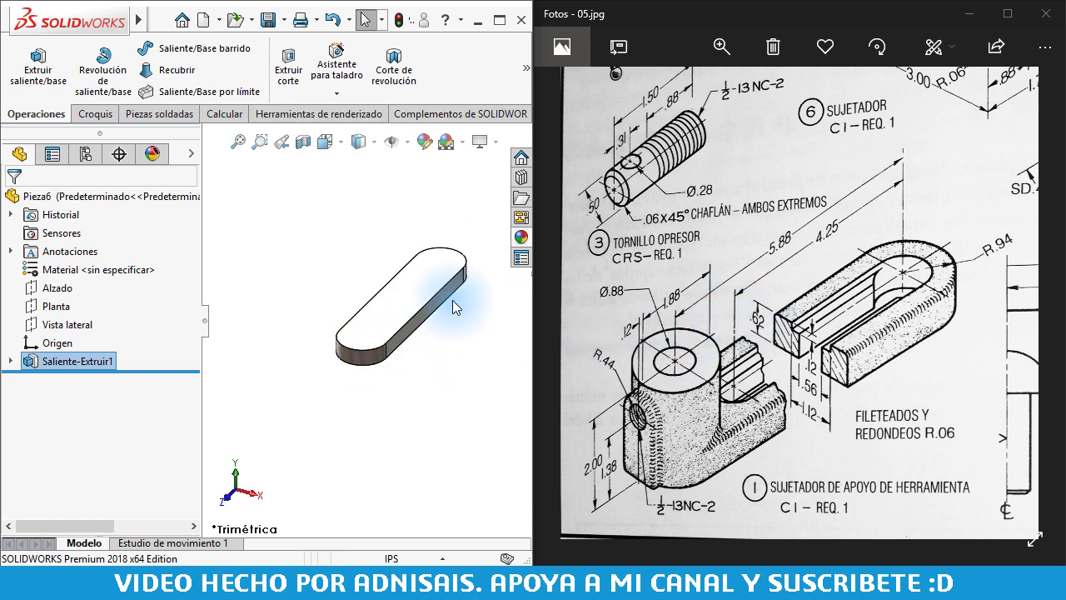
middle_click_drag(452, 305, 409, 317, "ctrl")
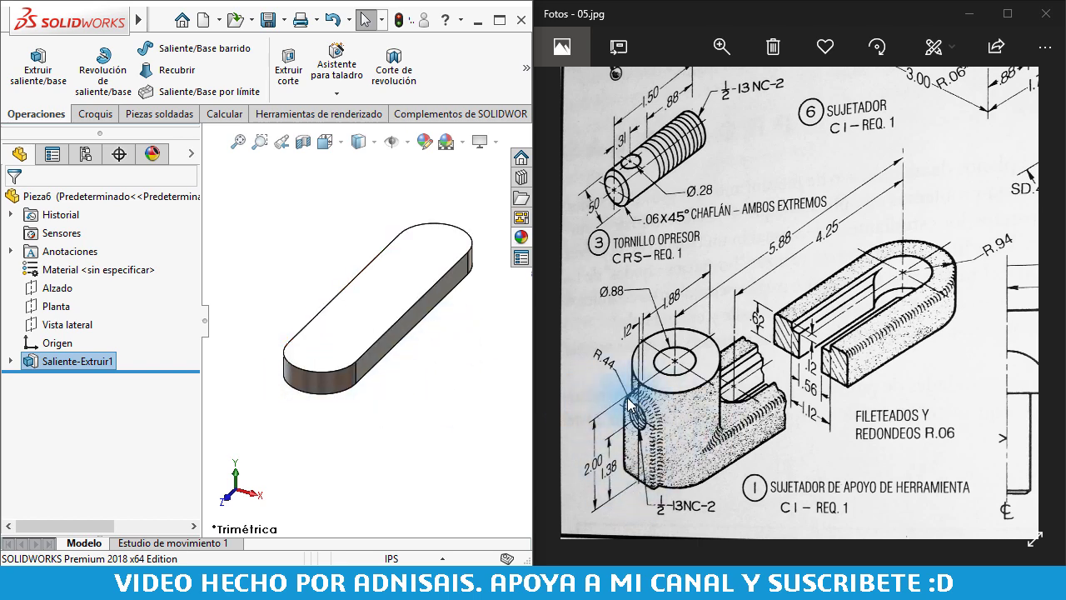
- Sketch a 15/16"-radius circle on Planta centred at the slot's rounded end
left_click(35, 310)
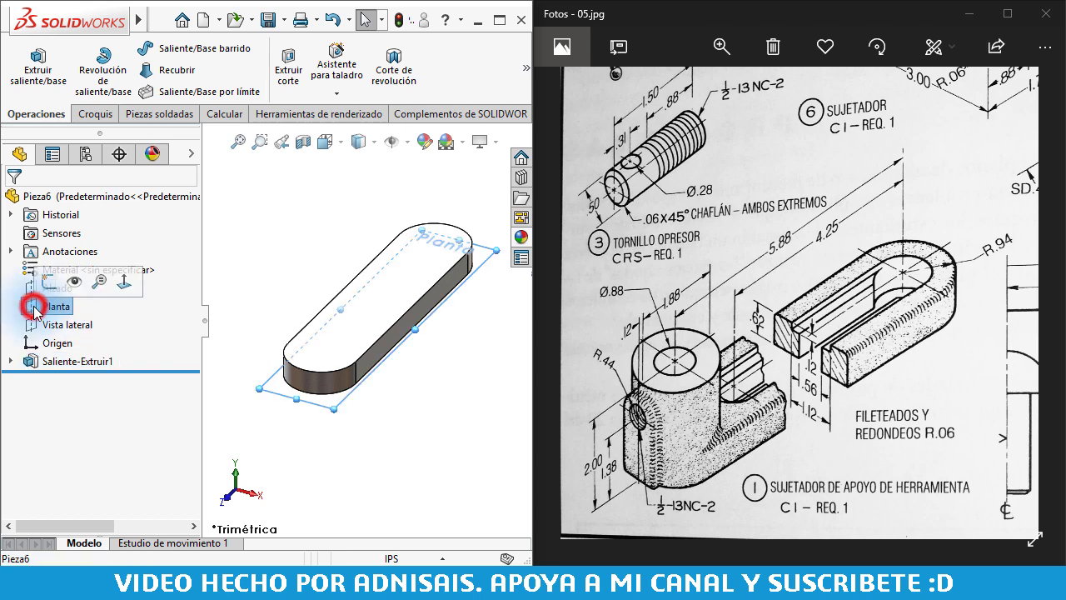
left_click(47, 281)
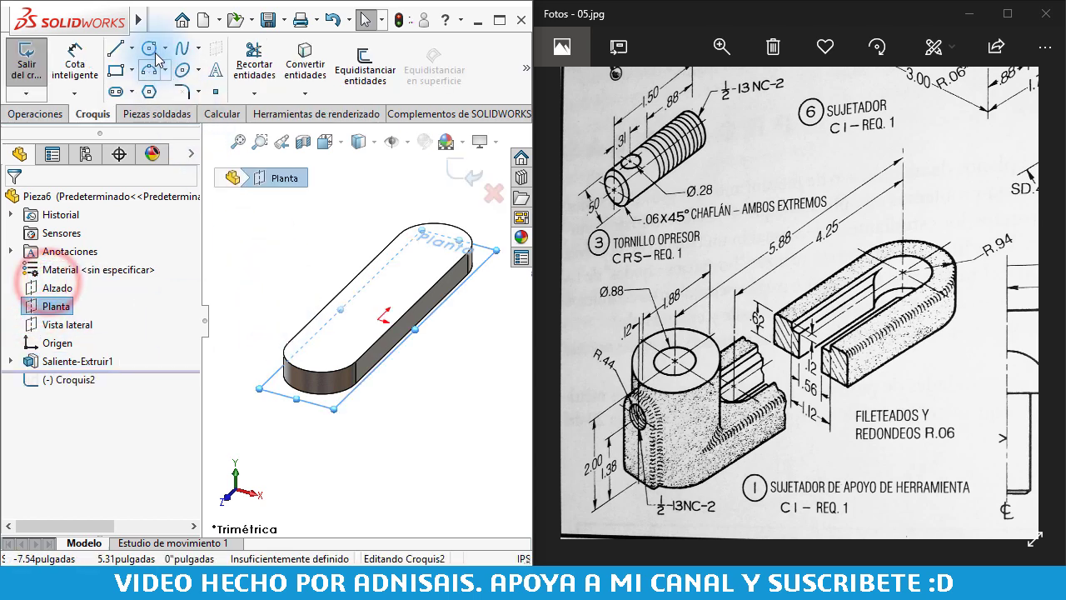
left_click(149, 47)
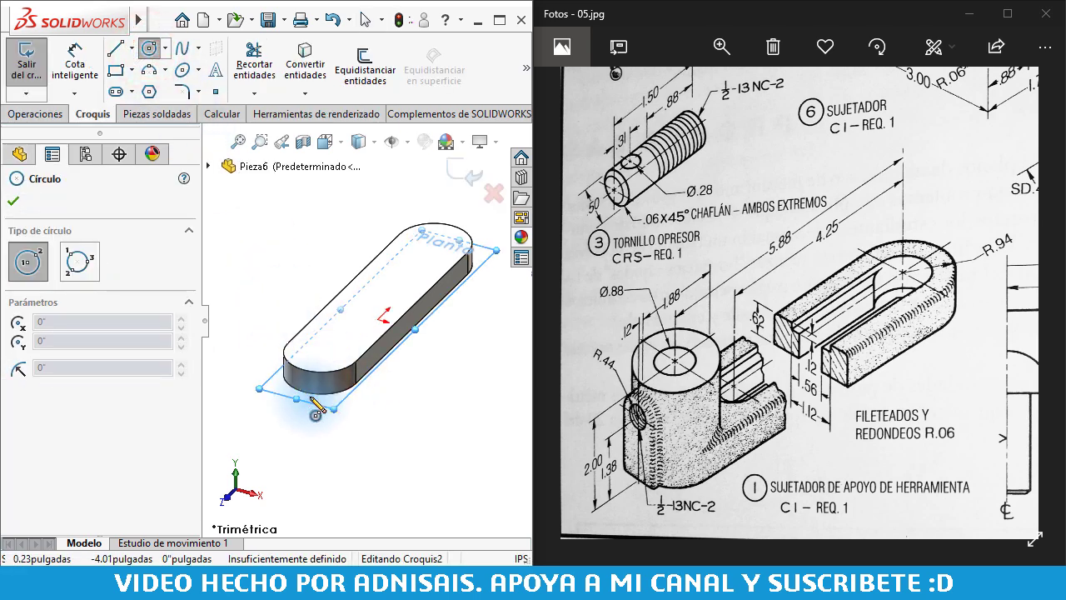
key("ctrl+8")
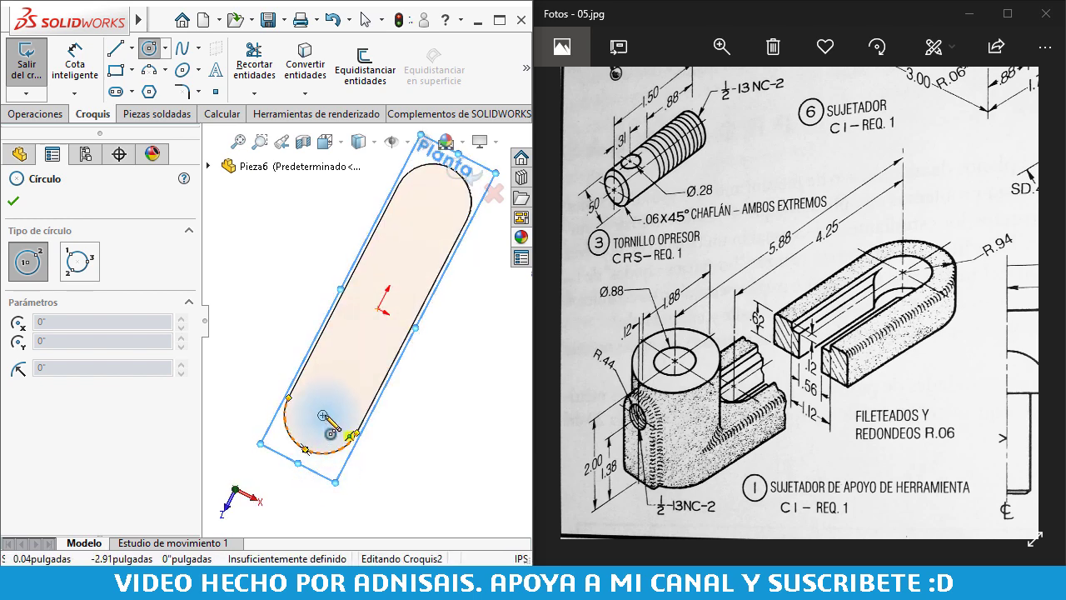
left_click(323, 415)
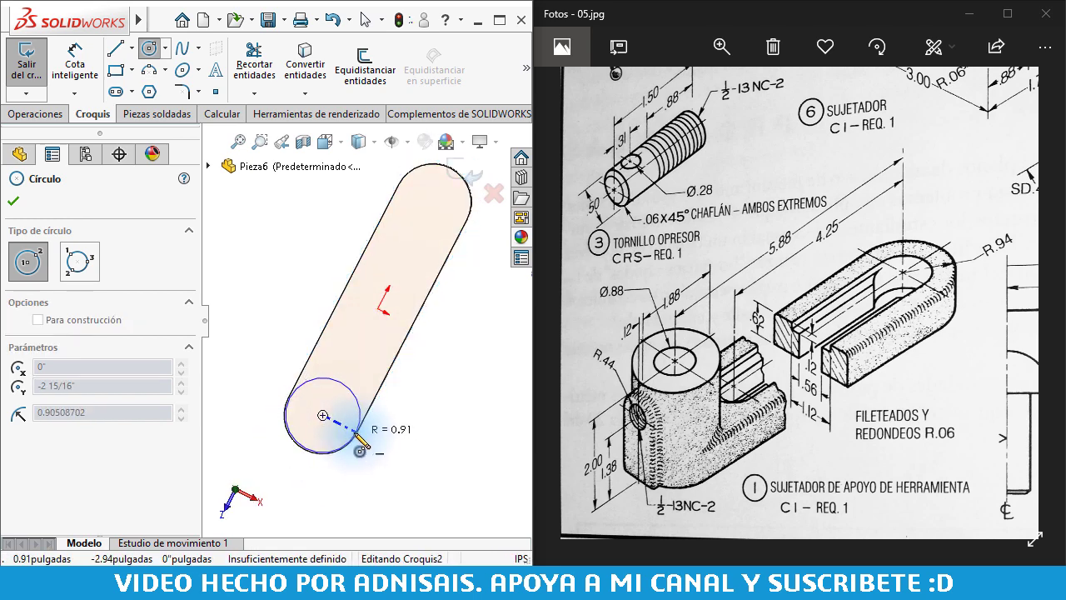
key("ctrl+5")
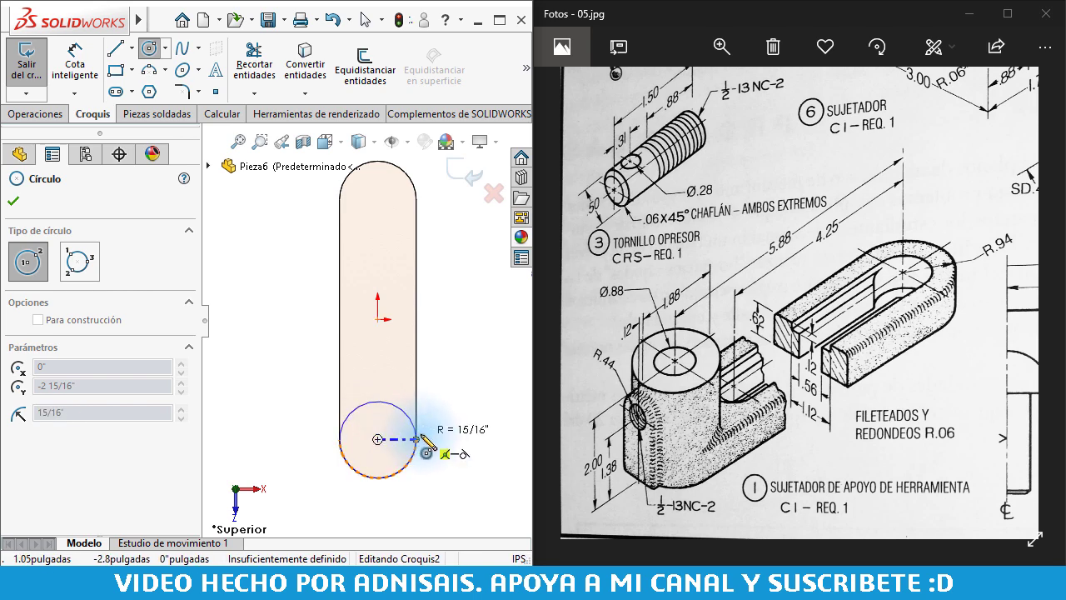
left_click(416, 438)
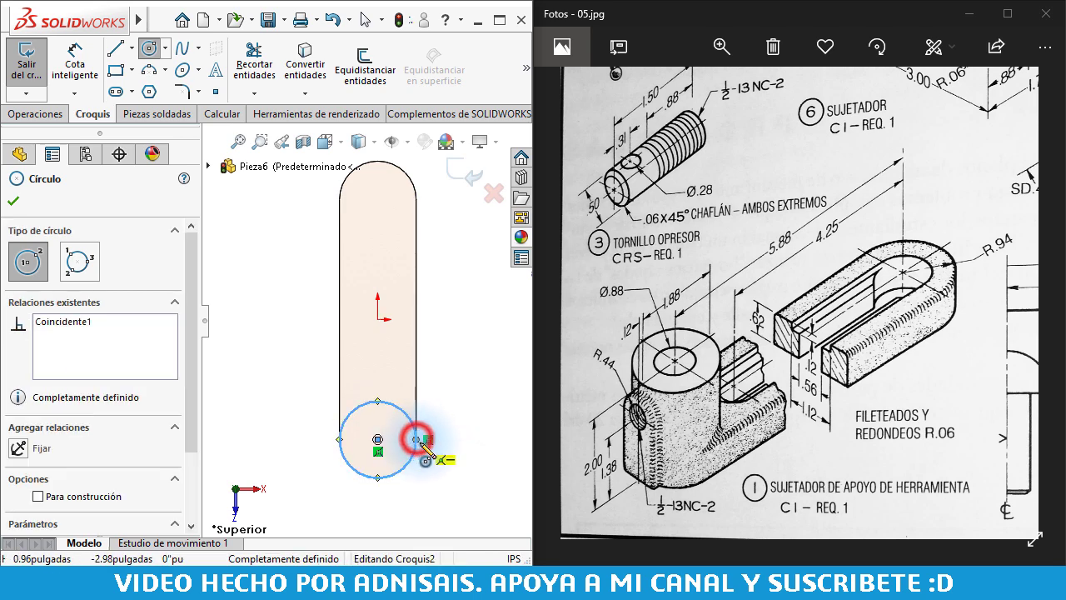
key("Escape")
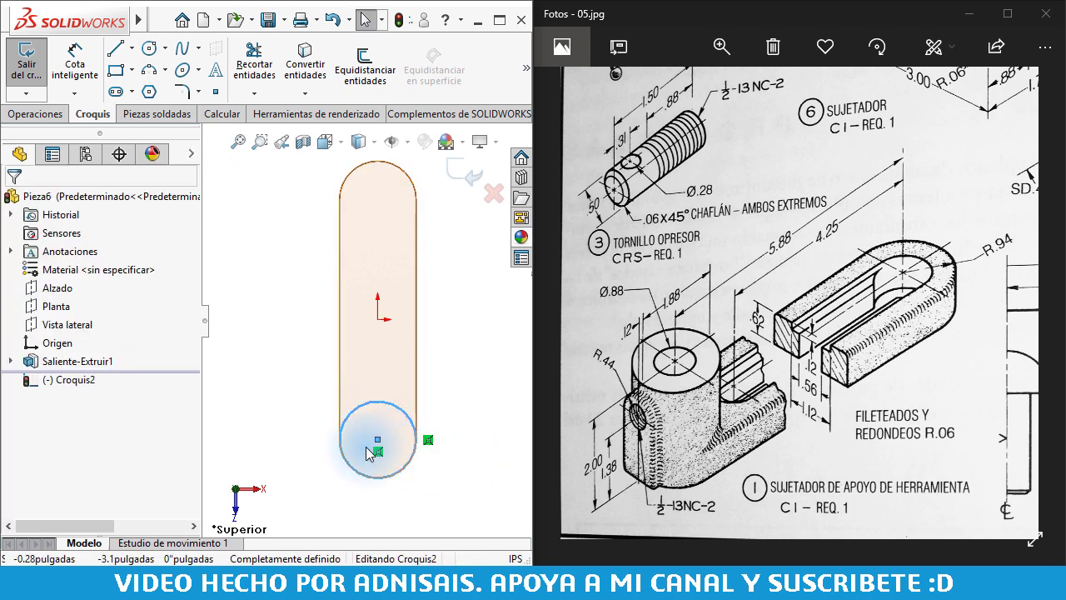
left_click(425, 451)
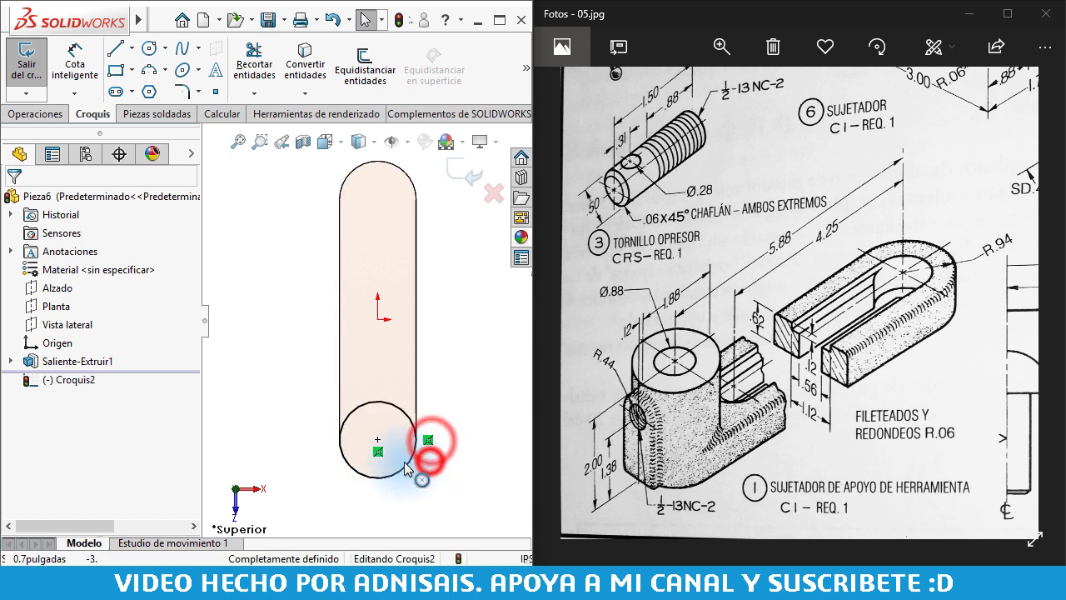
- Extrude the circle 2" into a cylindrical boss
middle_click_drag(423, 295, 369, 325)
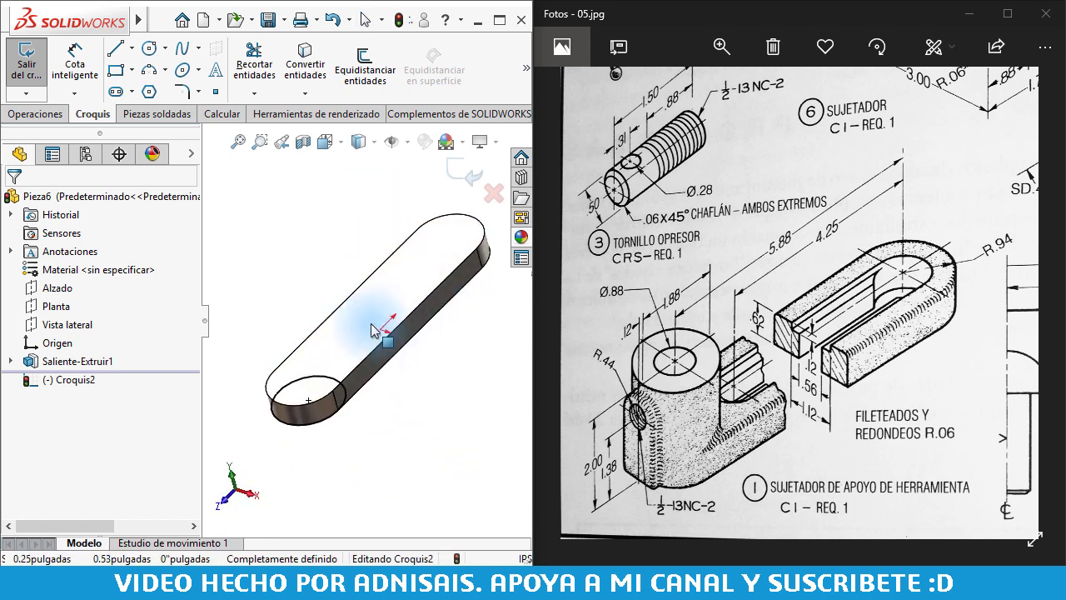
left_click(25, 115)
left_click(37, 67)
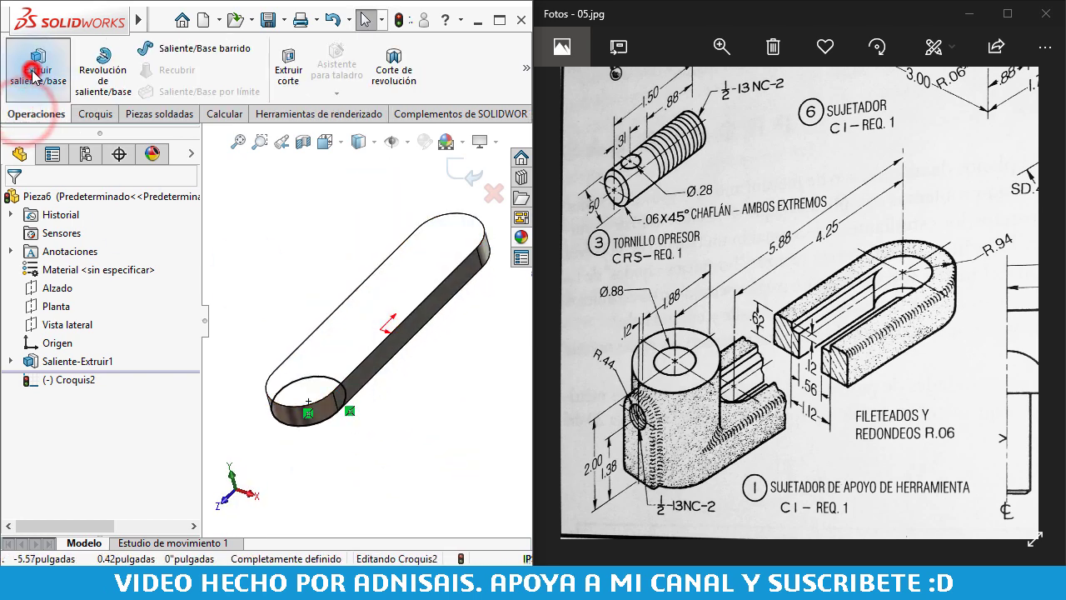
type("2")
key("Return")
key("Return")
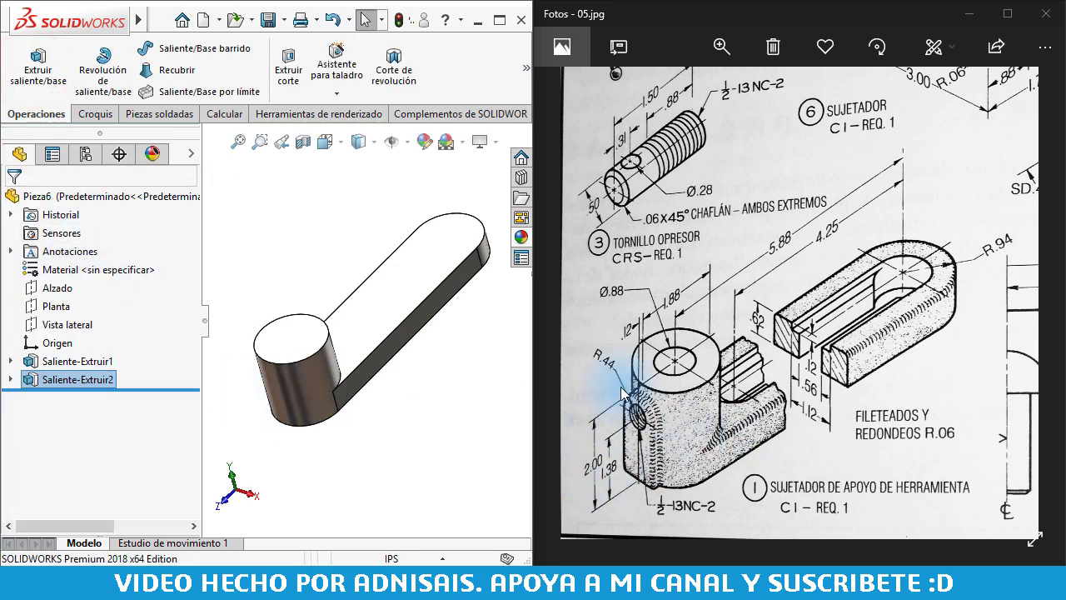
- Open a new sketch, Croquis3, on the Alzado plane viewed face-on
left_click(458, 473)
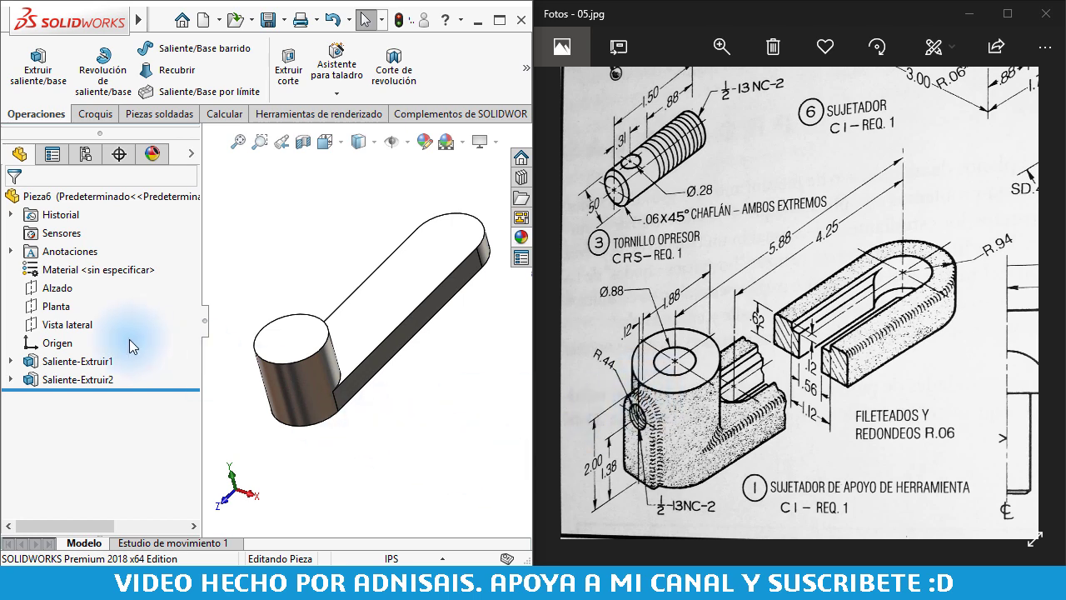
mouse_move(328, 382)
middle_mouse_down()
mouse_move(341, 370)
mouse_move(350, 376)
middle_mouse_up()
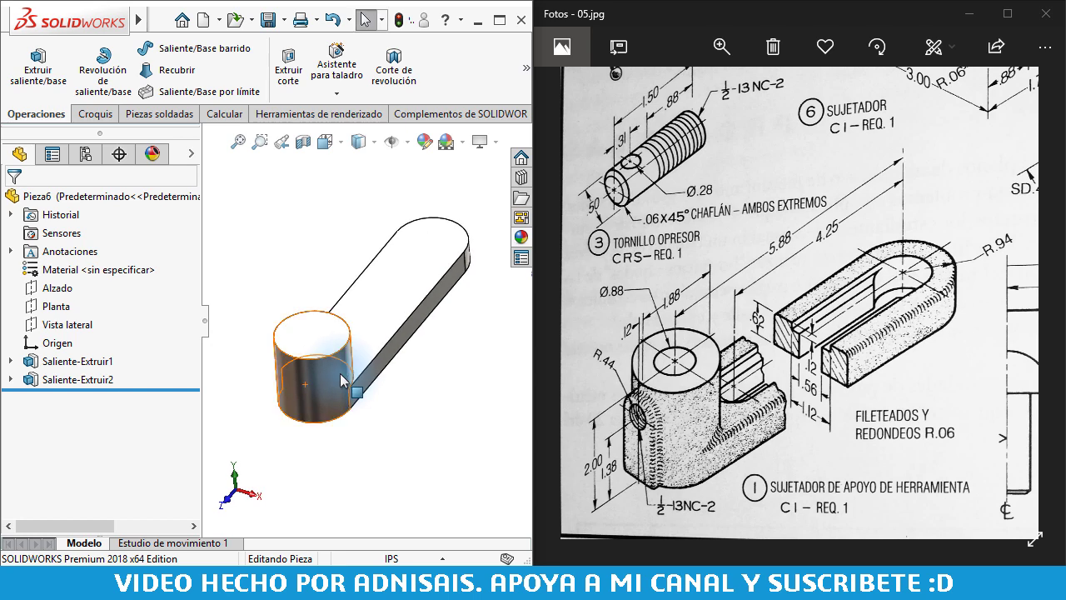
left_click(61, 291)
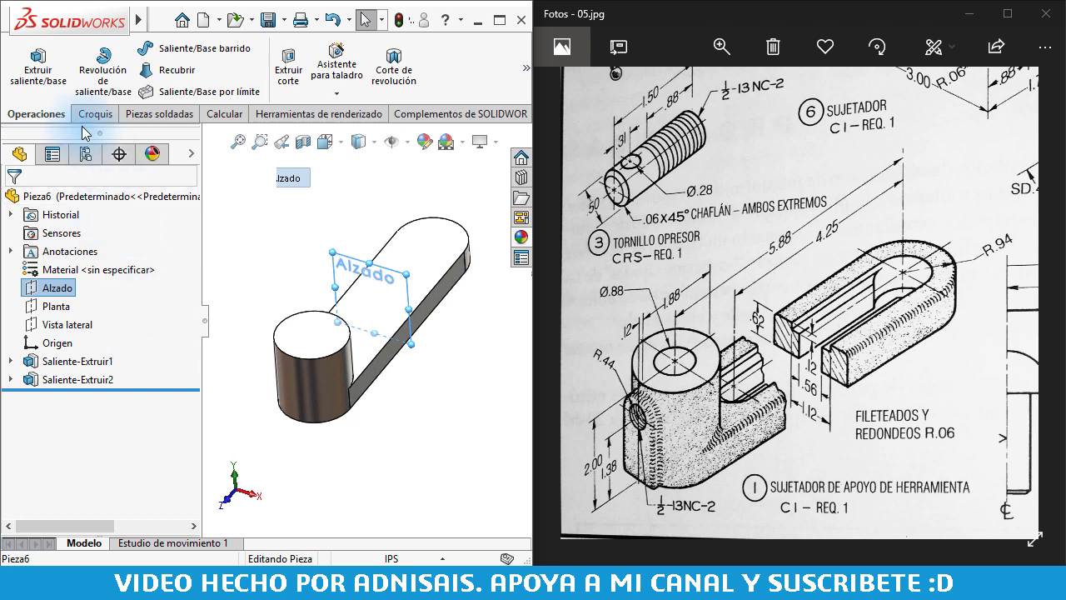
key("ctrl+8")
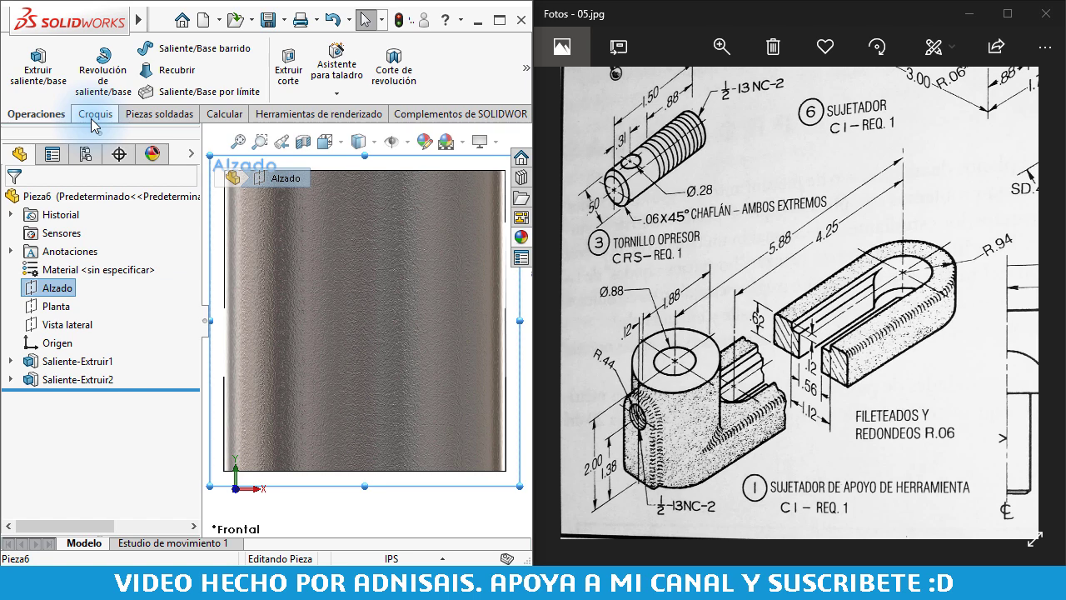
left_click(92, 114)
left_click(25, 58)
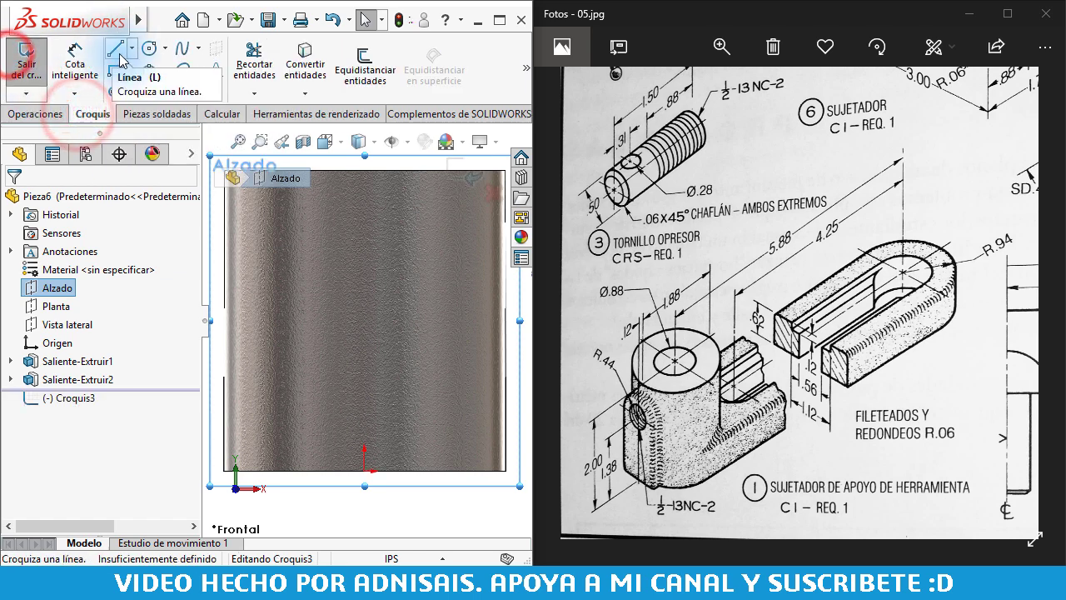
- Draw a closed U-shaped outline of lines capped by a tangent arc
left_click(119, 55)
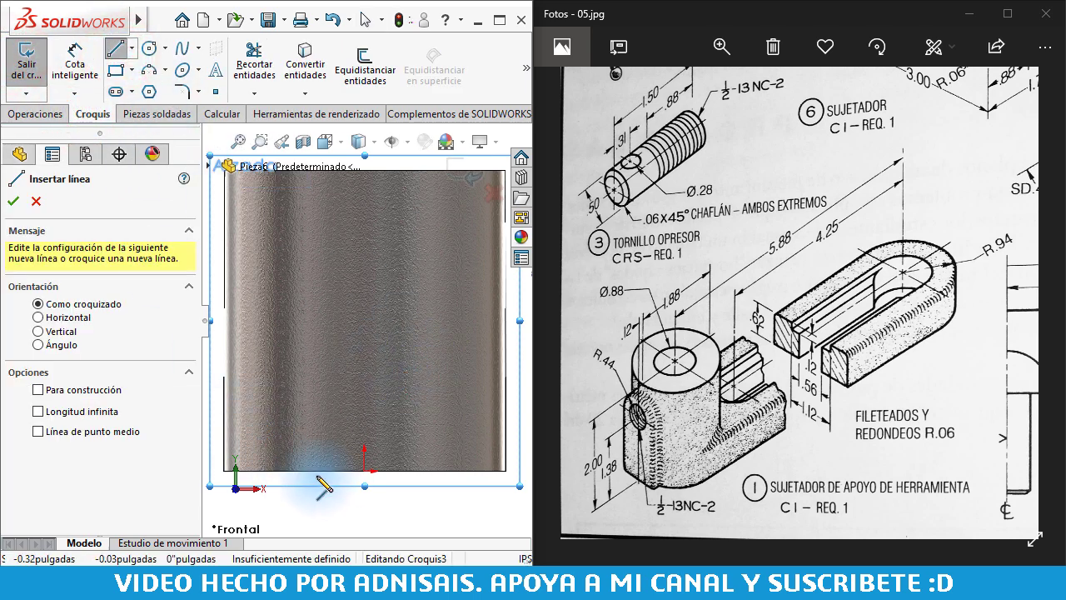
left_click(312, 482)
left_click(312, 308)
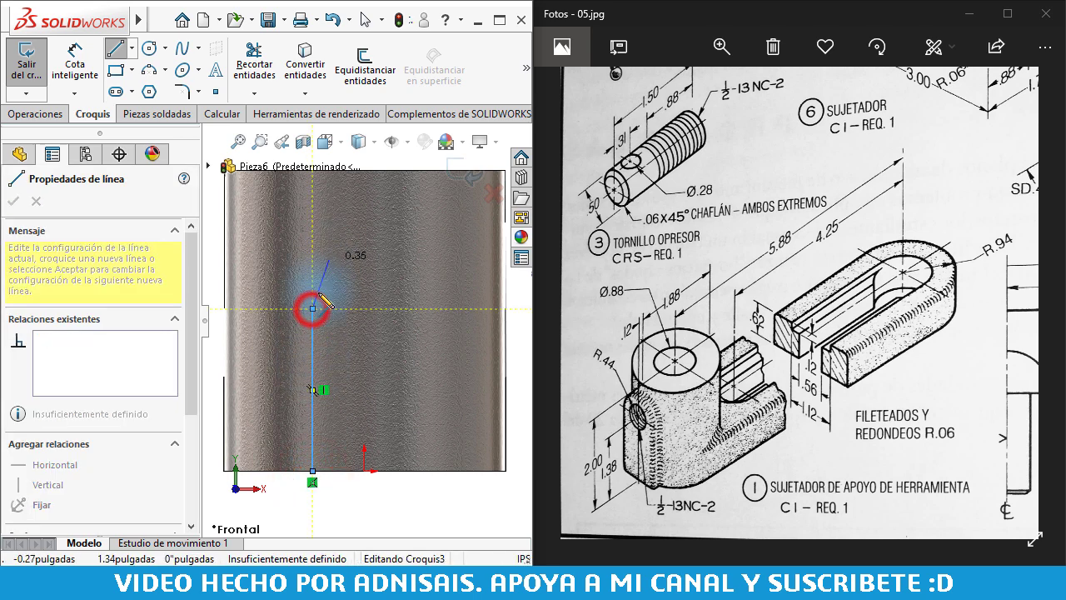
left_click(427, 308)
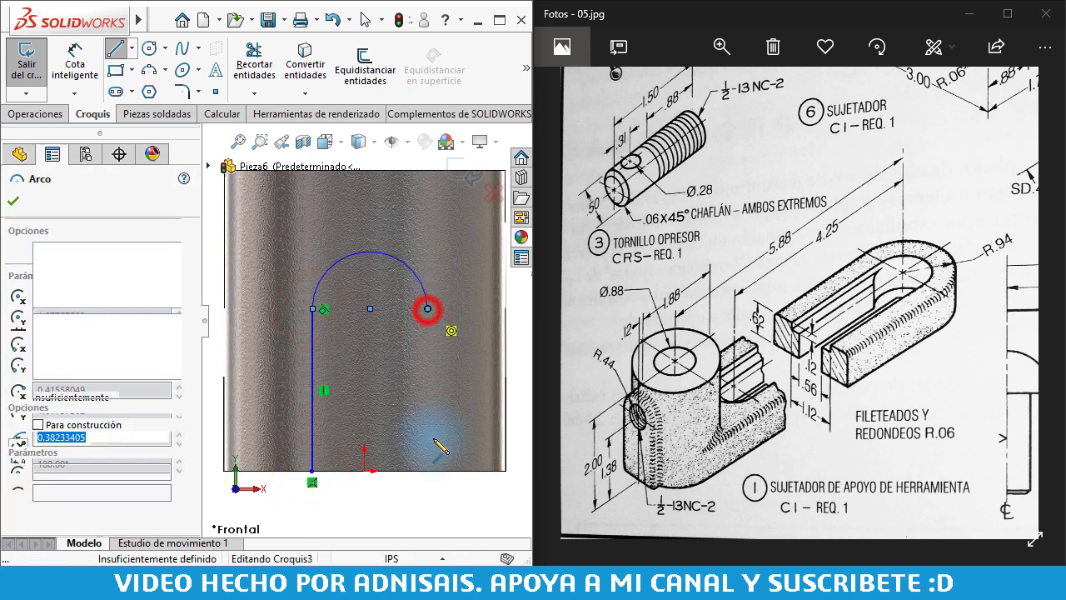
left_click(427, 471)
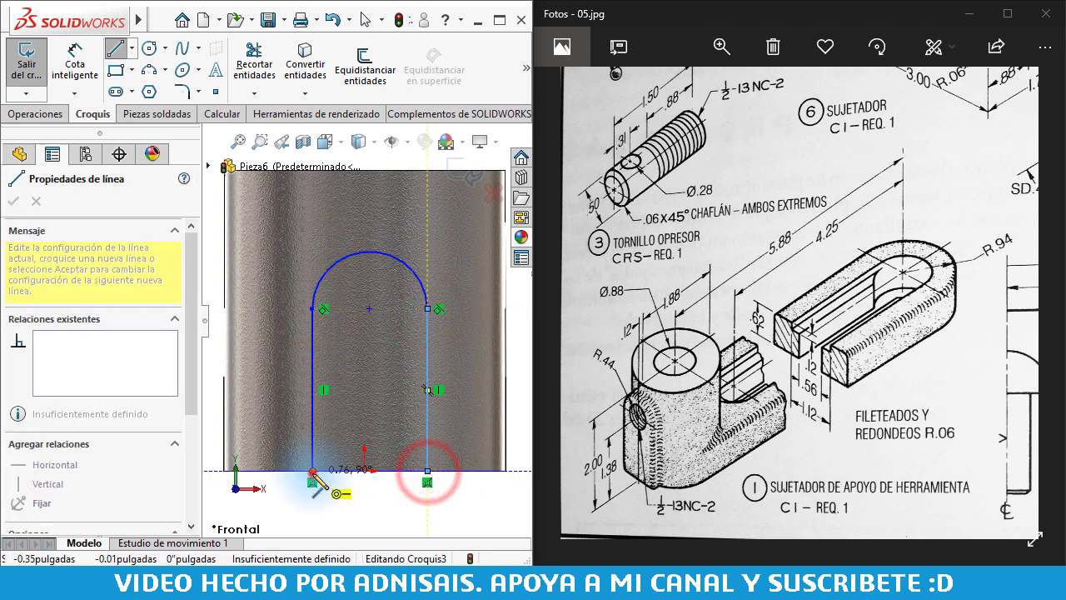
left_click(312, 470)
key("Escape")
left_click(367, 471)
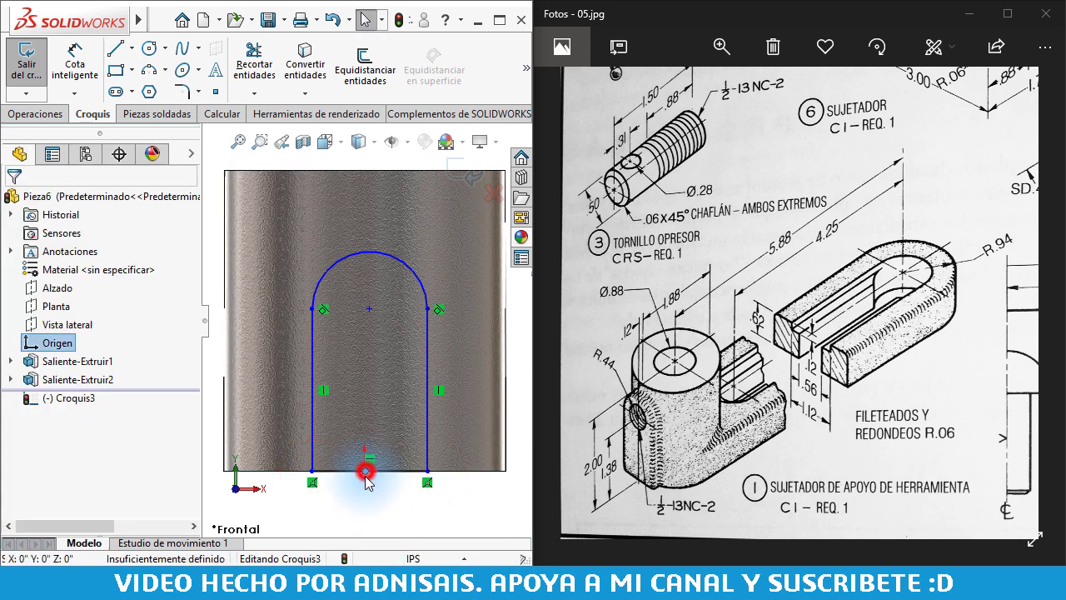
- Add a midpoint relation centring the bottom line on the origin and widen the arc slightly
left_click(403, 472, "ctrl")
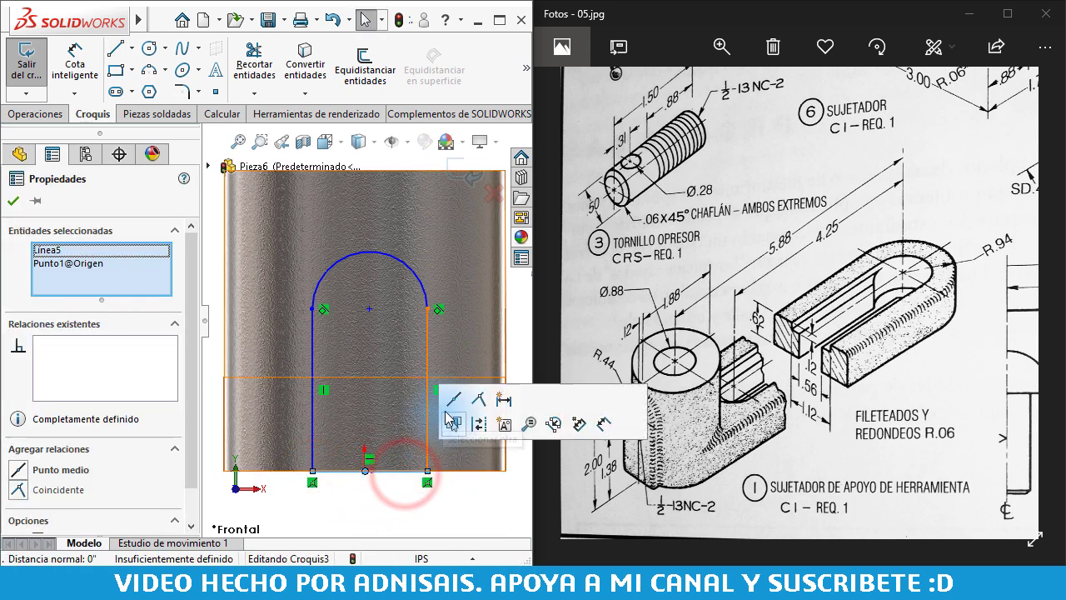
left_click(455, 402)
mouse_move(419, 304)
left_mouse_down()
mouse_move(431, 330)
mouse_move(439, 317)
left_mouse_up()
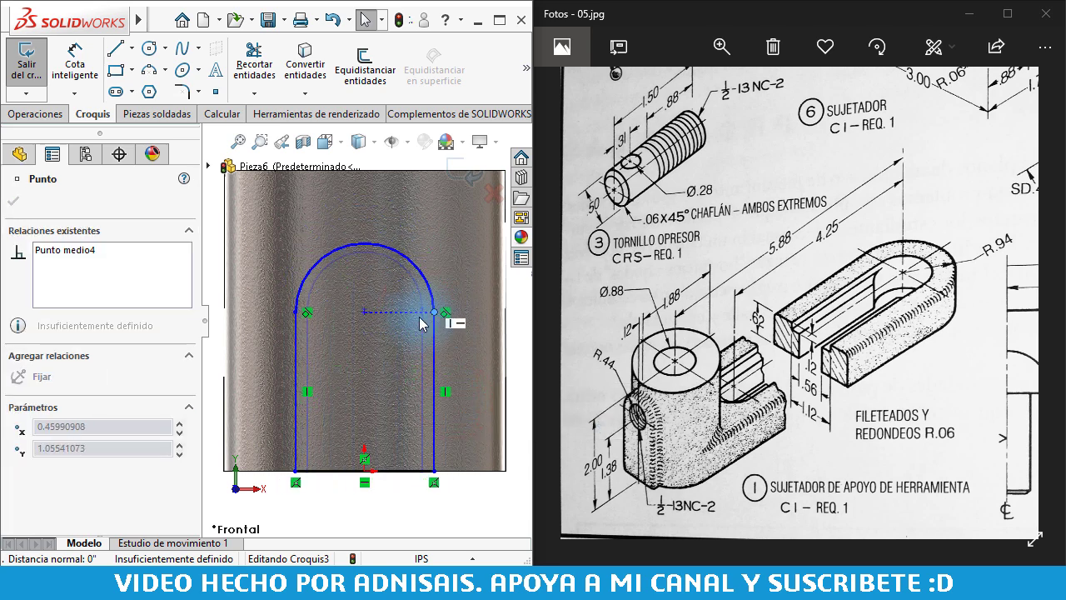
left_click(459, 508)
key("z")
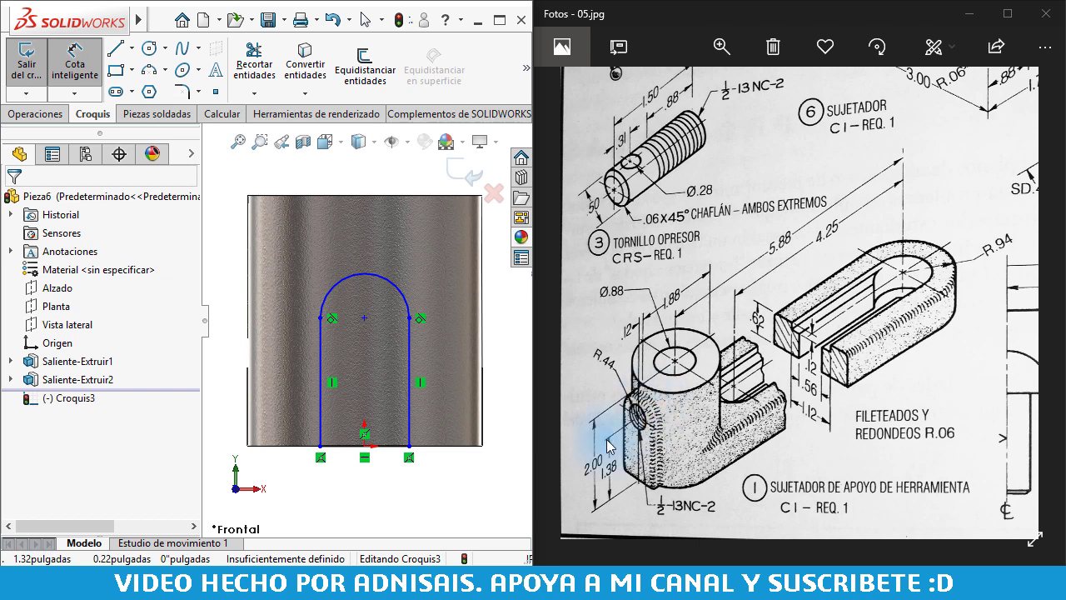
- Dimension the right side line to a height of 1 3/8"
left_click(410, 364)
left_click(504, 375)
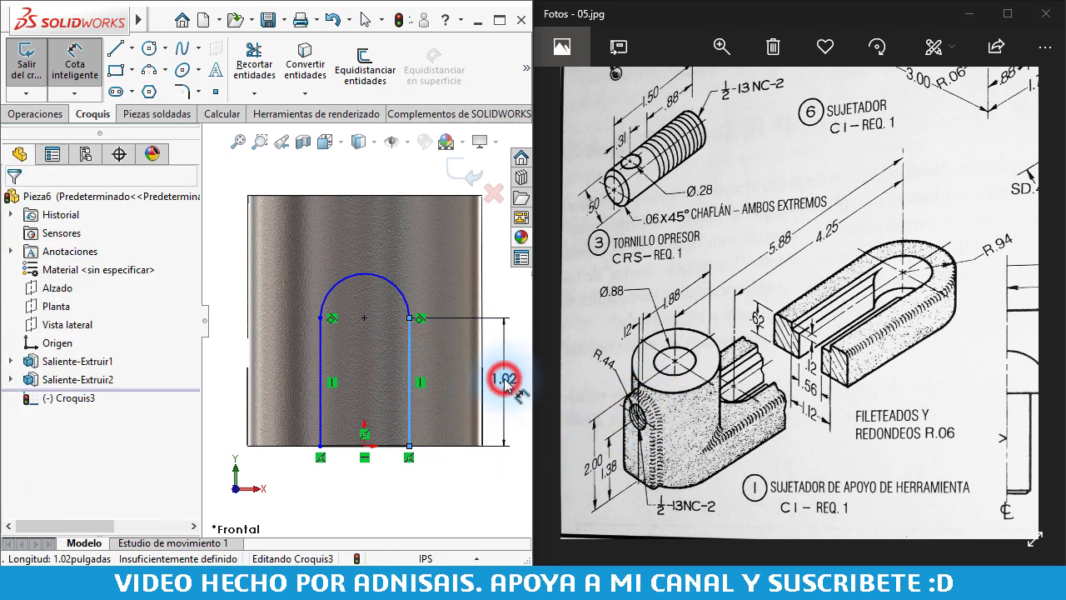
type("1.375")
key("Return")
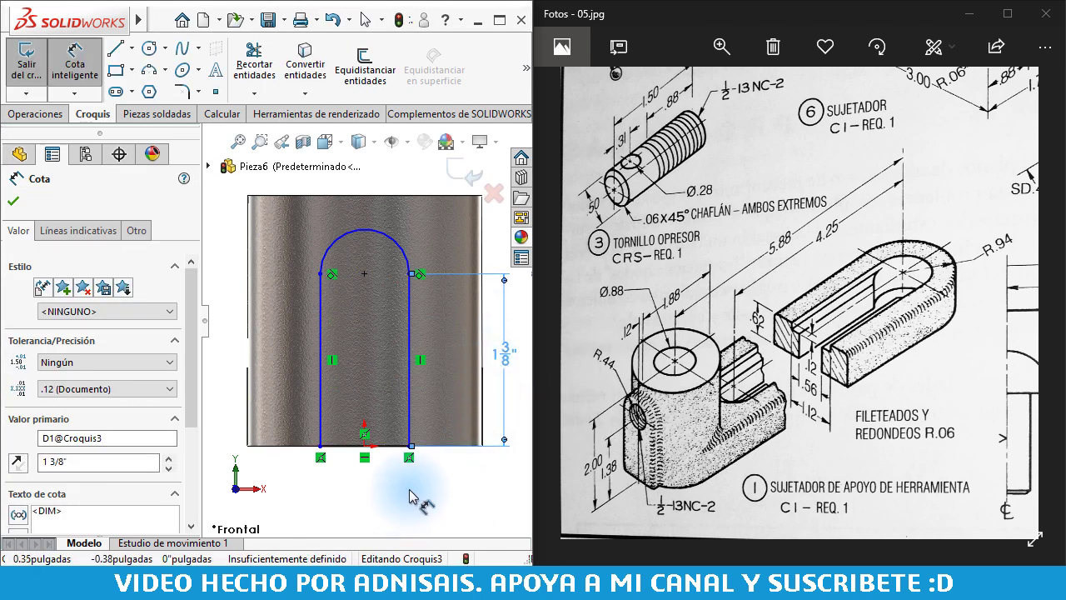
key("f")
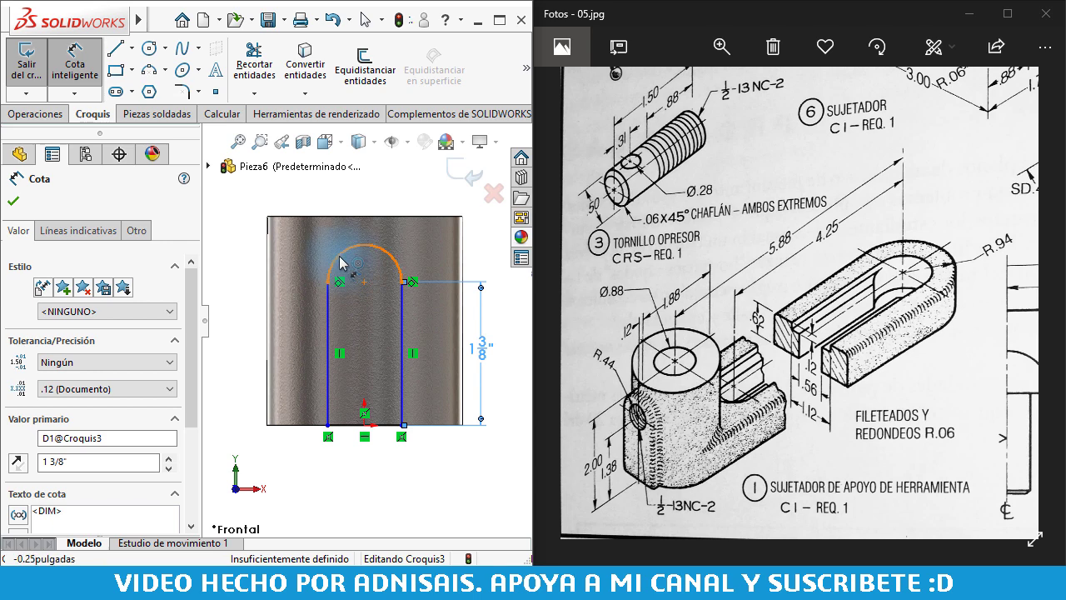
- Dimension the top arc's radius, correcting the value to exactly 7/16"
left_click(341, 265)
left_click(230, 229)
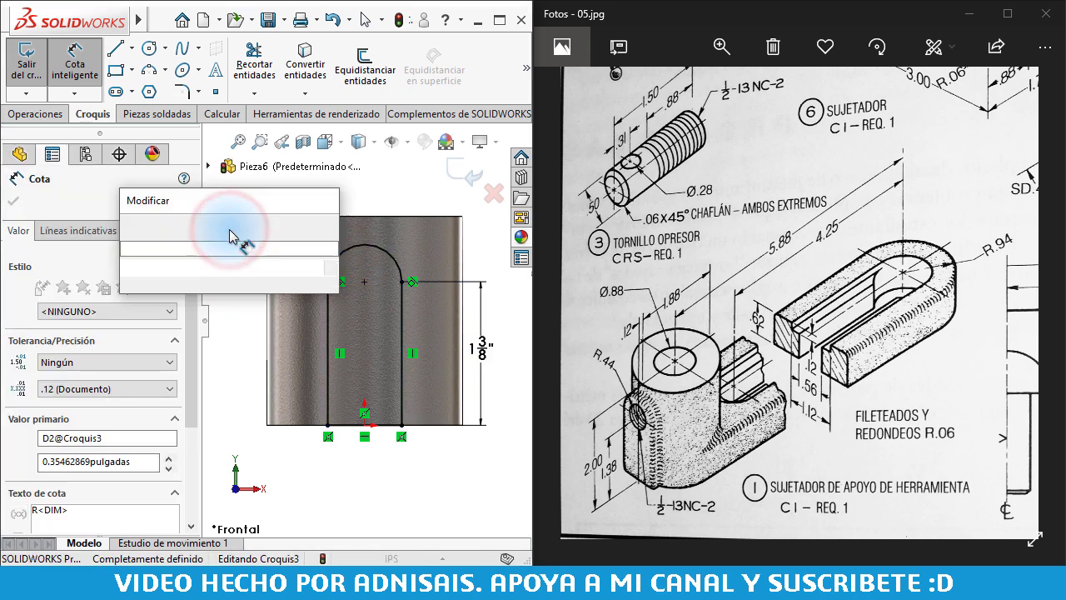
type(".44")
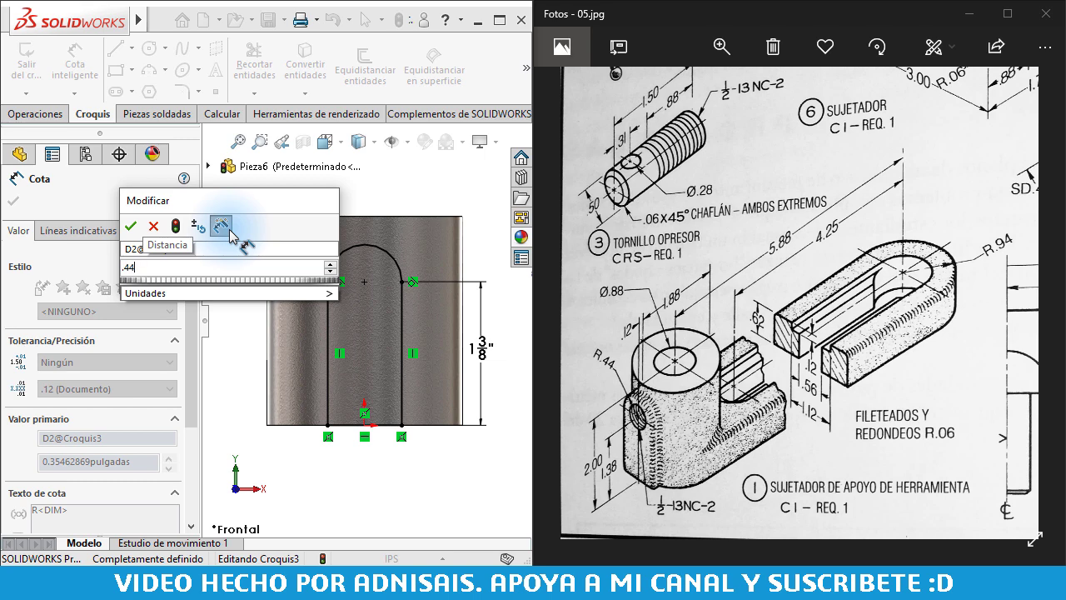
key("Return")
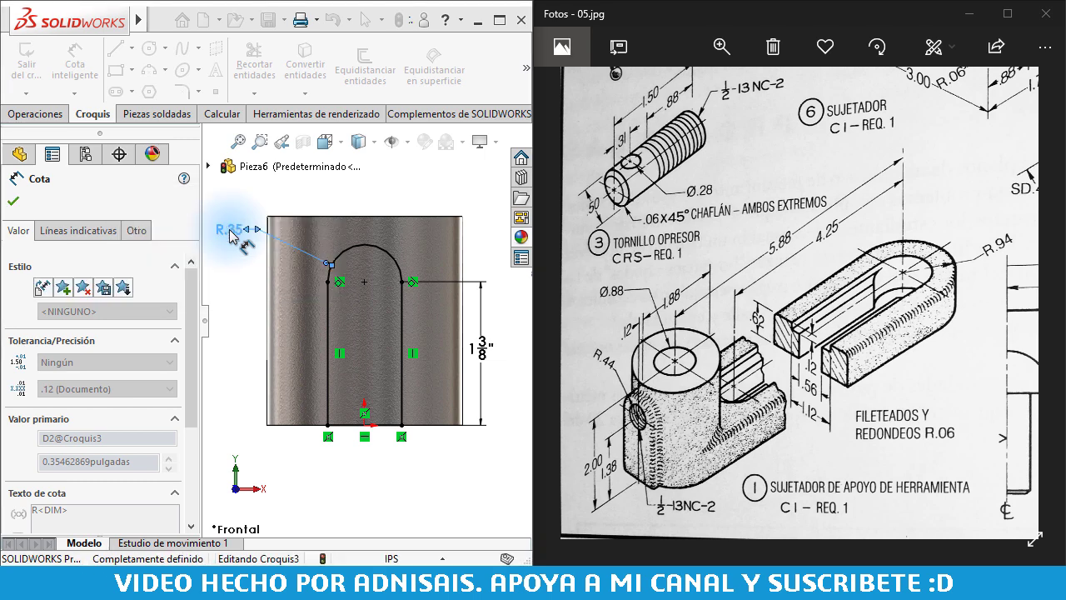
double_click(228, 227)
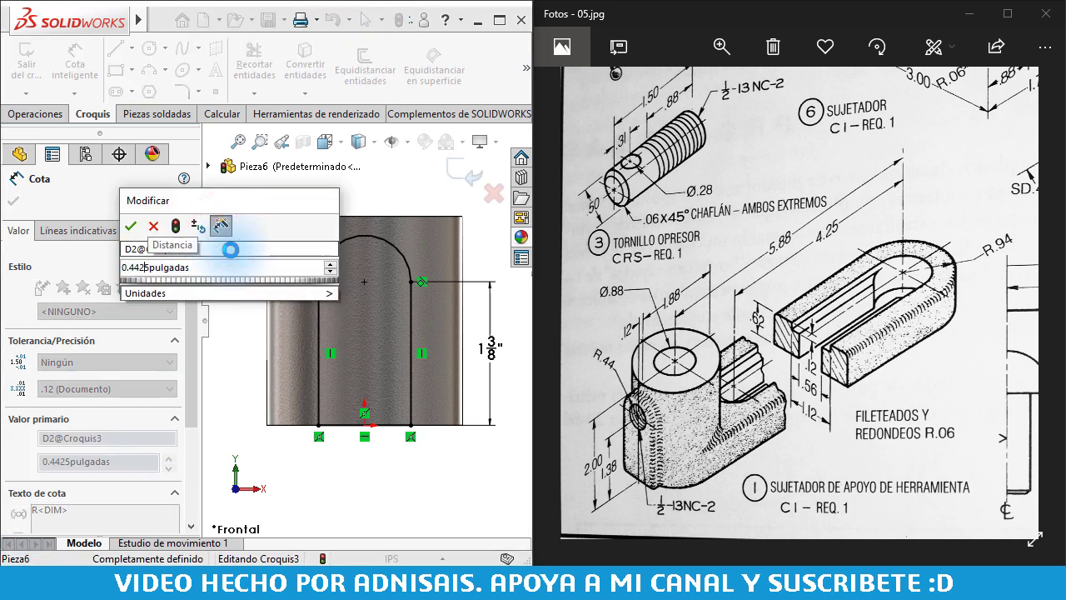
type("05")
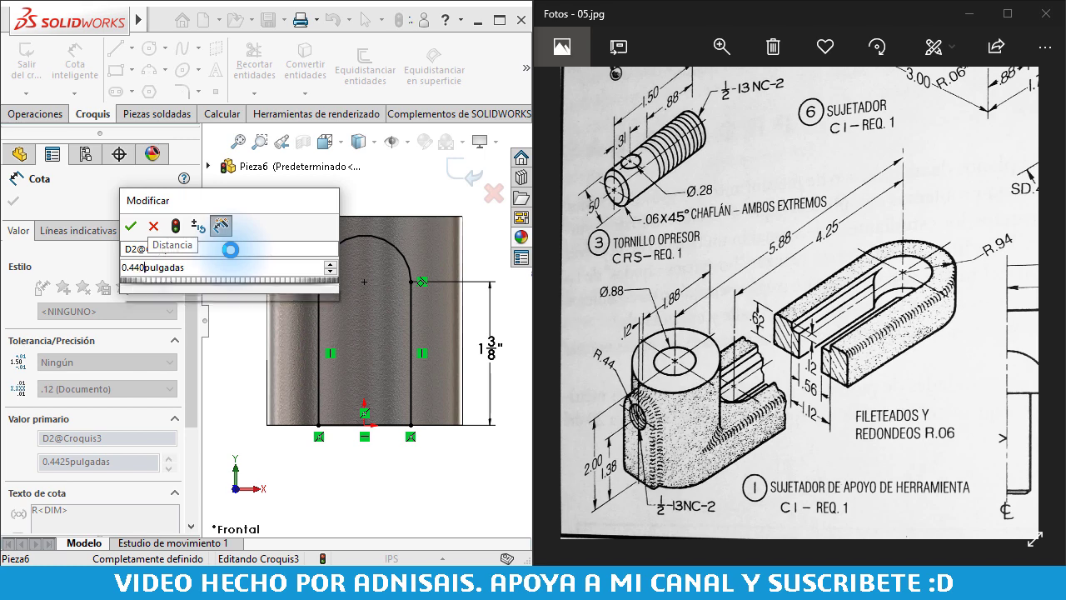
key("Return")
double_click(232, 227)
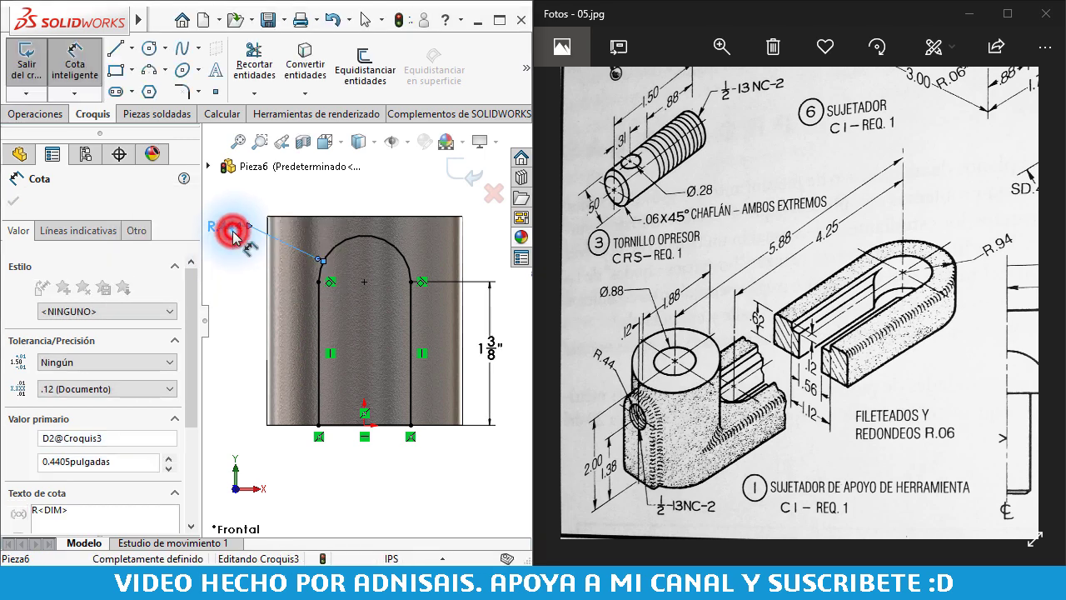
left_click(142, 269)
key("BackSpace")
key("BackSpace")
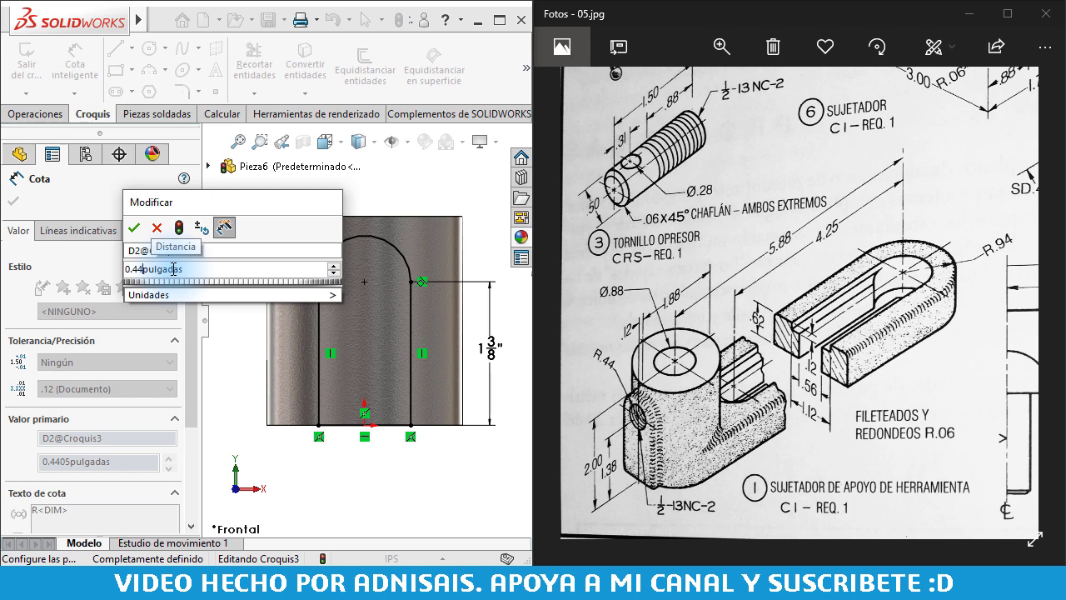
double_click(212, 273)
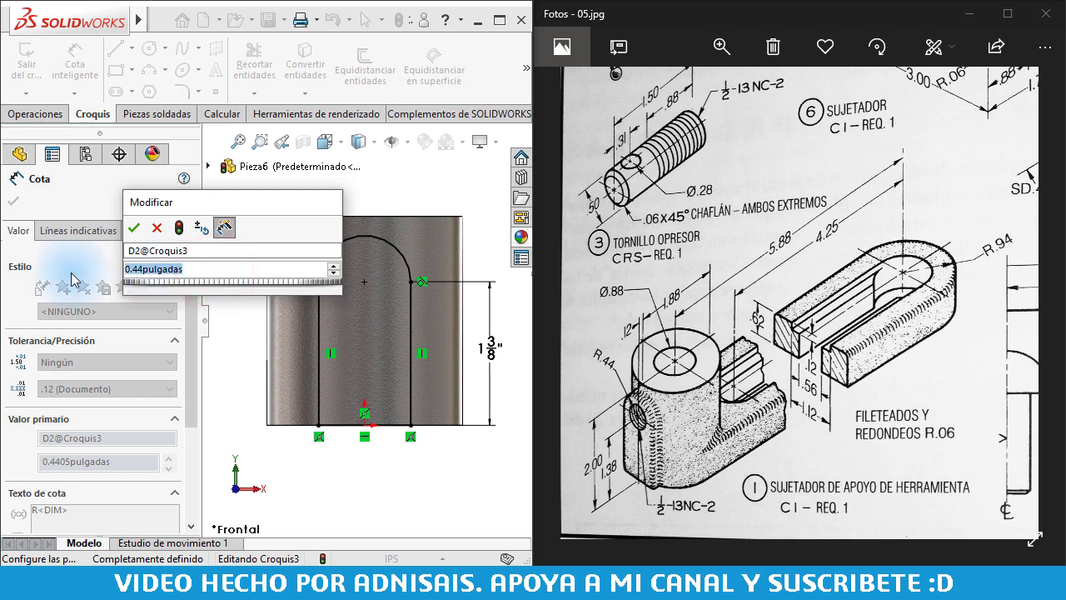
type("7")
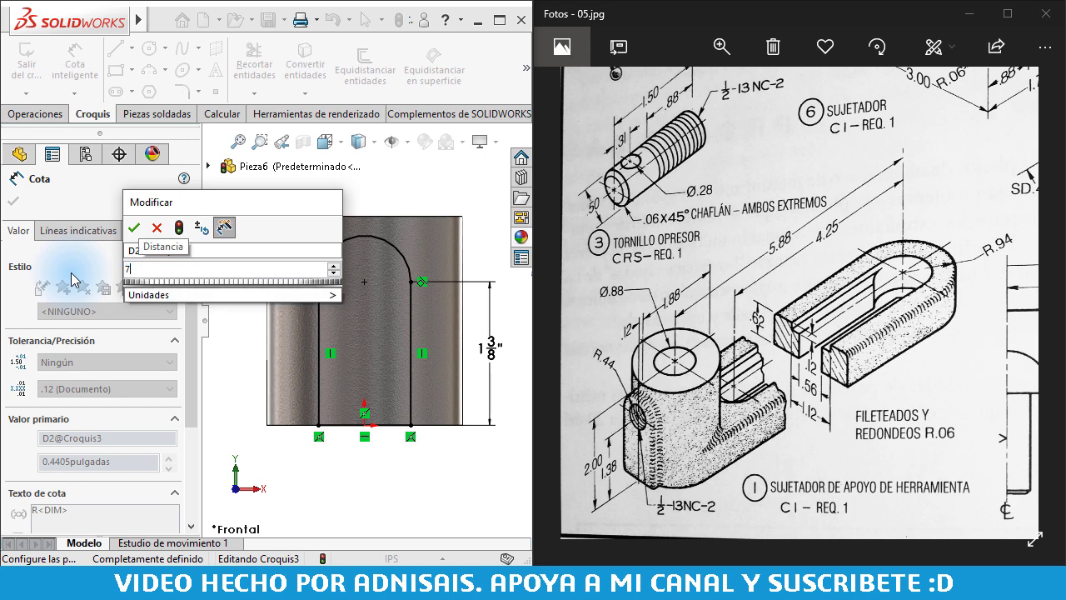
type("/16")
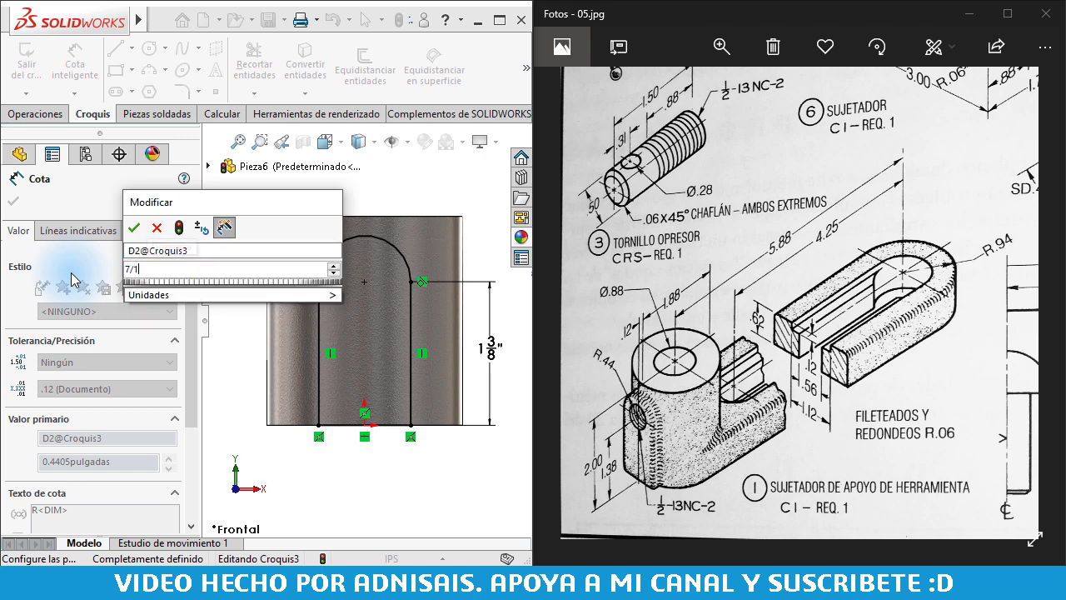
key("Return")
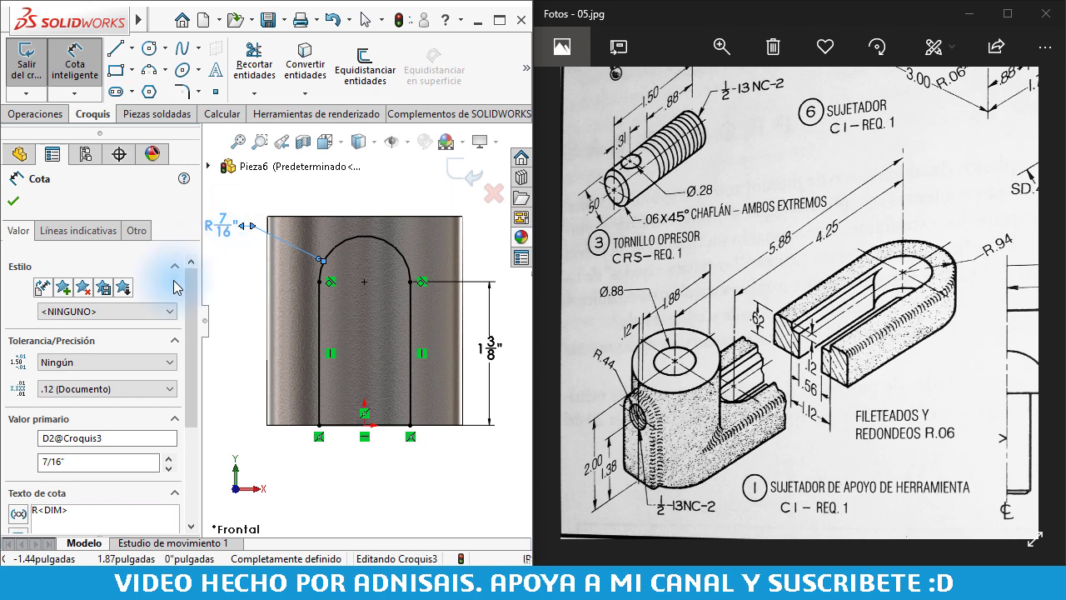
- Turn on Dual Dimension for the radius and move the R 7/16 label beside the arc
left_click_drag(194, 358, 194, 450)
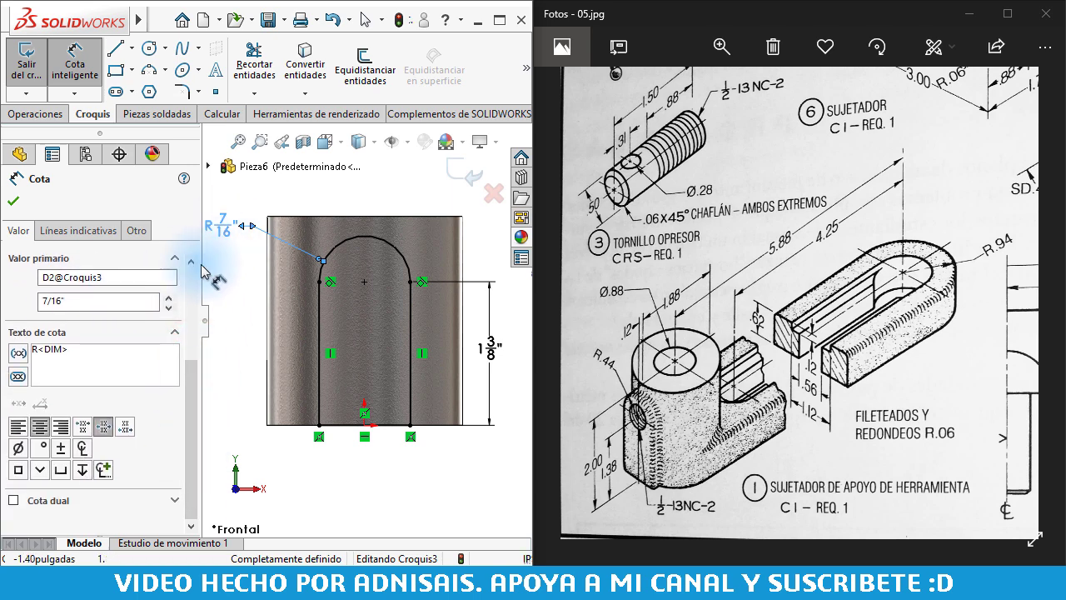
left_click(34, 500)
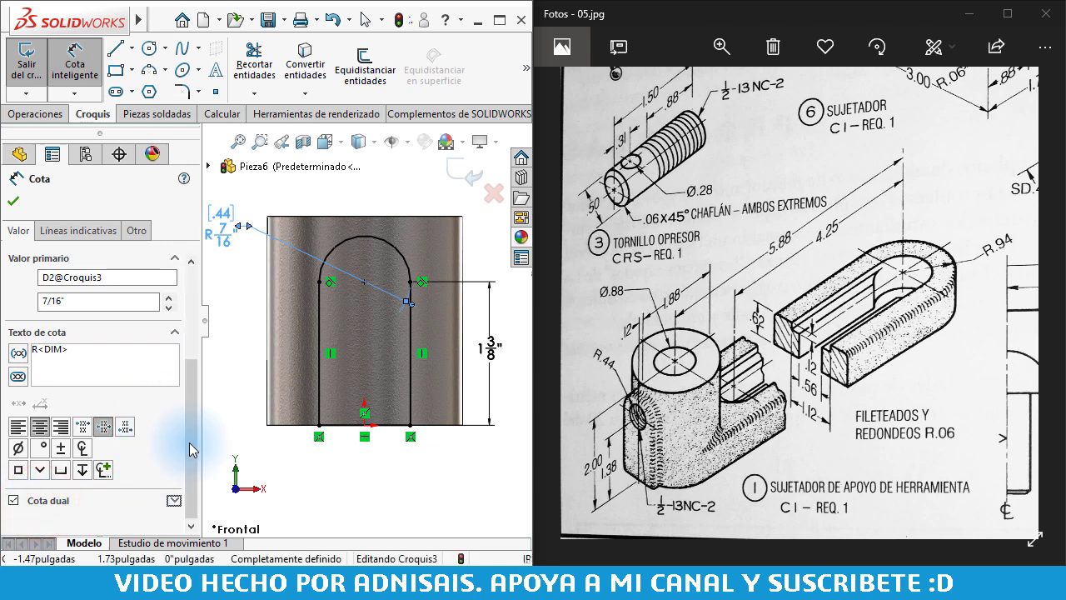
left_click(192, 434)
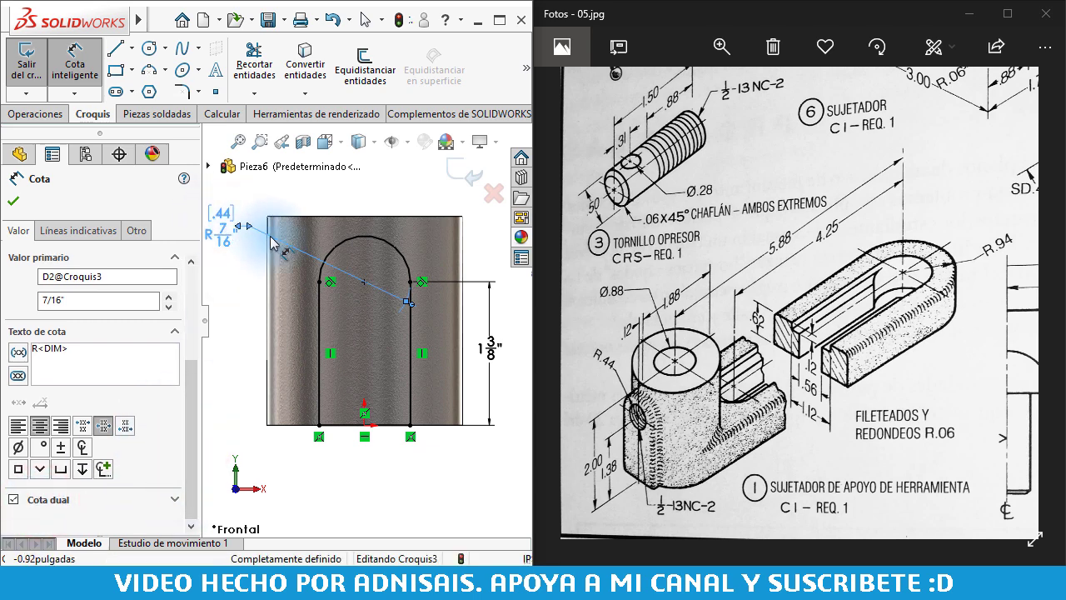
scroll(390, 391, "up", 2)
scroll(229, 275, "down", 2)
left_click(174, 498)
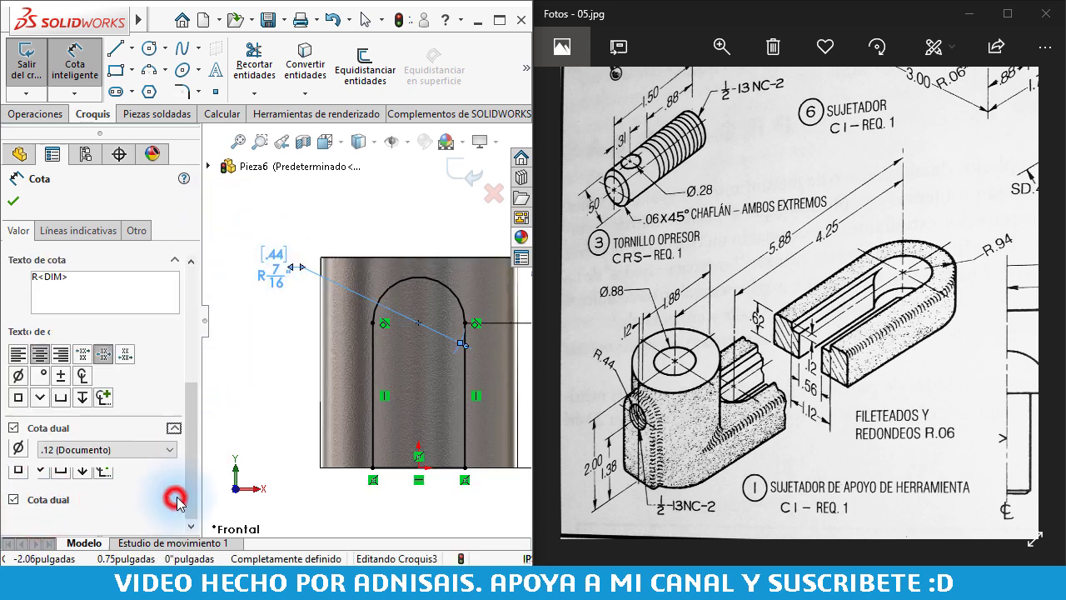
scroll(108, 375, "down", 2)
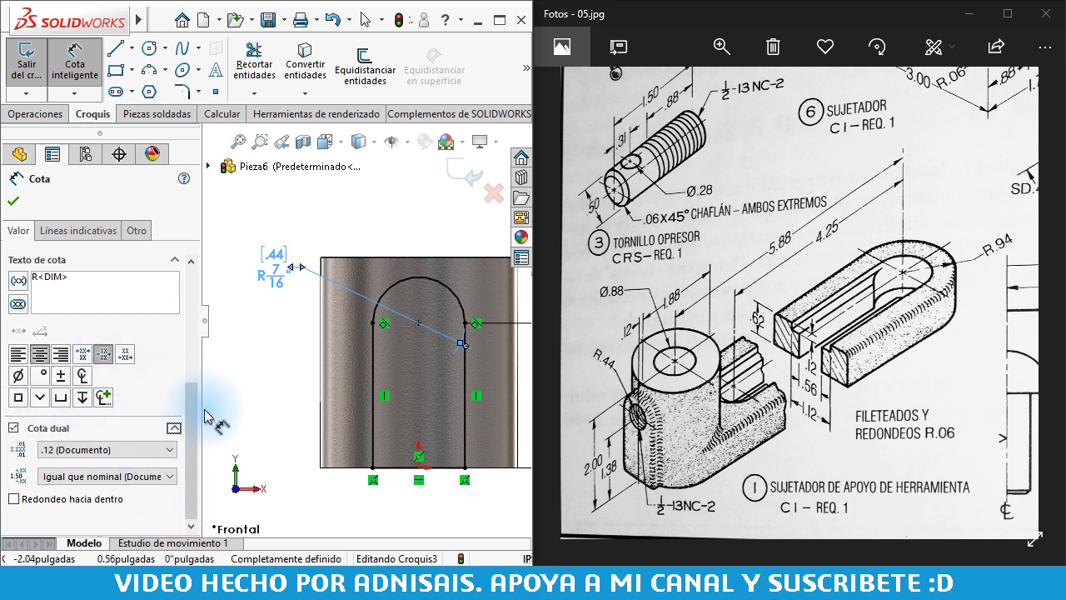
left_click_drag(194, 414, 194, 369)
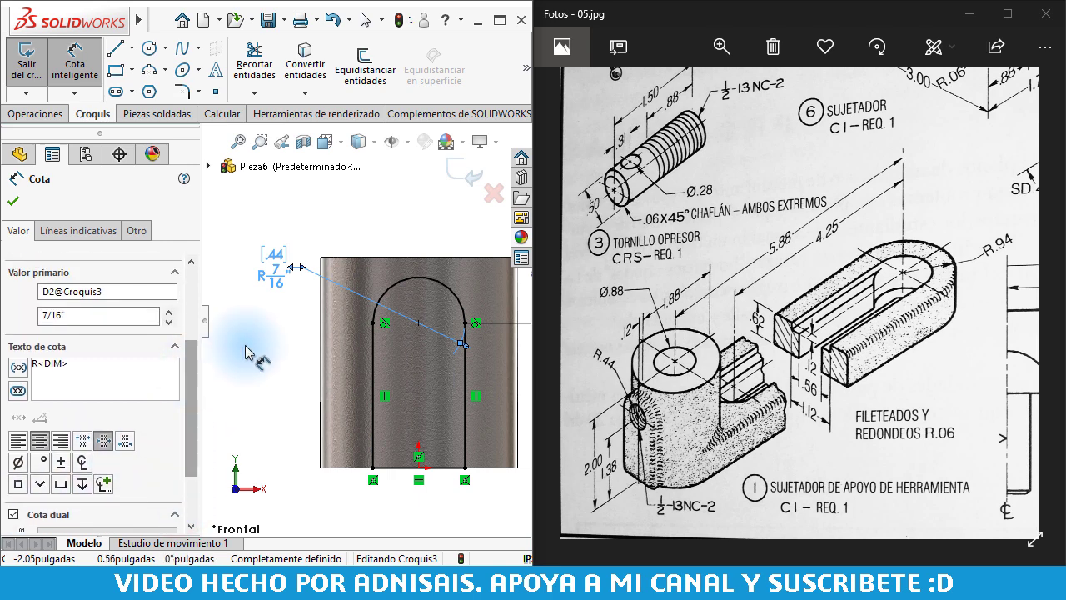
left_click_drag(273, 268, 254, 298)
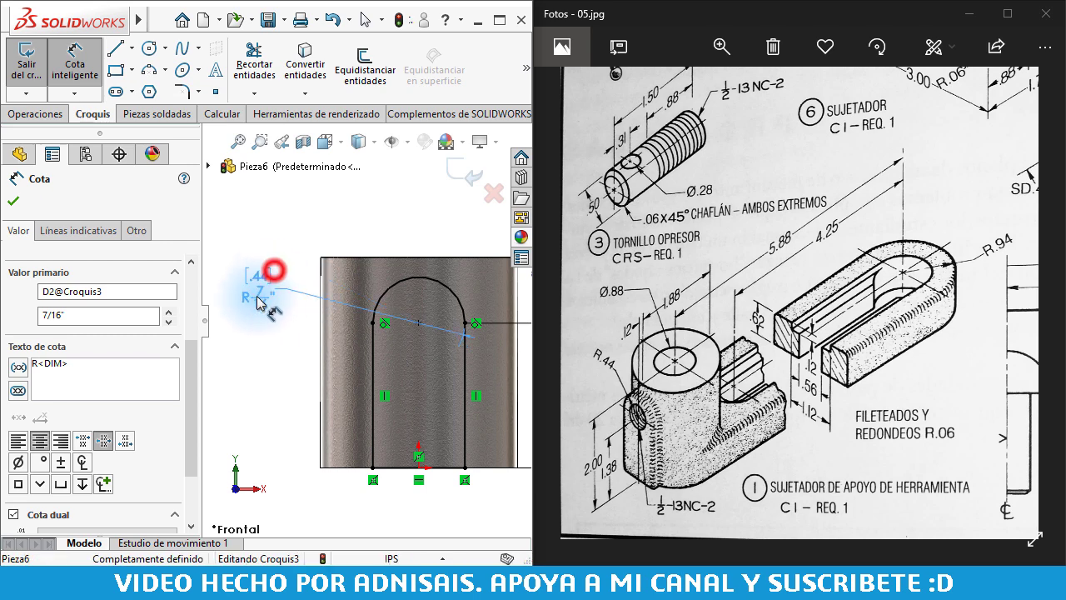
left_click(265, 381)
- Switch Dual Dimension off so the radius reads only R 7/16" without .44
scroll(268, 379, "up", 1)
scroll(250, 288, "up", 1)
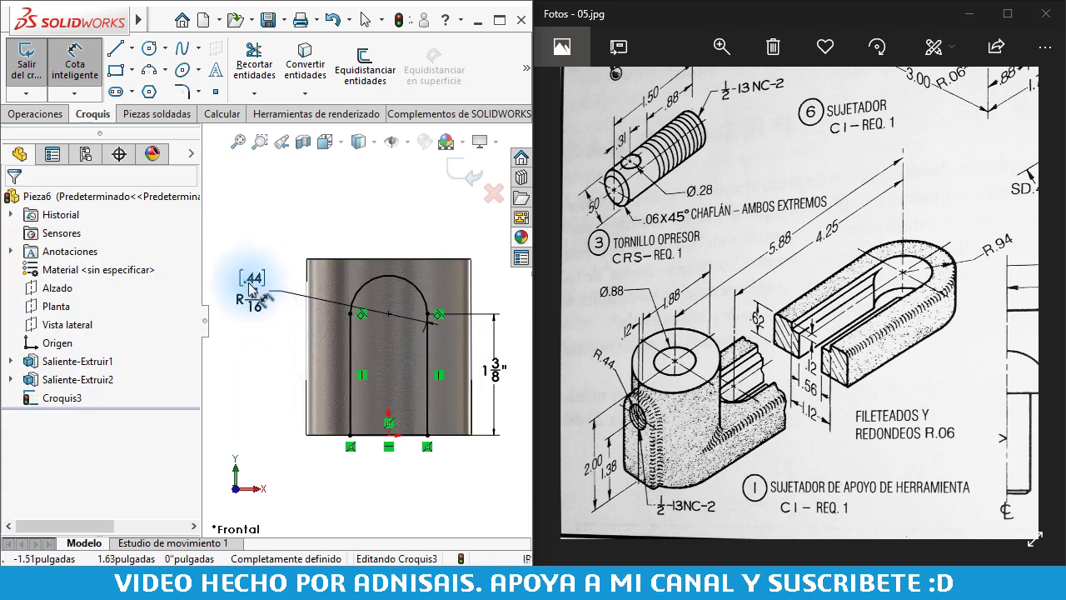
left_click(250, 287)
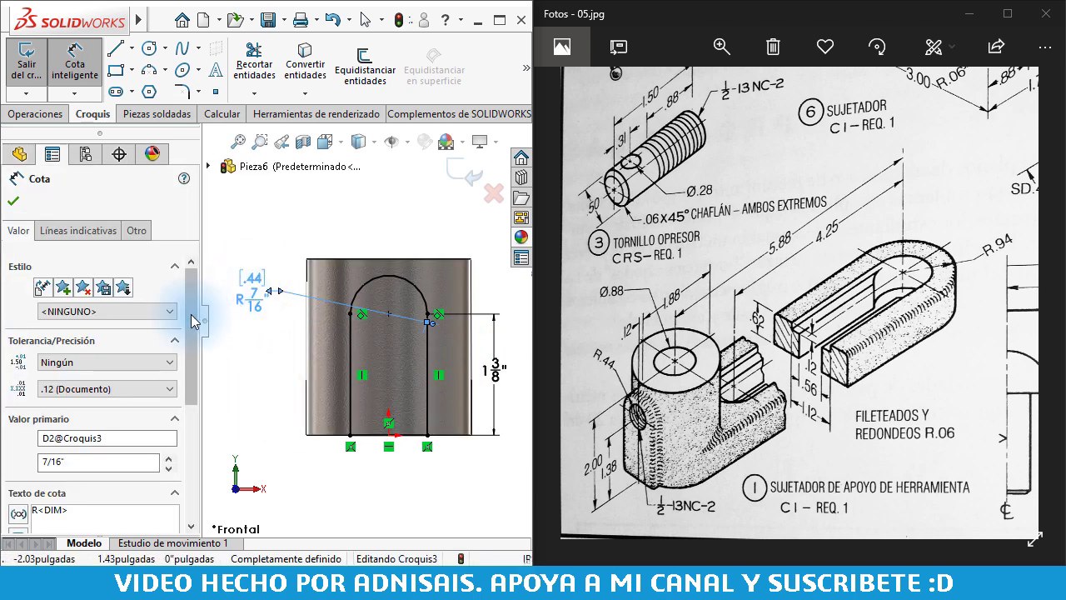
left_click_drag(190, 312, 178, 466)
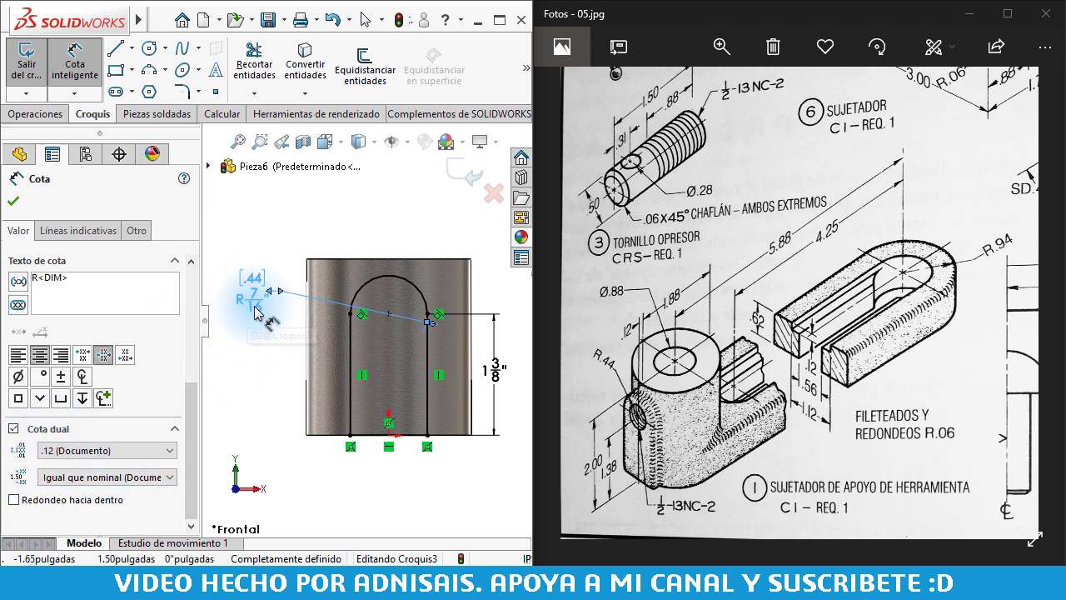
left_click(56, 432)
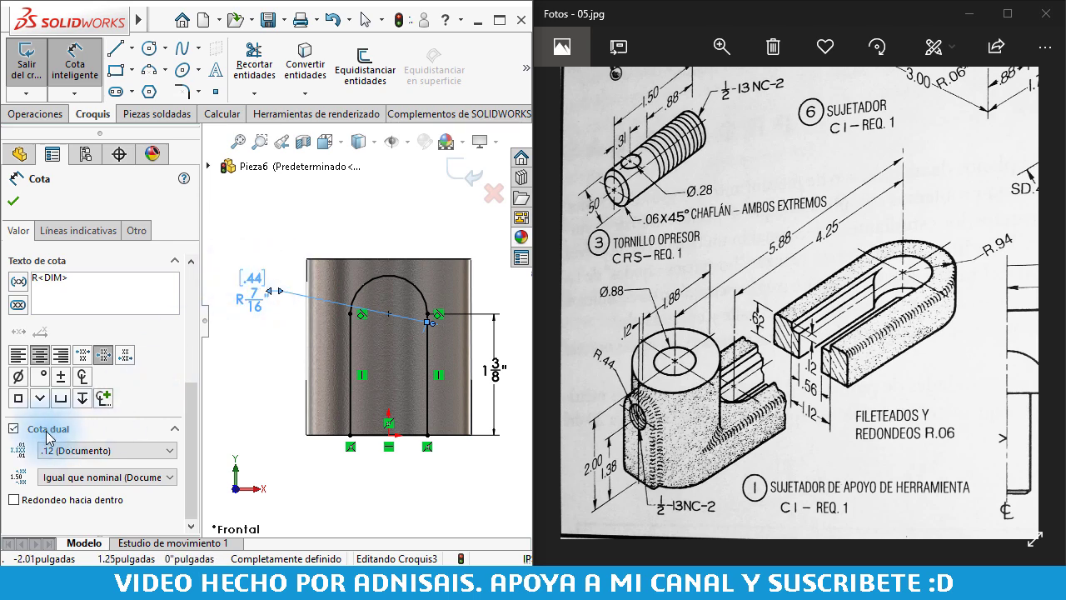
left_click(46, 435)
left_click(265, 334)
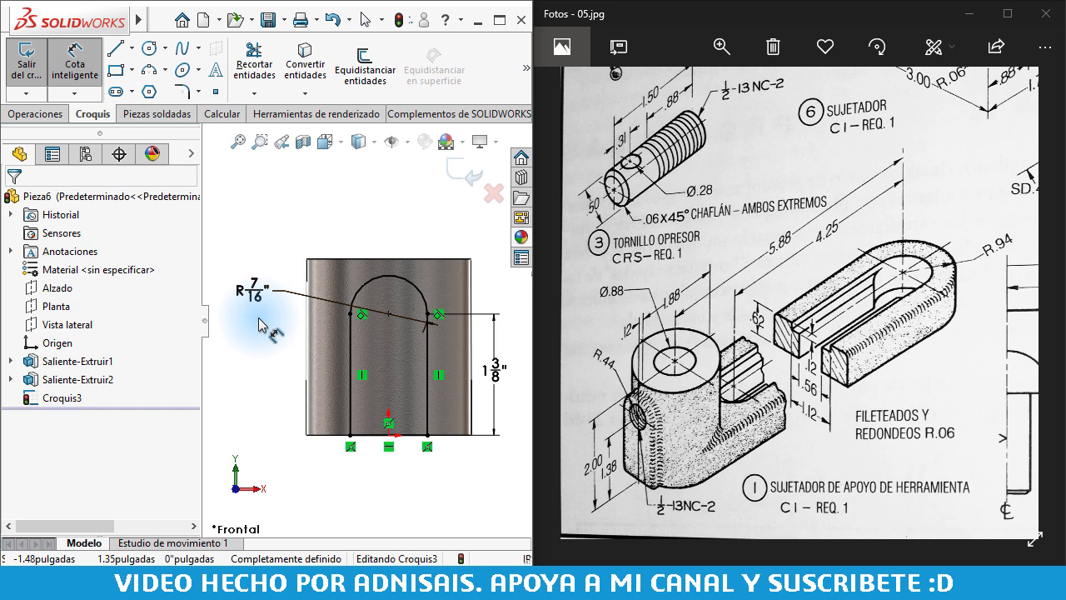
middle_click_drag(364, 374, 340, 357, "ctrl")
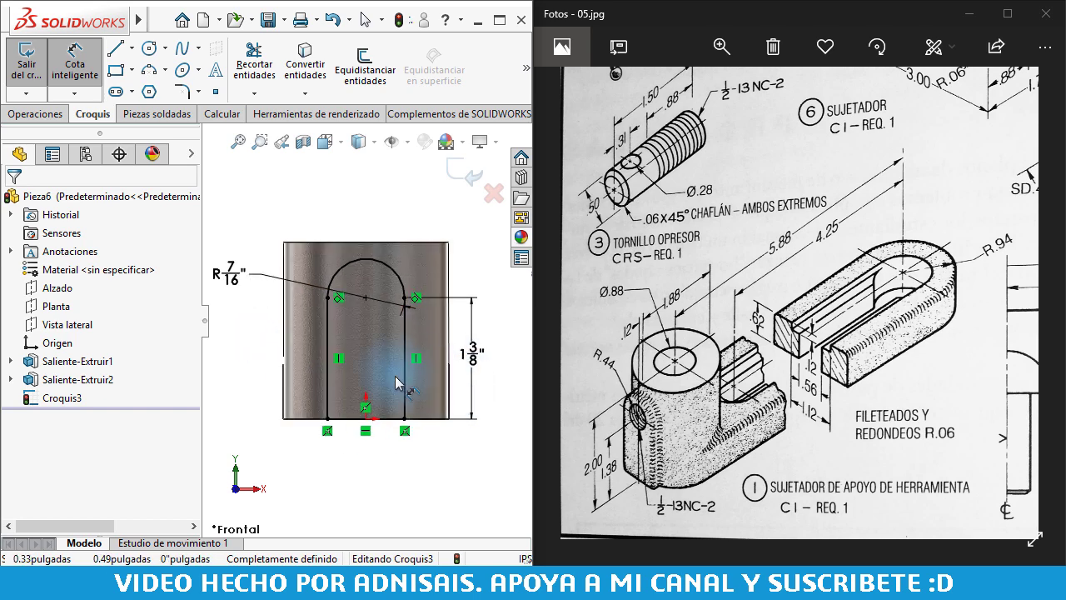
- Tilt the part into a 3-D view and exit the fully defined U-shaped Croquis3 sketch
scroll(396, 383, "down", 2)
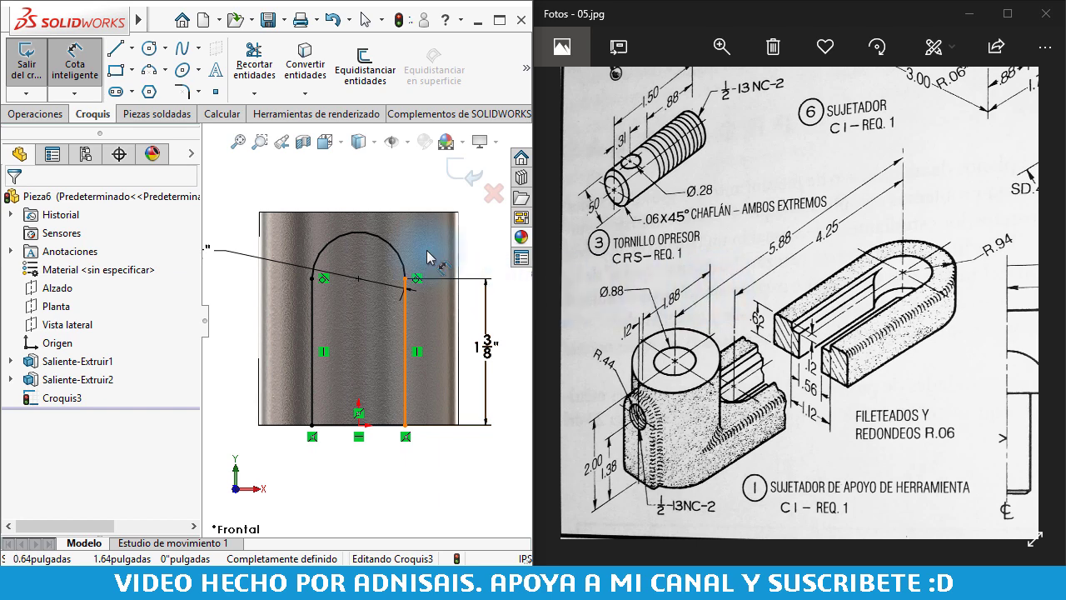
middle_click_drag(431, 255, 460, 231)
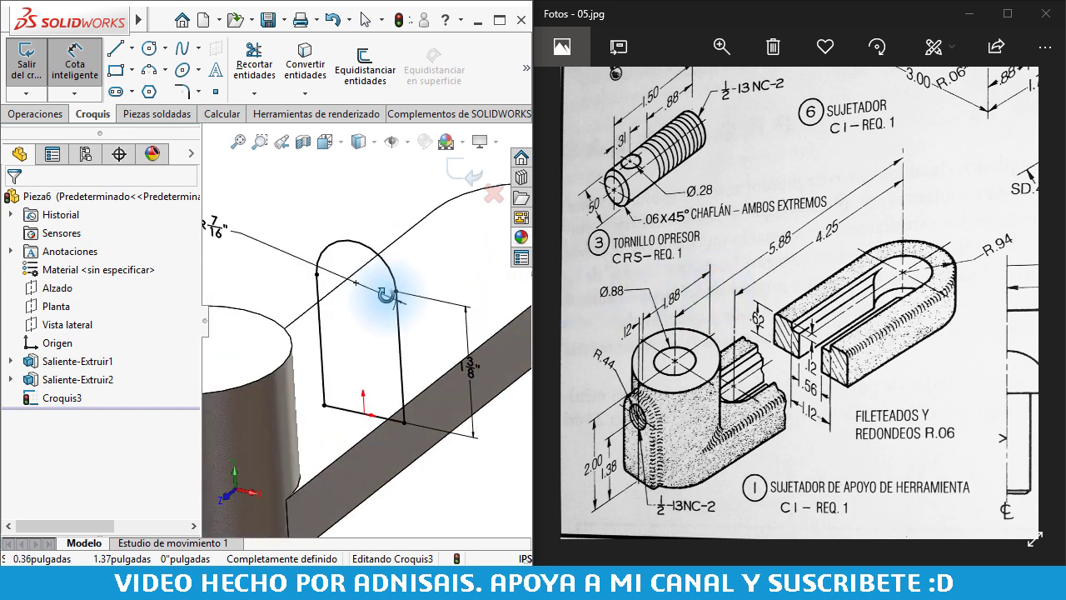
left_click(464, 179)
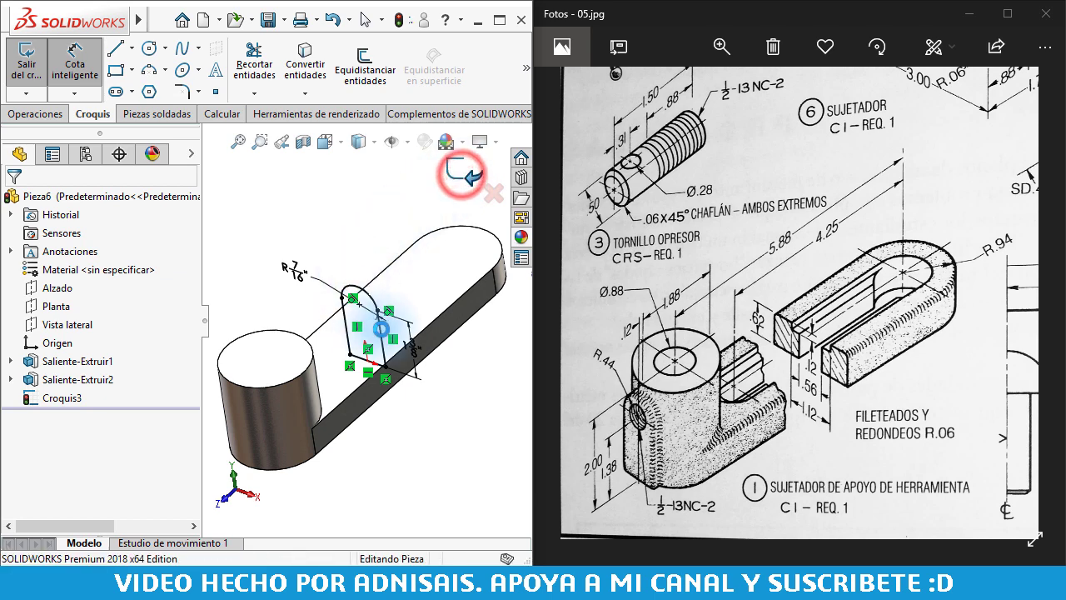
- Select Saliente-Extruir1 to show its 5 5/8" and 1 7/8" dimensions, orbiting the part to read them
left_click(426, 285)
middle_click_drag(388, 363, 310, 297)
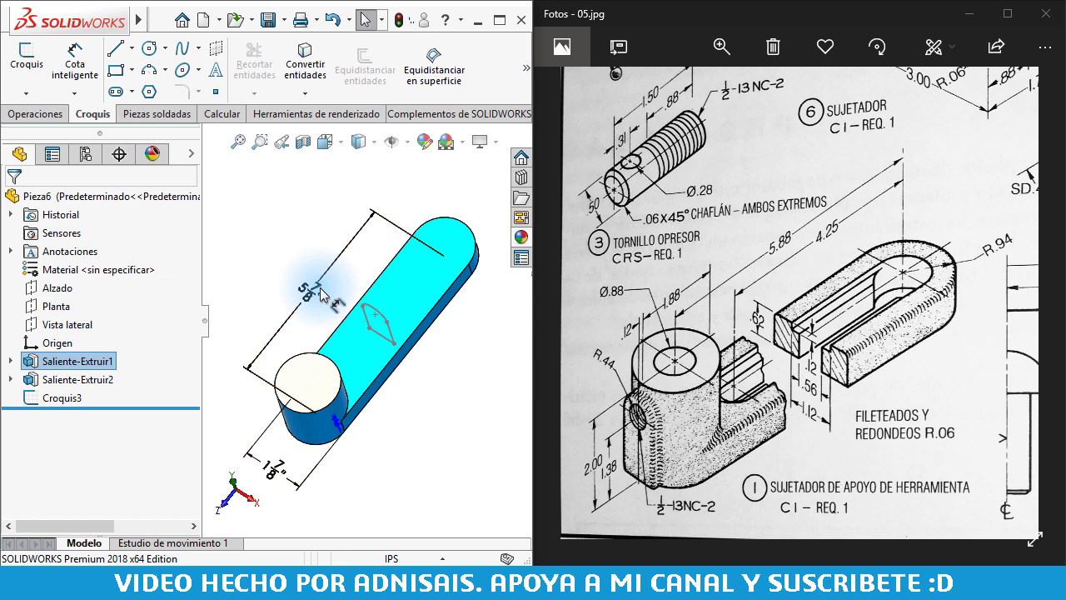
mouse_move(309, 297)
middle_mouse_down()
mouse_move(356, 357)
mouse_move(405, 333)
mouse_move(398, 284)
mouse_move(385, 312)
middle_mouse_up()
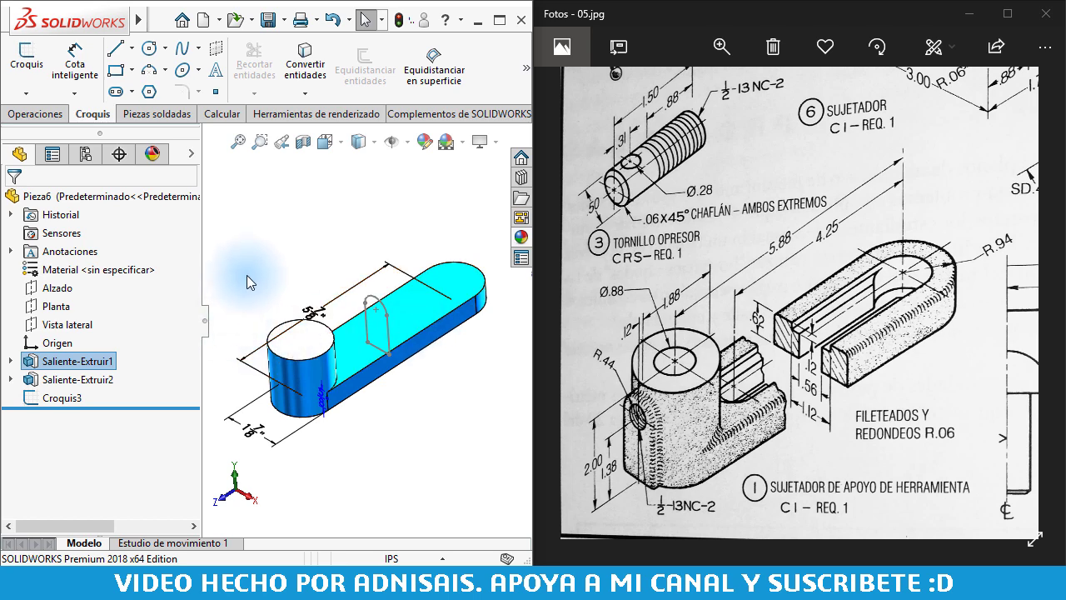
- Start a boss extrusion of the arched sketch, beginning at an offset (Equidistancia) from its plane
left_click(38, 115)
left_click(37, 60)
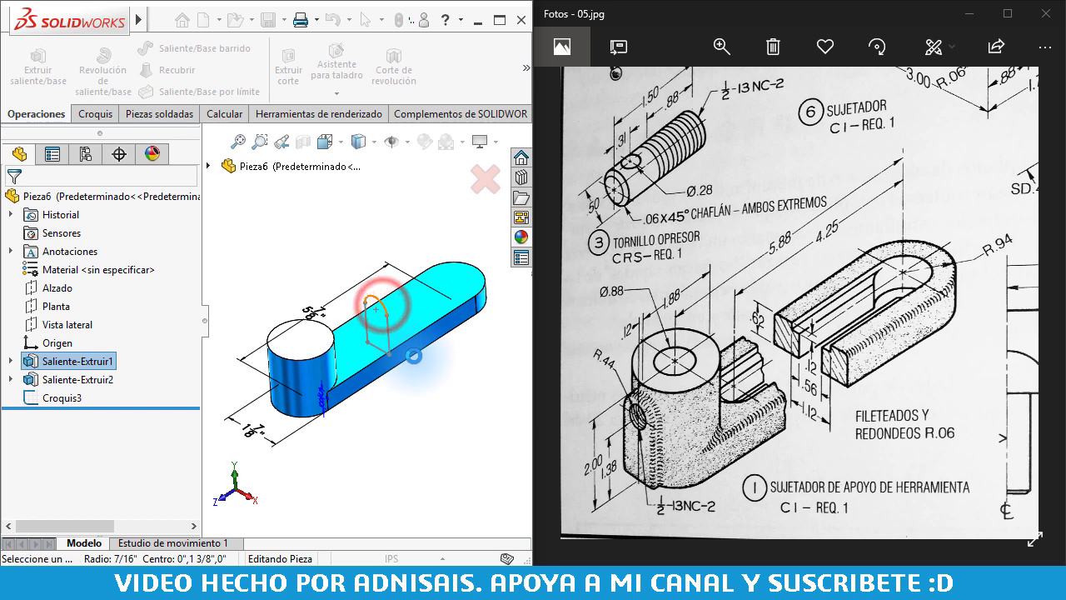
left_click(380, 304)
left_click(80, 250)
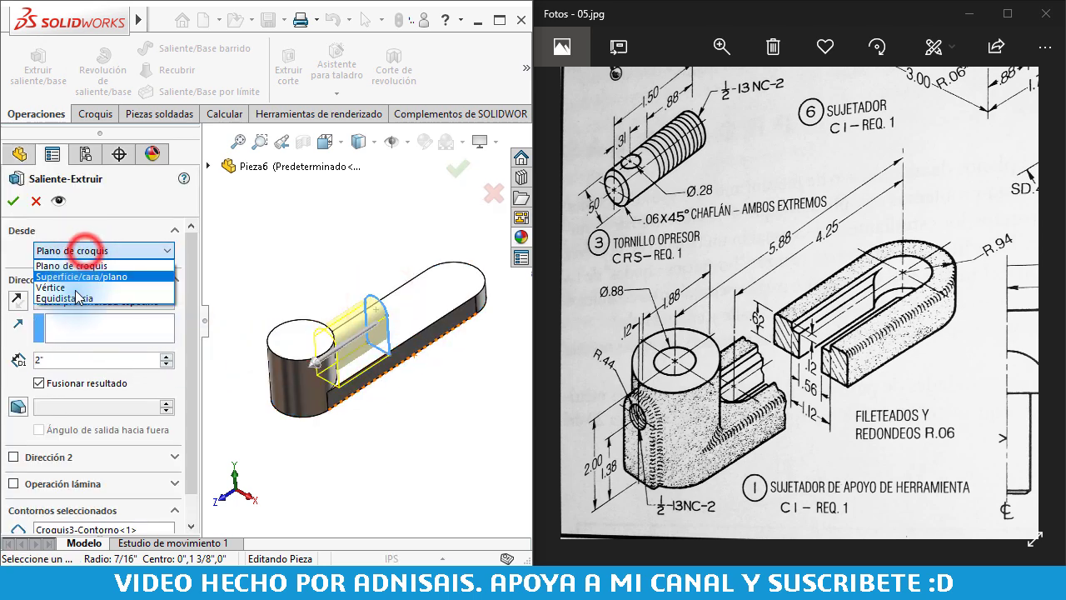
left_click(79, 299)
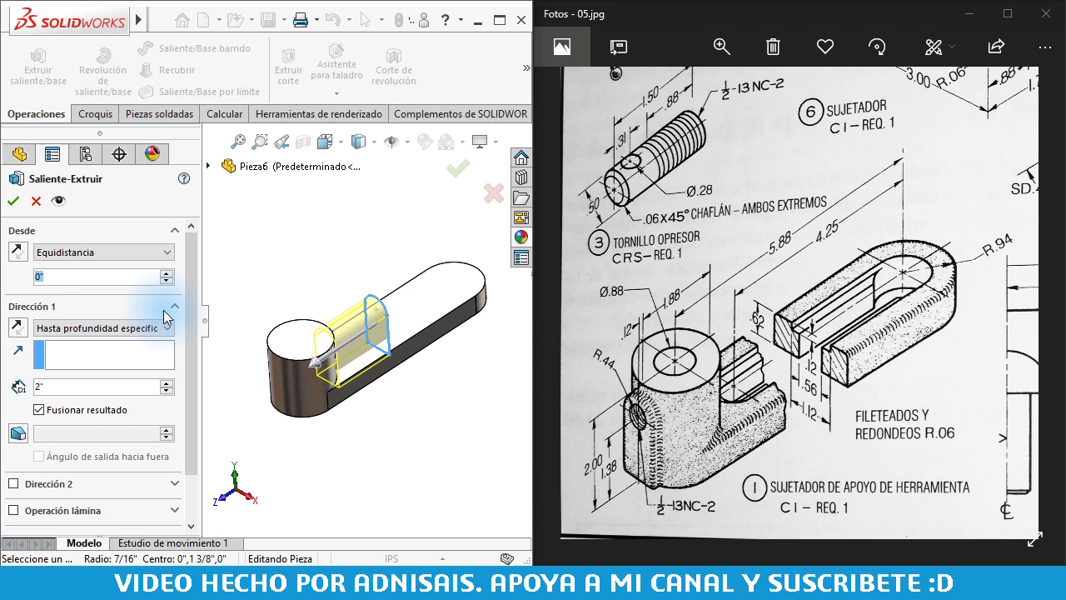
- Enter the offset as 5.875/2 + 1.875 + .125 so the extrusion starts 4" out
type("5.875/")
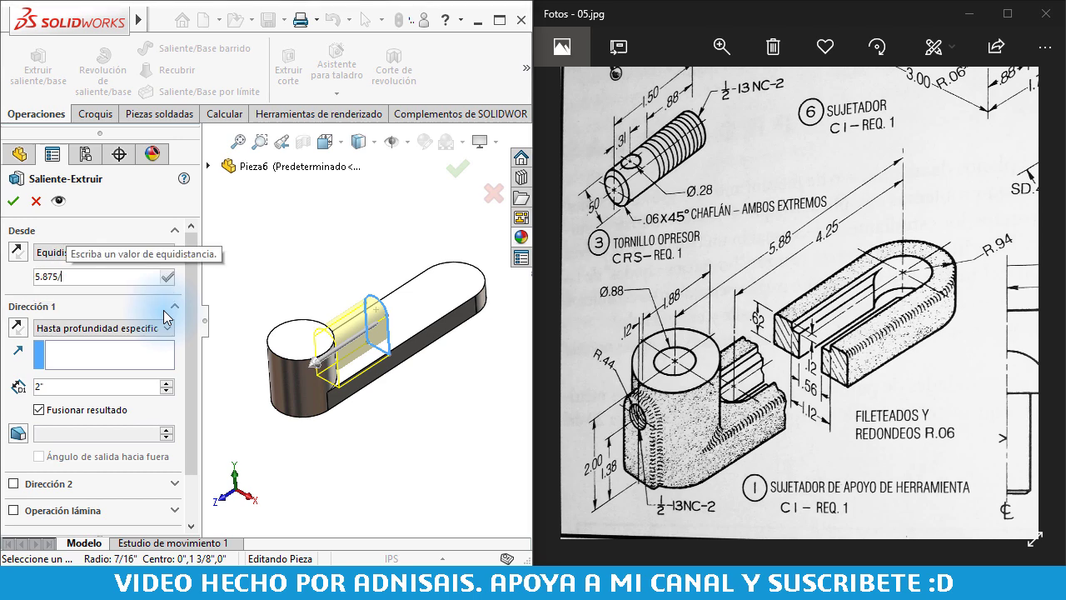
type("2")
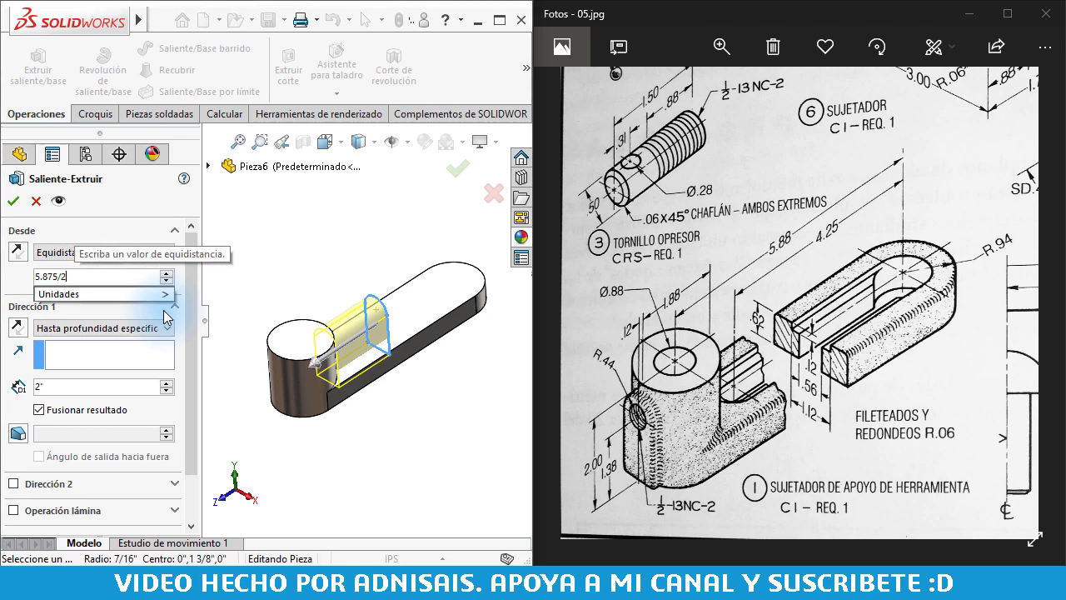
key("Return")
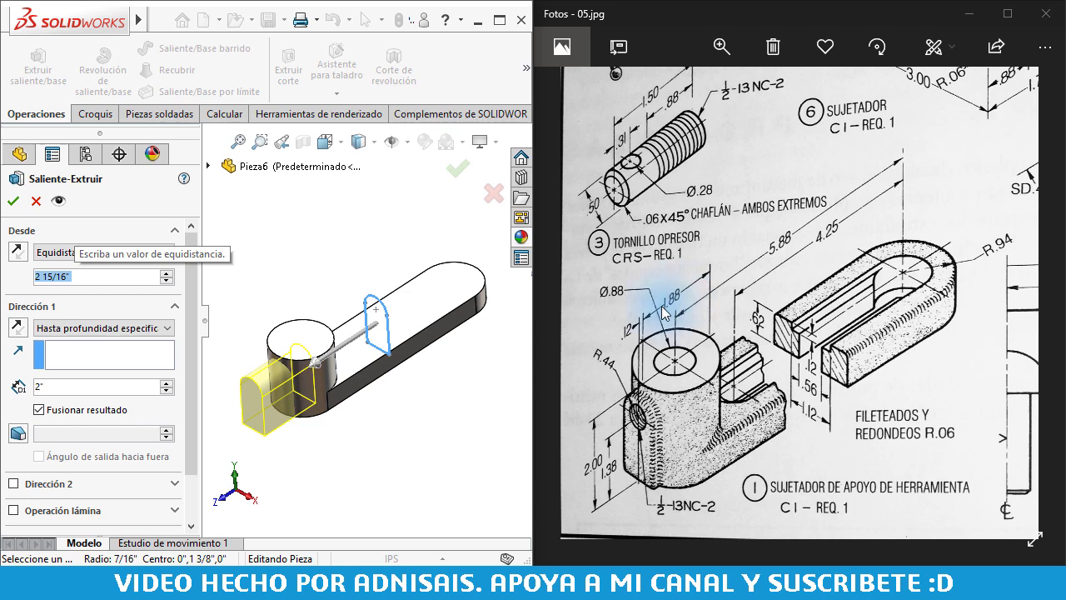
left_click(117, 284)
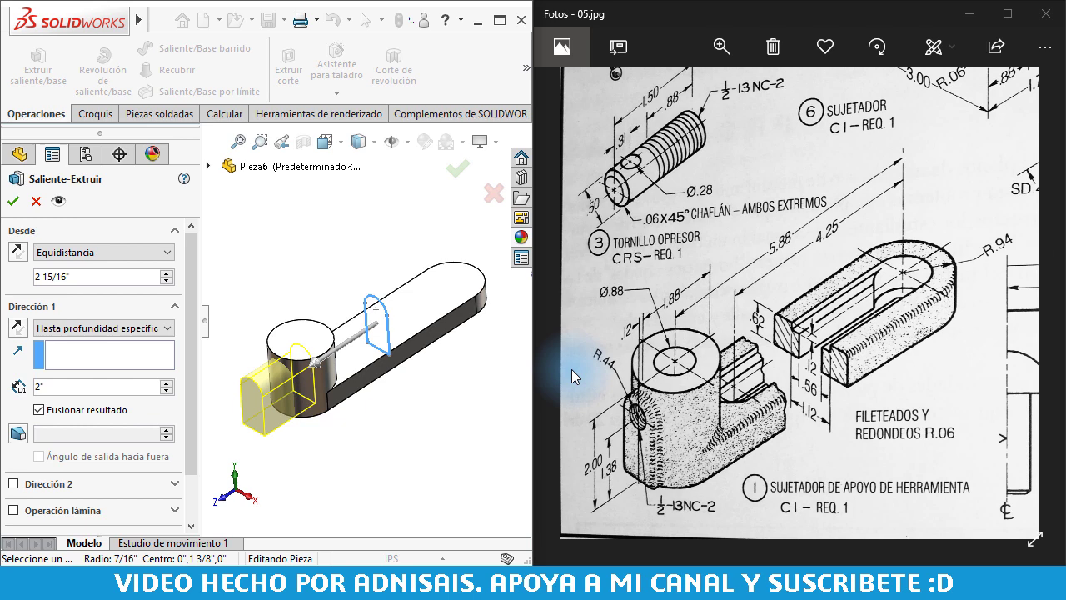
type("+ ")
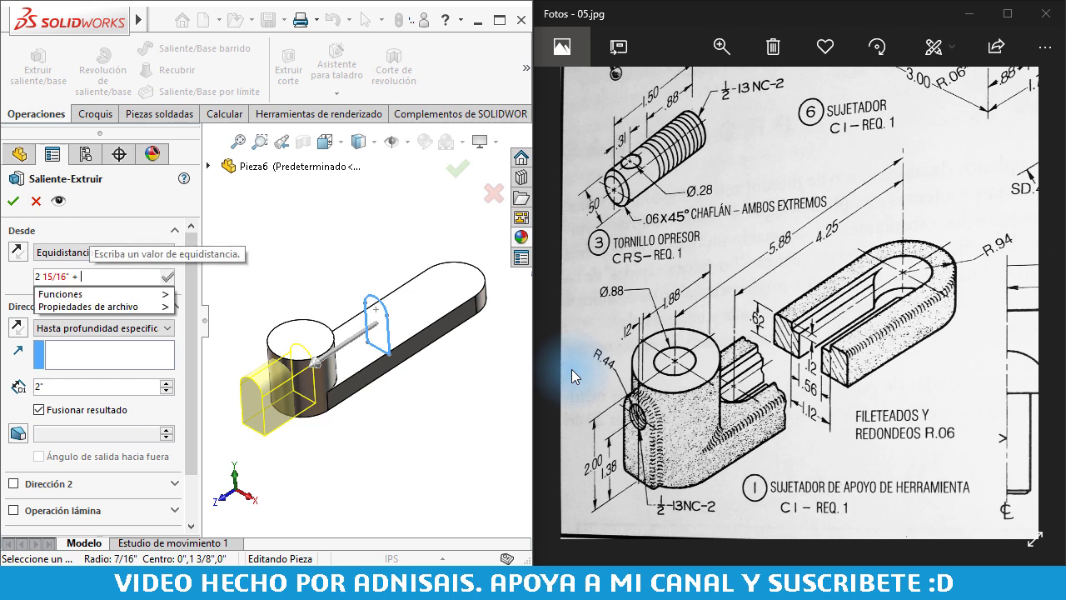
type("1.875/")
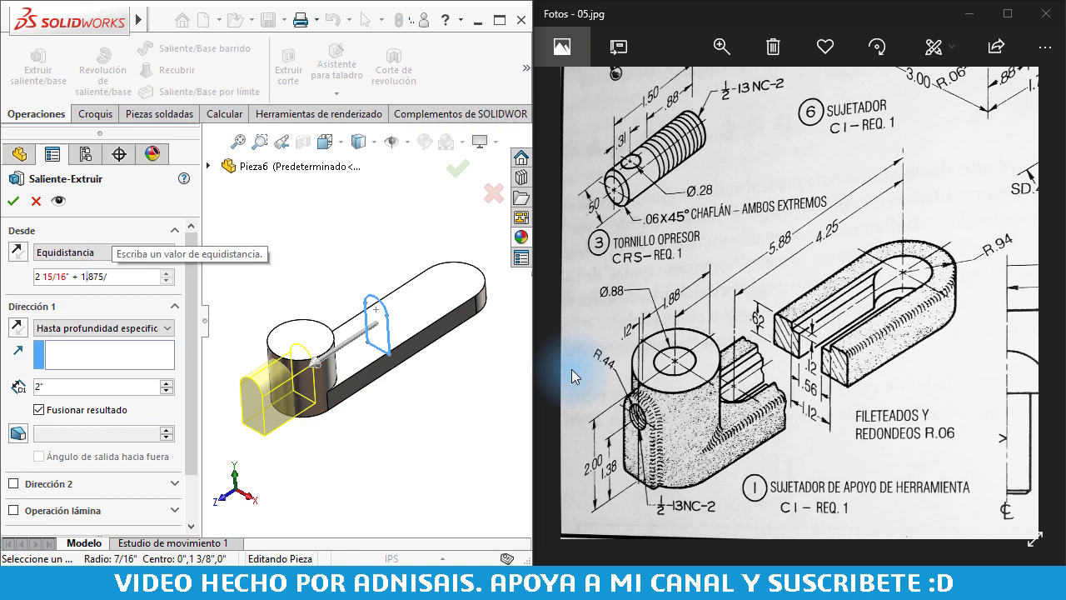
key("Return")
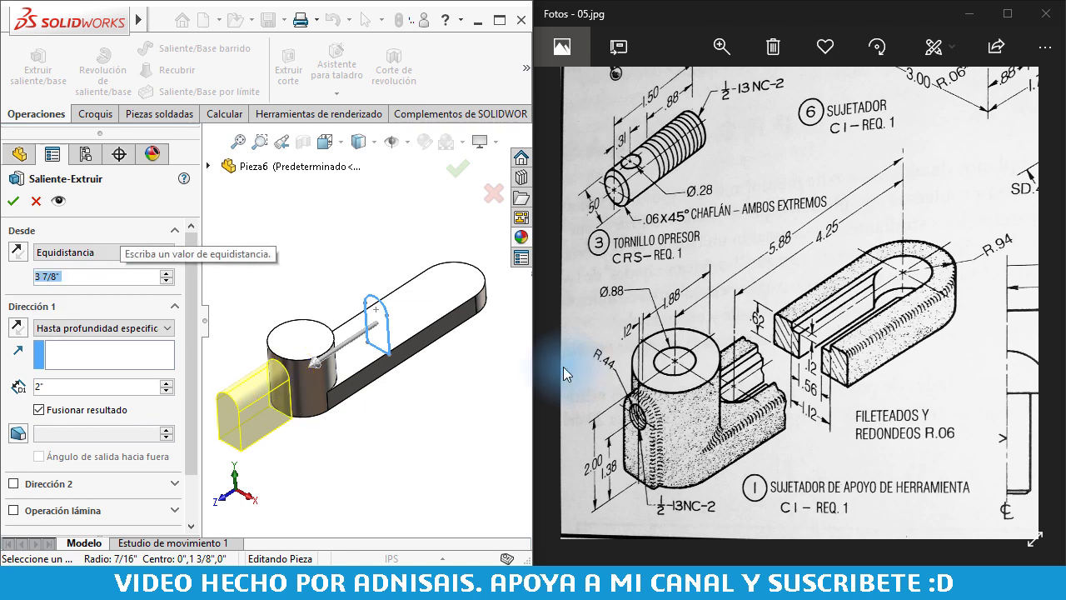
scroll(280, 389, "down", 2)
scroll(280, 388, "down", 3)
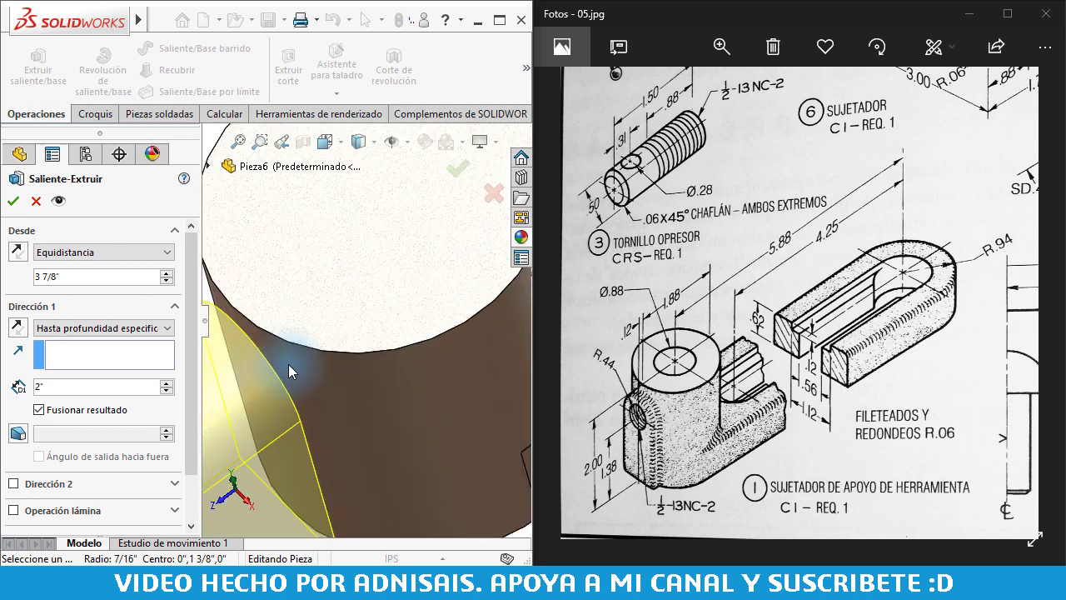
mouse_move(288, 364)
middle_mouse_down()
mouse_move(308, 325)
mouse_move(106, 290)
middle_mouse_up()
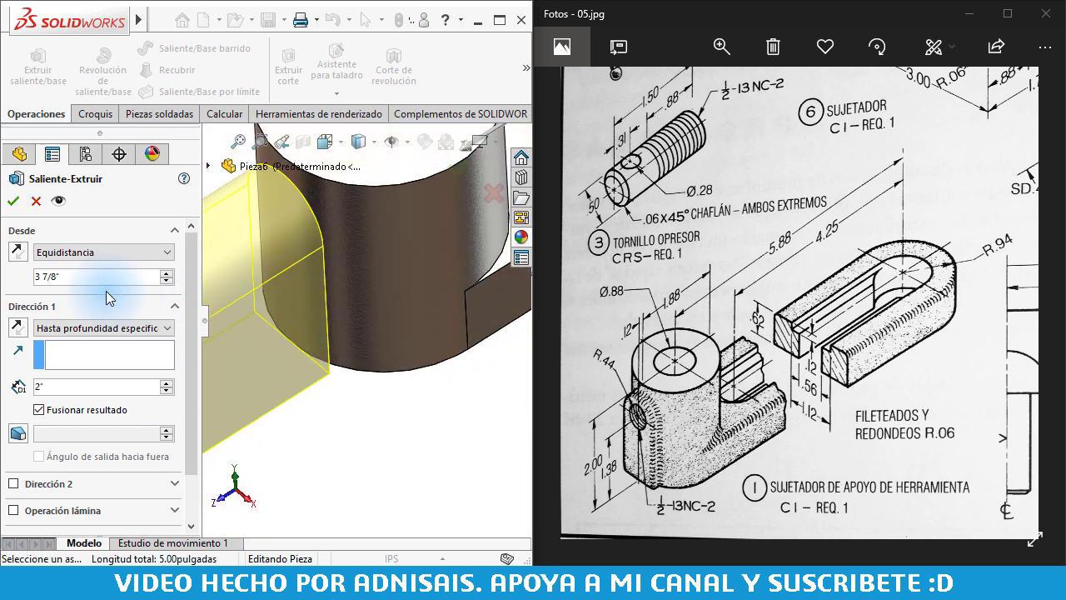
left_click(115, 277)
type("+")
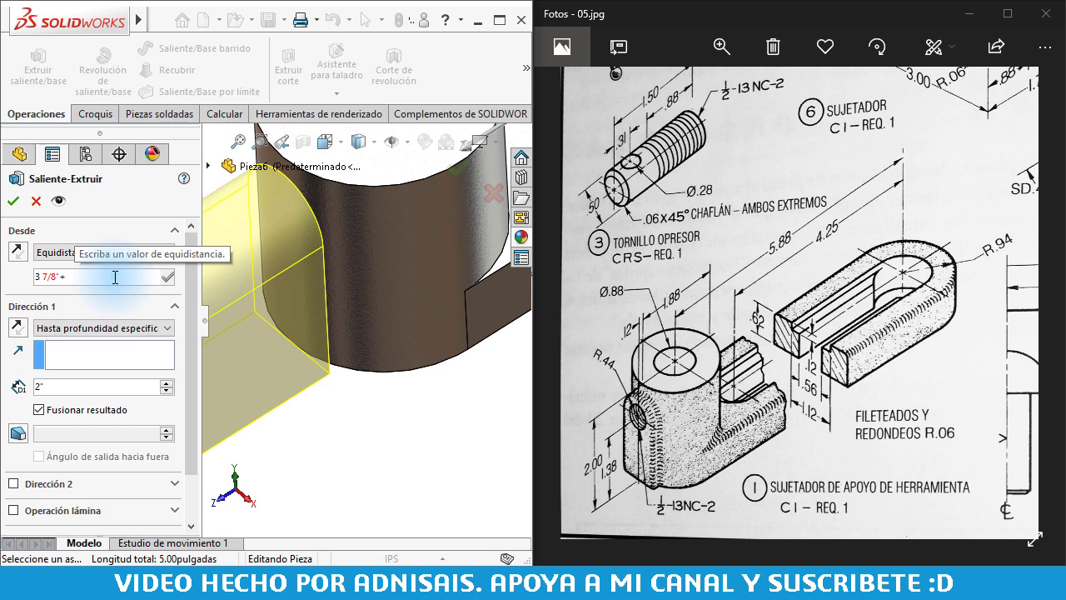
type(".")
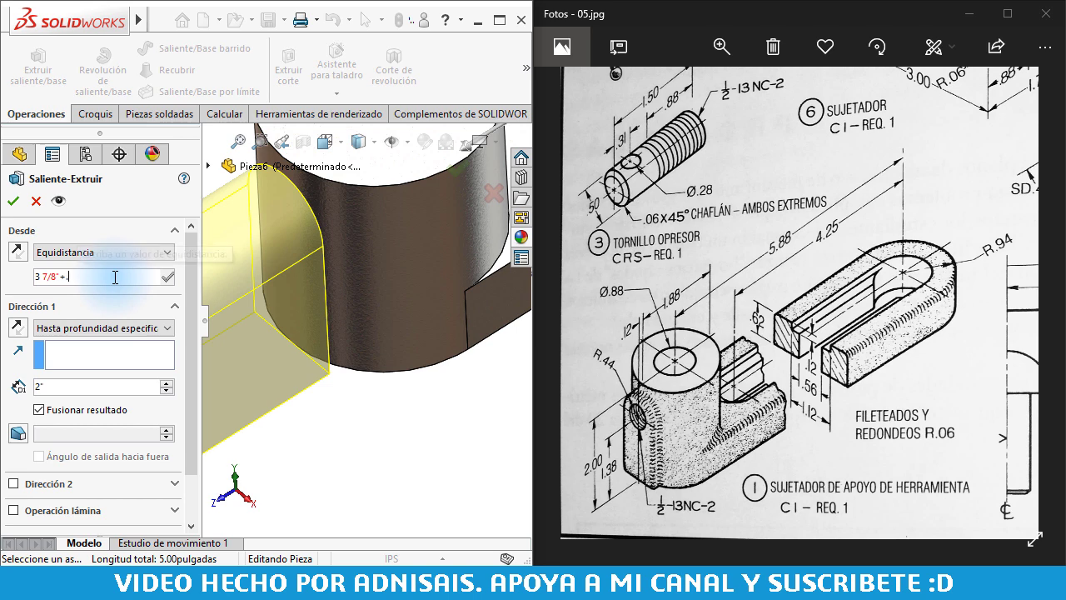
type("125")
key("Return")
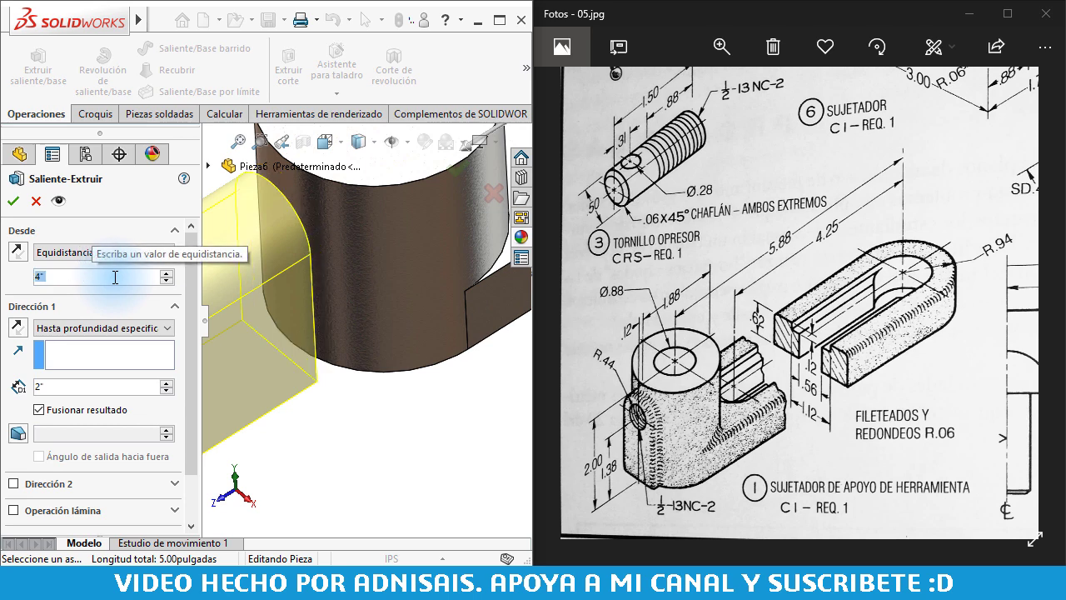
scroll(304, 297, "up", 1)
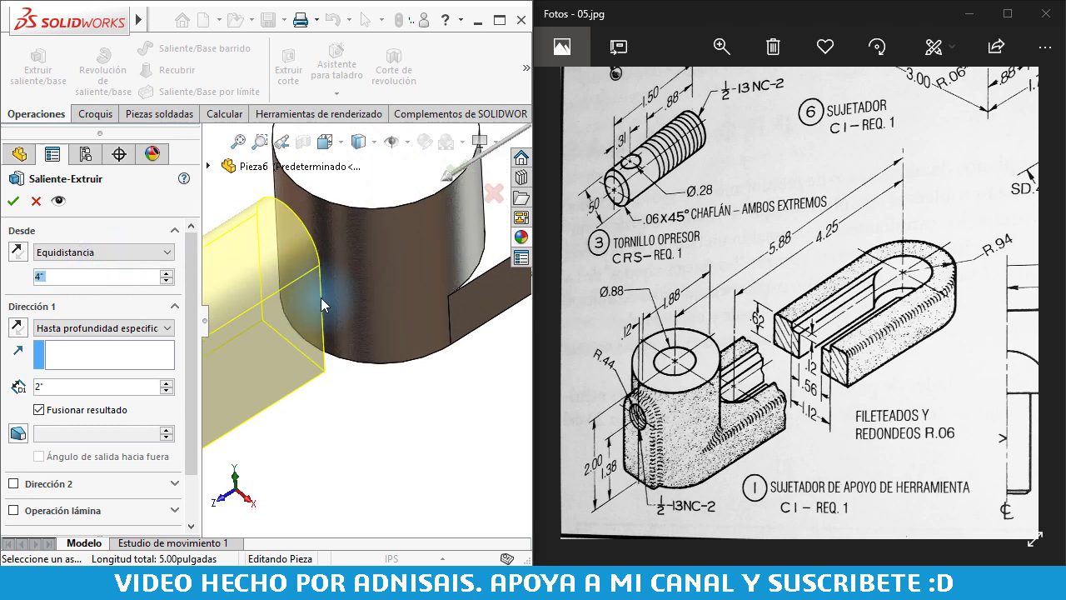
scroll(321, 297, "up", 2)
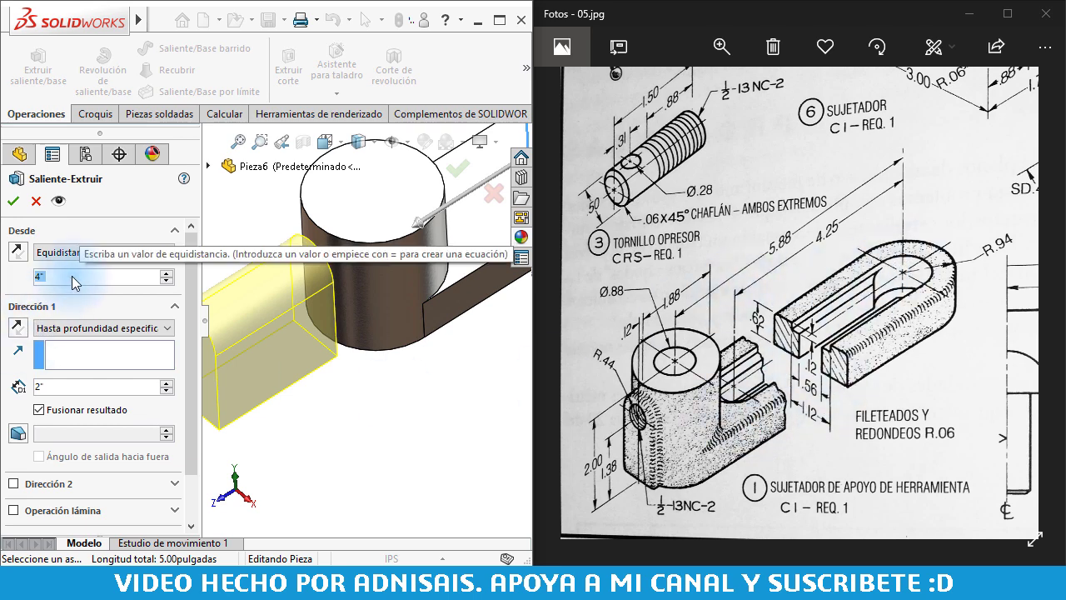
scroll(346, 282, "up", 3)
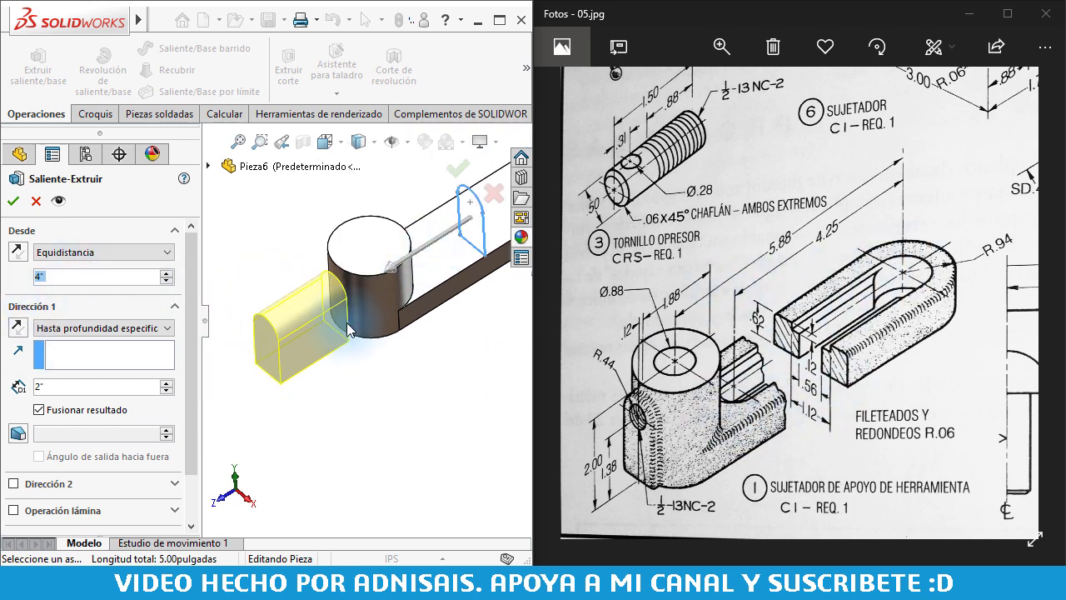
scroll(381, 292, "down", 1)
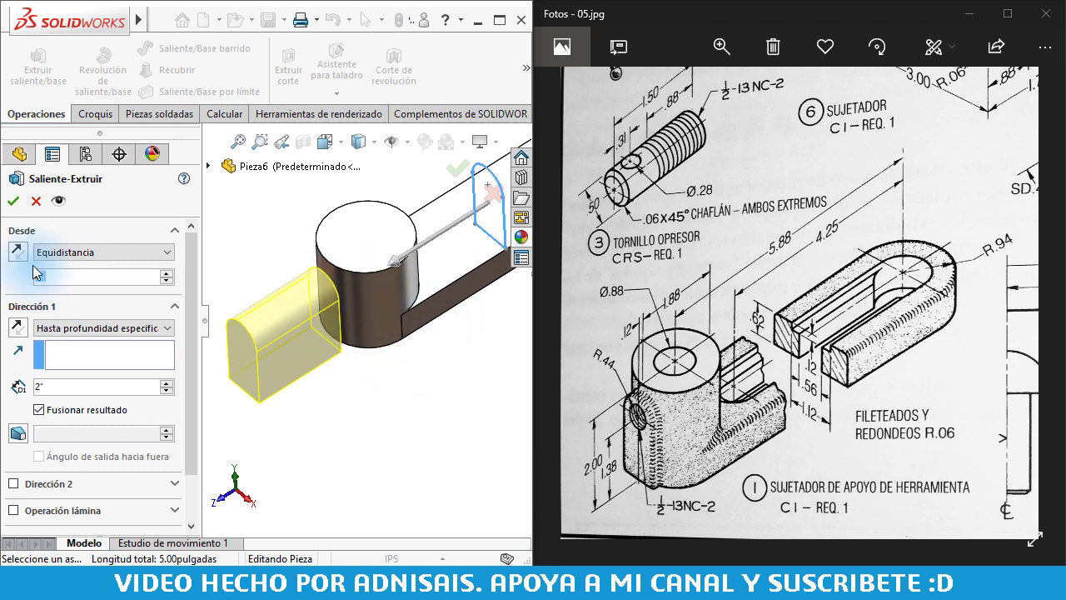
- Reverse the boss and end it Hasta la superficie at the cylinder's outer face, creating Saliente-Extruir3
left_click(19, 330)
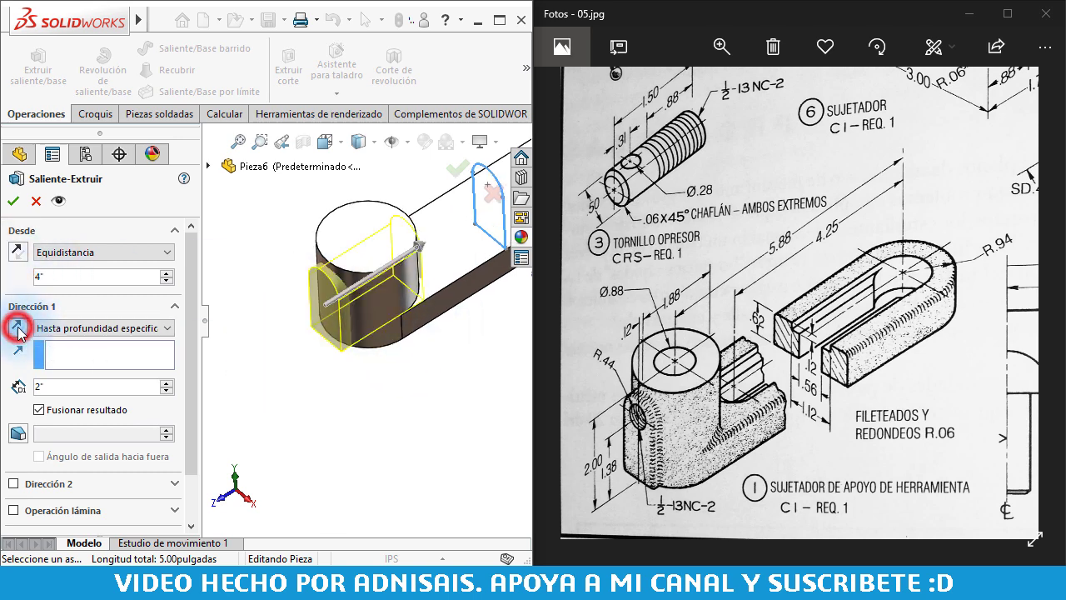
left_click(97, 328)
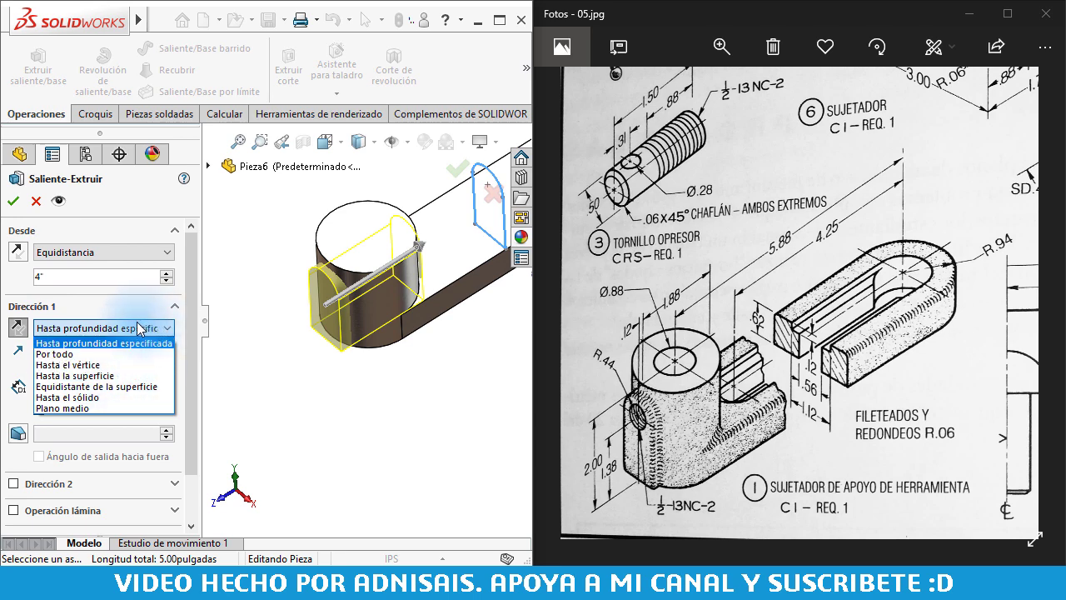
left_click(83, 297)
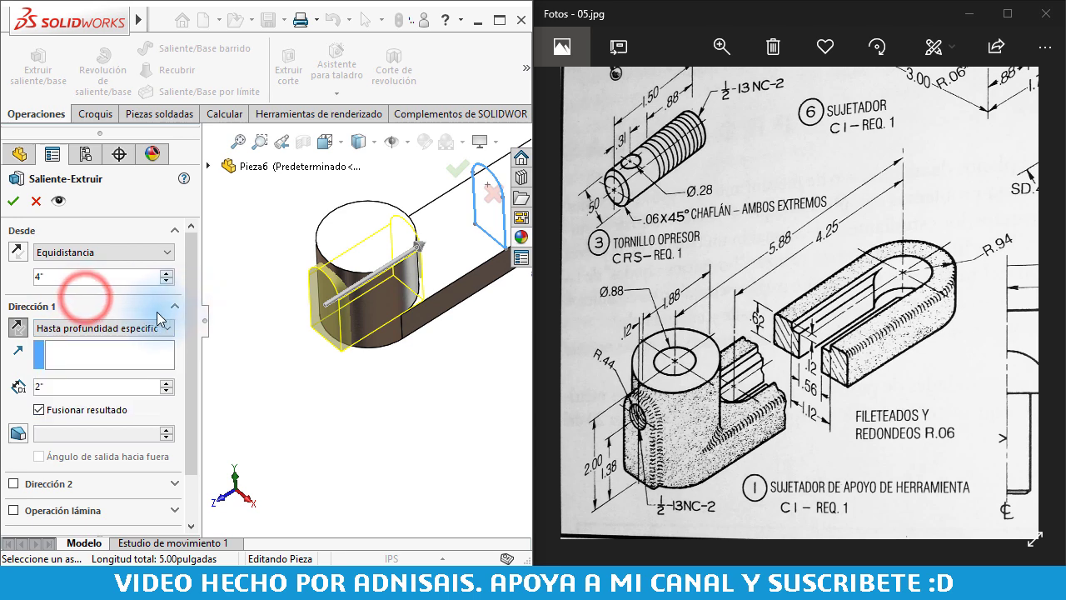
left_click(90, 327)
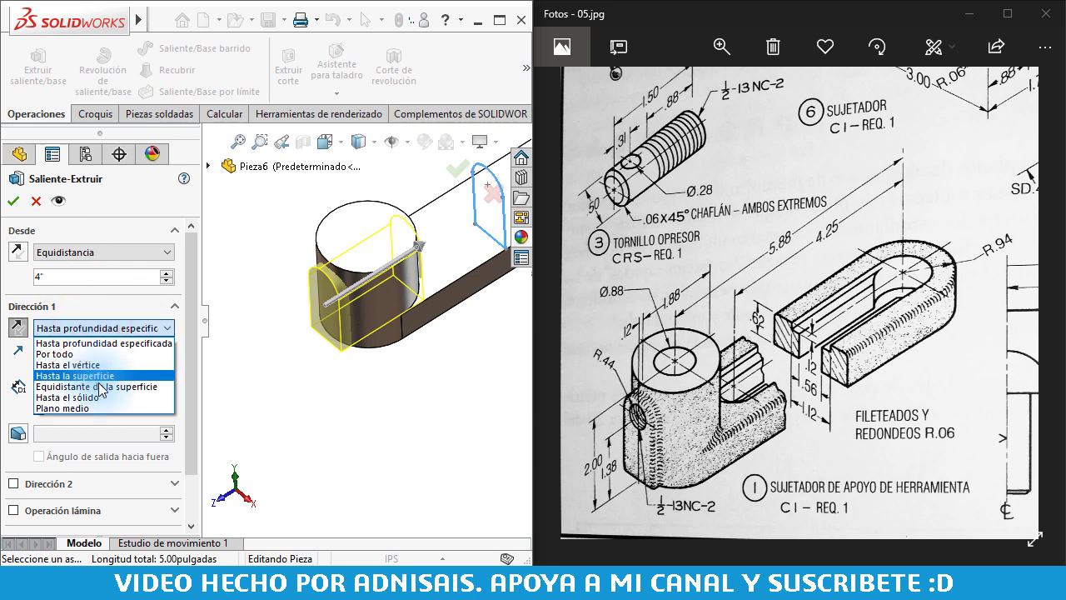
left_click(103, 376)
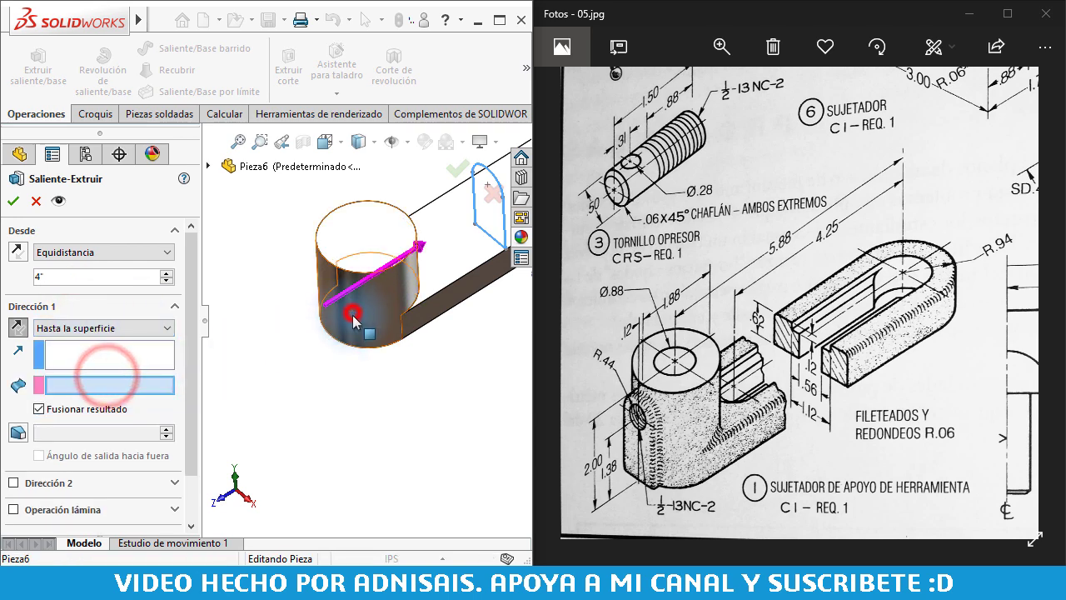
left_click(352, 315)
scroll(355, 350, "down", 2)
scroll(358, 334, "down", 2)
scroll(350, 323, "down", 2)
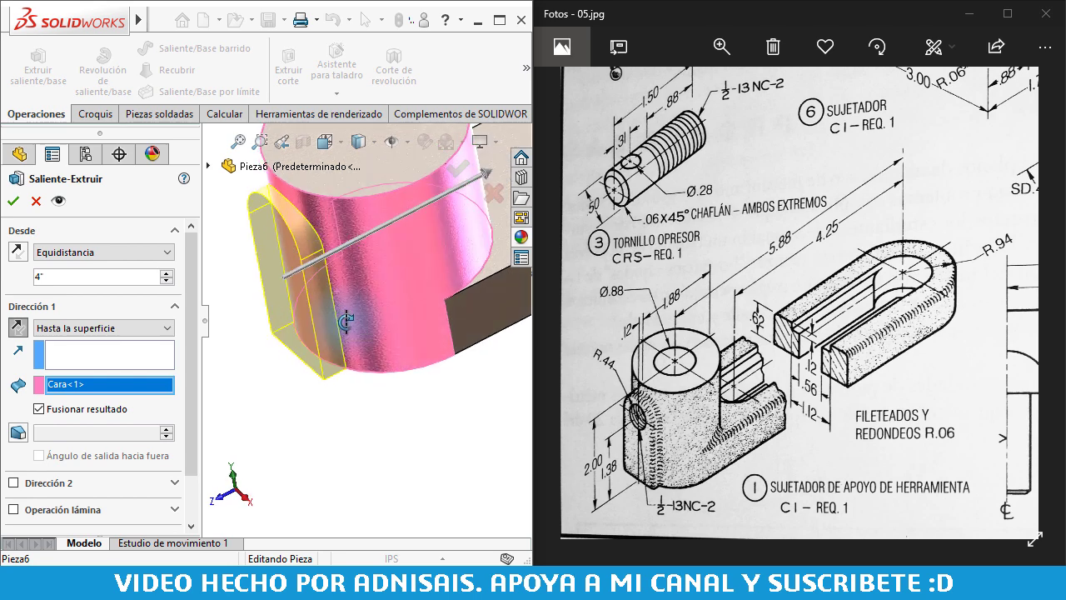
scroll(347, 321, "up", 3)
left_click(13, 201)
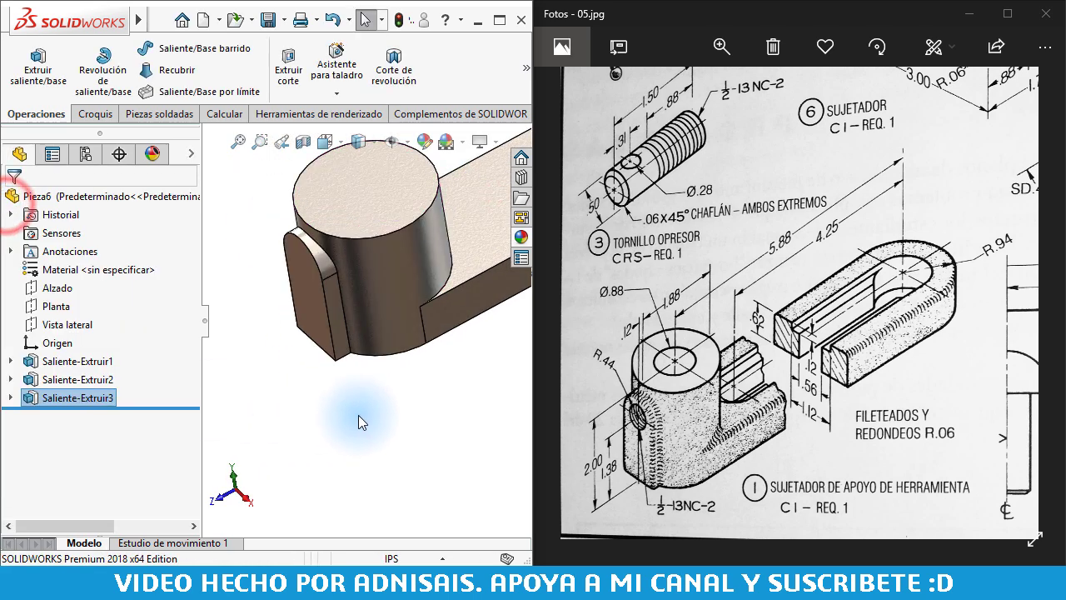
- Start a new sketch on the long base bar's top face, viewed normal to it
scroll(433, 346, "up", 3)
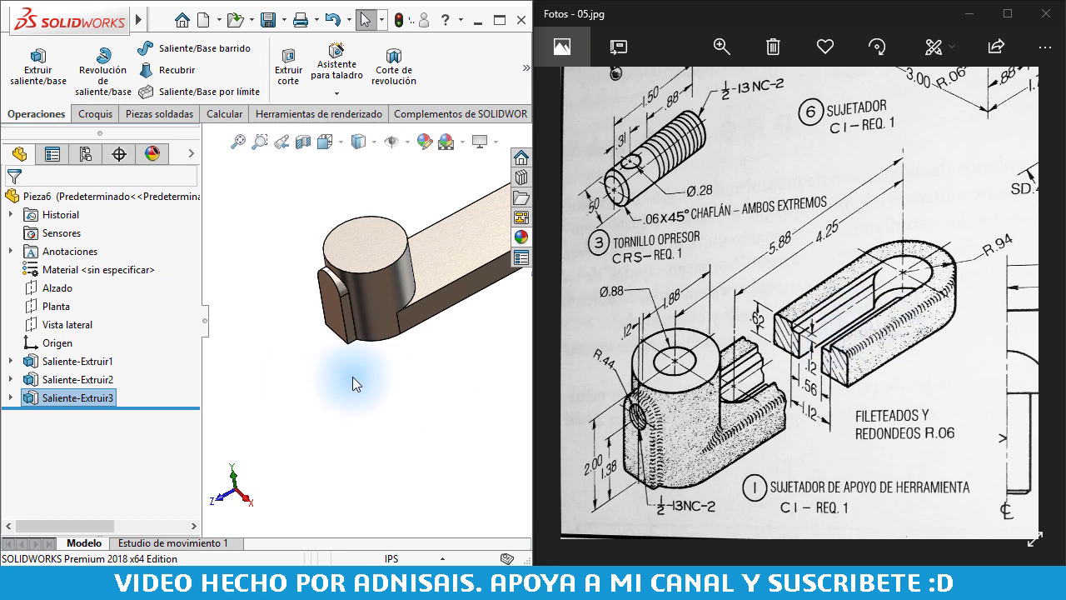
middle_click_drag(423, 342, 446, 296)
scroll(450, 290, "down", 2)
scroll(460, 271, "down", 2)
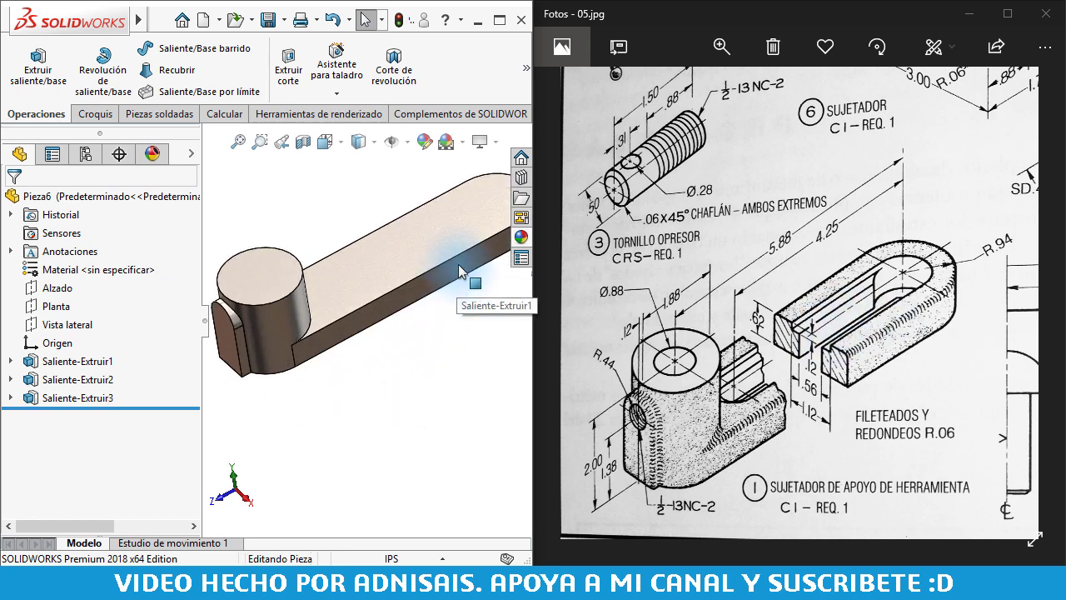
left_click(429, 228)
left_click(503, 178)
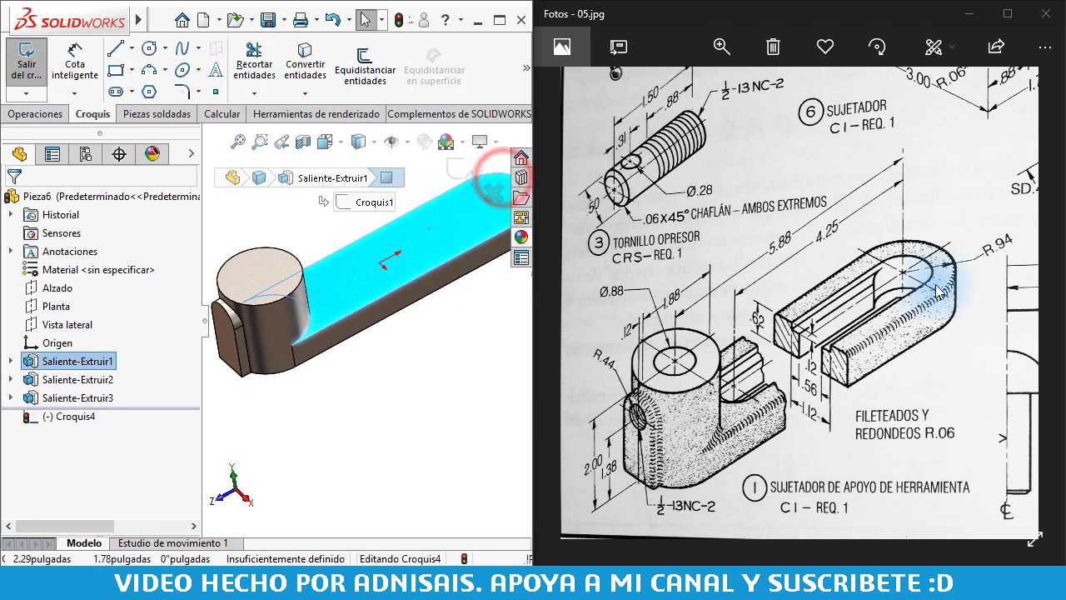
left_click(509, 363)
key("ctrl+8")
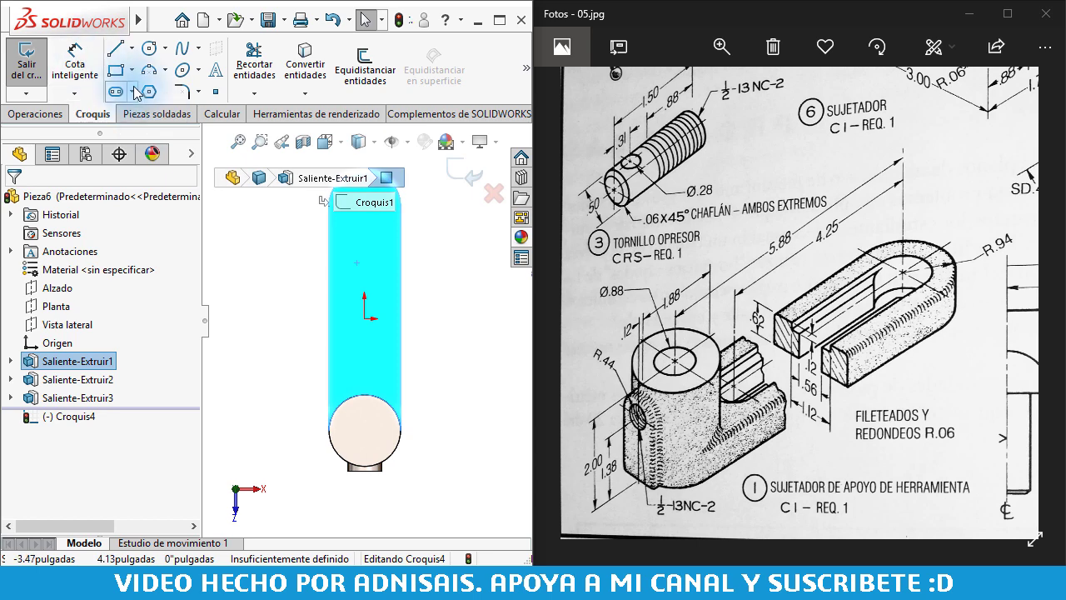
- Draw a straight slot running down the bar from near its top
left_click(115, 92)
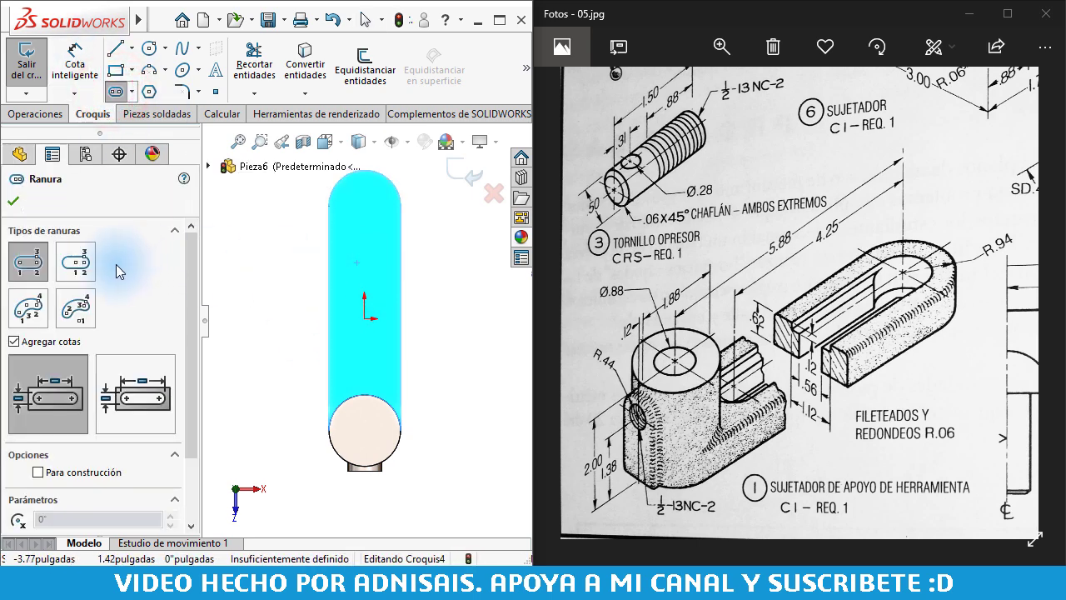
left_click(364, 247)
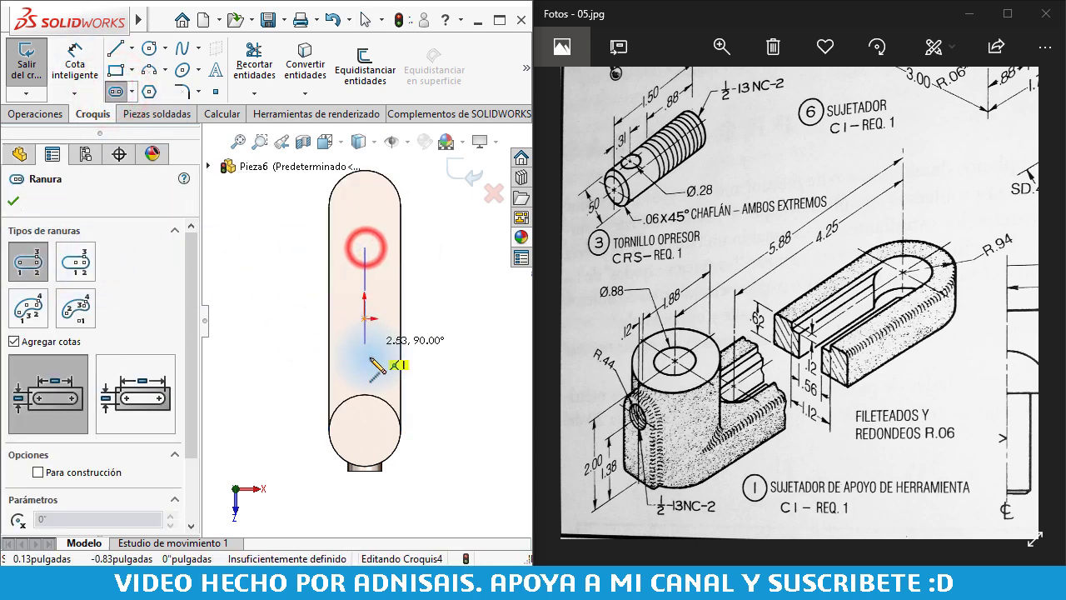
left_click(370, 363)
left_click(383, 361)
scroll(420, 329, "up", 3)
key("Escape")
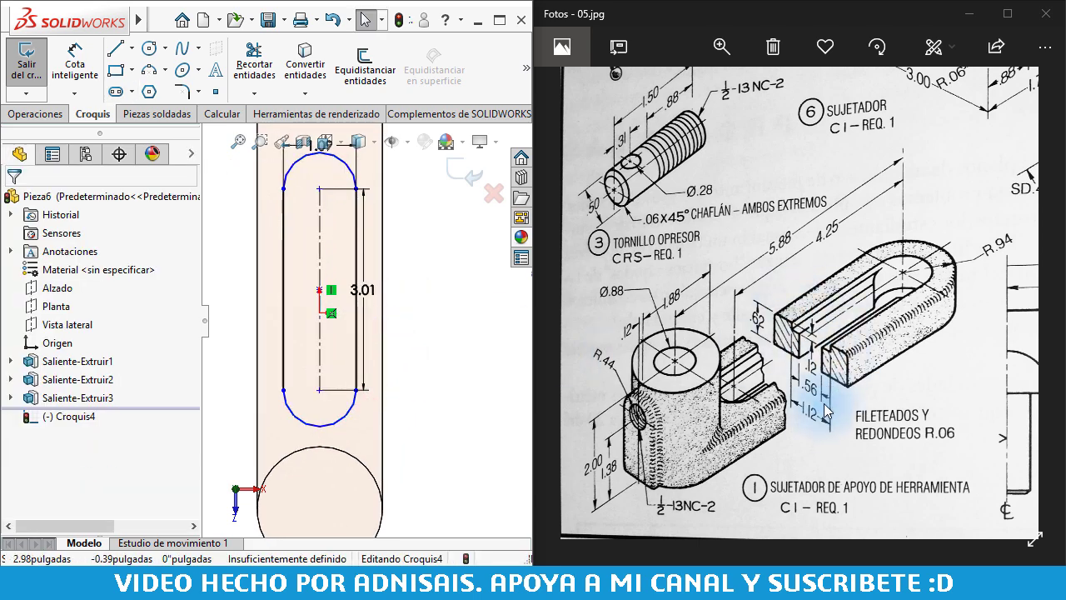
scroll(358, 207, "up", 2)
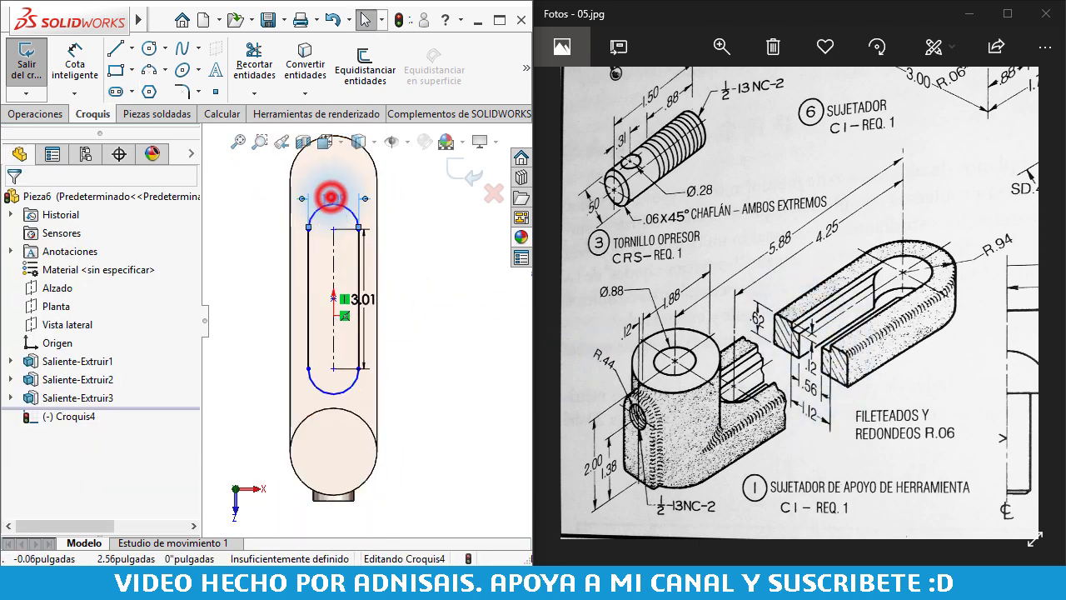
- Dimension the slot to 1.125" width and 4.25" length, fully defining Croquis4
left_click(330, 197)
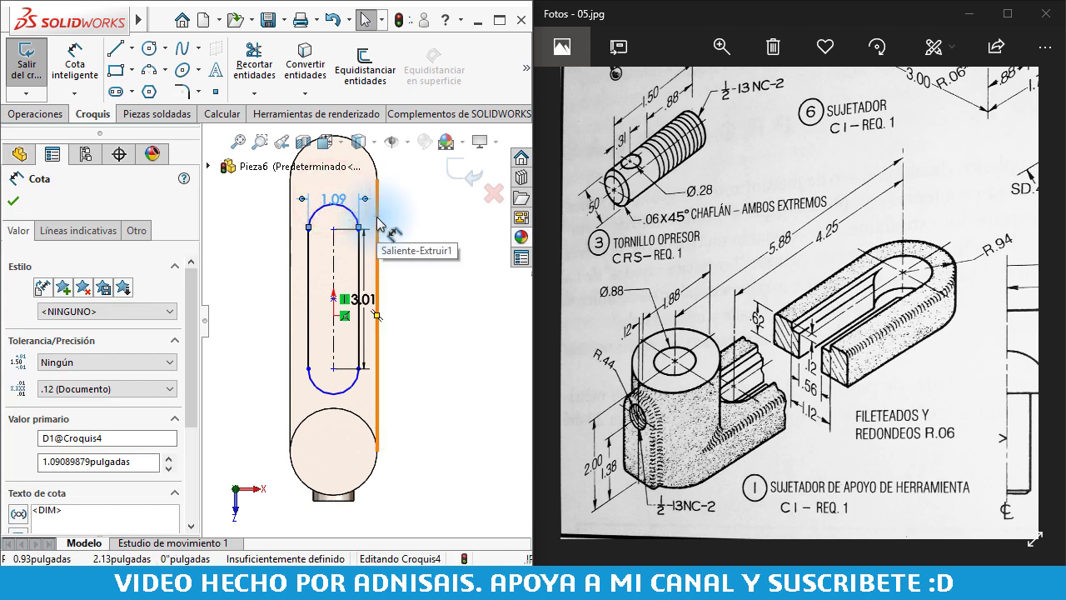
double_click(333, 200)
type("1.")
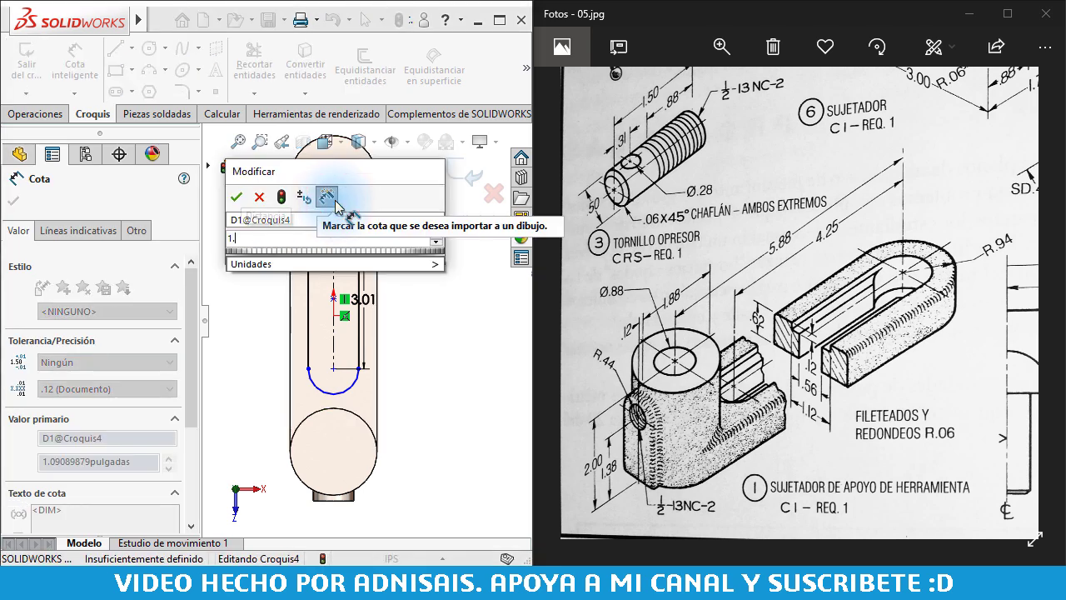
type("125")
key("Return")
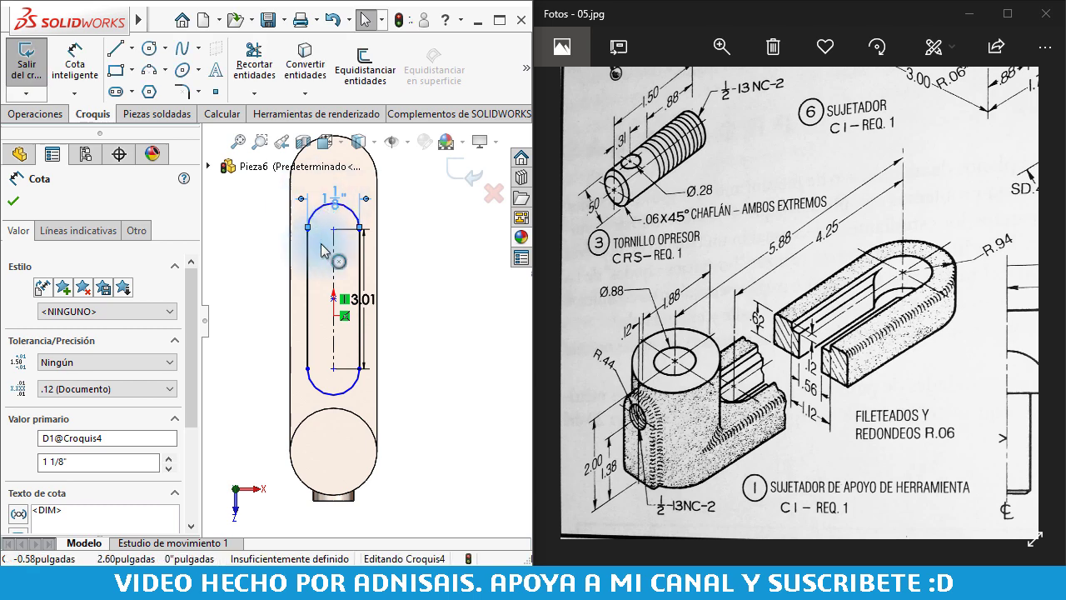
left_click_drag(357, 298, 434, 307)
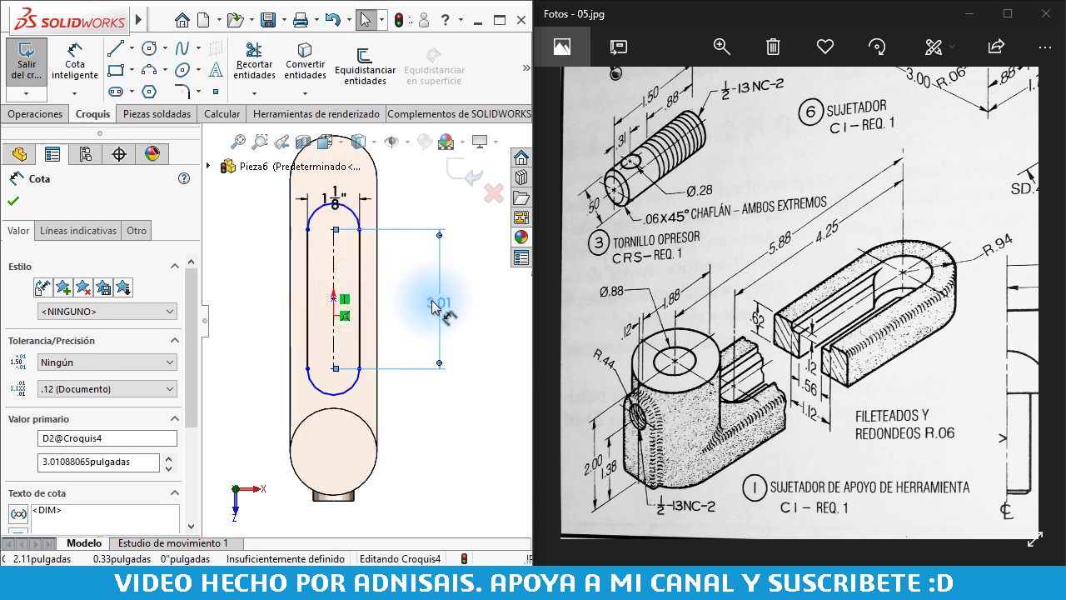
double_click(435, 304)
type("4")
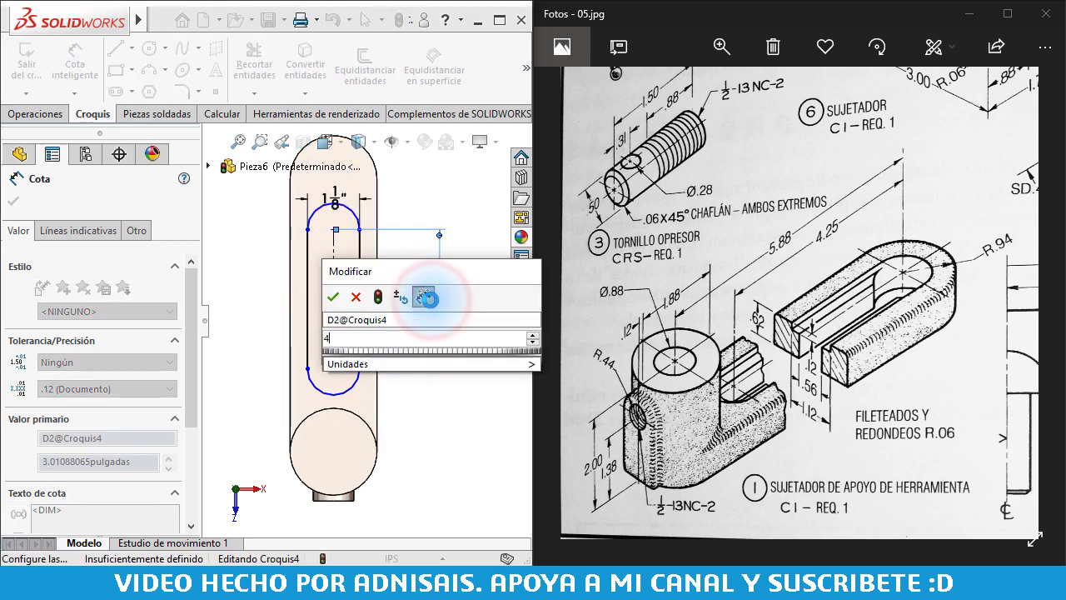
type(".25")
key("Return")
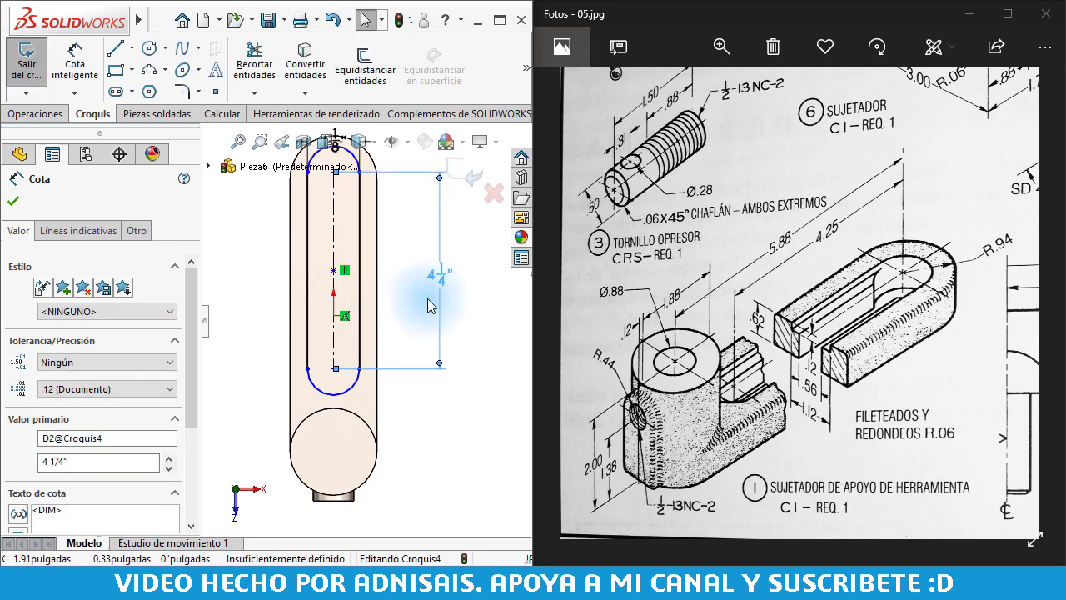
key("Escape")
key("f")
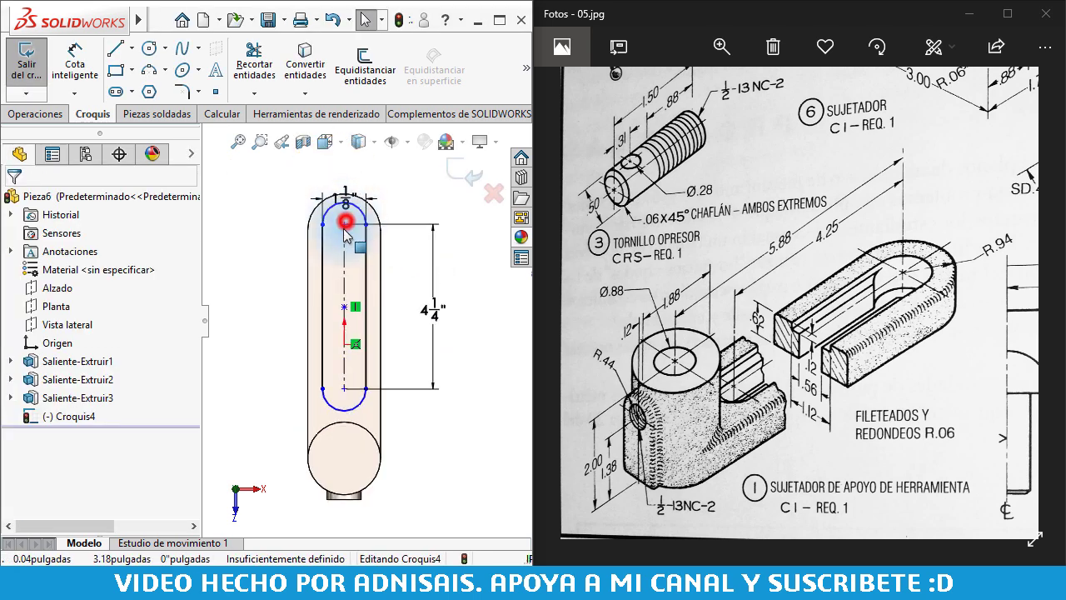
left_click(344, 222)
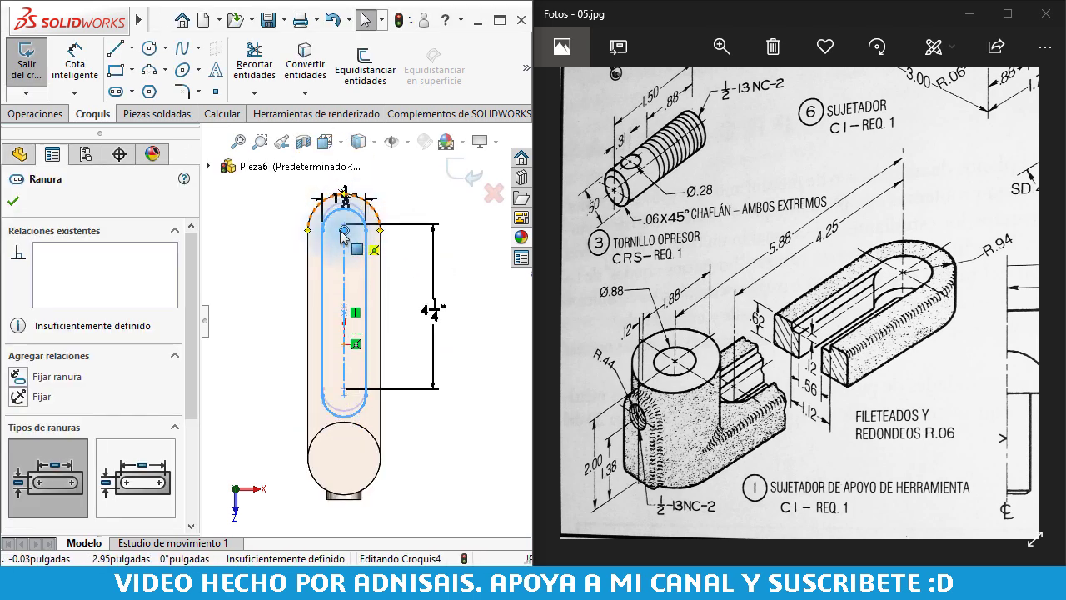
left_click(485, 405)
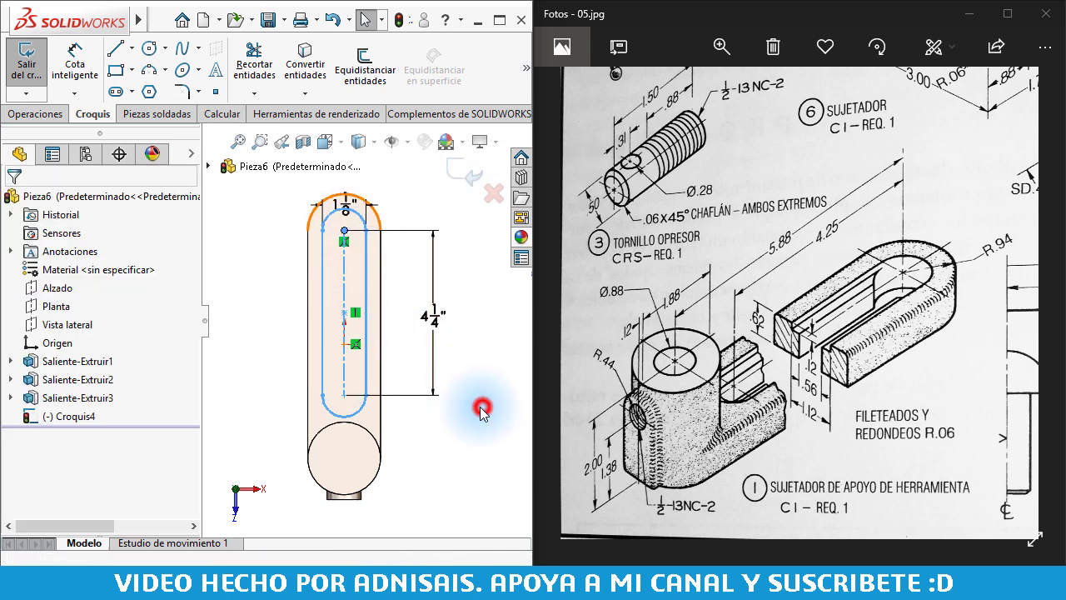
left_click(48, 114)
- Extrude-cut the slot sketch 1/2" deep as Cortar-Extruir1 and orbit to inspect the pocket
left_click(288, 65)
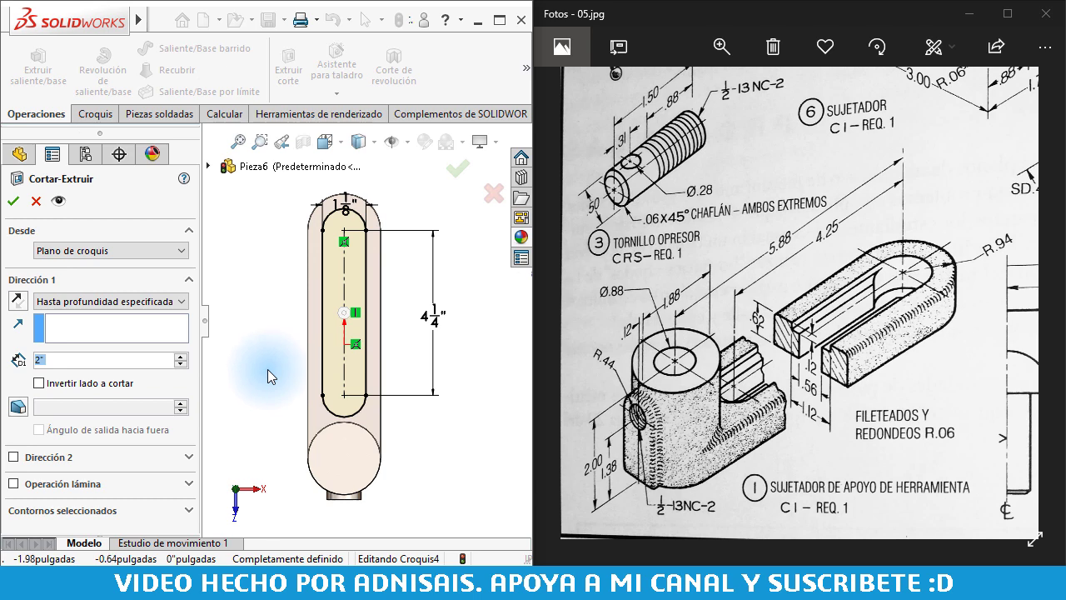
type("1/2")
key("Return")
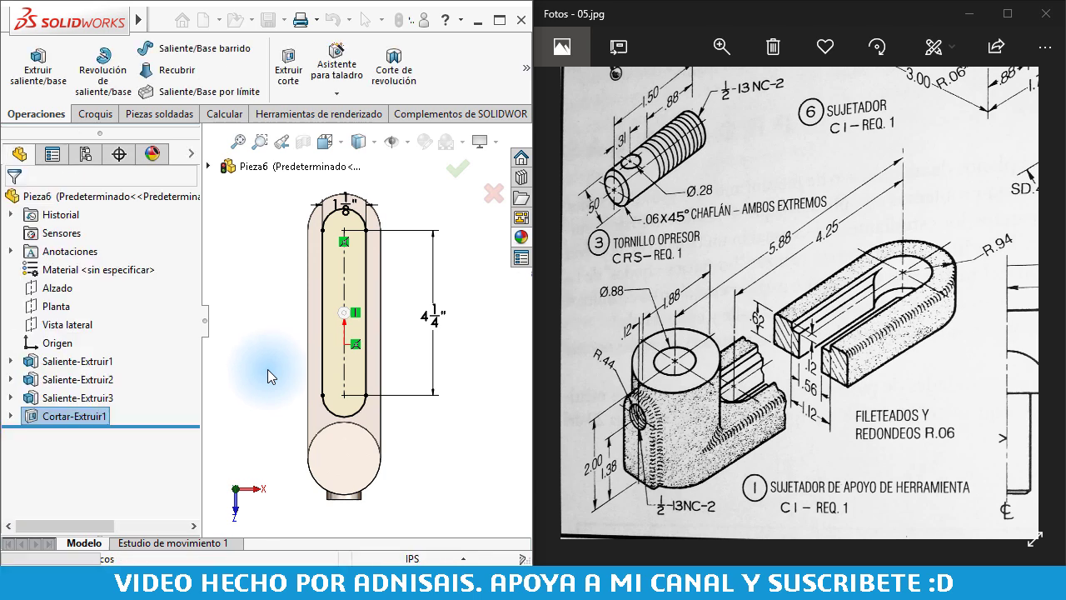
mouse_move(267, 369)
middle_mouse_down()
mouse_move(285, 343)
mouse_move(287, 360)
middle_mouse_up()
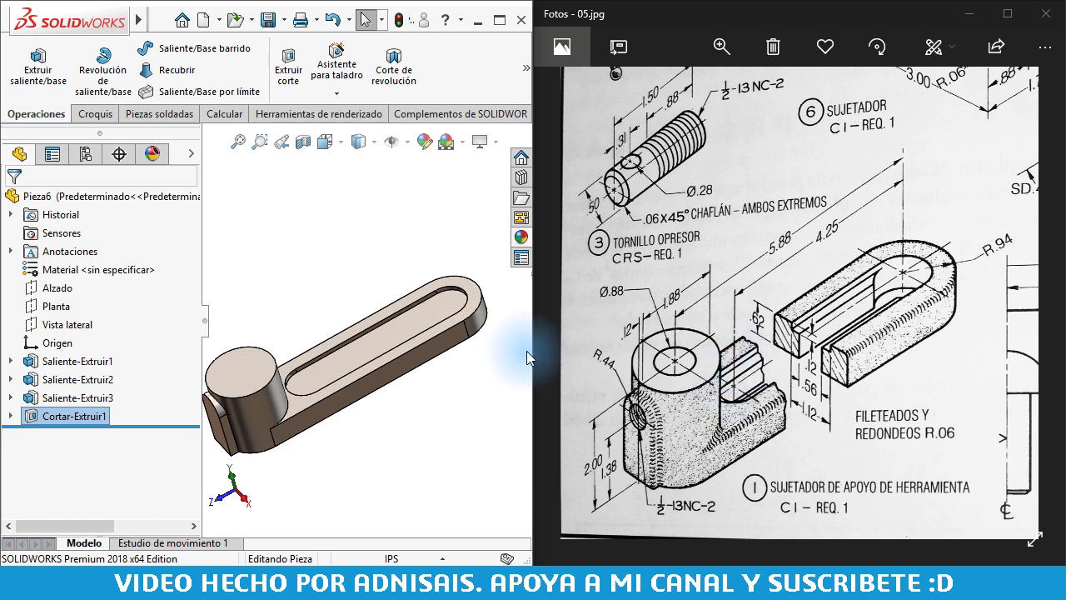
- Sketch an inner slot on the pocket floor, running from the top arc centre downward
left_click(384, 334)
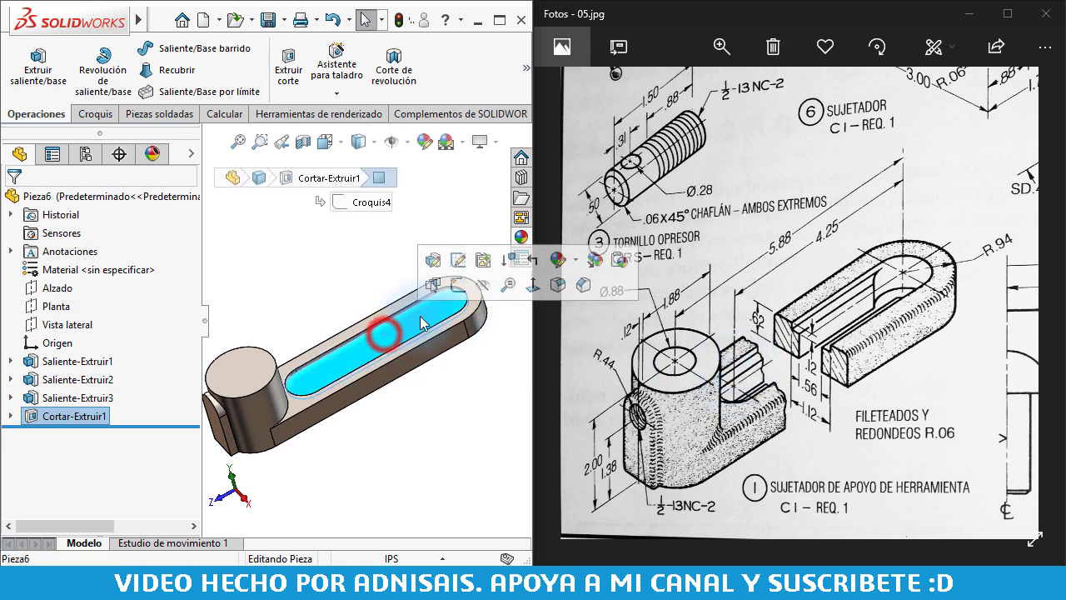
left_click(454, 287)
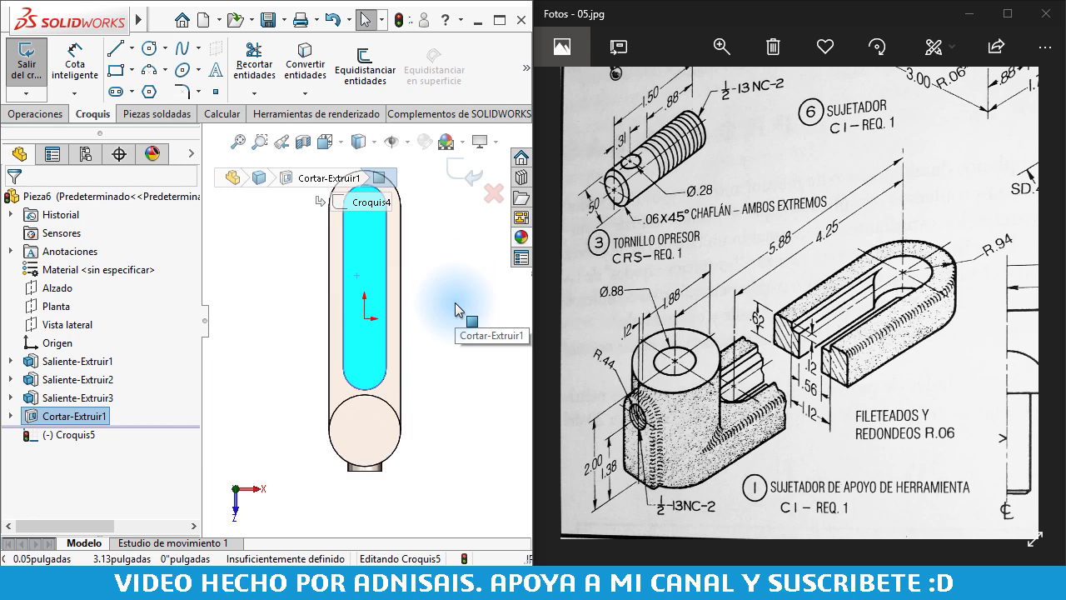
left_click(116, 92)
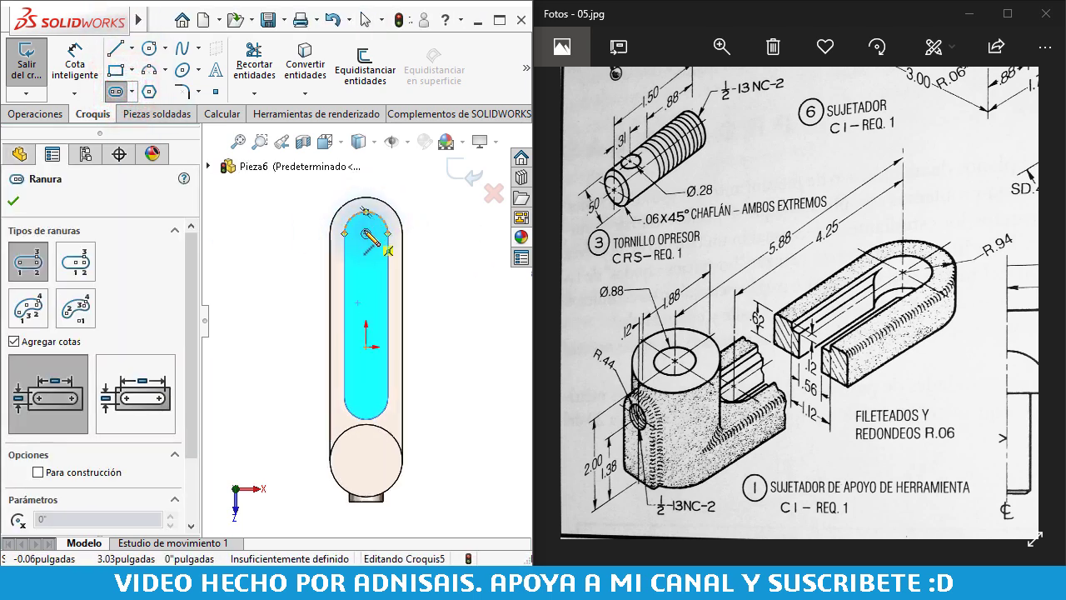
left_click(366, 211)
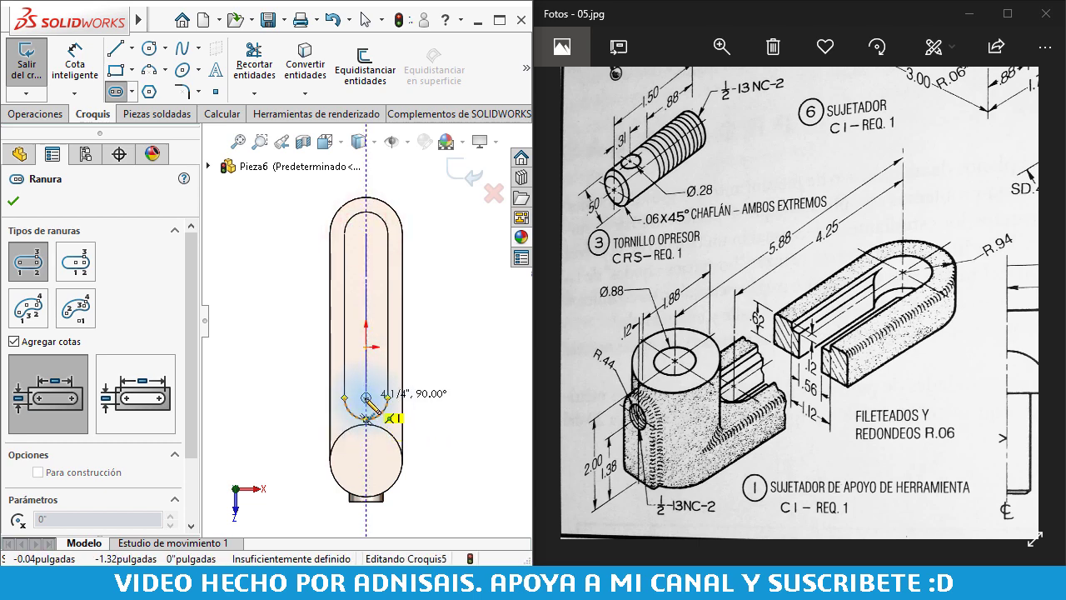
left_click(366, 397)
left_click(375, 383)
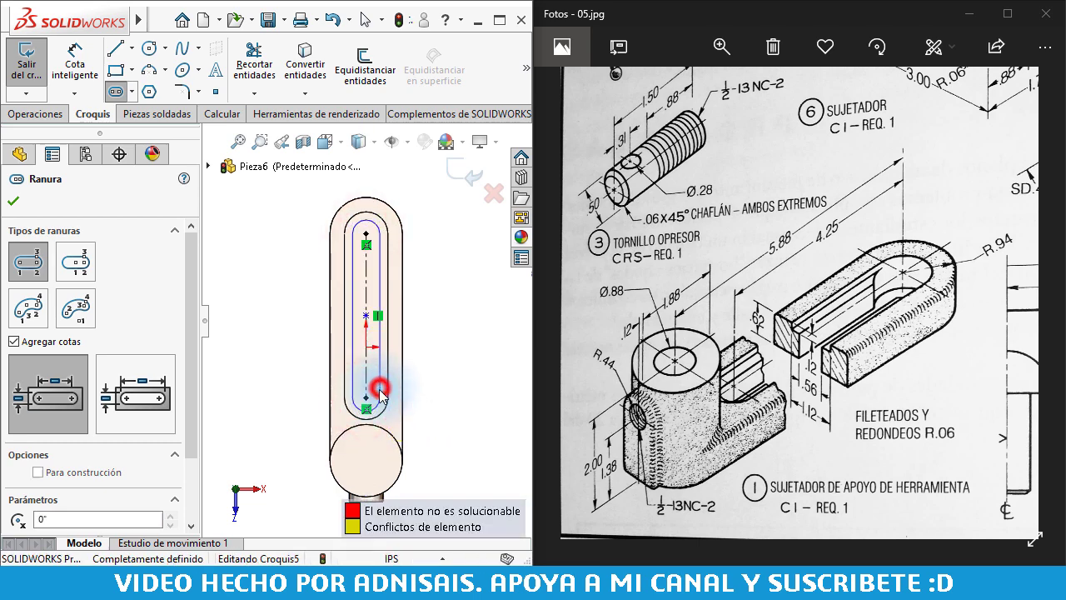
key("Escape")
key("f")
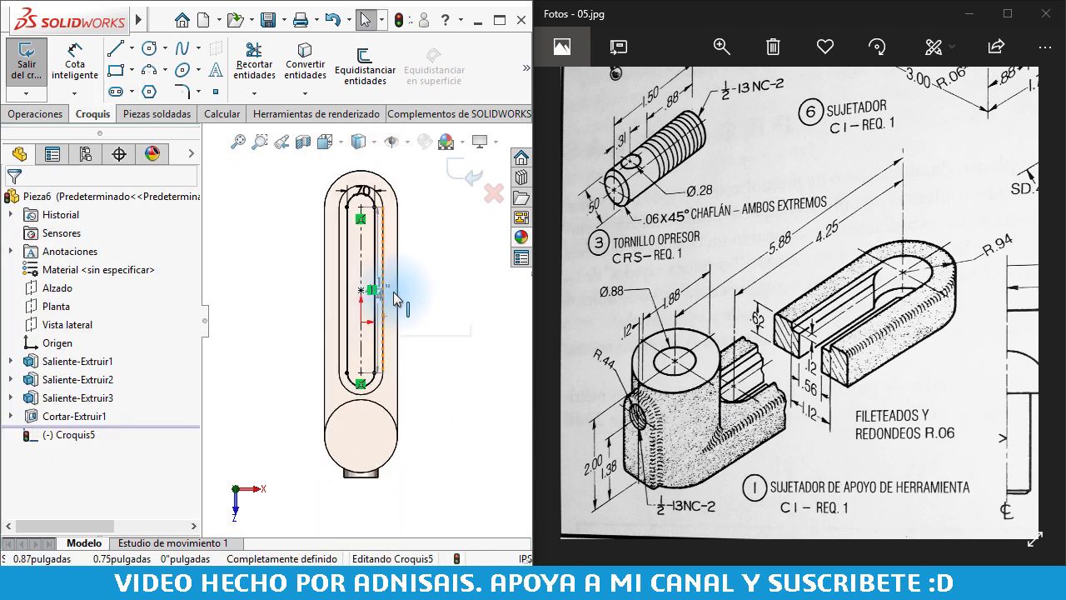
- Dimension the inner slot's length and give it a 9/16" width
left_click(381, 283)
left_click(423, 271)
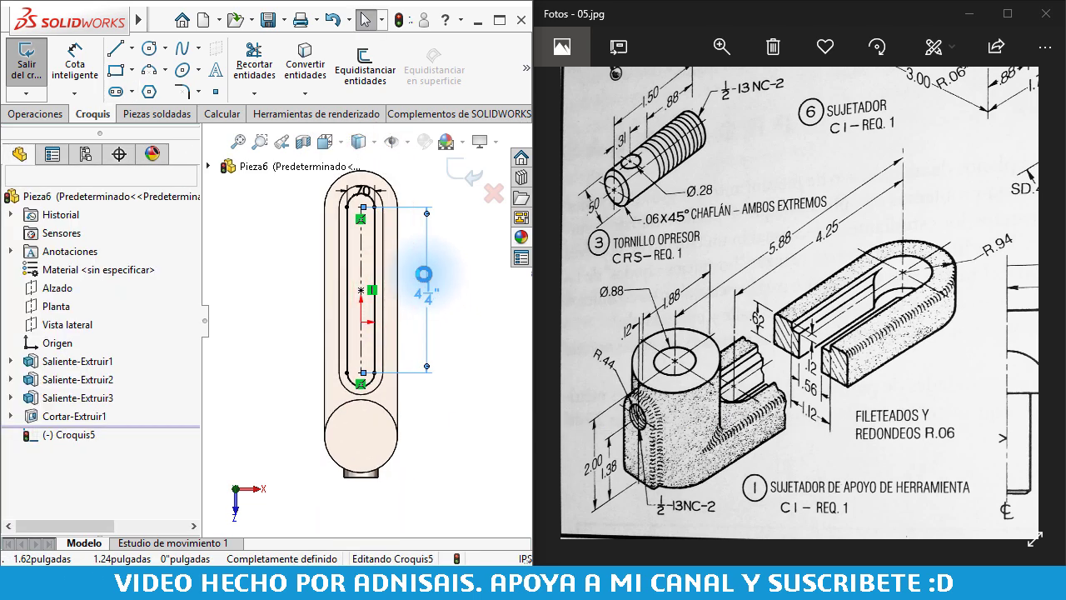
left_click(361, 176)
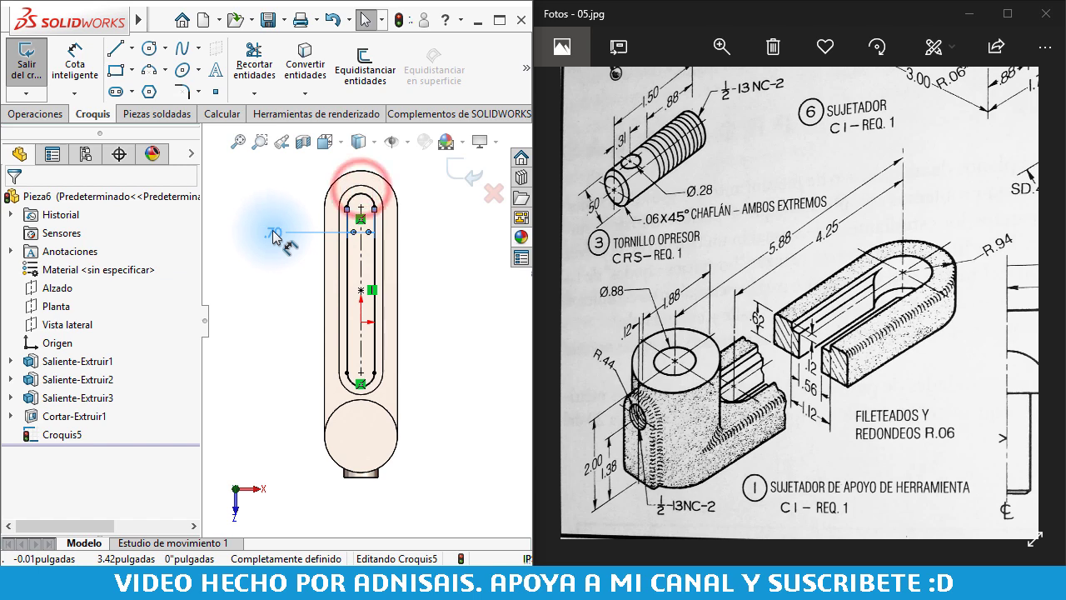
left_click(272, 231)
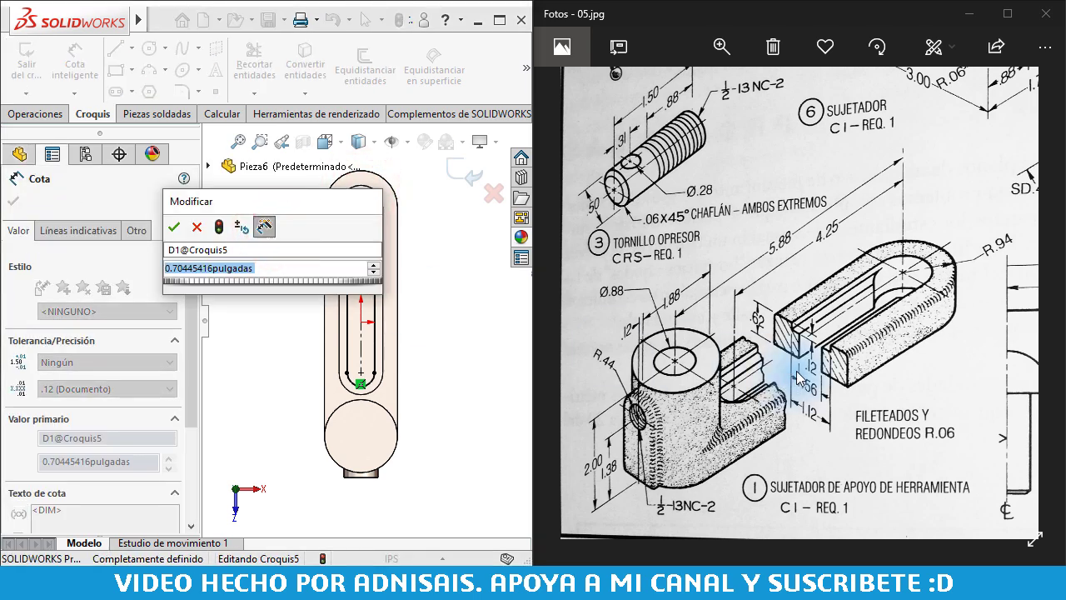
type(".5625")
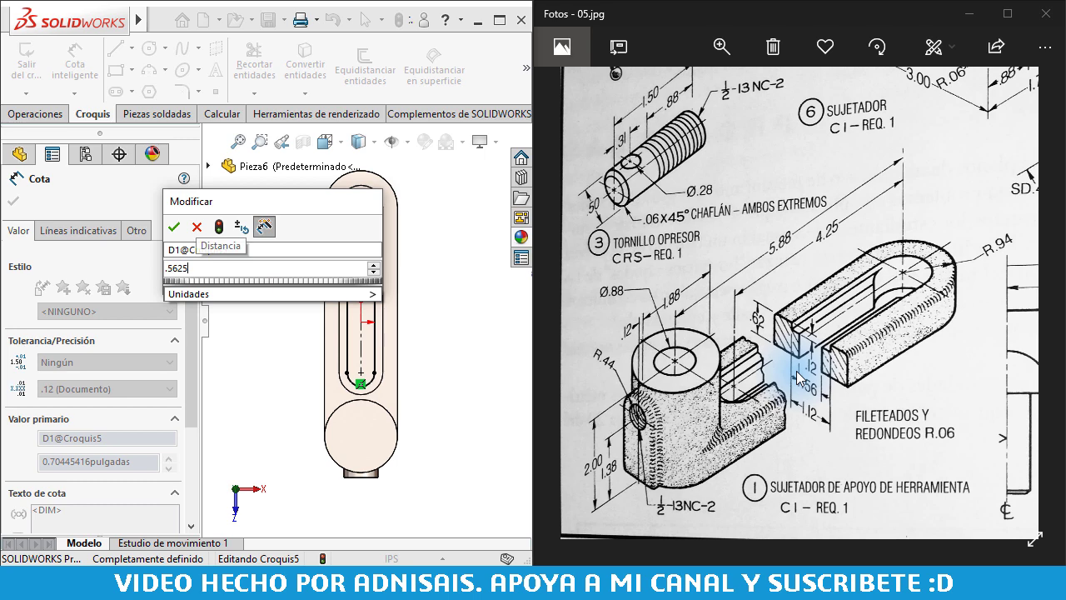
key("Return")
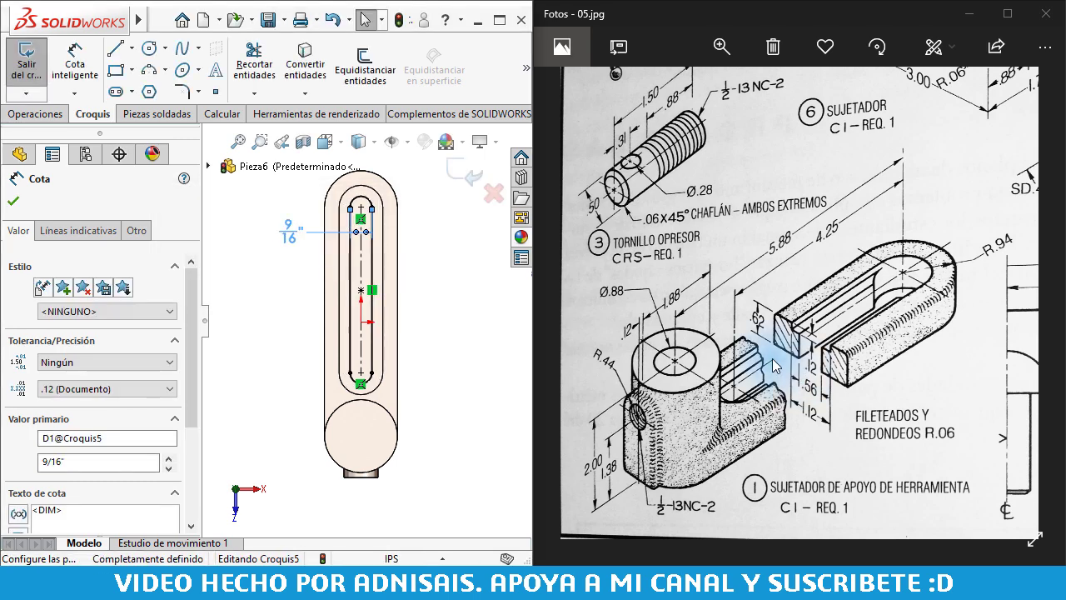
left_click(278, 308)
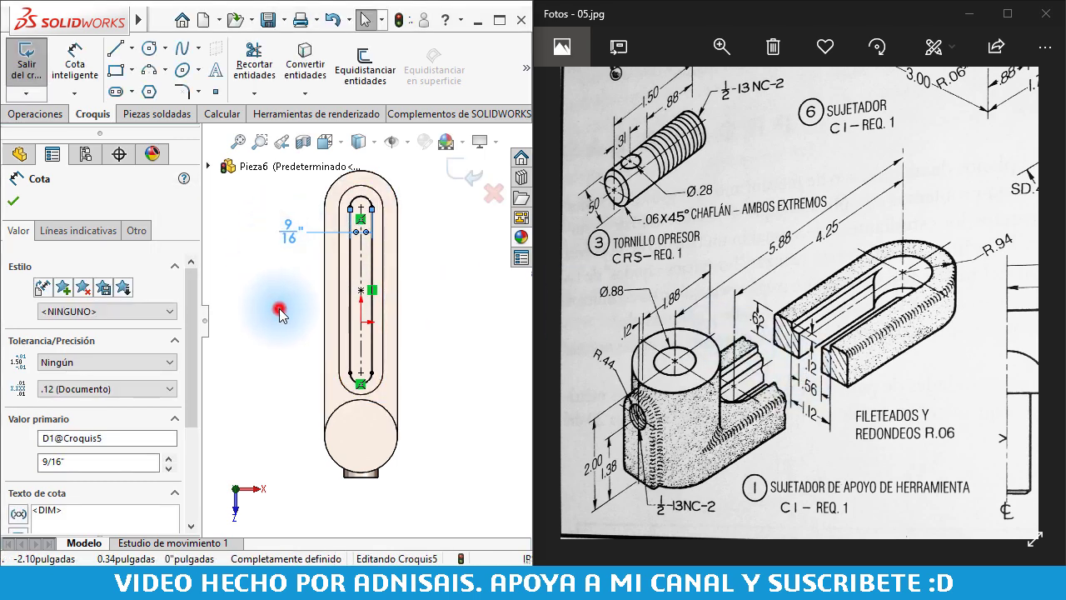
- Cut the inner slot Through All as Cortar-Extruir2, forming the stepped ledge
left_click(35, 113)
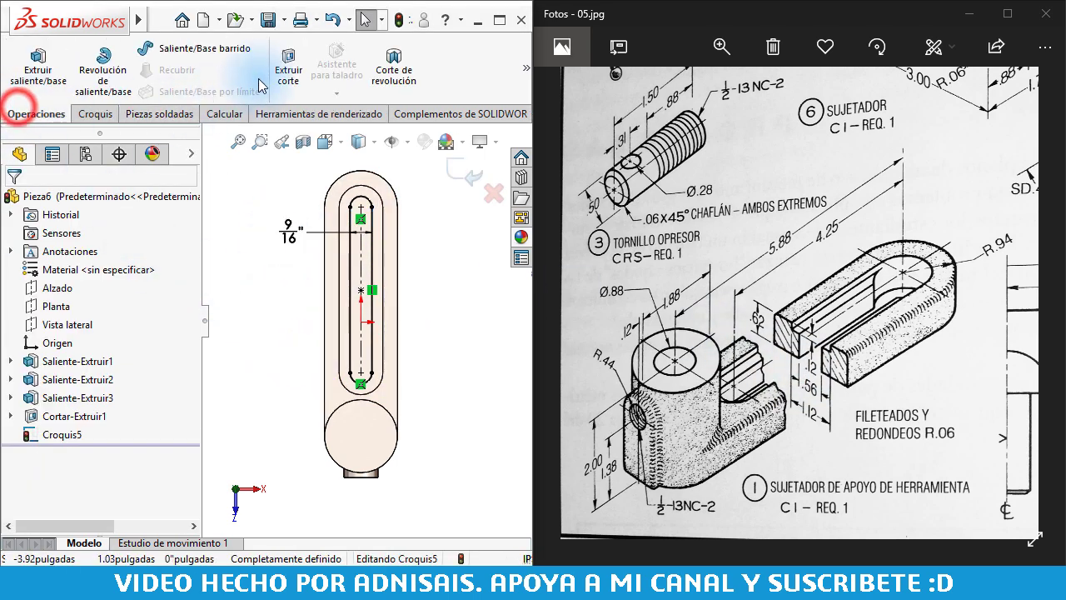
left_click(288, 67)
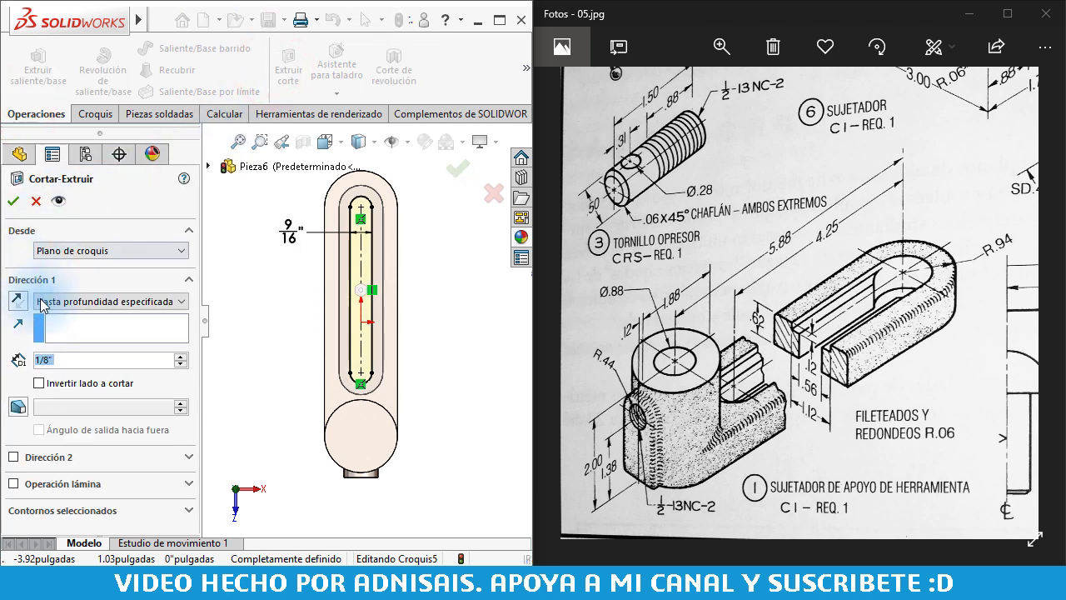
left_click(52, 301)
left_click(55, 321)
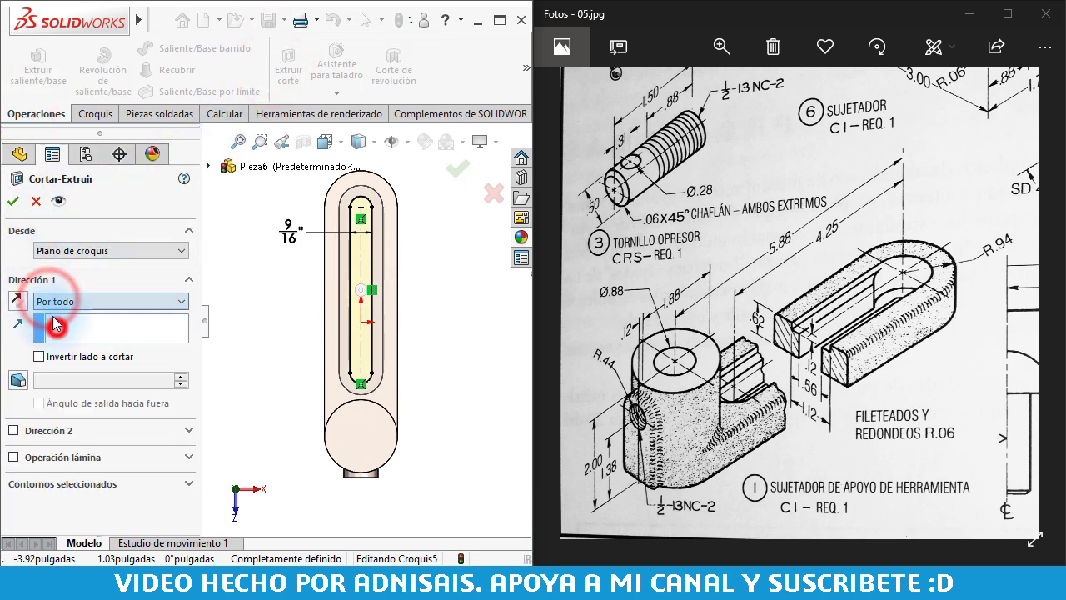
left_click(13, 201)
middle_click_drag(360, 334, 298, 297)
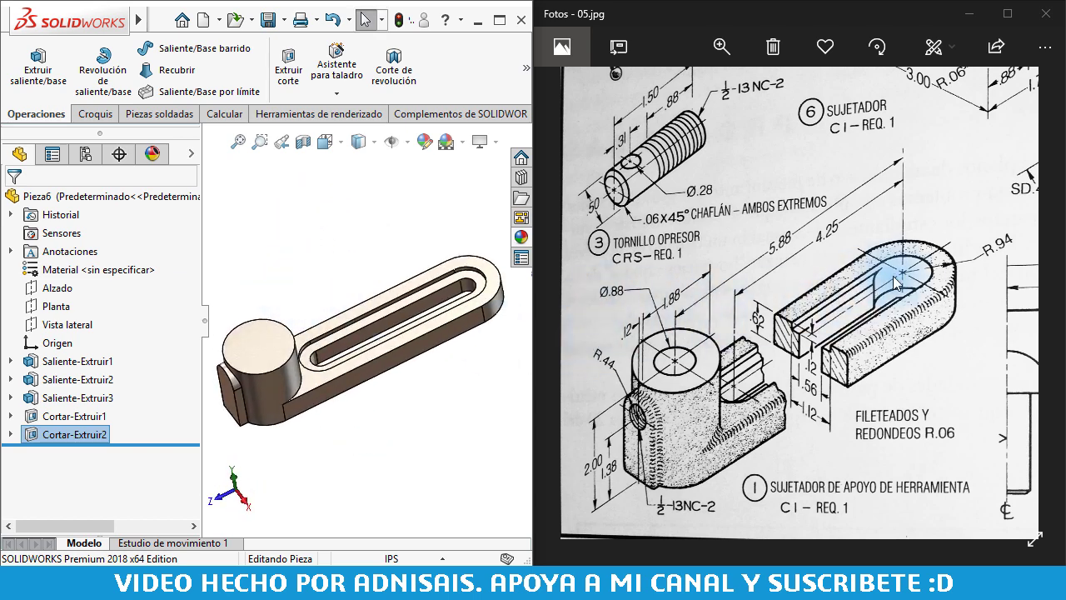
scroll(471, 277, "down", 2)
scroll(470, 277, "down", 1)
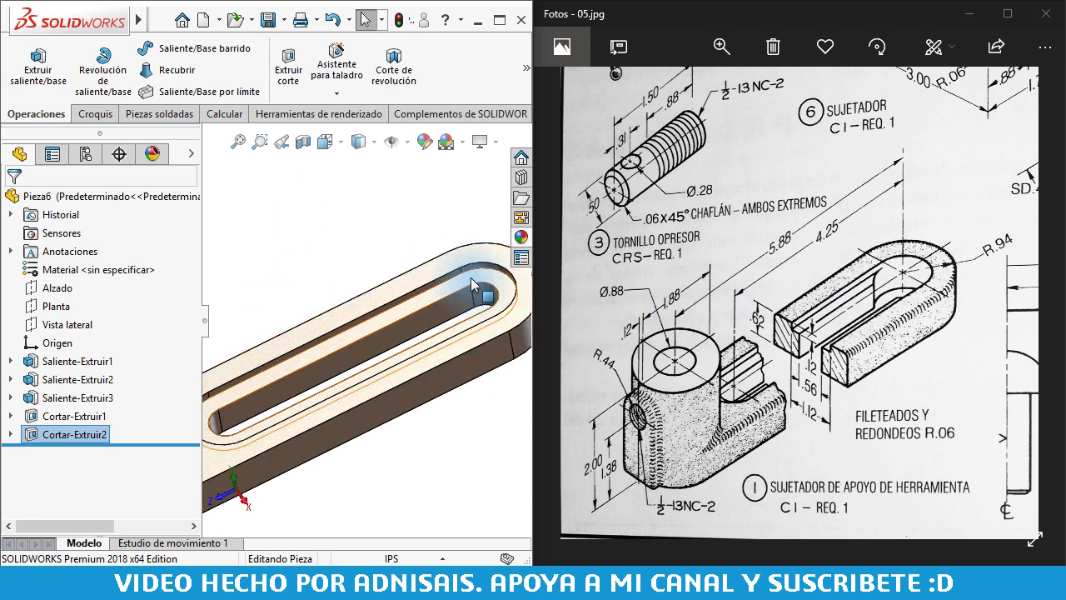
- Sketch a circle on the slot-end face, centred on the slot arc's centre
scroll(471, 276, "up", 1)
left_click(467, 275)
left_click(552, 226)
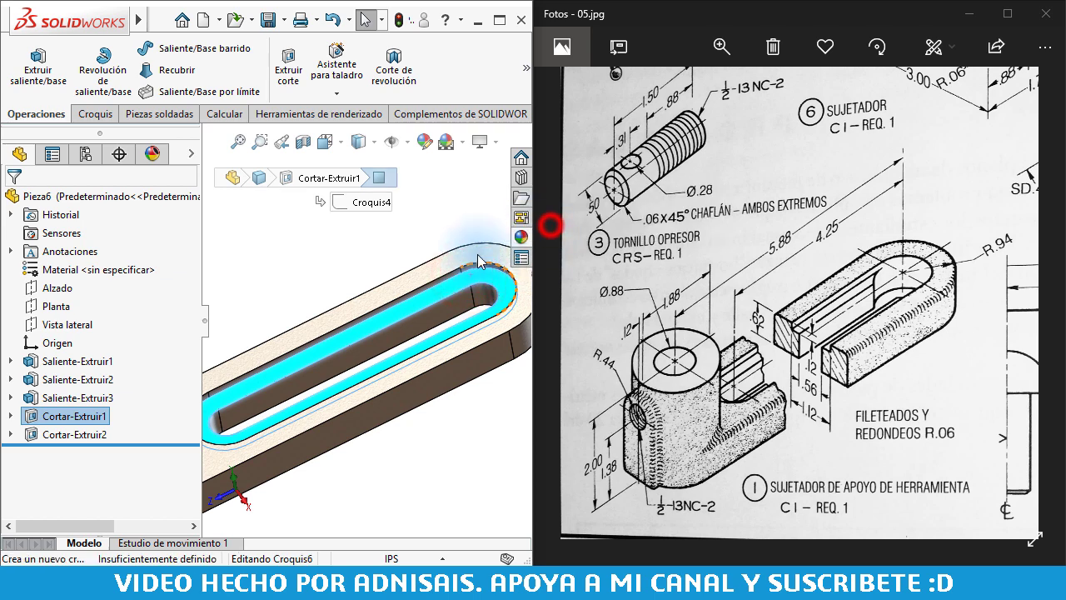
scroll(440, 285, "down", 2)
right_click_drag(282, 267, 464, 276)
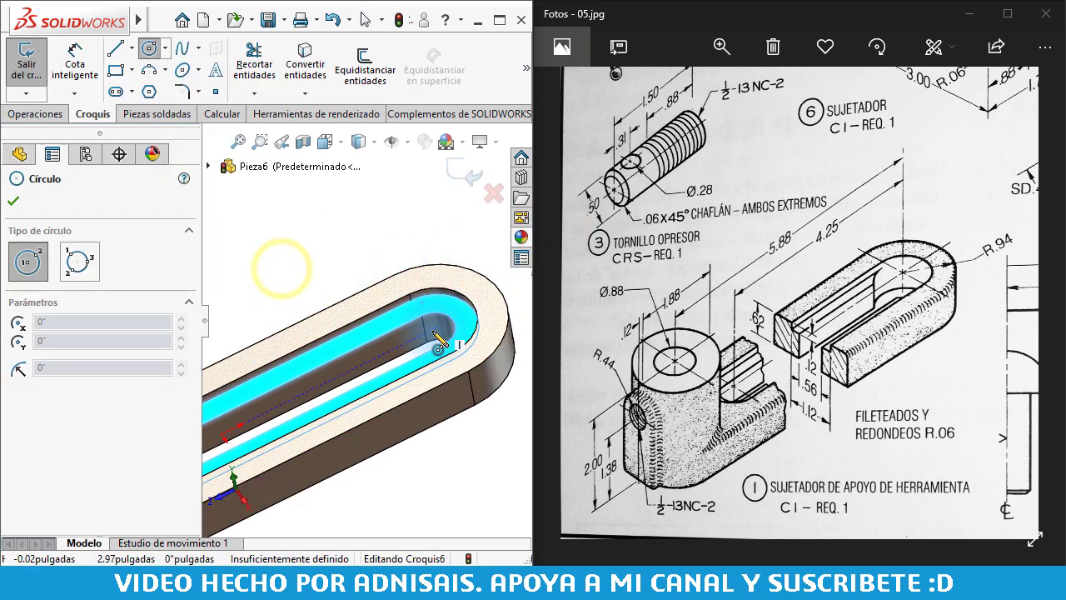
left_click(432, 329)
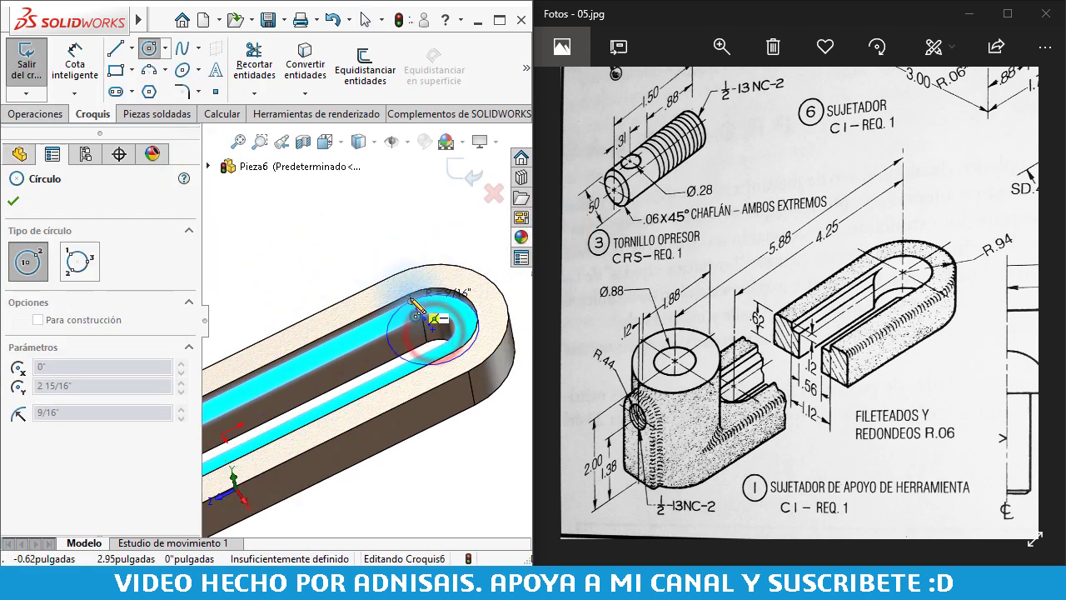
left_click(409, 298)
- Cut the circle Through All as Cortar-Extruir3, leaving a keyhole-shaped opening
left_click(35, 113)
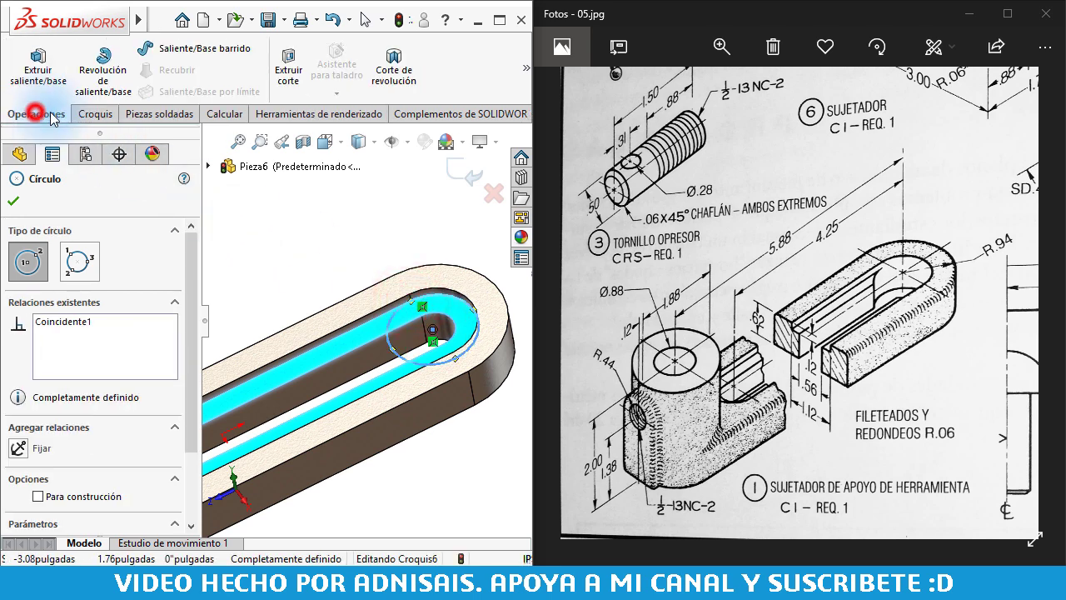
left_click(288, 66)
left_click(71, 301)
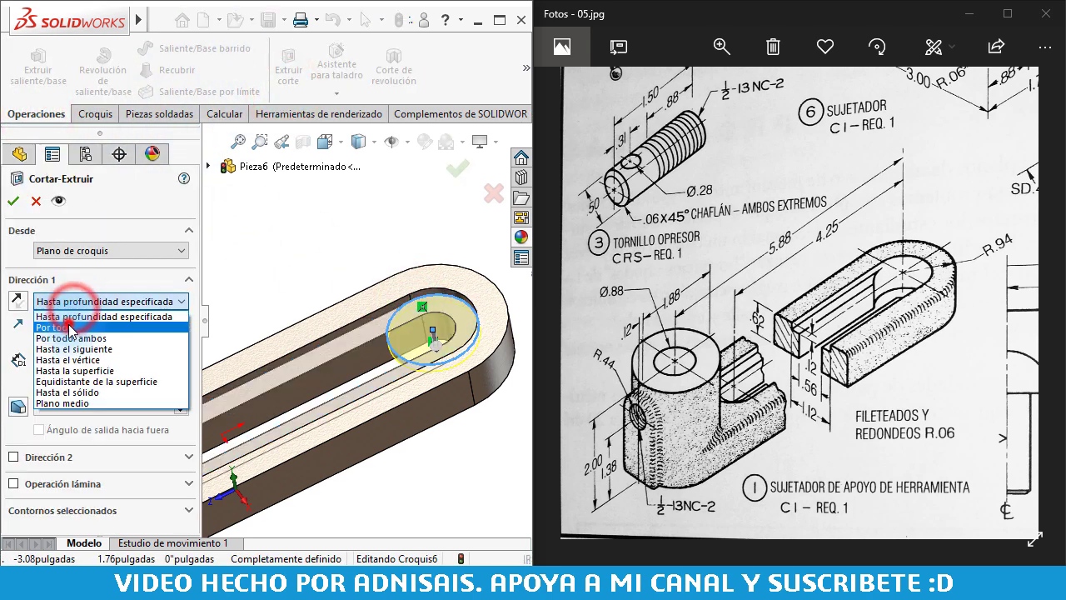
left_click(67, 325)
left_click(14, 200)
left_click(333, 214)
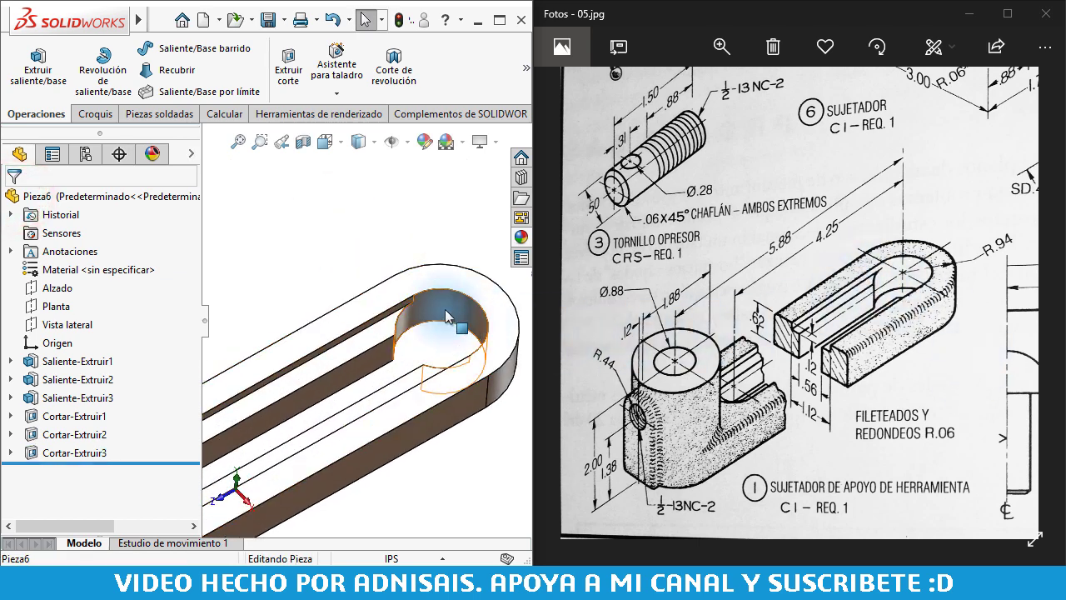
scroll(441, 308, "up", 3)
scroll(358, 241, "up", 2)
scroll(264, 377, "down", 2)
scroll(307, 328, "down", 2)
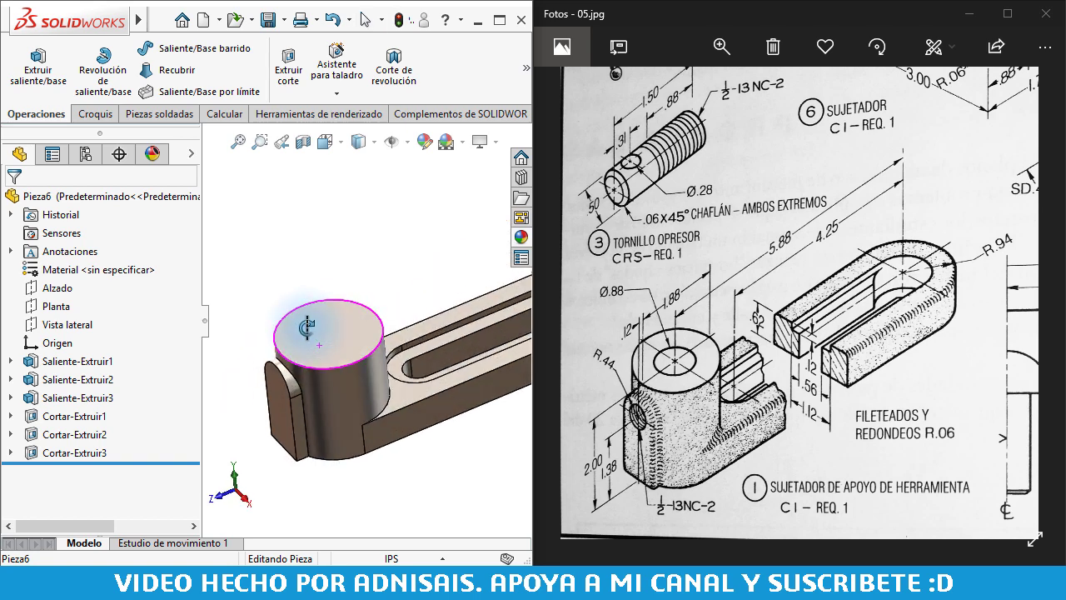
- Sketch a circle centred on the boss top and dimension it to 7/8" diameter
left_click(315, 327)
left_click(365, 281)
right_click_drag(286, 269, 407, 279)
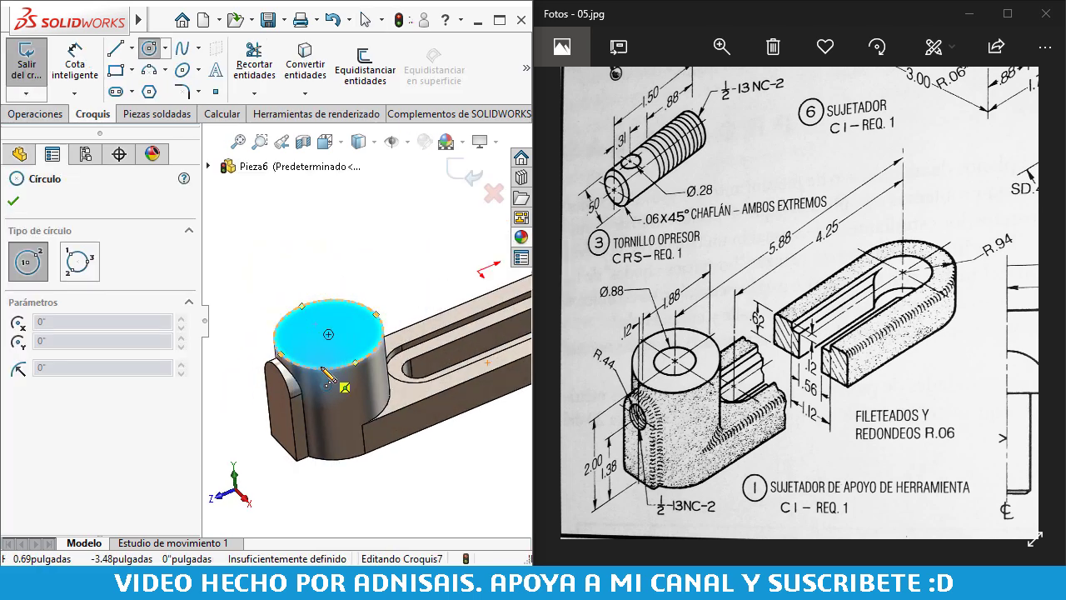
left_click(329, 334)
left_click(350, 326)
key("Escape")
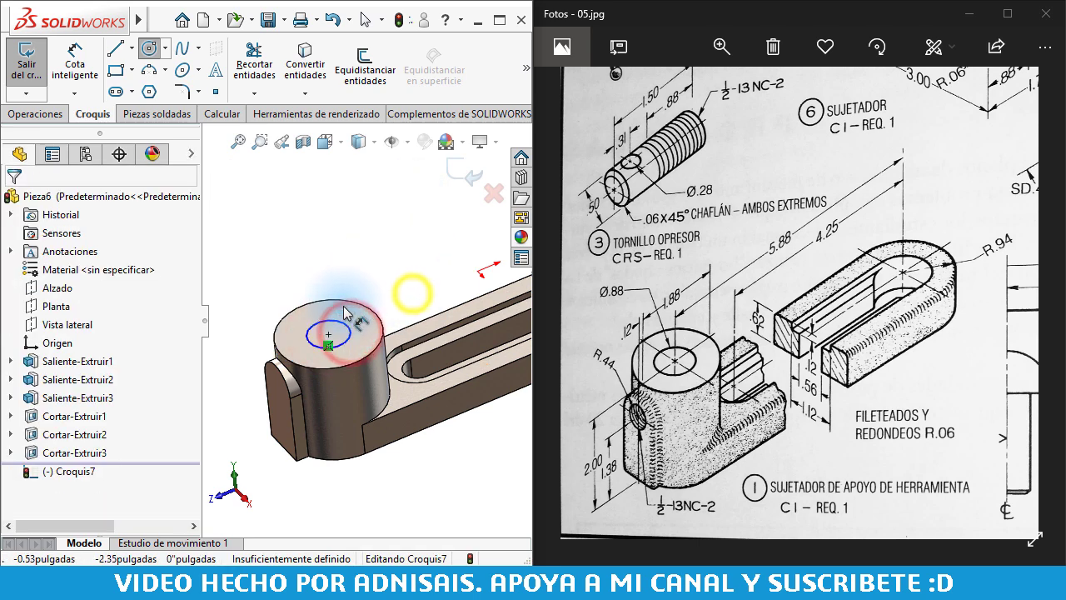
right_click_drag(347, 314, 347, 292)
left_click(331, 321)
left_click(370, 275)
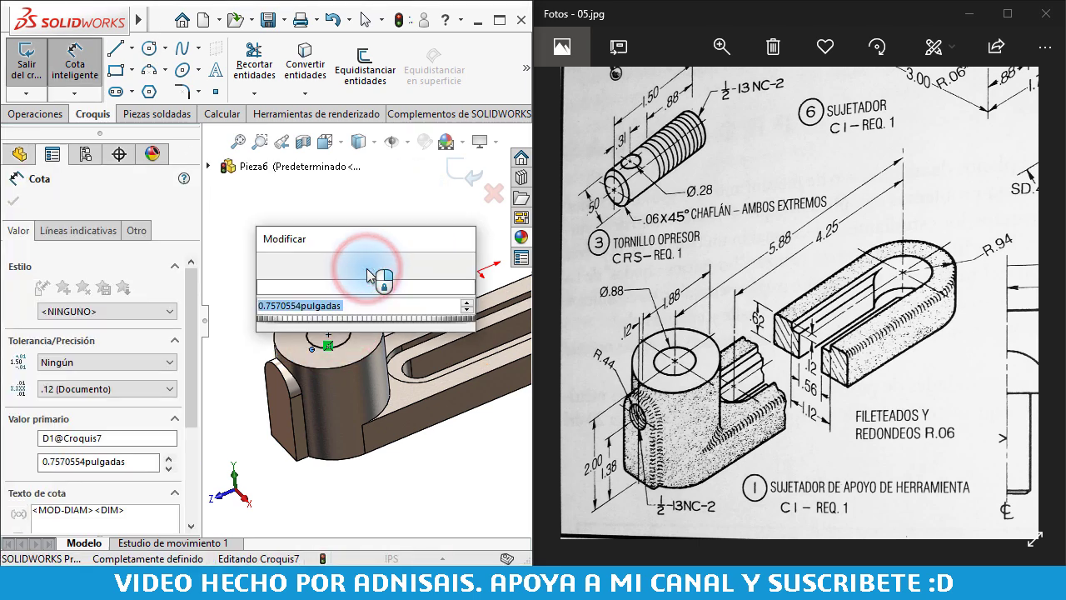
type(".78")
key("Return")
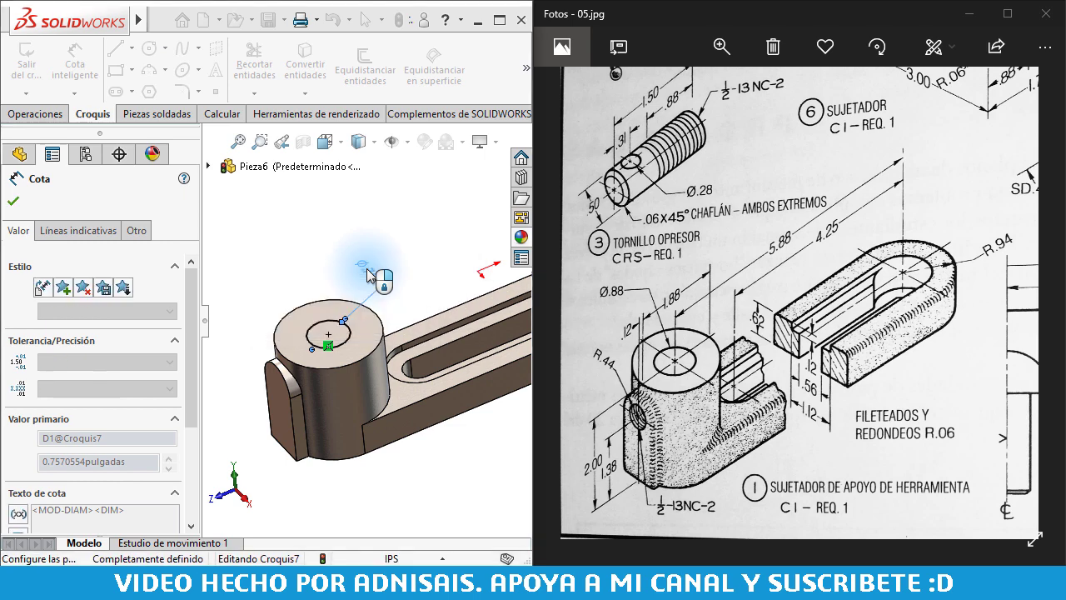
- Cut the 7/8" circle Through All into the boss as Cortar-Extruir4
left_click(35, 114)
left_click(289, 73)
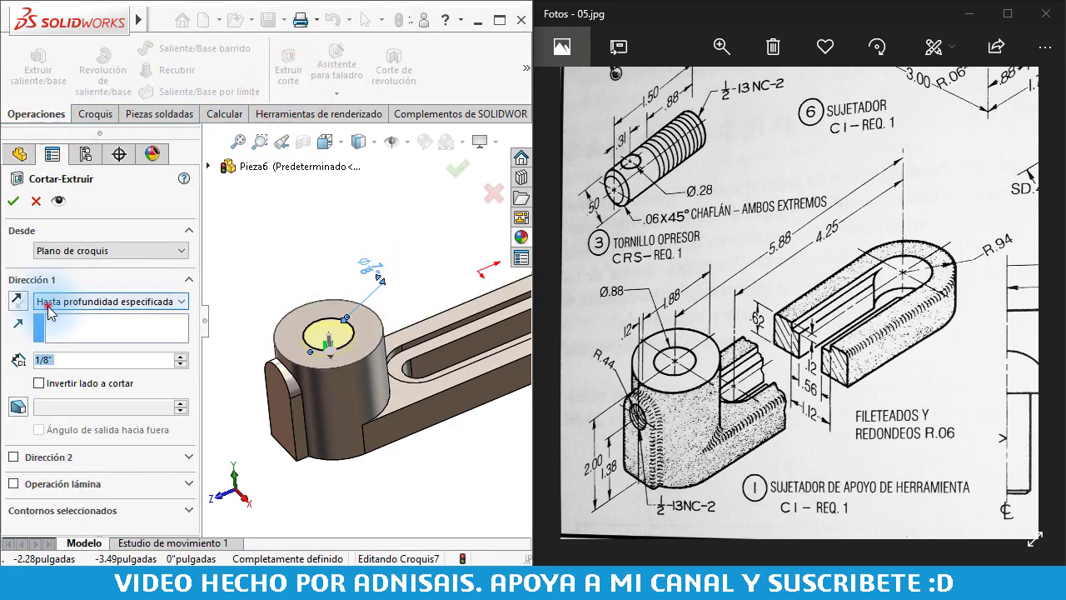
left_click(48, 306)
left_click(50, 328)
right_click(308, 255)
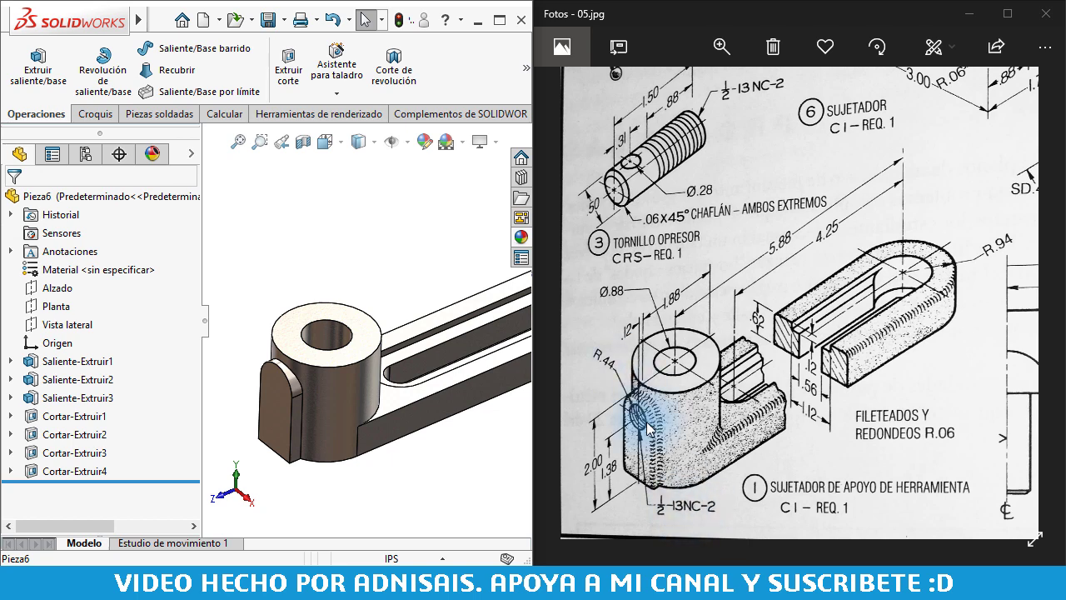
left_click(336, 65)
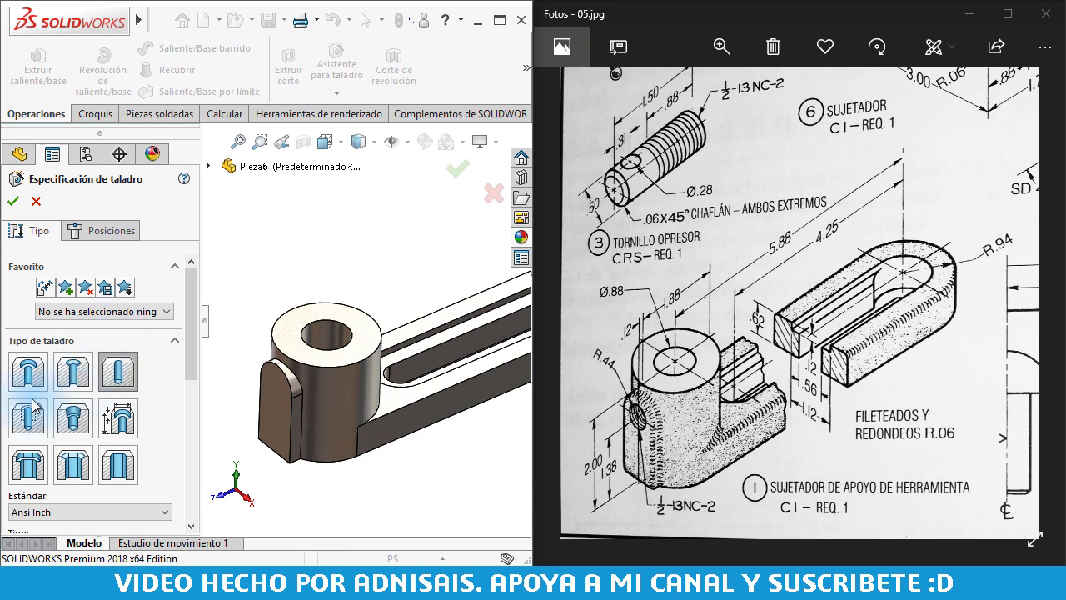
left_click(30, 414)
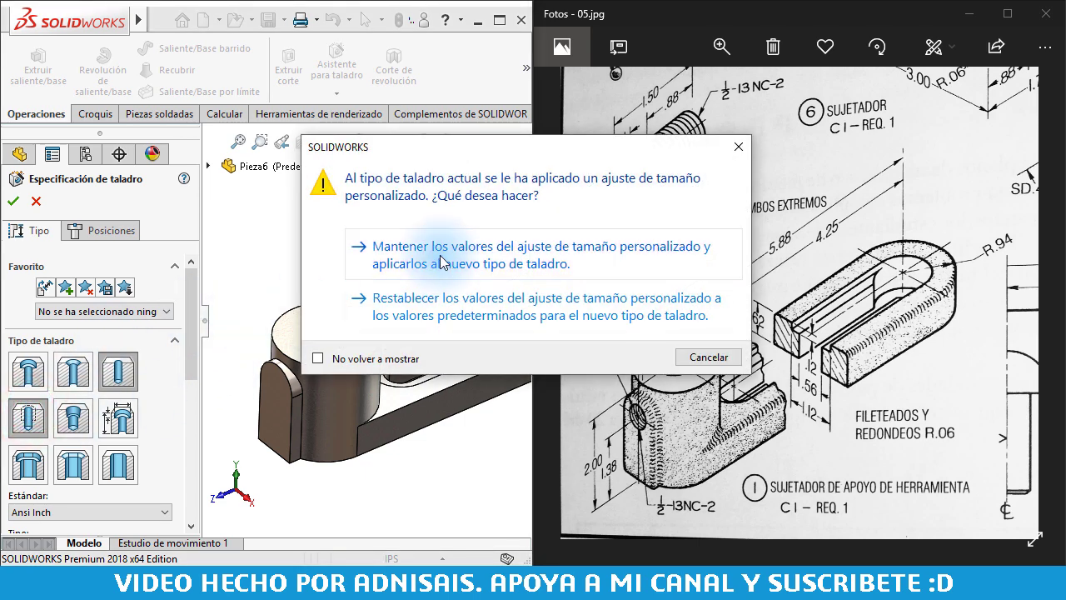
left_click(381, 296)
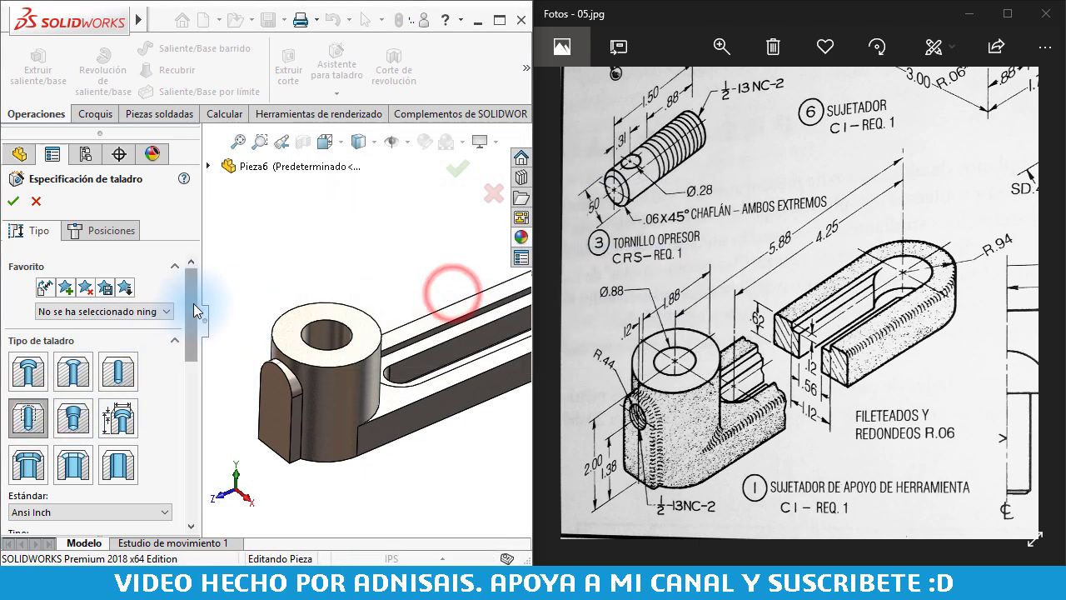
left_click_drag(191, 297, 189, 366)
left_click(12, 444)
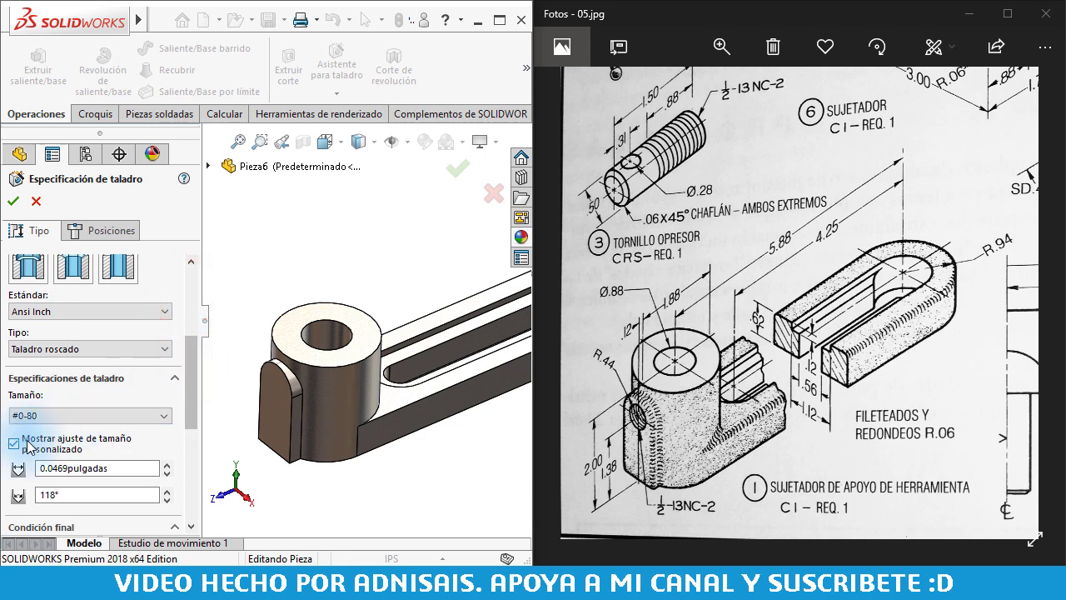
left_click(40, 416)
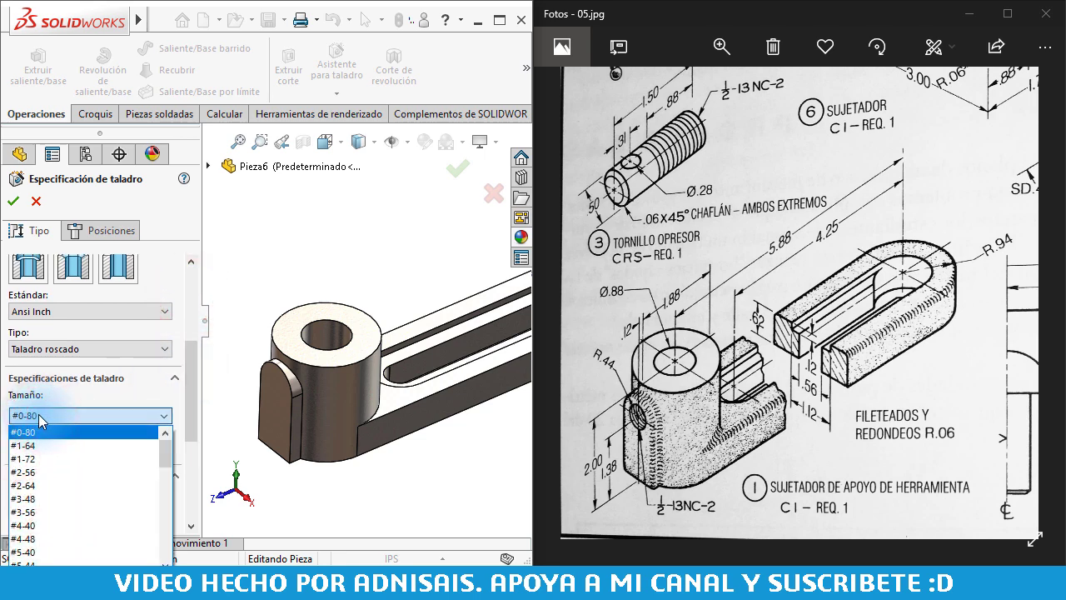
scroll(50, 473, "down", 2)
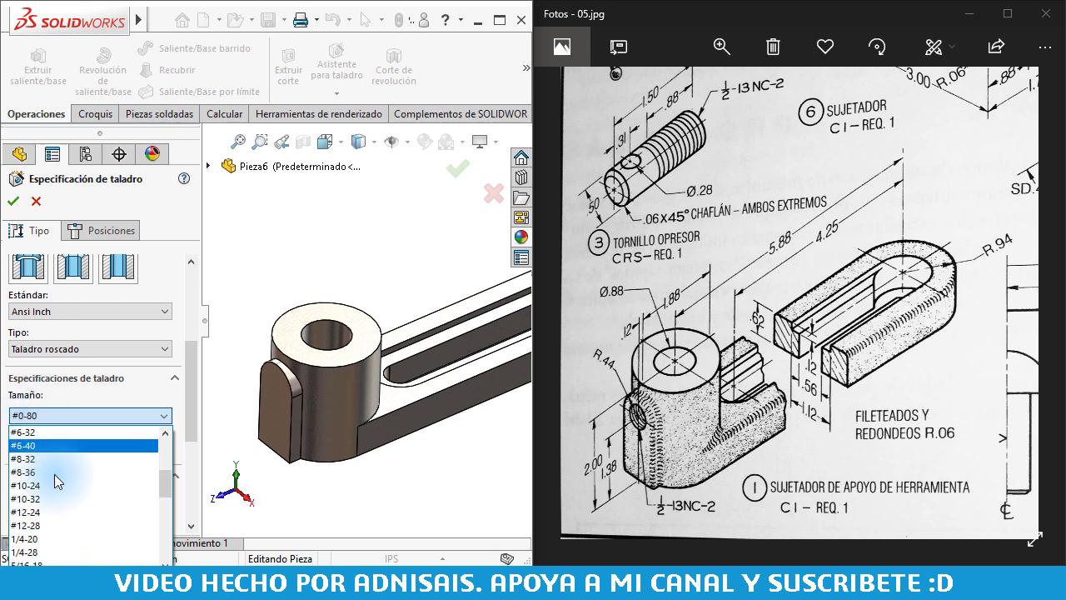
scroll(55, 479, "down", 2)
scroll(53, 485, "down", 2)
scroll(52, 492, "down", 1)
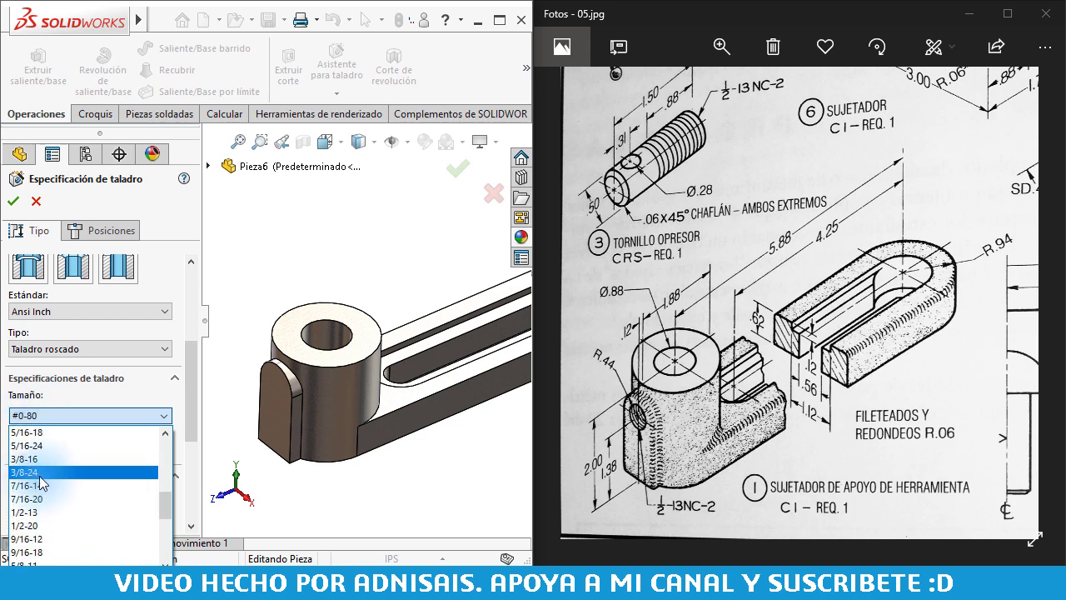
left_click(52, 512)
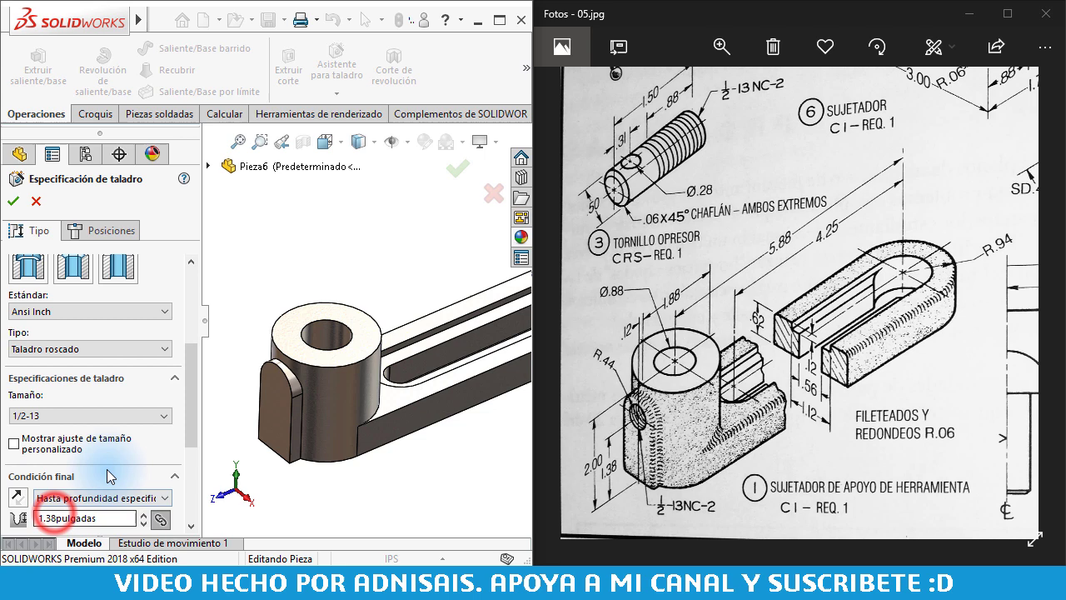
left_click(191, 421)
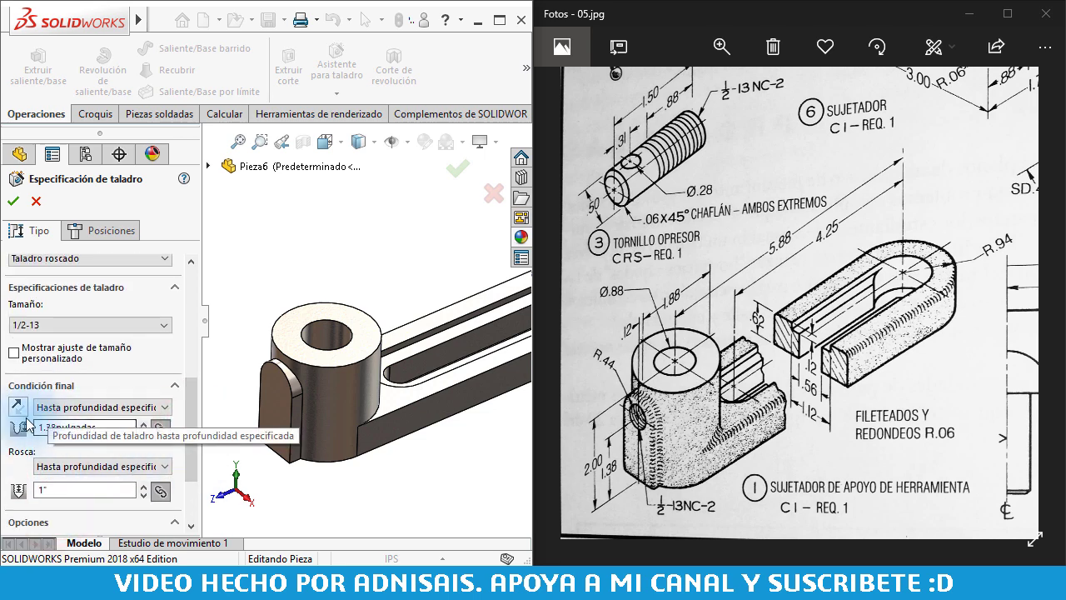
left_click(44, 407)
left_click(67, 444)
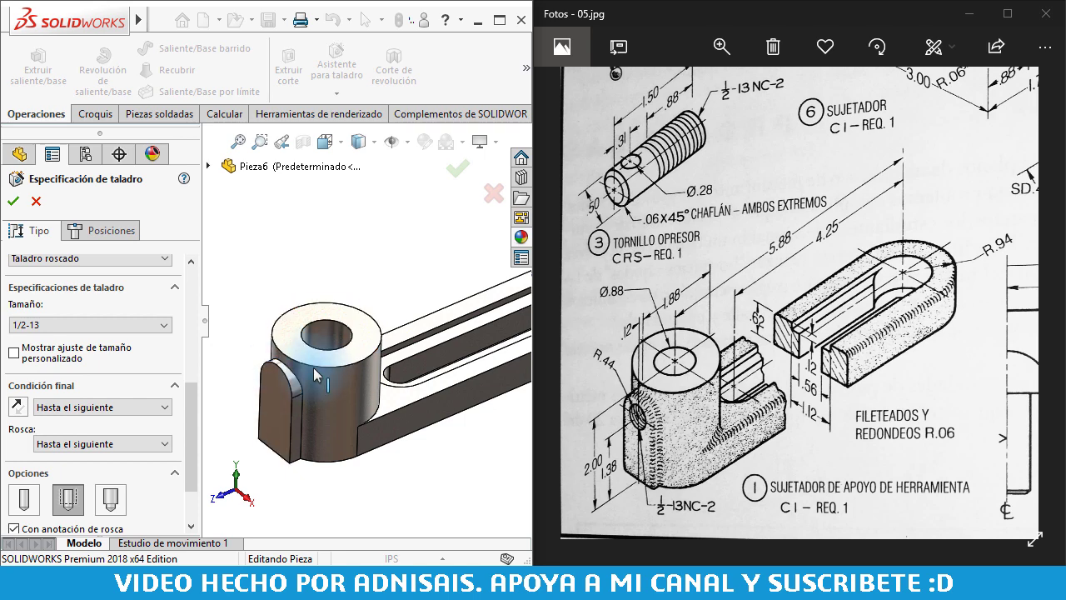
left_click_drag(198, 469, 113, 279)
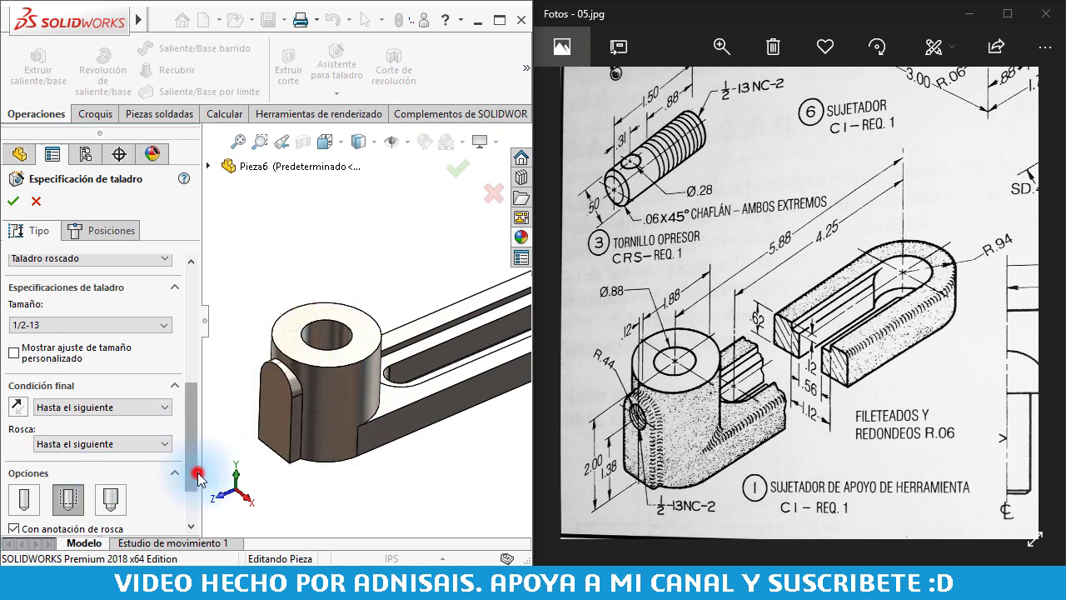
left_click(101, 229)
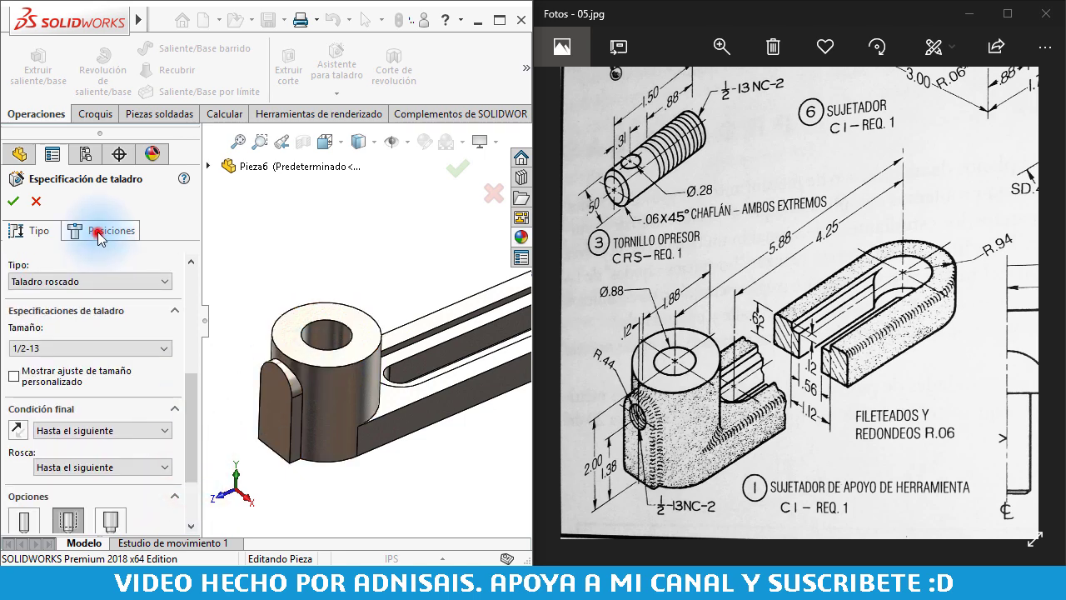
left_click(275, 400)
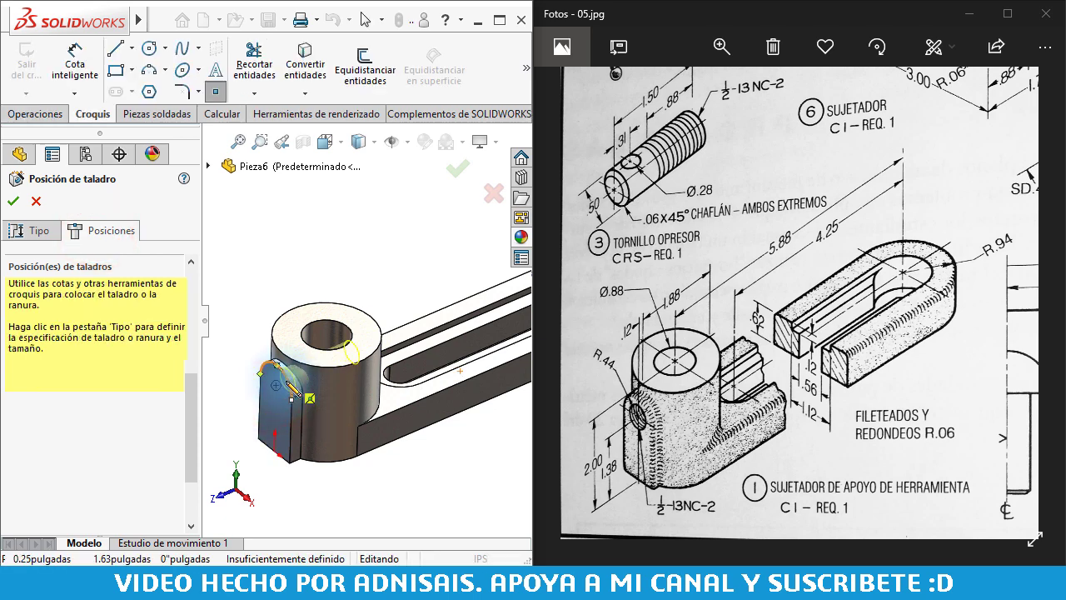
left_click(12, 201)
scroll(329, 343, "down", 3)
scroll(345, 350, "down", 2)
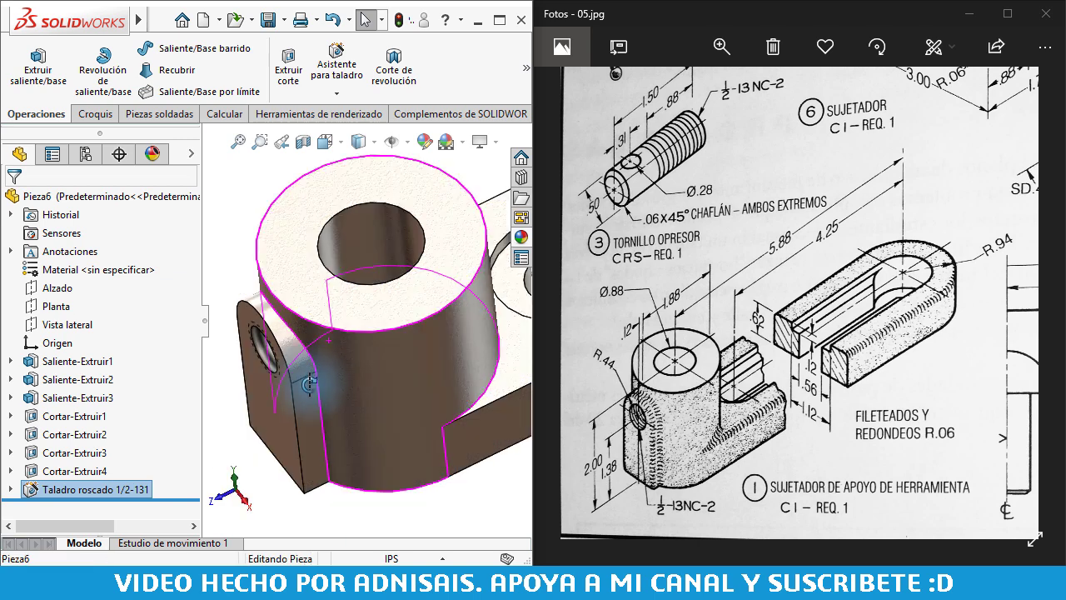
mouse_move(345, 350)
middle_mouse_down()
mouse_move(311, 414)
mouse_move(305, 283)
middle_mouse_up()
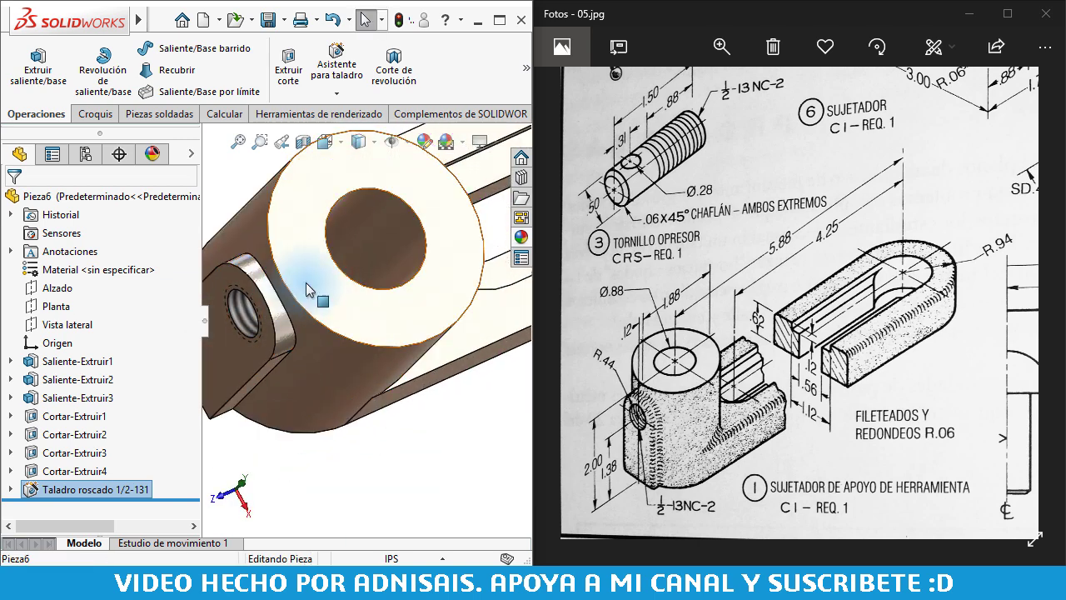
scroll(415, 369, "up", 3)
scroll(415, 368, "up", 3)
middle_click_drag(415, 369, 482, 326)
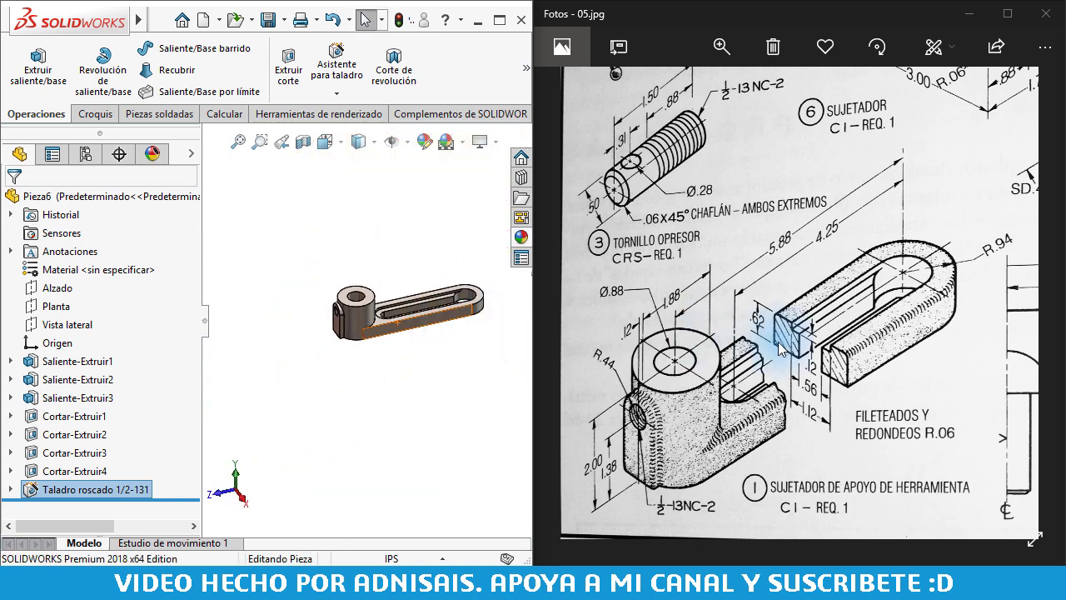
scroll(412, 312, "down", 3)
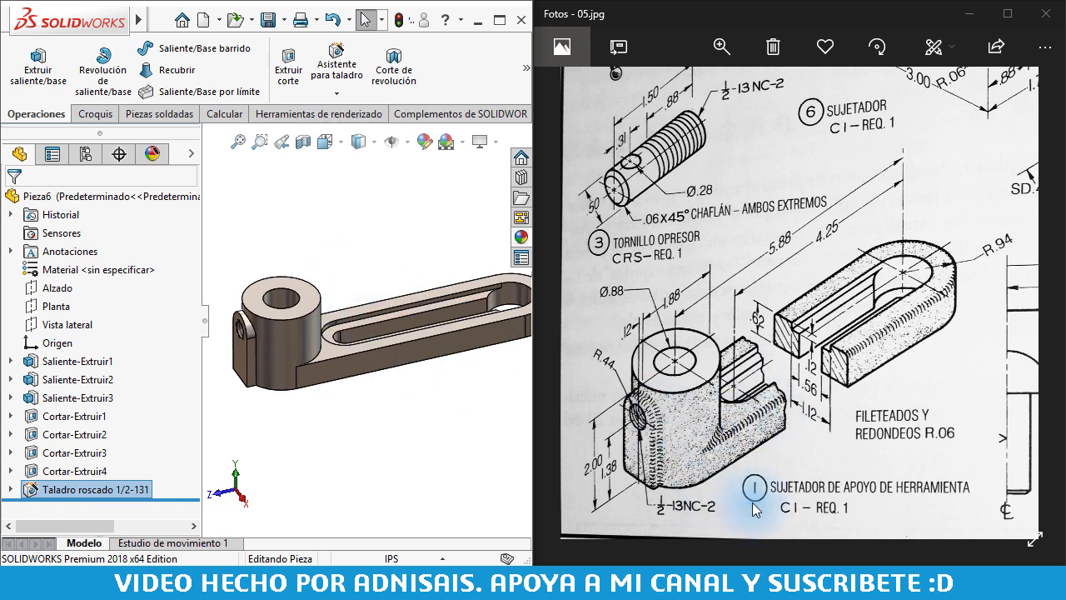
left_click(387, 444)
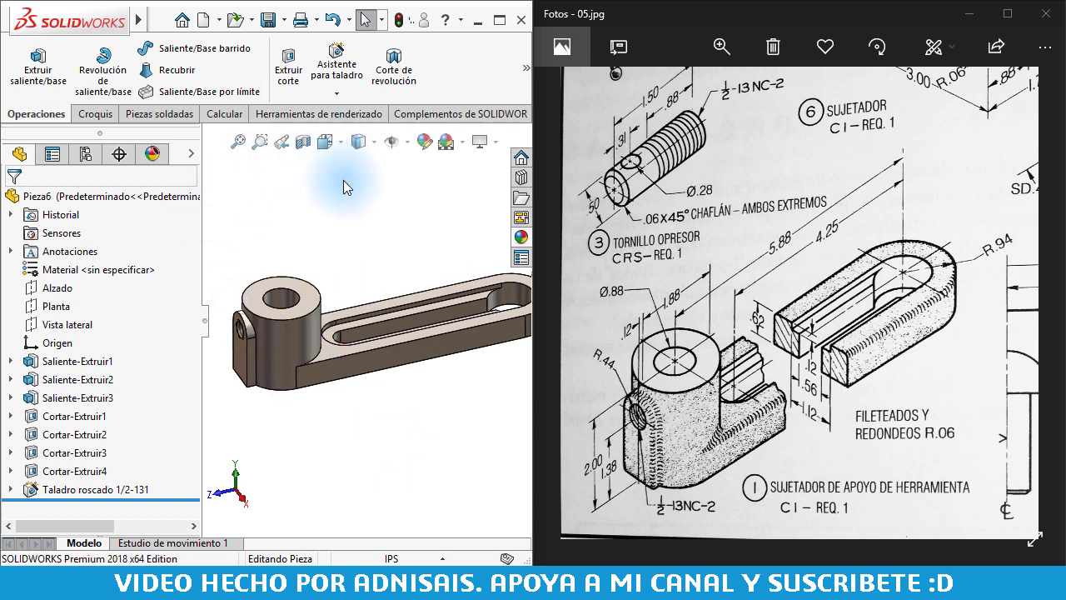
- Start a fillet feature and set its radius to .0625 (1/16")
left_click(526, 77)
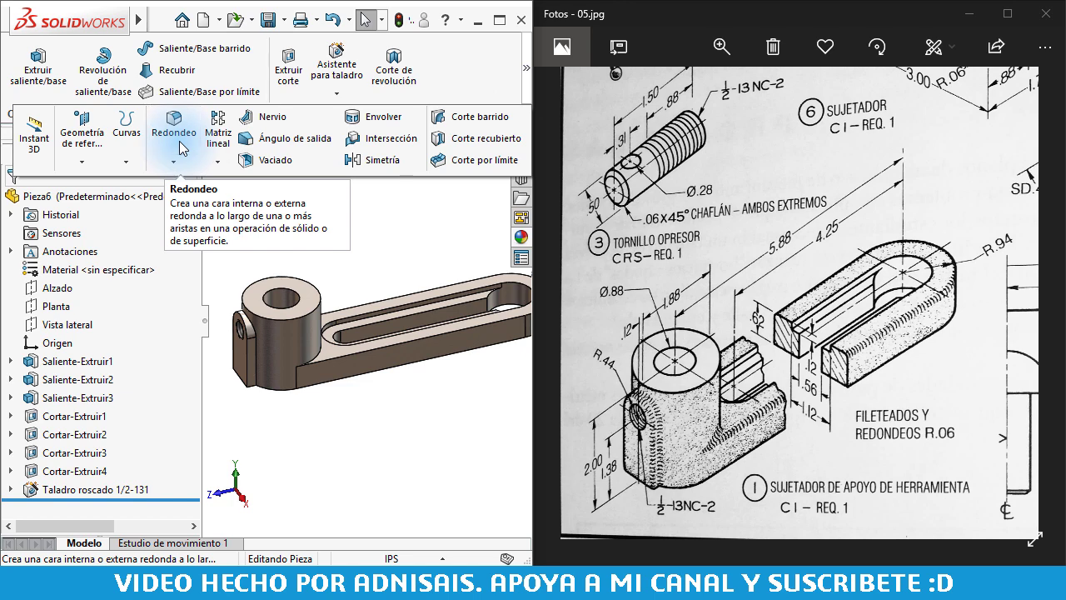
left_click(181, 146)
left_click_drag(190, 297, 196, 442)
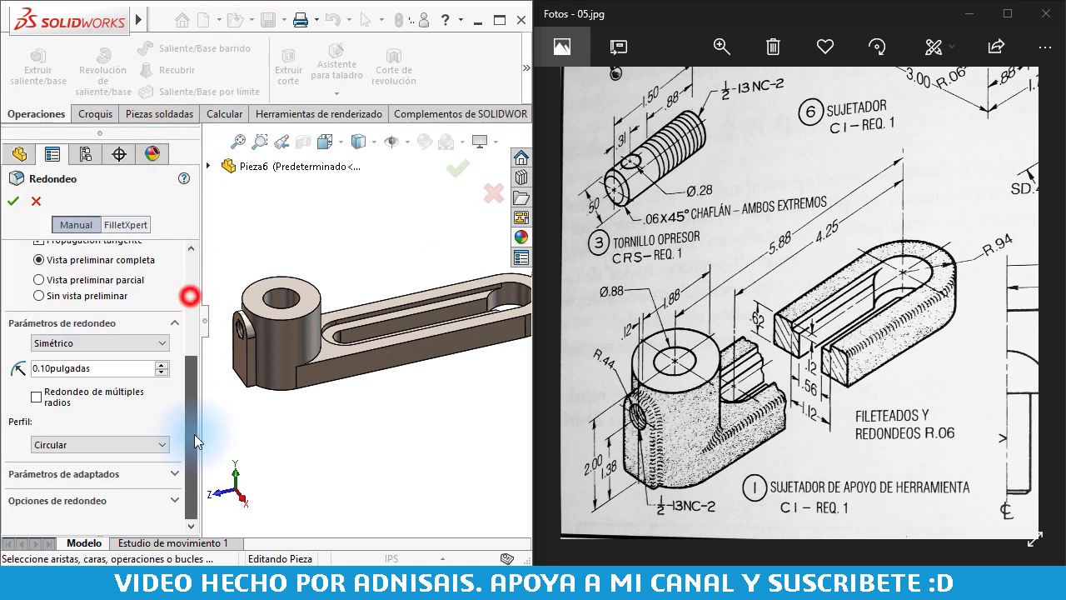
left_click(112, 368)
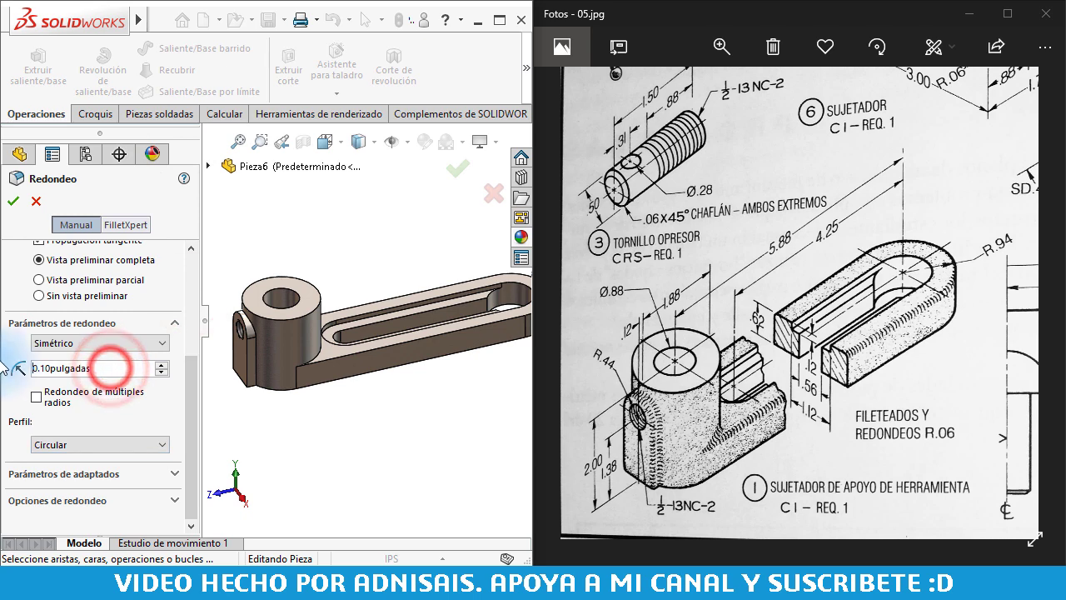
key("Delete")
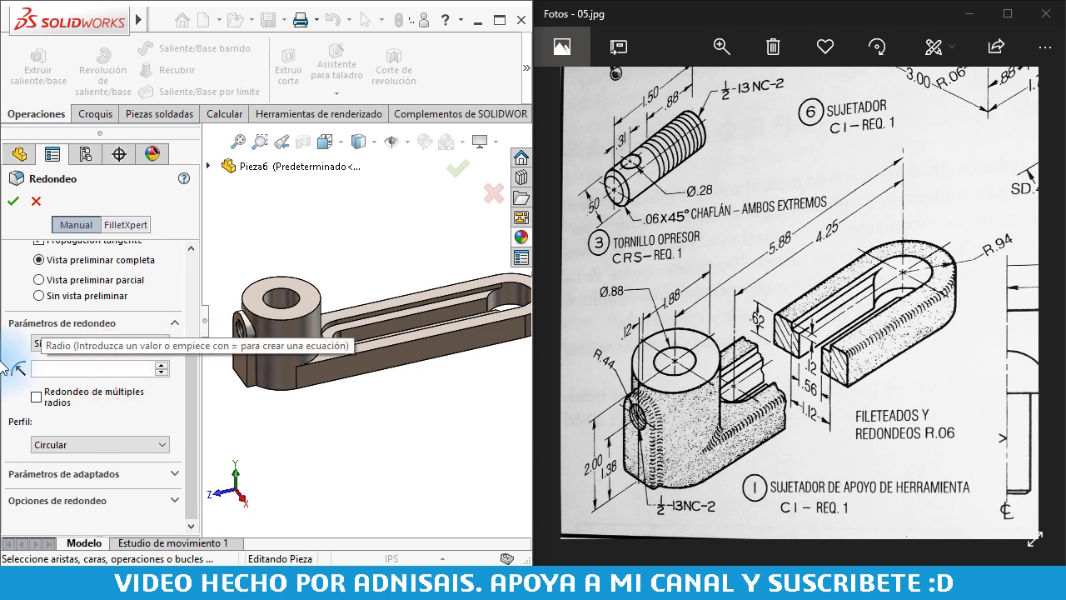
type(".0625")
key("Return")
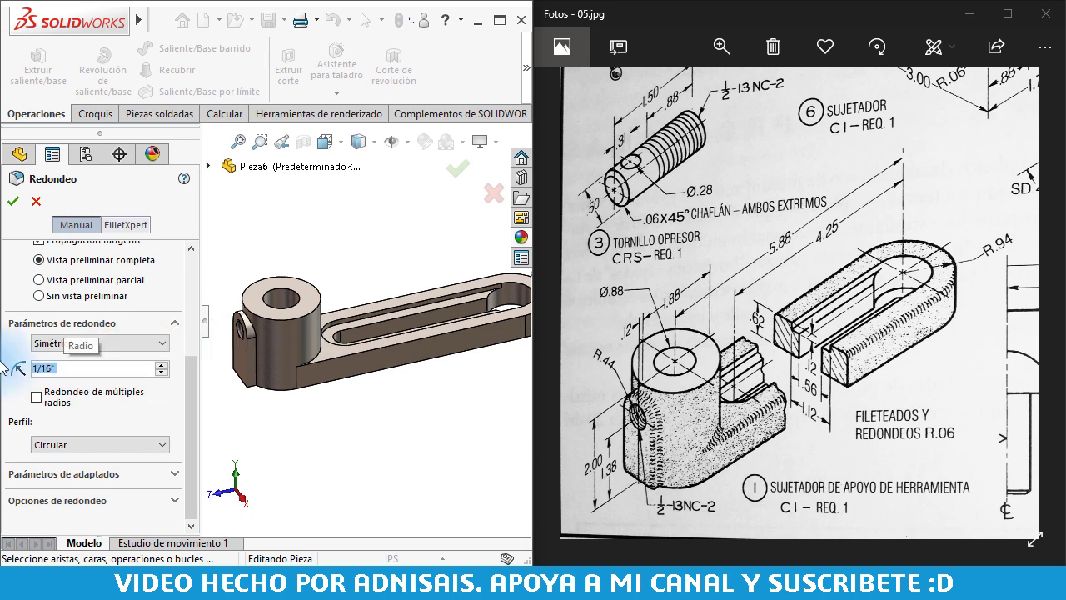
- Select the tapped-hole edge, a boss face and two arm edges, then apply the fillet
left_click_drag(193, 391, 185, 296)
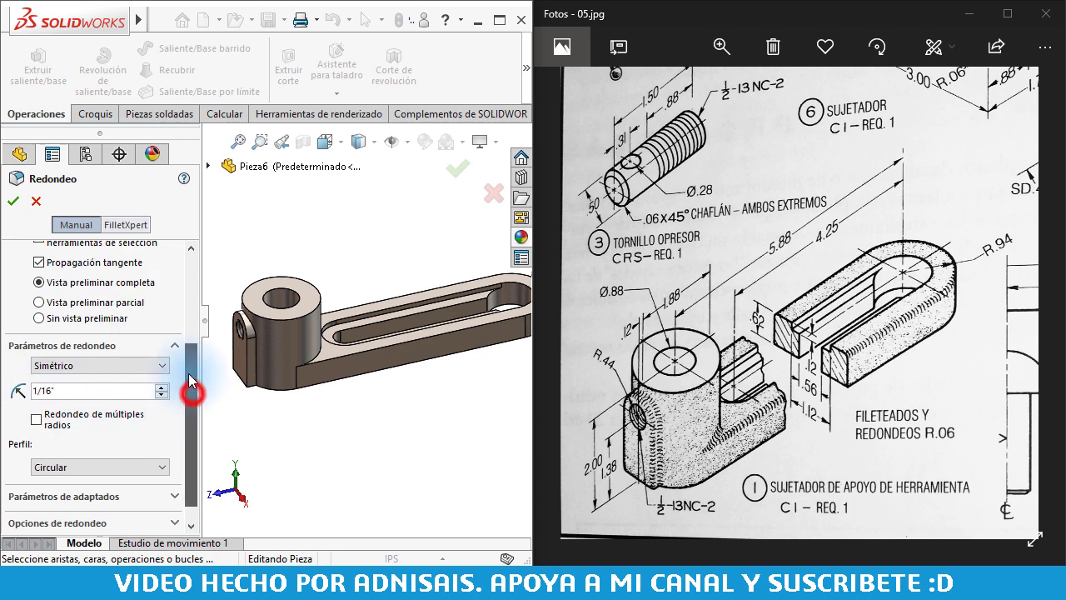
left_click(109, 336)
scroll(350, 352, "down", 2)
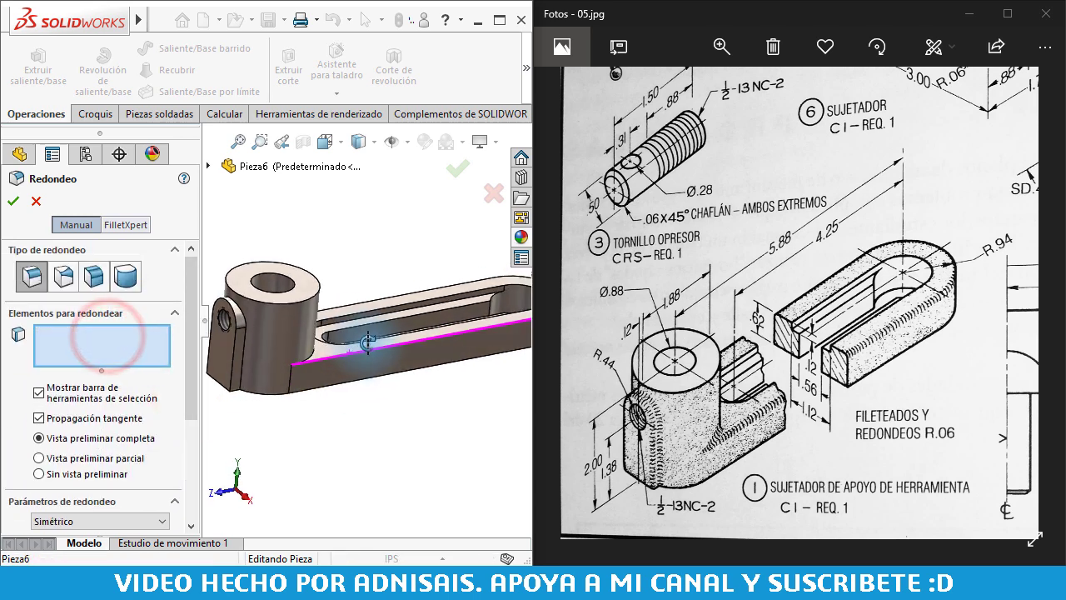
scroll(248, 328, "down", 3)
scroll(234, 348, "up", 1)
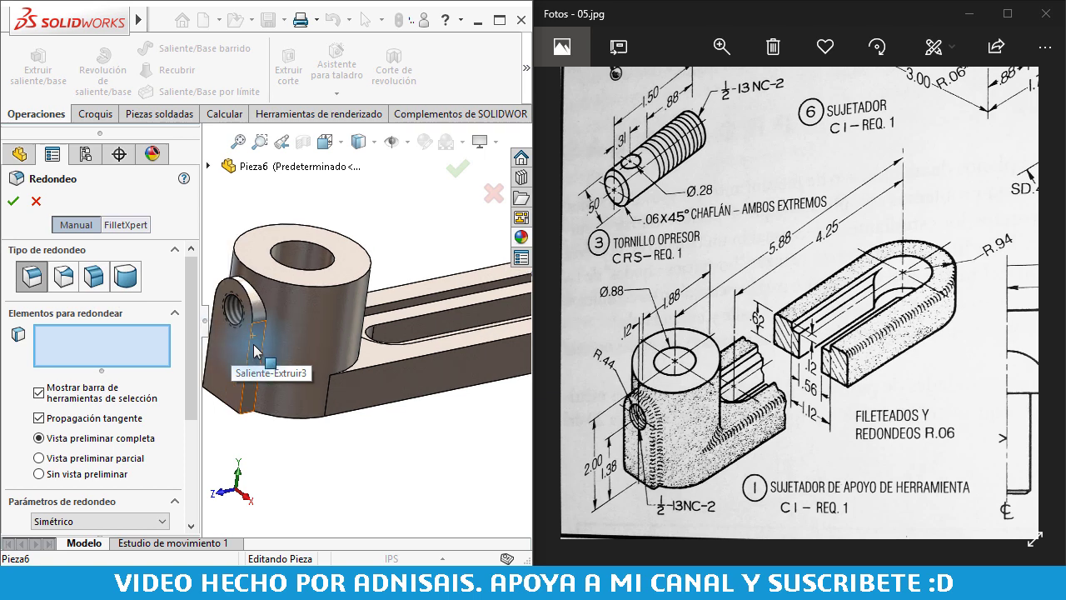
left_click(253, 324)
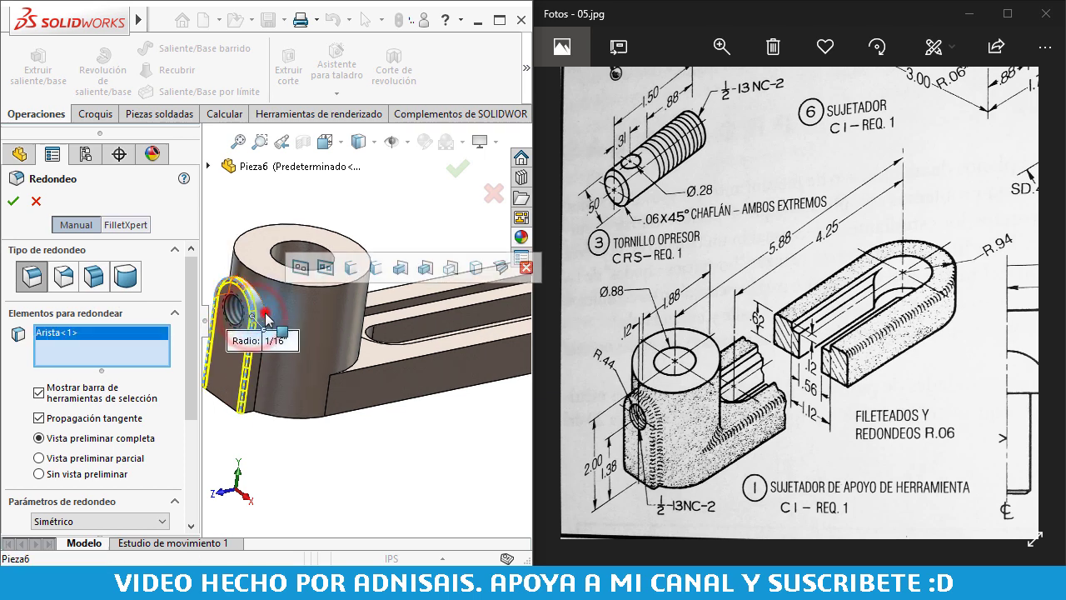
left_click(264, 316)
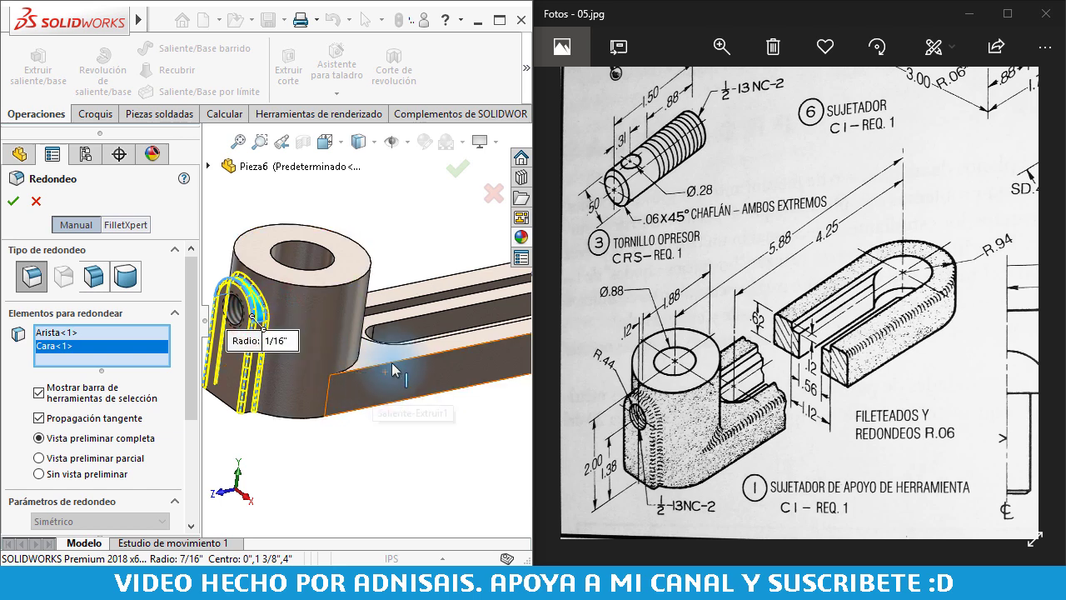
left_click(352, 363)
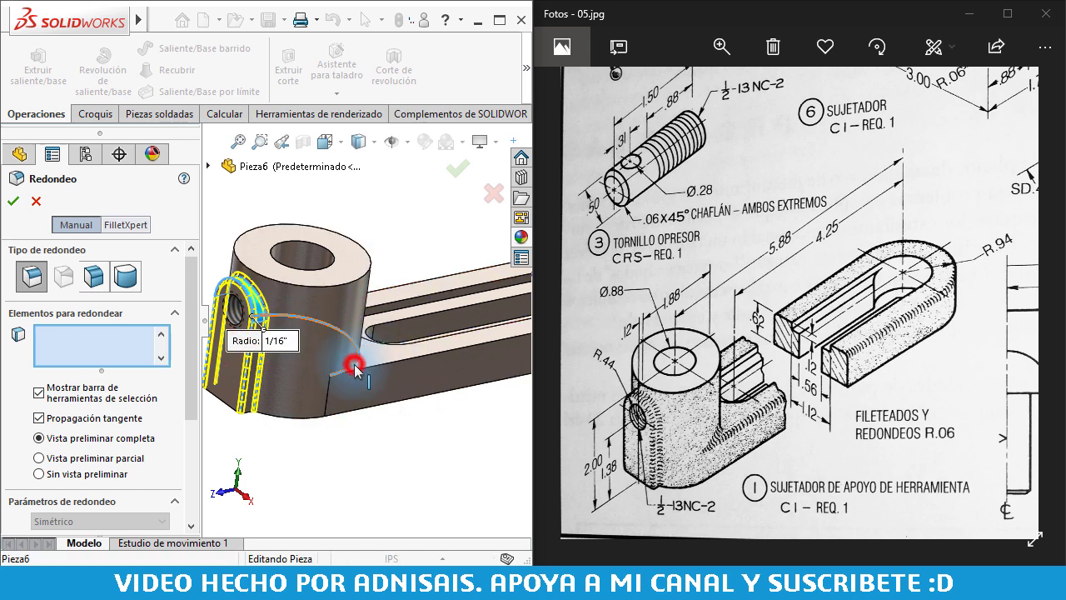
left_click(359, 375)
scroll(375, 358, "up", 5)
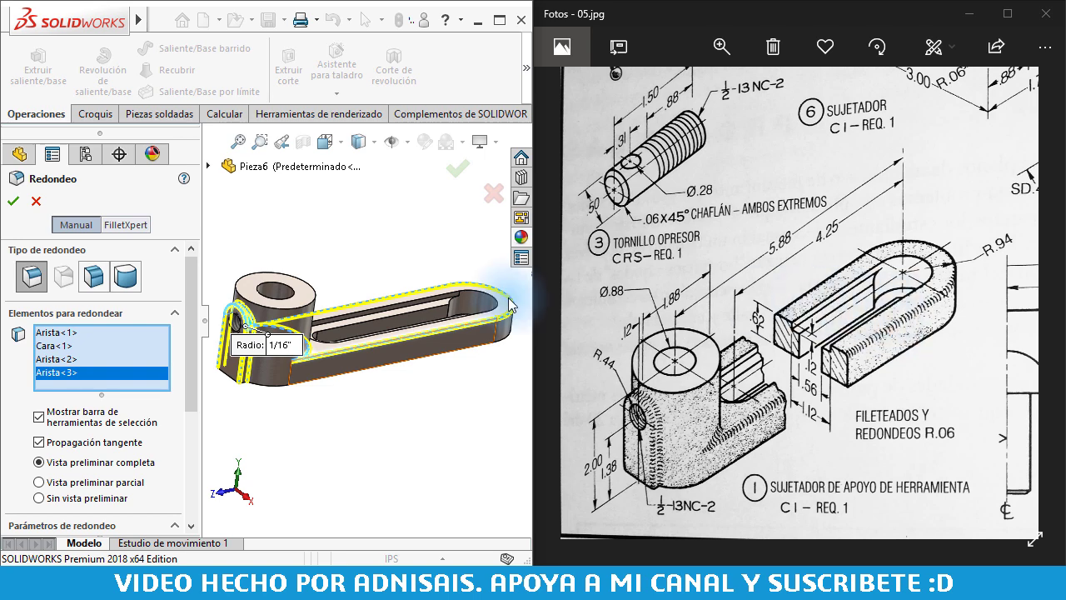
left_click(13, 202)
- Clear the selection and show the whole part in isometric view
left_click(329, 388)
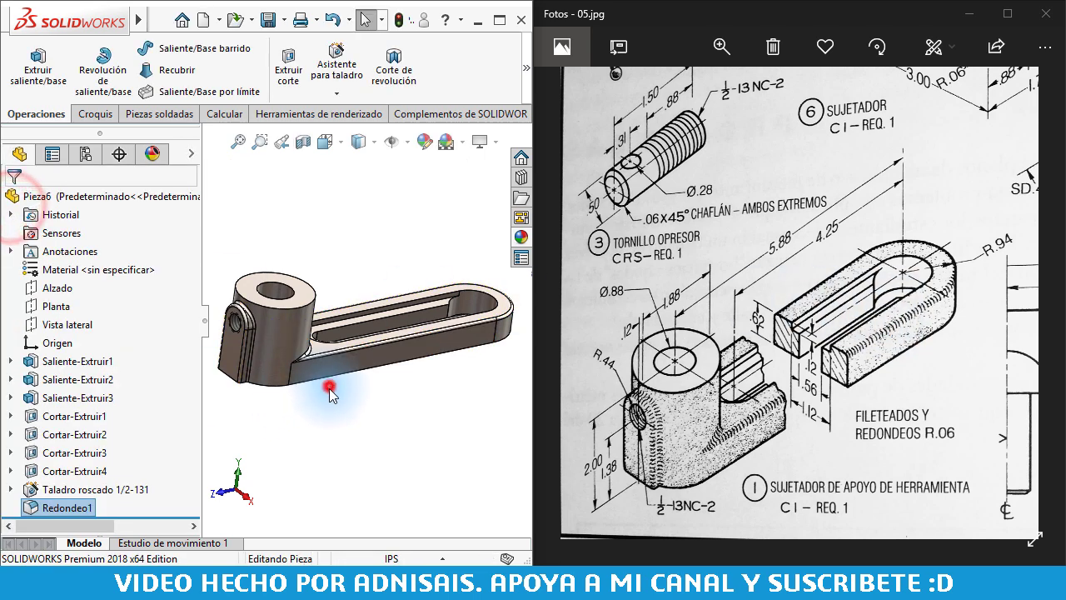
key("ctrl+7")
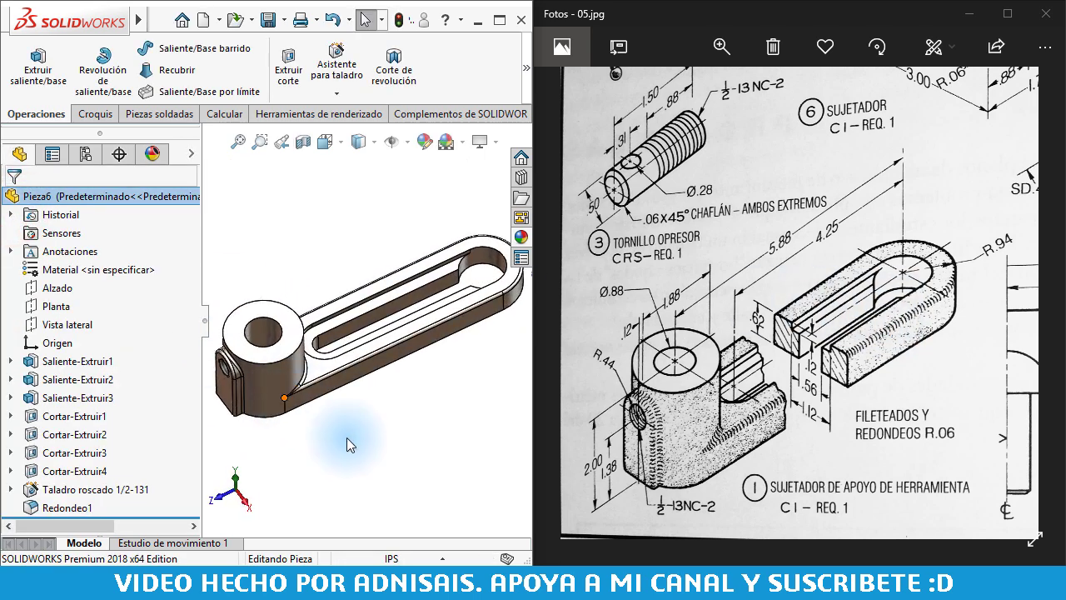
left_click(358, 439)
scroll(358, 439, "down", 3)
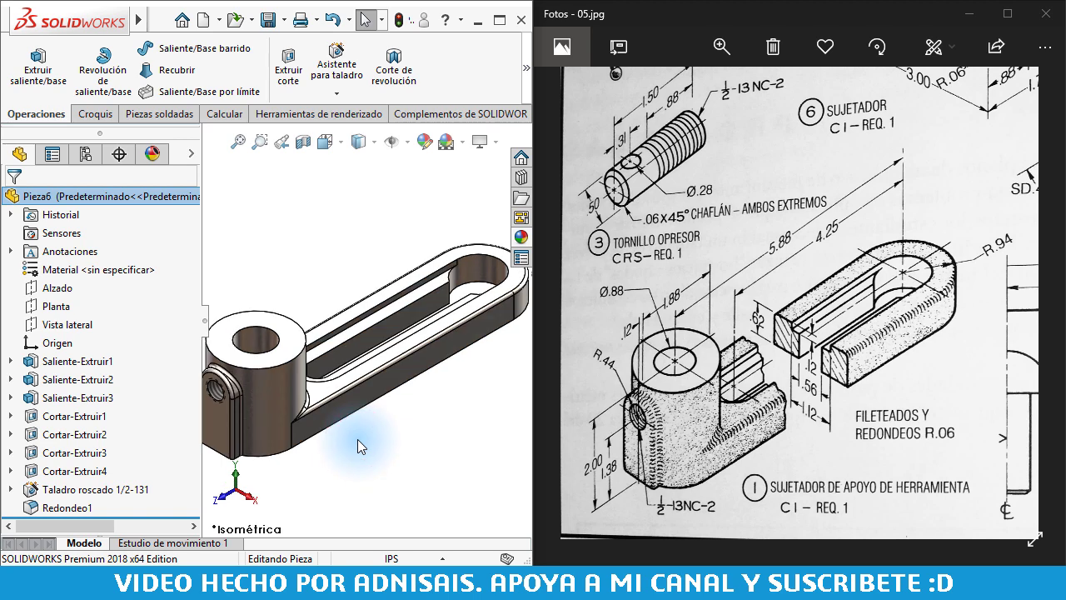
left_click(364, 461)
key("f")
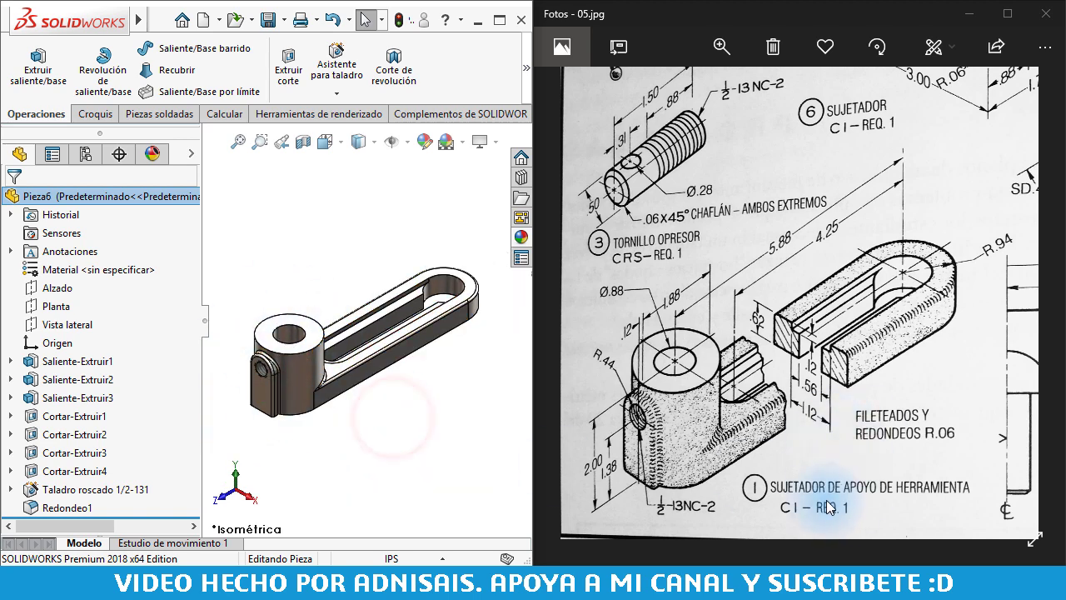
left_click(268, 20)
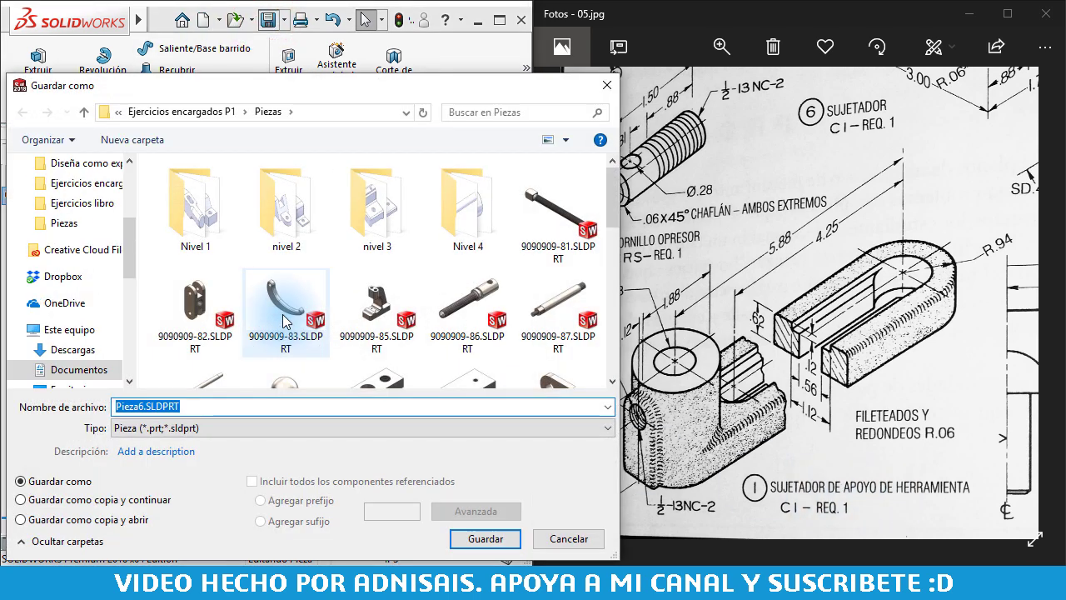
type("9090909")
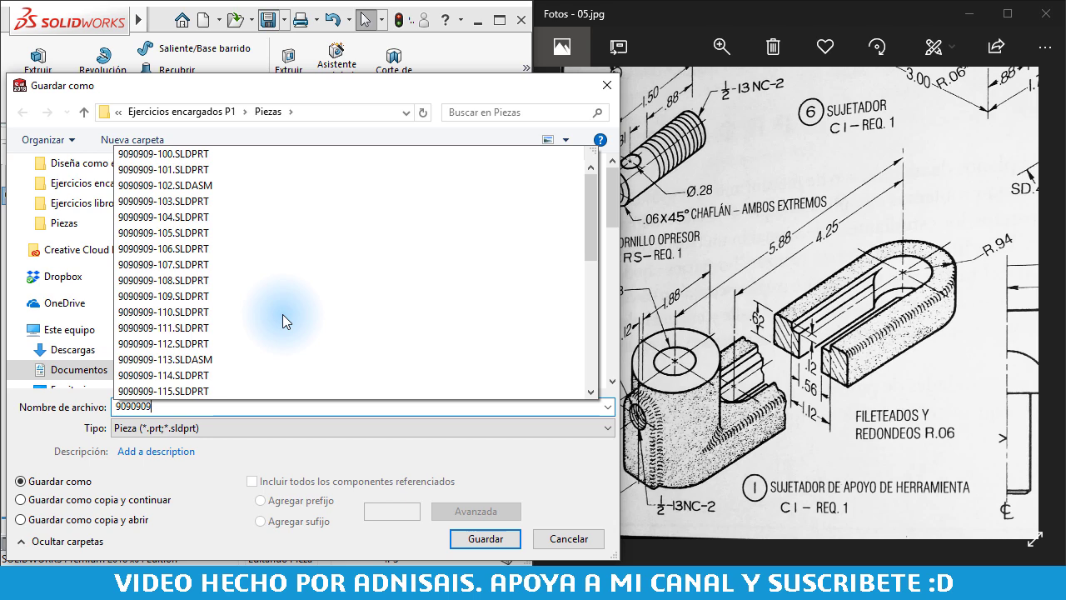
type("-11")
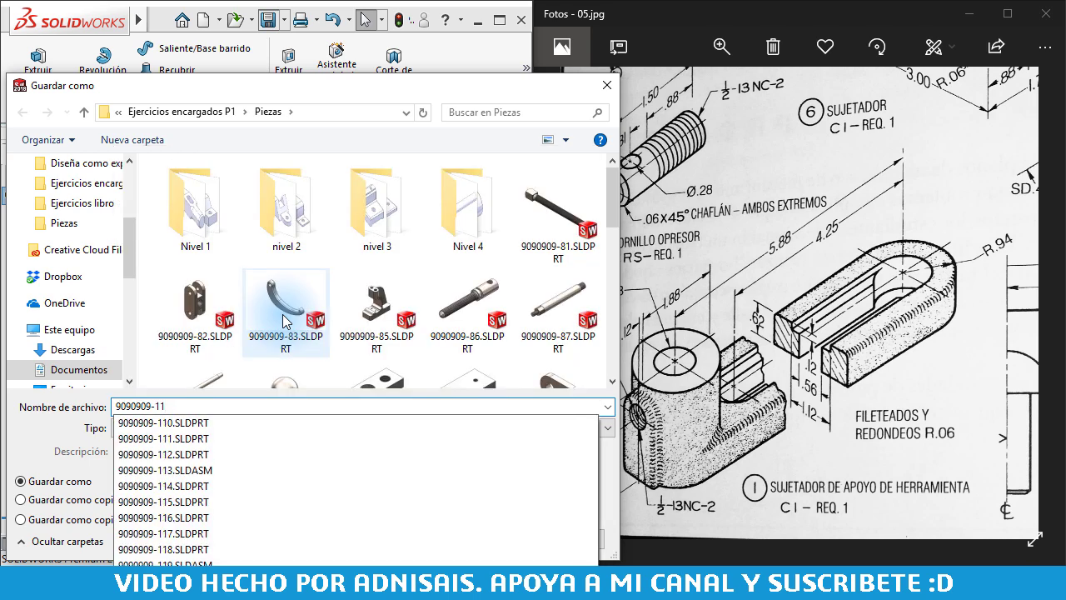
key("BackSpace")
type("20")
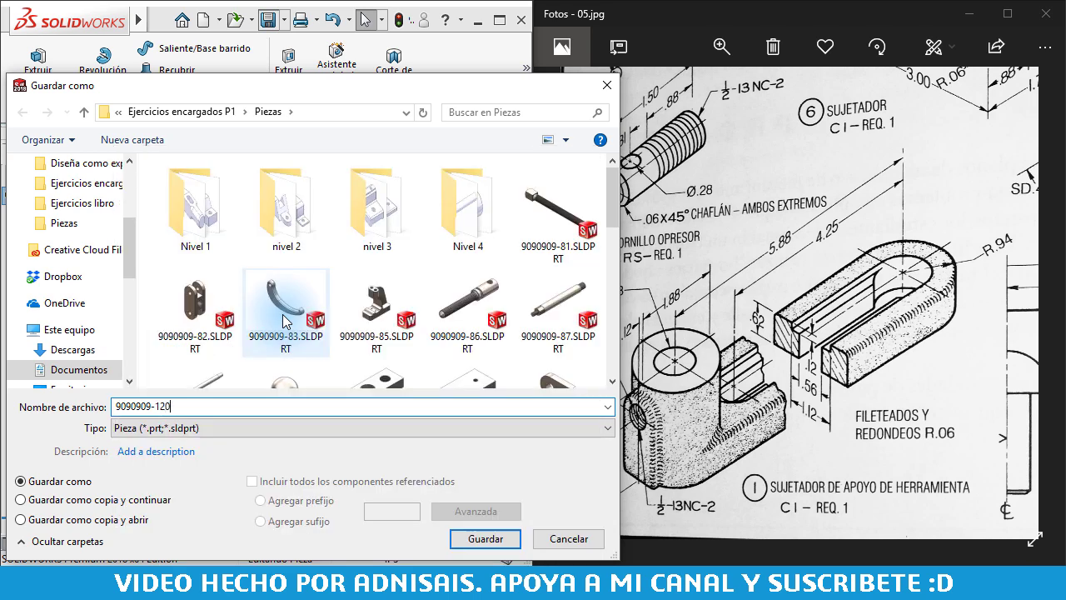
key("Return")
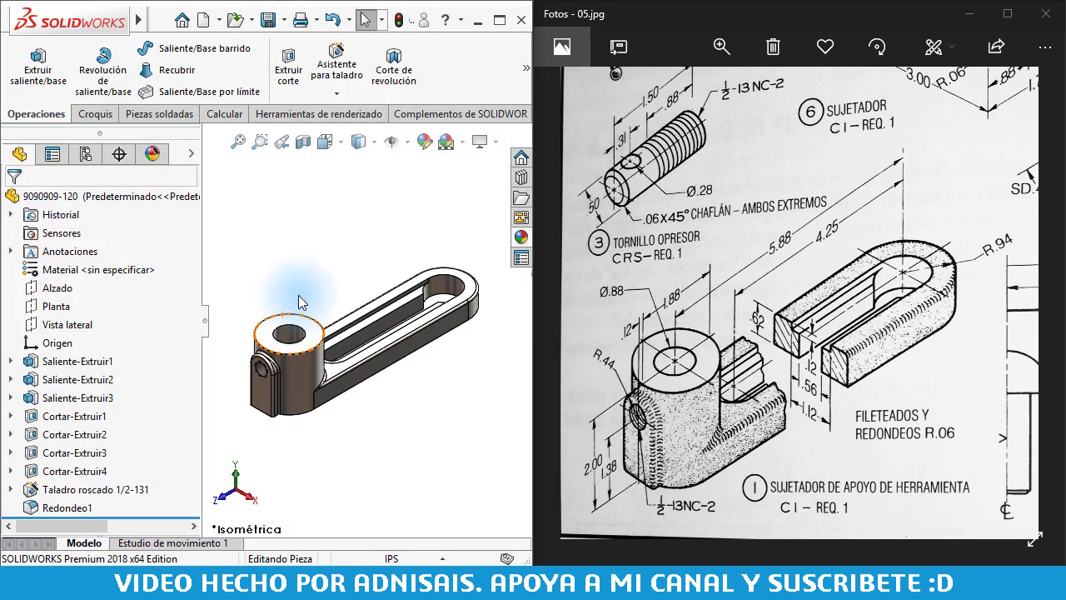
- Pan the reference photo to the tool-rest support drawing and start a new SOLIDWORKS document
mouse_move(941, 333)
left_mouse_down()
mouse_move(985, 362)
mouse_move(812, 339)
left_mouse_up()
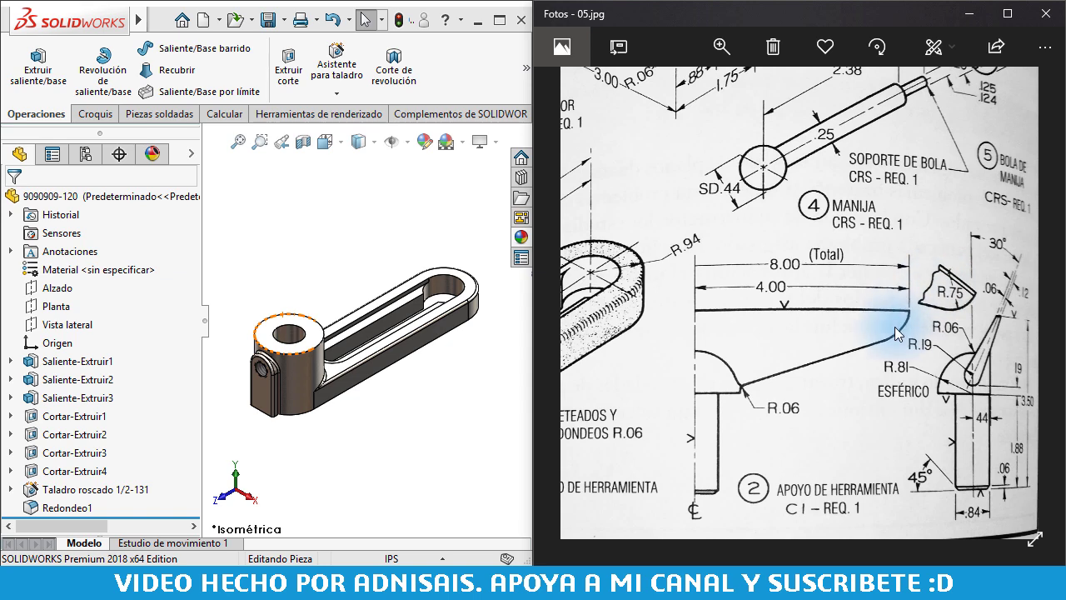
left_click(296, 242)
left_click(204, 20)
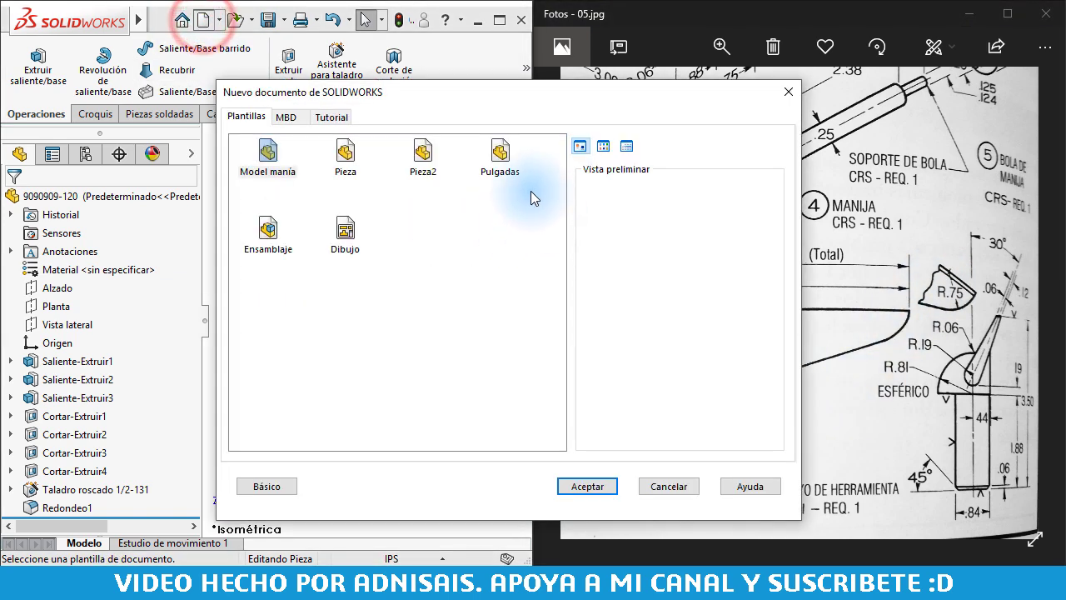
- Create new part Pieza7 from a part template and select the Vista lateral plane
double_click(508, 151)
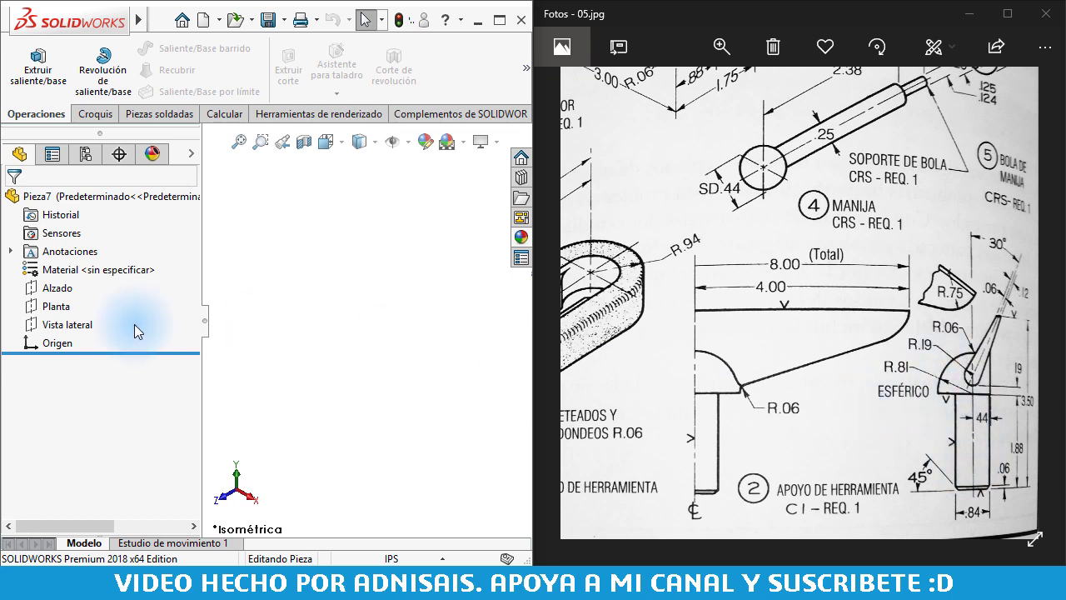
left_click(46, 326)
- Open a sketch on the side plane and draw a vertical construction centreline up from the origin
left_click(56, 304)
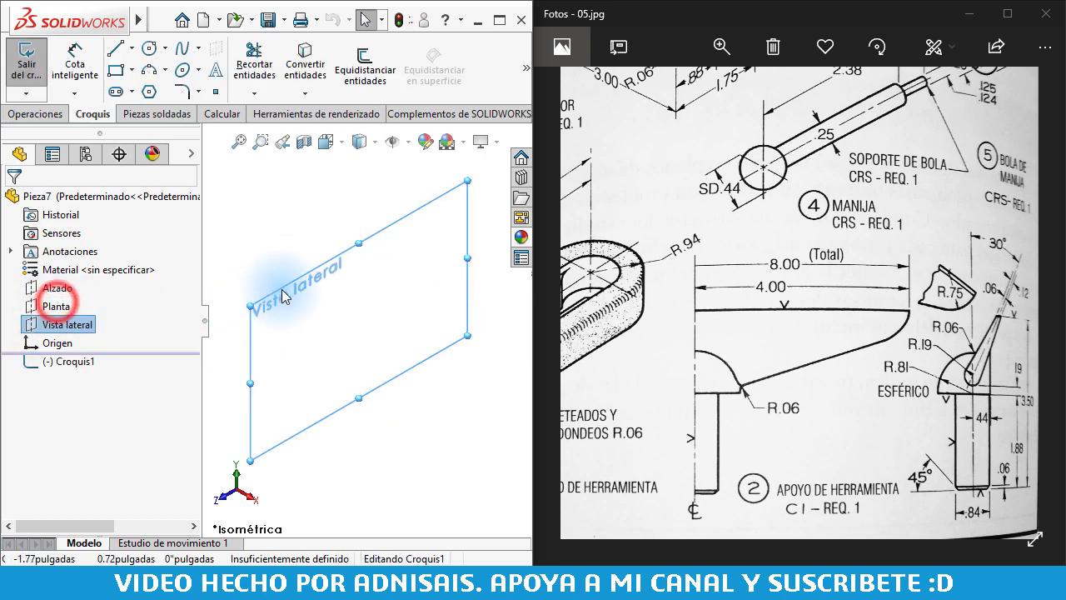
left_click(114, 50)
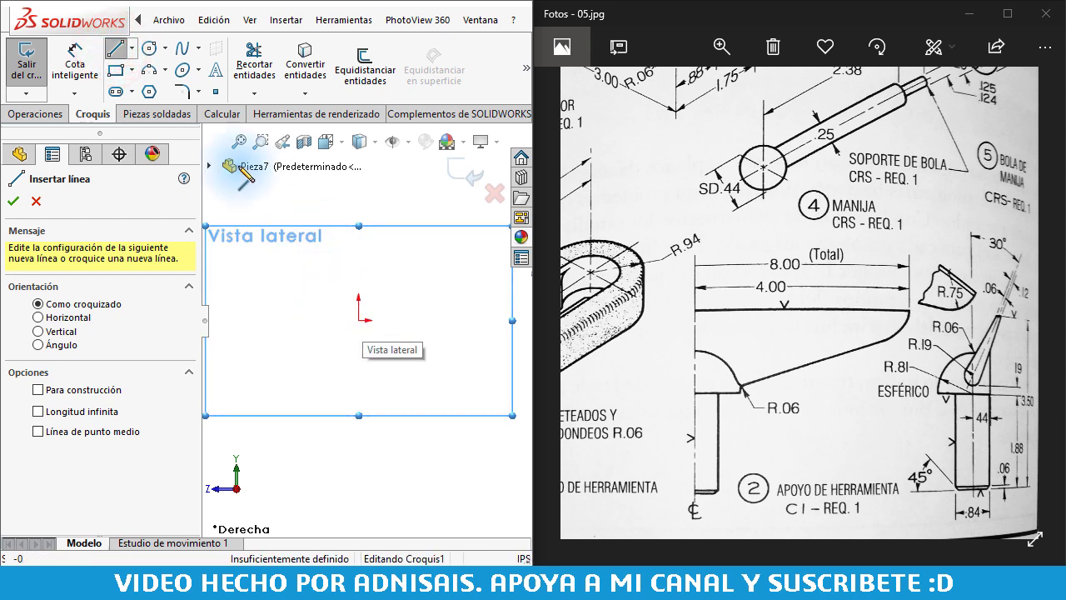
left_click(132, 48)
left_click(142, 89)
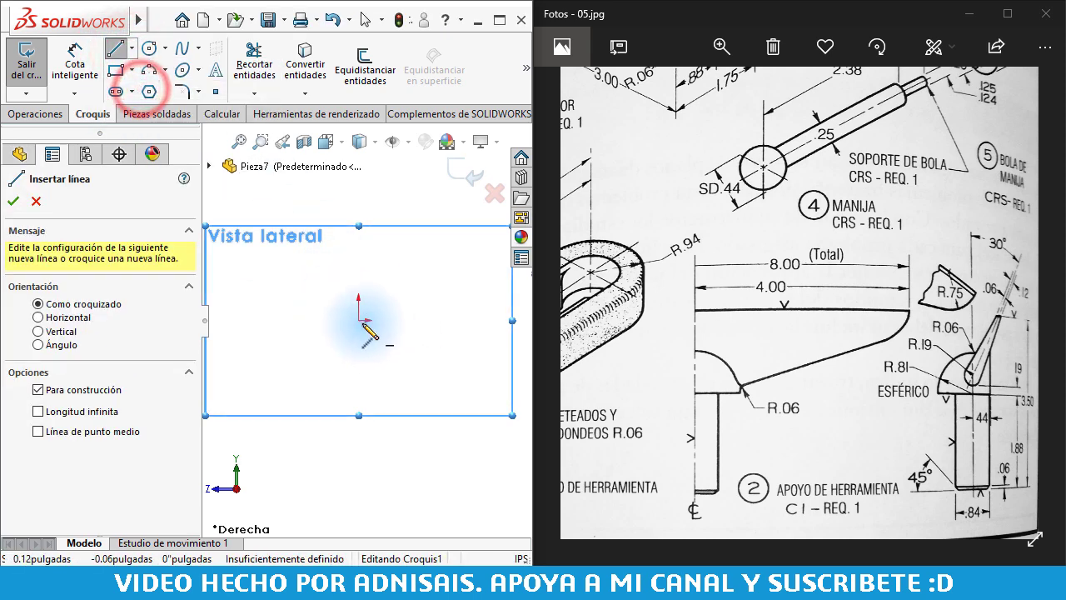
left_click(359, 318)
left_click(356, 179)
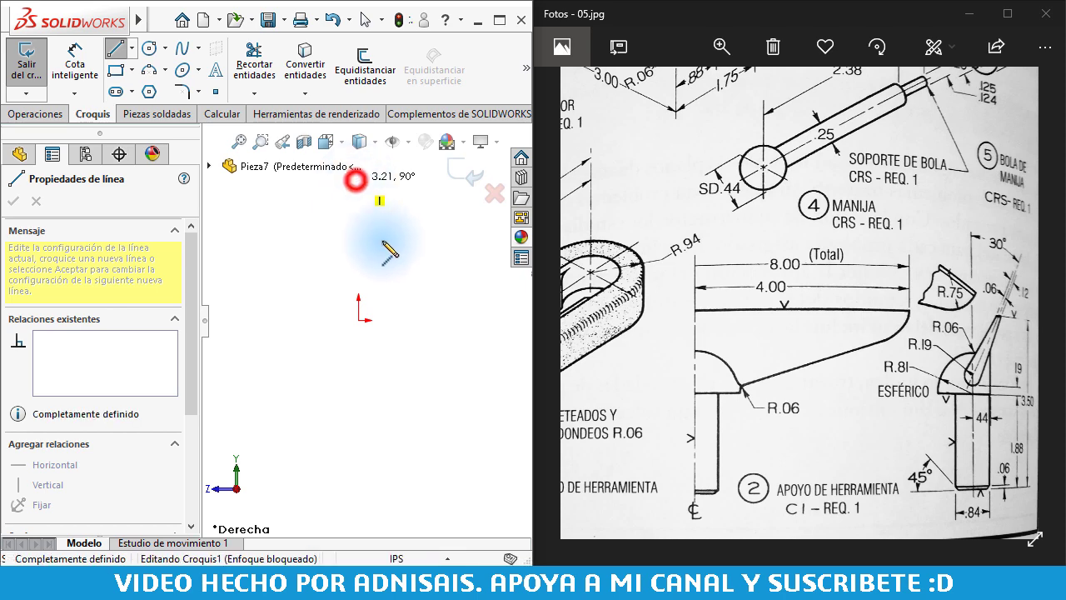
key("Escape")
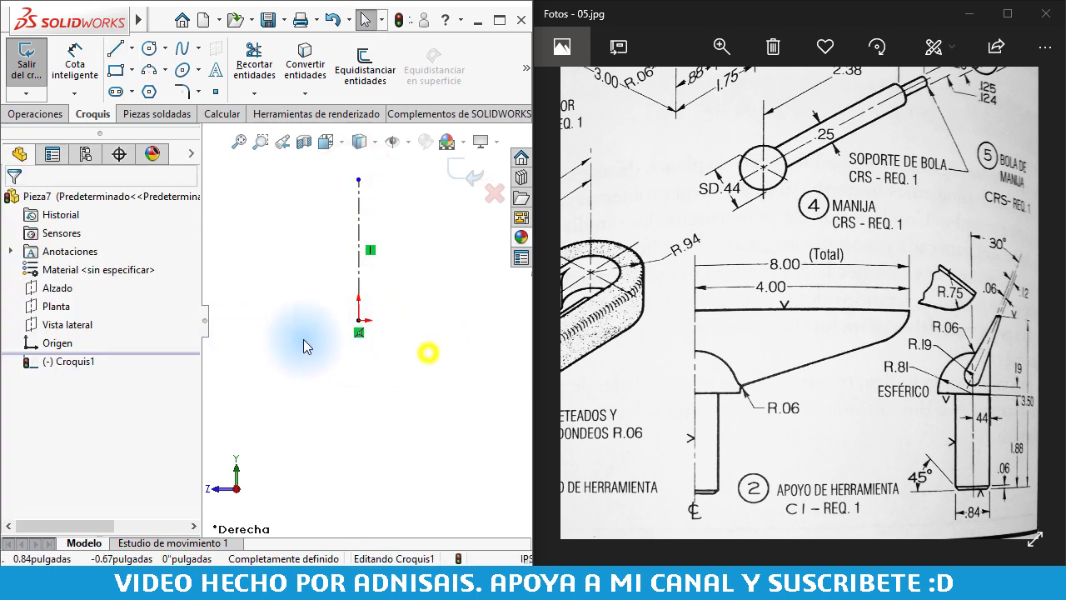
- Draw the horizontal bottom line, the vertical side line and an arc ending at the centreline top
key("l")
left_click(358, 319)
left_click(317, 319)
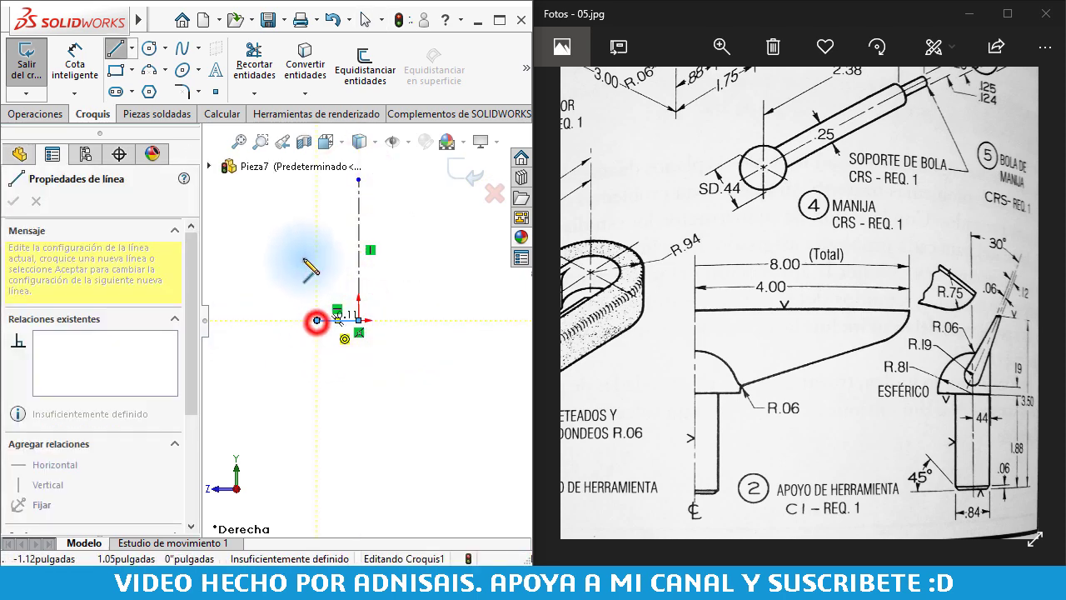
left_click(317, 237)
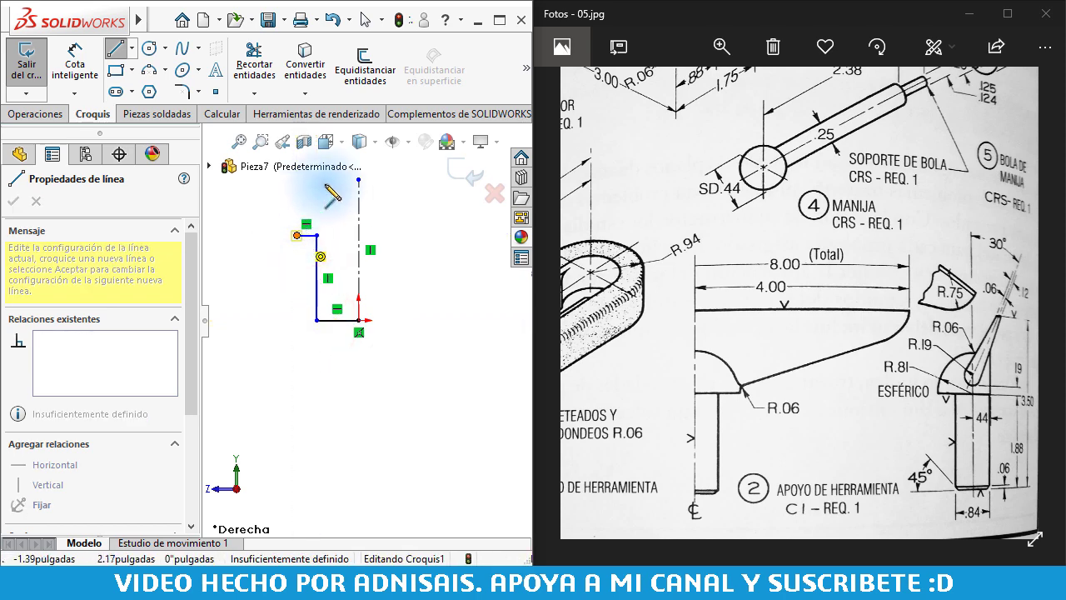
left_click(359, 180)
key("Escape")
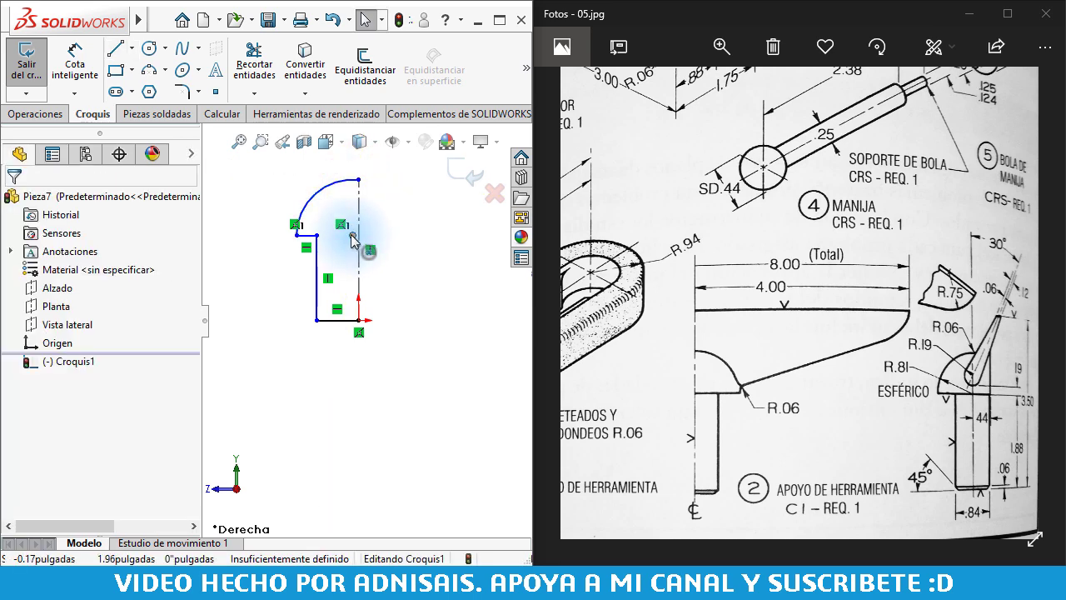
- Make the arc's centre point coincident with the centreline
left_click(353, 235)
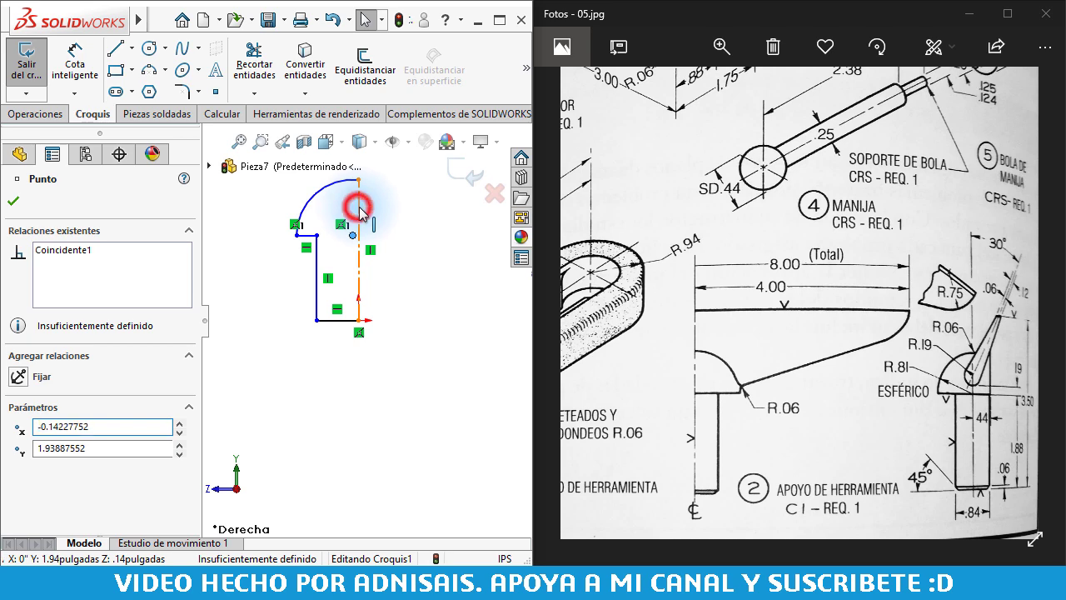
left_click(359, 210, "ctrl")
left_click(431, 135)
left_click(421, 292)
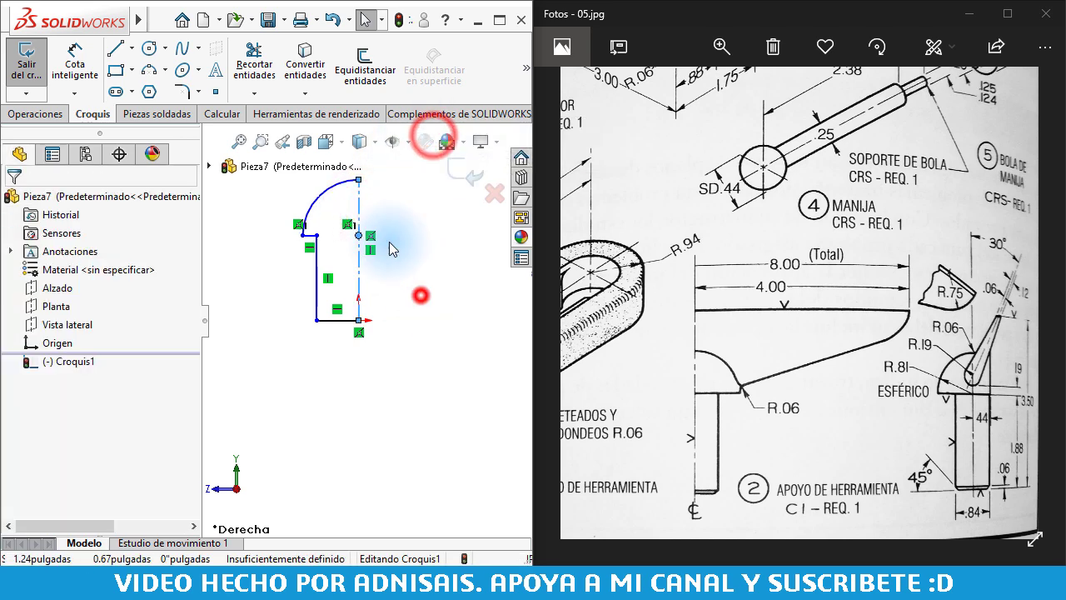
right_click_drag(329, 440, 344, 297)
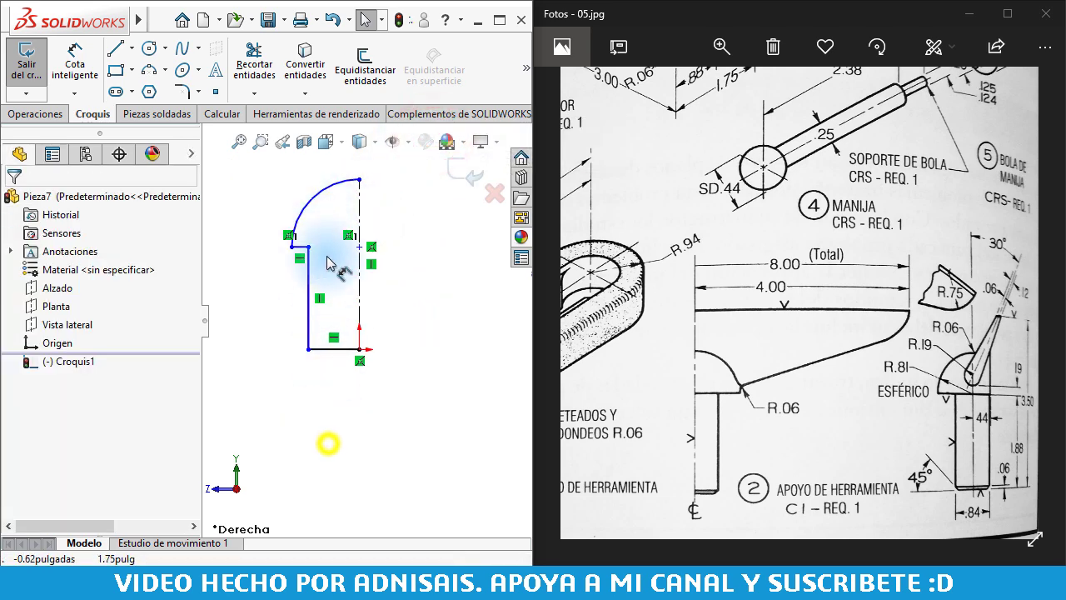
- Dimension the distance from the vertical side line to the centreline as .84, placed below
left_click(308, 304)
left_click(359, 321)
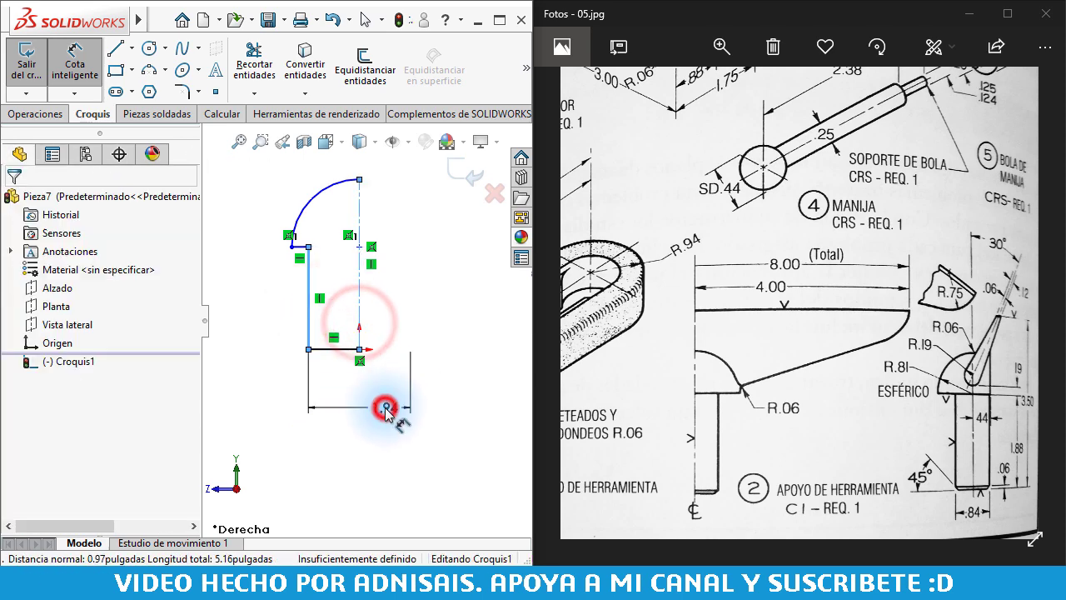
left_click(386, 408)
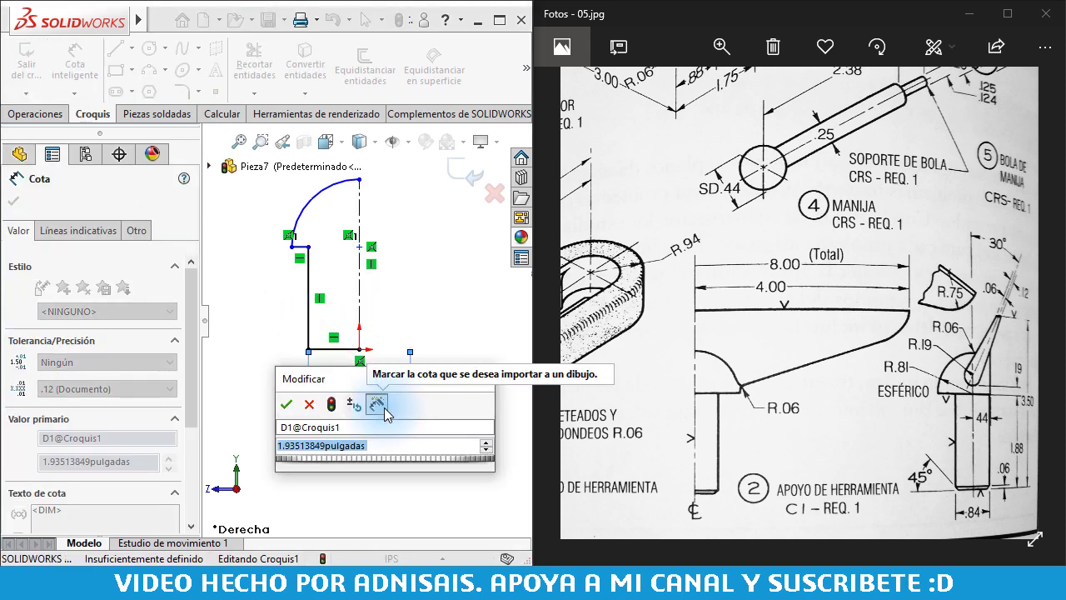
type(".84")
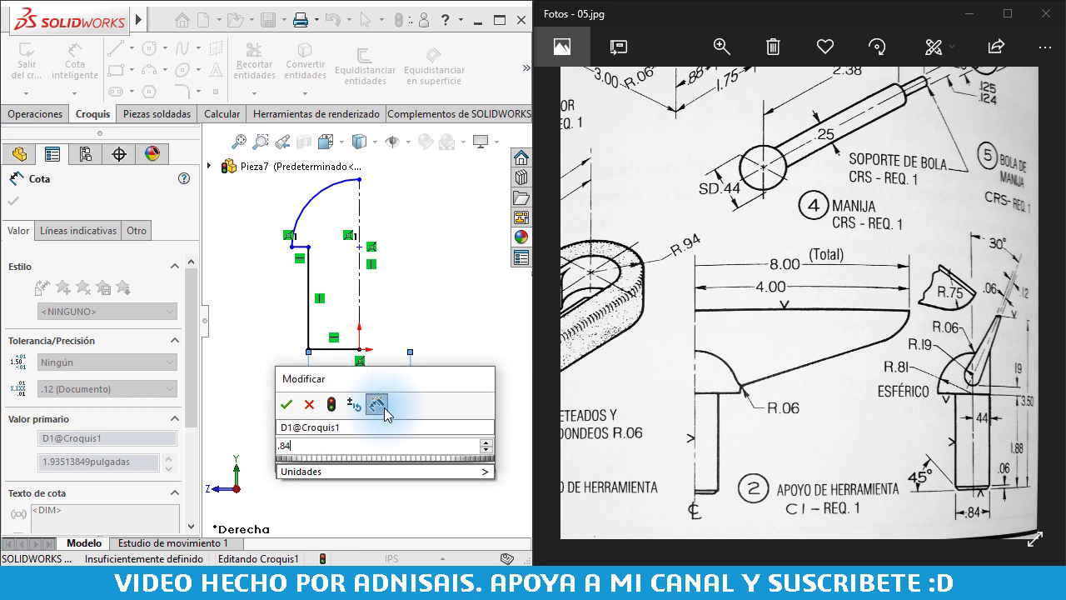
key("Return")
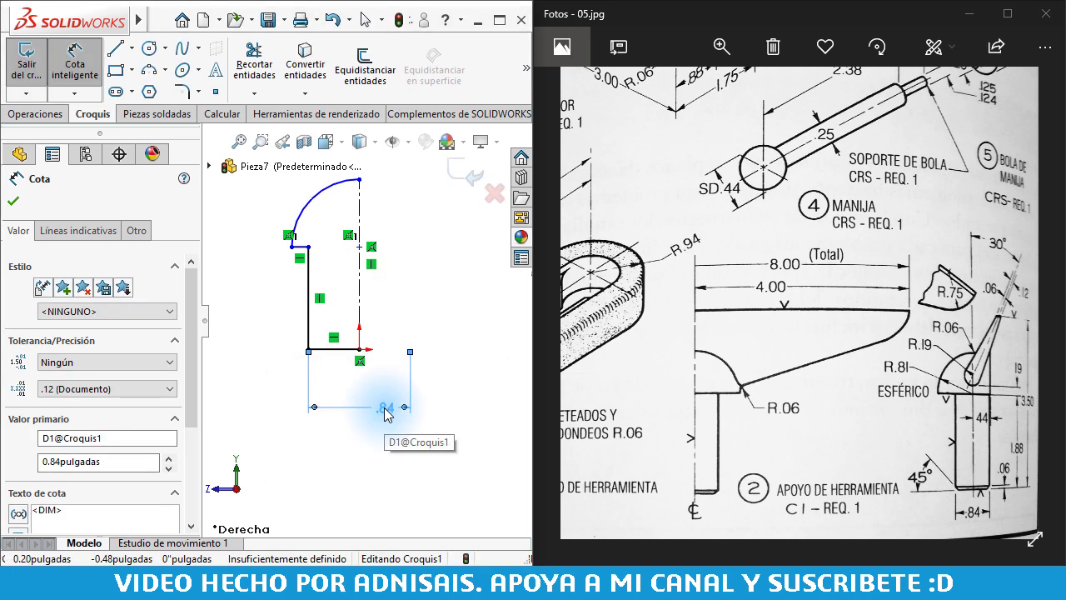
scroll(138, 454, "down", 2)
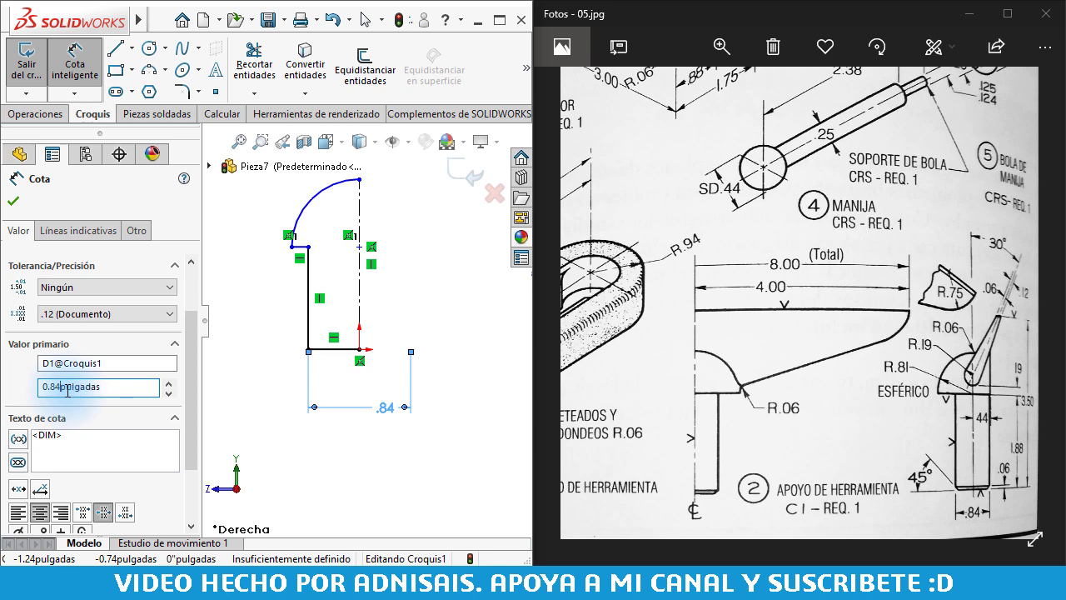
left_click(257, 320)
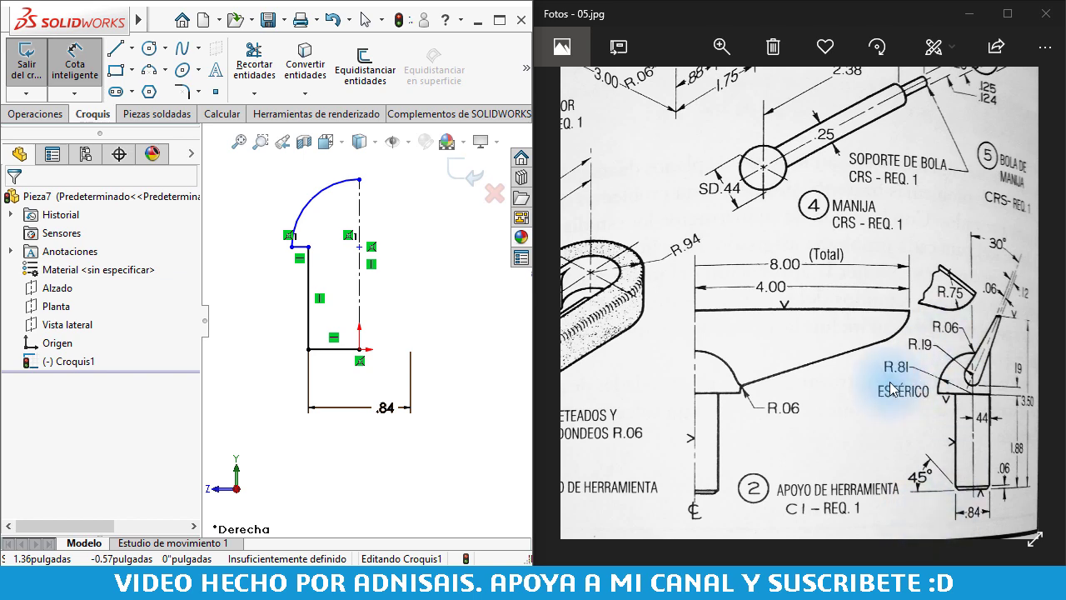
- Dimension the arc's radius as .81
left_click(308, 212)
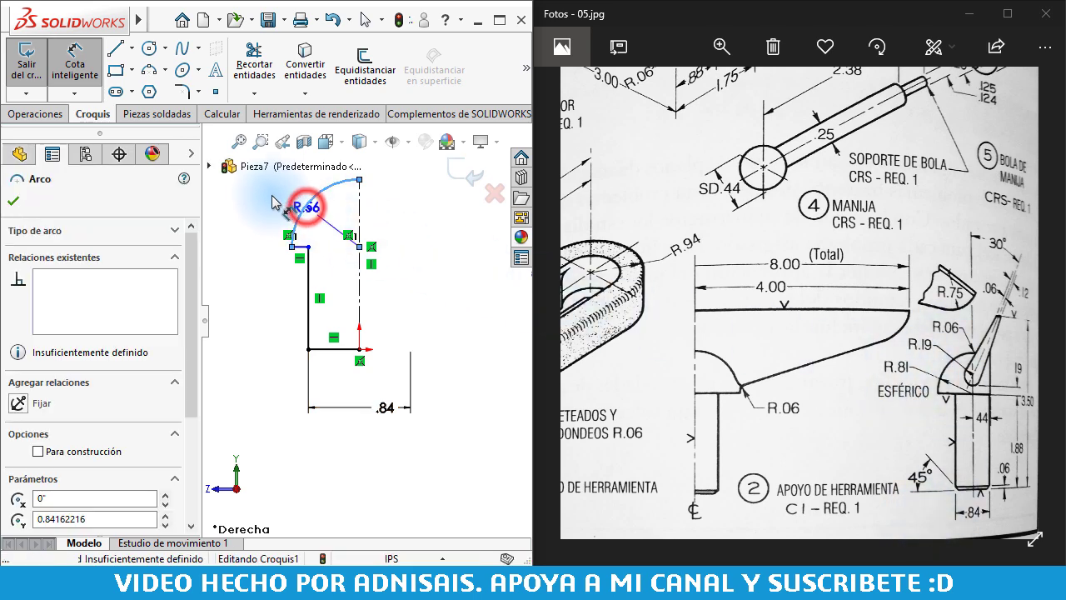
left_click(258, 196)
type("81")
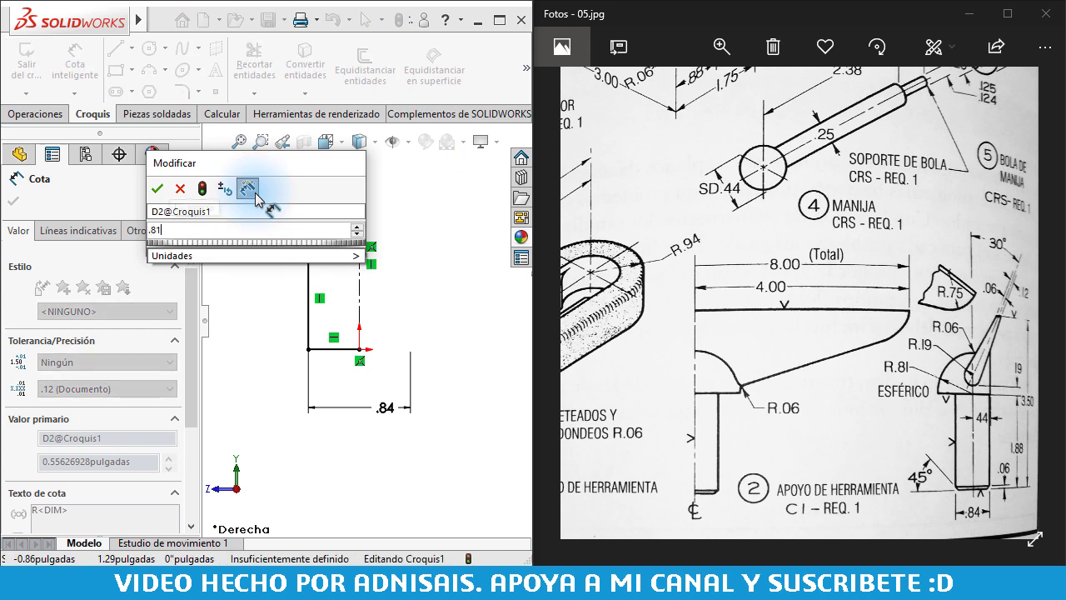
key("Return")
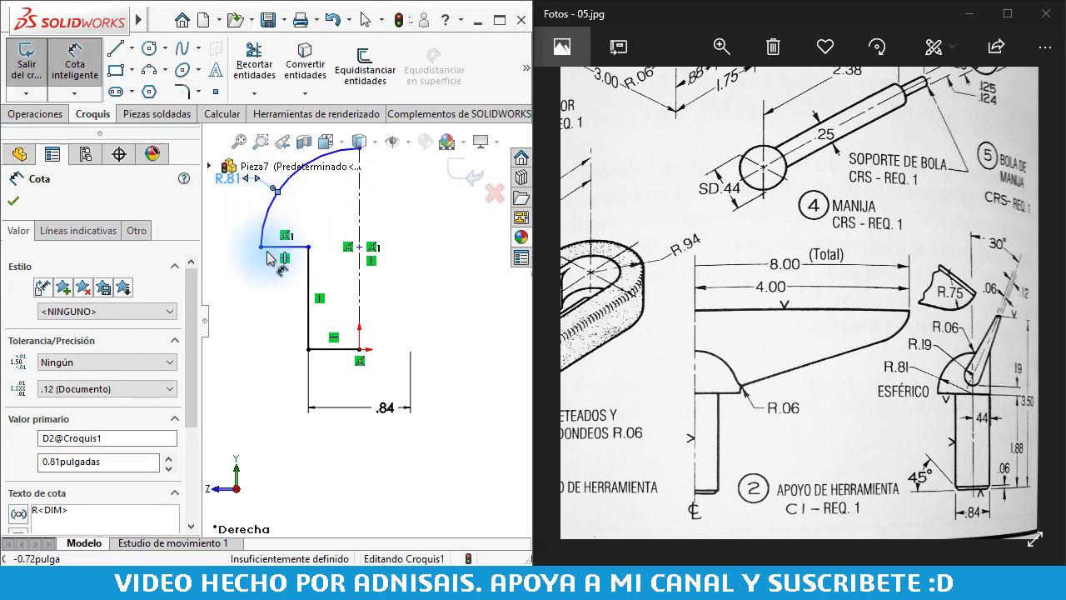
left_click_drag(189, 321, 185, 459)
- Turn the dual dimension display on, set its precision to none, then turn it off
left_click(13, 500)
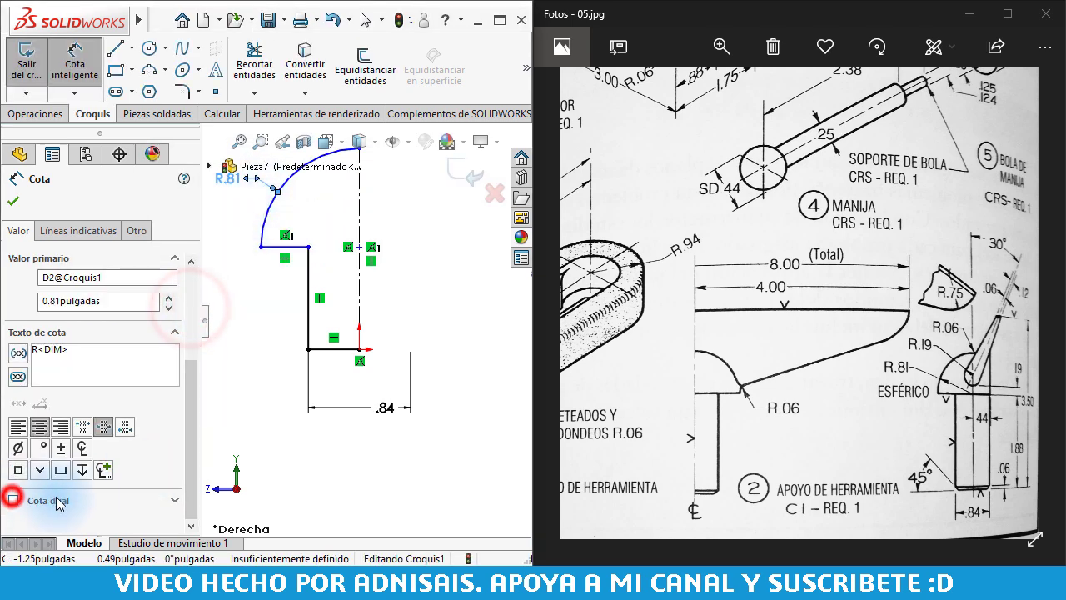
key("z")
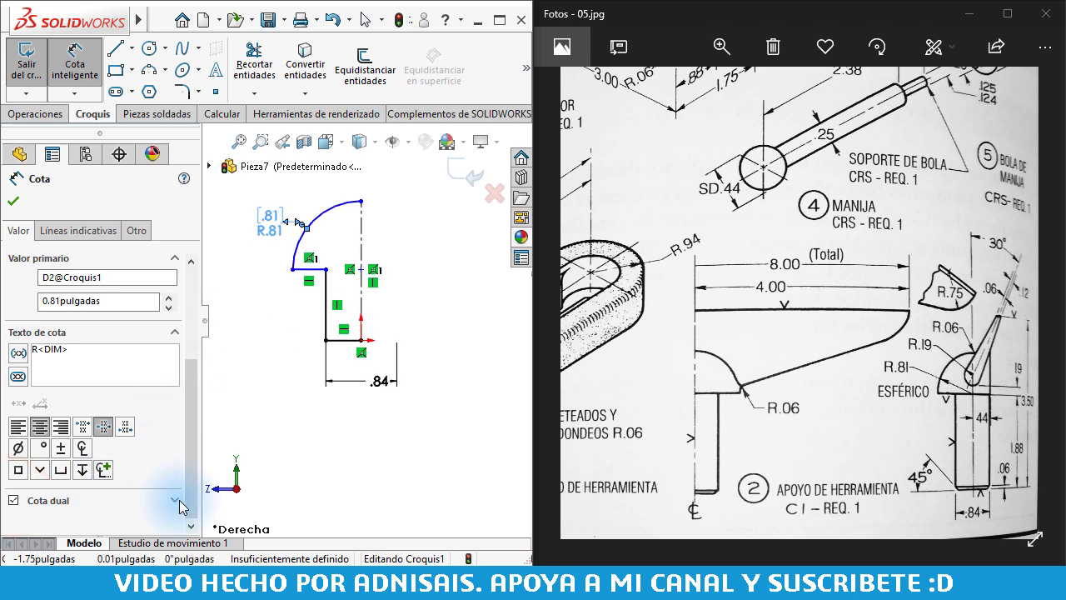
left_click(174, 500)
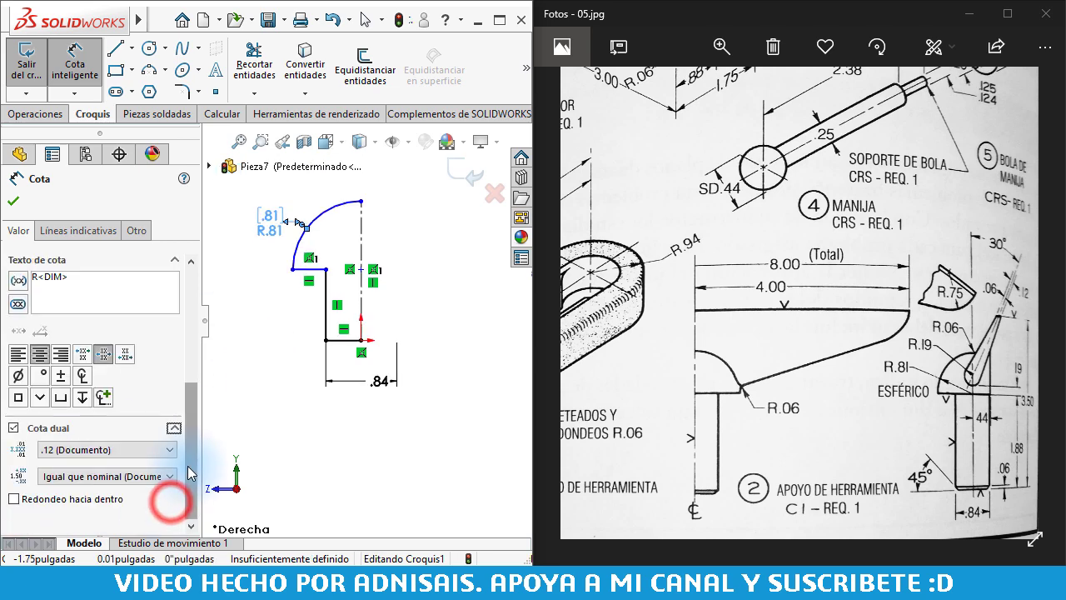
left_click(94, 446)
left_click(75, 464)
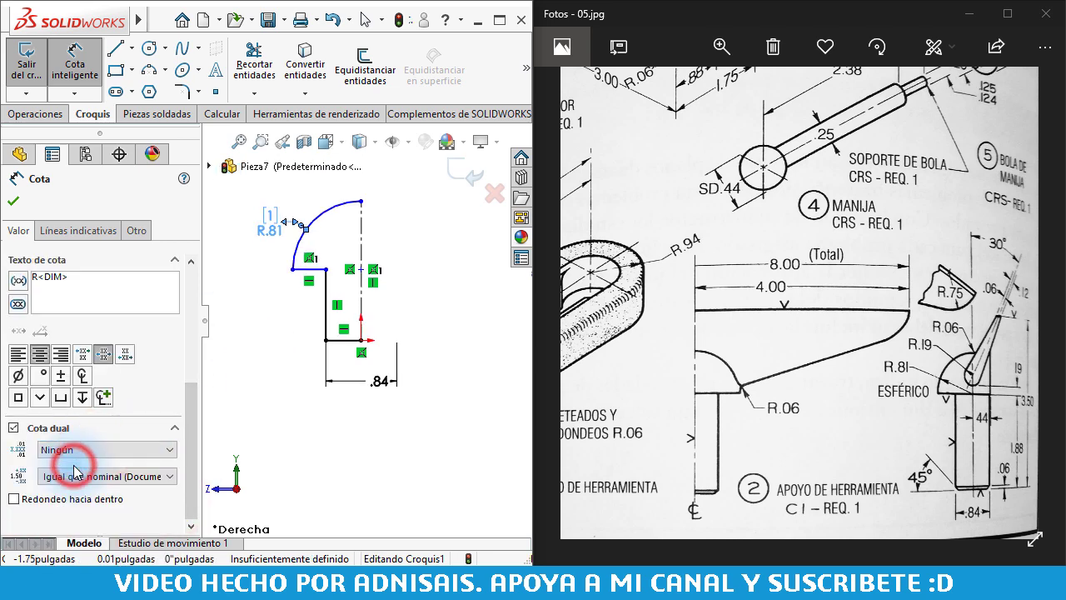
left_click(111, 477)
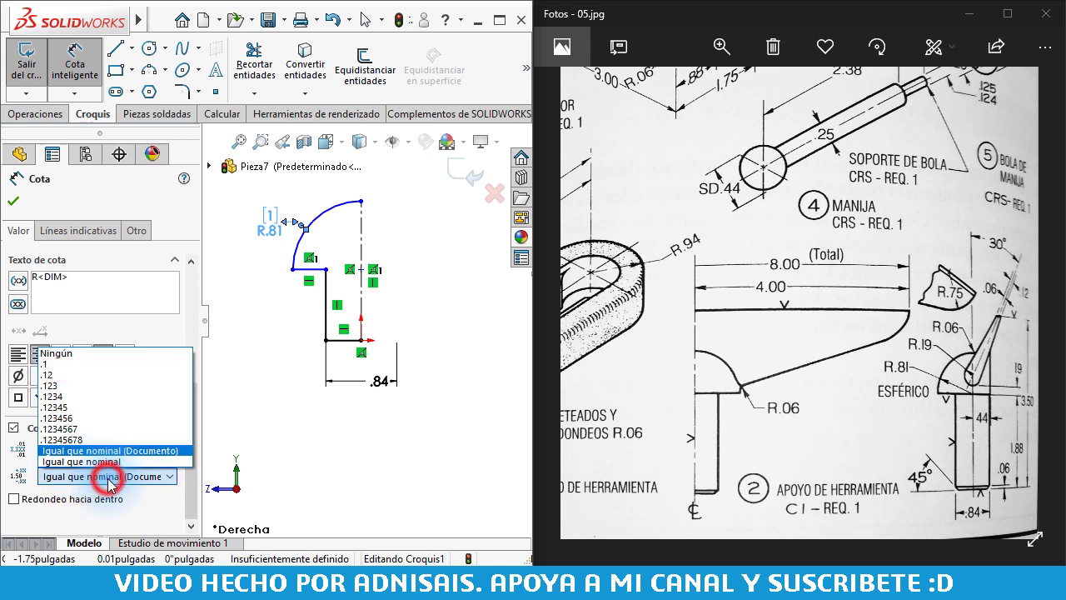
left_click(56, 476)
left_click(50, 449)
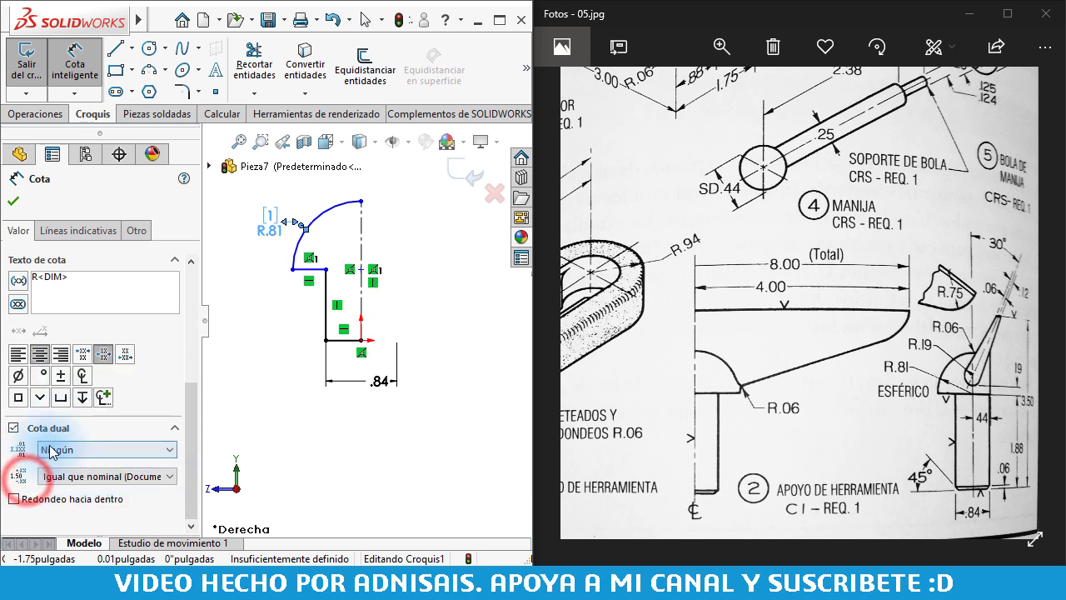
left_click(57, 464)
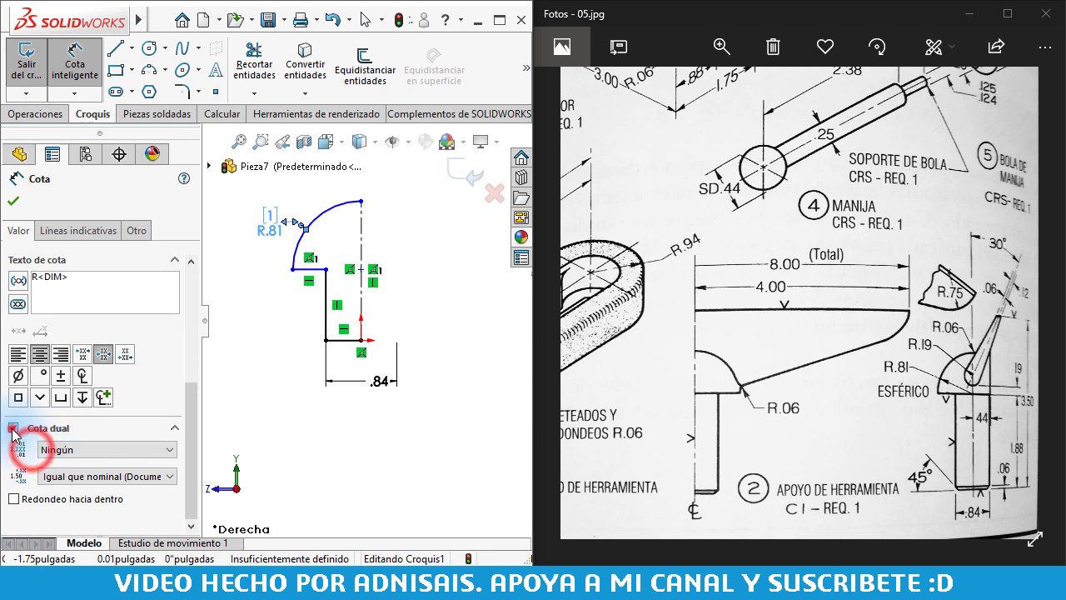
left_click(13, 427)
- Move the R.81 dimension label to the arc's upper left
left_click(258, 416)
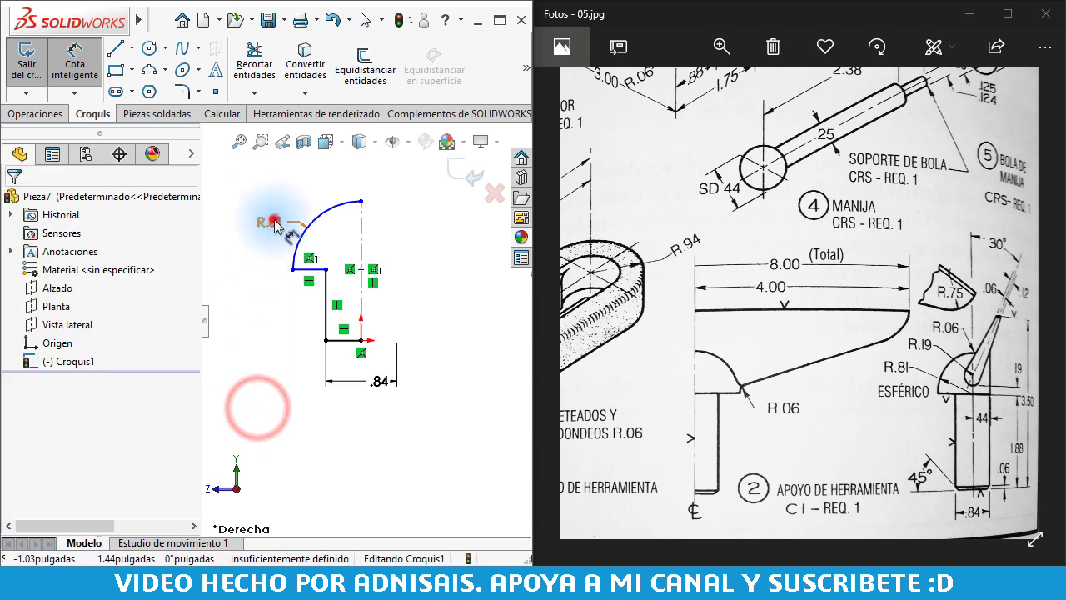
left_click_drag(275, 221, 243, 220)
left_click(256, 394)
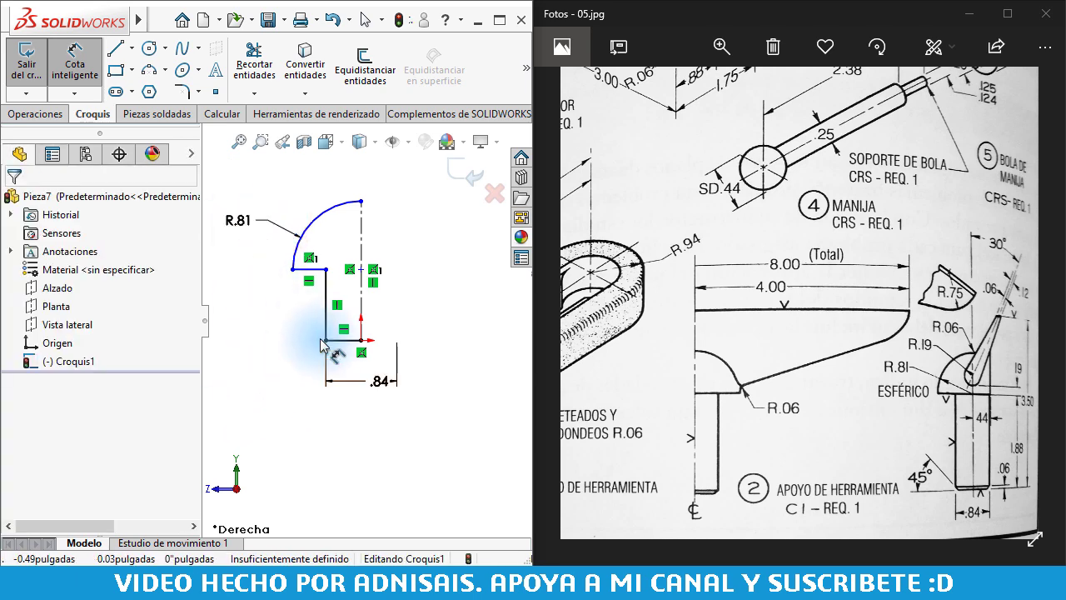
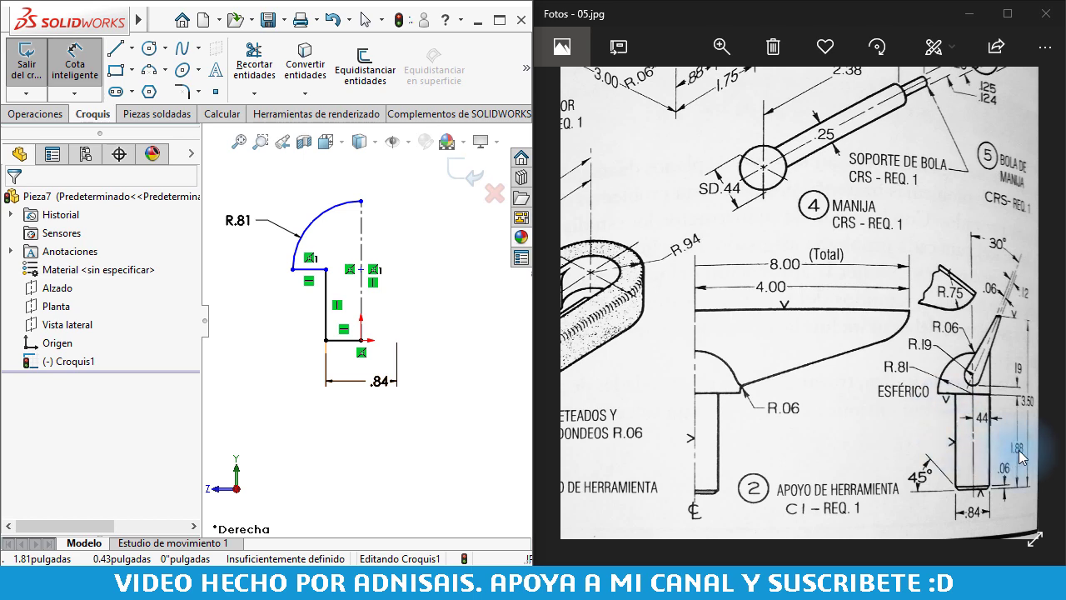
- Dimension the pin shaft's vertical edge to 1 7/8" (1.87)
left_click(324, 286)
left_click(239, 300)
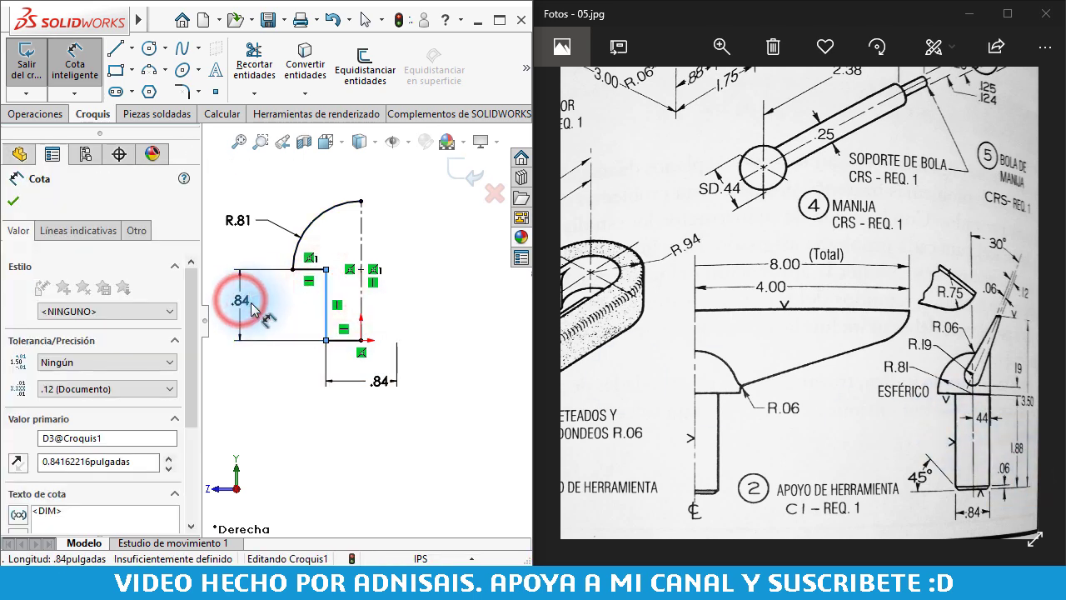
type(".1.")
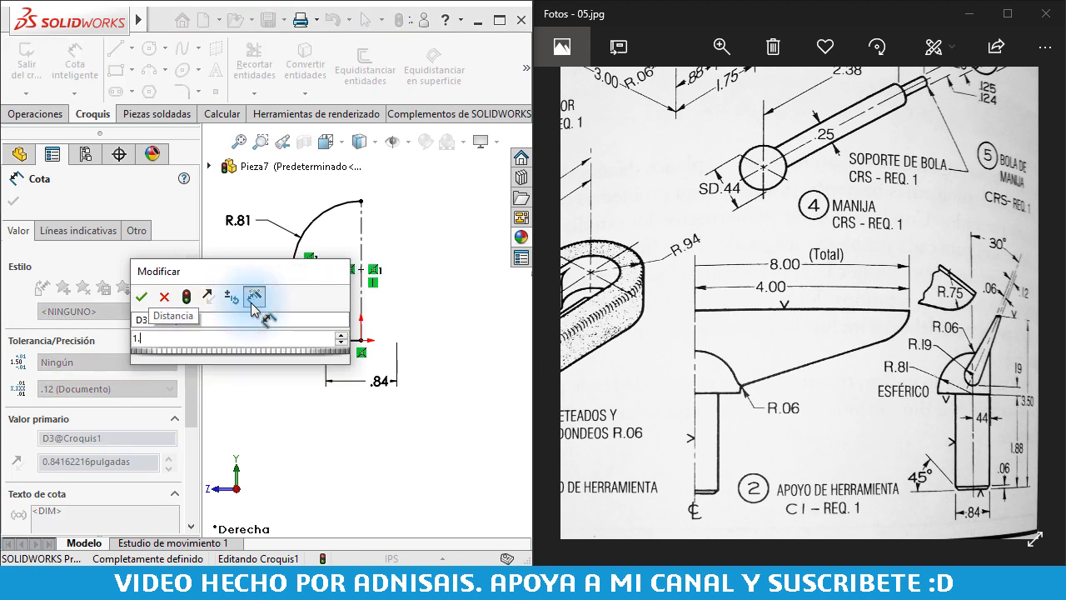
type("875")
key("Return")
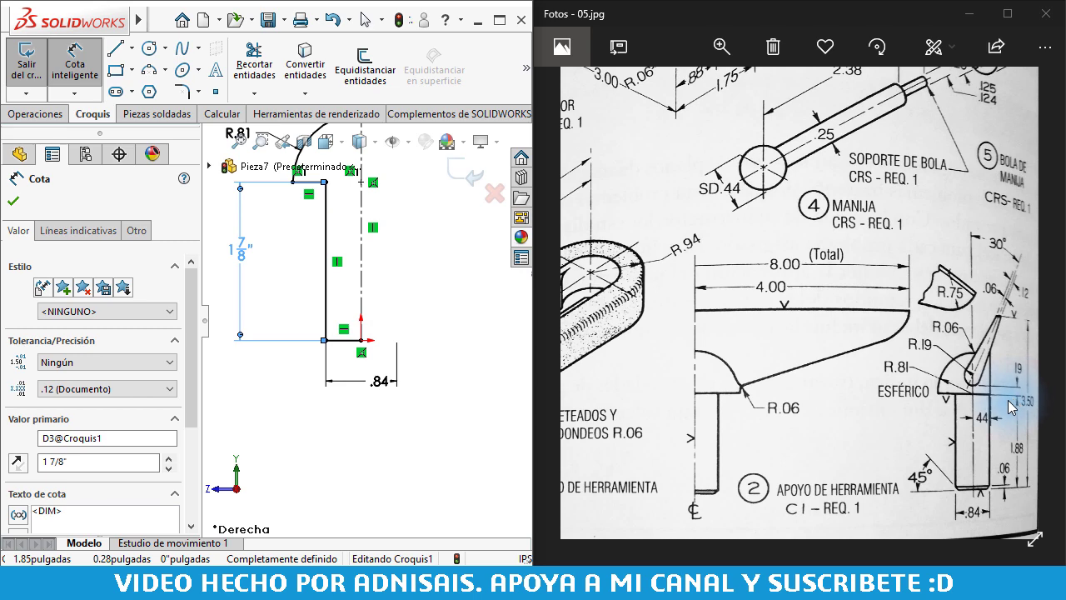
scroll(358, 275, "up", 2)
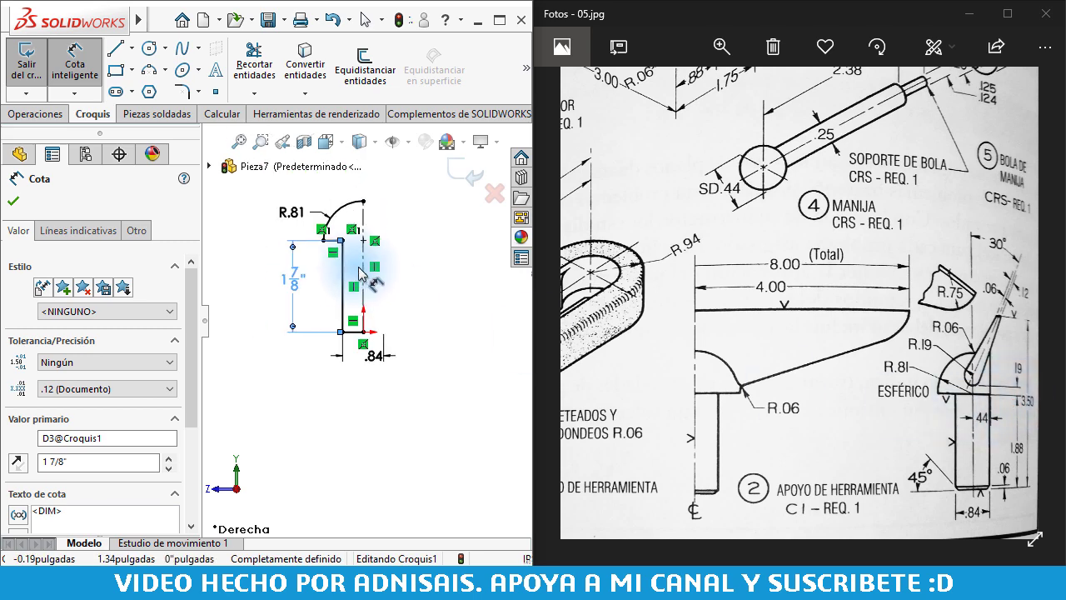
left_click(414, 313)
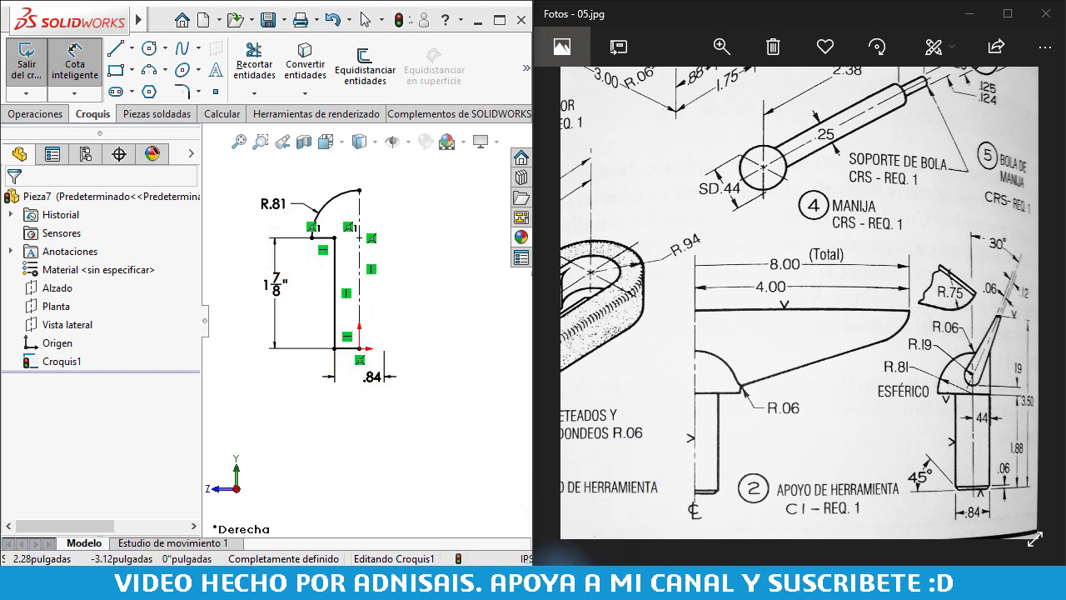
left_click(987, 529)
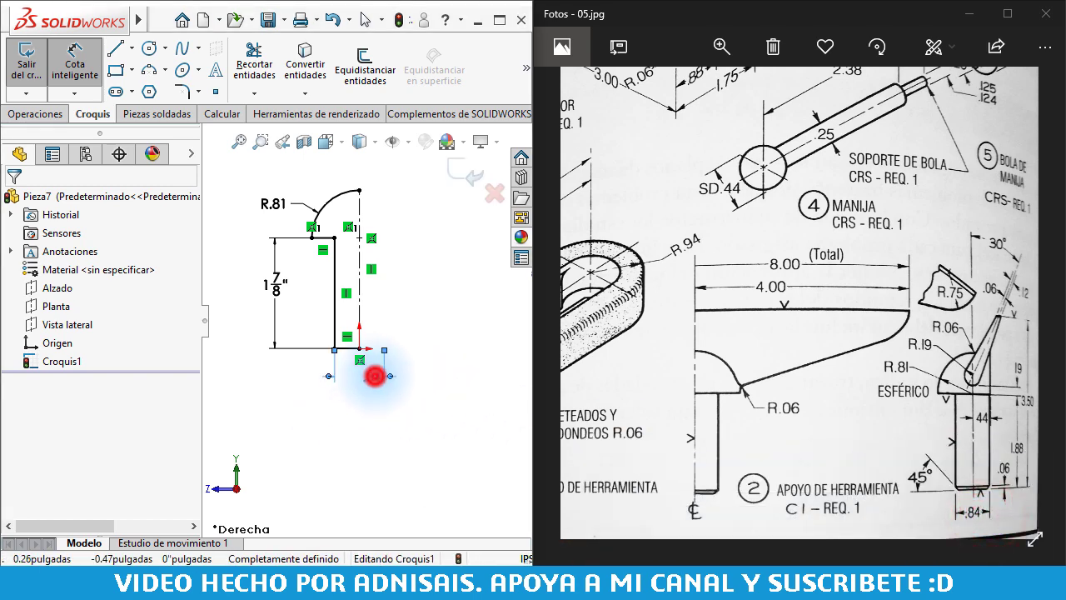
- Add a 27/32" base width dimension and change the R.81 head radius to 13/16"
left_click(375, 376)
type("27/")
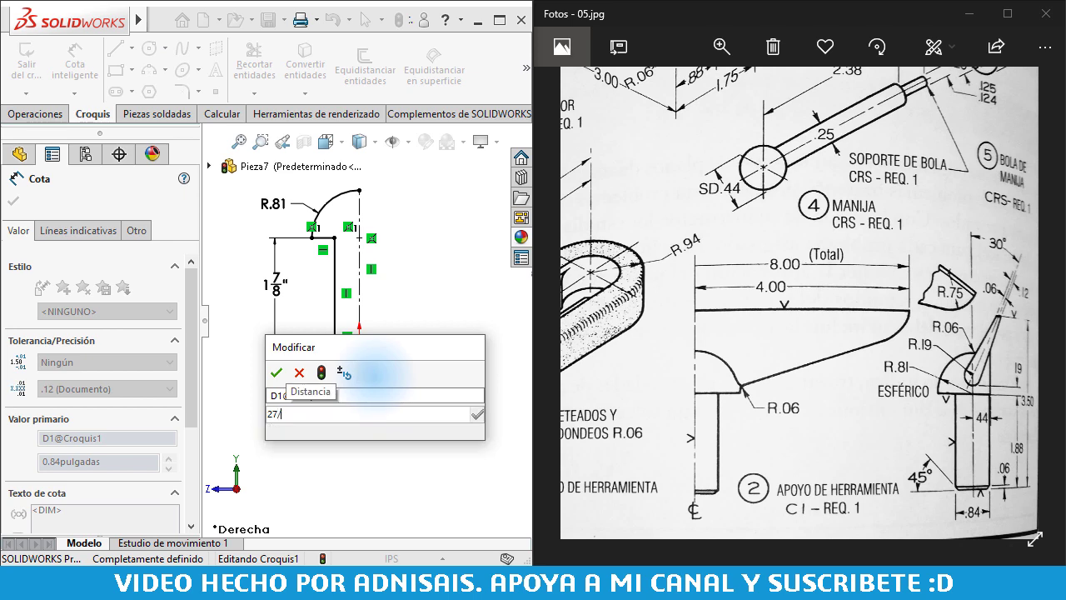
type("32")
key("Return")
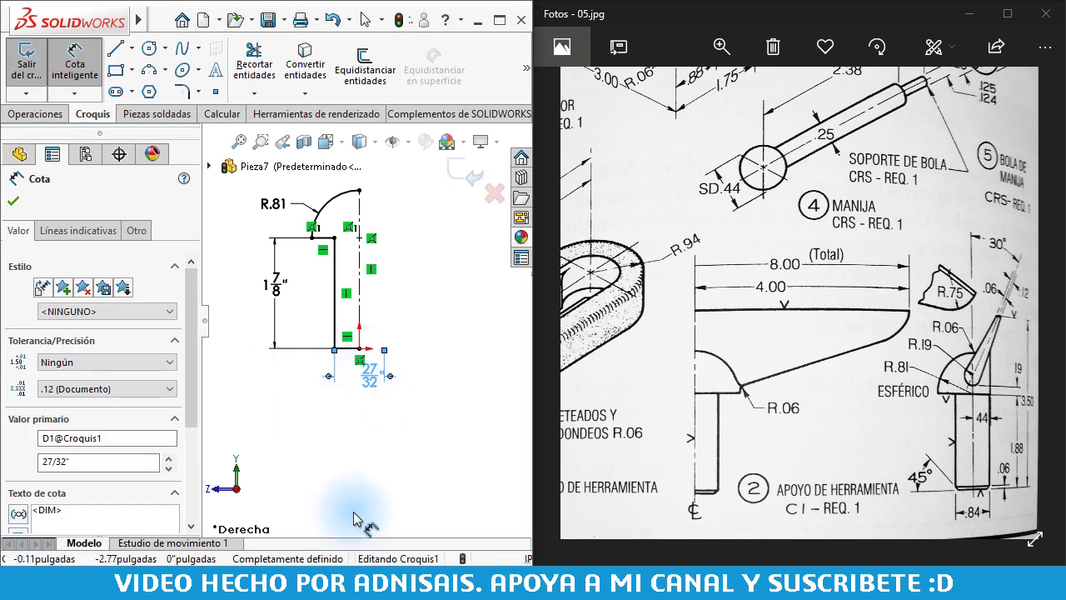
left_click(272, 204)
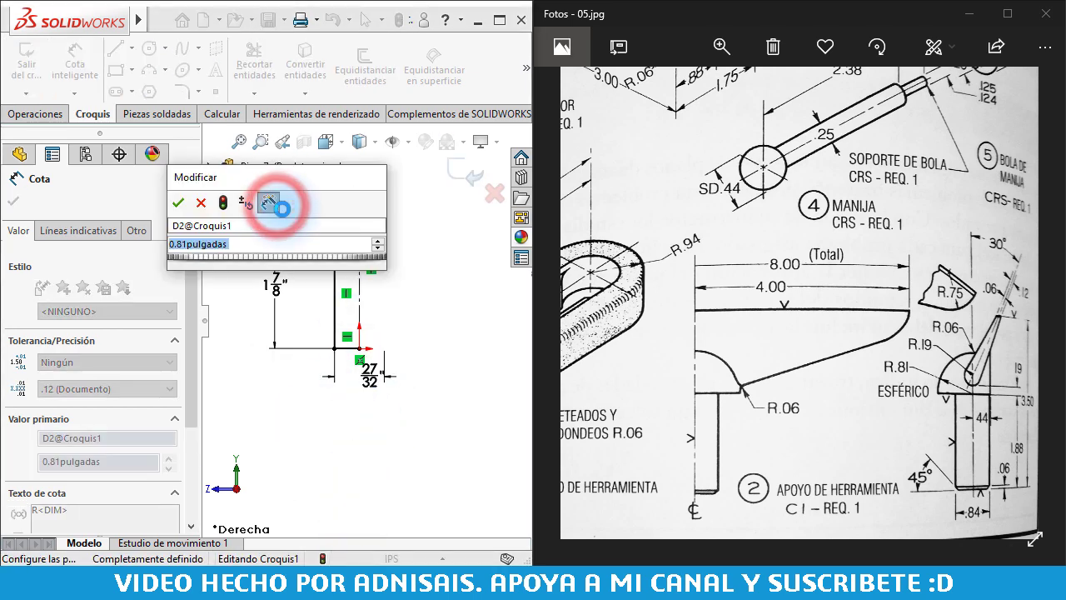
type("13/16")
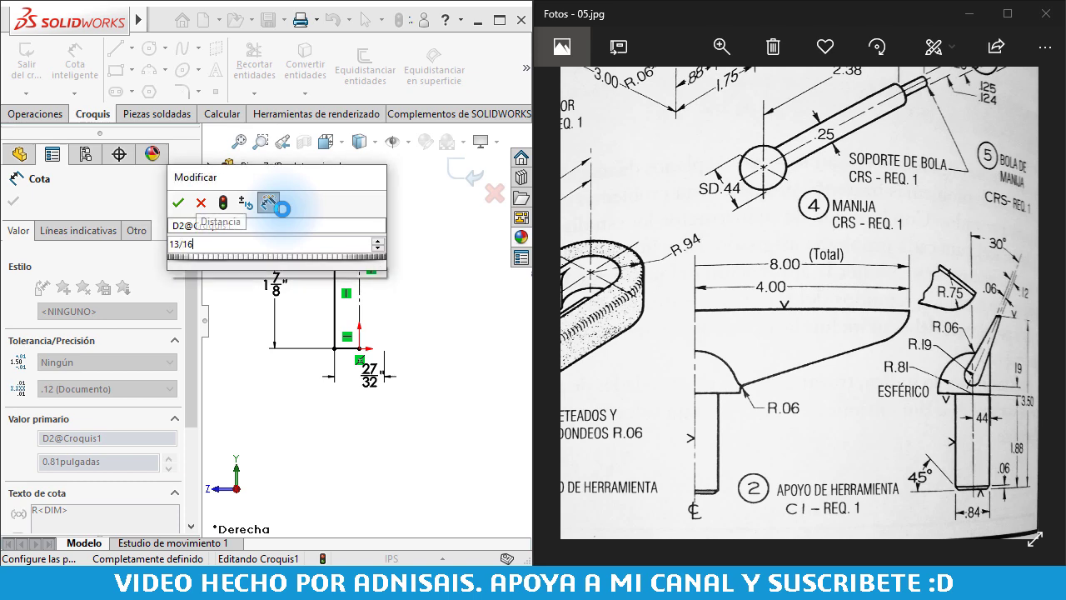
key("Return")
left_click(410, 248)
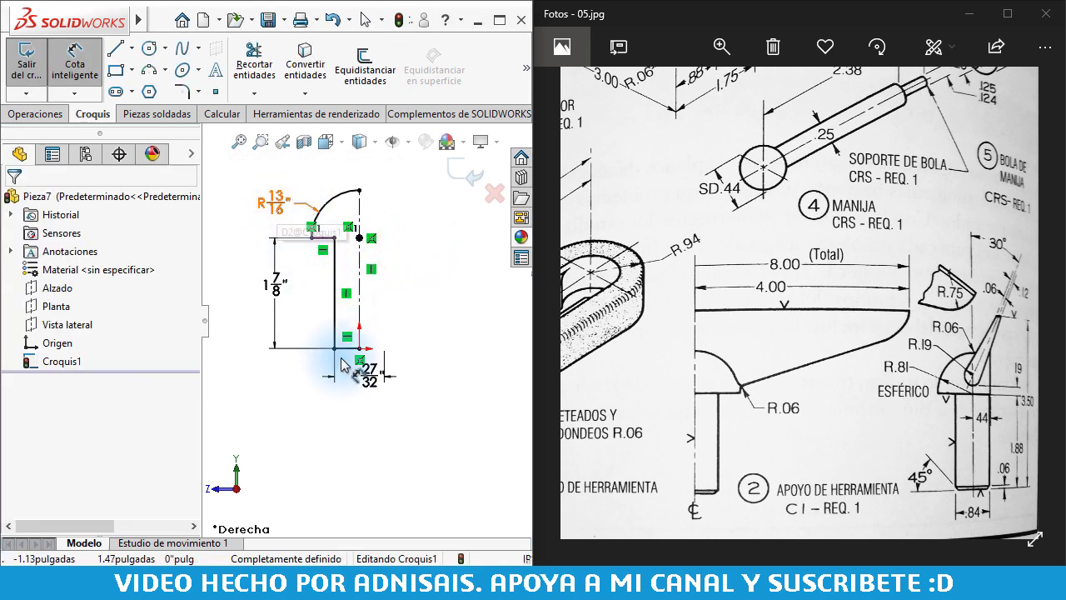
- Revolve the pin profile into the solid Revolución1, agreeing to close the sketch
left_click(43, 117)
left_click(102, 68)
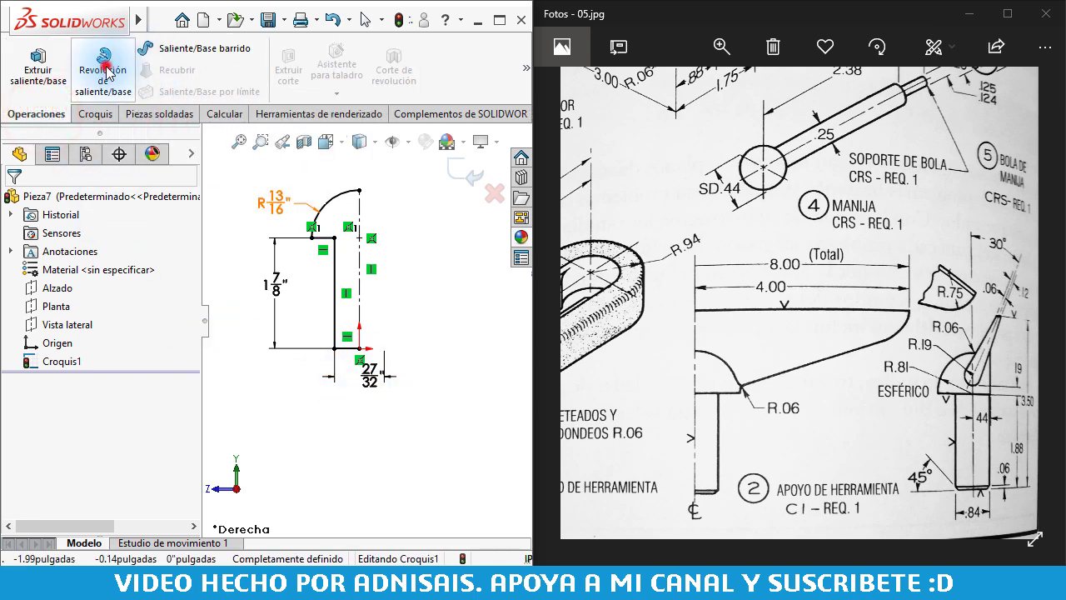
left_click(570, 297)
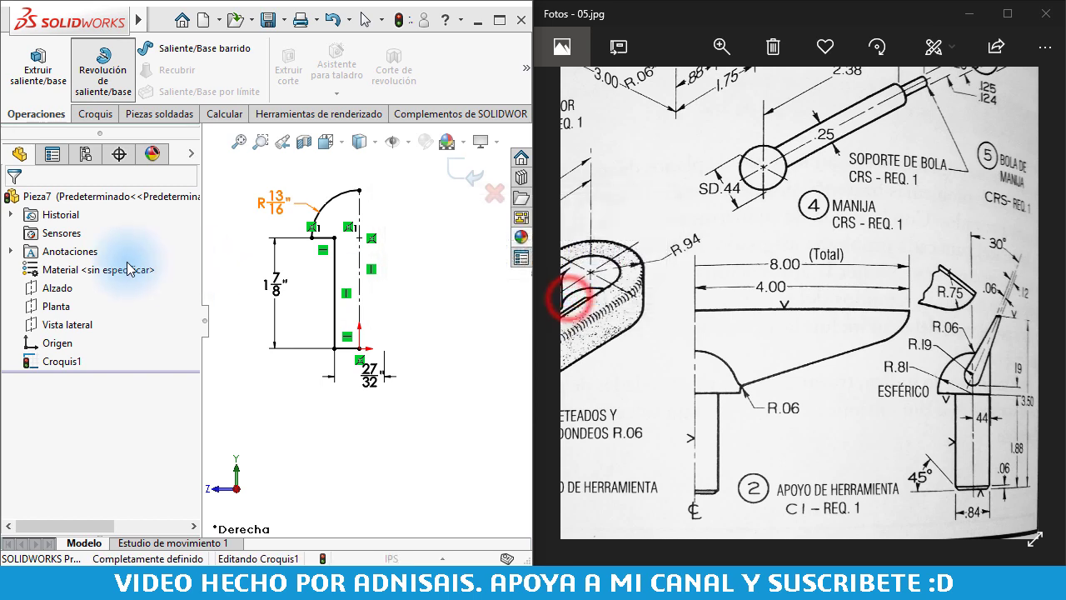
left_click(14, 200)
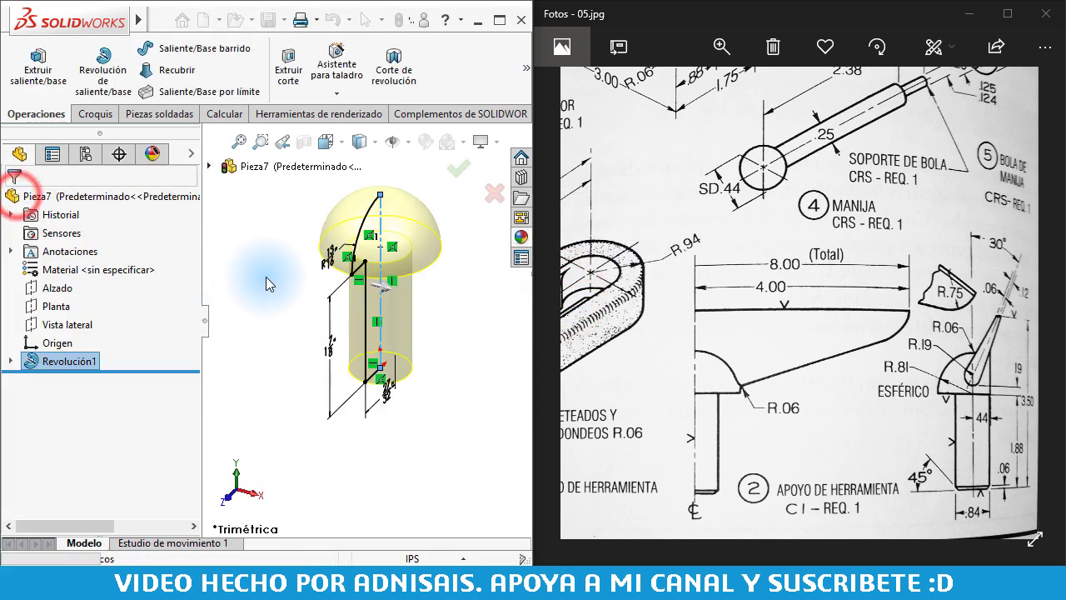
mouse_move(288, 271)
middle_mouse_down()
mouse_move(481, 288)
mouse_move(417, 271)
mouse_move(412, 283)
mouse_move(411, 253)
mouse_move(404, 294)
mouse_move(414, 305)
mouse_move(380, 305)
middle_mouse_up()
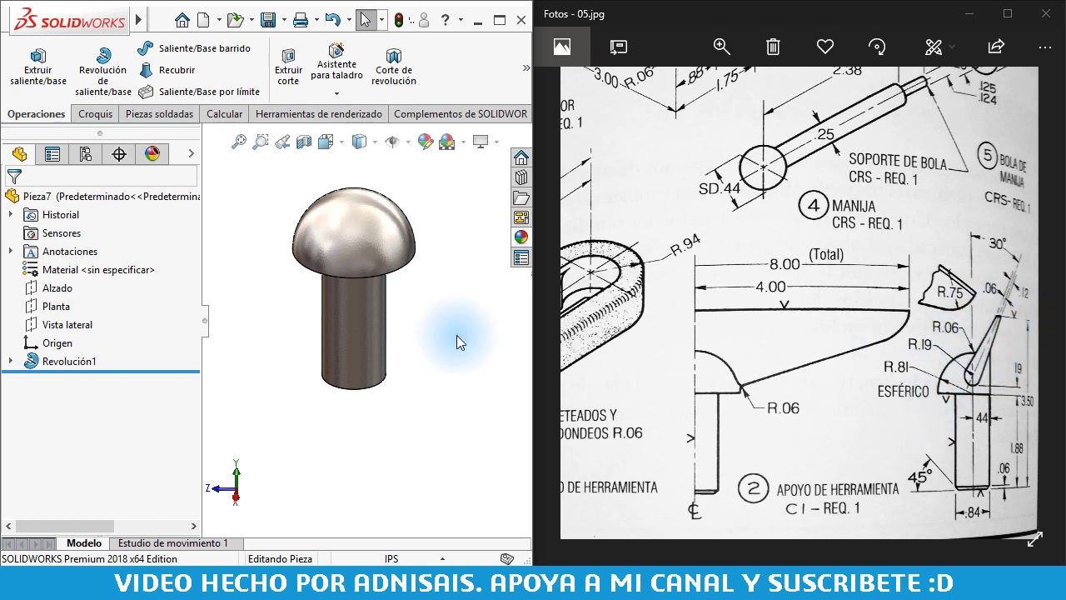
- Open a new sketch, Croquis2, on the Vista lateral plane in isometric view
left_click(46, 287)
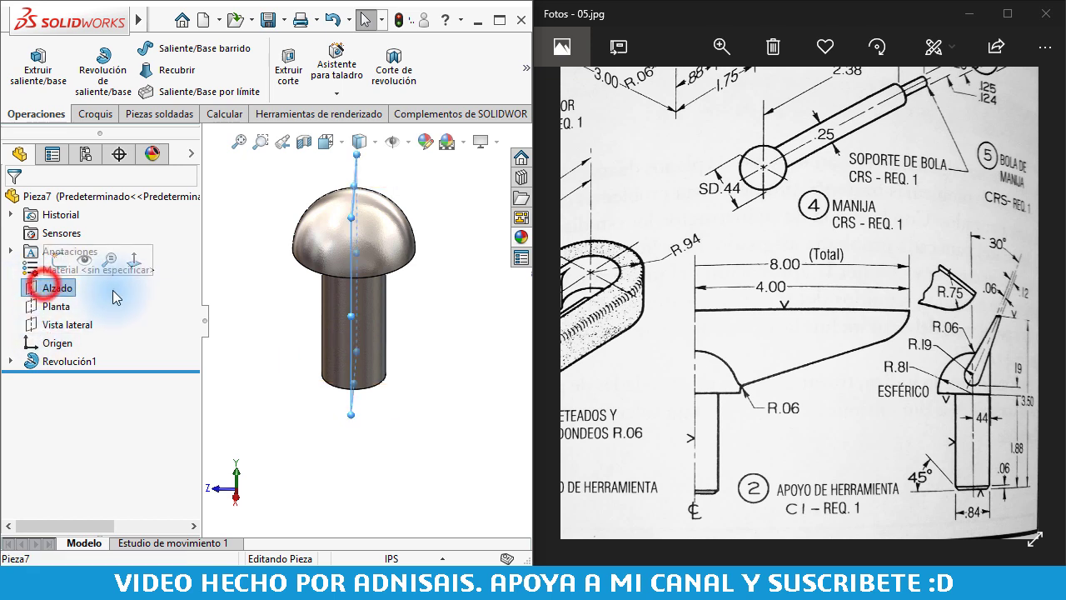
left_click(264, 362)
key("ctrl+7")
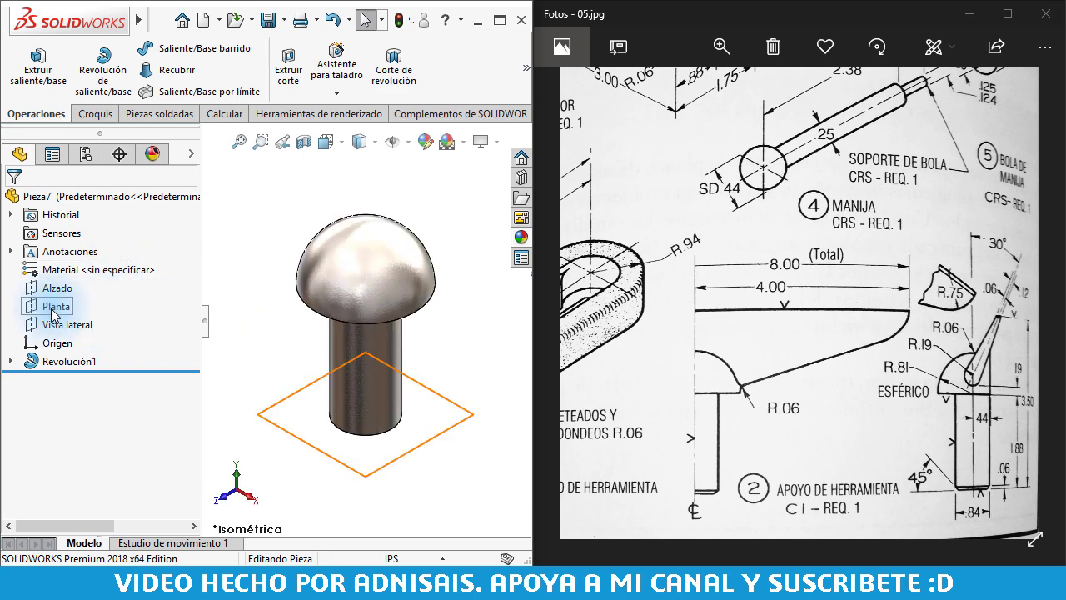
left_click(62, 324)
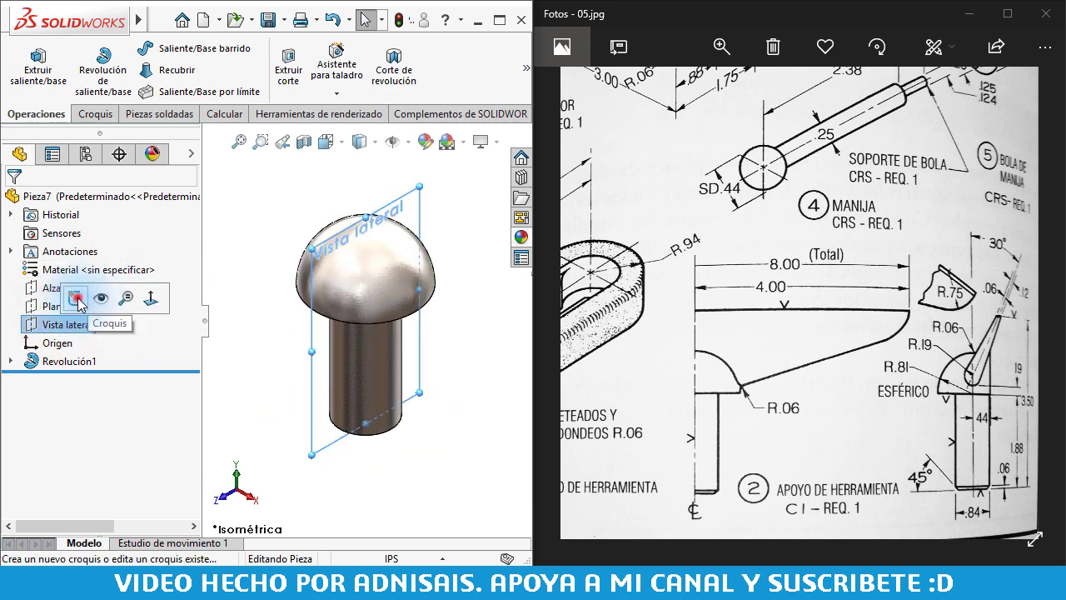
left_click(76, 298)
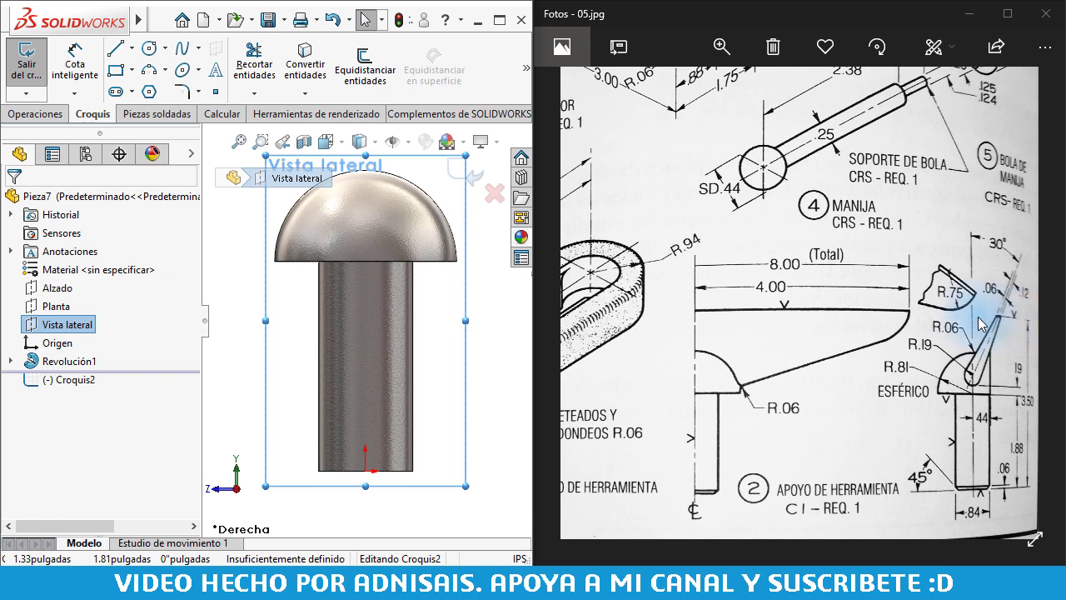
- Scroll-zoom in and out of the 05.jpg reference drawing in Fotos
scroll(1004, 332, "up", 1)
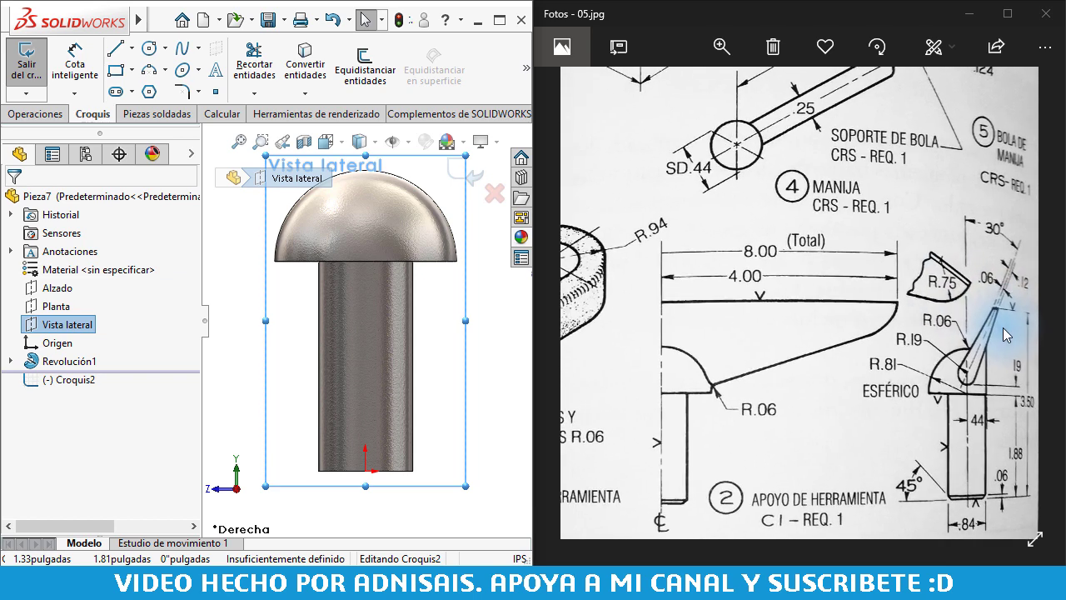
scroll(1003, 309, "up", 1)
scroll(983, 286, "up", 1)
scroll(981, 271, "up", 1)
scroll(966, 242, "up", 1)
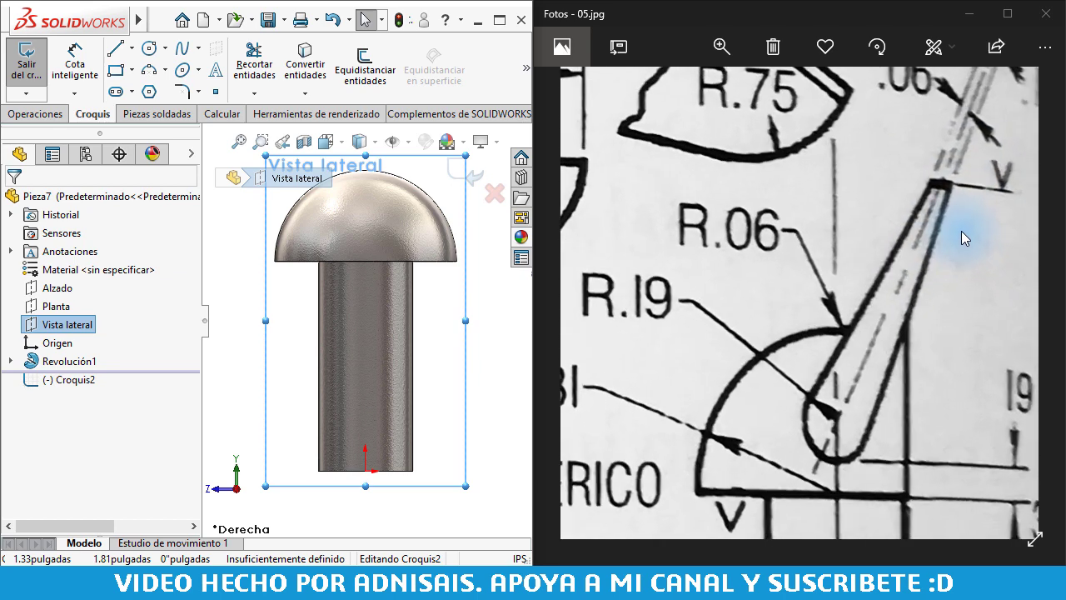
scroll(943, 213, "up", 1)
scroll(941, 170, "up", 1)
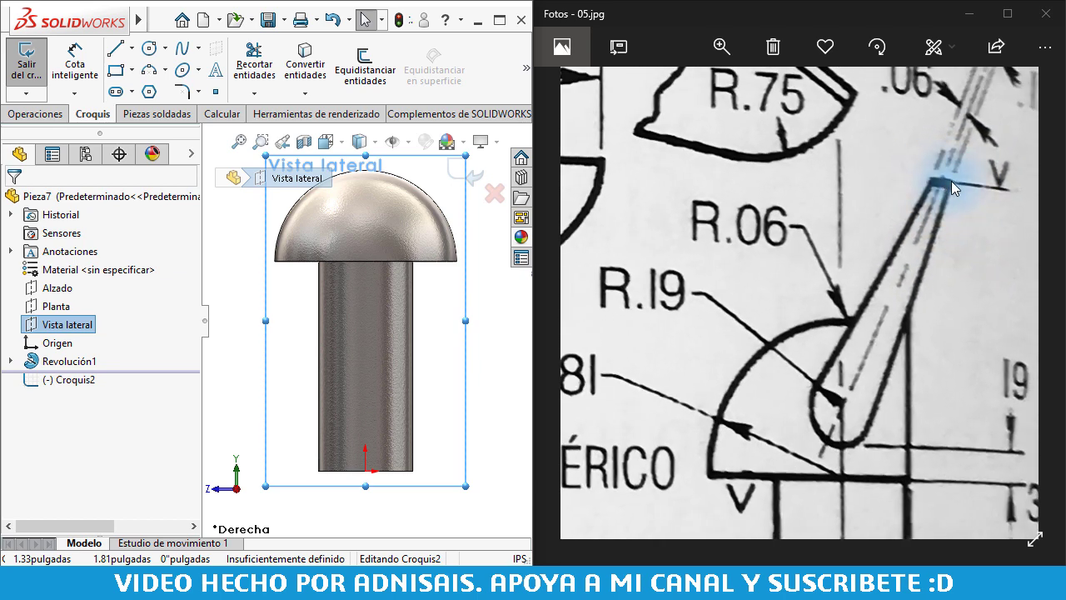
scroll(968, 188, "down", 1)
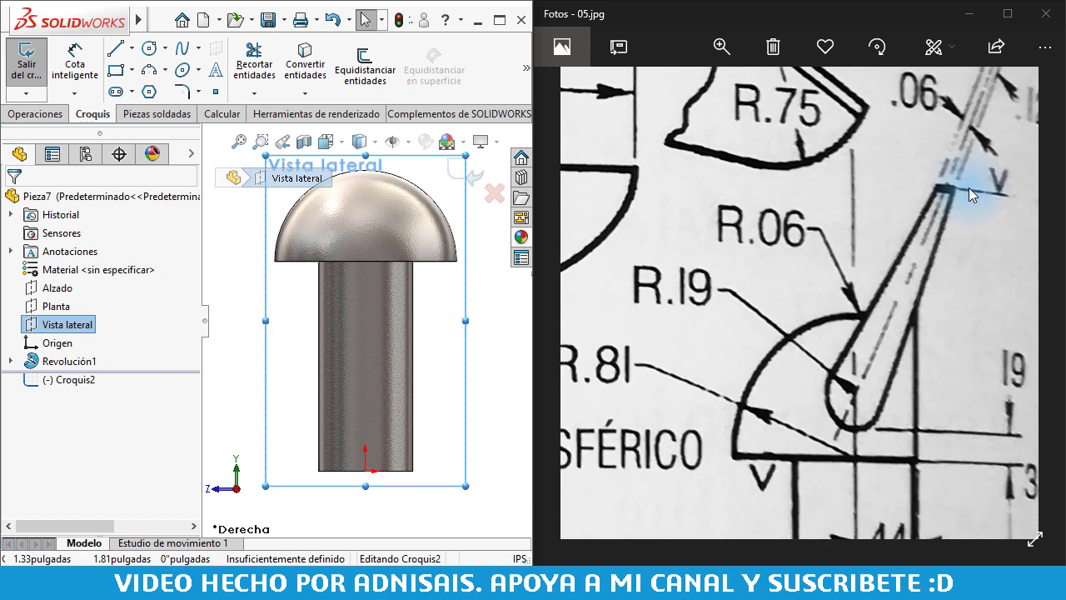
scroll(968, 187, "down", 1)
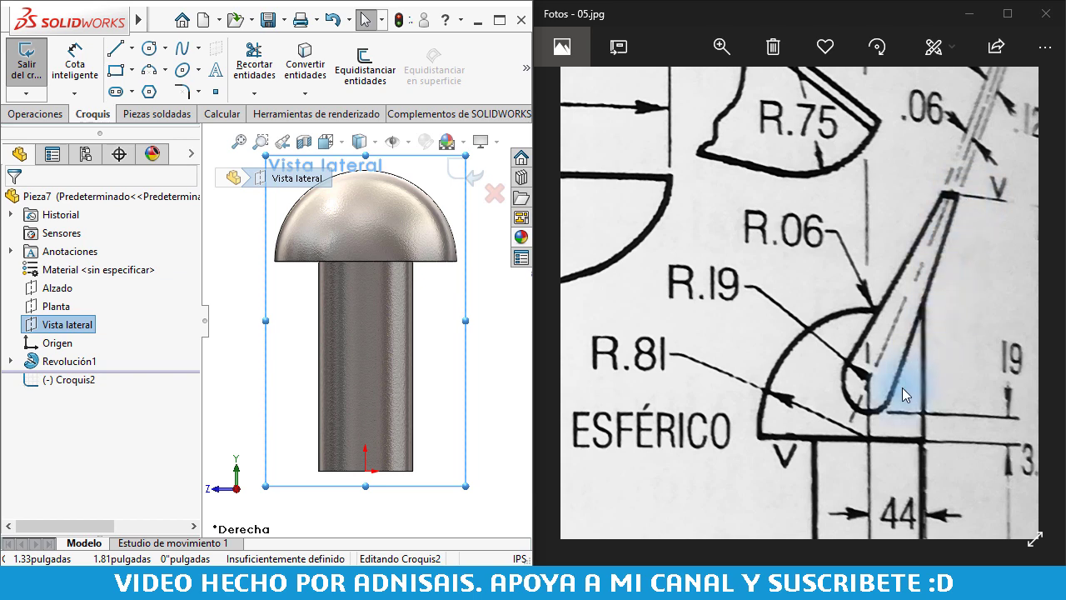
scroll(872, 203, "down", 1)
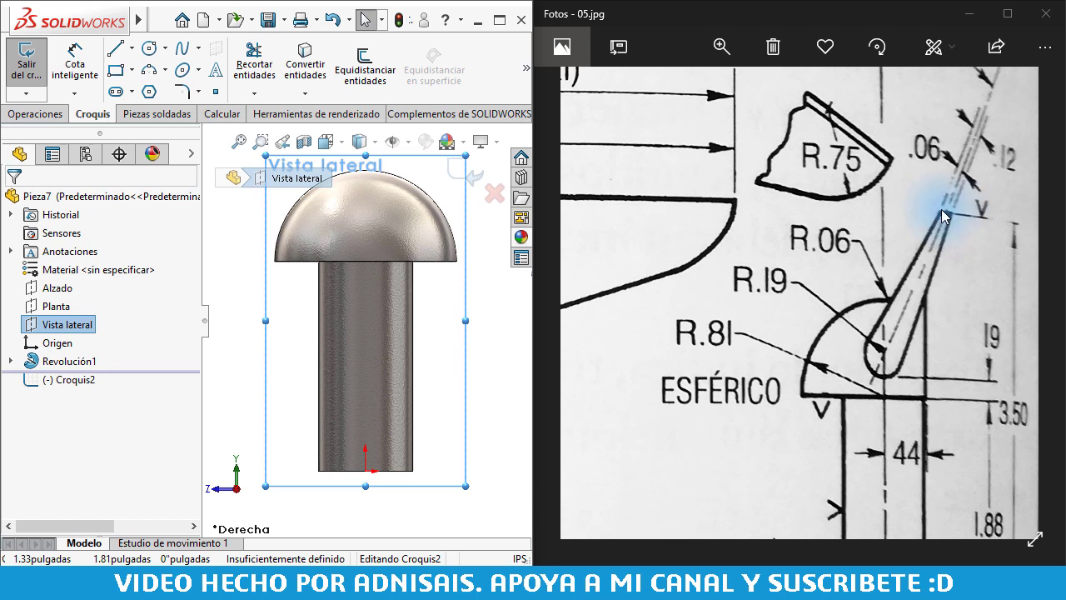
scroll(796, 226, "down", 2)
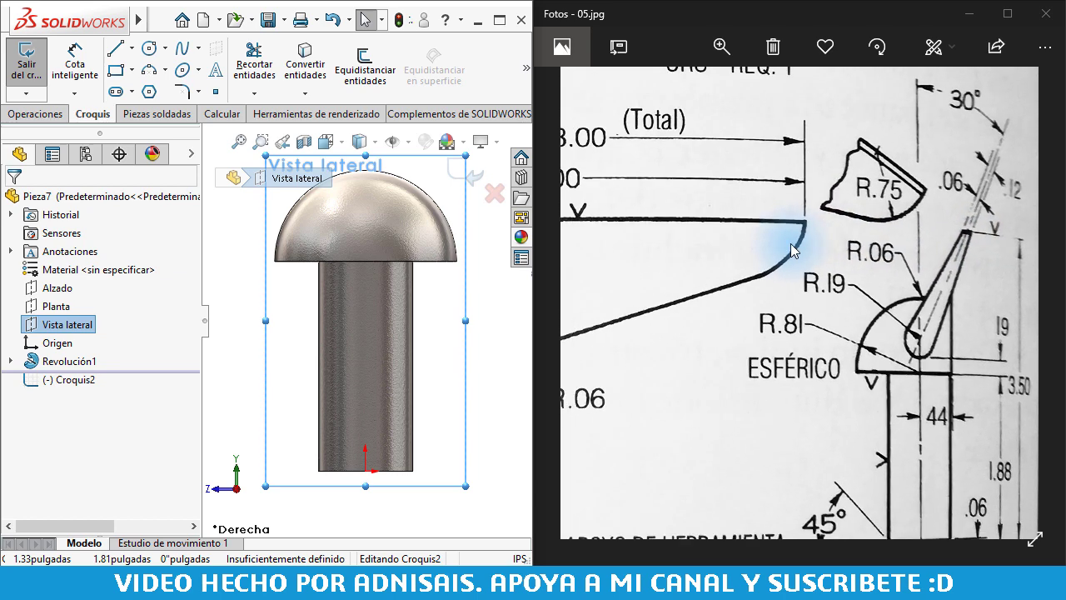
scroll(853, 263, "down", 2)
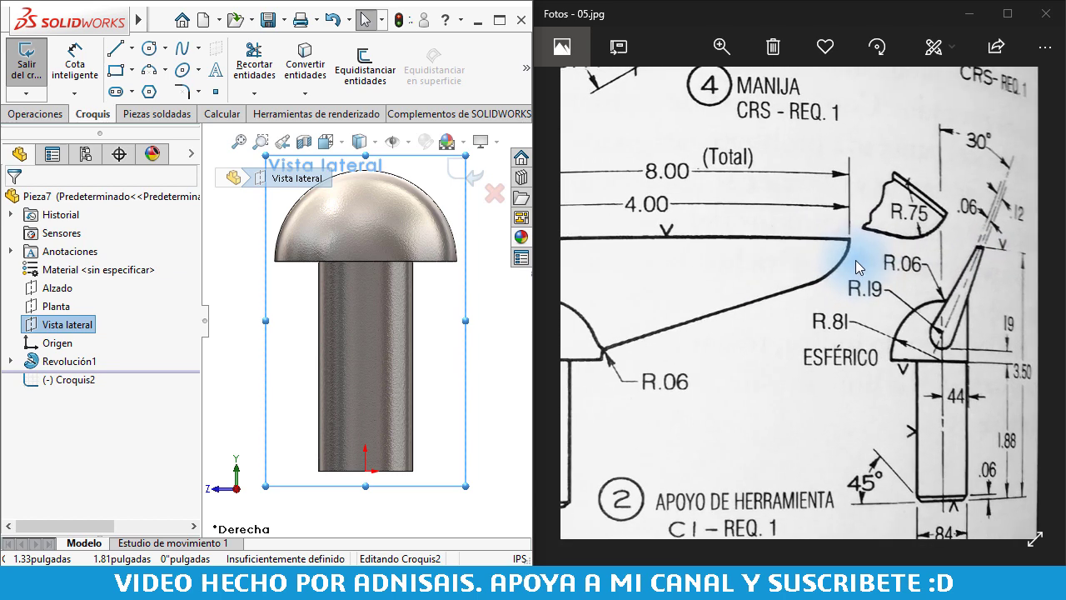
scroll(856, 260, "down", 1)
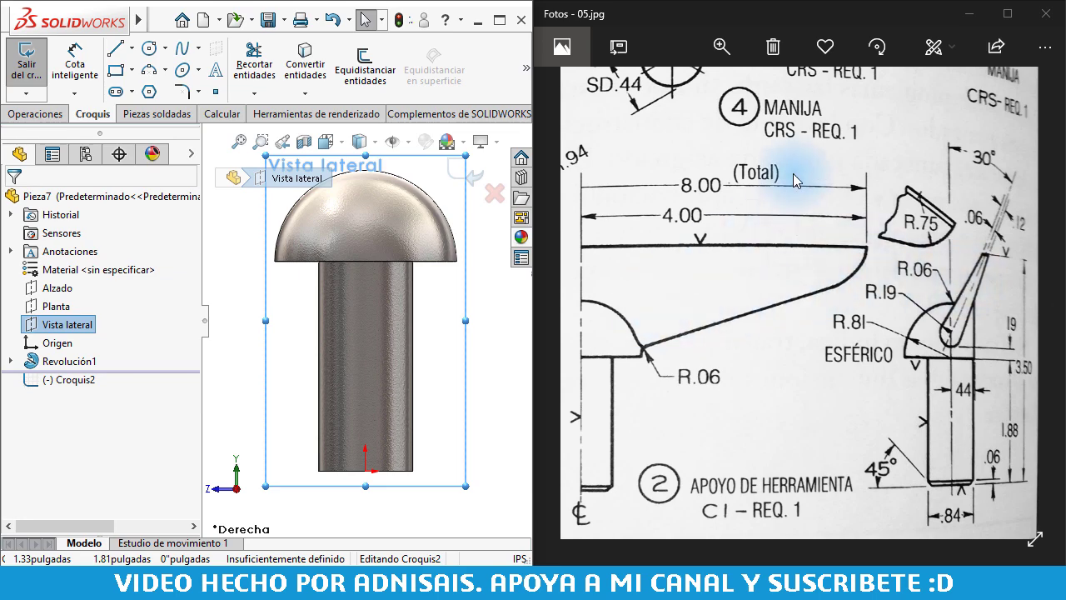
scroll(800, 185, "down", 1)
scroll(807, 187, "down", 2)
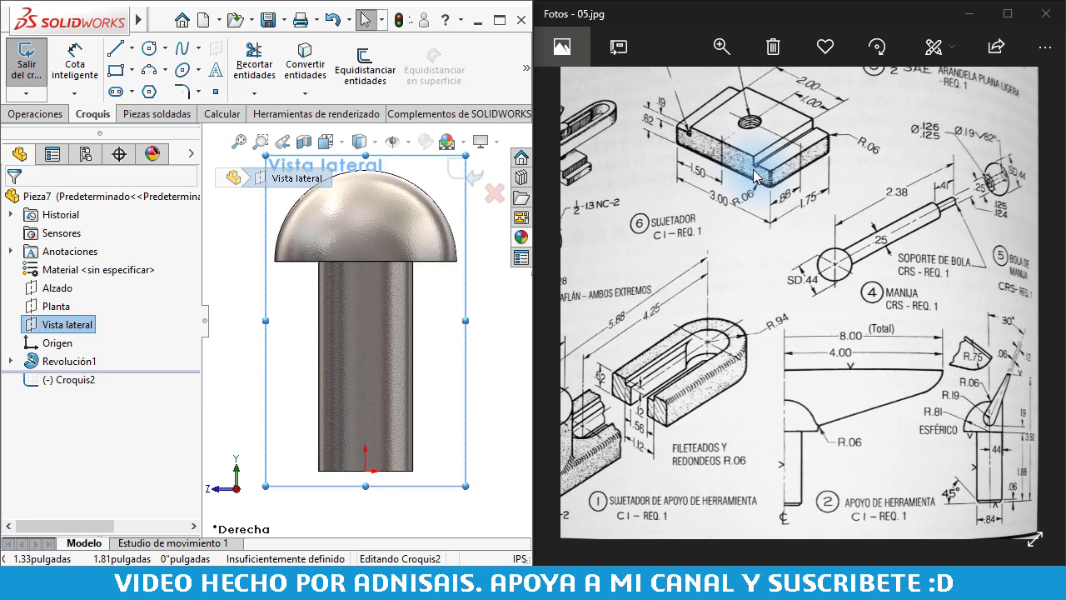
scroll(749, 160, "down", 1)
scroll(606, 169, "up", 2)
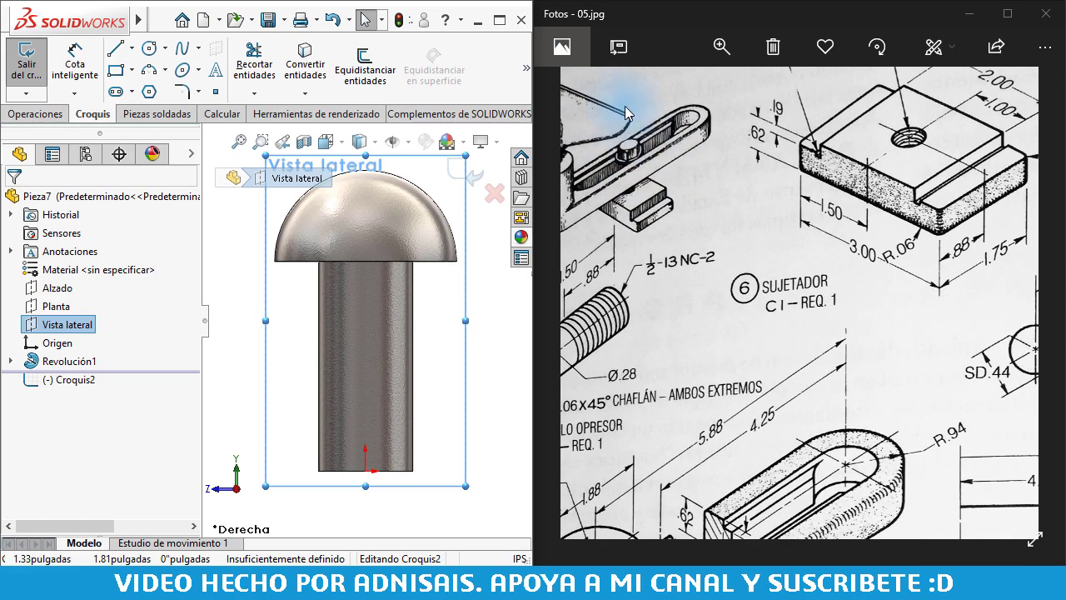
scroll(629, 137, "up", 1)
- Zoom and pan the photo onto the 30° angled pin detail beside the handle
double_click(646, 139)
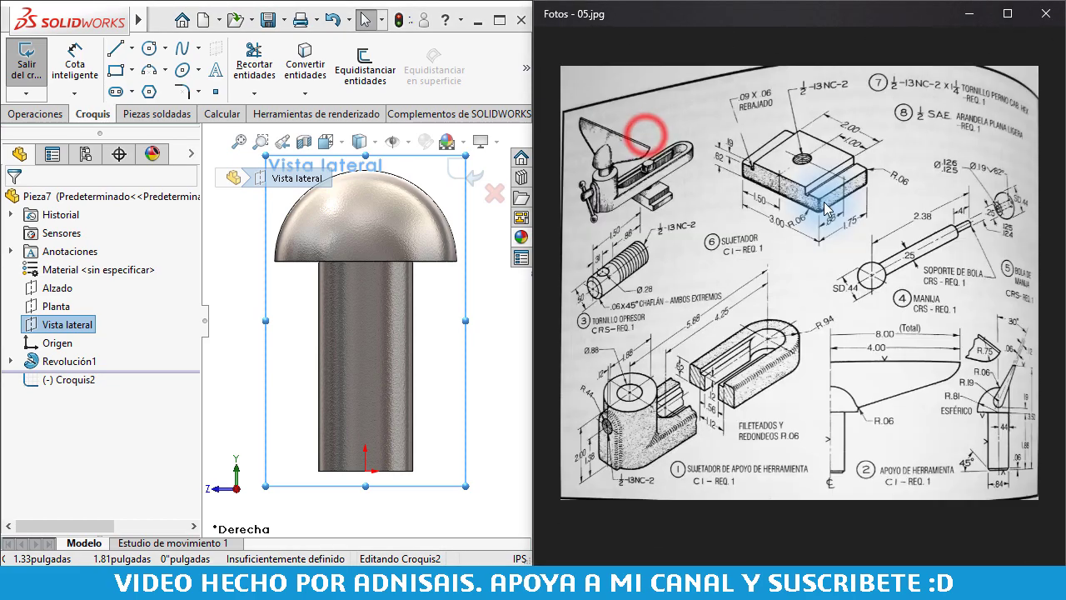
double_click(627, 171)
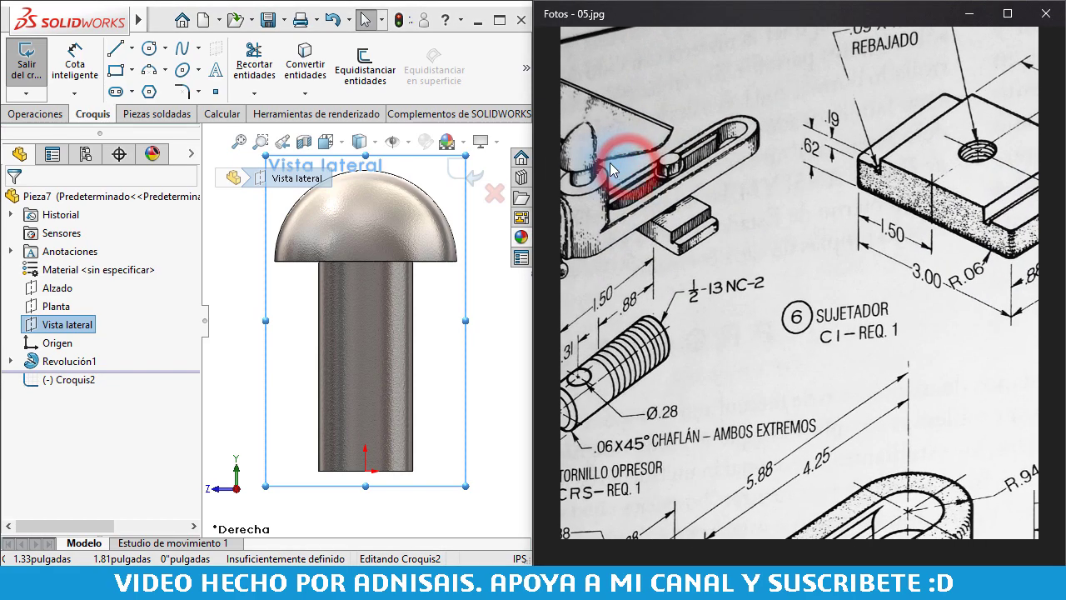
scroll(604, 162, "up", 2)
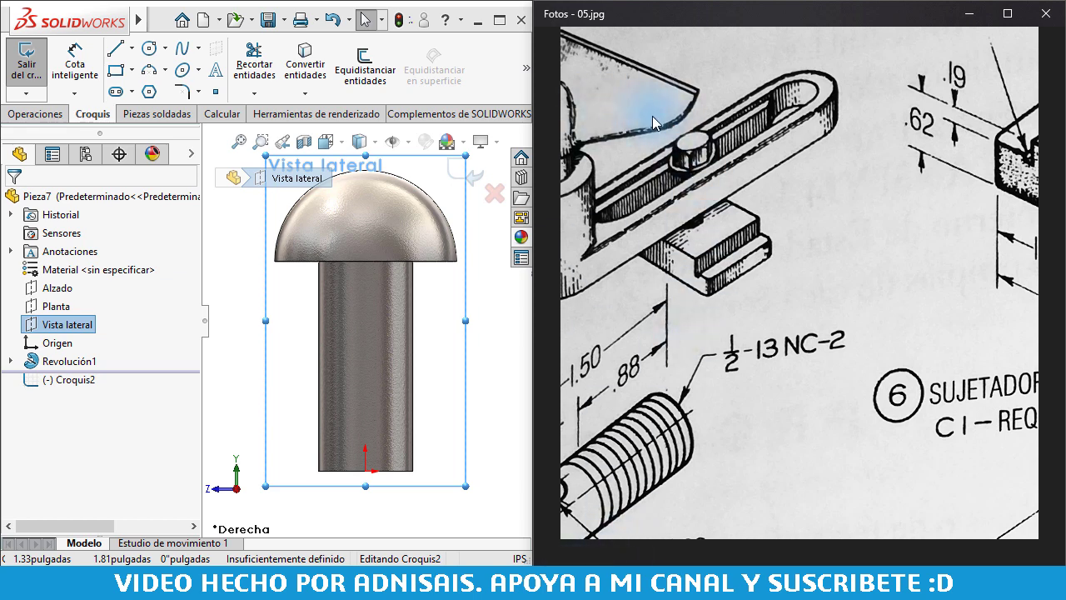
scroll(651, 118, "down", 2)
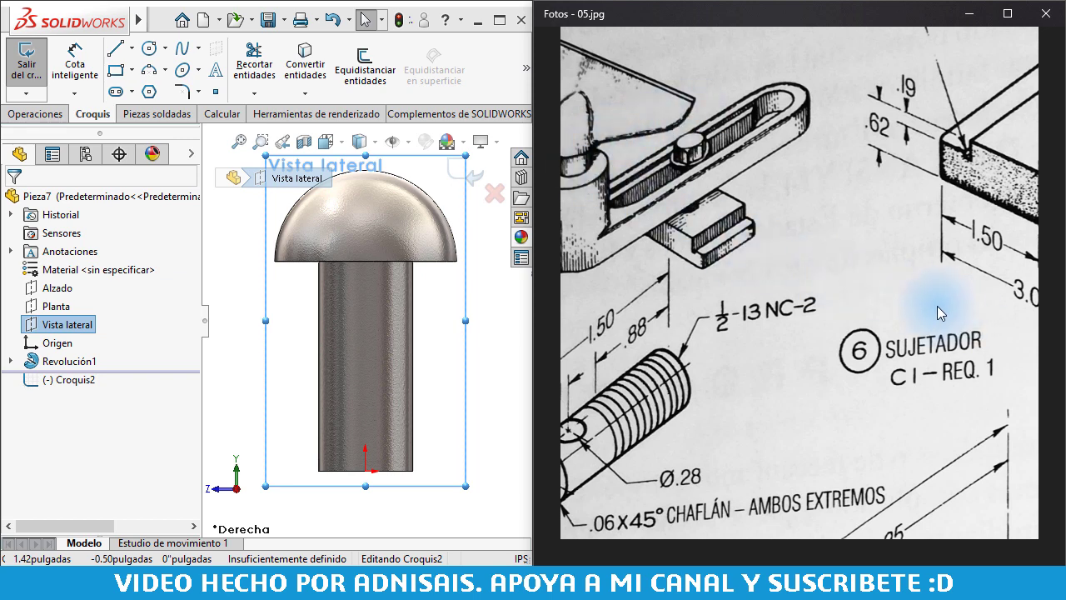
left_click_drag(936, 303, 822, 268)
left_click_drag(981, 339, 806, 306)
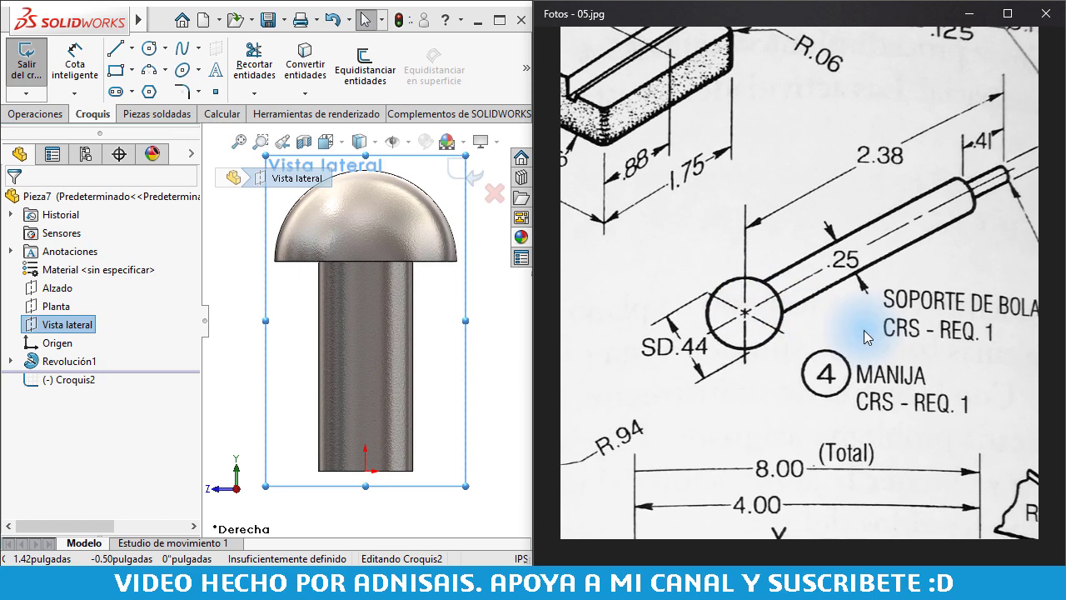
scroll(858, 333, "down", 3)
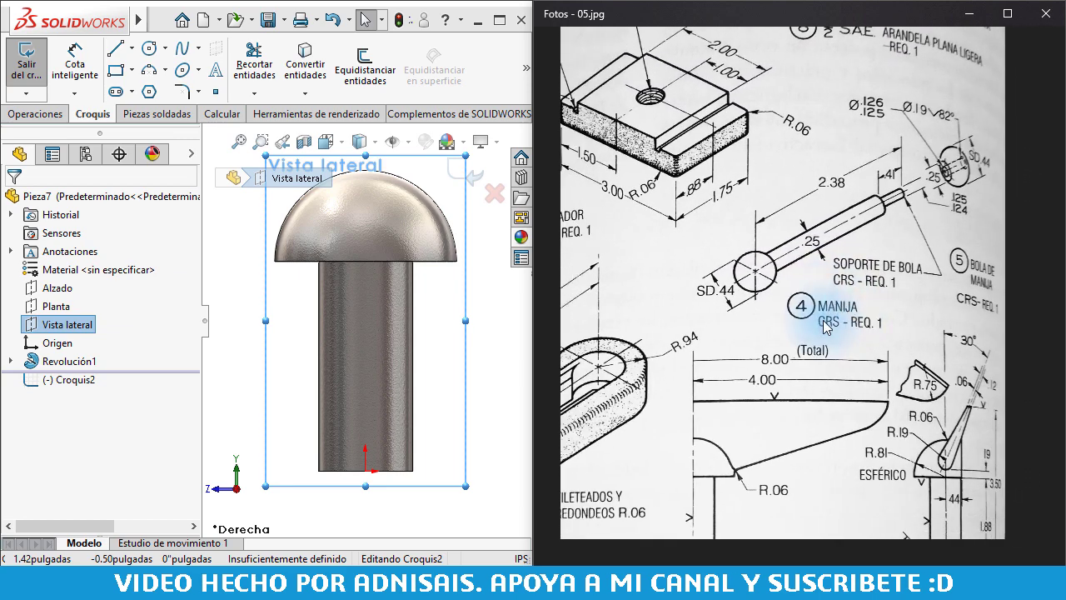
scroll(946, 429, "down", 1)
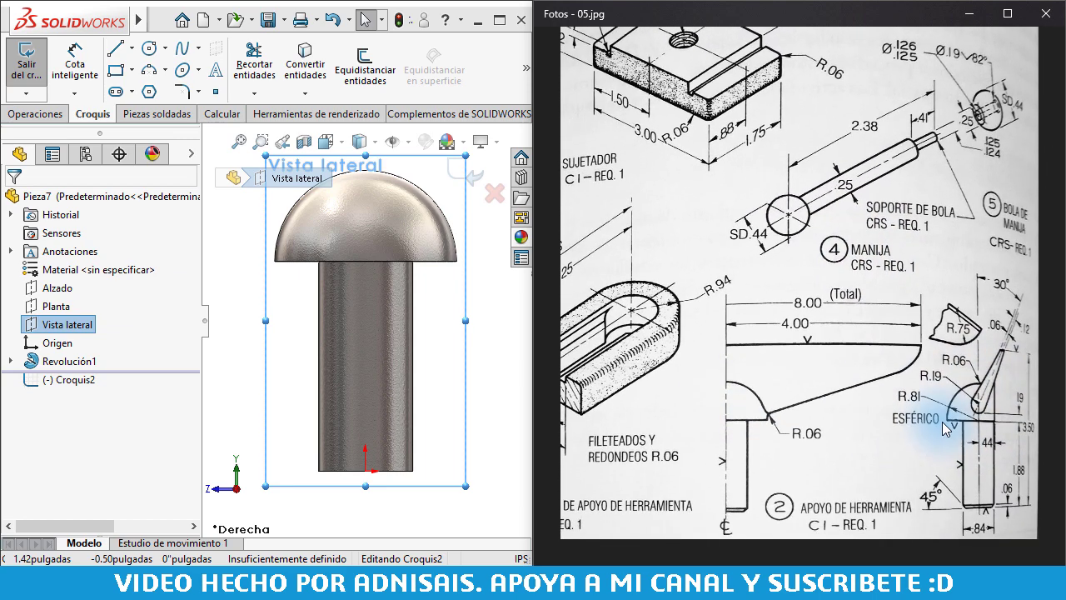
scroll(1001, 383, "up", 2)
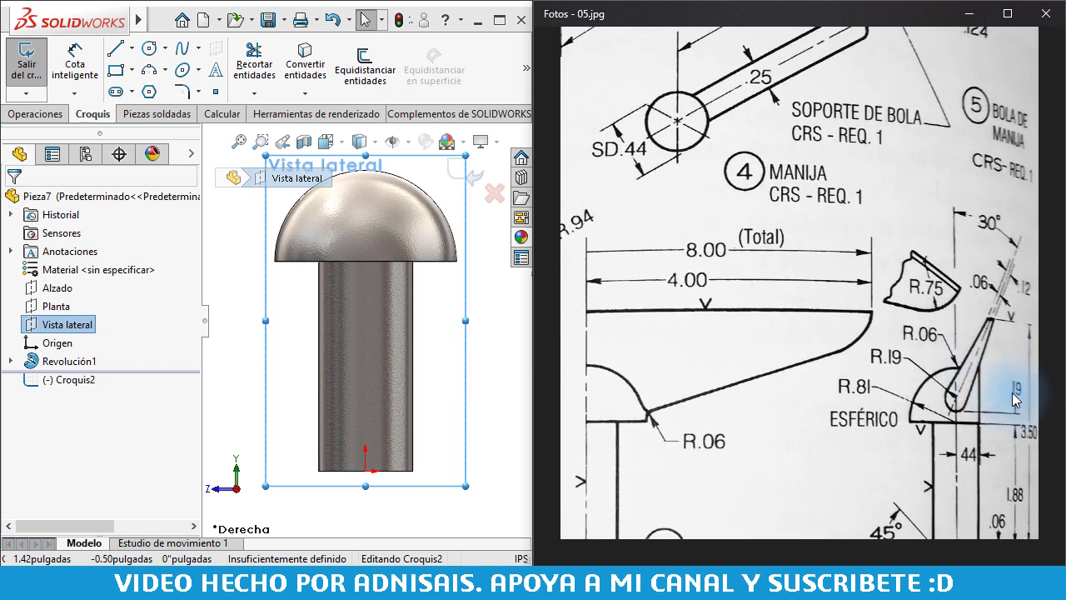
scroll(1012, 392, "up", 1)
scroll(412, 233, "up", 2)
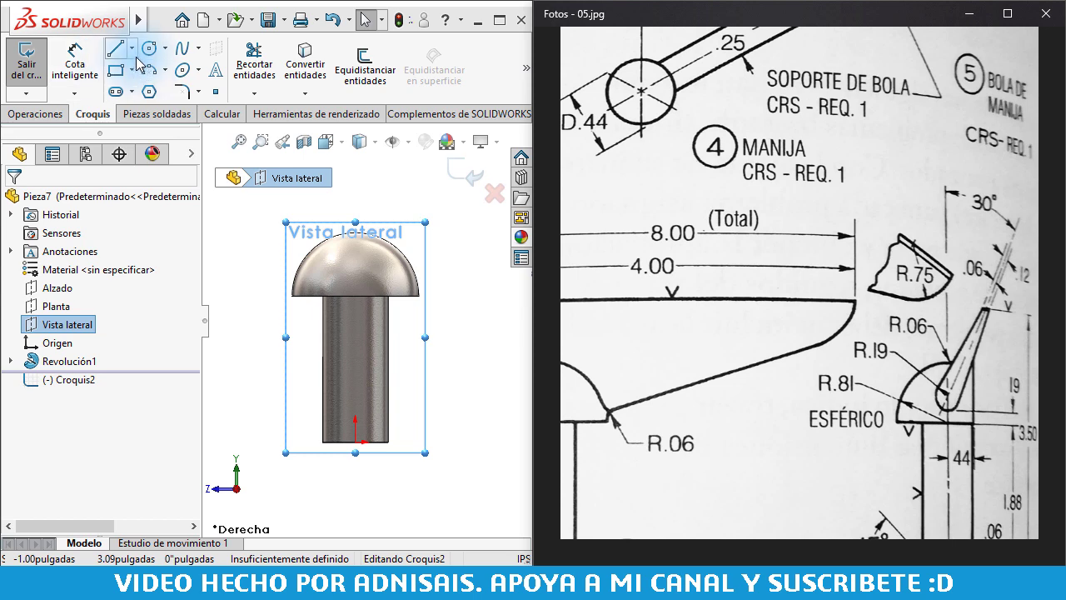
- Draw a vertical centreline up to the head's centre and an angled construction line above it
left_click(132, 49)
left_click(142, 90)
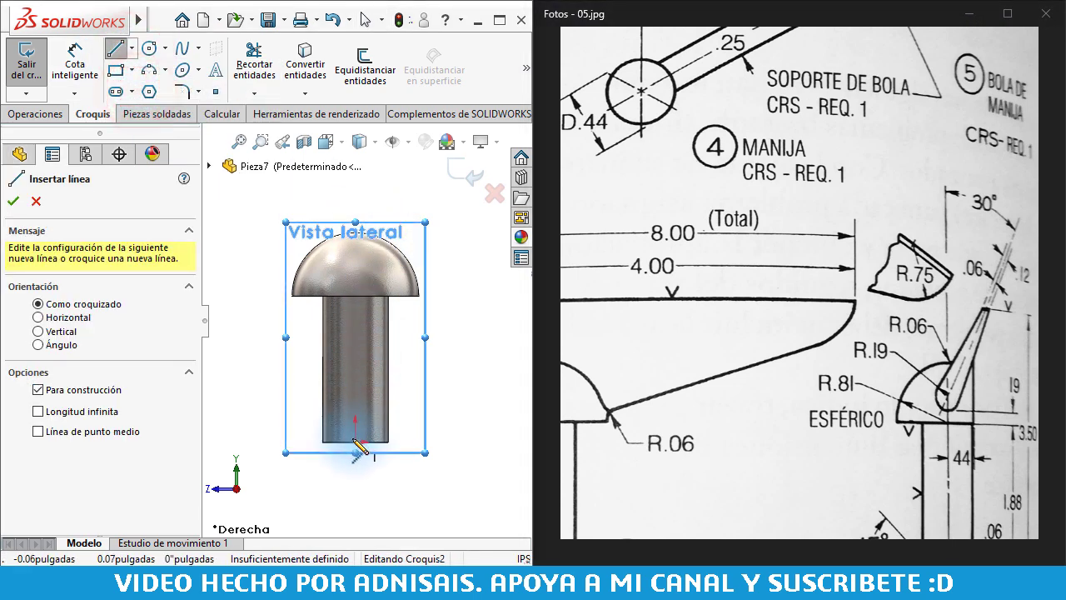
left_click(356, 442)
left_click(356, 266)
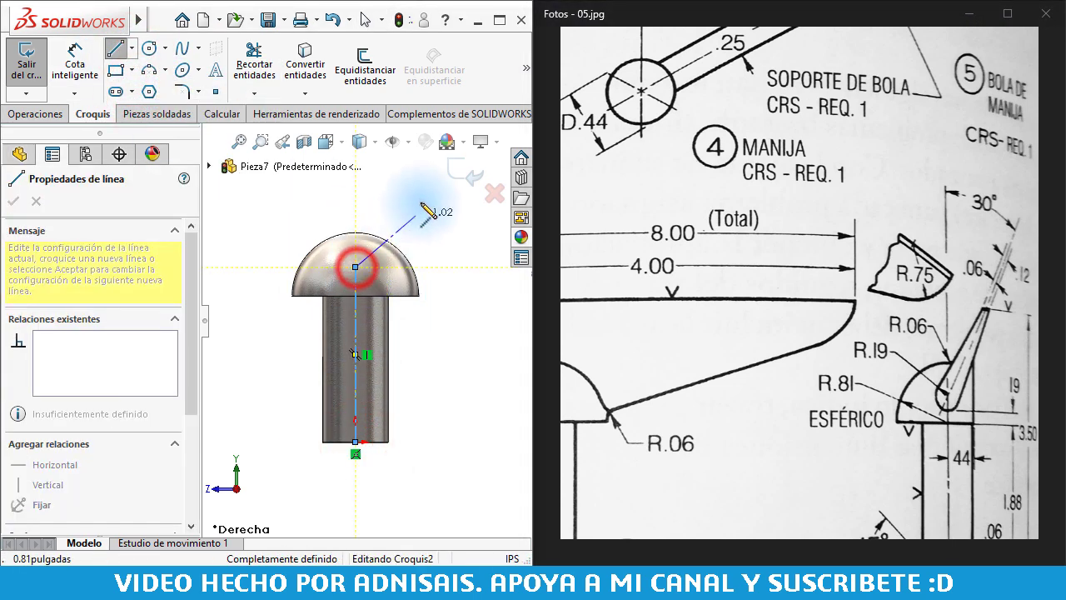
left_click(428, 191)
scroll(421, 241, "down", 1)
key("Escape")
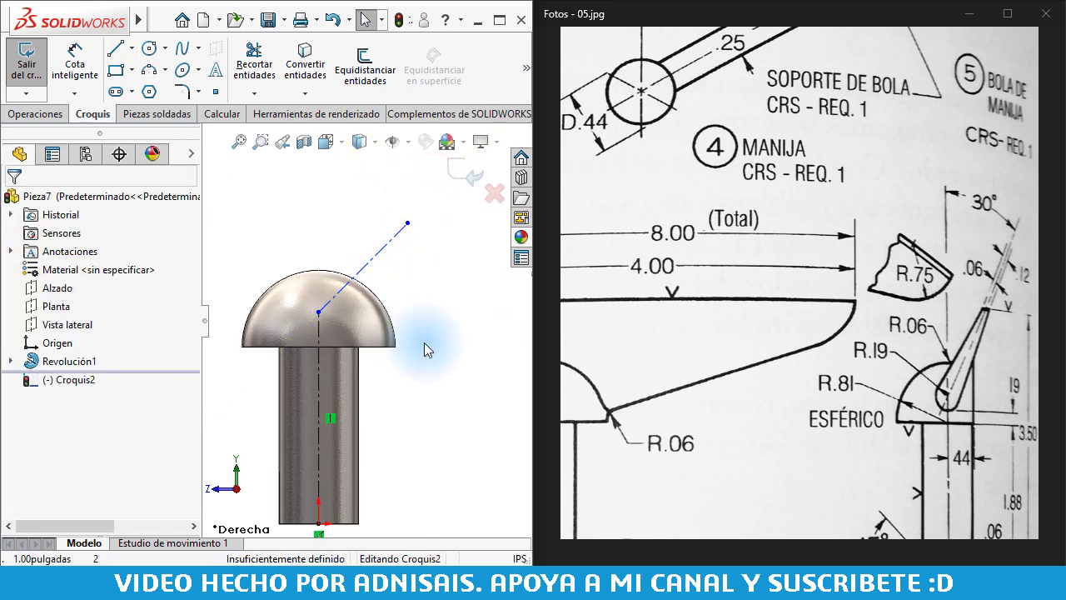
- Dimension the angle between the two construction lines at 30°
right_click_drag(439, 409, 367, 282)
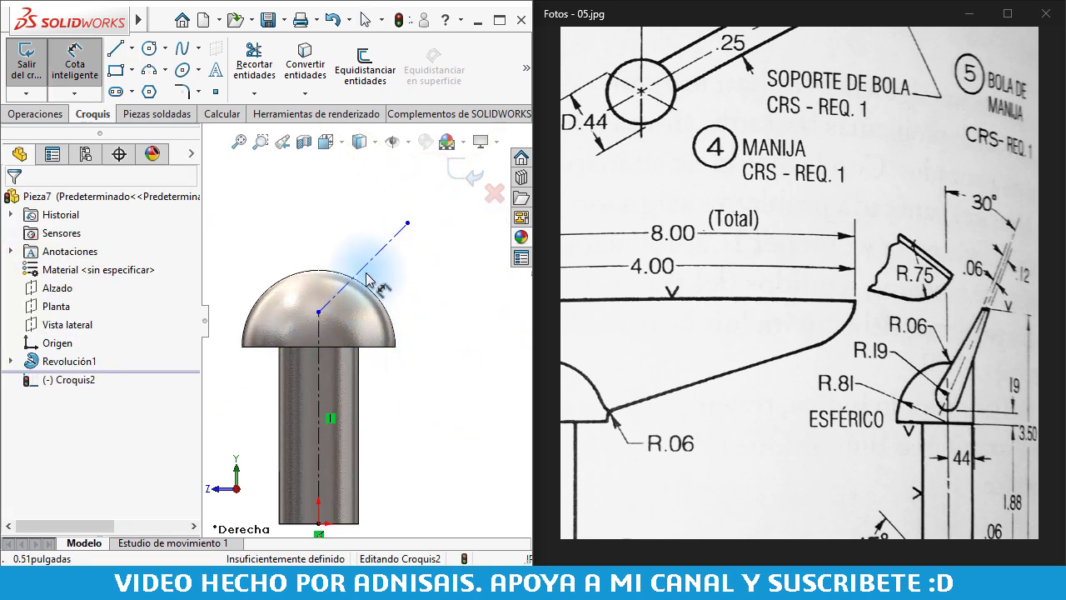
left_click(367, 266)
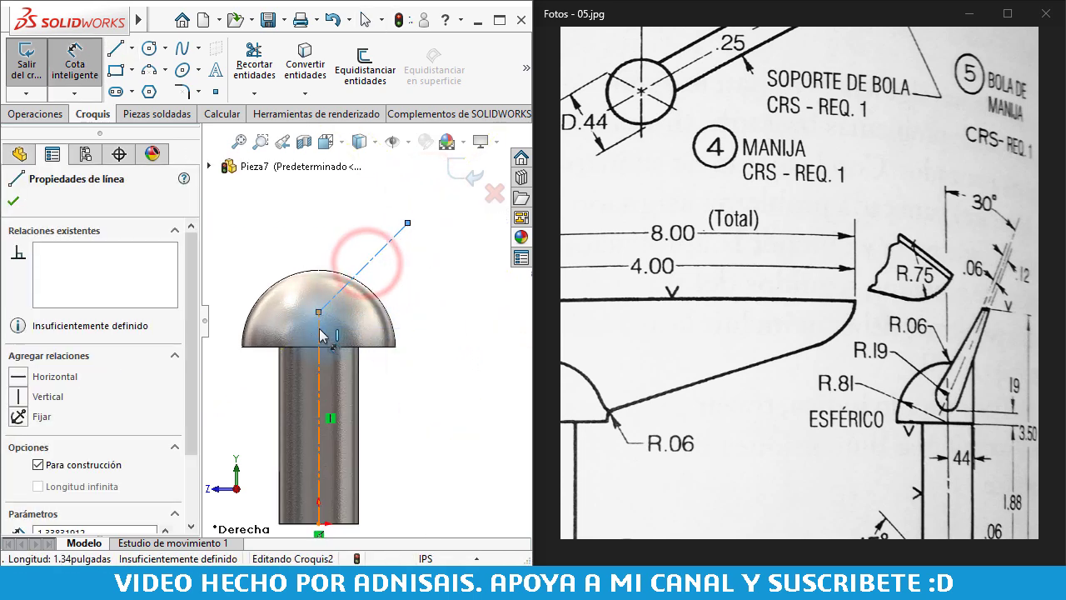
left_click(319, 321)
left_click(345, 221)
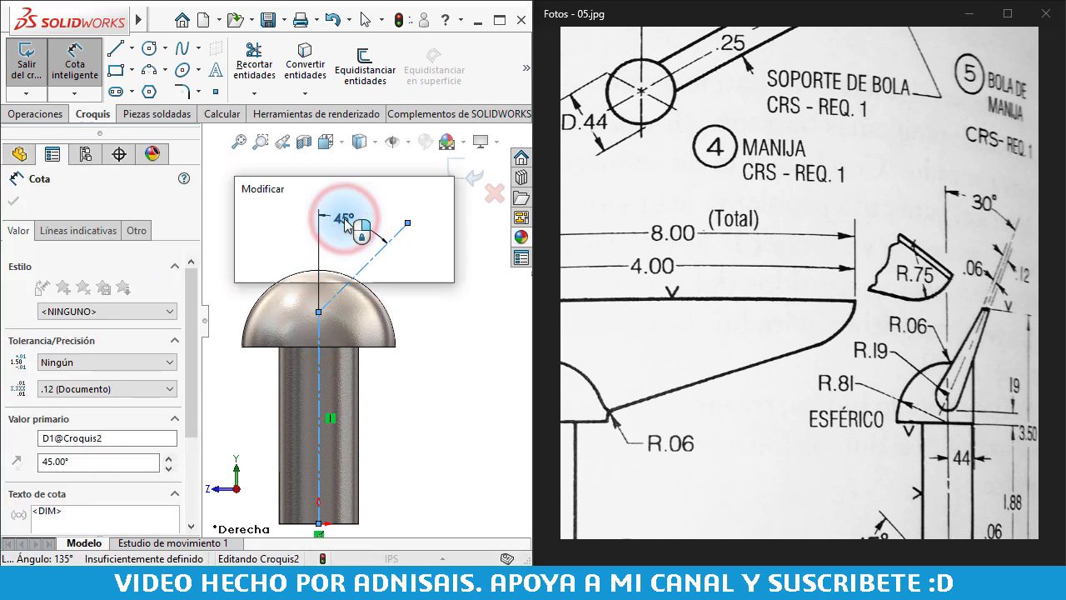
type("30")
key("Return")
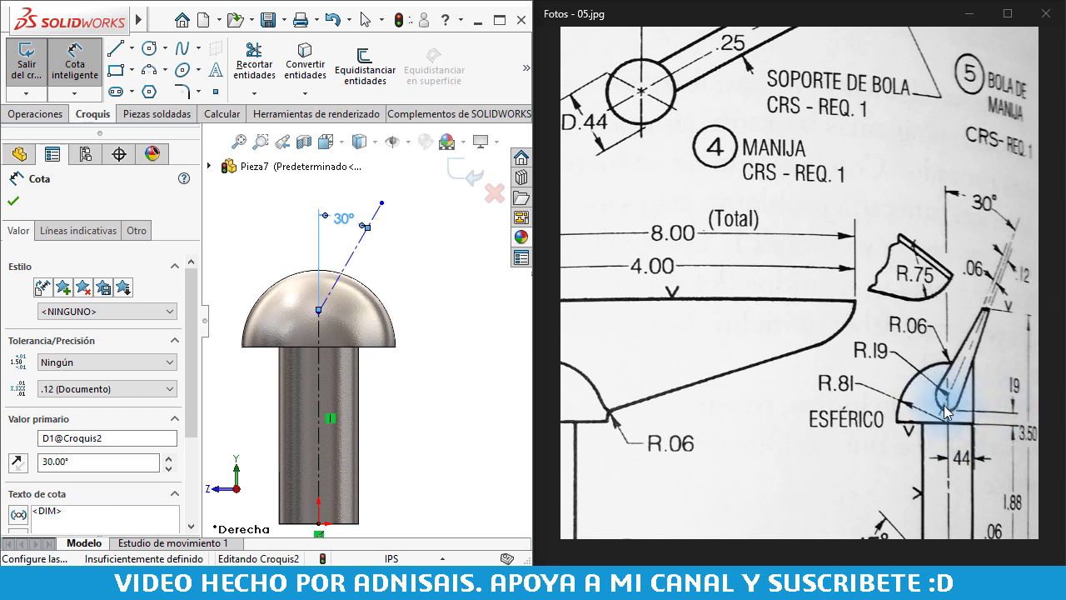
left_click(408, 304)
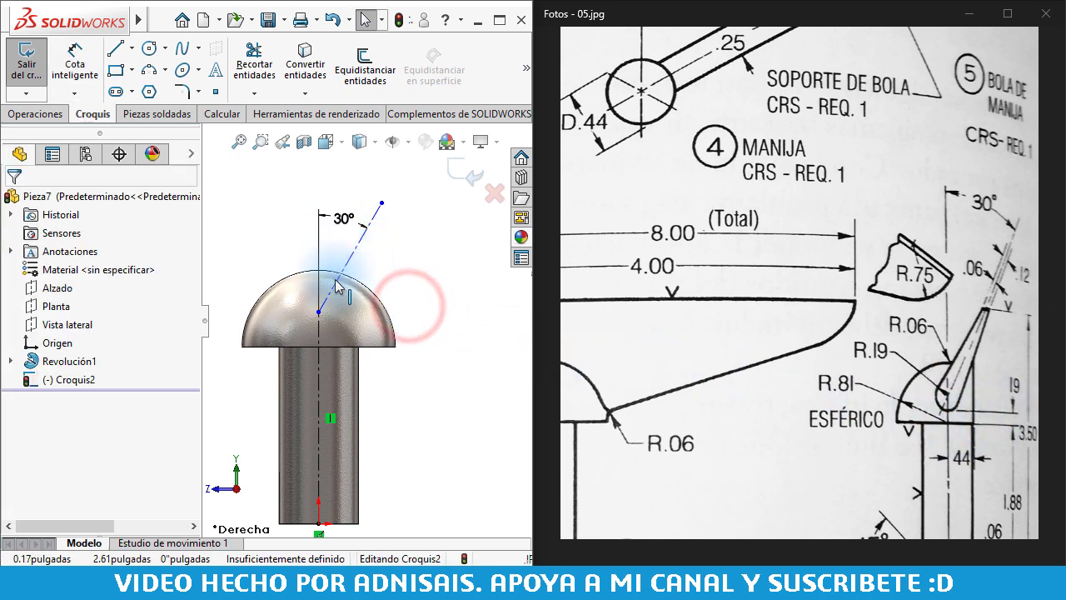
left_click(240, 219)
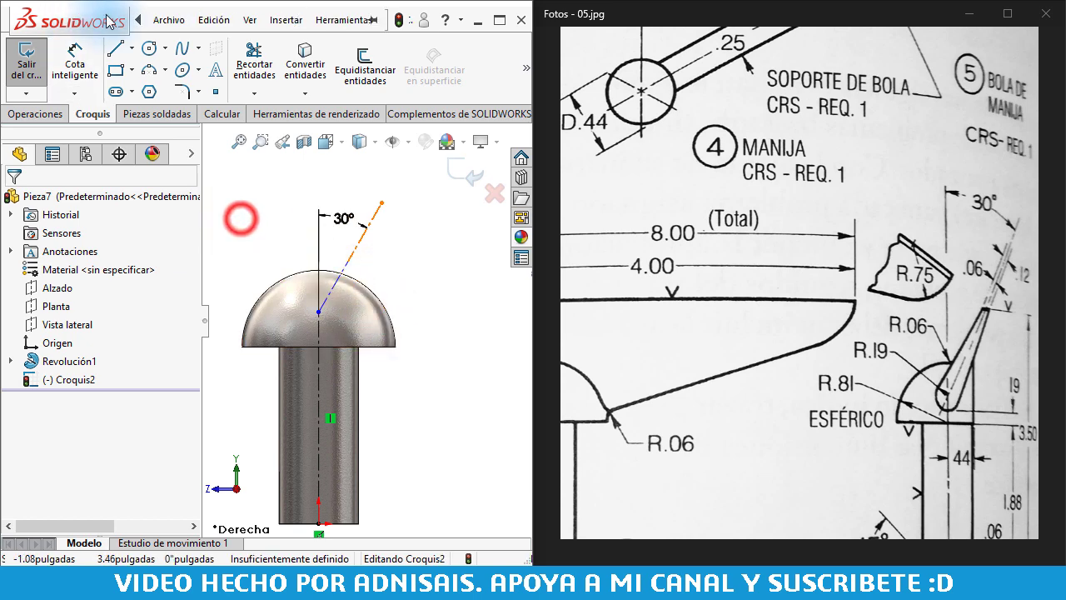
left_click(115, 48)
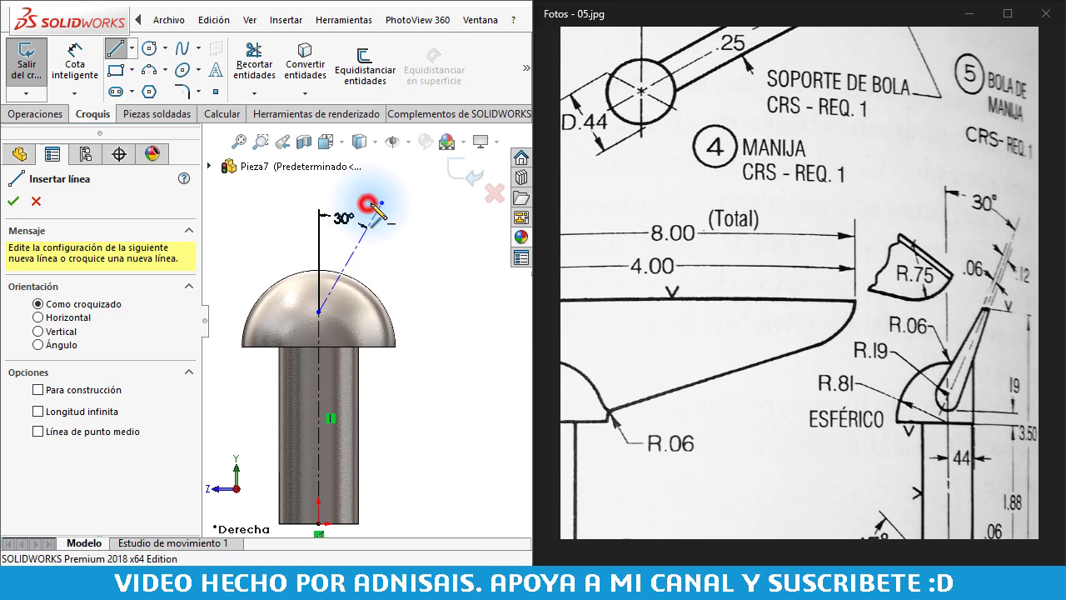
- Draw the slot outline along the 30° line: top edge, two sides and a rounded arc end
left_click(381, 203)
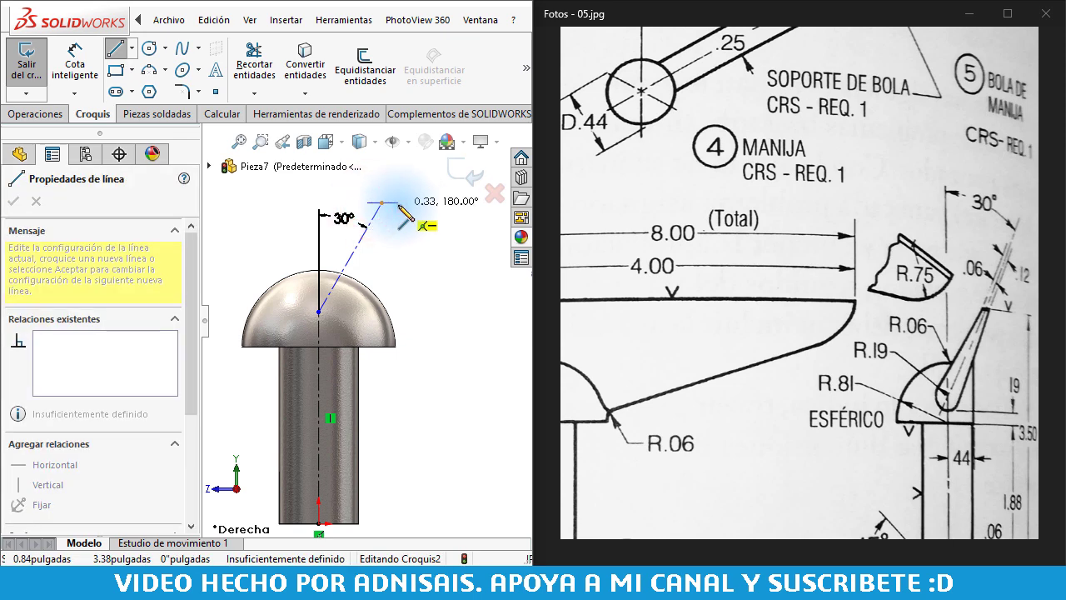
left_click(398, 202)
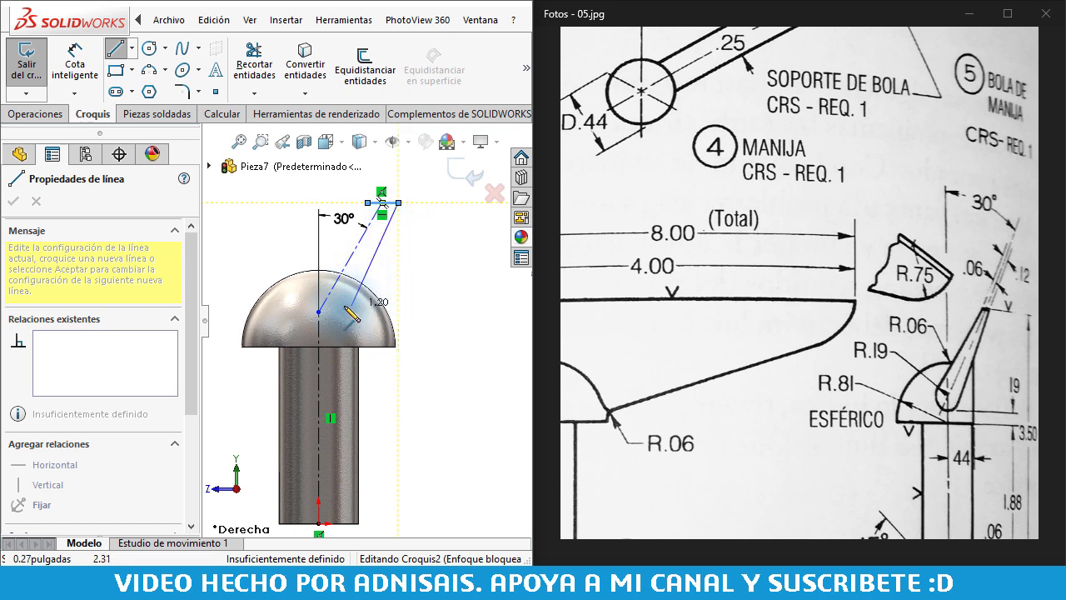
left_click(348, 312)
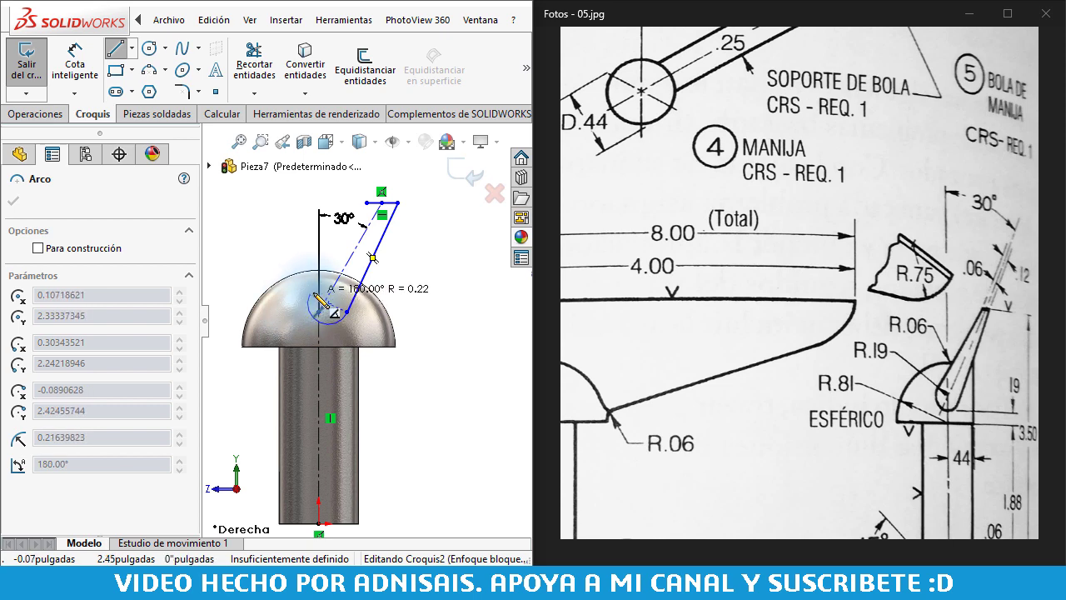
left_click(308, 297)
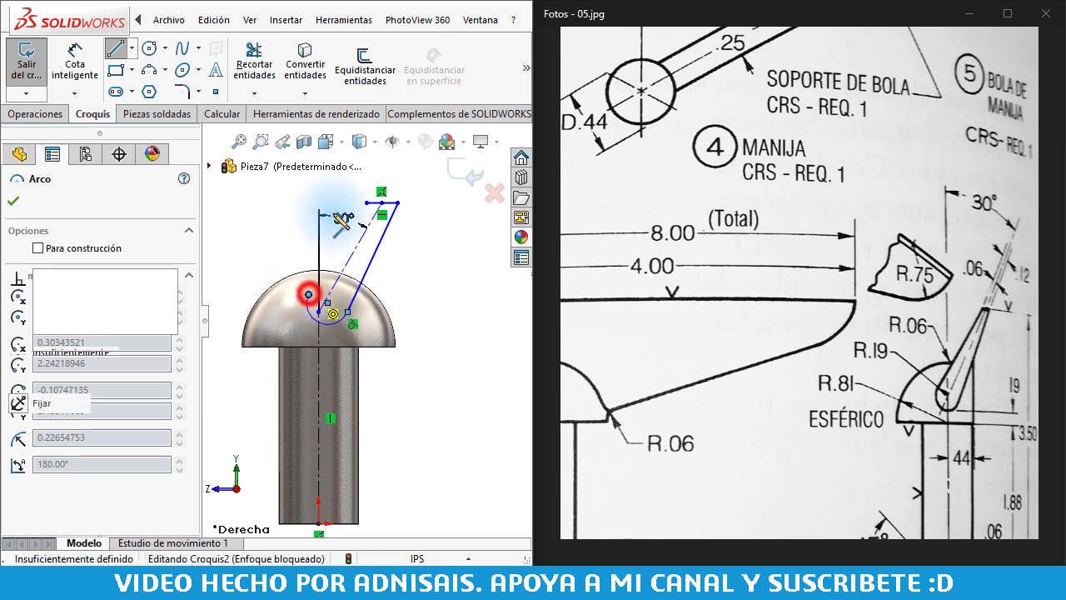
left_click(379, 203)
scroll(333, 250, "down", 2)
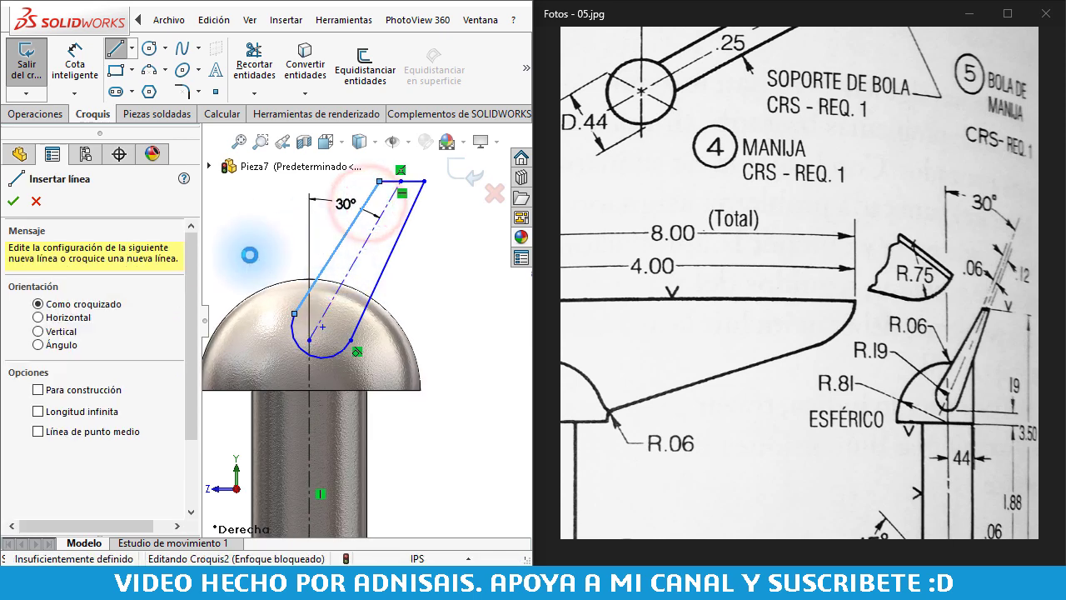
key("Escape")
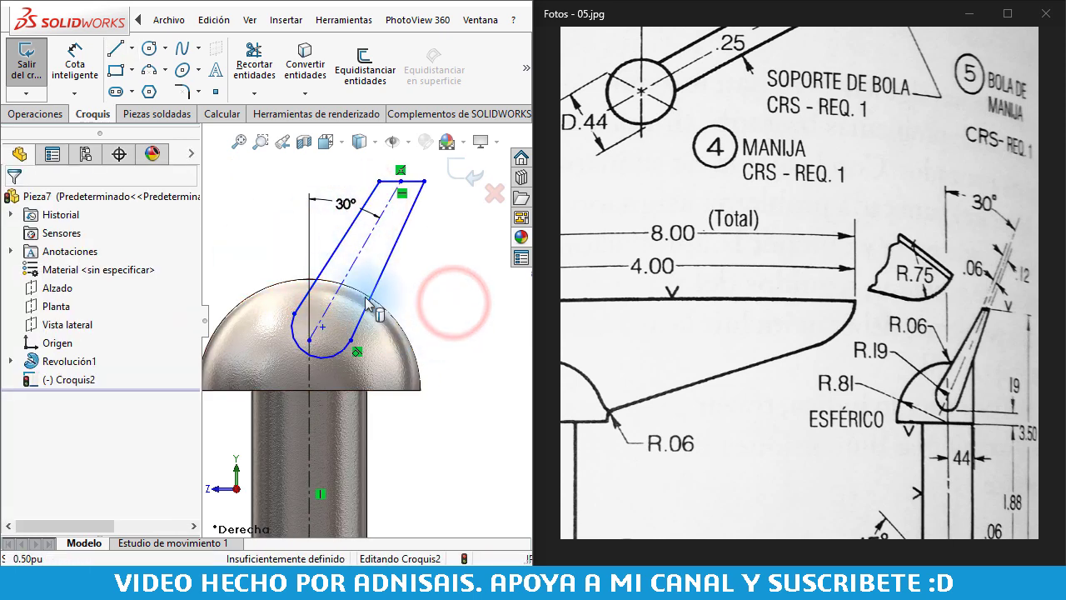
- Drag the slot's arc centre onto the pin's vertical centreline
left_click(295, 316)
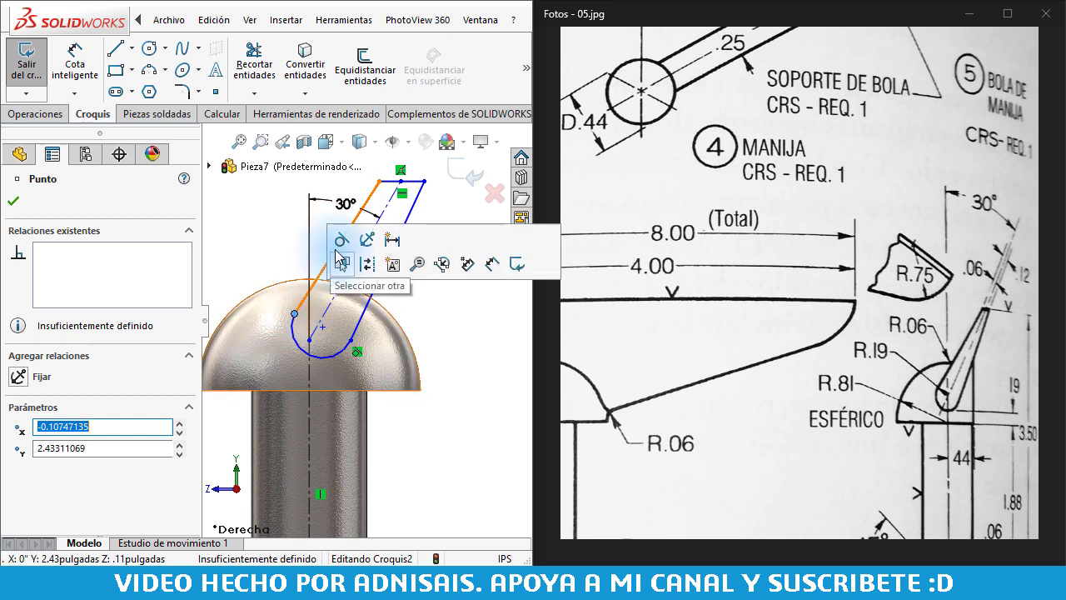
left_click(328, 232)
left_click(265, 243)
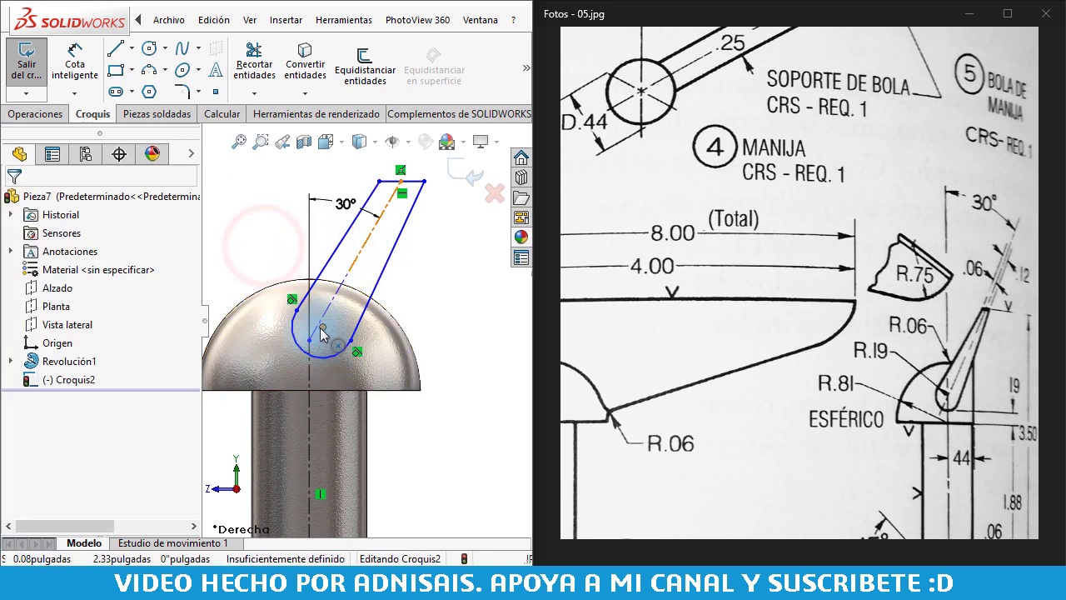
left_click_drag(321, 327, 314, 353)
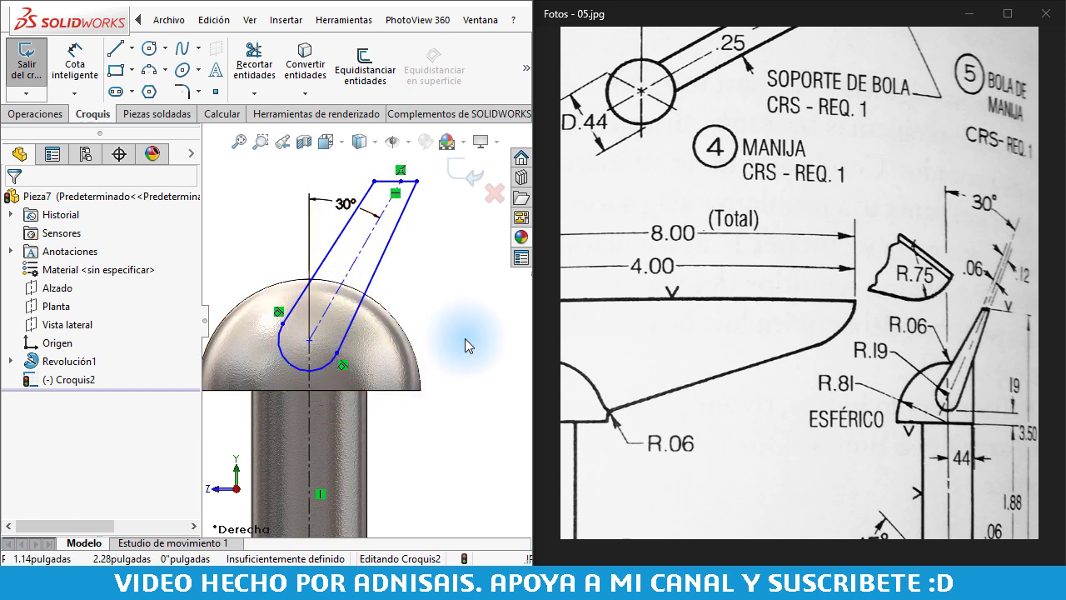
middle_click_drag(453, 335, 415, 304, "ctrl")
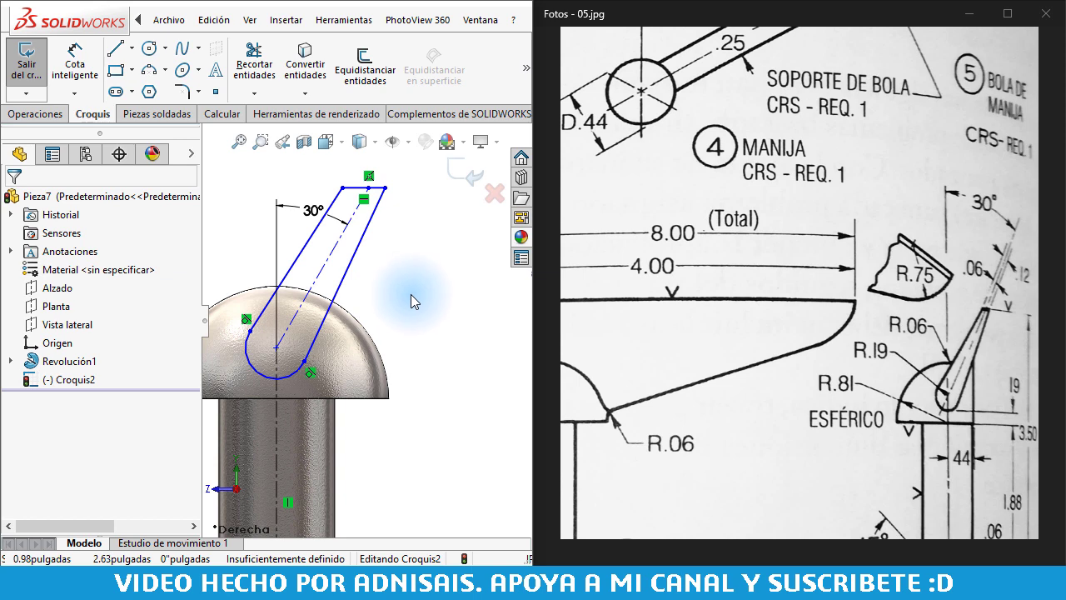
- Make the slot's two slanted sides symmetric about the 30° centreline
left_click(329, 255)
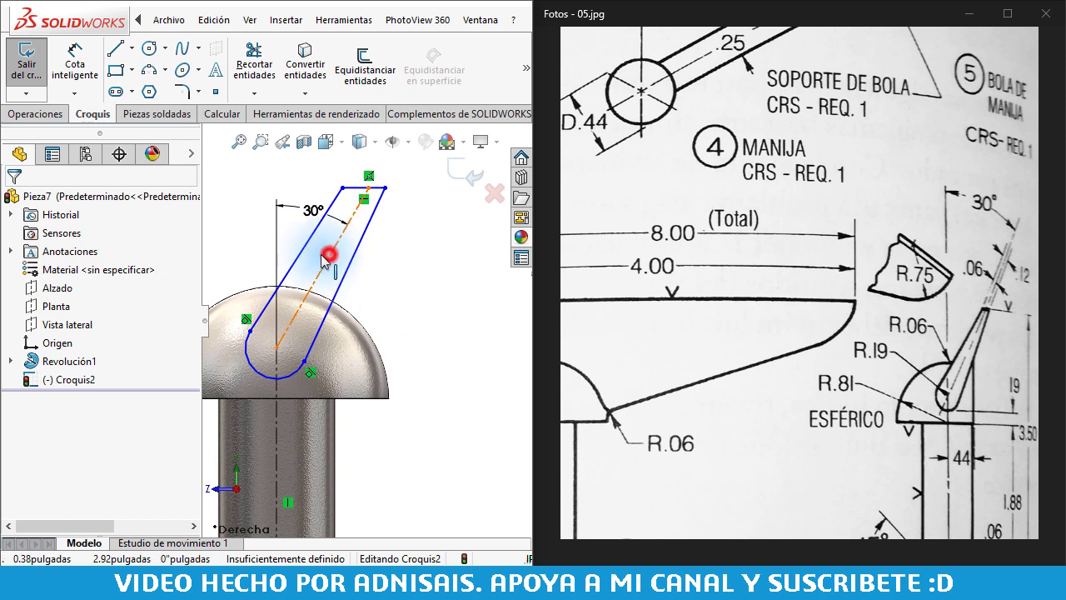
left_click(309, 250, "ctrl")
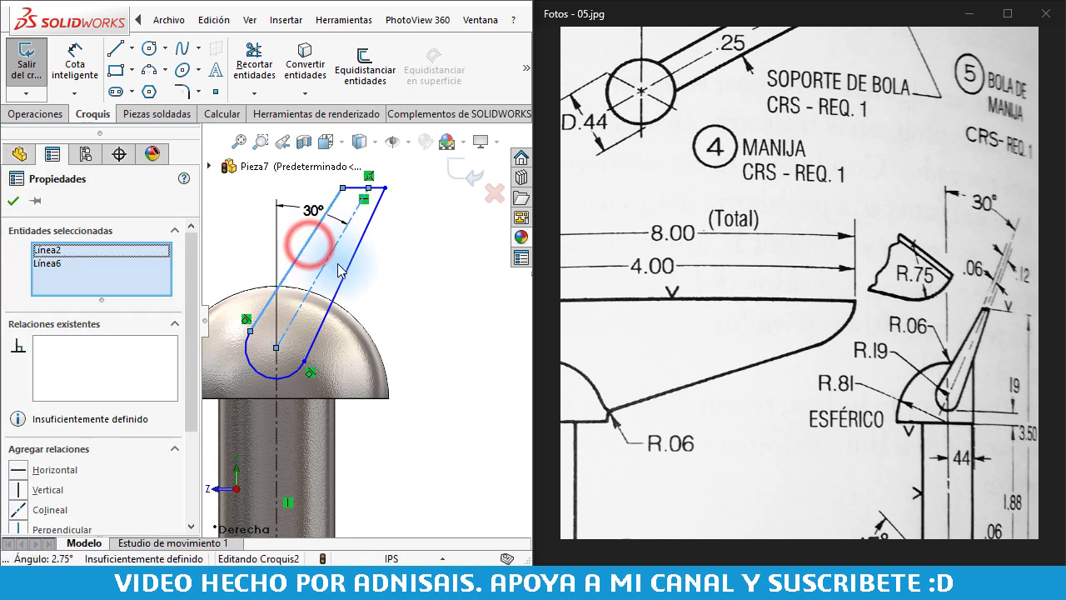
left_click(350, 269, "ctrl")
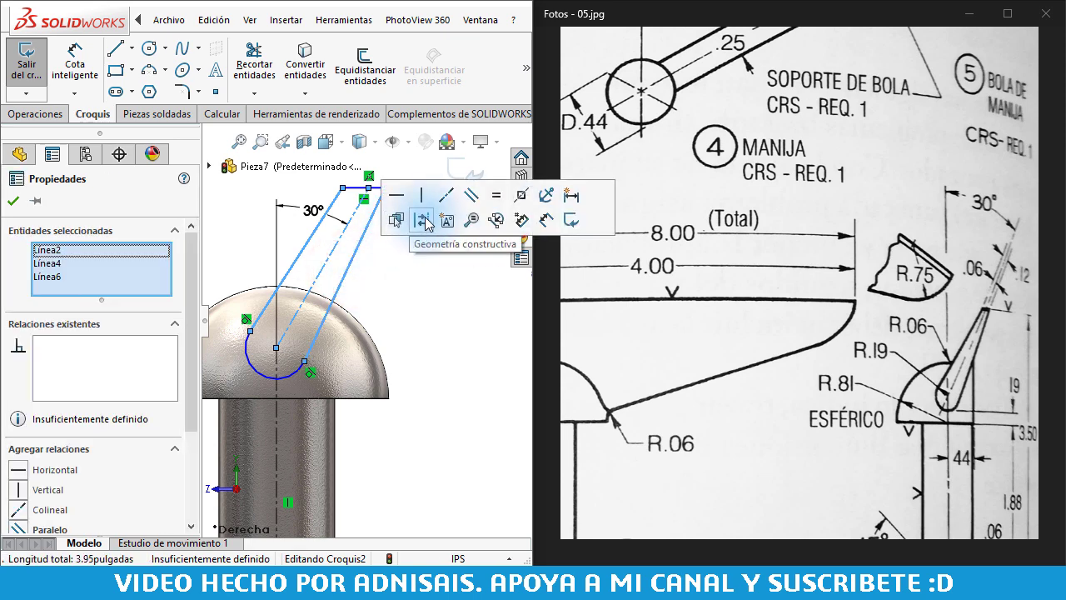
left_click(523, 200)
left_click(445, 291)
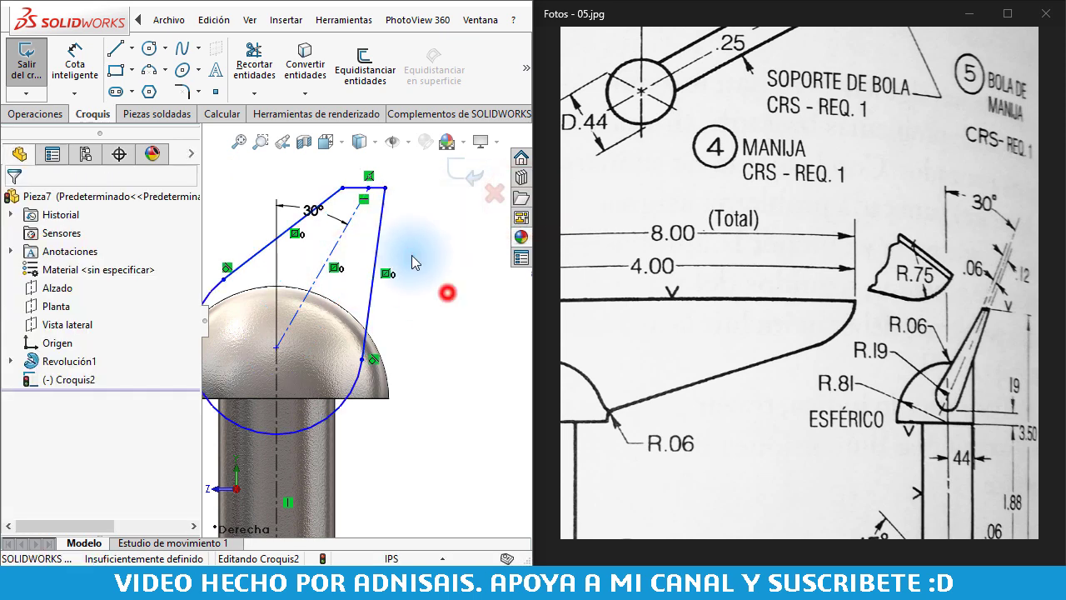
left_click(363, 199)
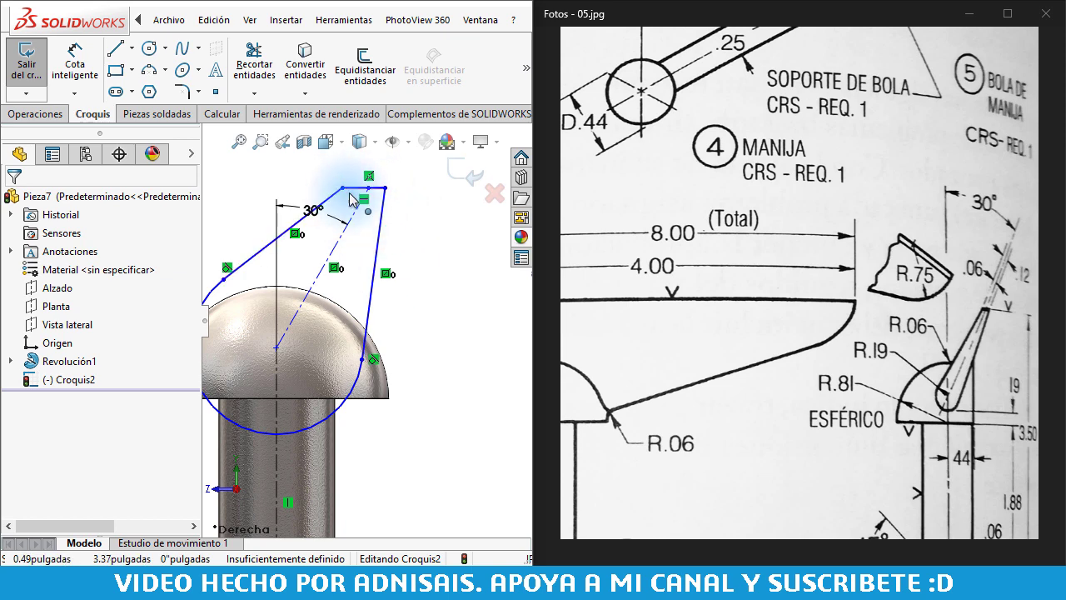
left_click(437, 269)
scroll(428, 382, "up", 1)
scroll(427, 379, "up", 1)
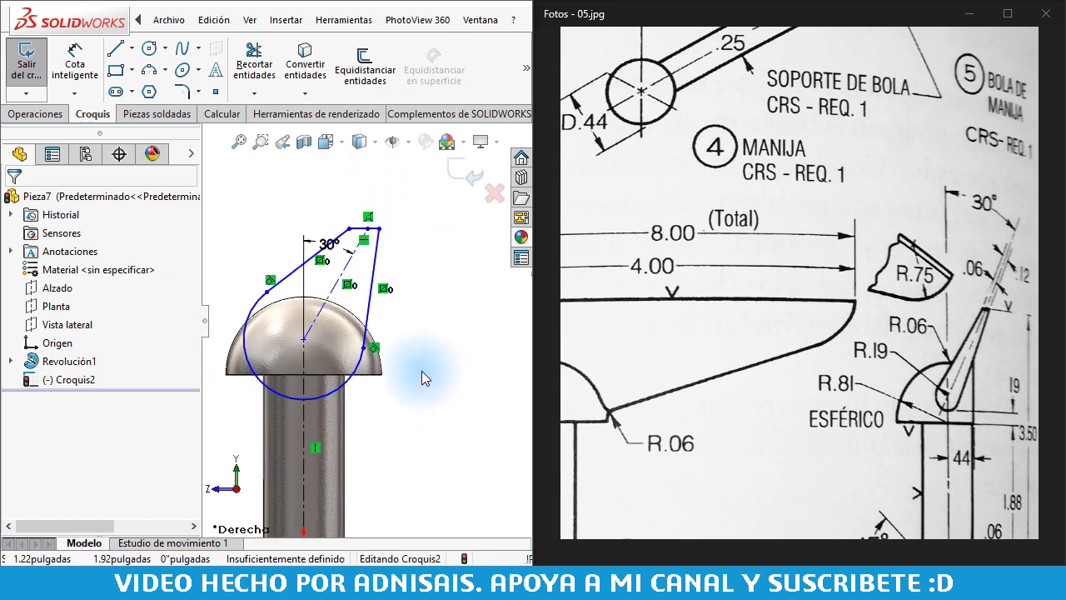
right_click_drag(428, 391, 354, 401)
- Dimension the blade's rounded end arc to a 3/16" (.19) radius
left_click(346, 386)
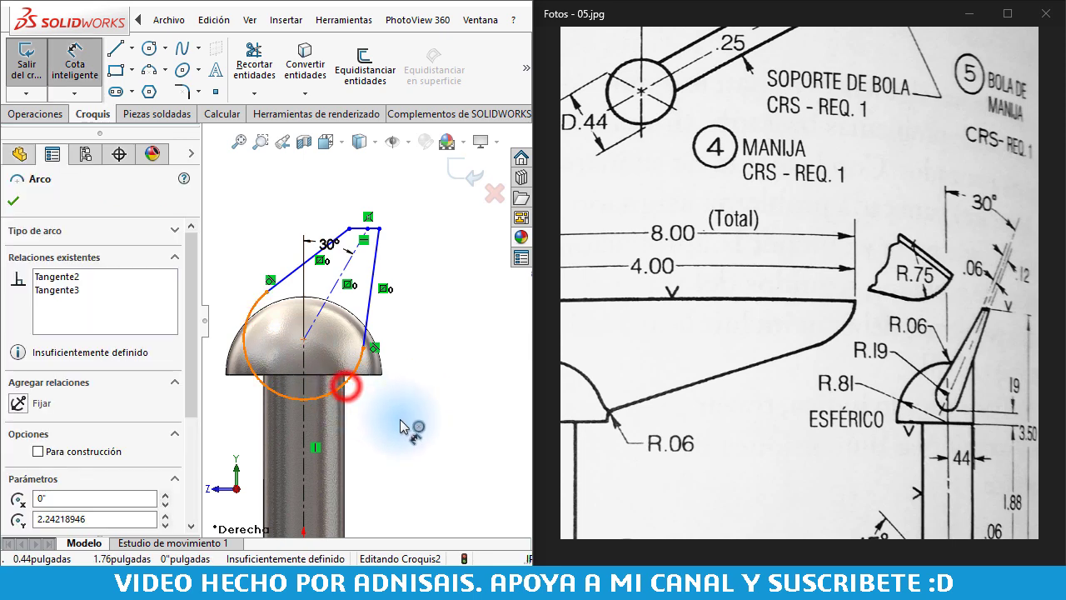
left_click(401, 422)
type(".")
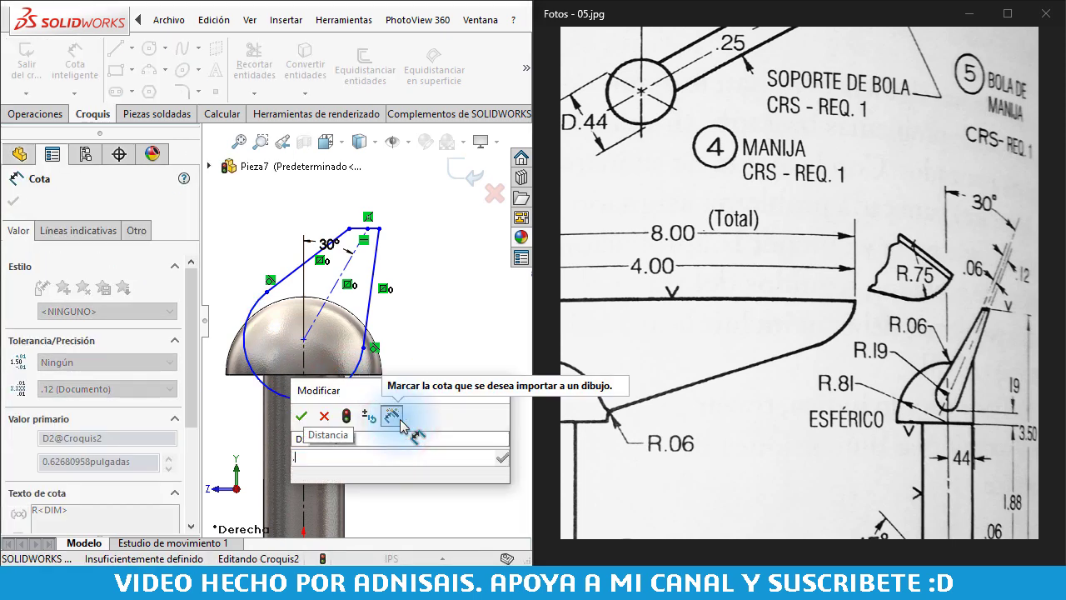
type("190")
key("Return")
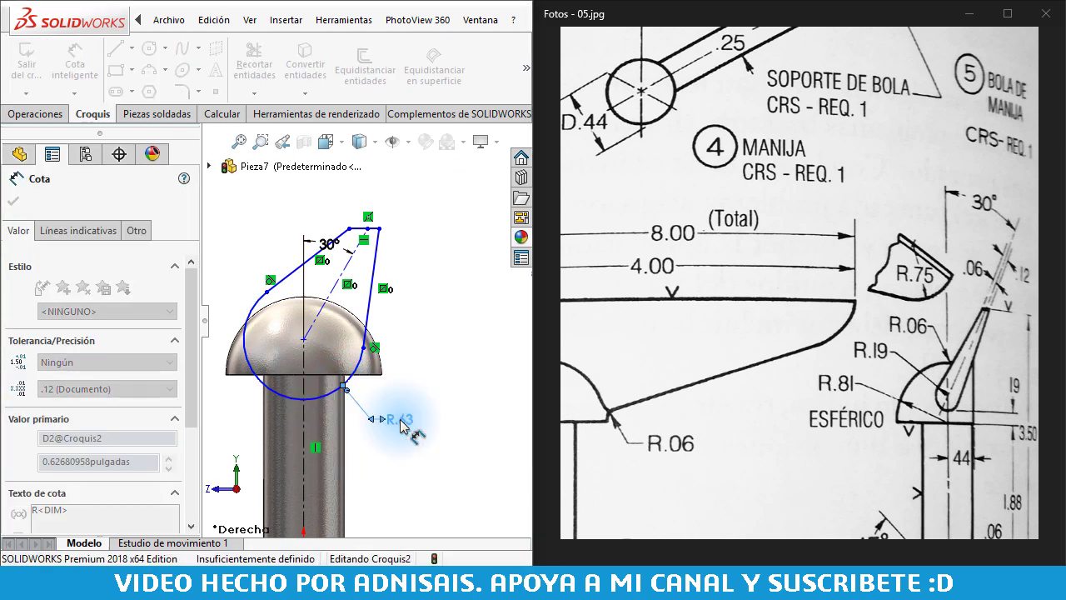
double_click(366, 392)
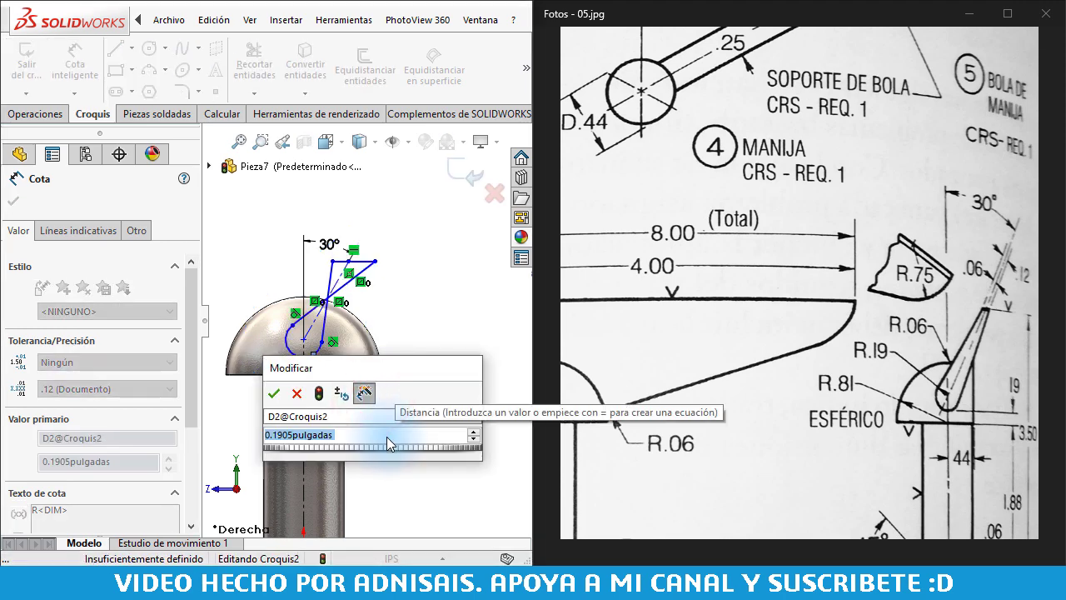
type(".19")
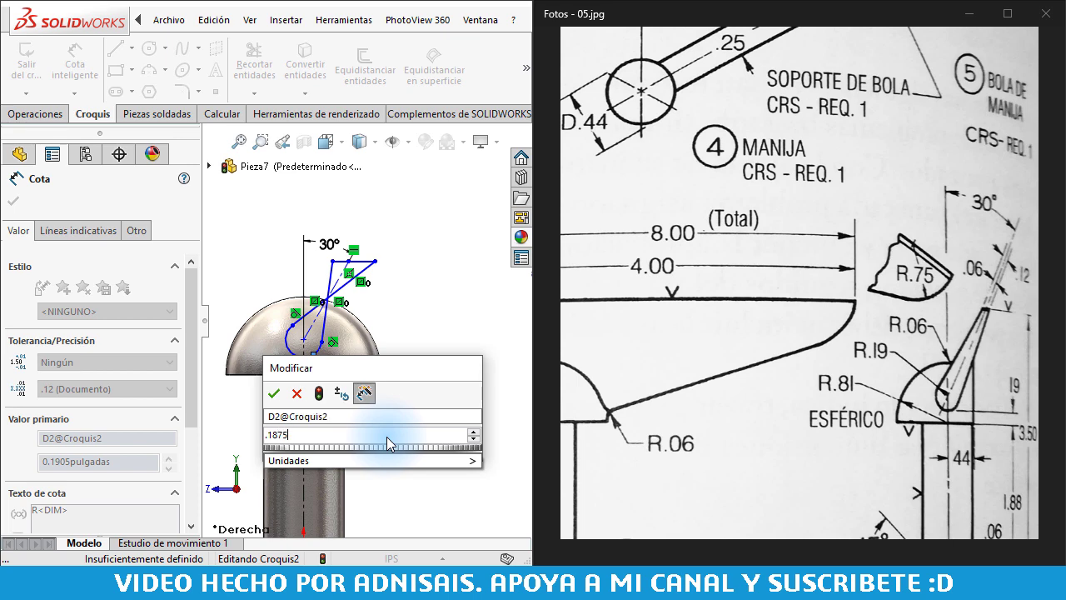
key("Return")
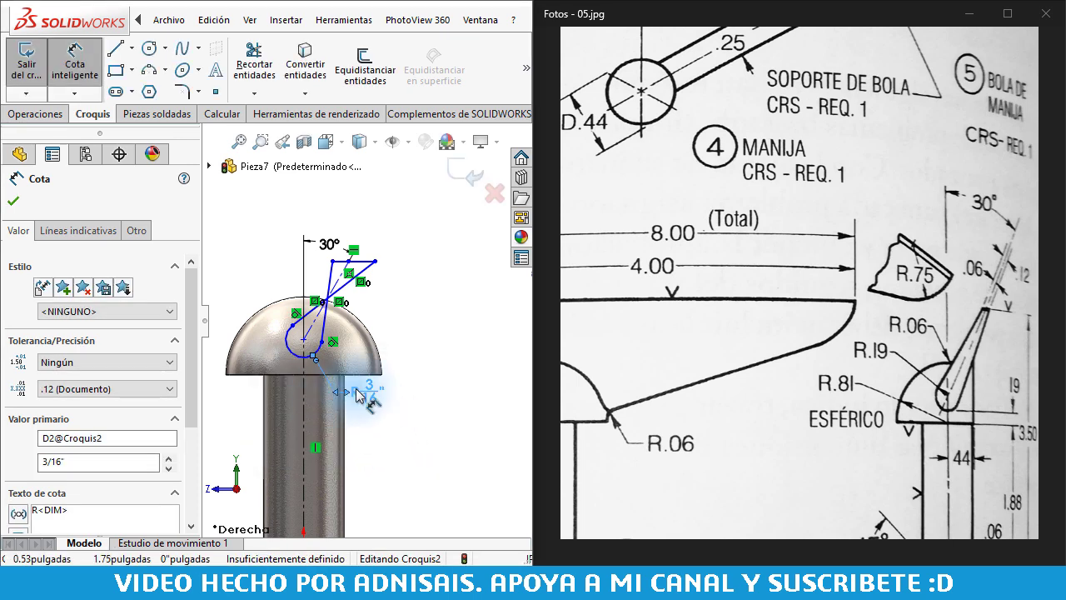
scroll(357, 396, "down", 1)
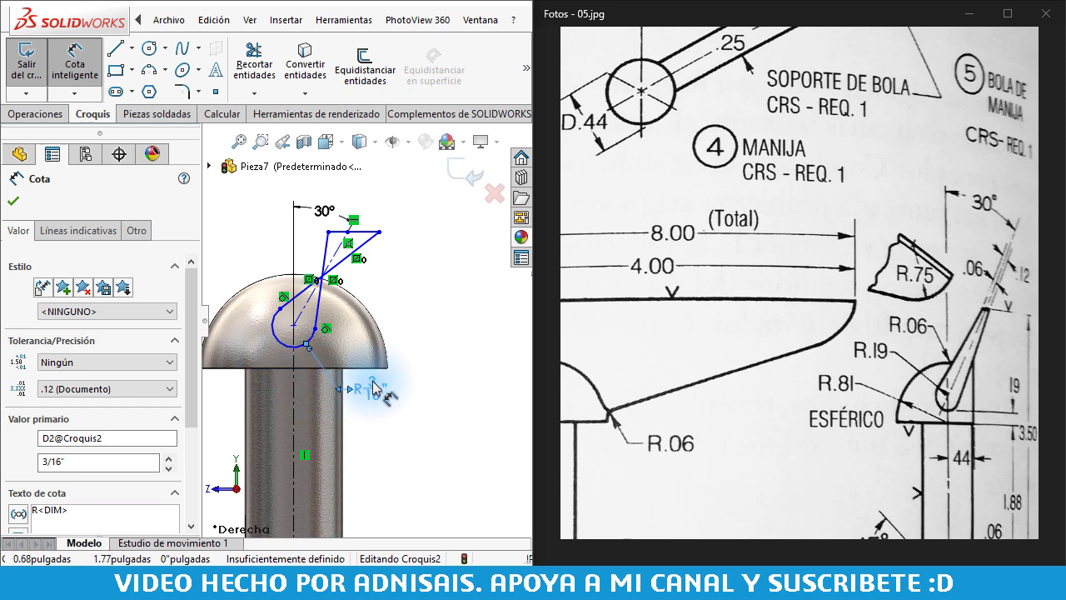
left_click_drag(979, 411, 938, 367)
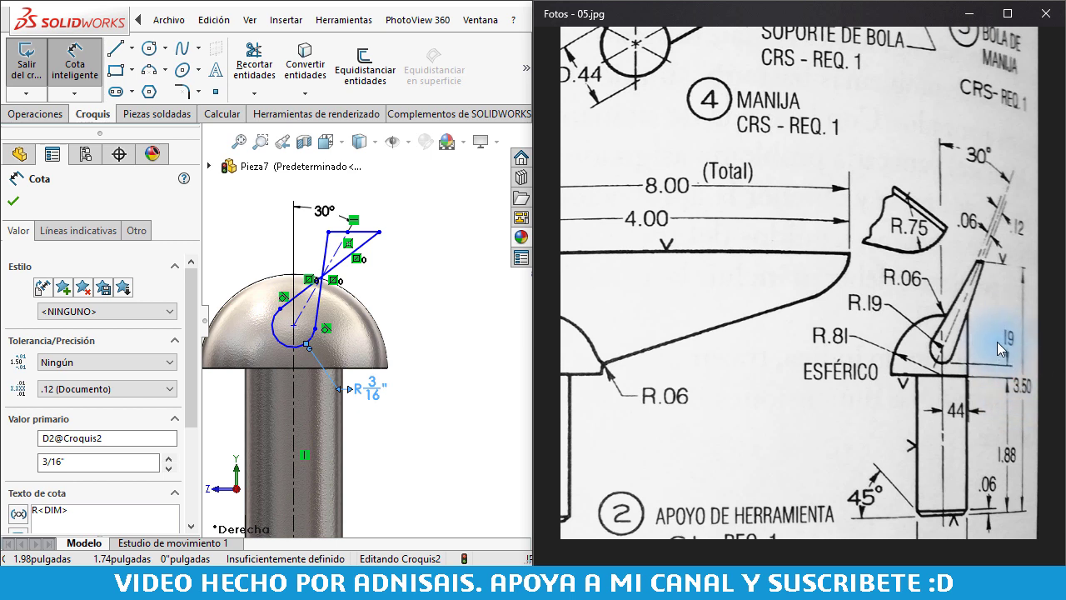
left_click(267, 371)
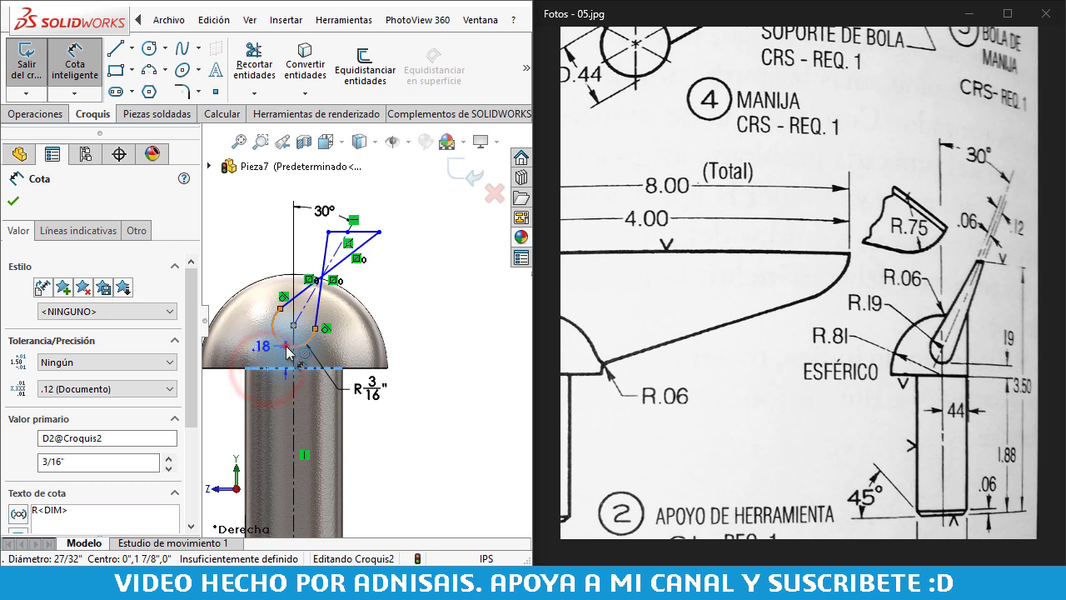
- Dimension the arc centre 3/16" above the head's base
left_click(286, 347)
left_click(433, 353)
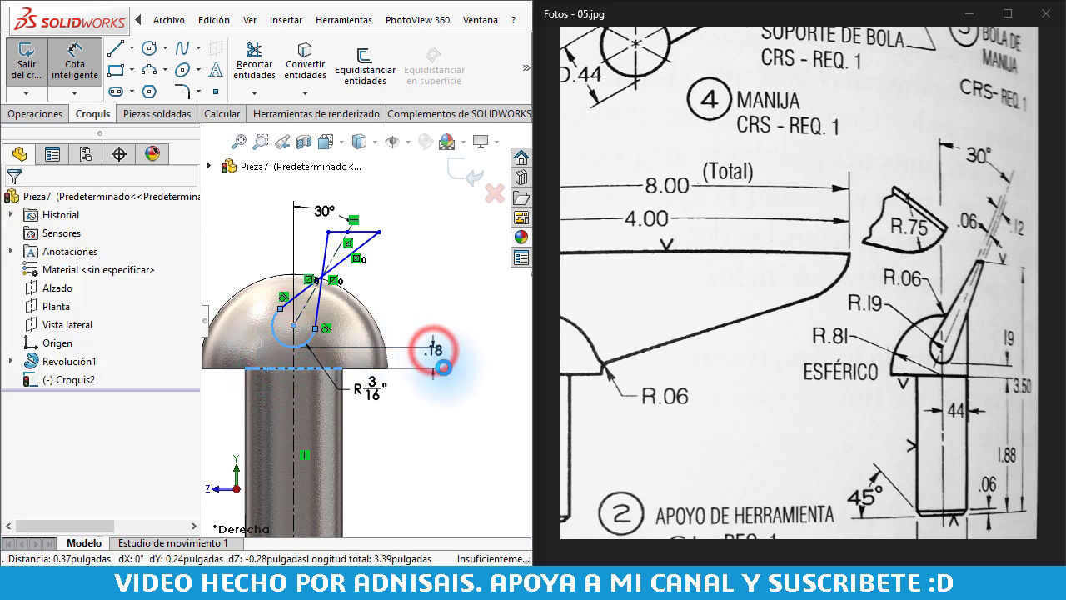
key("BackSpace")
type("3/")
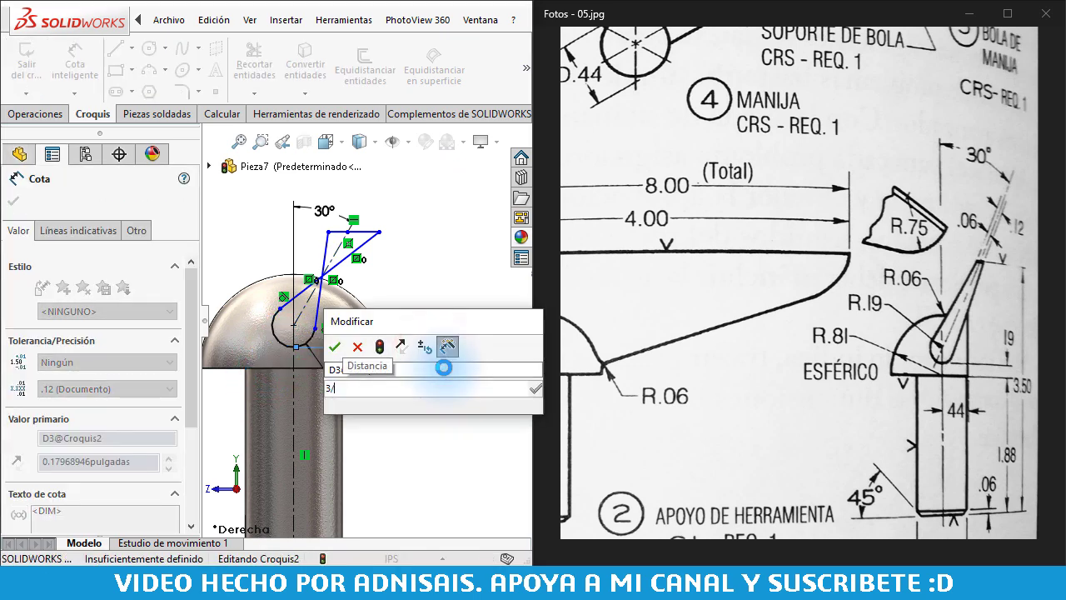
type("16")
key("Return")
scroll(337, 254, "down", 2)
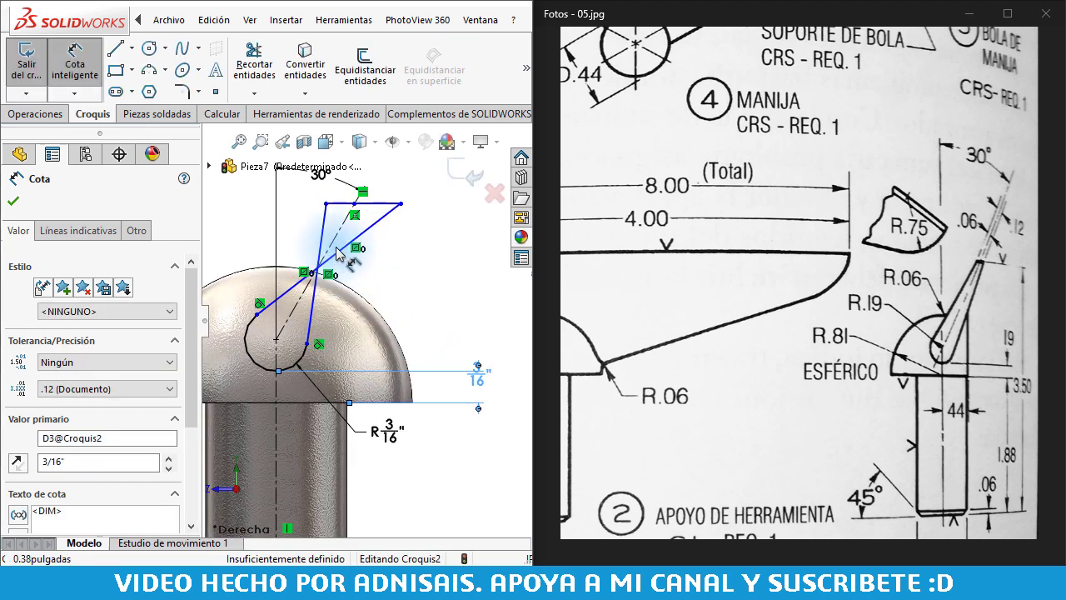
key("Escape")
- Drag the blade's top corner outward, then select it and the centreline for dimensioning
left_click_drag(327, 205, 381, 215)
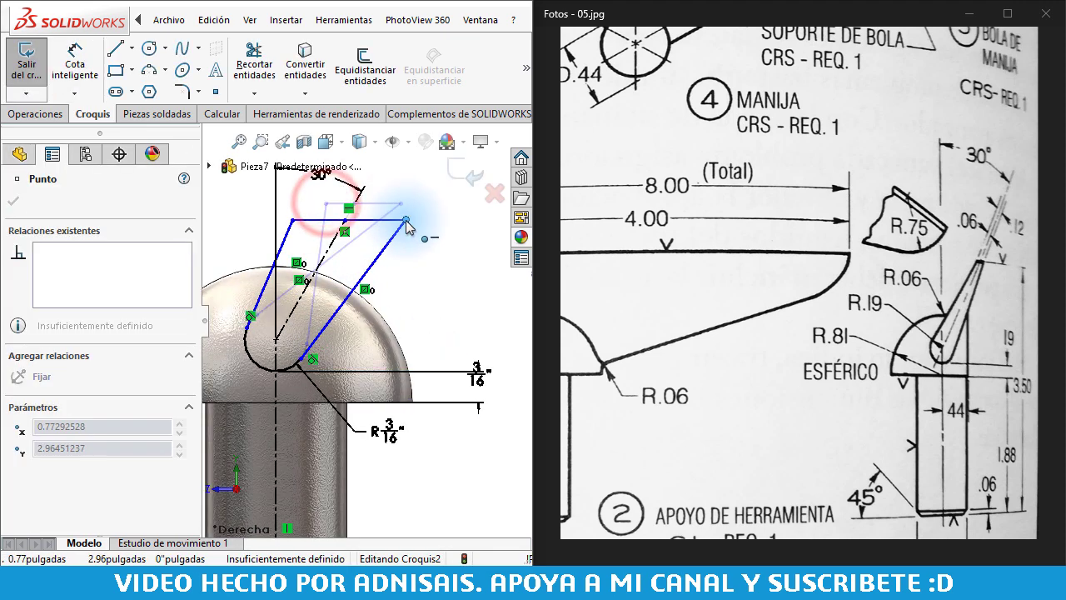
left_click(438, 261)
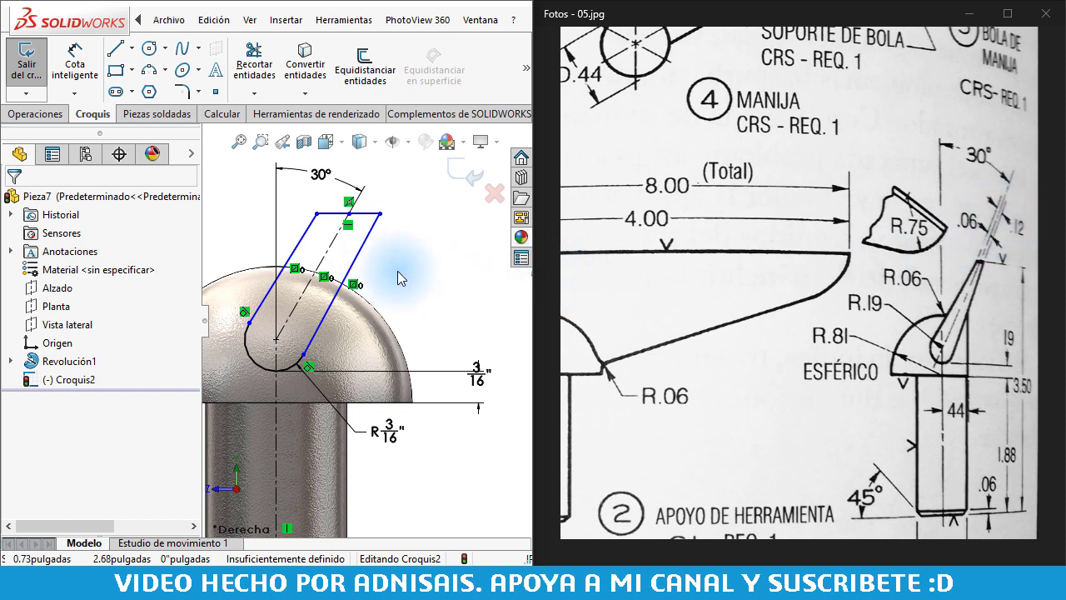
right_click_drag(397, 270, 421, 209)
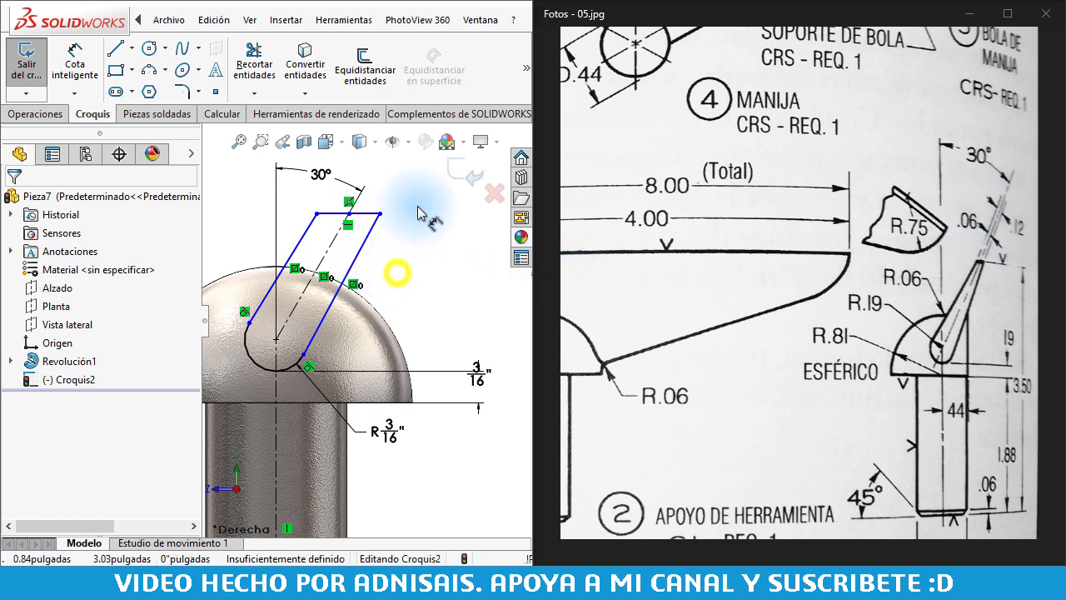
left_click(318, 214)
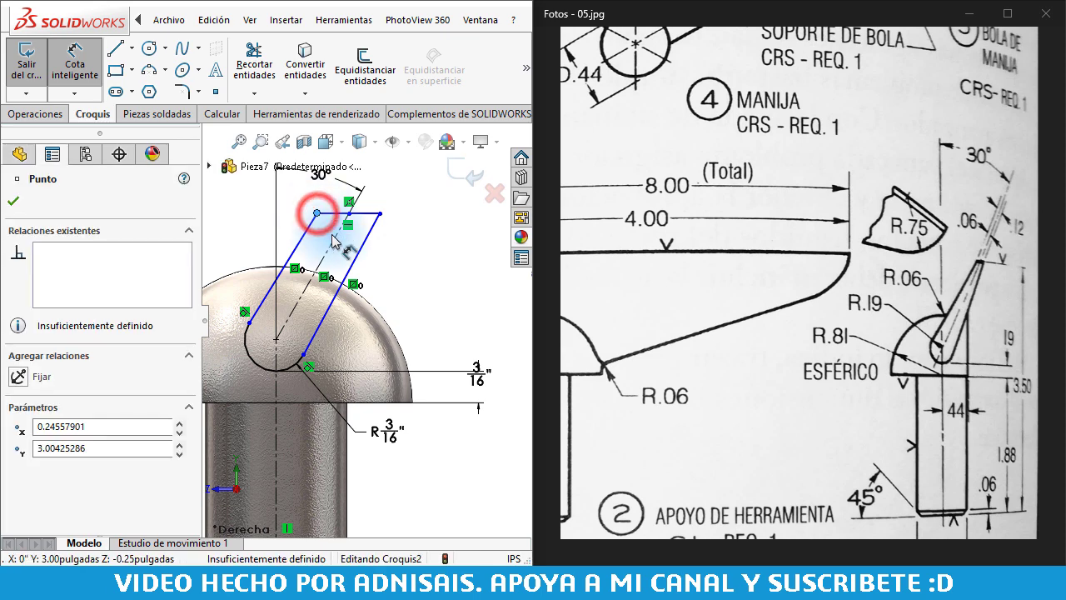
left_click(340, 226)
- Set the top corner's distance from the 30° centreline to 1/16"
scroll(372, 193, "up", 2)
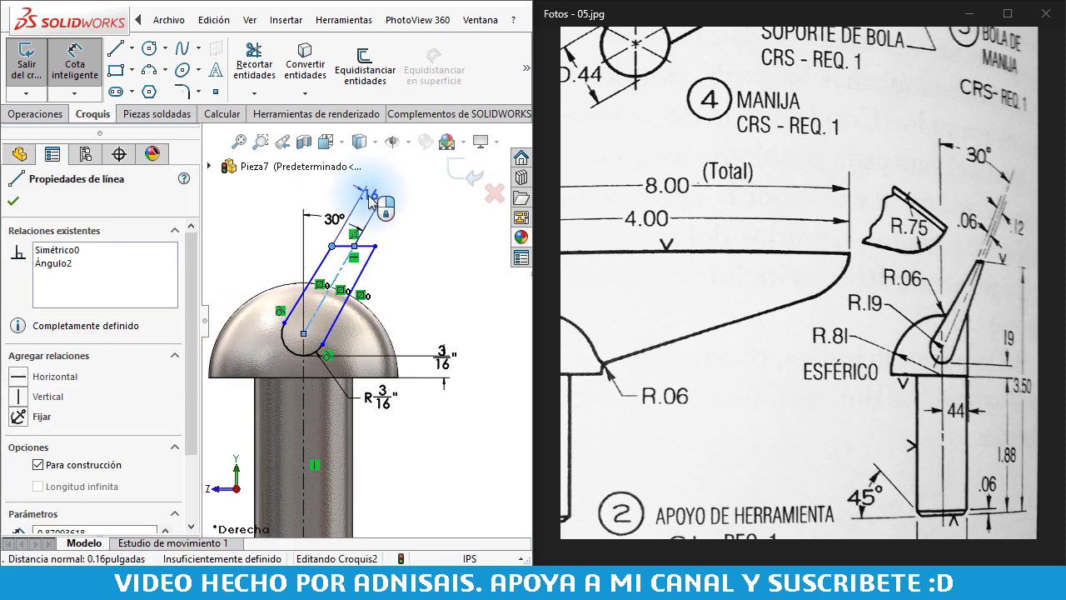
left_click(369, 198)
left_click(367, 193)
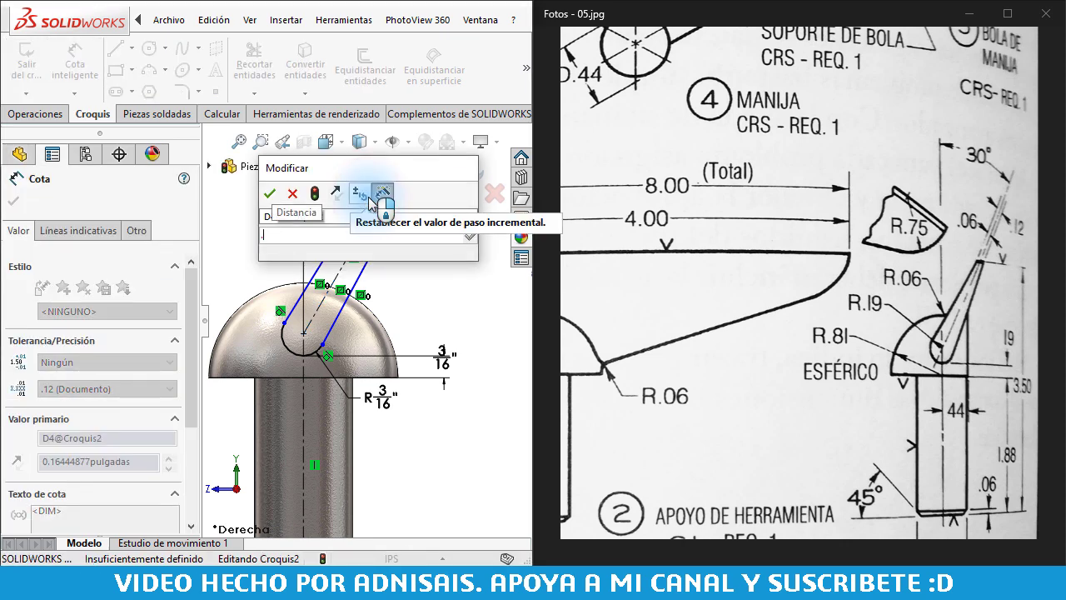
type("06")
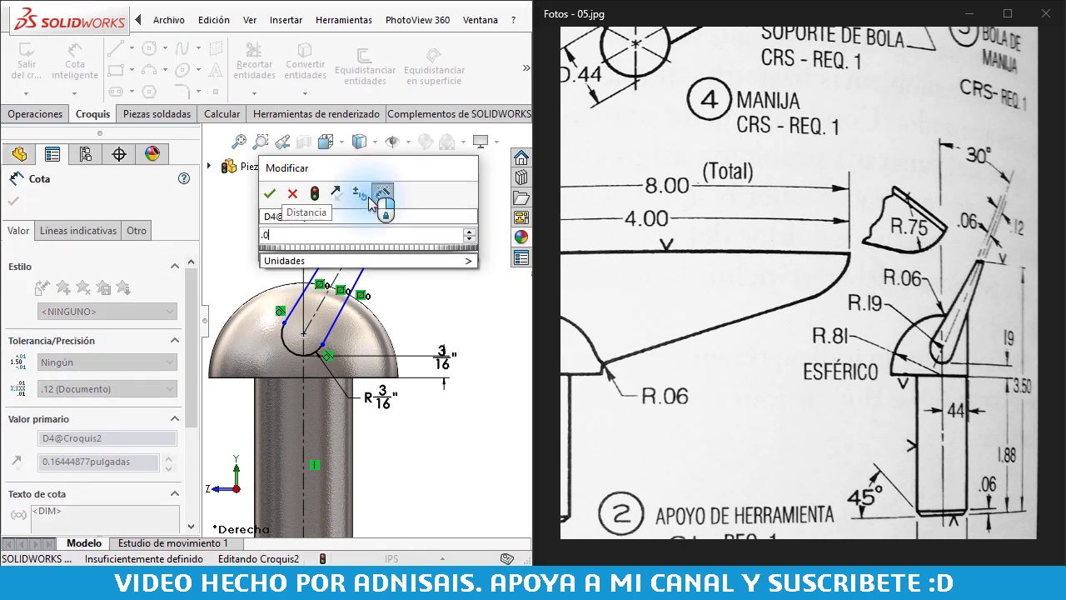
key("BackSpace")
key("BackSpace")
type("1&")
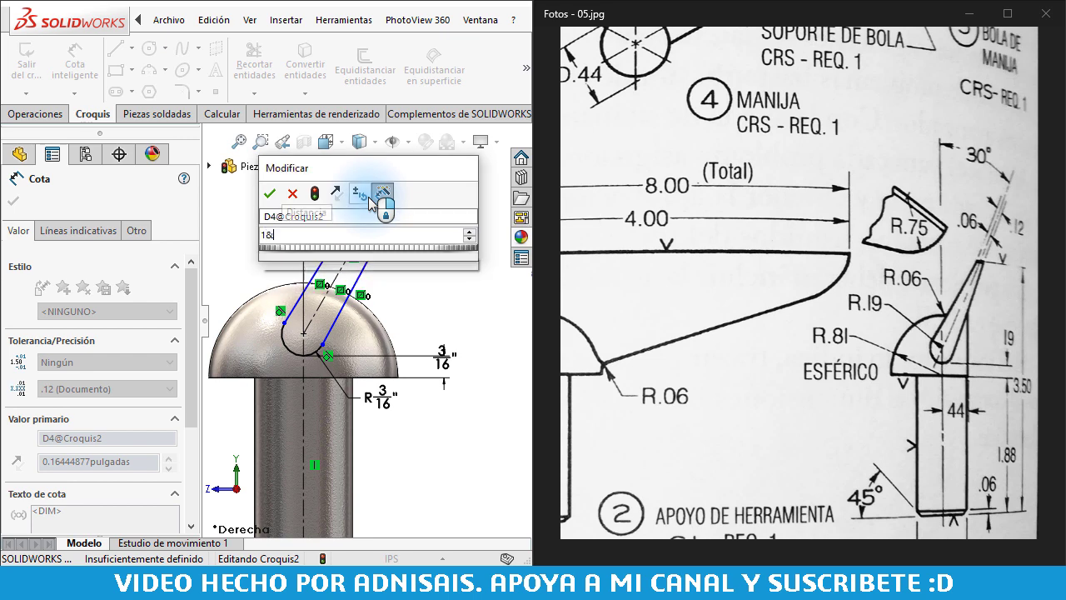
key("BackSpace")
type("/16")
key("Return")
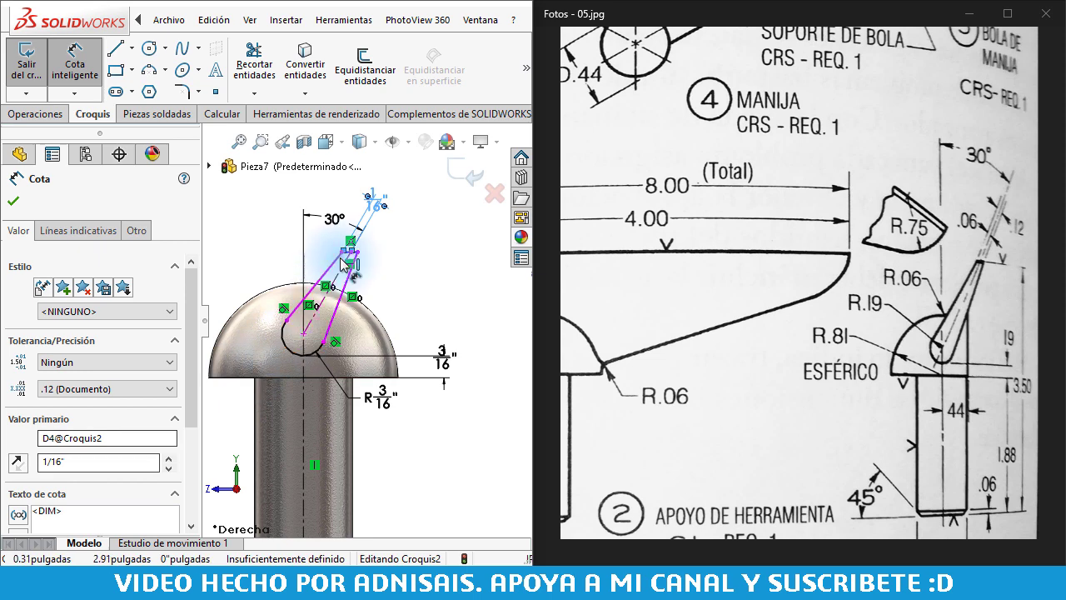
scroll(348, 274, "down", 3)
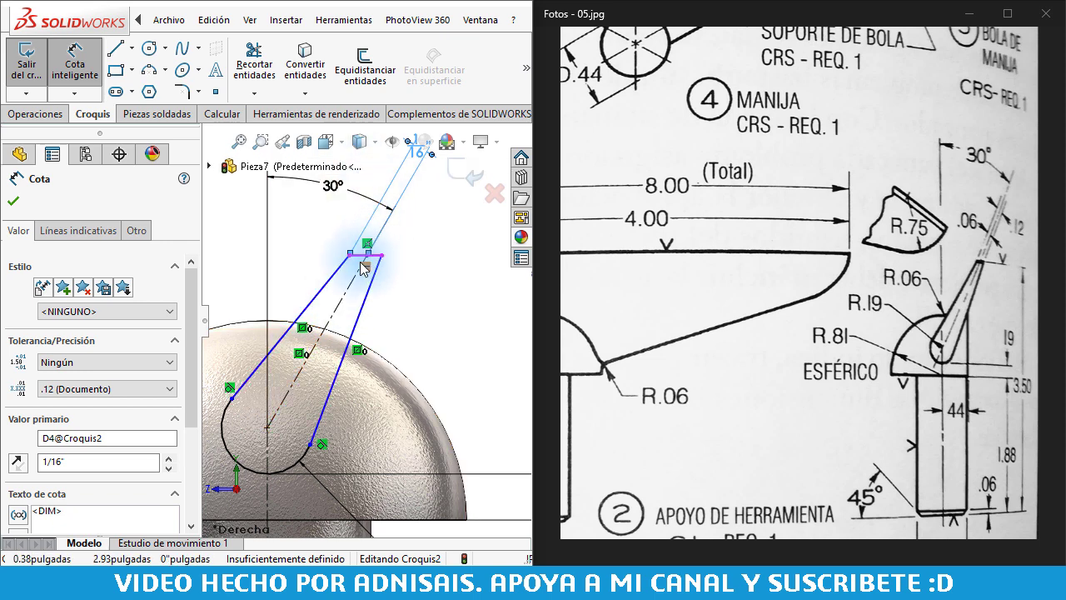
key("Escape")
left_click(355, 256)
scroll(357, 263, "down", 2)
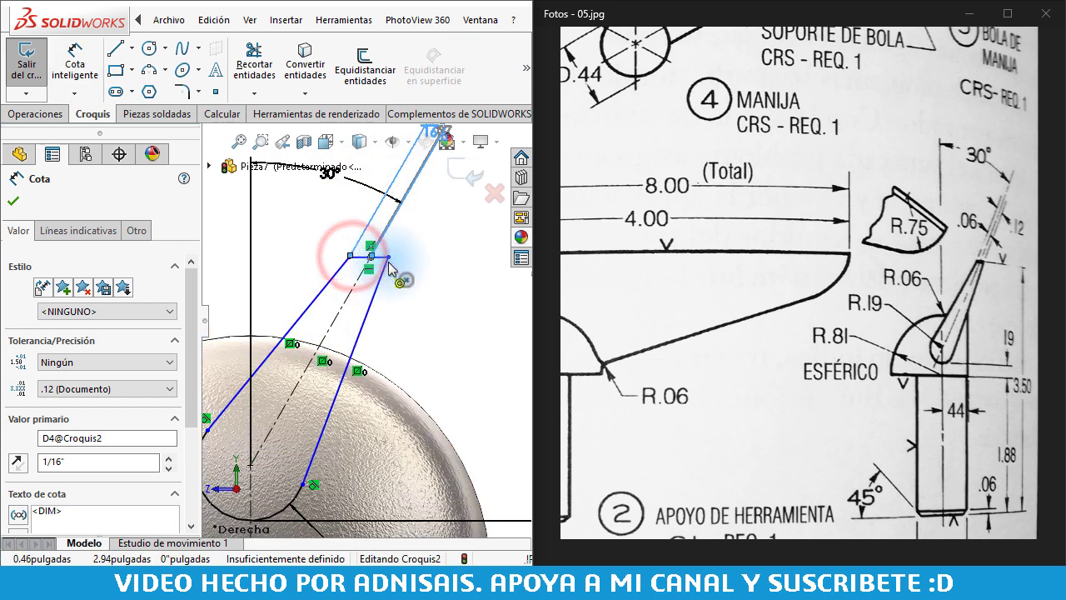
left_click(295, 262)
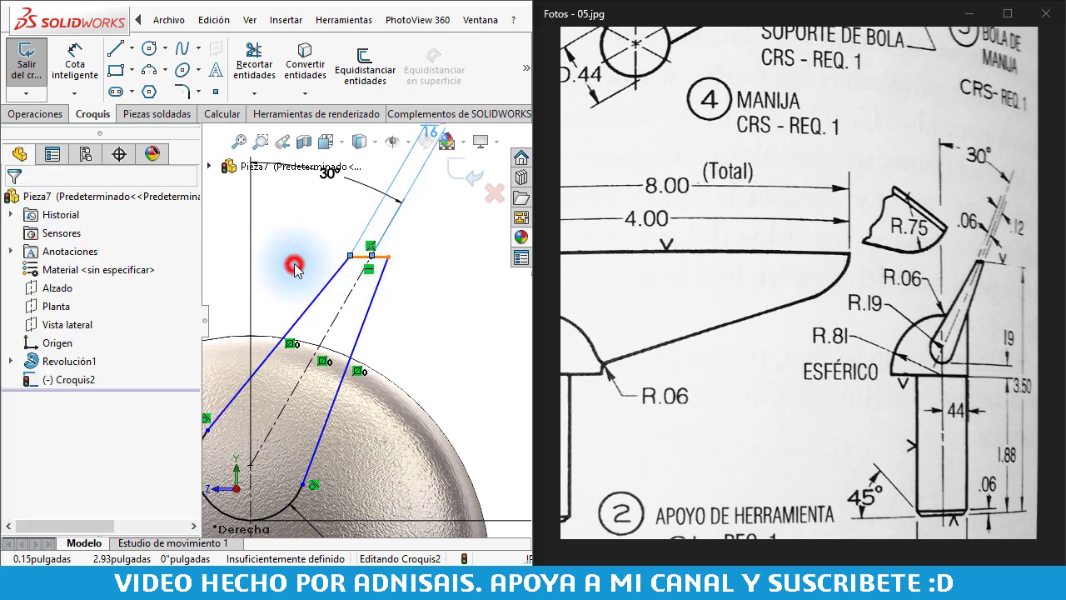
left_click(349, 256)
left_click(388, 259)
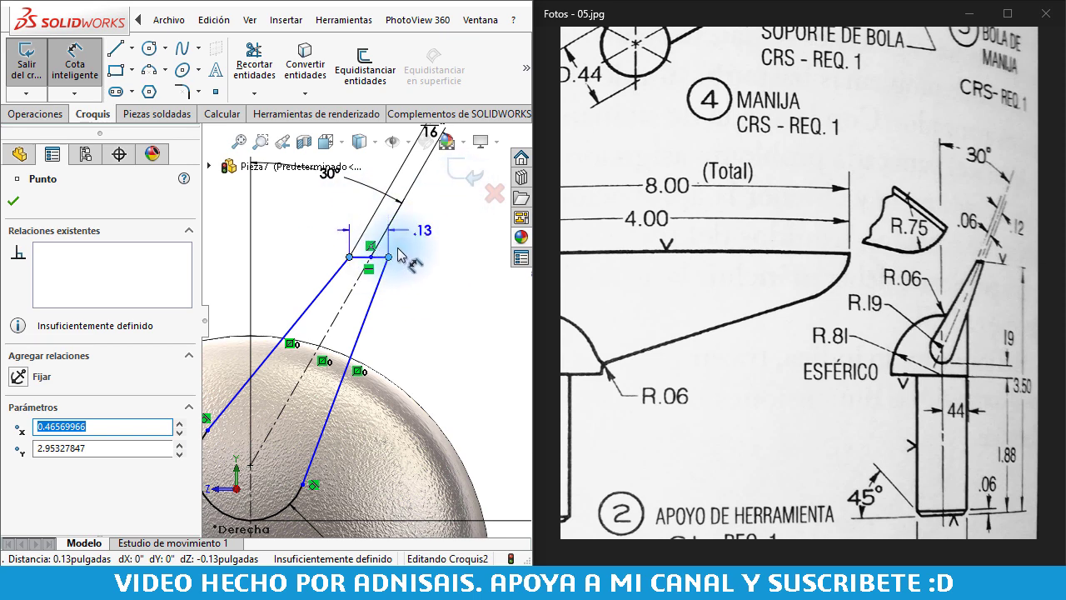
scroll(446, 212, "up", 2)
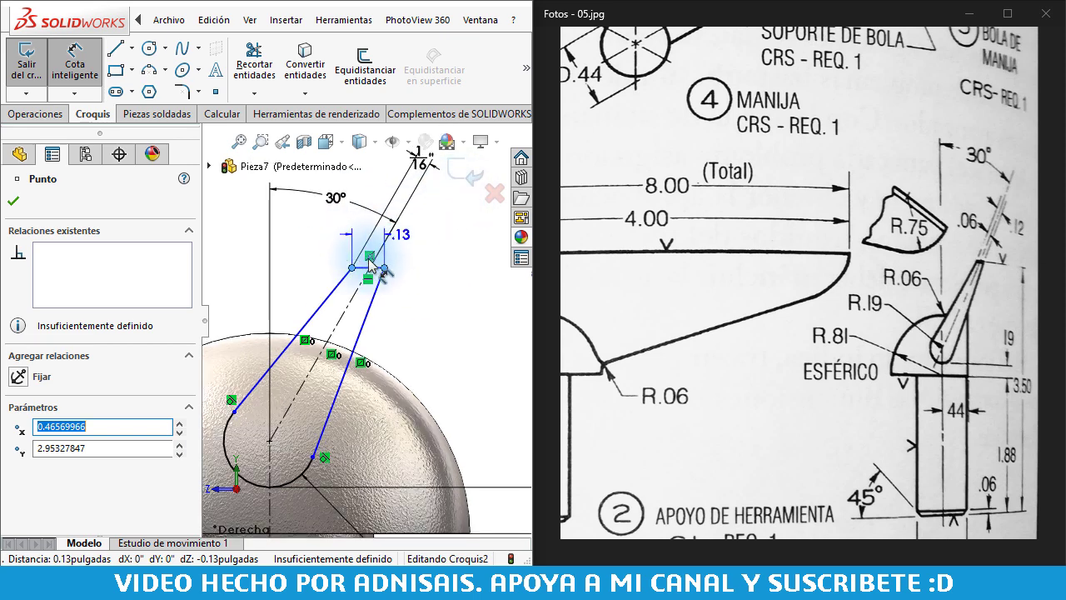
key("Escape")
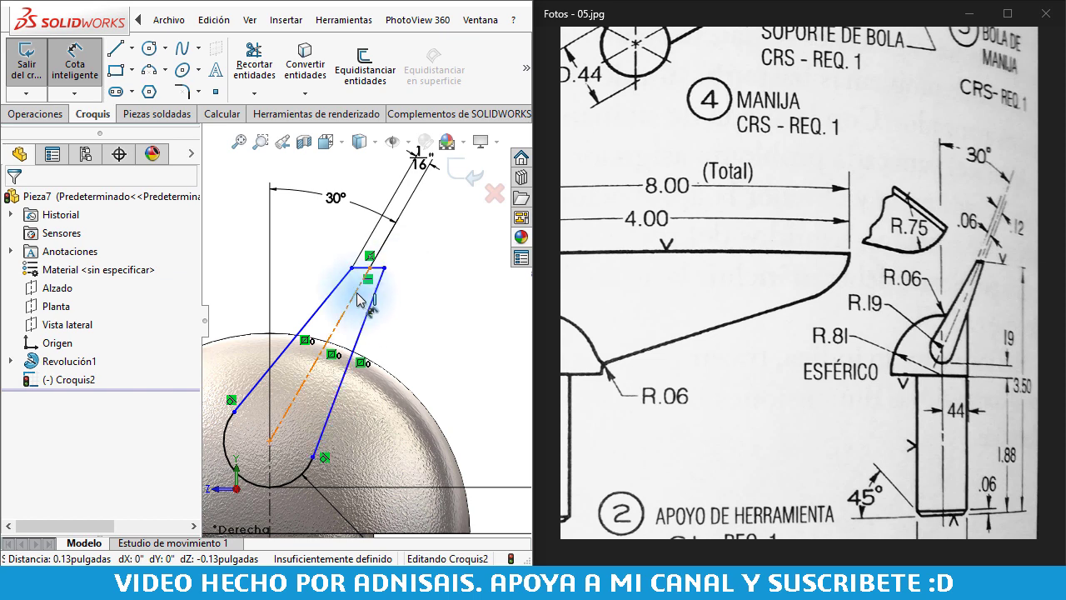
left_click(366, 292)
left_click(384, 267)
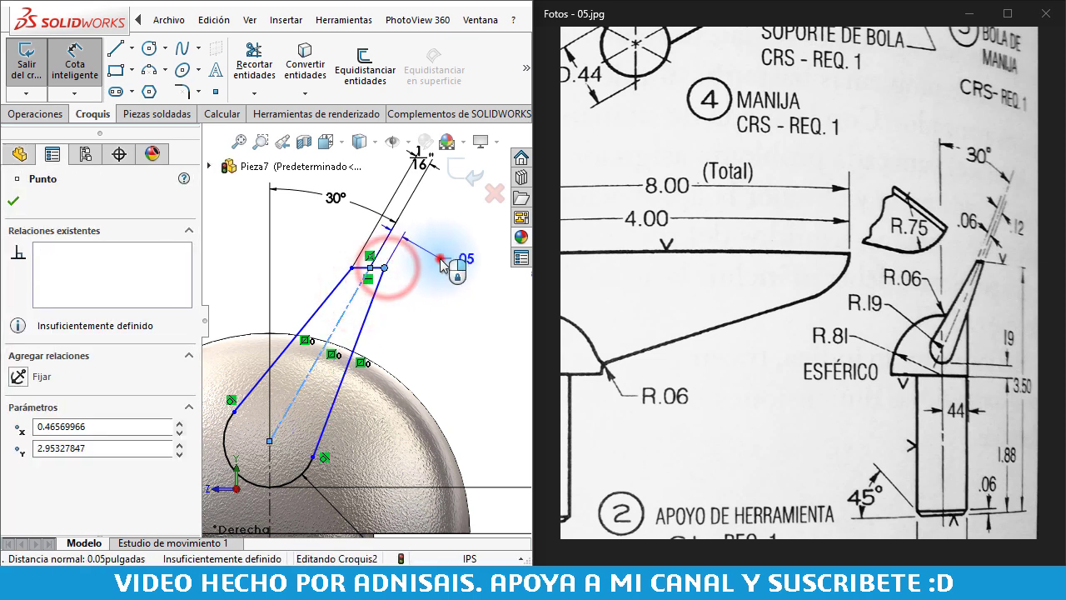
- Try setting the blade width dimension to 1/16 and dismiss the invalid-geometry warning
left_click(441, 264)
type("1/")
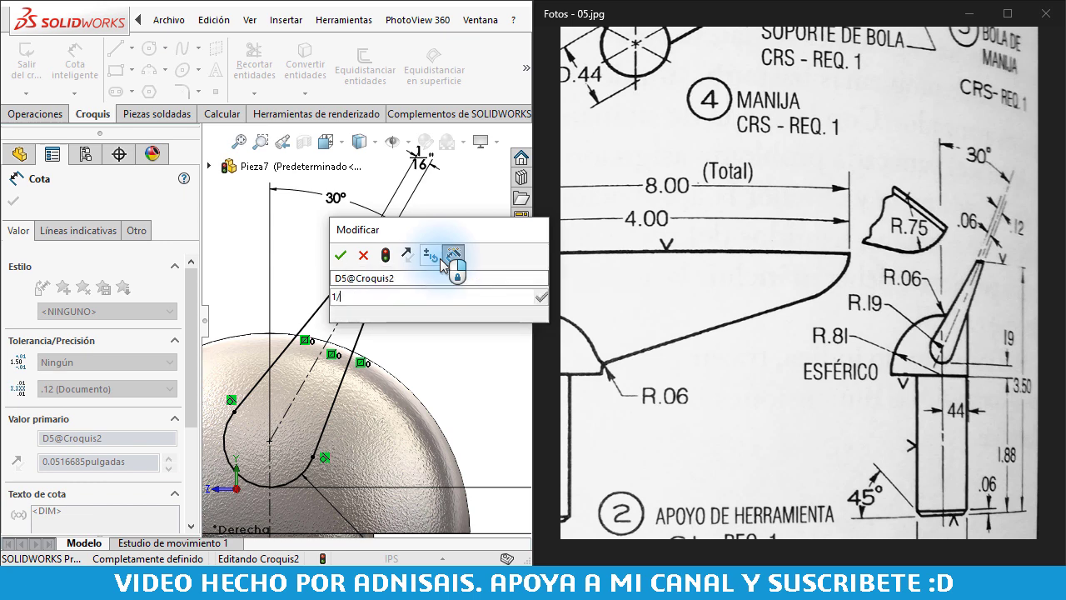
type("16")
key("Return")
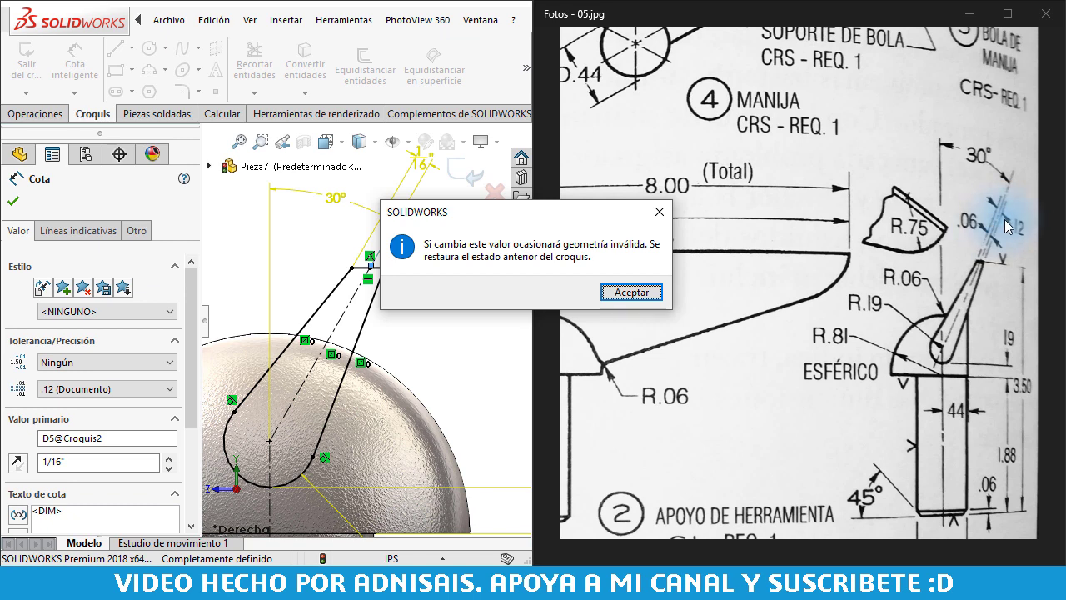
left_click(638, 295)
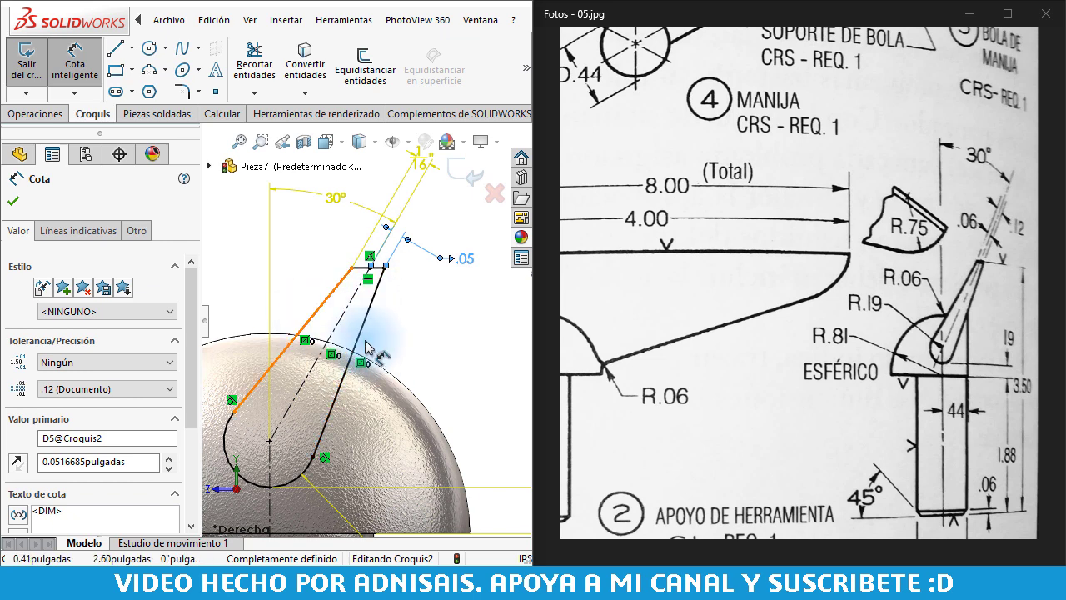
- Delete the redundant .05 width dimension from the blade sketch
left_click(464, 259)
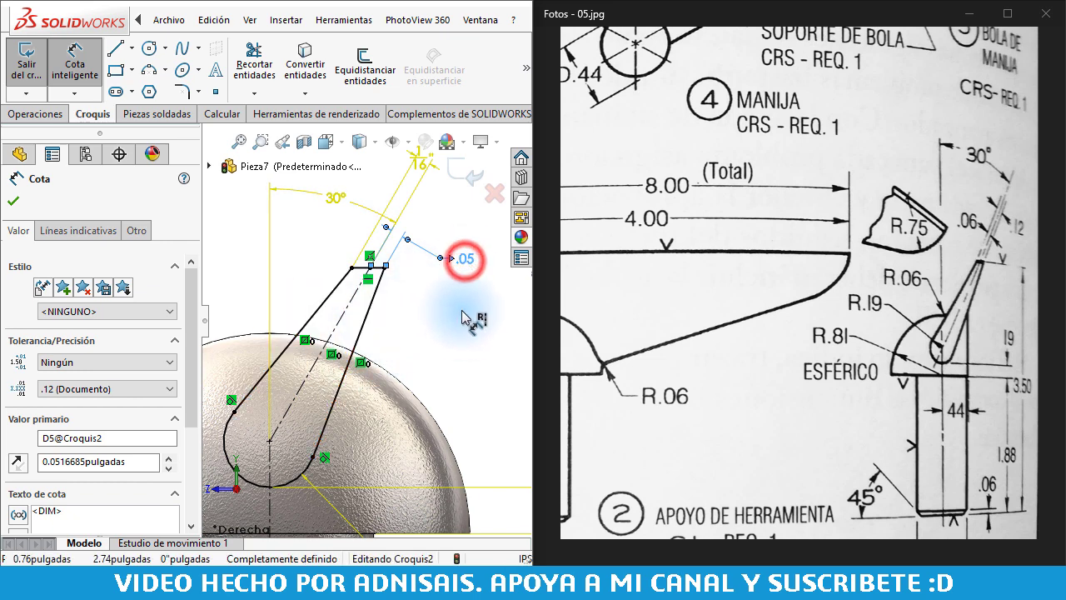
left_click(469, 257)
key("Delete")
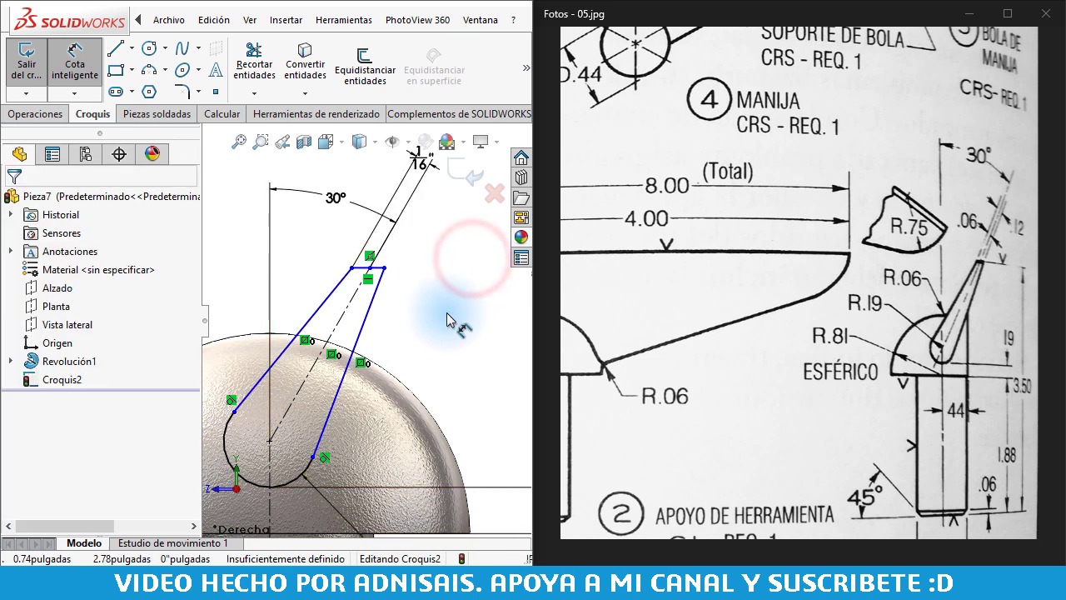
left_click(441, 308)
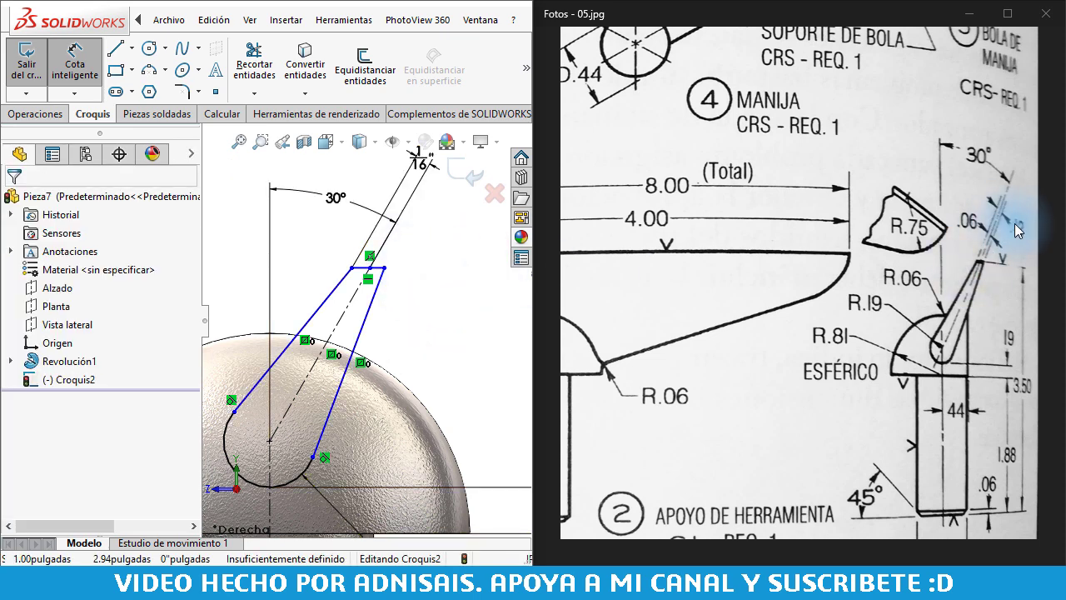
left_click(423, 325)
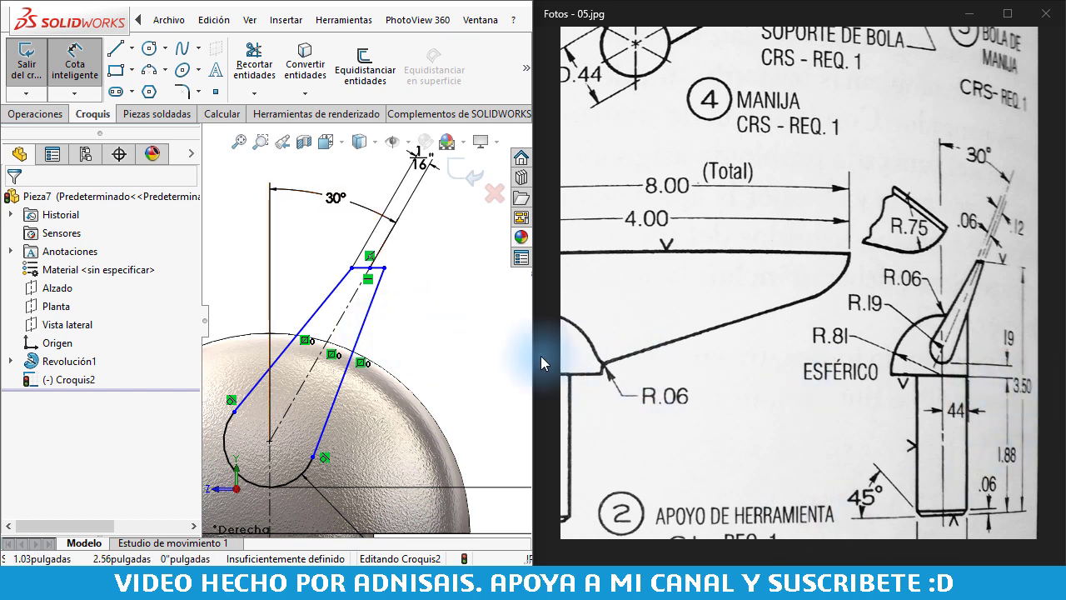
scroll(416, 369, "up", 5)
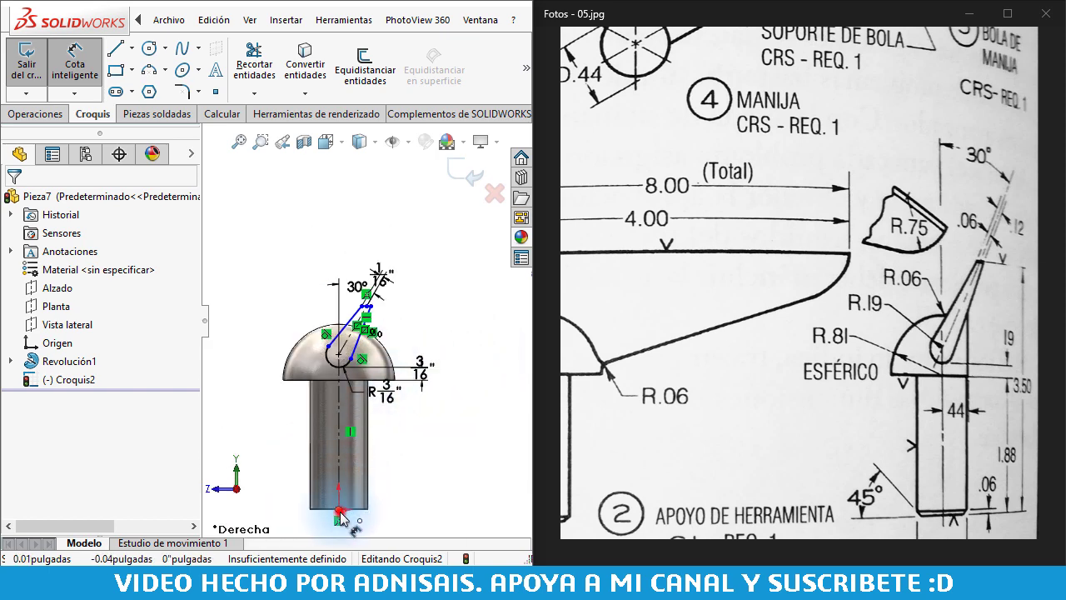
- Add a vertical 3.5" dimension from the pin's bottom point to the blade's top line
left_click(339, 511)
scroll(353, 290, "down", 3)
scroll(353, 290, "down", 2)
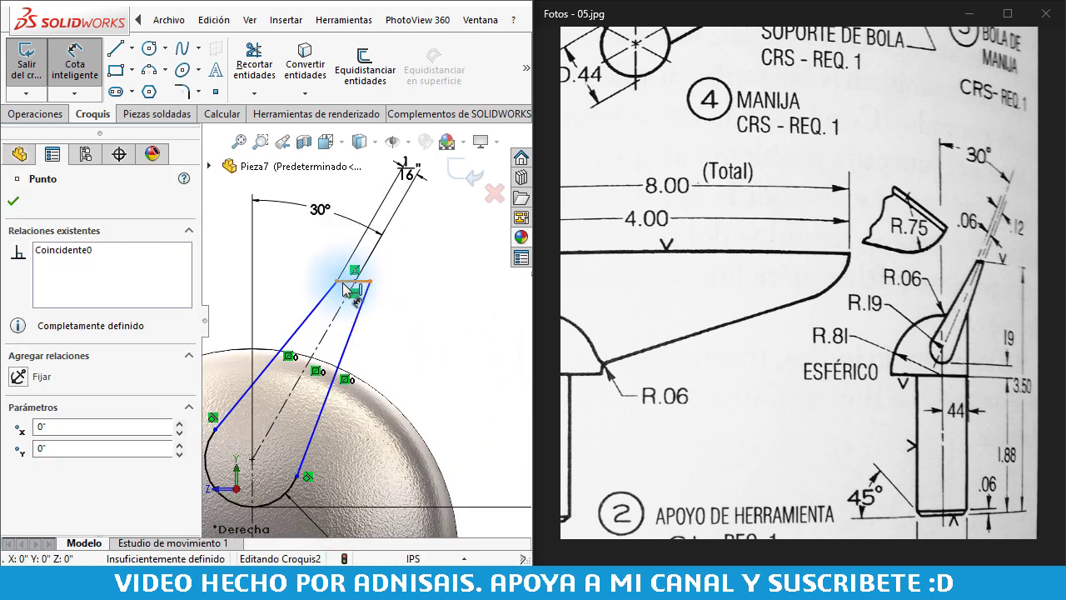
left_click(354, 283)
scroll(354, 293, "up", 4)
left_click(500, 404)
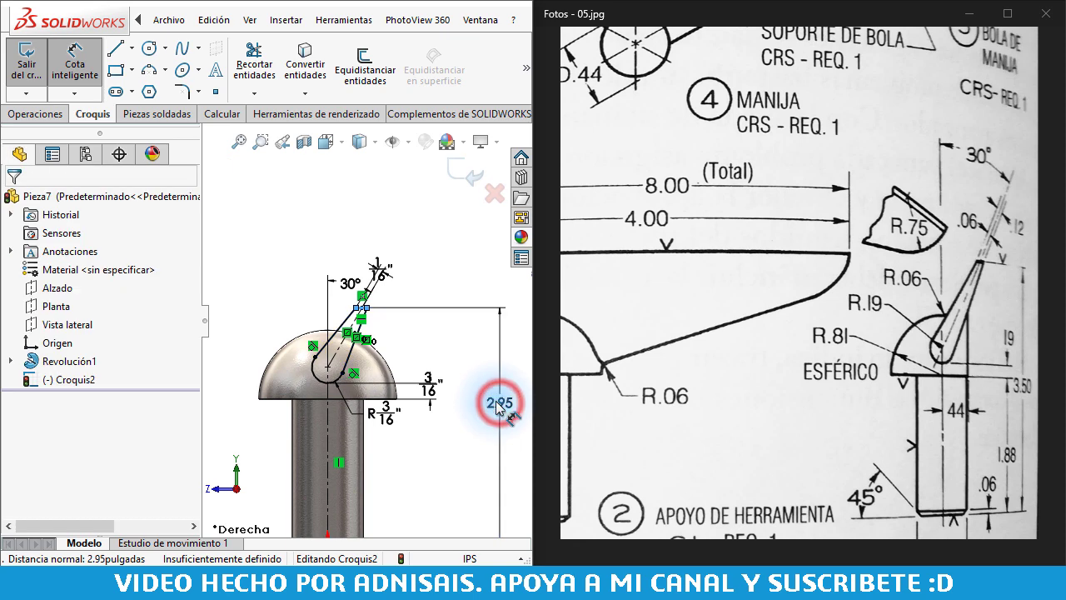
type("3.5")
key("Return")
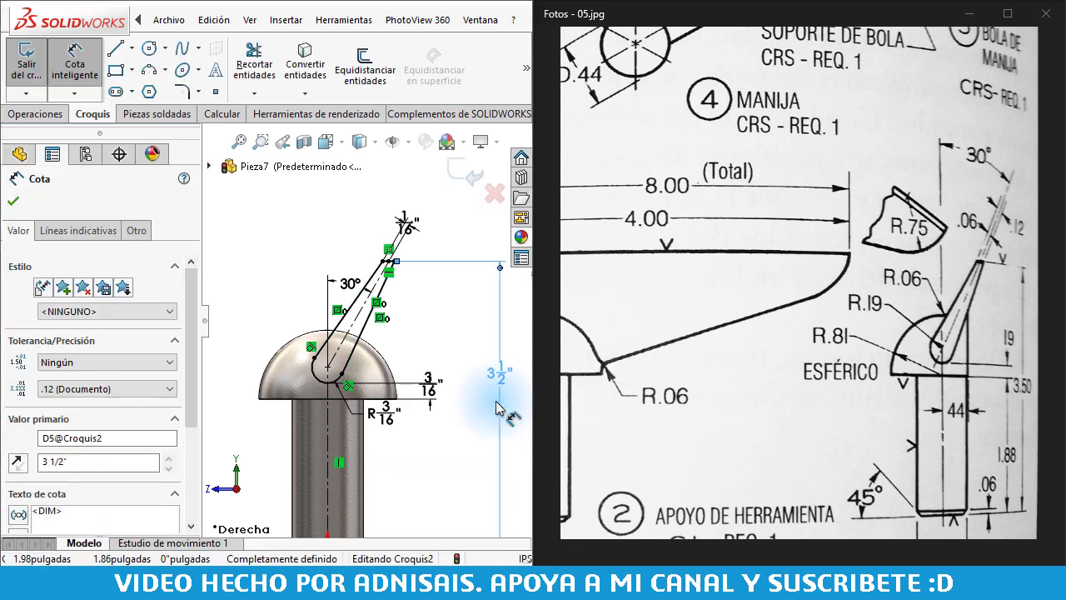
scroll(391, 275, "down", 3)
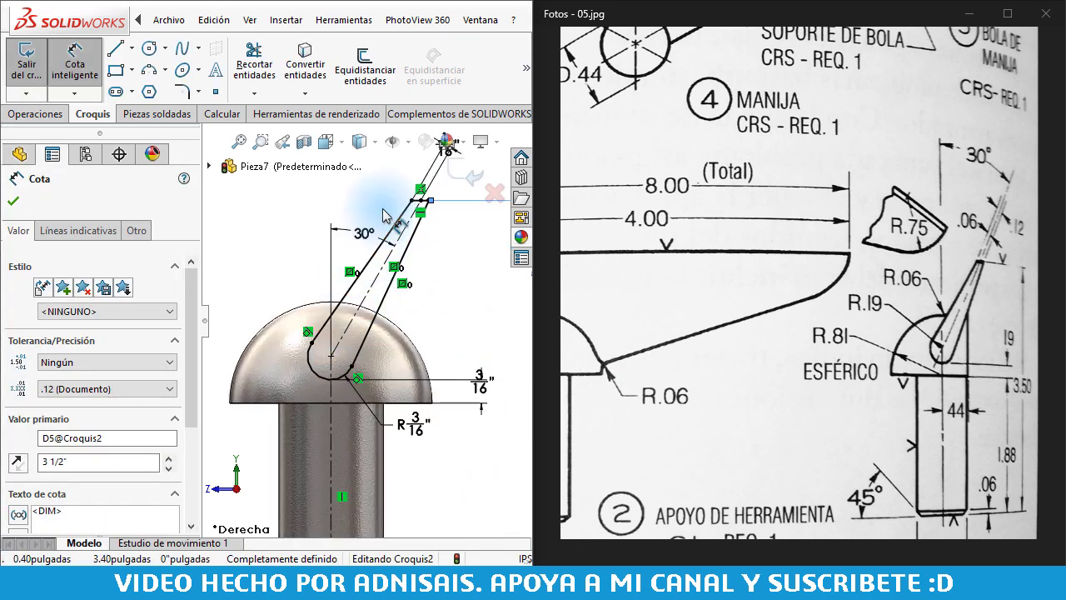
key("Escape")
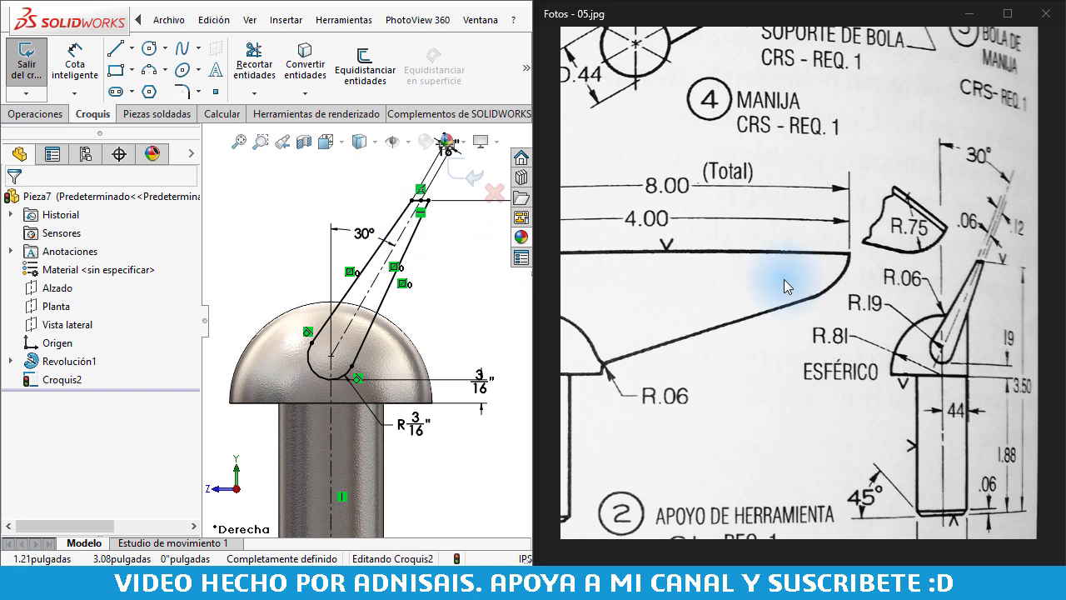
left_click_drag(783, 279, 865, 279)
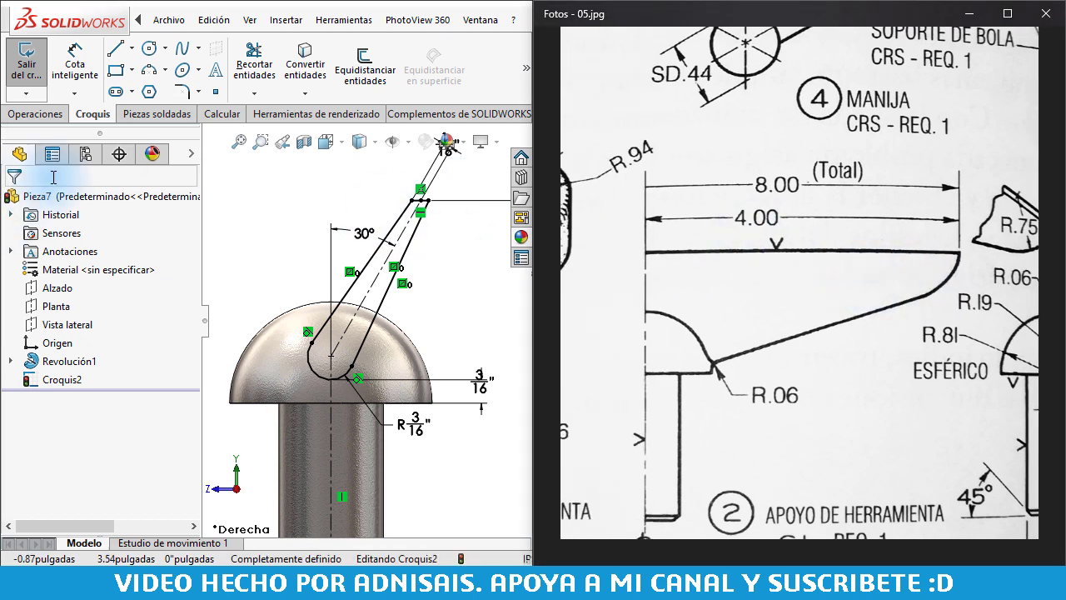
- Extrude the blade sketch with a Plano medio end condition, first trying 16" depth
left_click(36, 116)
left_click(38, 65)
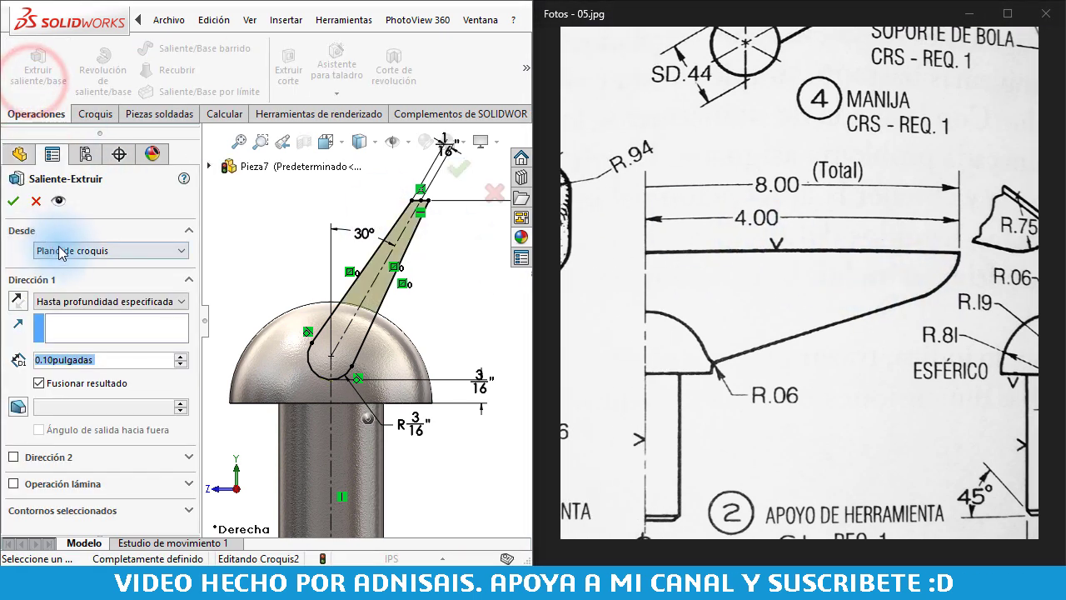
left_click(73, 300)
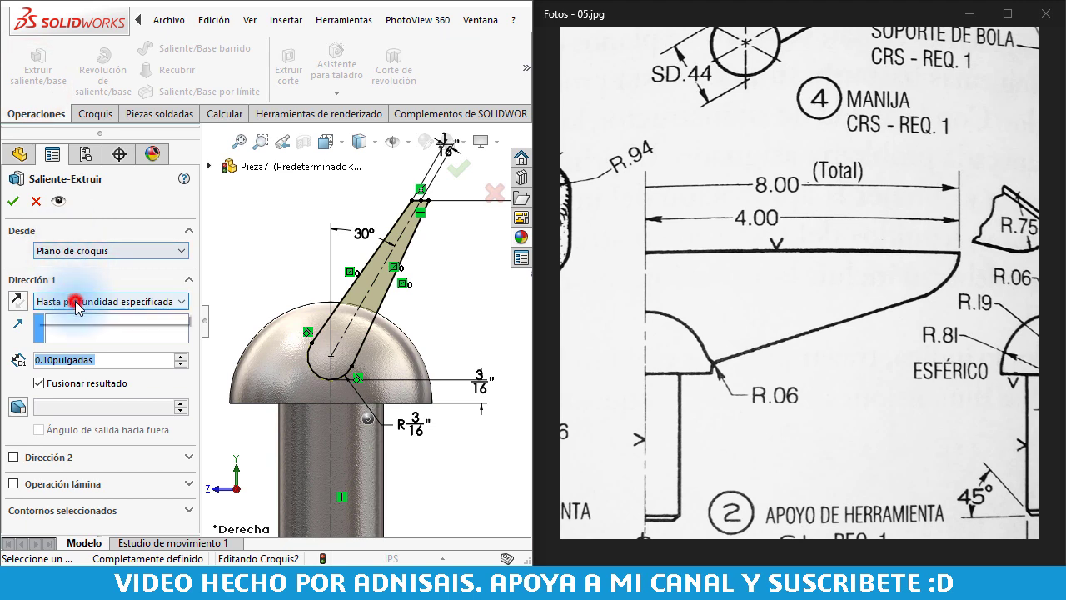
left_click(62, 382)
left_click(75, 361)
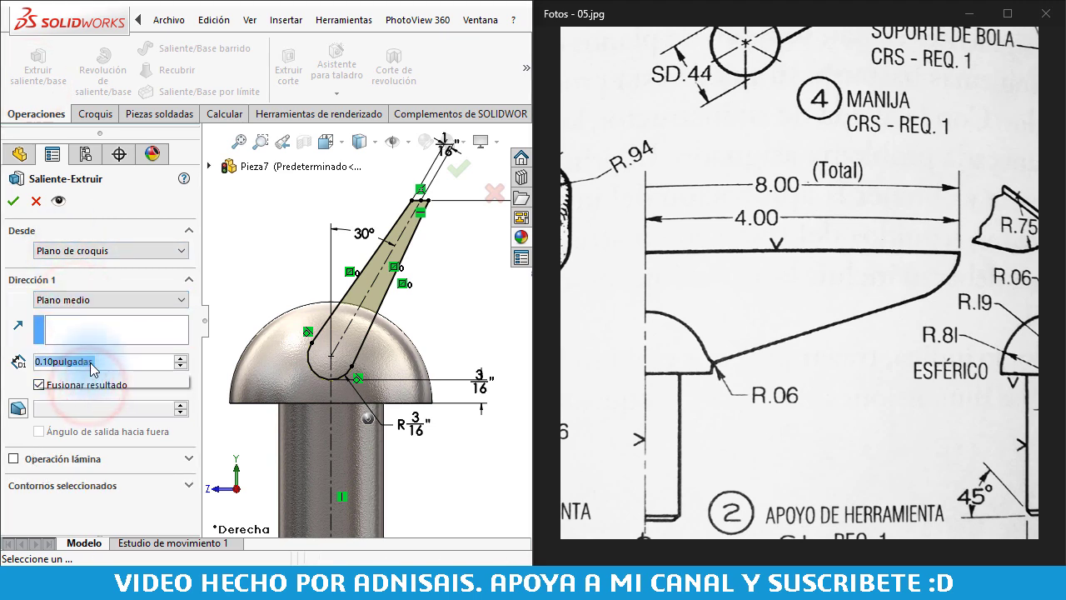
type("16")
key("Return")
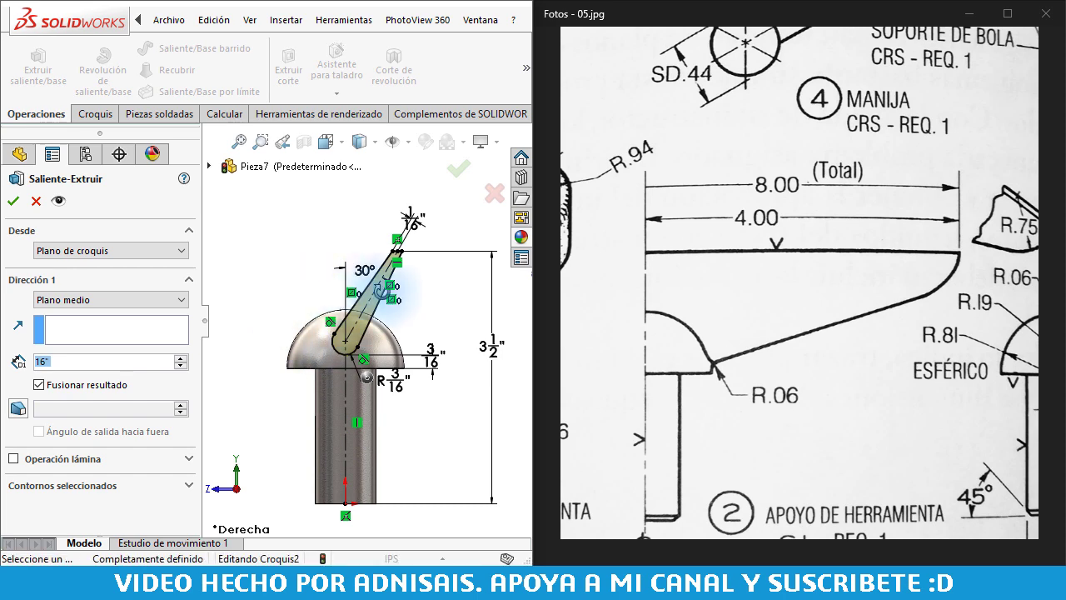
mouse_move(366, 258)
middle_mouse_down()
mouse_move(417, 327)
mouse_move(538, 347)
middle_mouse_up()
scroll(417, 326, "up", 3)
left_click_drag(972, 351, 958, 323)
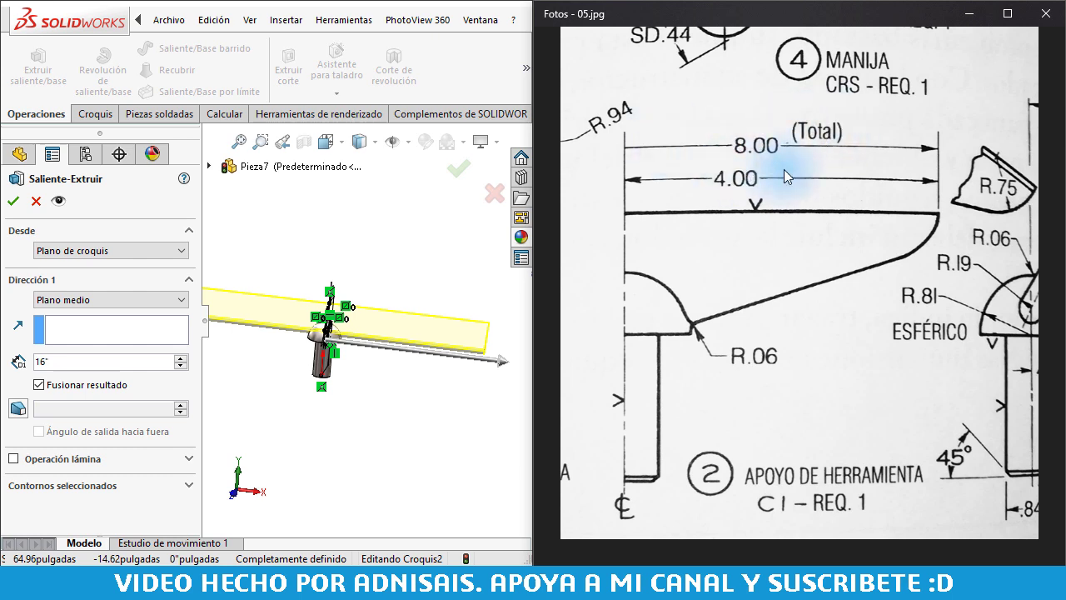
- Change the extrusion depth to 8" and accept the Saliente-Extruir1 feature
left_click(89, 364)
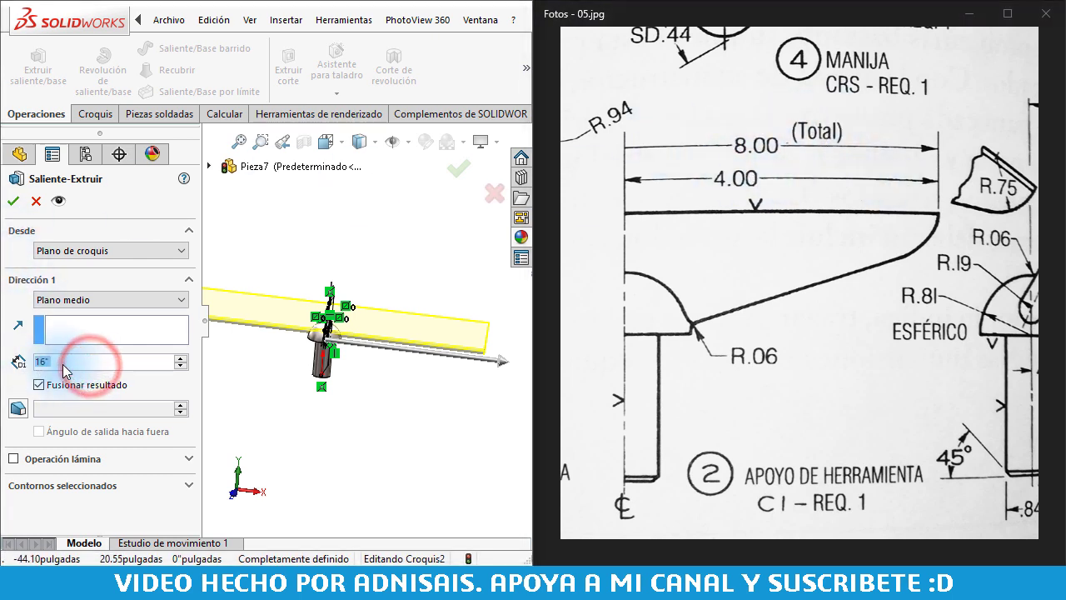
type("8")
key("Return")
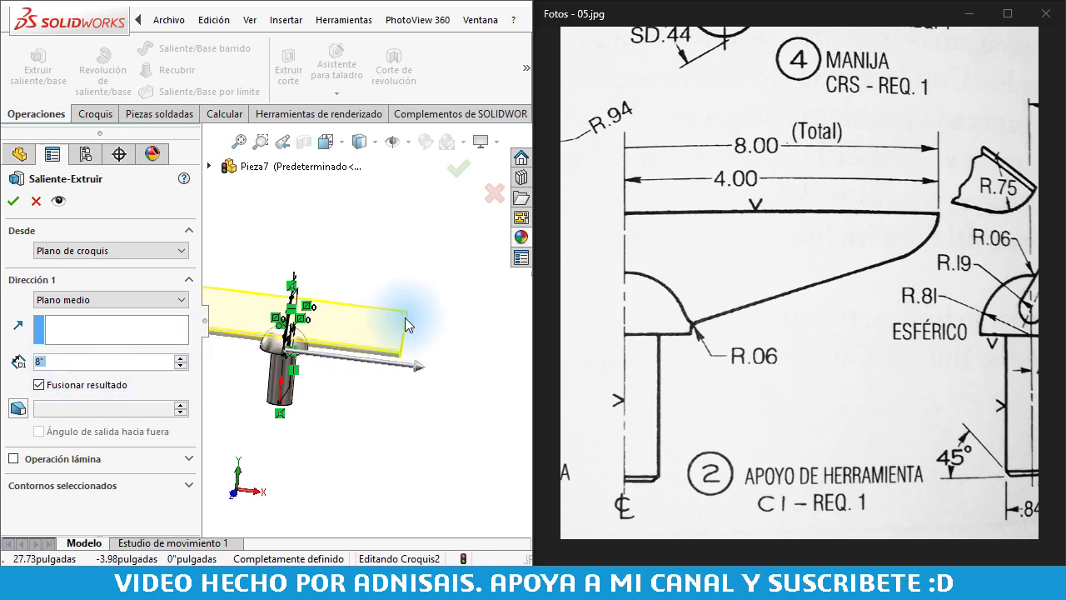
scroll(405, 317, "down", 2)
left_click(14, 203)
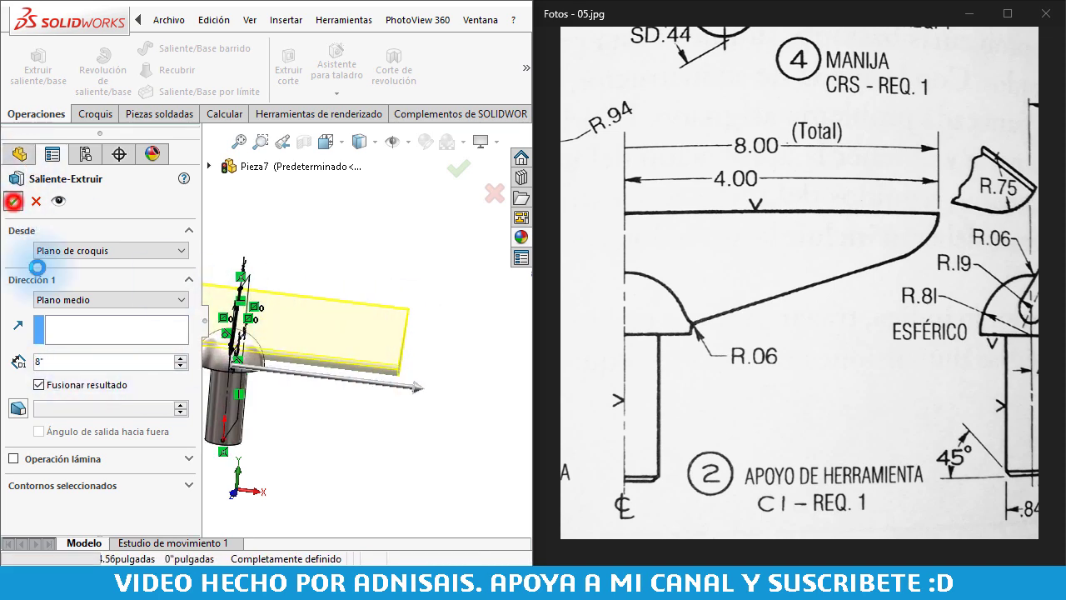
left_click(346, 462)
mouse_move(297, 346)
middle_mouse_down()
mouse_move(275, 319)
mouse_move(247, 314)
mouse_move(289, 319)
mouse_move(278, 322)
middle_mouse_up()
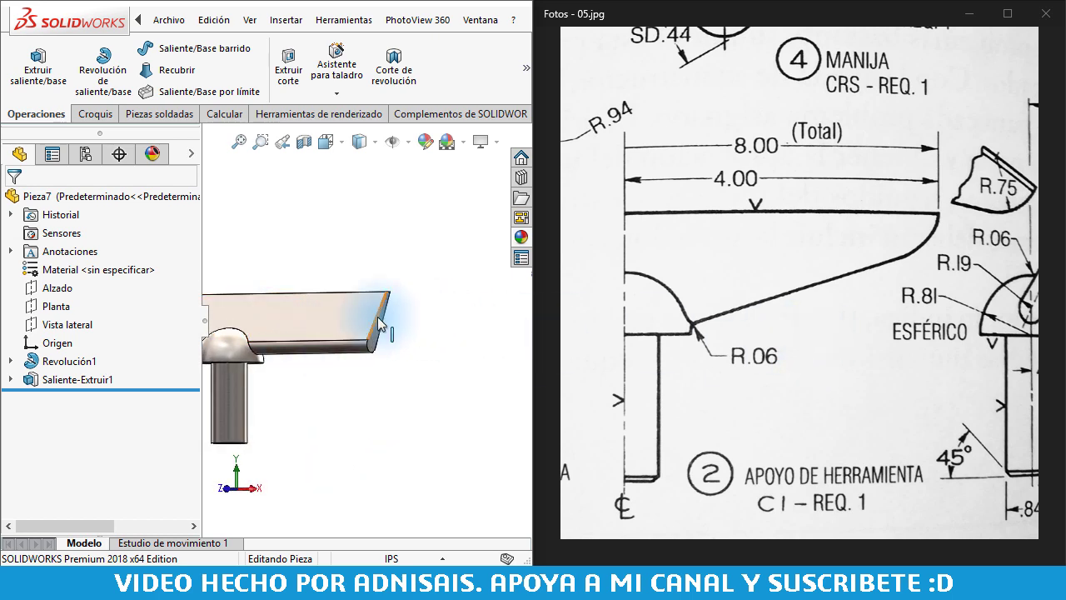
middle_click_drag(375, 321, 429, 325)
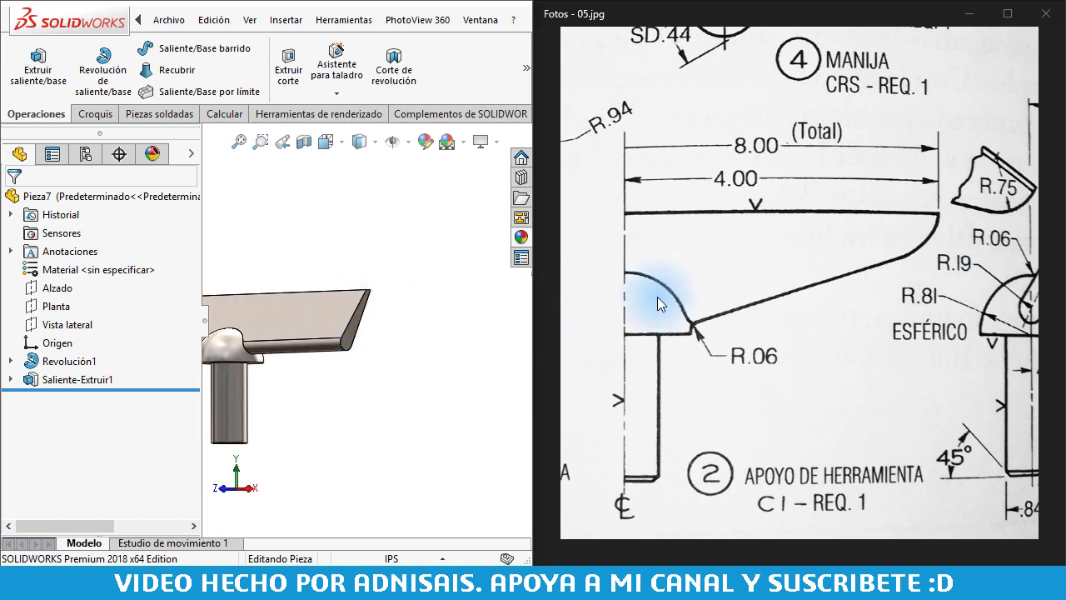
scroll(254, 341, "down", 3)
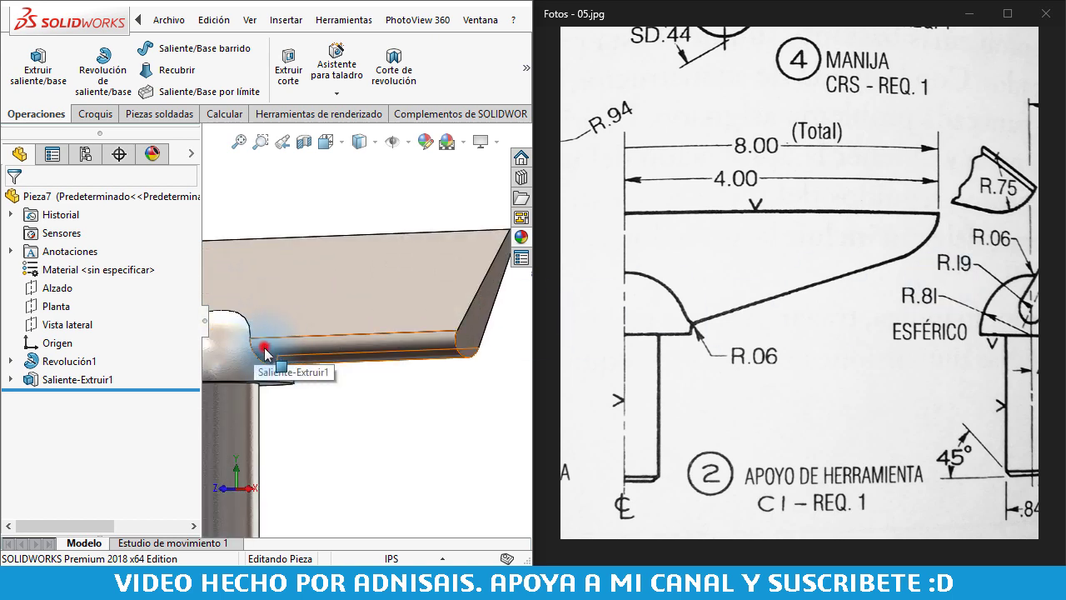
left_click(264, 350)
middle_click_drag(266, 350, 549, 362)
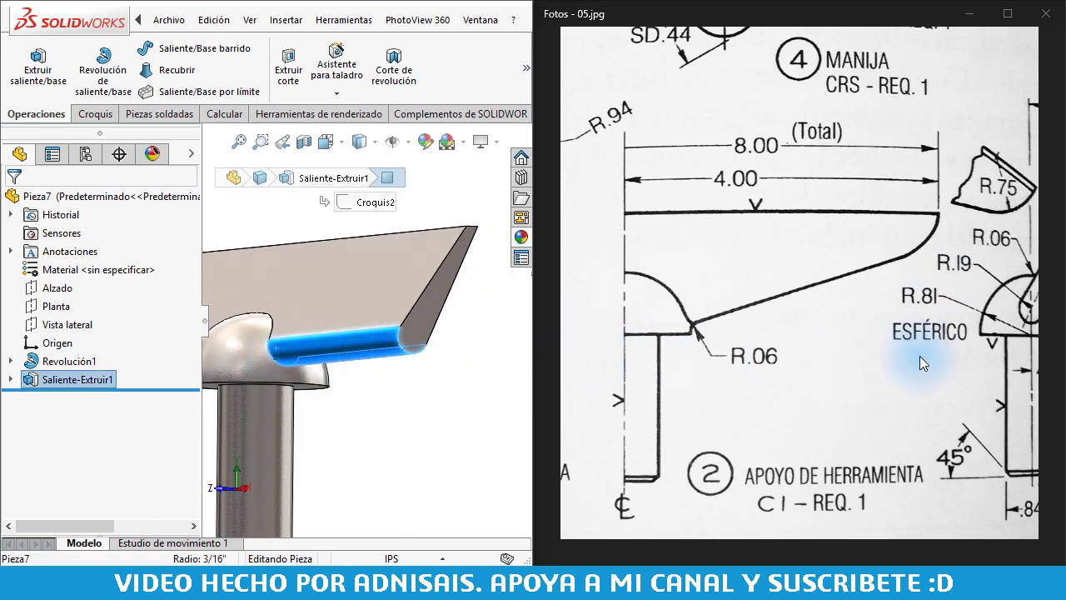
left_click_drag(919, 356, 859, 355)
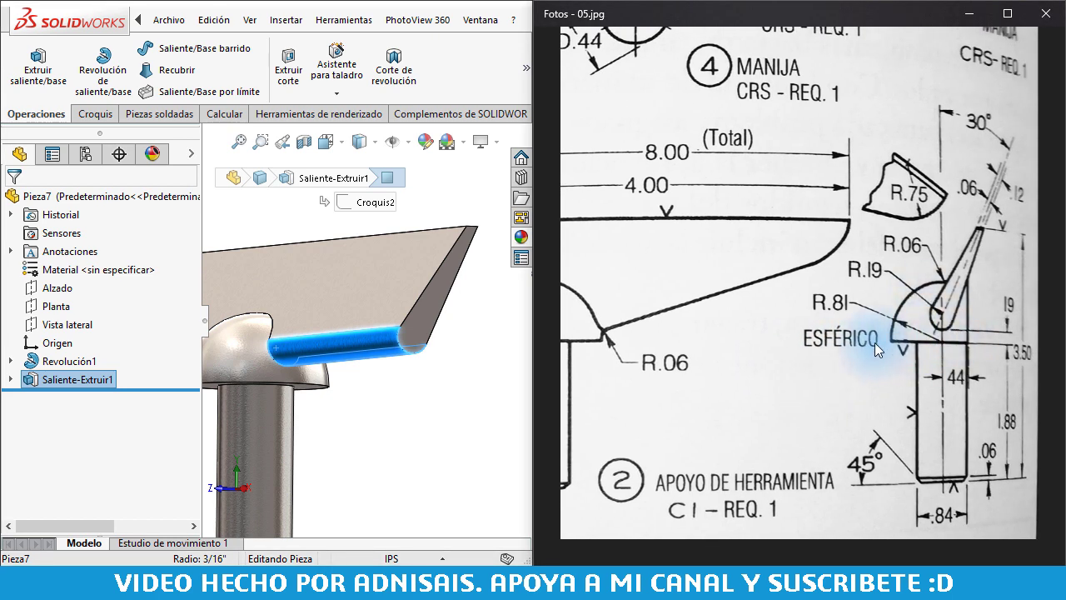
mouse_move(721, 263)
left_mouse_down()
mouse_move(956, 268)
mouse_move(948, 224)
left_mouse_up()
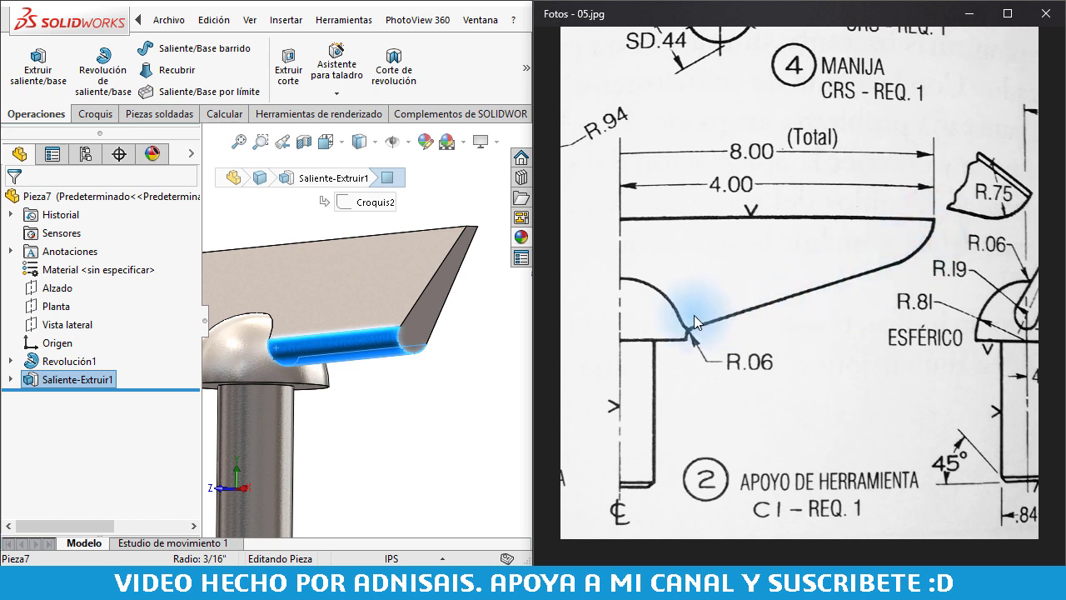
left_click(295, 340)
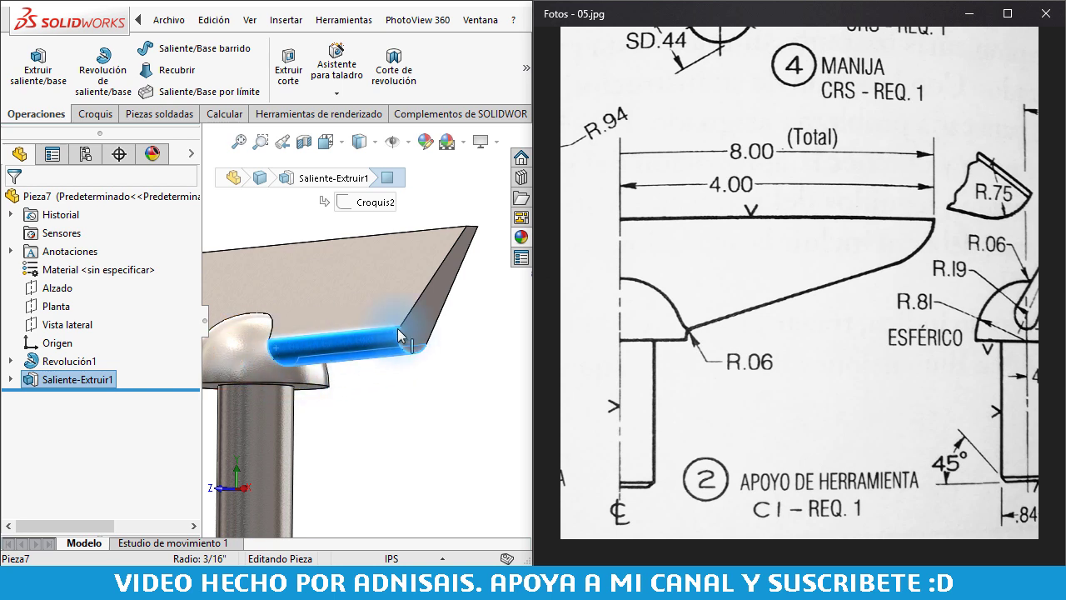
left_click(460, 356)
- On the Alzado plane, sketch a sloped line from the dome-bar corner with a tangent arc to the bar's top
key("ctrl+1")
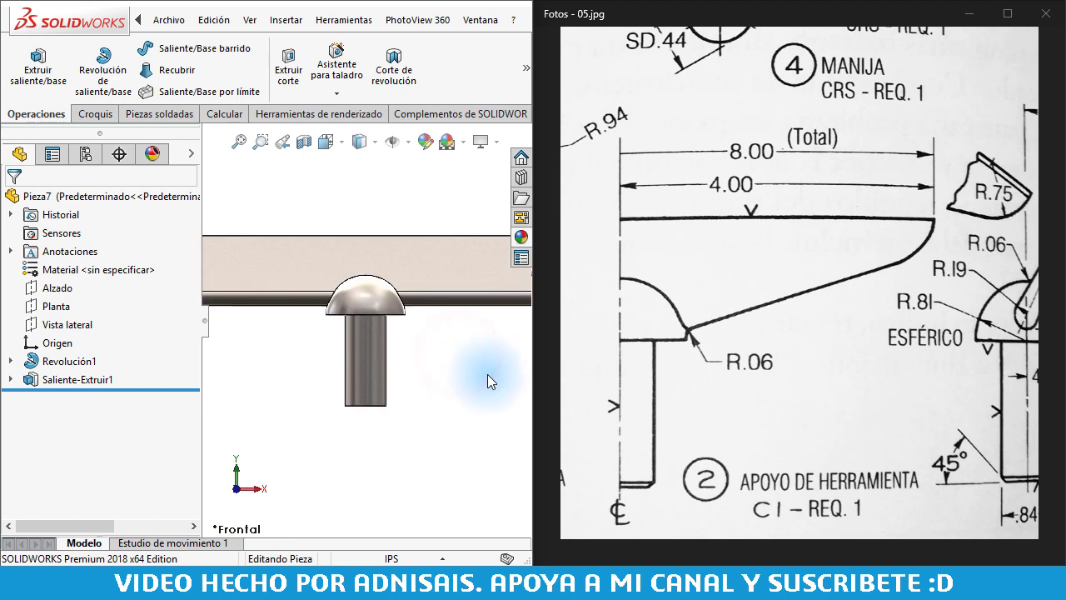
left_click(47, 288)
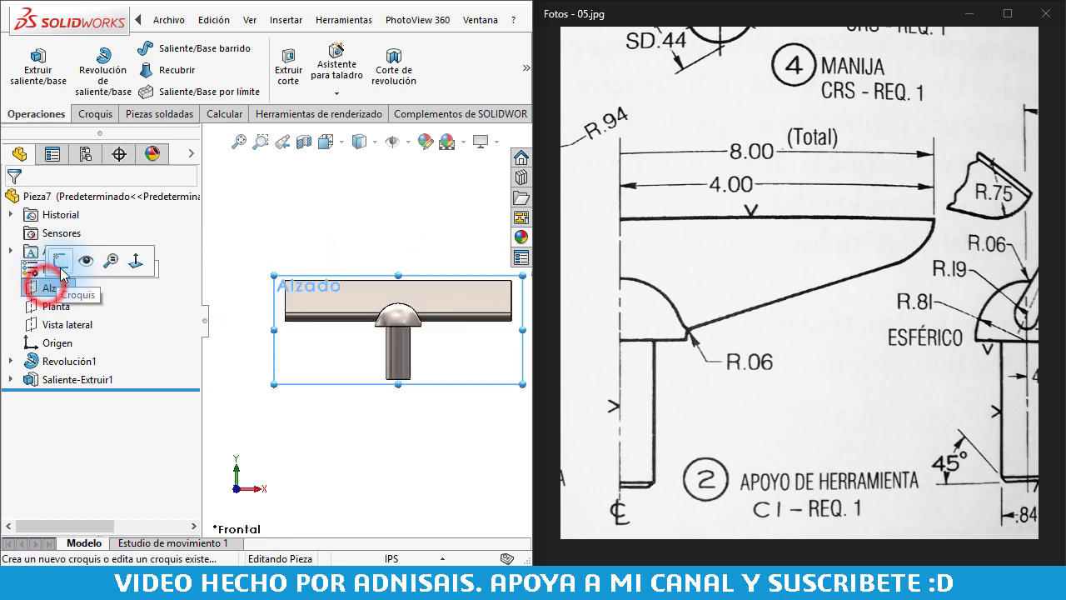
left_click(46, 265)
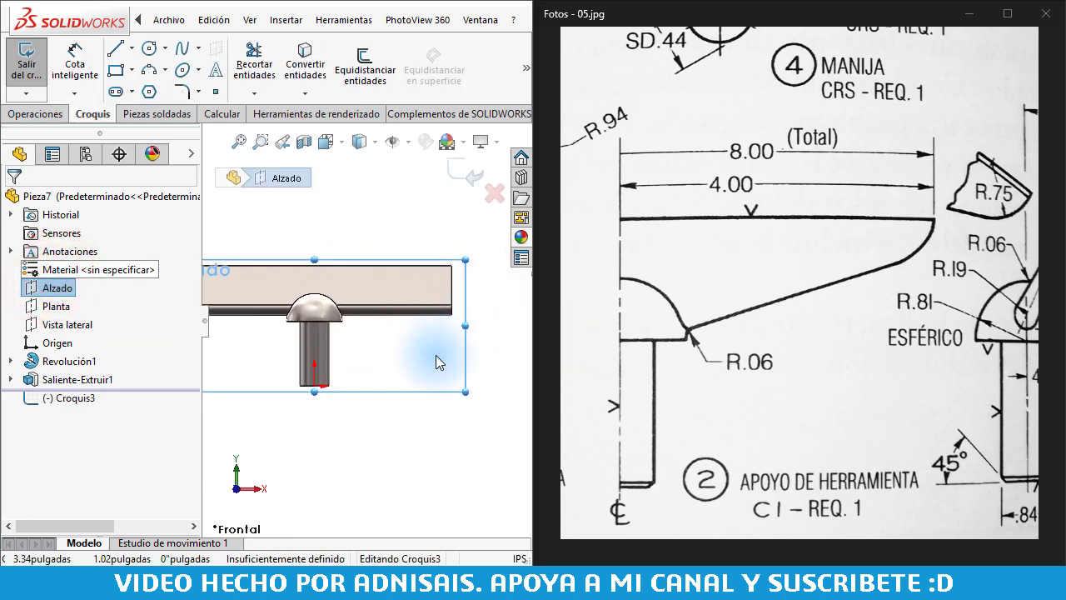
key("l")
scroll(384, 331, "down", 5)
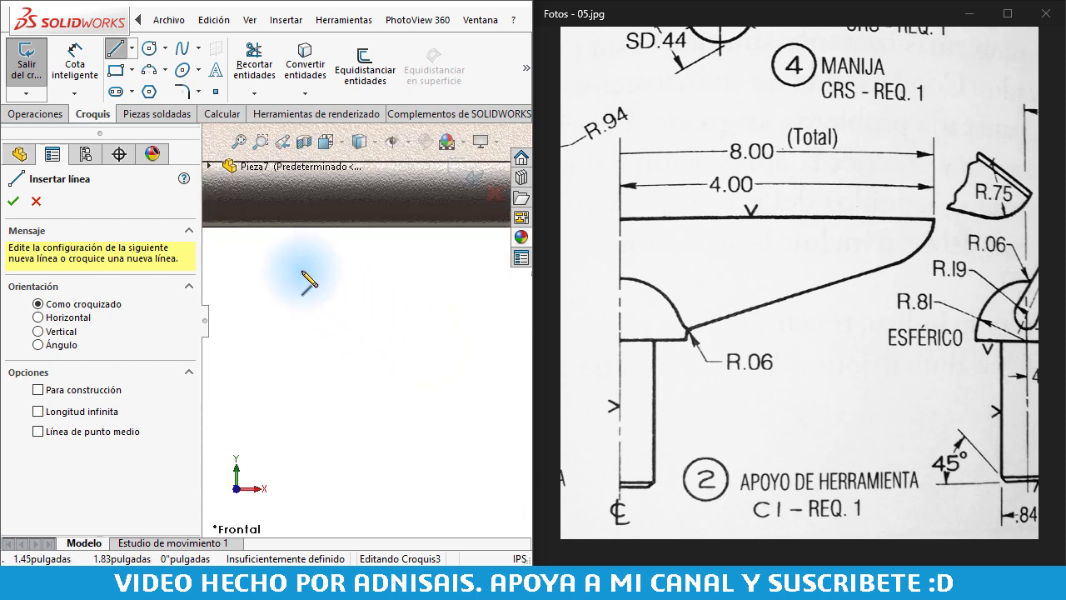
scroll(245, 249, "down", 4)
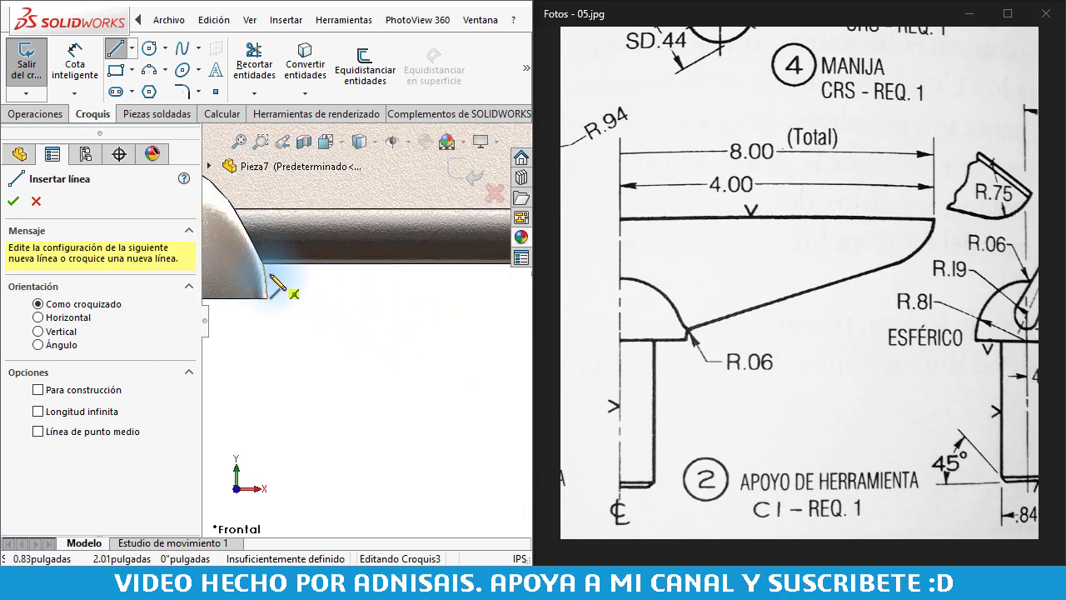
left_click(264, 265)
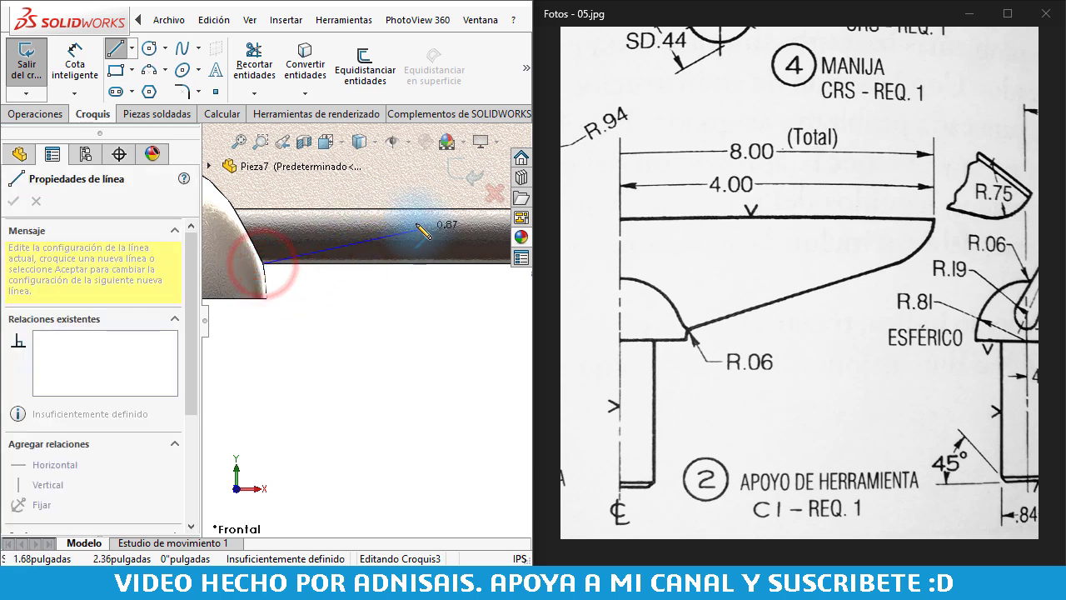
scroll(433, 234, "up", 3)
scroll(450, 284, "down", 2)
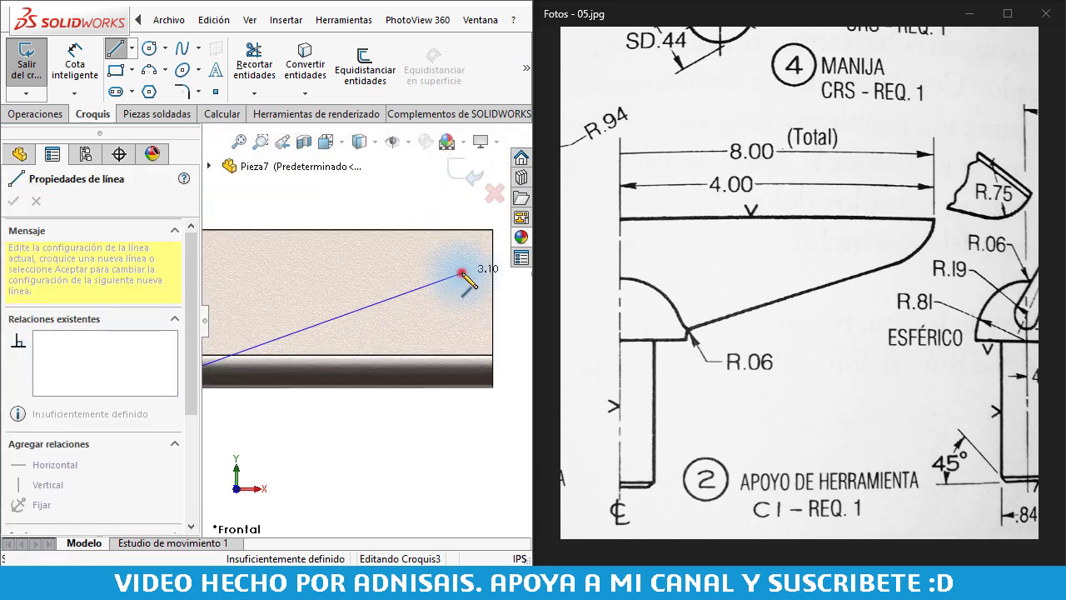
left_click(463, 273)
left_click(462, 273)
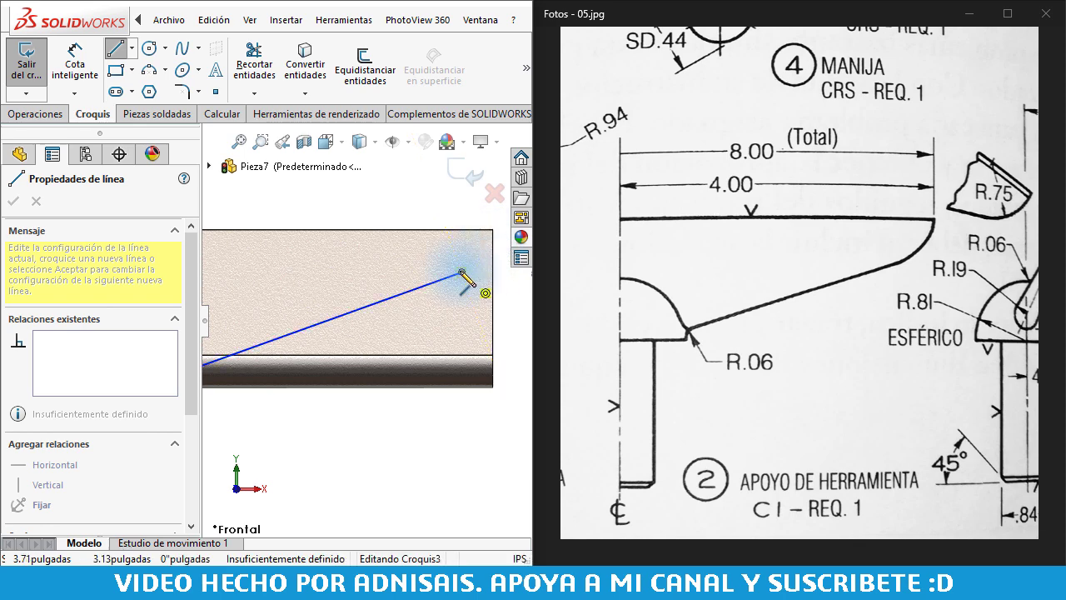
left_click(462, 273)
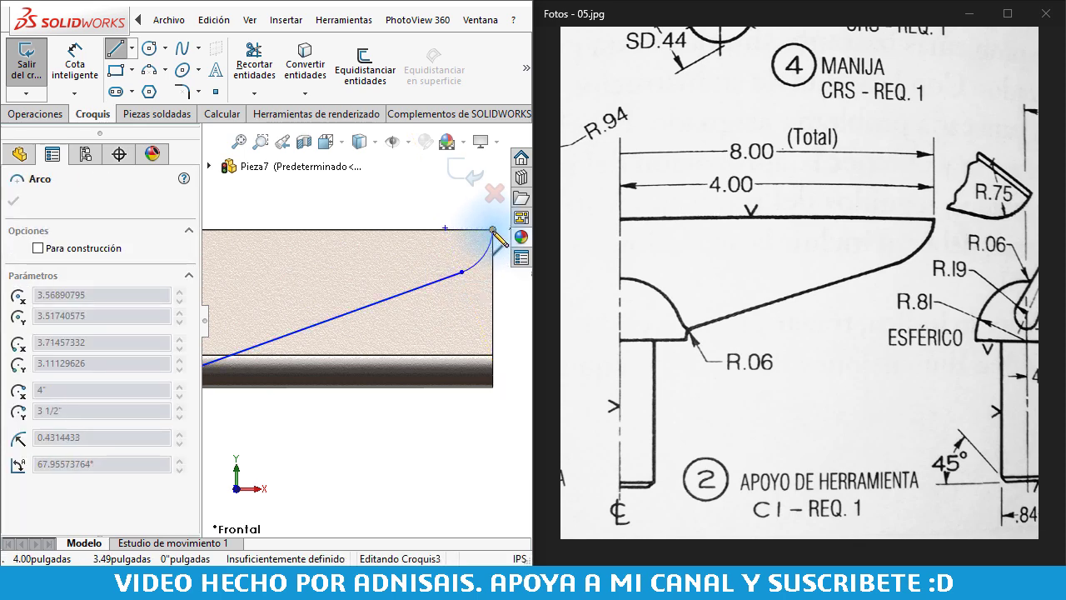
left_click(493, 230)
key("Escape")
scroll(454, 238, "up", 1)
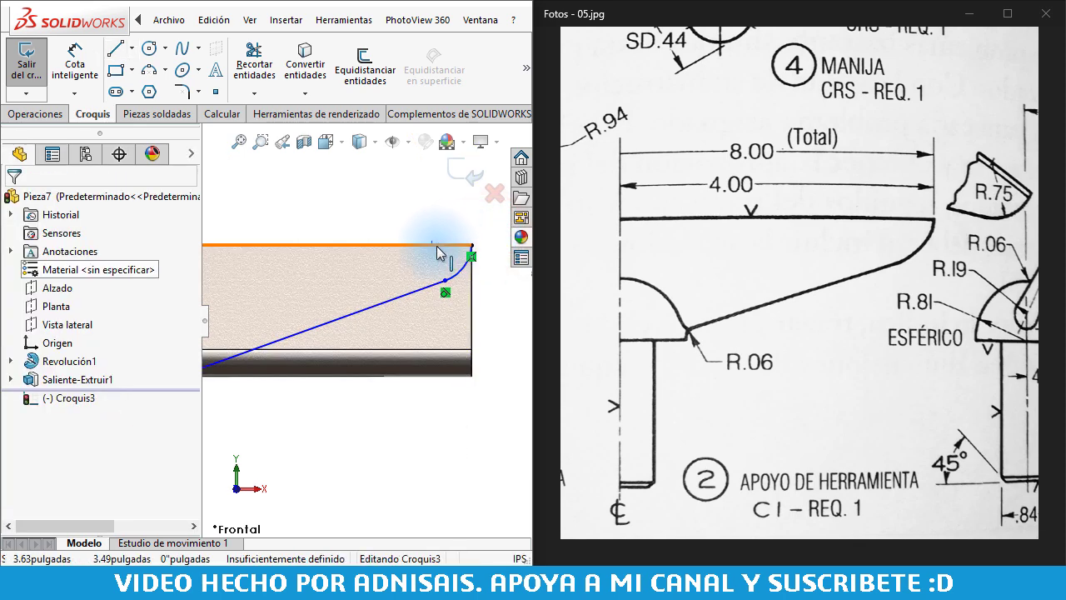
- Make the arc's end point coincident with the bar's top edge
left_click(433, 246)
left_click(440, 245)
left_click(431, 244, "ctrl")
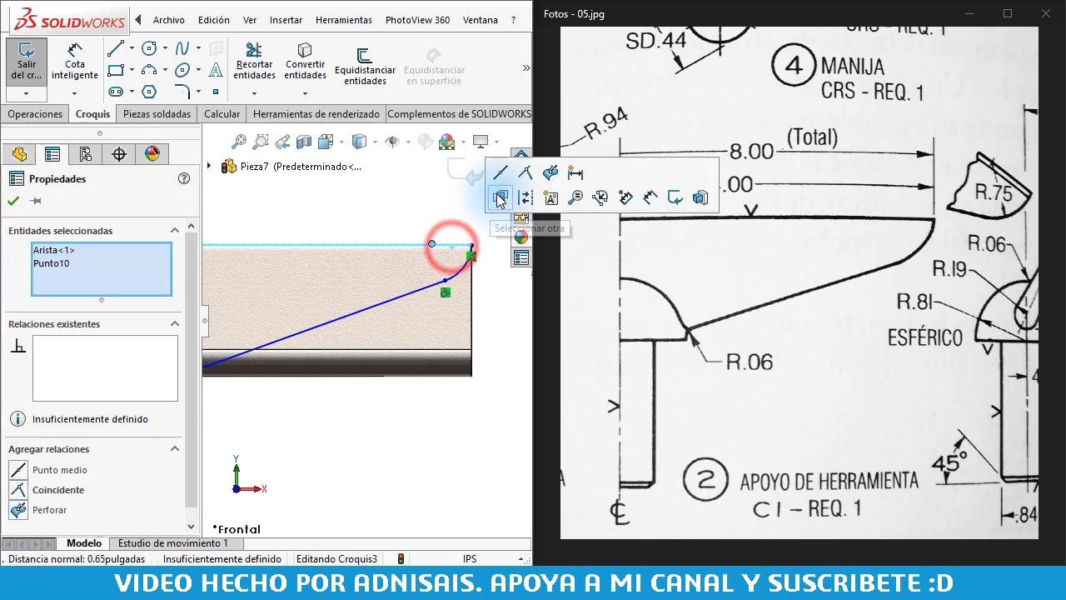
left_click(527, 174)
left_click(444, 424)
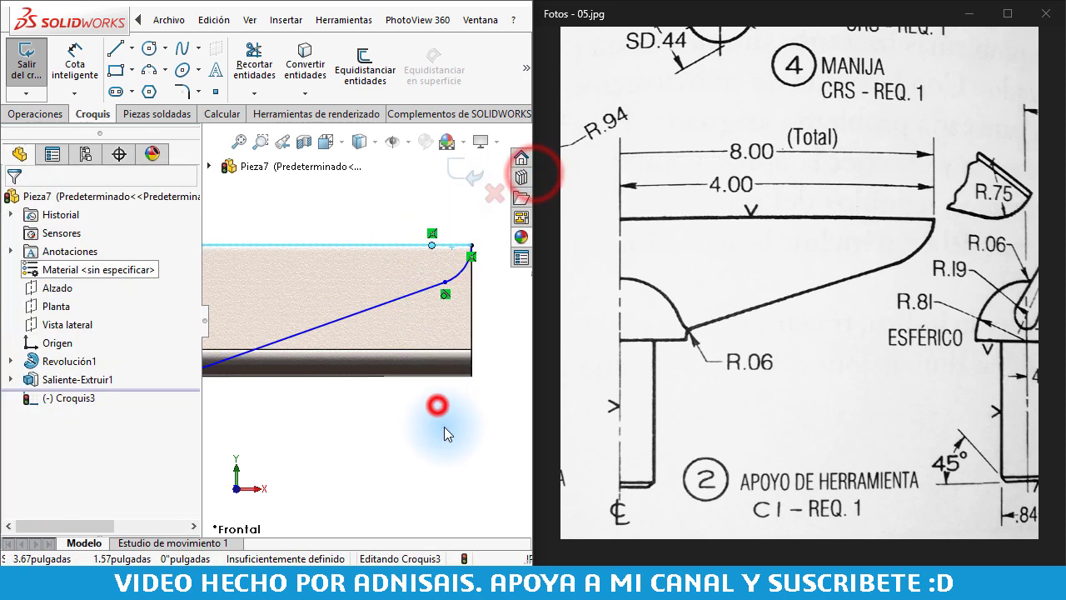
- Dimension the arc radius to 3/4"
left_click(456, 273)
left_click(501, 310)
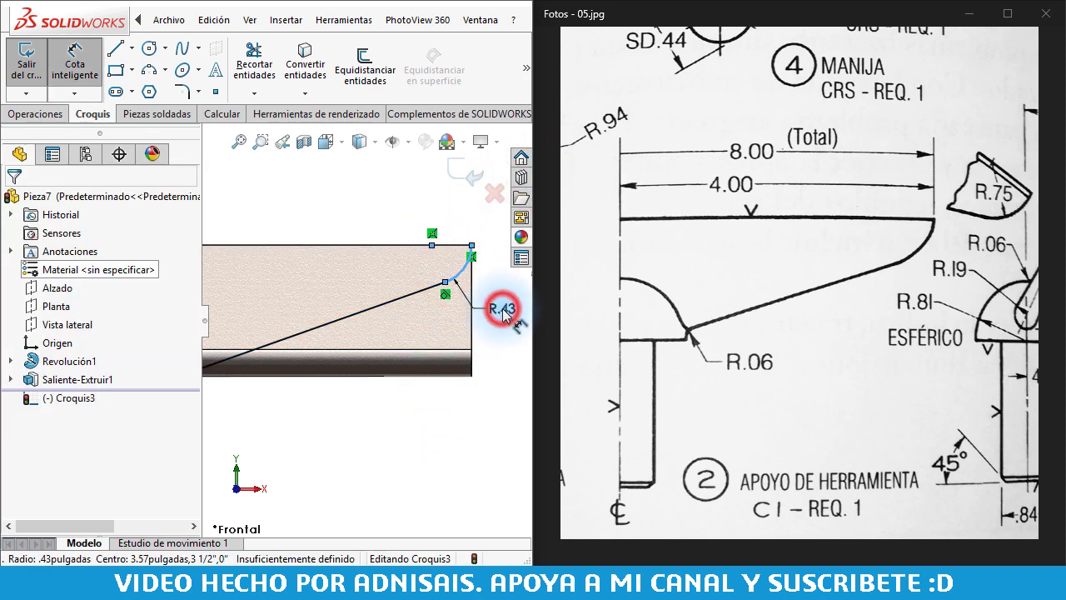
type("3/4")
key("Return")
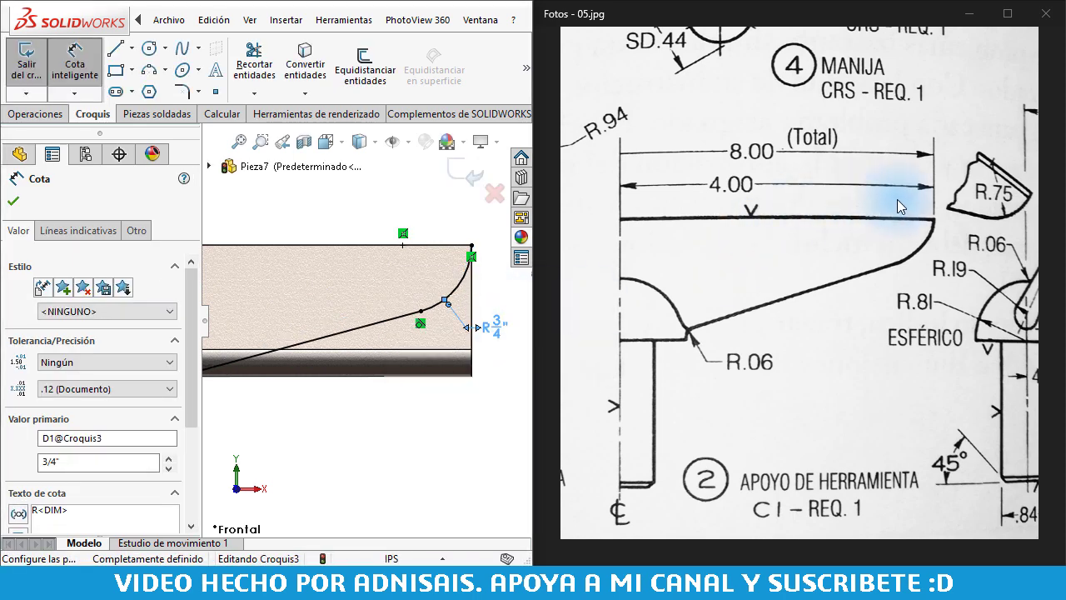
scroll(309, 400, "up", 2)
scroll(309, 358, "up", 2)
key("Escape")
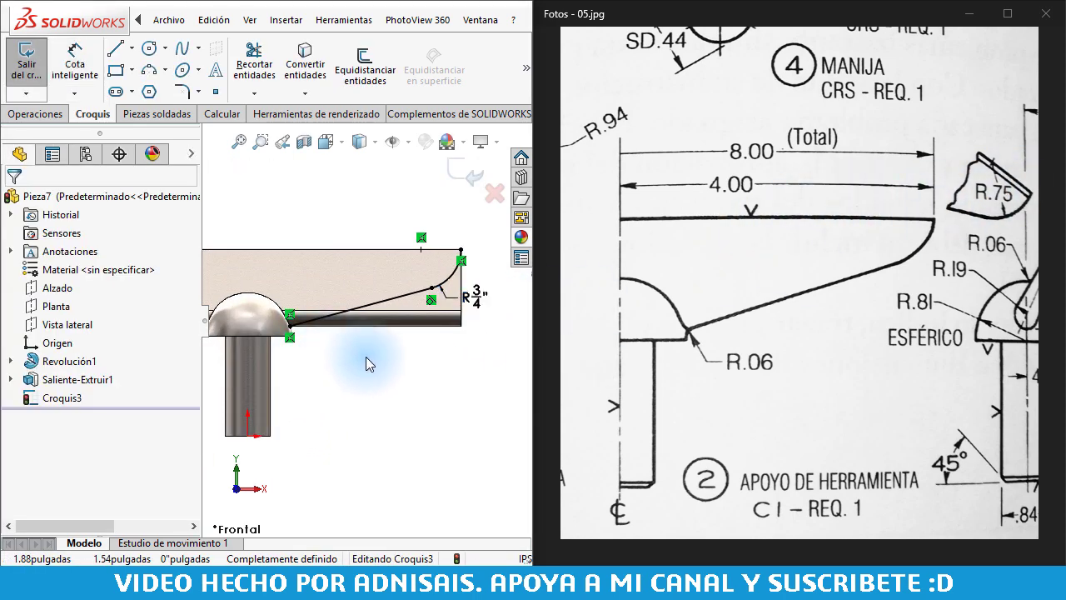
- Close the profile with an angled, a horizontal and a vertical line around the bar's end
key("l")
left_click(291, 326)
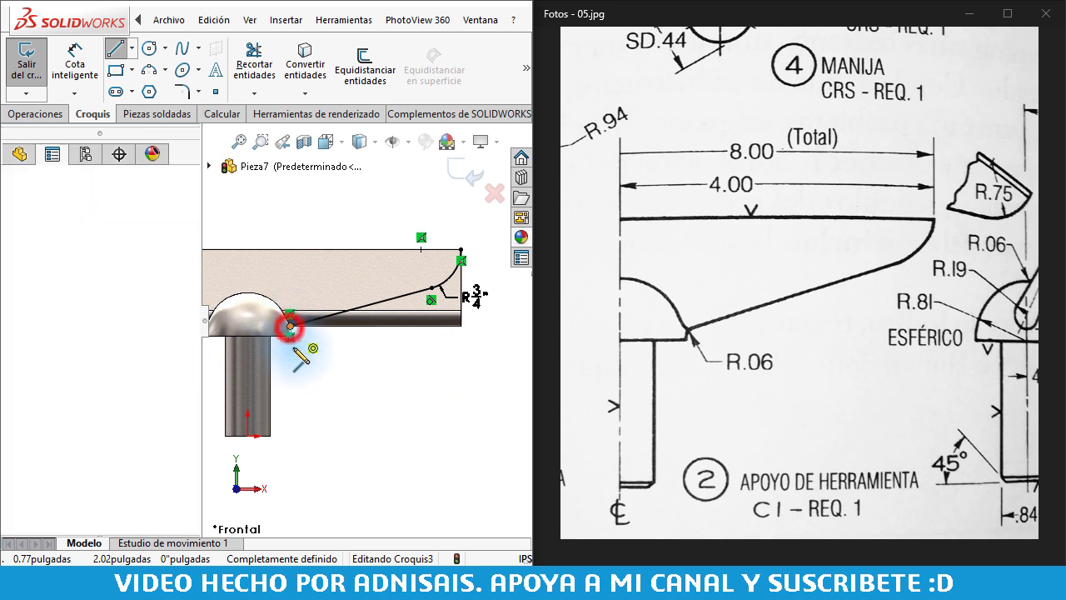
left_click(329, 364)
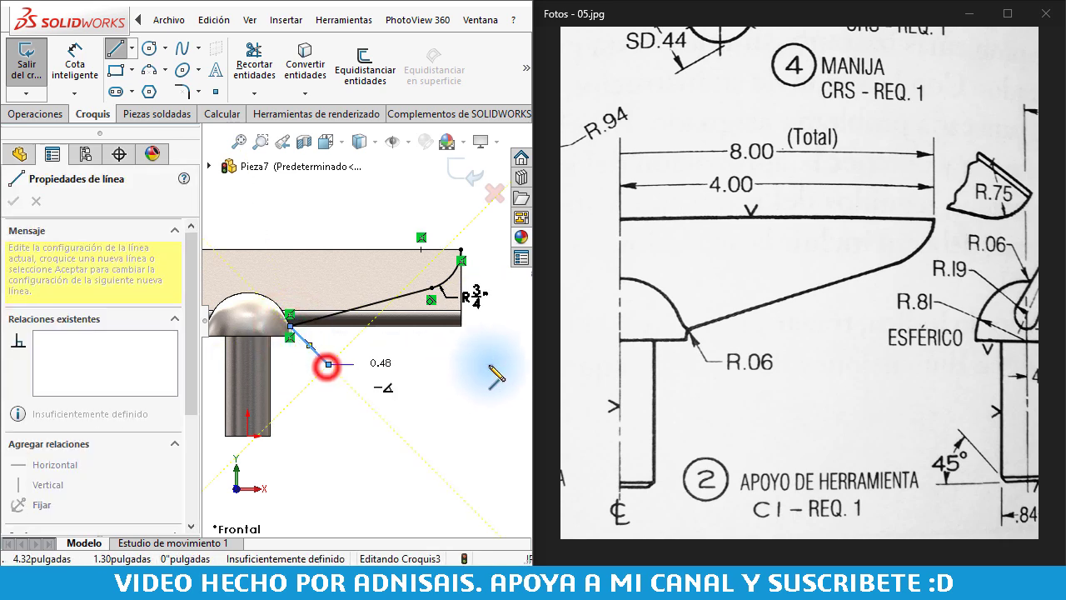
left_click(504, 364)
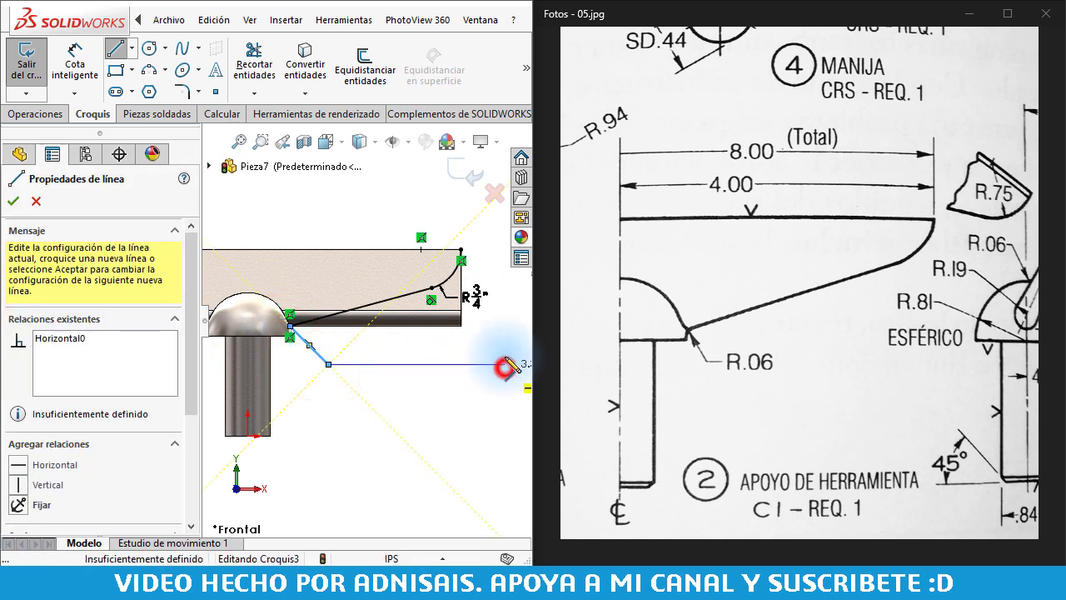
left_click(505, 249)
left_click(460, 248)
scroll(346, 309, "down", 3)
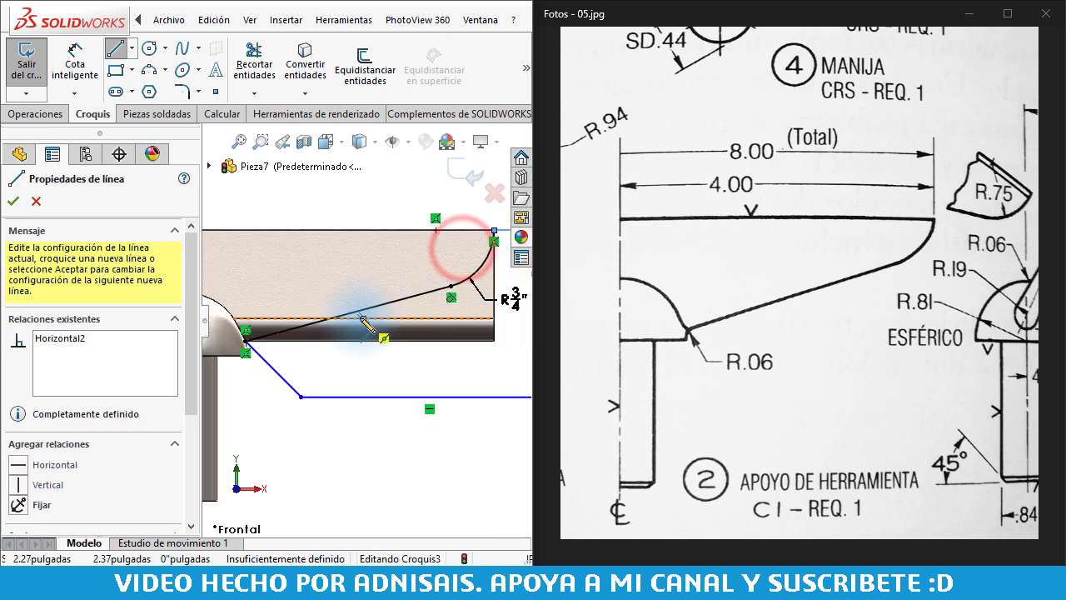
key("Escape")
scroll(257, 330, "down", 3)
key("Escape")
scroll(256, 331, "down", 2)
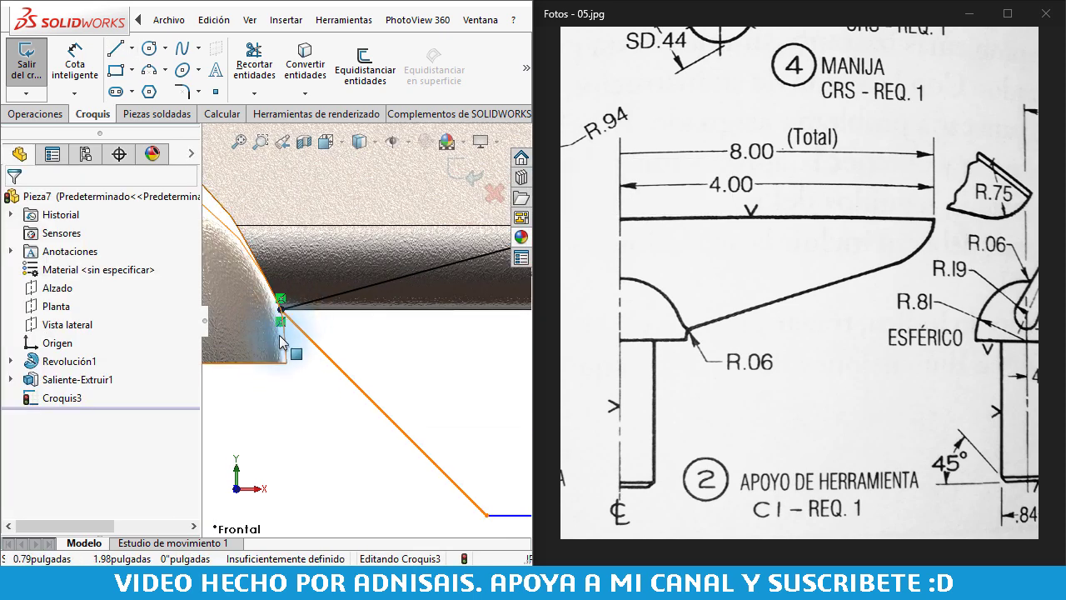
scroll(438, 327, "up", 3)
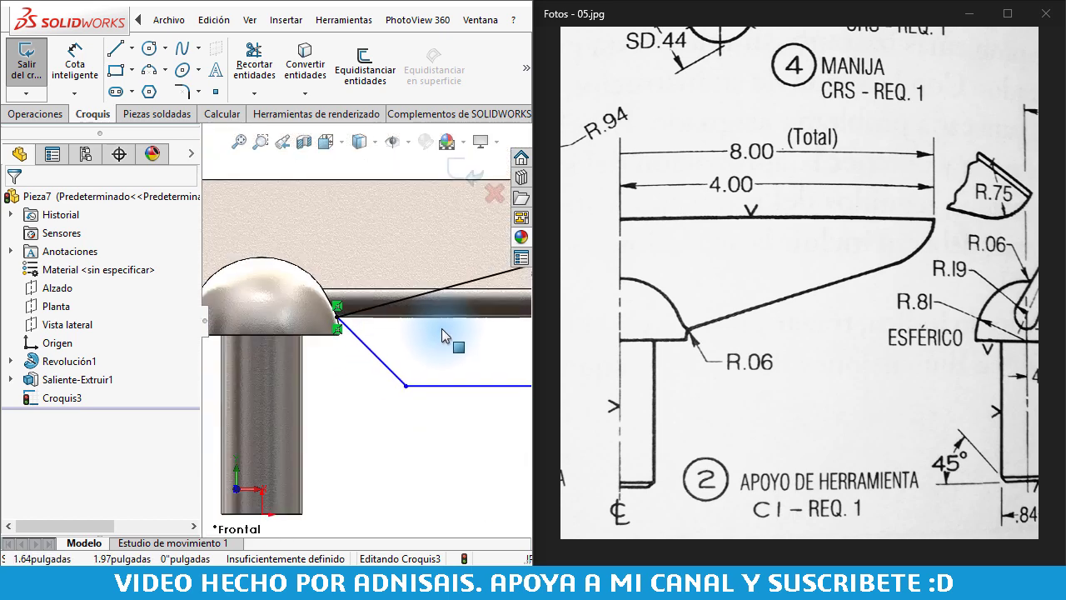
scroll(438, 326, "up", 2)
- Cut-extrude the sketch with Por todo: ambos so it passes through the whole part
left_click(33, 114)
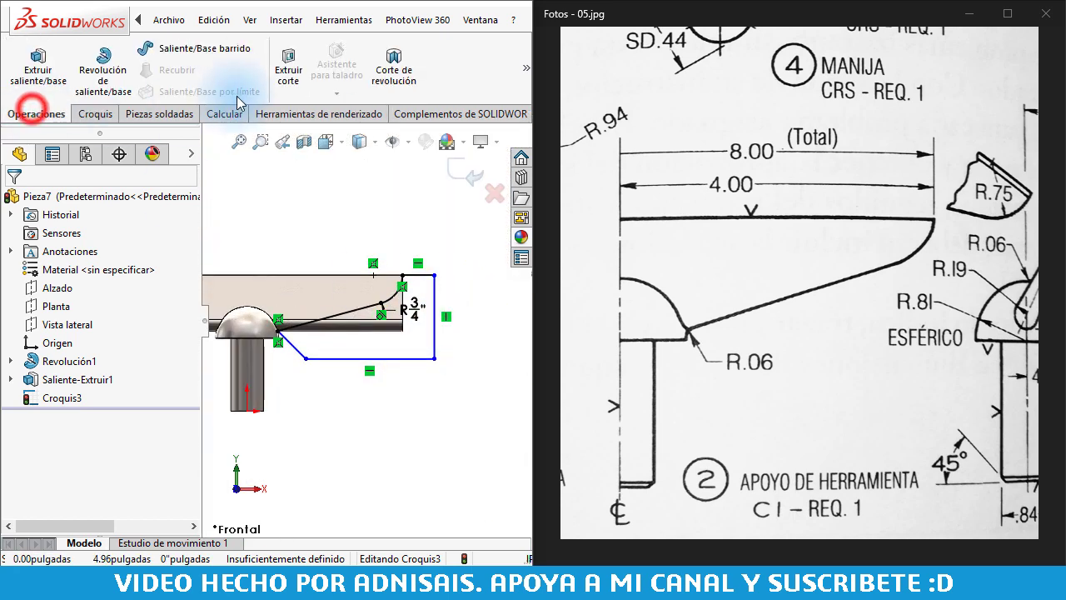
left_click(288, 68)
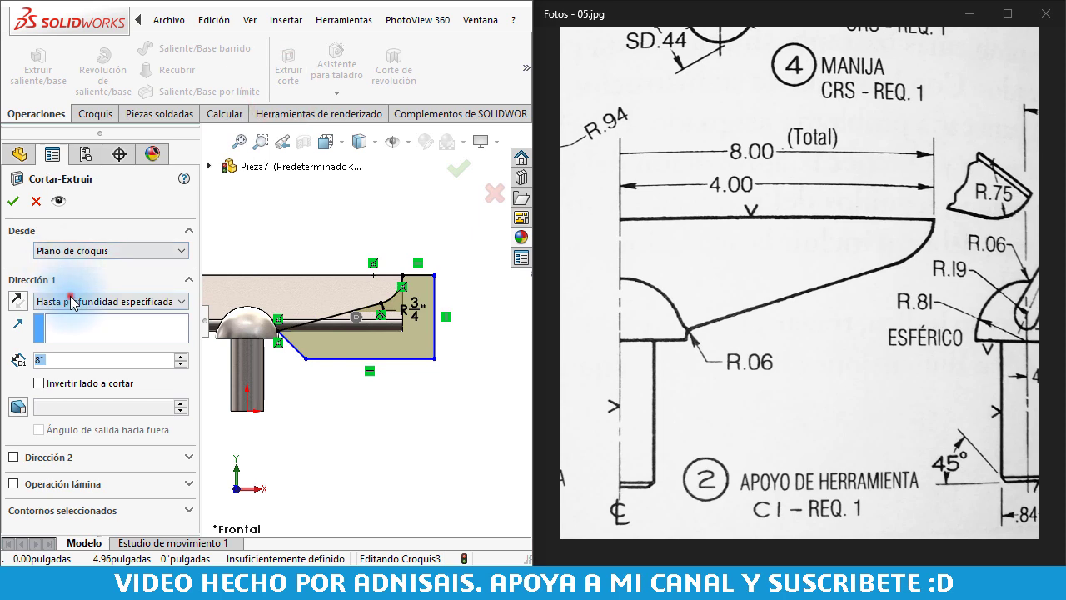
left_click(72, 301)
left_click(75, 329)
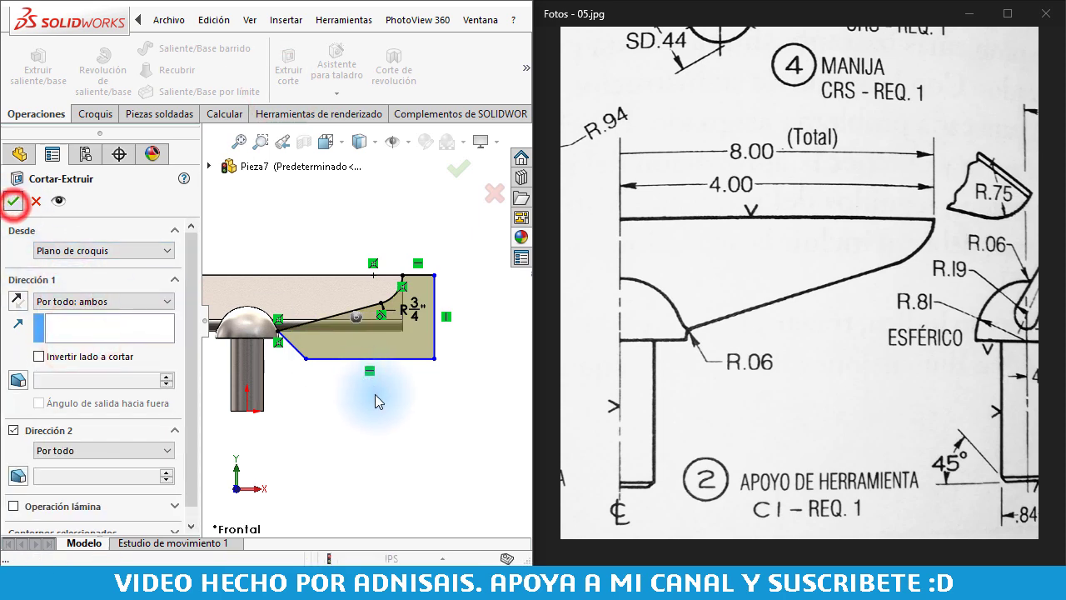
middle_click_drag(397, 409, 279, 349)
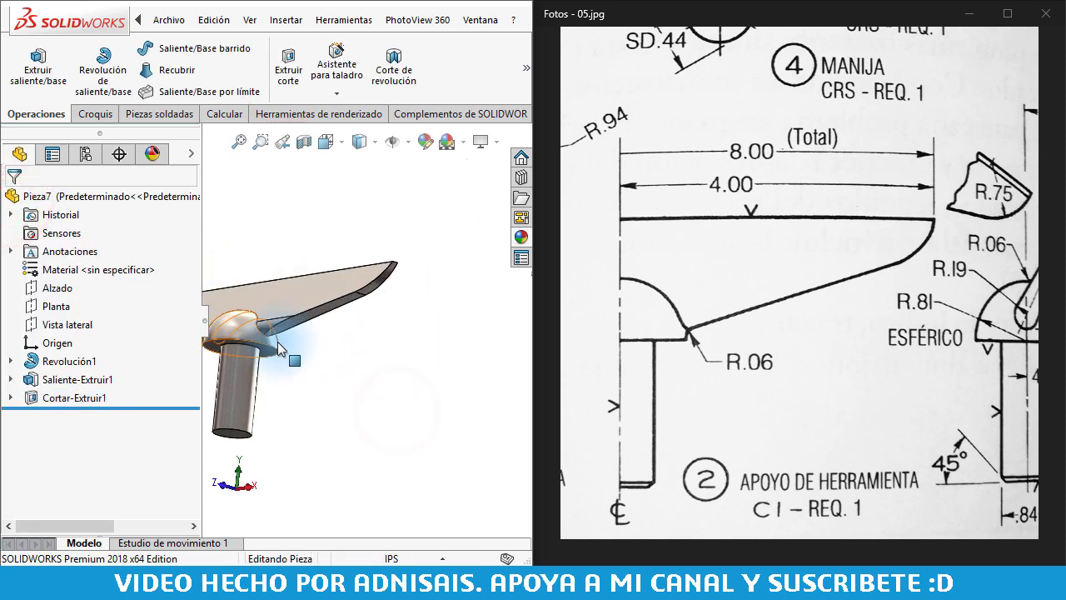
- Orbit the model to inspect the head, stem and newly tapered blade
scroll(279, 349, "down", 4)
left_click(281, 295)
mouse_move(326, 345)
middle_mouse_down()
mouse_move(295, 340)
mouse_move(393, 364)
middle_mouse_up()
scroll(296, 340, "down", 4)
scroll(392, 364, "up", 5)
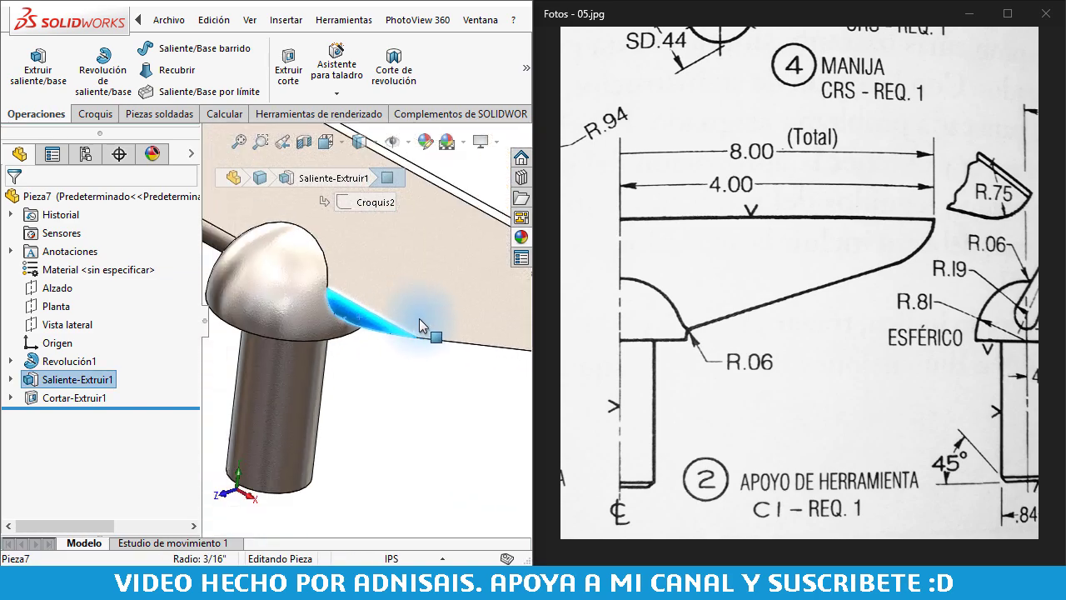
middle_click_drag(419, 318, 381, 262)
scroll(414, 292, "up", 3)
middle_click_drag(422, 310, 427, 312)
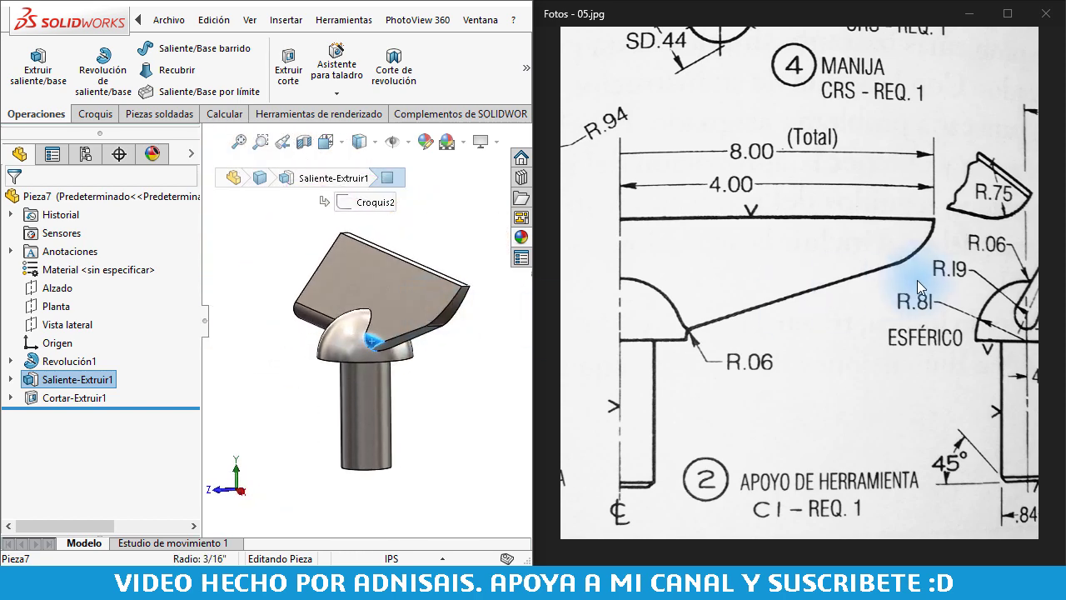
left_click_drag(917, 280, 803, 285)
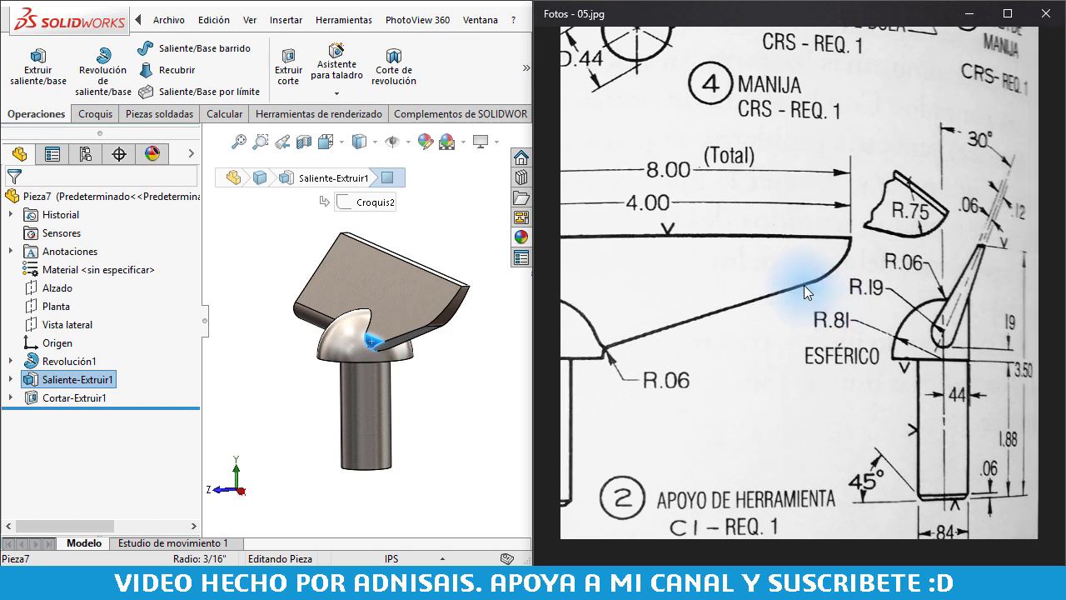
scroll(800, 283, "down", 1)
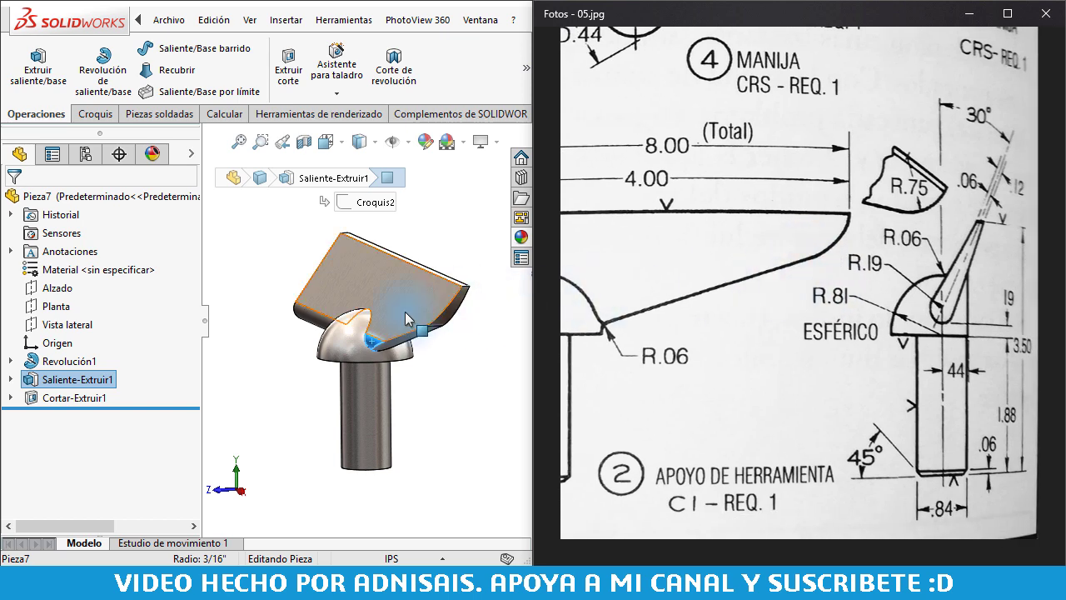
middle_click_drag(405, 312, 450, 334)
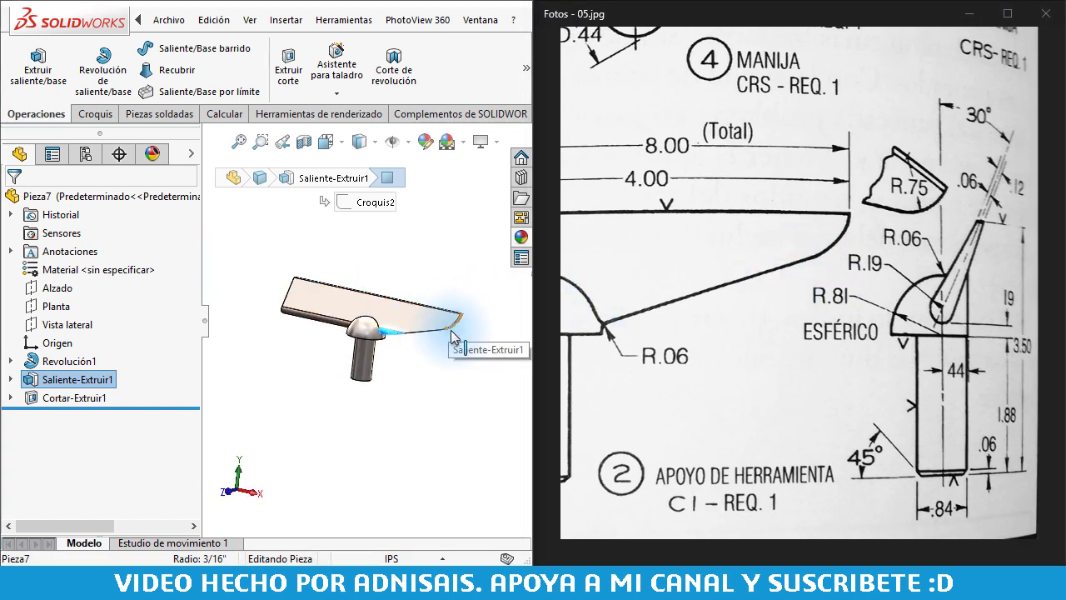
left_click(526, 84)
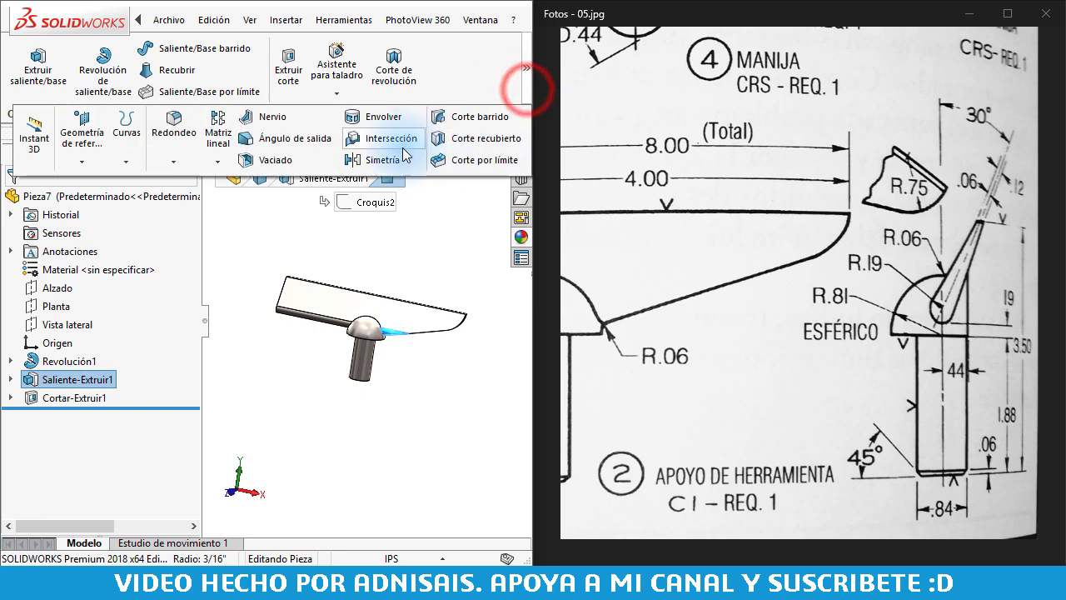
- Insert a Simetría mirror feature across the Vista lateral plane
left_click(401, 160)
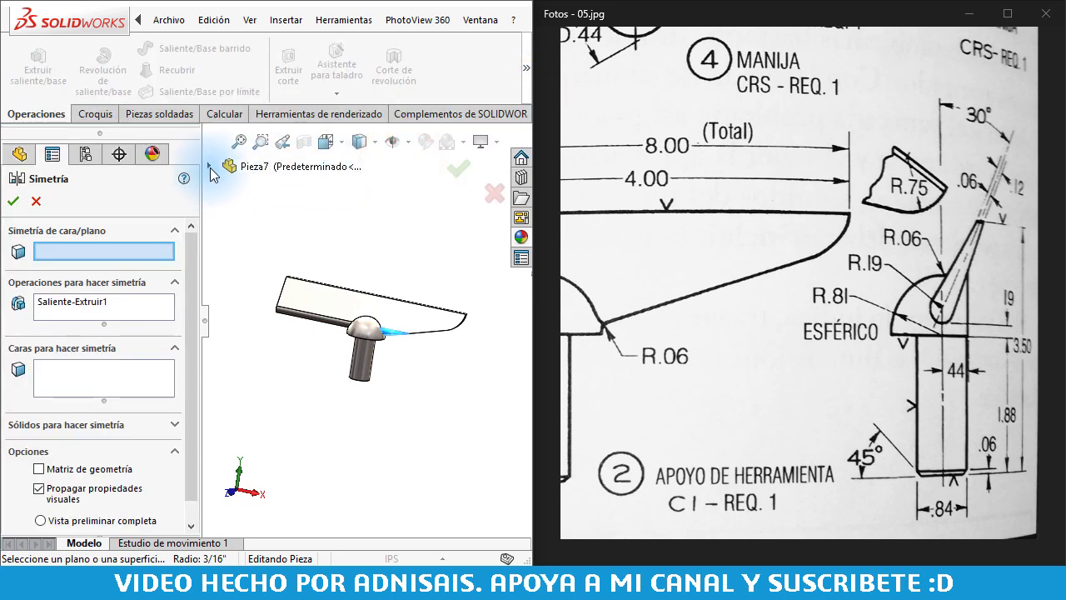
left_click(209, 165)
left_click(267, 296)
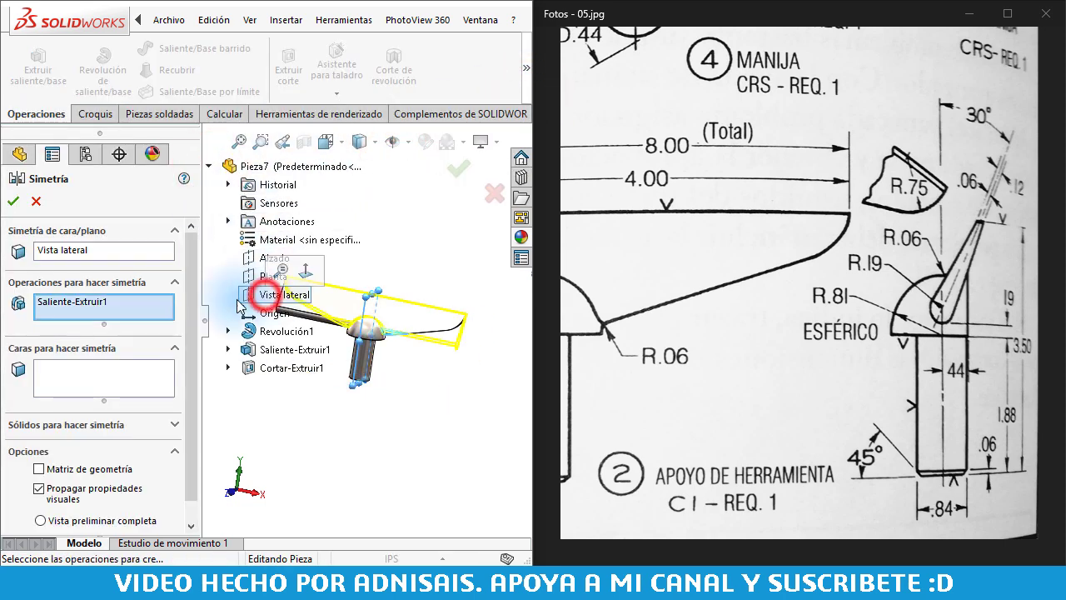
left_click(8, 206)
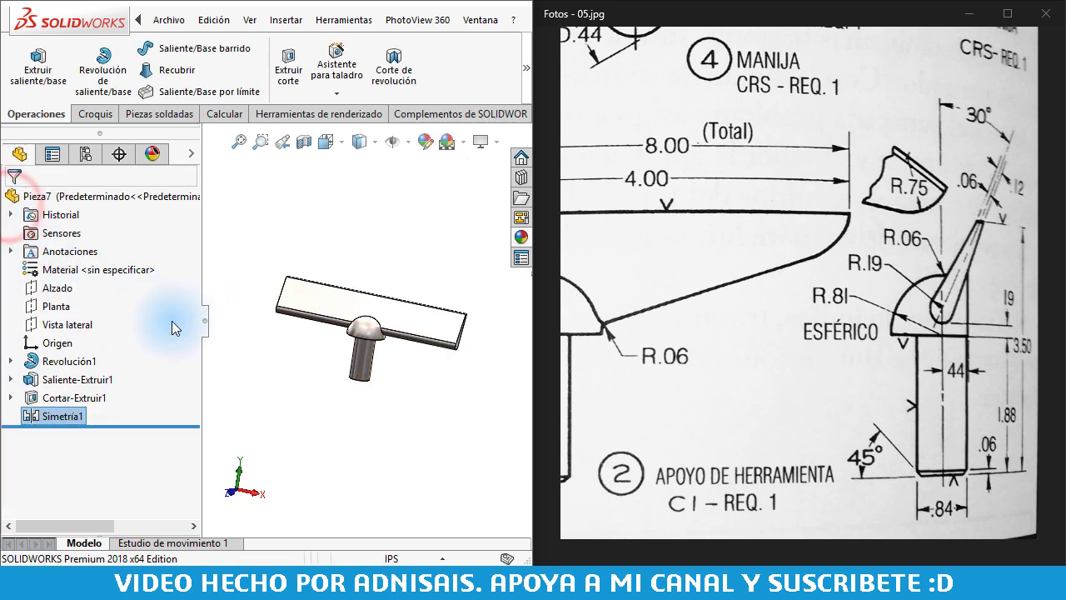
- Edit Simetría1 to mirror Cortar-Extruir1 instead of Saliente-Extruir1, then inspect the result
left_click(42, 420)
left_click(39, 367)
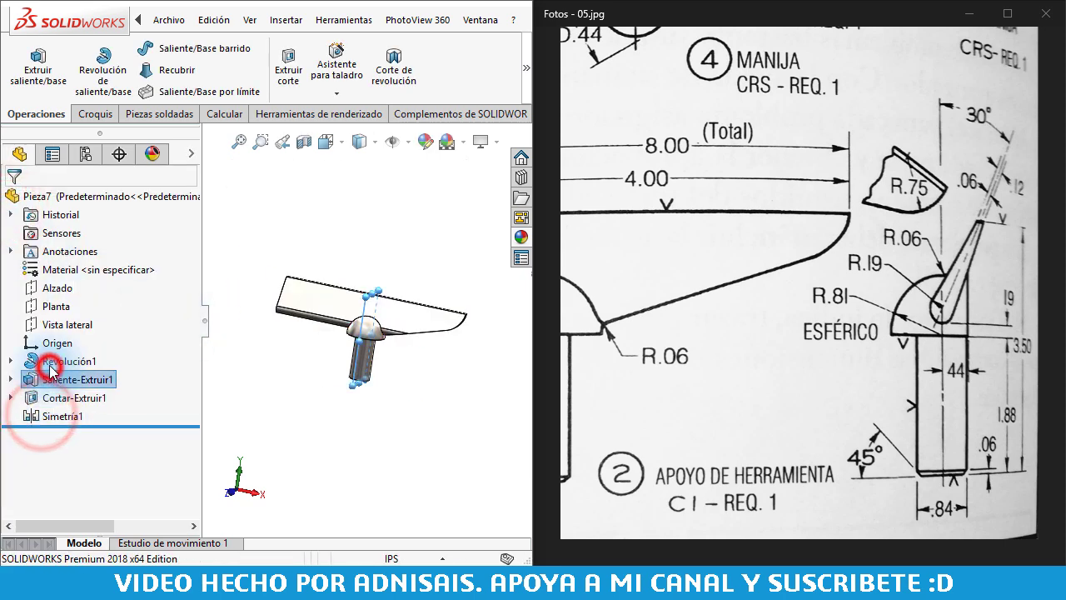
right_click(88, 304)
left_click(137, 312)
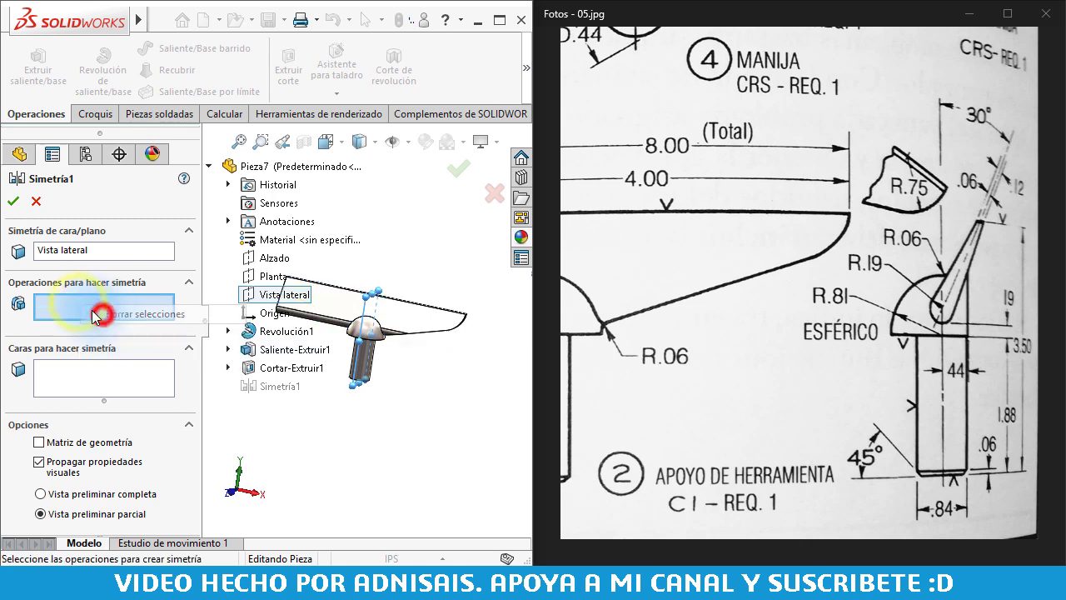
left_click(254, 369)
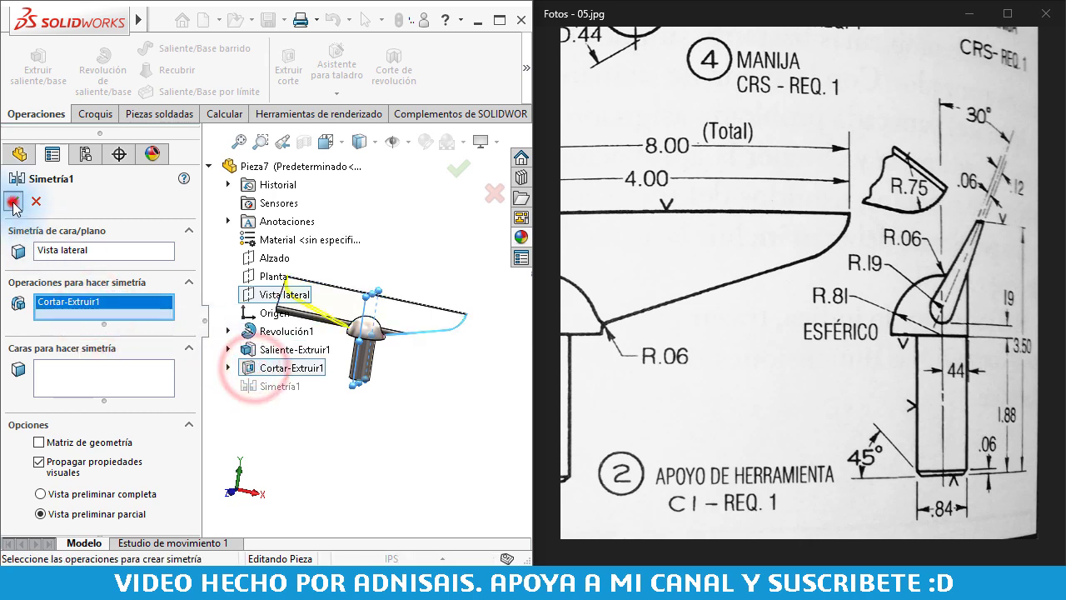
left_click(13, 202)
mouse_move(359, 432)
middle_mouse_down()
mouse_move(299, 245)
mouse_move(325, 245)
mouse_move(305, 283)
mouse_move(242, 285)
mouse_move(328, 278)
mouse_move(309, 285)
middle_mouse_up()
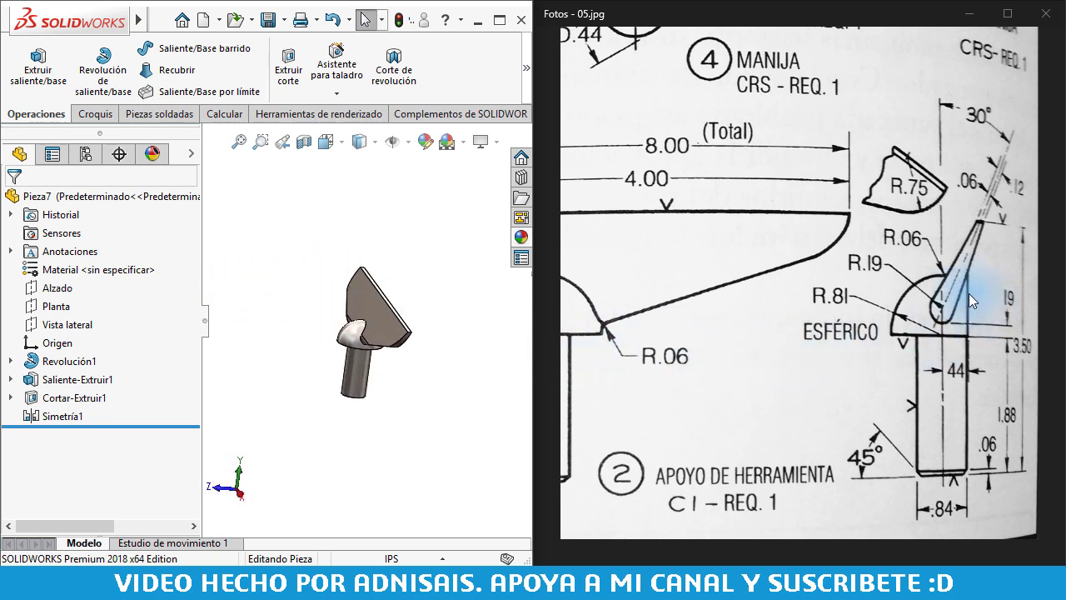
middle_click_drag(335, 333, 330, 308)
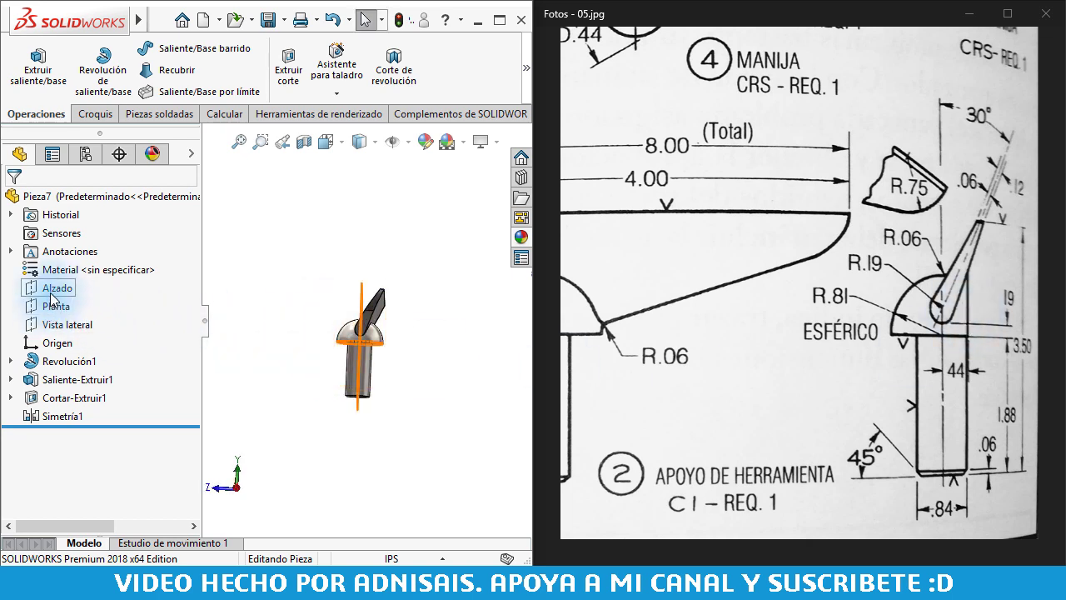
- Start a sketch on Vista lateral and draw a corner rectangle over the head's right edge
left_click(52, 325)
left_click(63, 313)
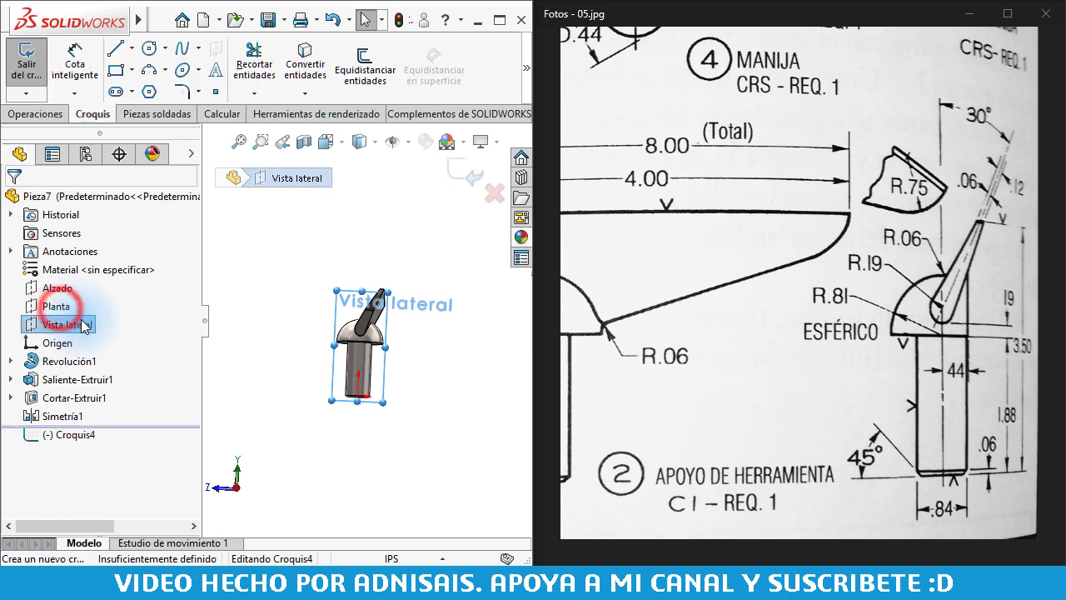
key("r")
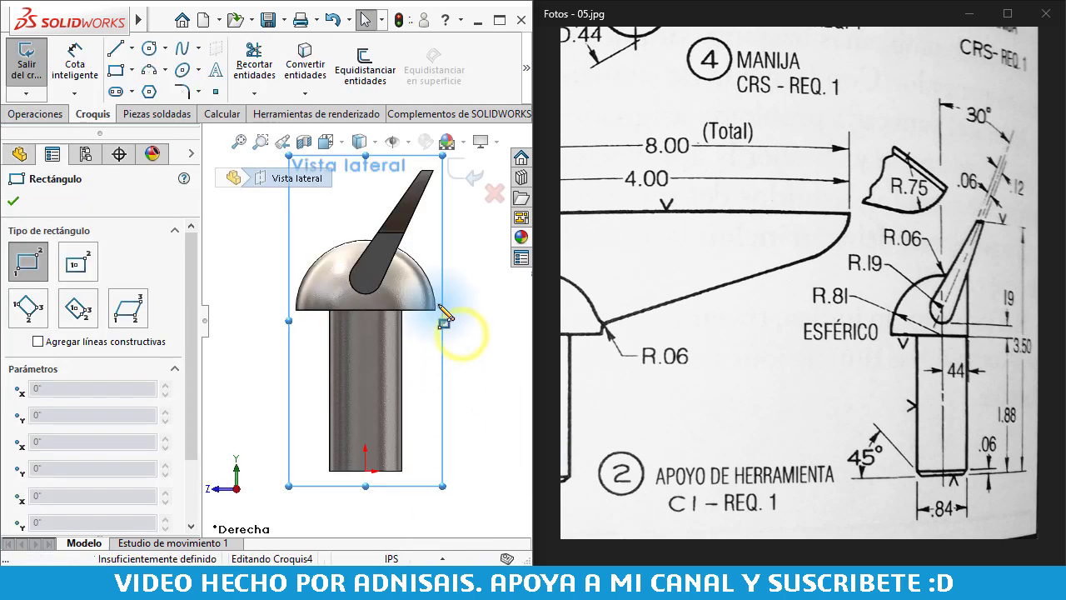
scroll(435, 313, "down", 3)
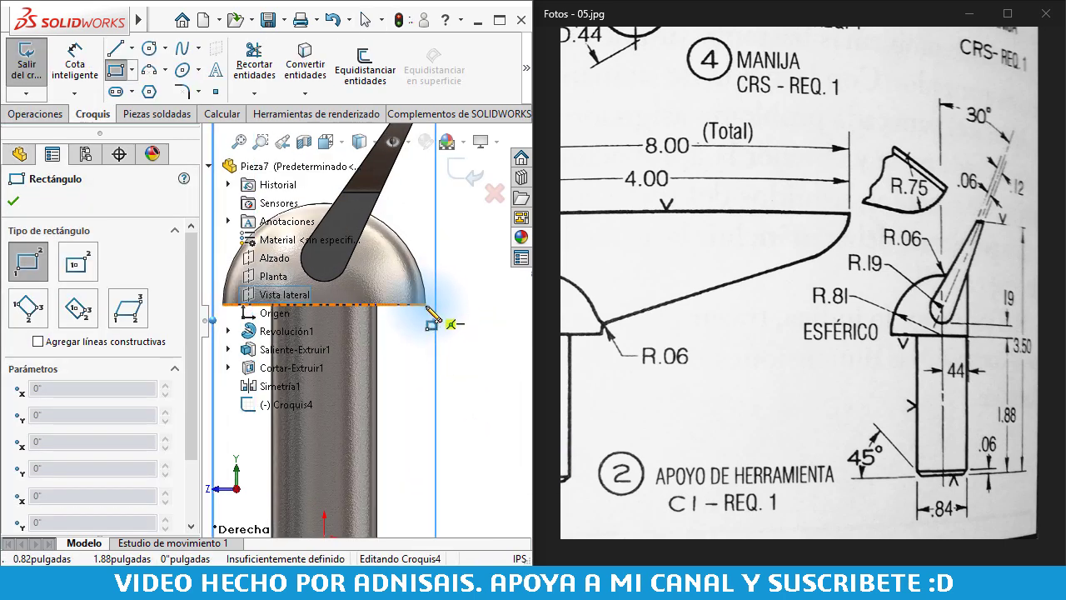
scroll(403, 317, "down", 2)
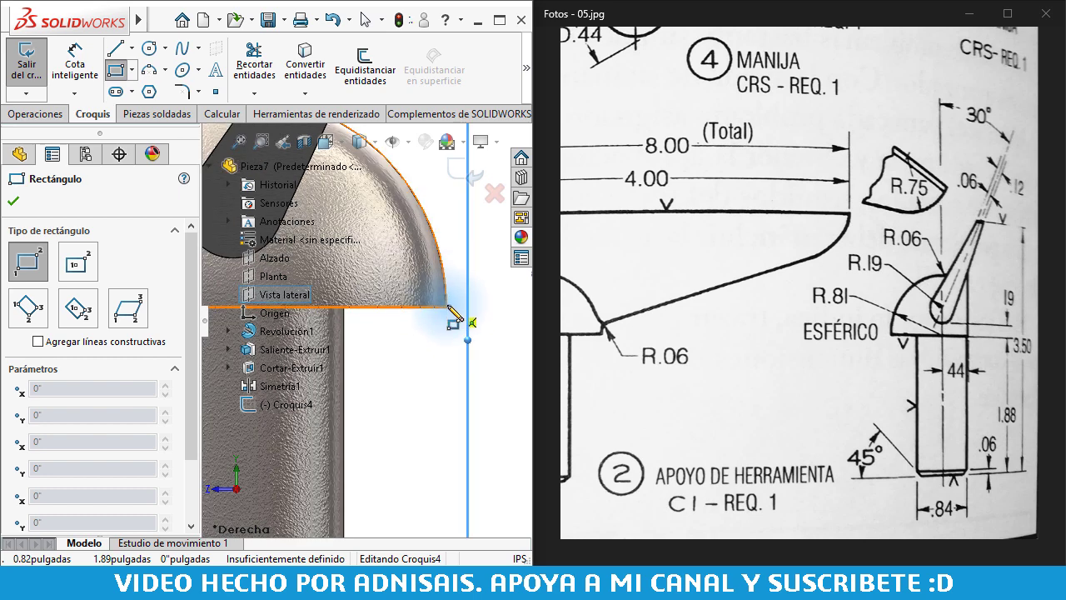
left_click(448, 308)
scroll(448, 306, "up", 2)
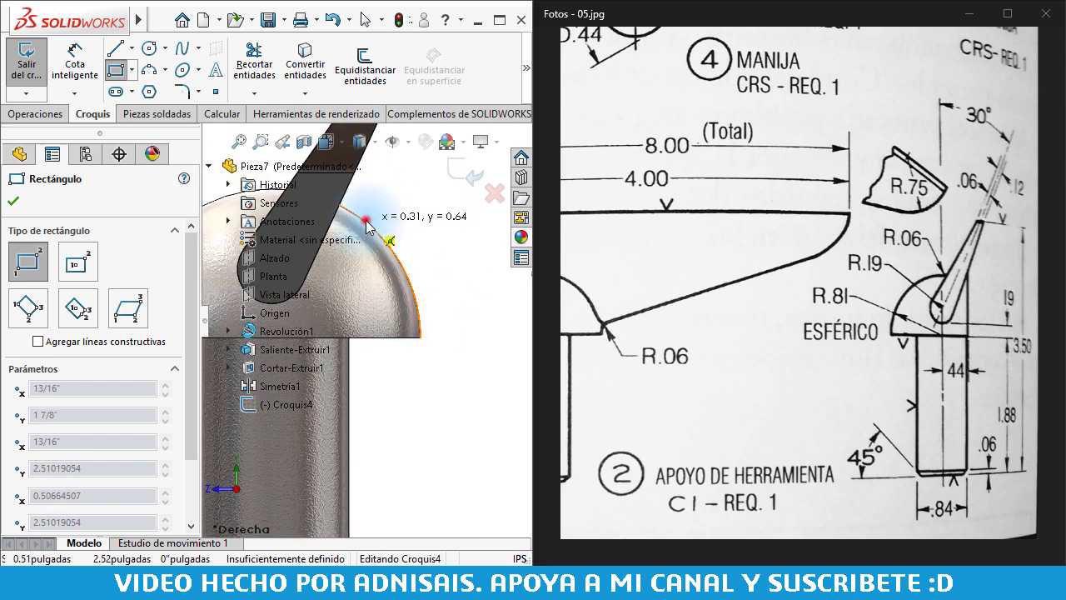
left_click(367, 223)
scroll(404, 283, "up", 1)
scroll(412, 323, "up", 1)
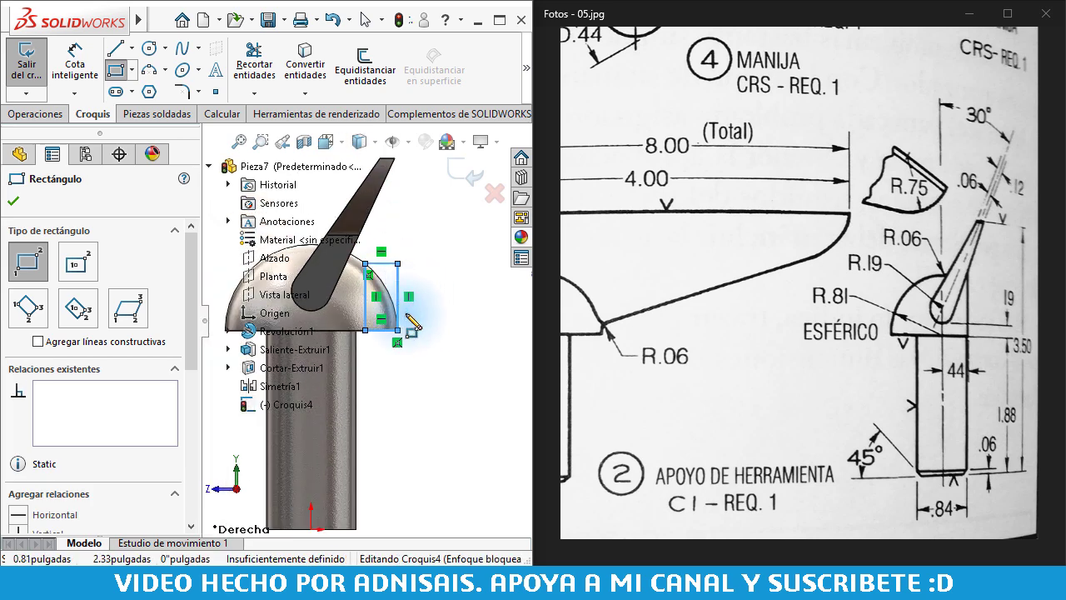
key("Escape")
scroll(395, 360, "down", 2)
- Drag the rectangle's corner onto the pin head's dome arc
left_click_drag(354, 226, 364, 227)
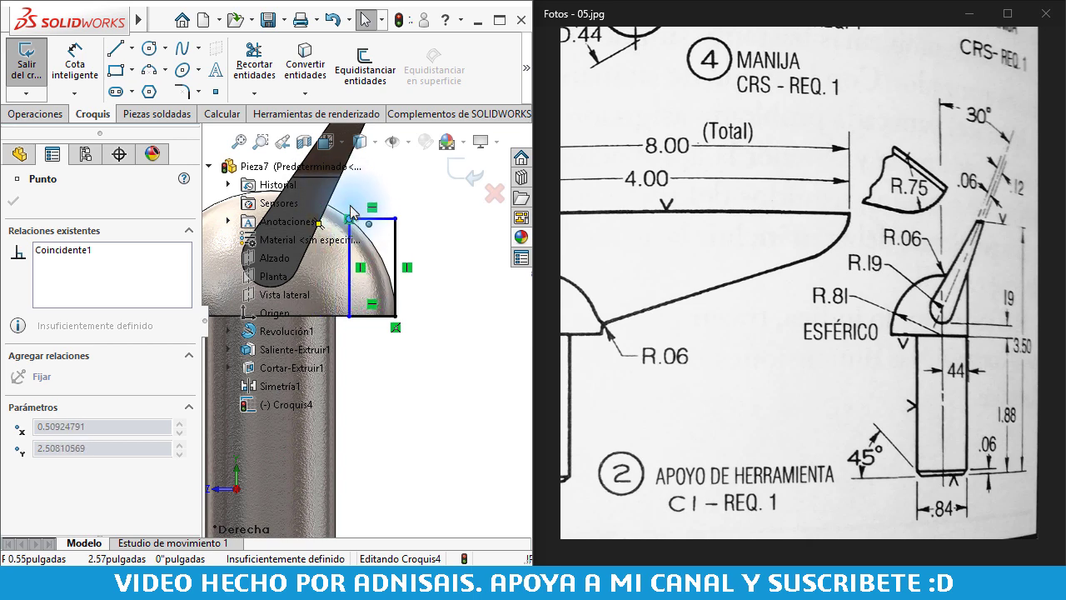
left_click_drag(350, 198, 358, 226)
left_click(400, 376)
scroll(426, 345, "up", 3)
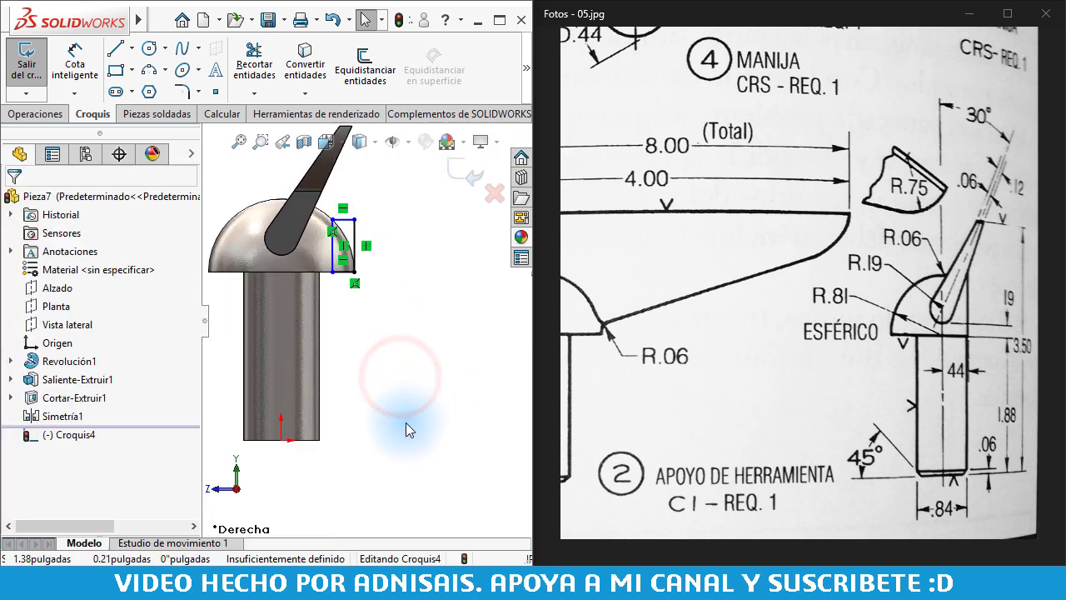
middle_click_drag(375, 359, 440, 374, "ctrl")
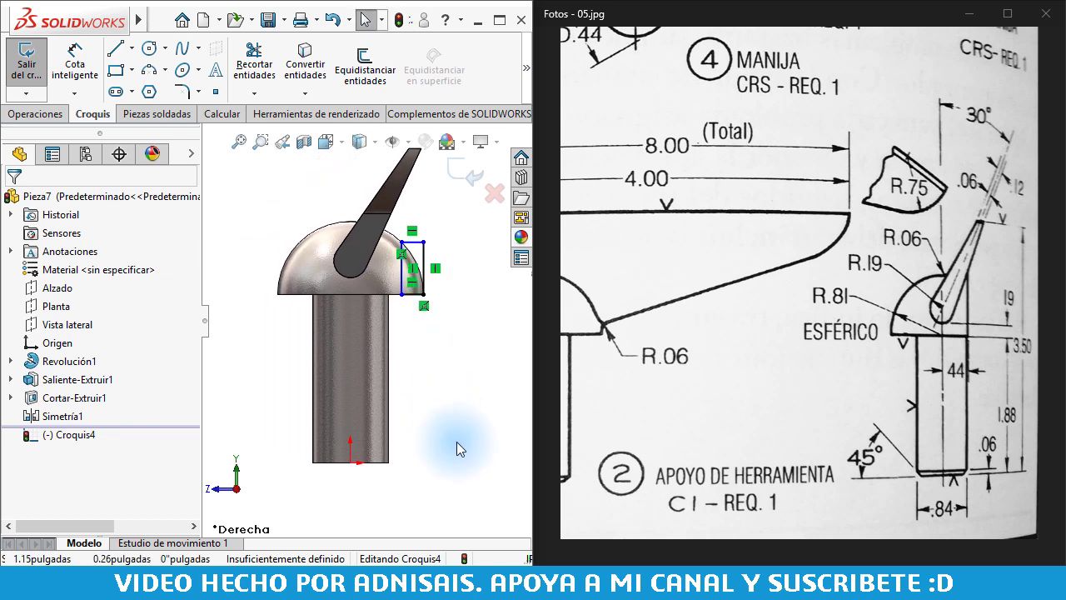
right_click_drag(372, 439, 367, 399)
left_click(351, 460)
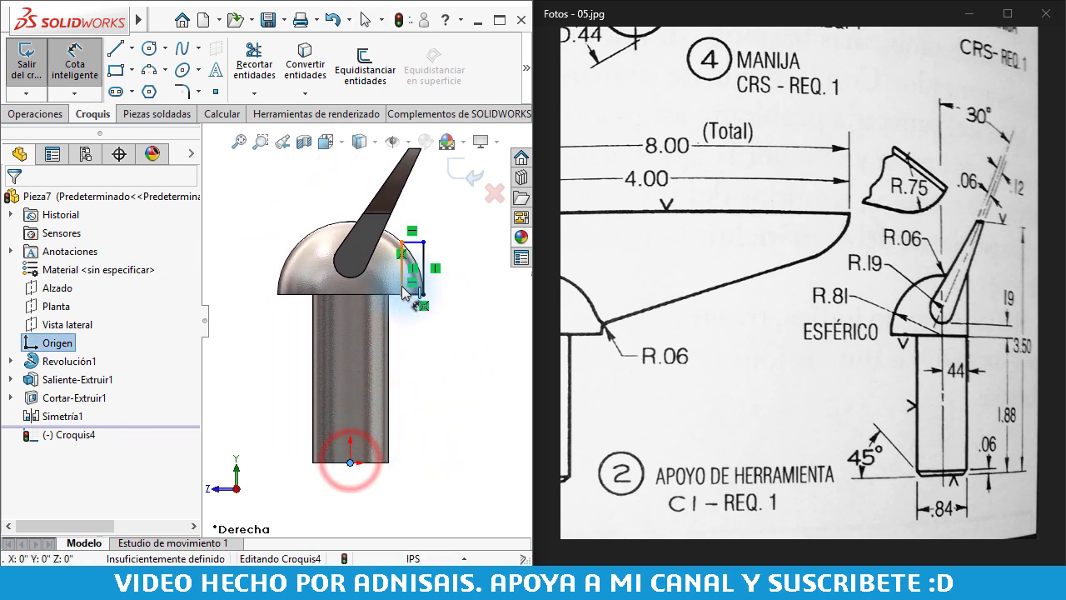
- Dimension the rectangle's edge 7/16" from the origin
left_click(391, 350)
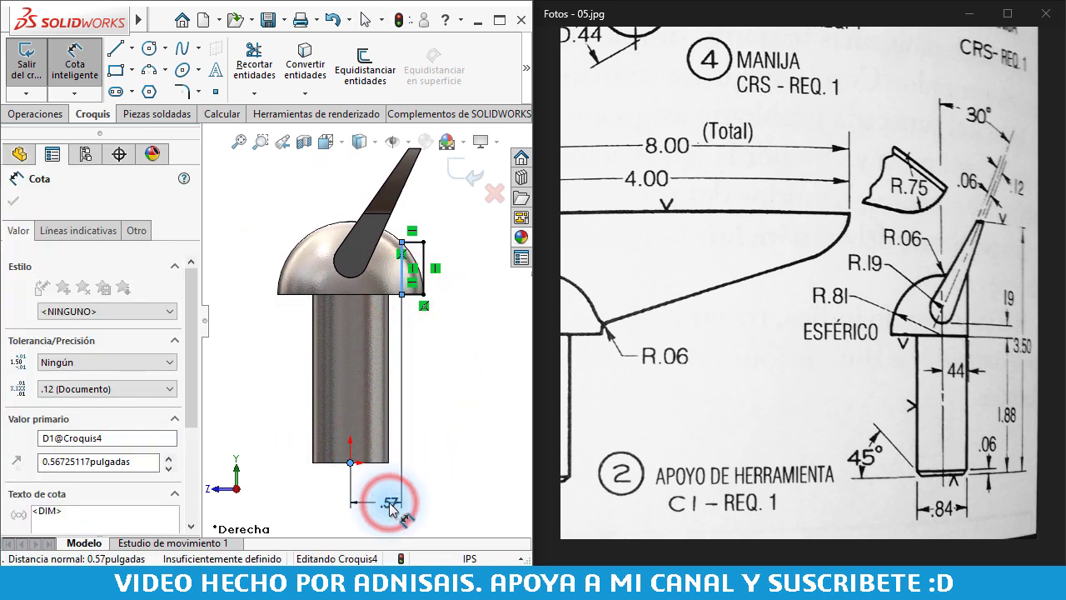
left_click(390, 504)
type("44")
key("Return")
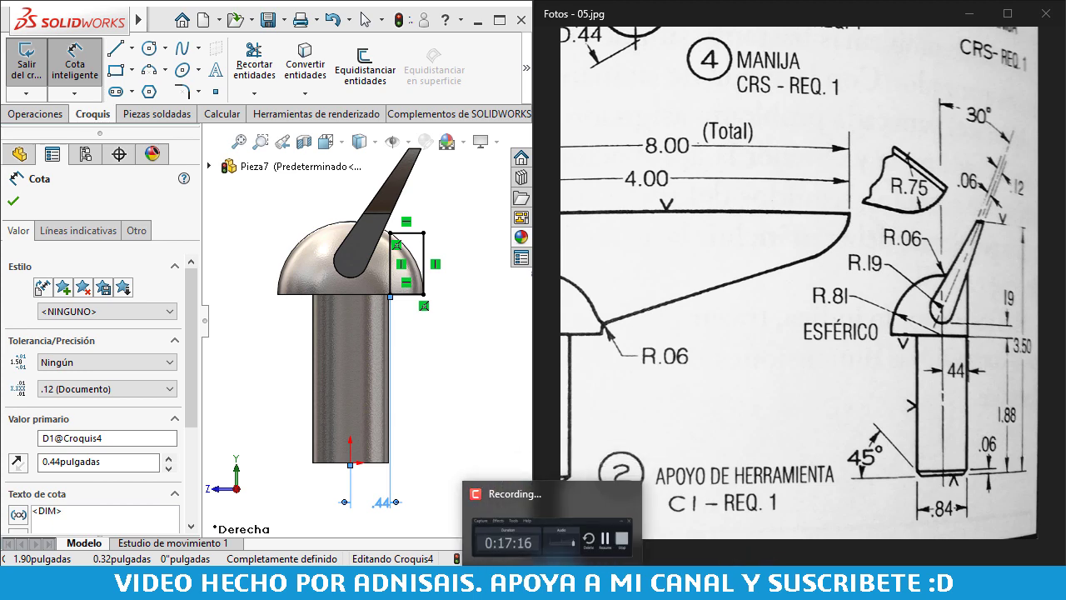
left_click(558, 537)
left_click(983, 506)
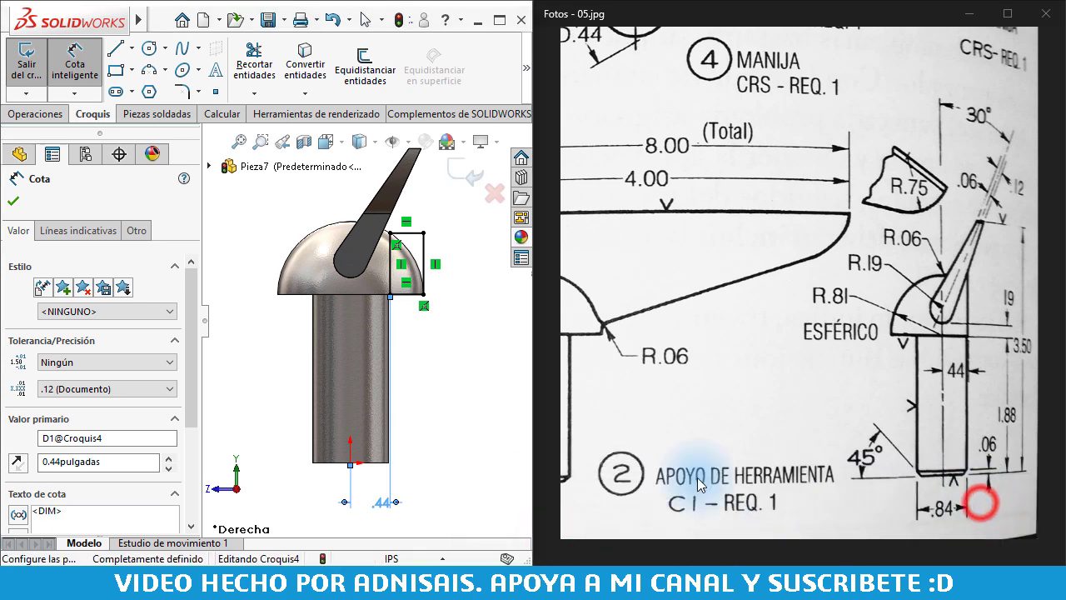
left_click(383, 505)
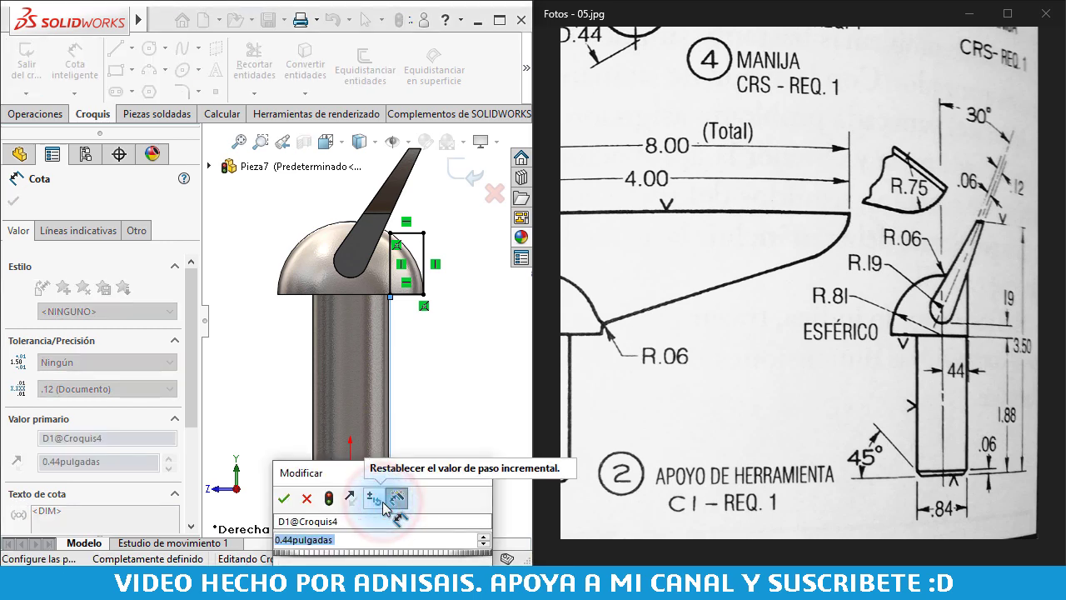
type("7/16")
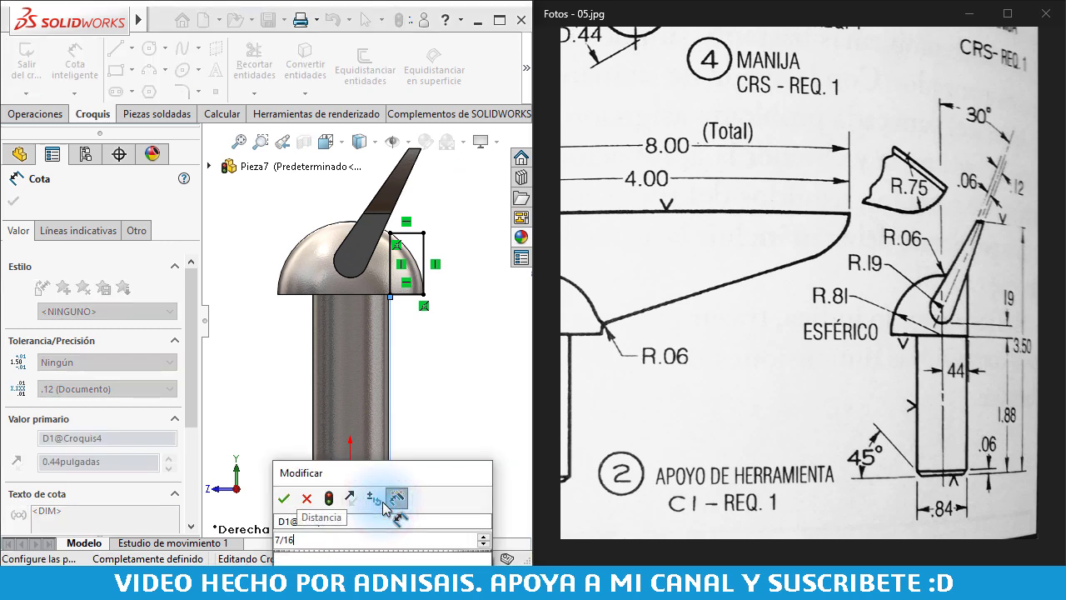
key("Return")
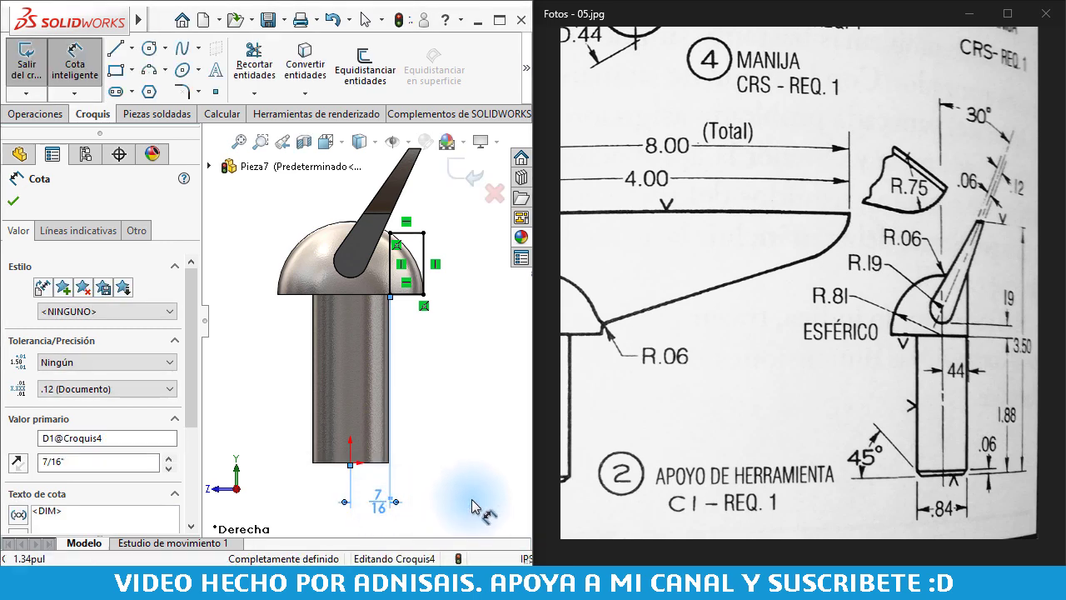
left_click(460, 488)
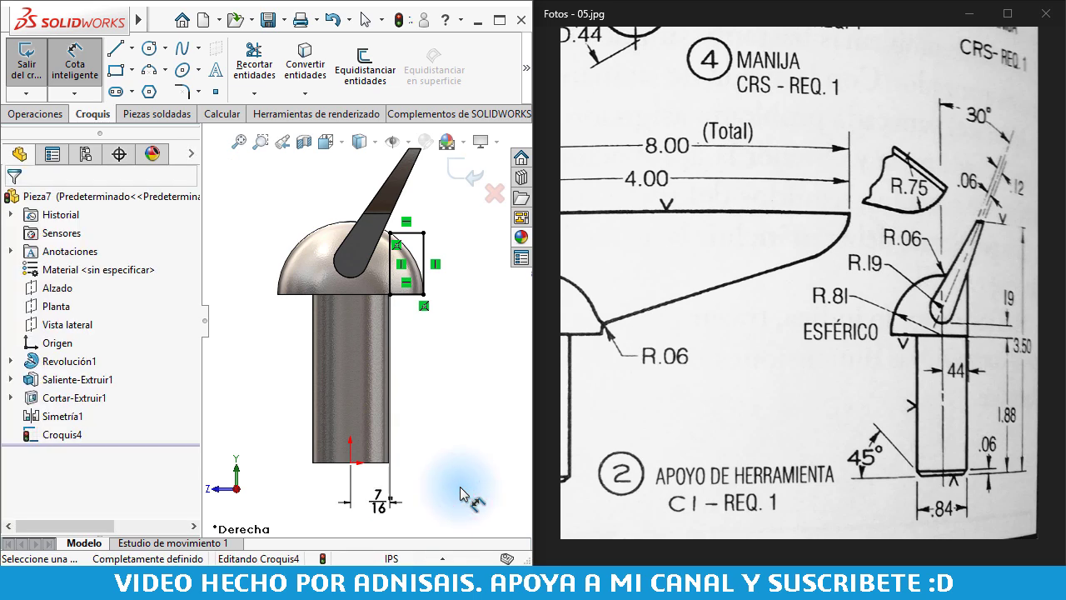
- Extrude-cut the rectangle Through All in both directions to flatten the head's side
left_click(25, 94)
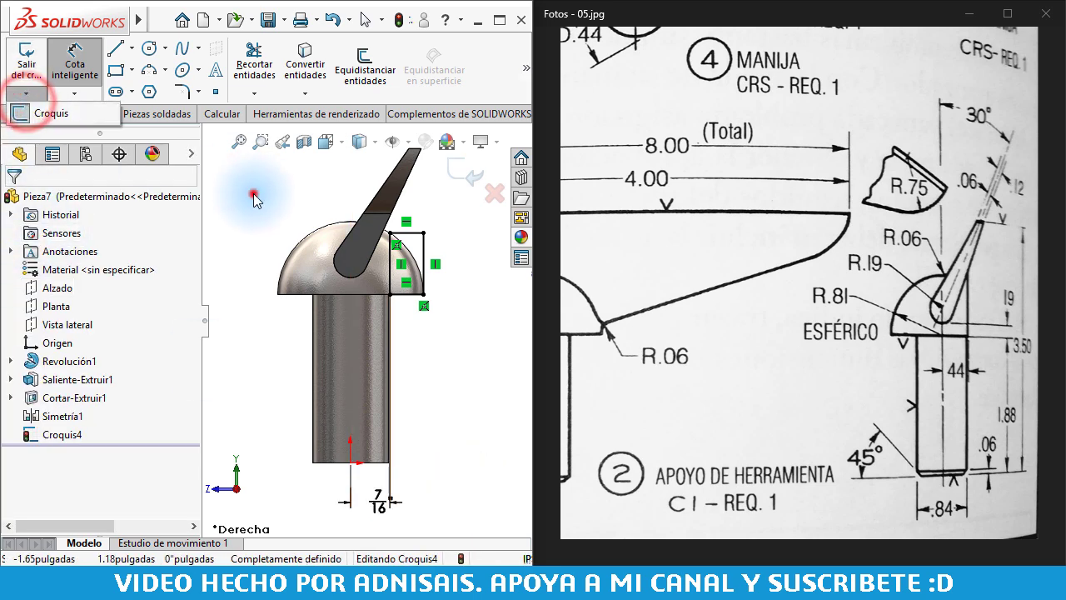
left_click(254, 198)
left_click(32, 113)
left_click(289, 70)
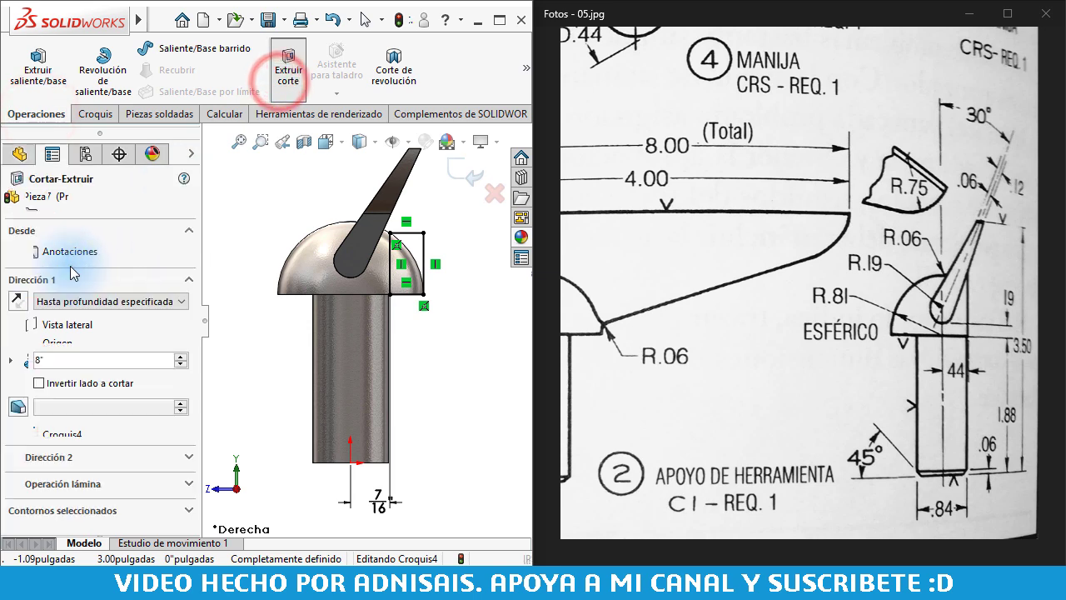
left_click(71, 301)
left_click(73, 334)
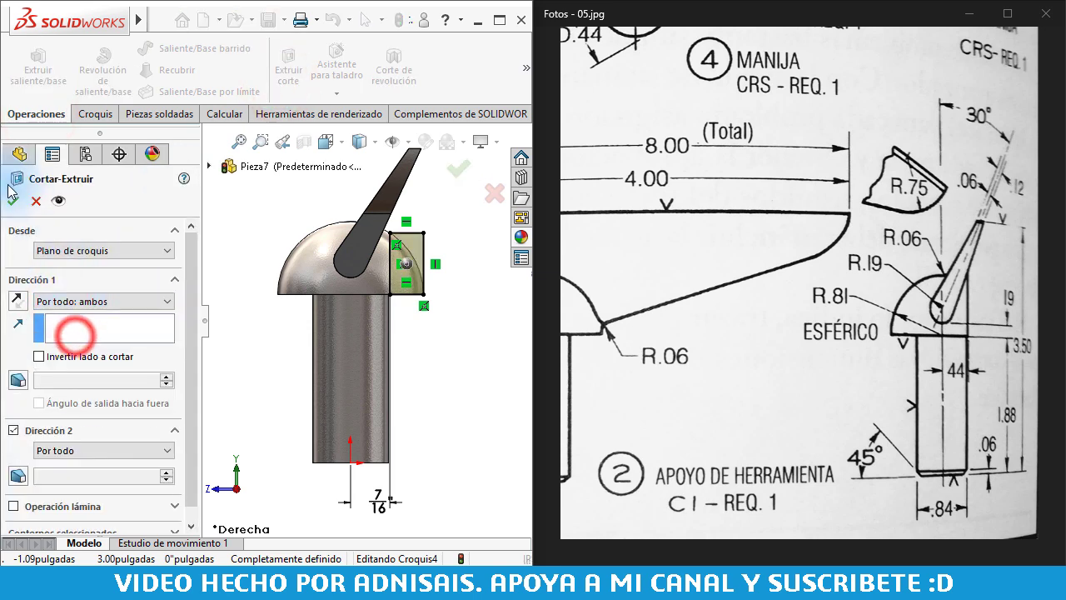
left_click(13, 199)
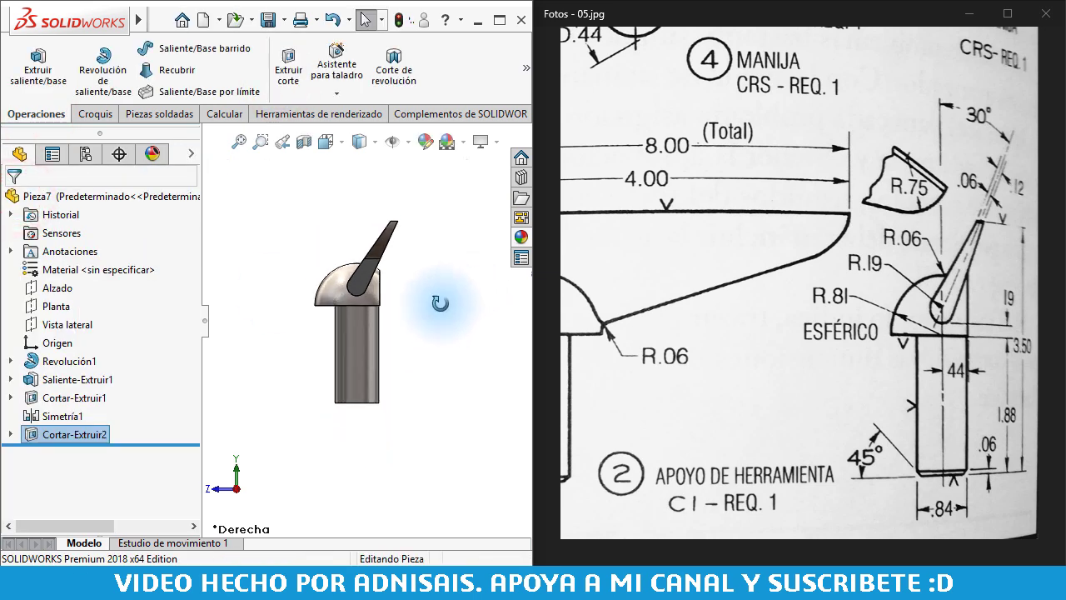
mouse_move(440, 303)
middle_mouse_down()
mouse_move(399, 309)
mouse_move(456, 303)
middle_mouse_up()
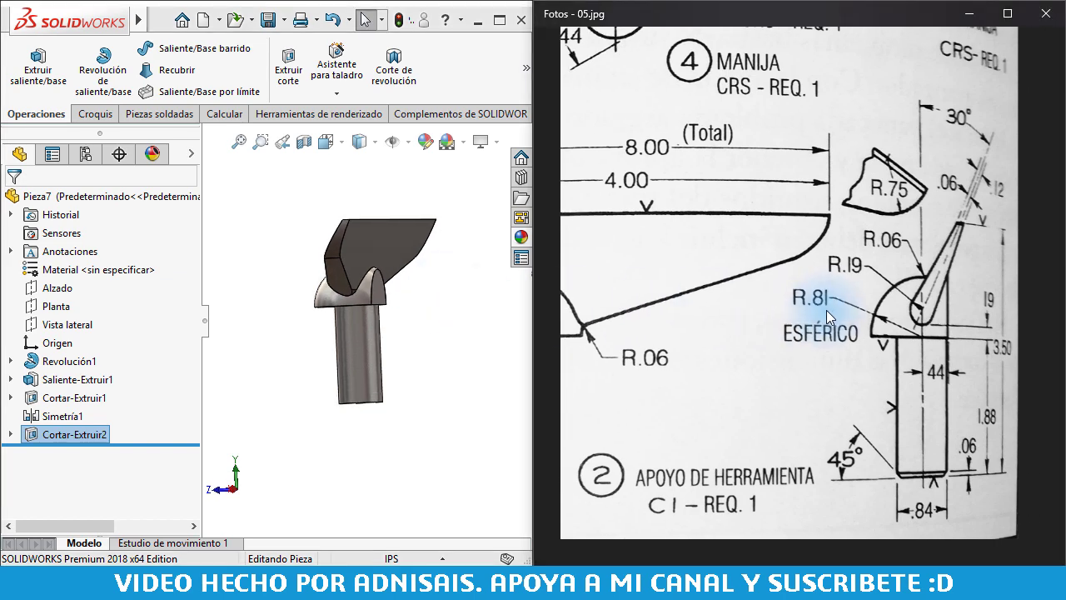
mouse_move(826, 310)
left_mouse_down()
mouse_move(825, 300)
mouse_move(816, 331)
mouse_move(917, 296)
left_mouse_up()
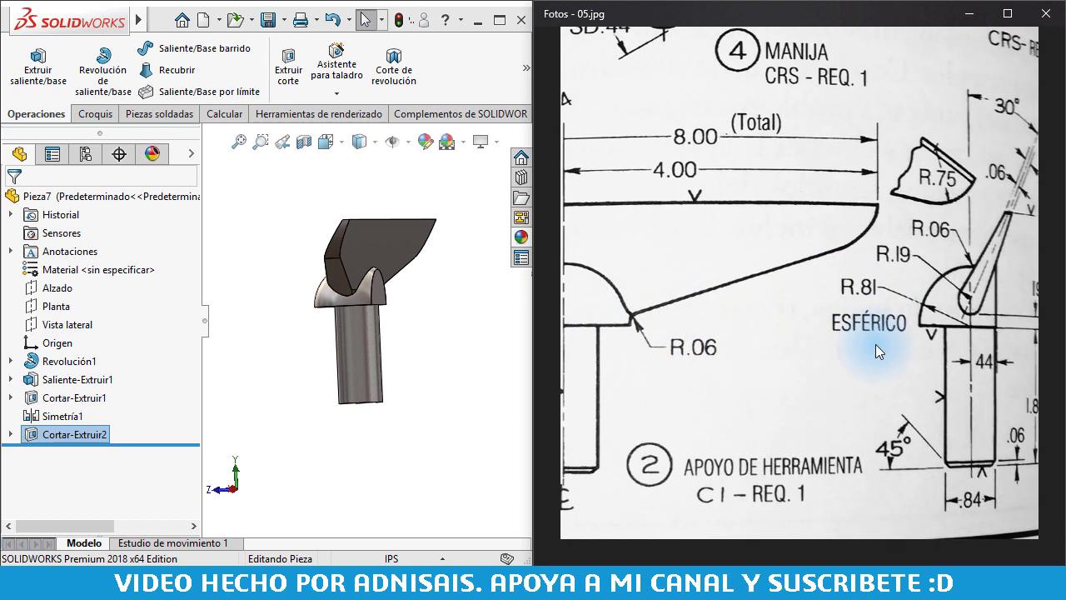
left_click_drag(875, 344, 809, 342)
left_click(450, 350)
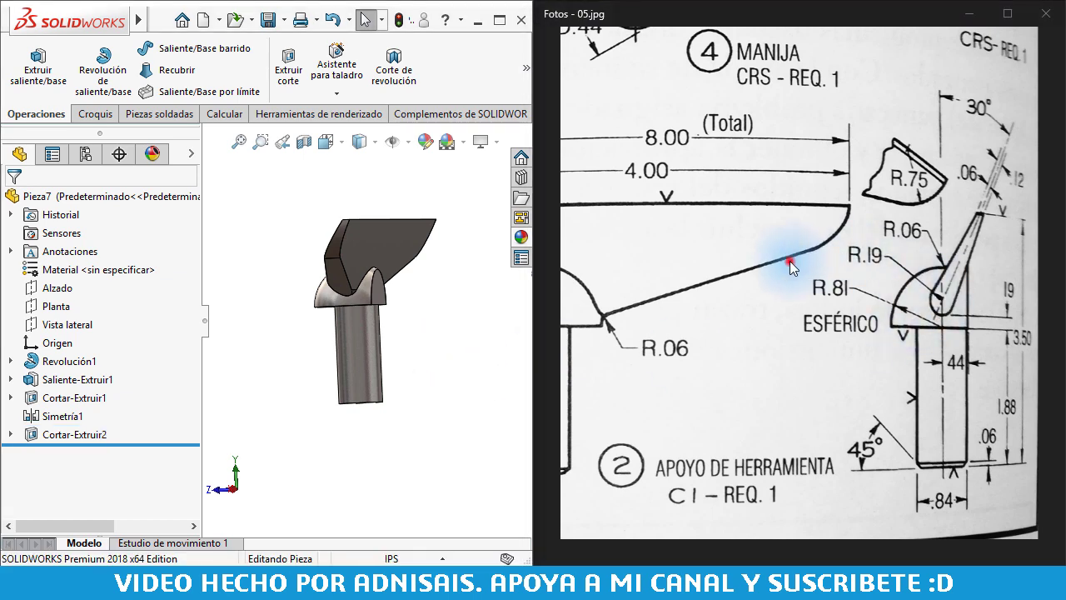
left_click_drag(789, 261, 966, 264)
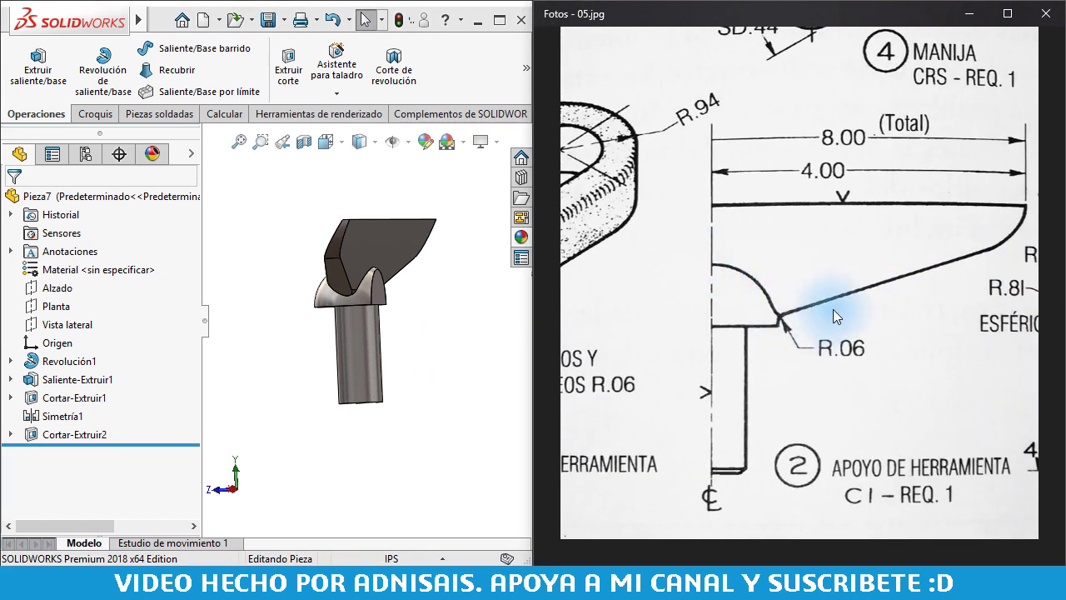
left_click_drag(938, 266, 764, 296)
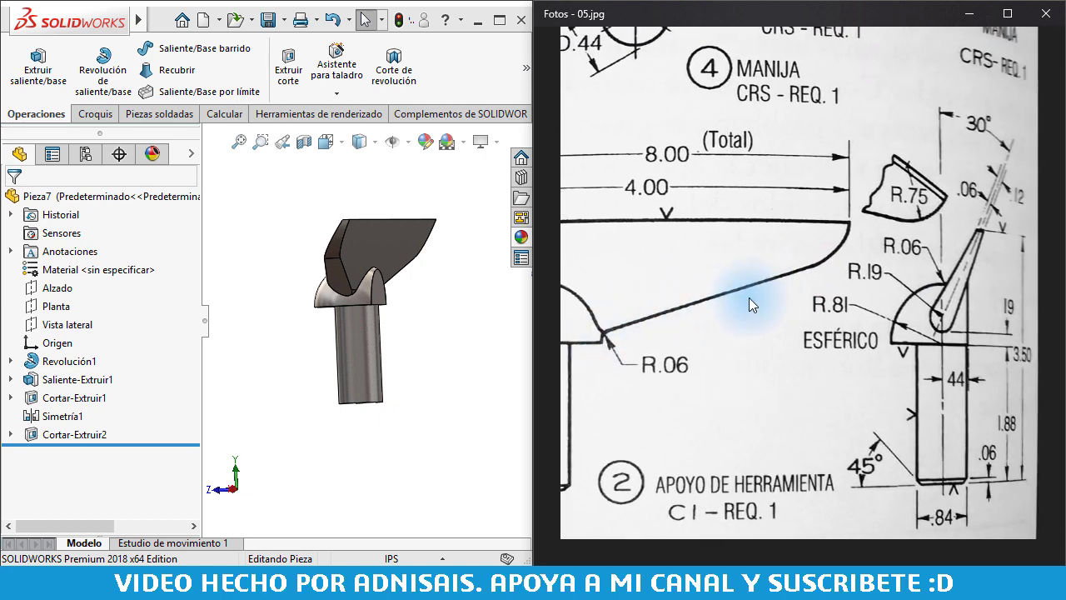
scroll(799, 237, "down", 2)
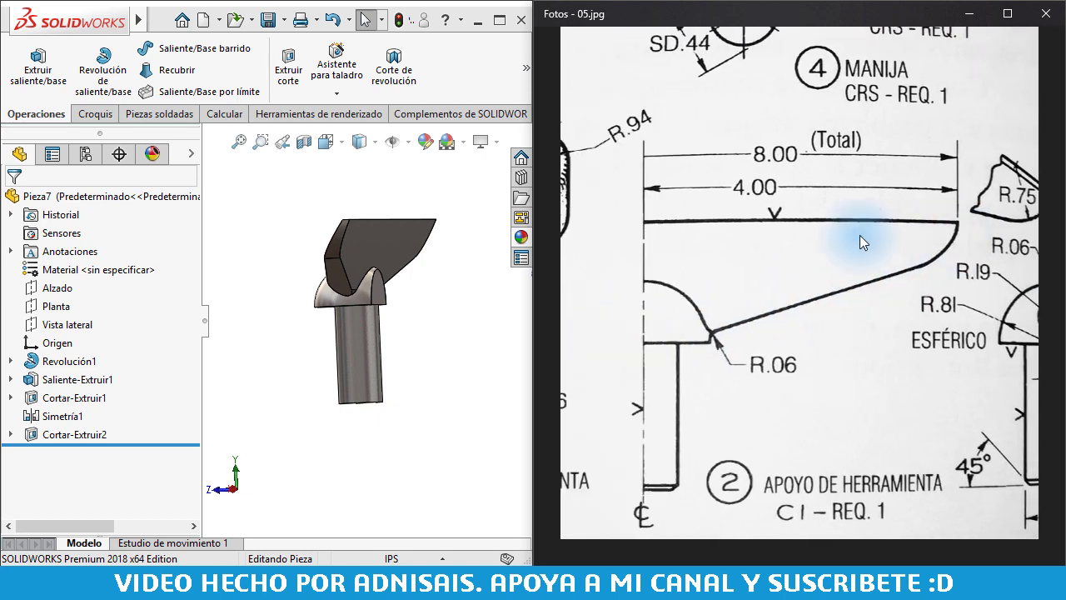
scroll(827, 259, "up", 2)
scroll(829, 270, "down", 2)
scroll(764, 288, "up", 2)
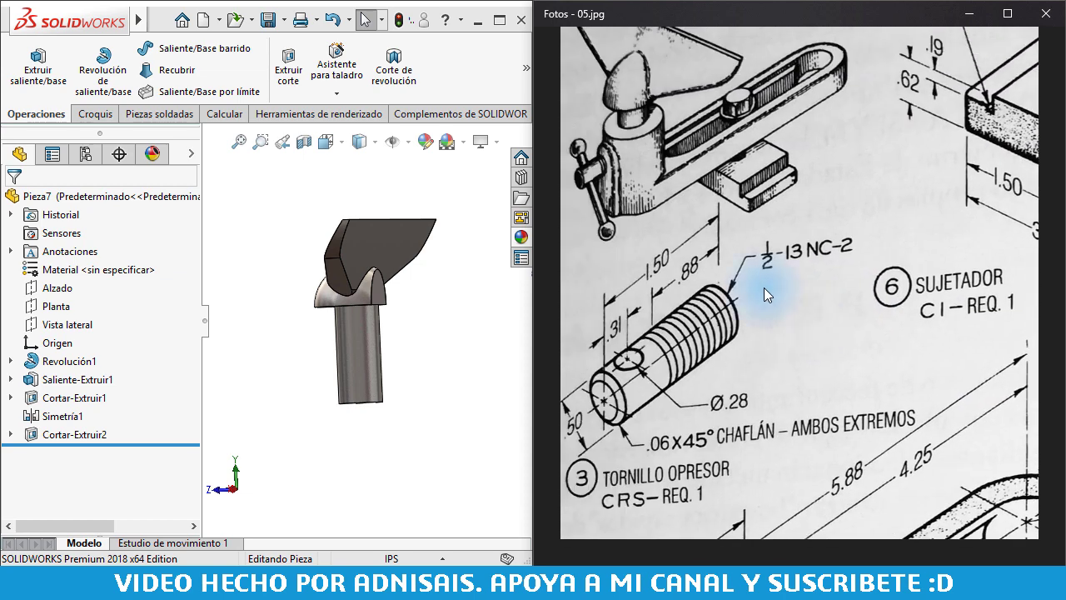
scroll(764, 288, "up", 1)
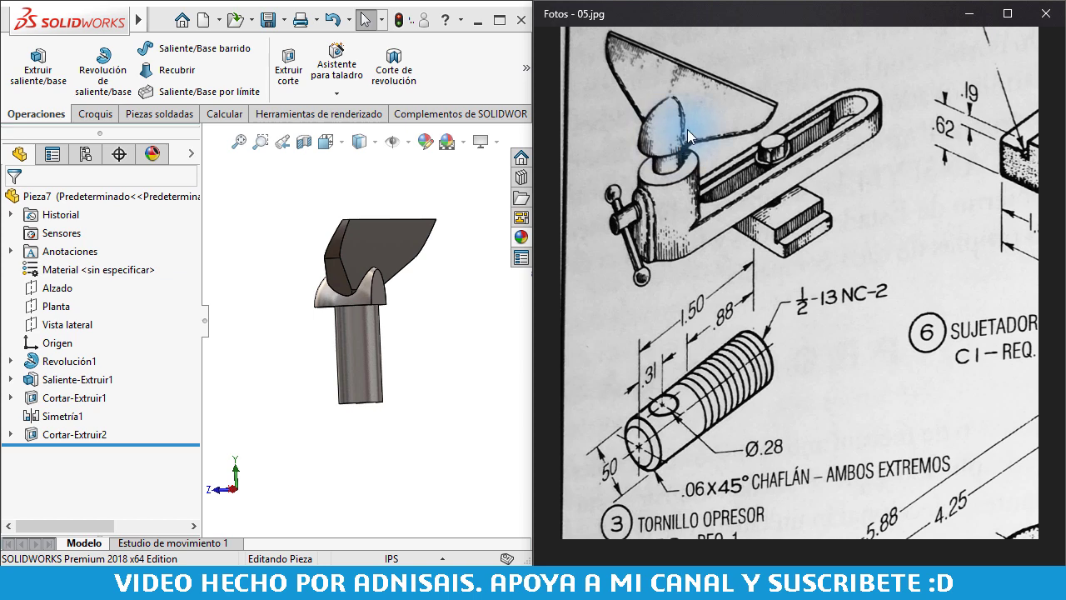
- Start a fillet (Redondeo) with a 1/16" radius
left_click(525, 67)
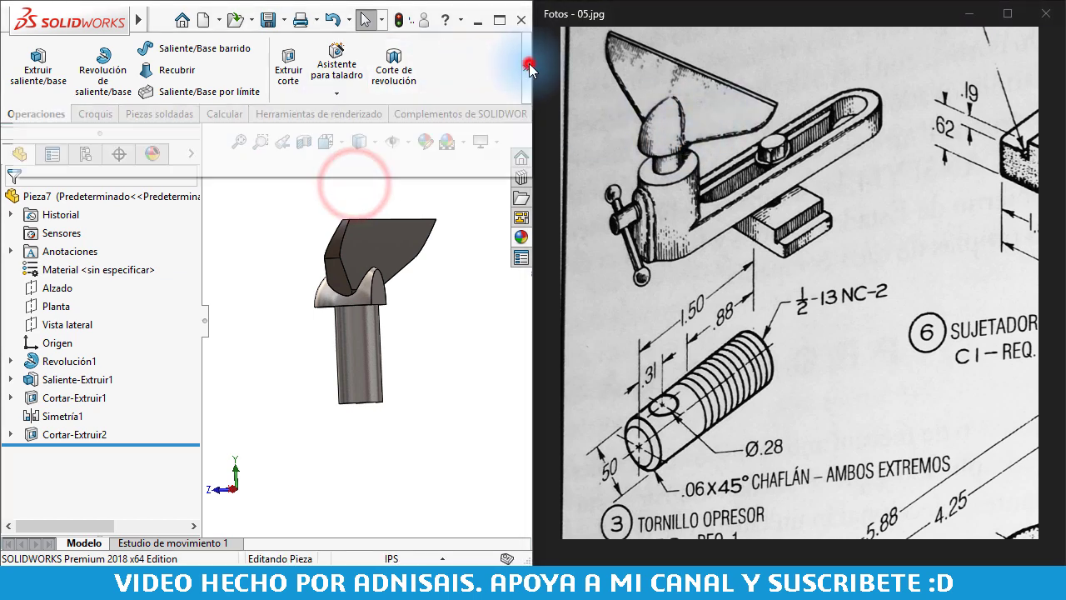
left_click(169, 138)
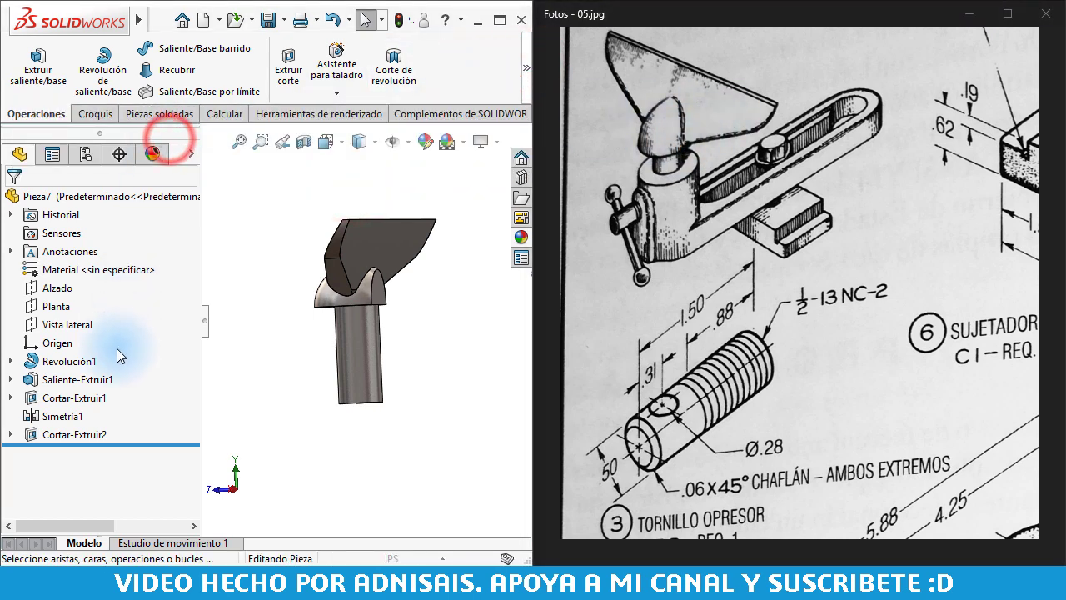
scroll(113, 416, "down", 3)
type("1")
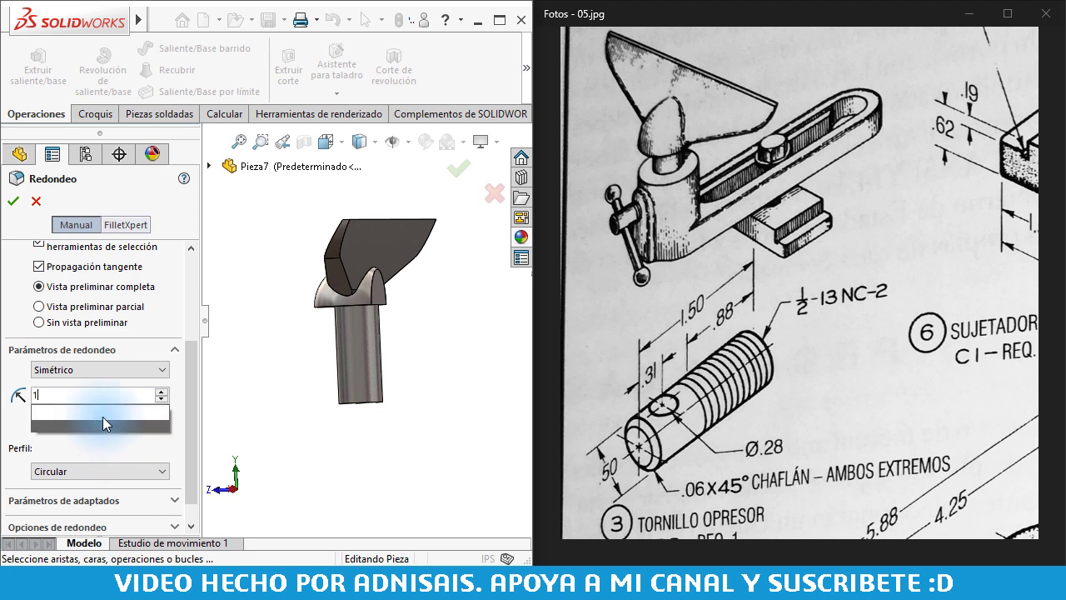
type("/16")
key("Return")
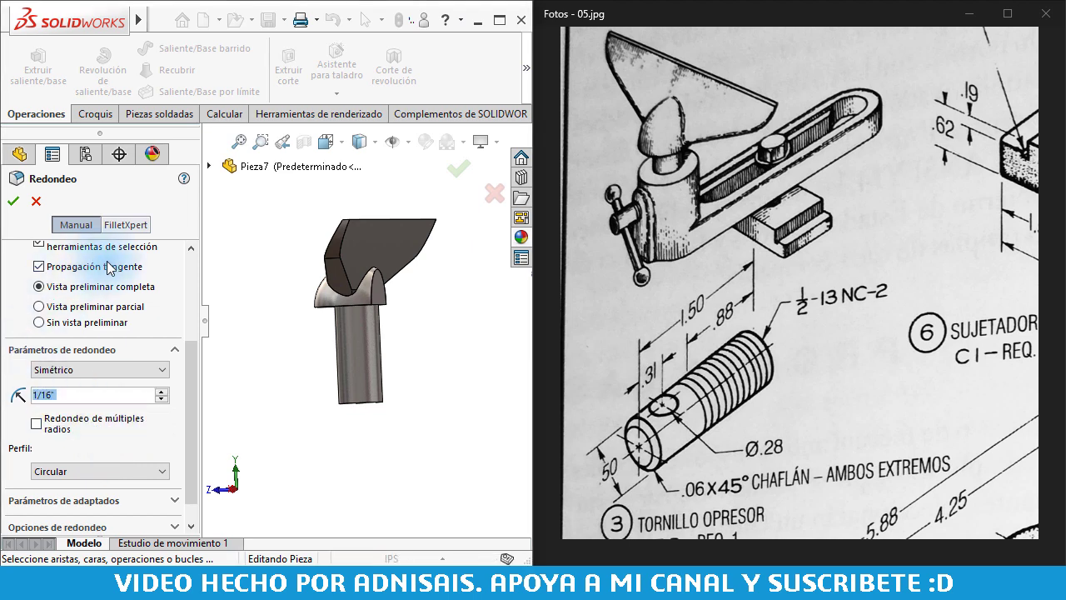
scroll(107, 266, "up", 1)
- Select the three edges where the tapered blade joins the dome head
middle_click_drag(277, 283, 351, 301)
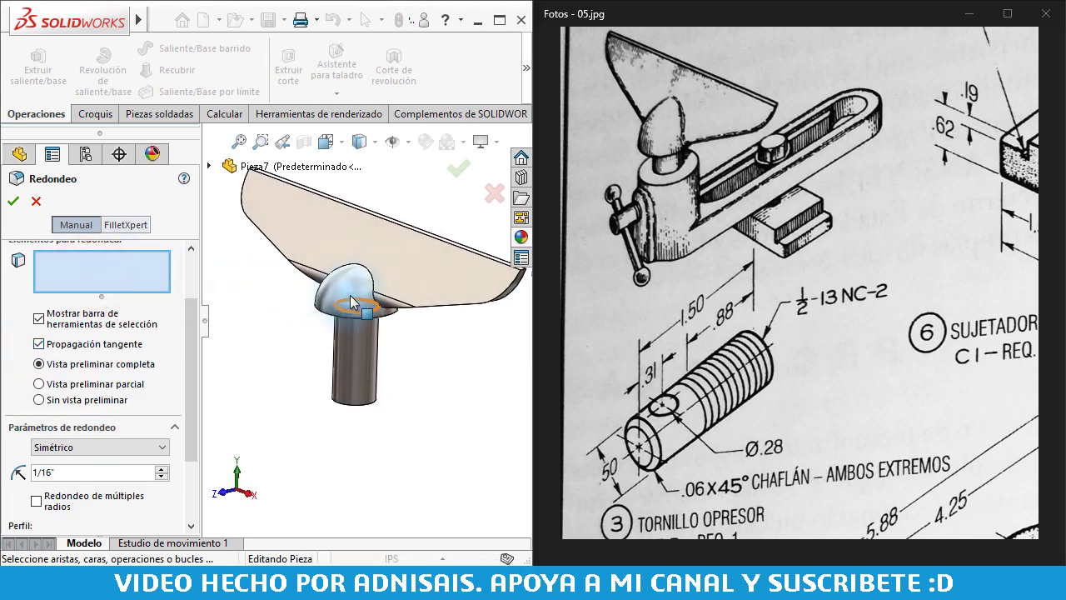
left_click(374, 289)
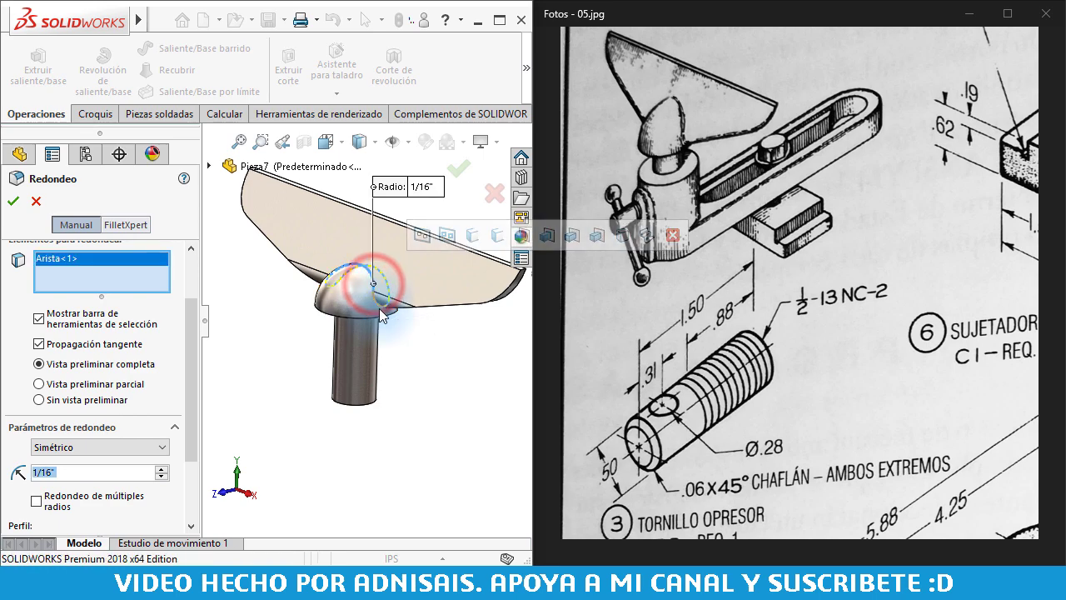
scroll(374, 300, "down", 2)
scroll(374, 308, "down", 2)
middle_click_drag(374, 312, 490, 314)
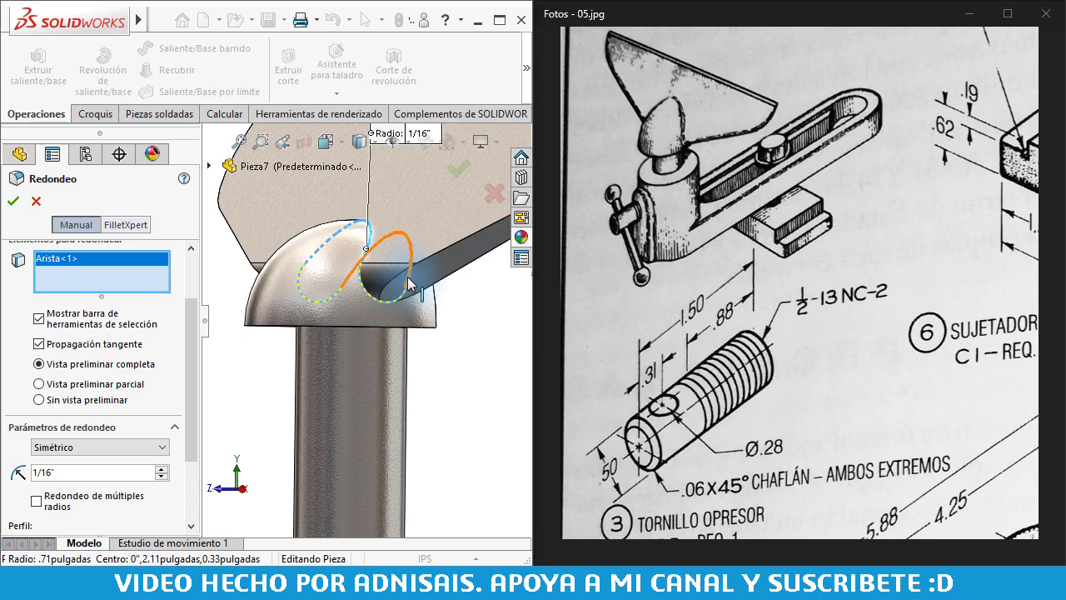
middle_click_drag(408, 283, 439, 223)
scroll(408, 276, "down", 3)
scroll(385, 344, "down", 2)
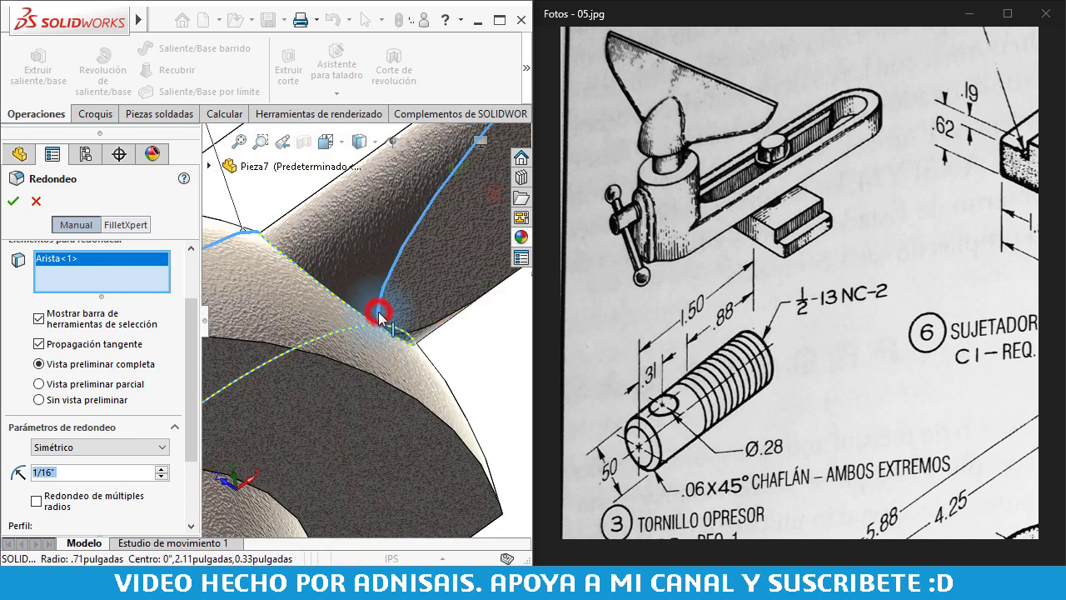
left_click(377, 314)
scroll(377, 315, "up", 3)
mouse_move(377, 314)
middle_mouse_down()
mouse_move(456, 254)
mouse_move(428, 297)
mouse_move(392, 317)
mouse_move(369, 238)
mouse_move(338, 278)
mouse_move(273, 229)
mouse_move(234, 260)
middle_mouse_up()
left_click(231, 255)
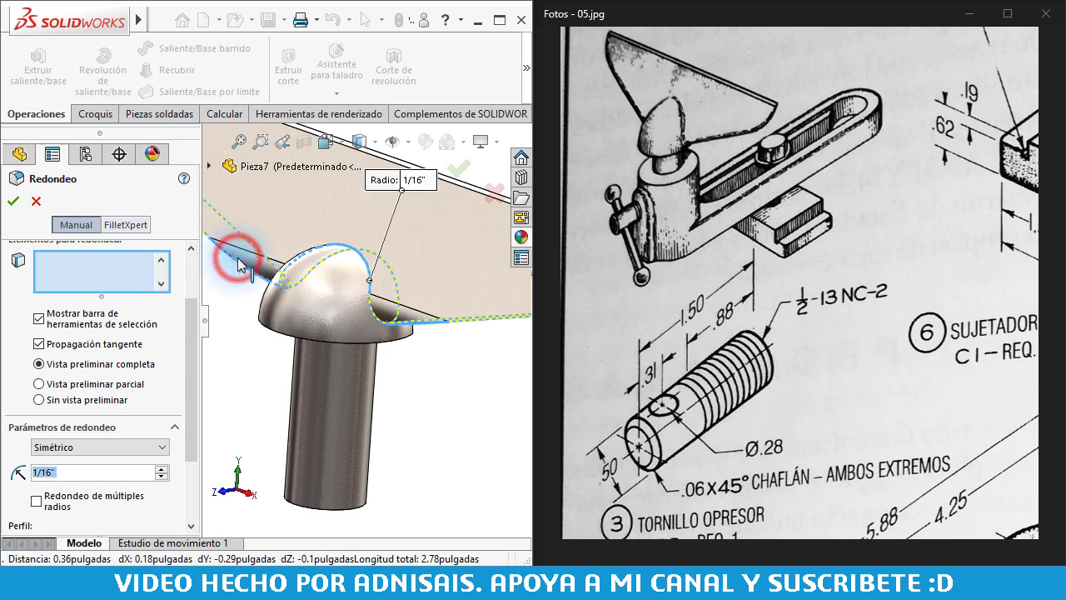
- Check the fillet preview from several angles and apply Redondeo1
mouse_move(333, 297)
middle_mouse_down()
mouse_move(379, 321)
mouse_move(366, 288)
mouse_move(292, 282)
mouse_move(417, 321)
mouse_move(410, 333)
middle_mouse_up()
scroll(388, 318, "down", 3)
scroll(391, 284, "down", 2)
scroll(414, 276, "down", 2)
scroll(293, 282, "up", 5)
scroll(296, 283, "down", 1)
scroll(299, 285, "down", 1)
scroll(307, 287, "down", 2)
scroll(410, 333, "down", 2)
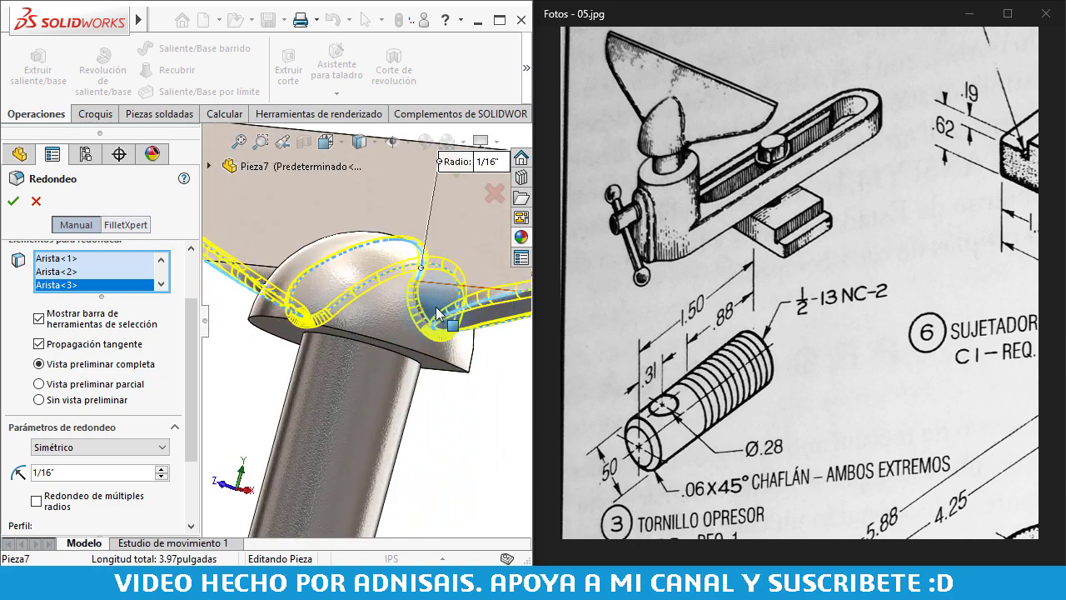
scroll(409, 335, "down", 2)
scroll(442, 359, "down", 2)
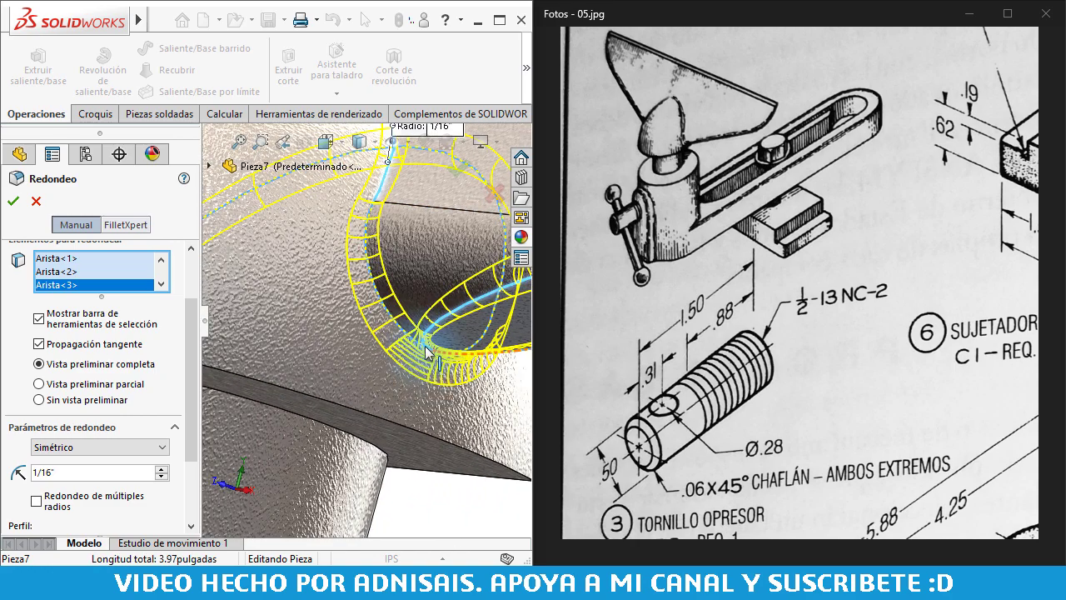
scroll(447, 316, "down", 2)
scroll(409, 329, "up", 2)
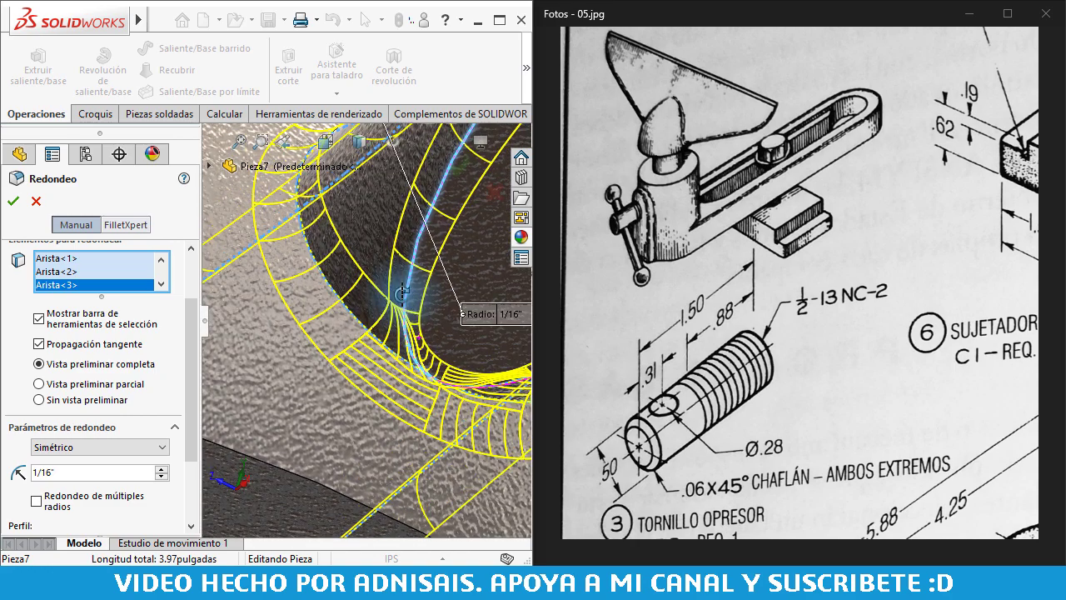
middle_click_drag(410, 329, 391, 297)
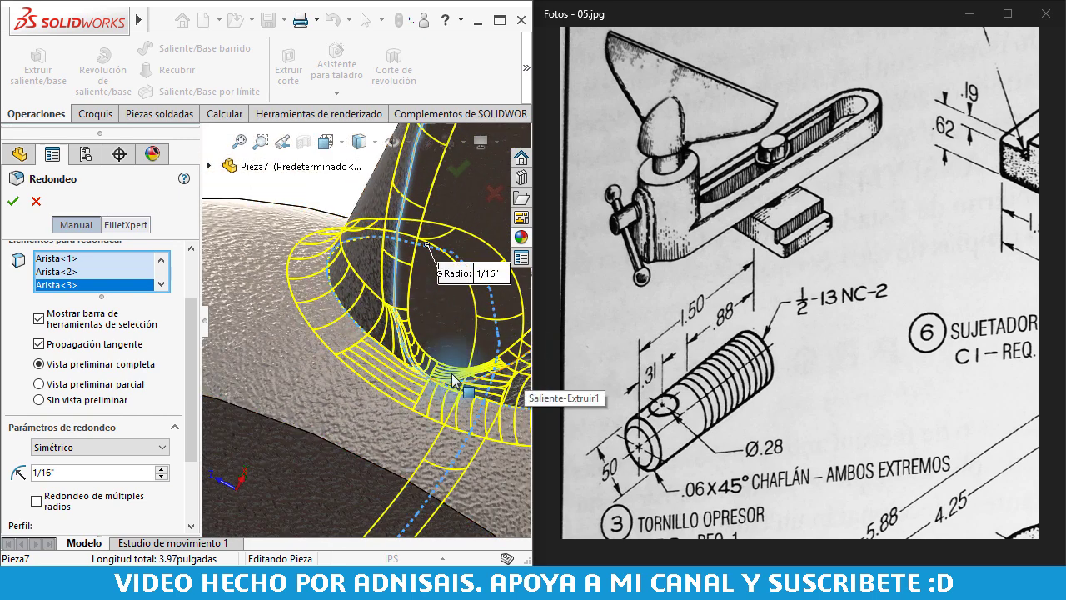
scroll(408, 428, "down", 2)
mouse_move(409, 428)
middle_mouse_down()
mouse_move(357, 380)
mouse_move(439, 395)
mouse_move(399, 223)
middle_mouse_up()
scroll(398, 223, "up", 4)
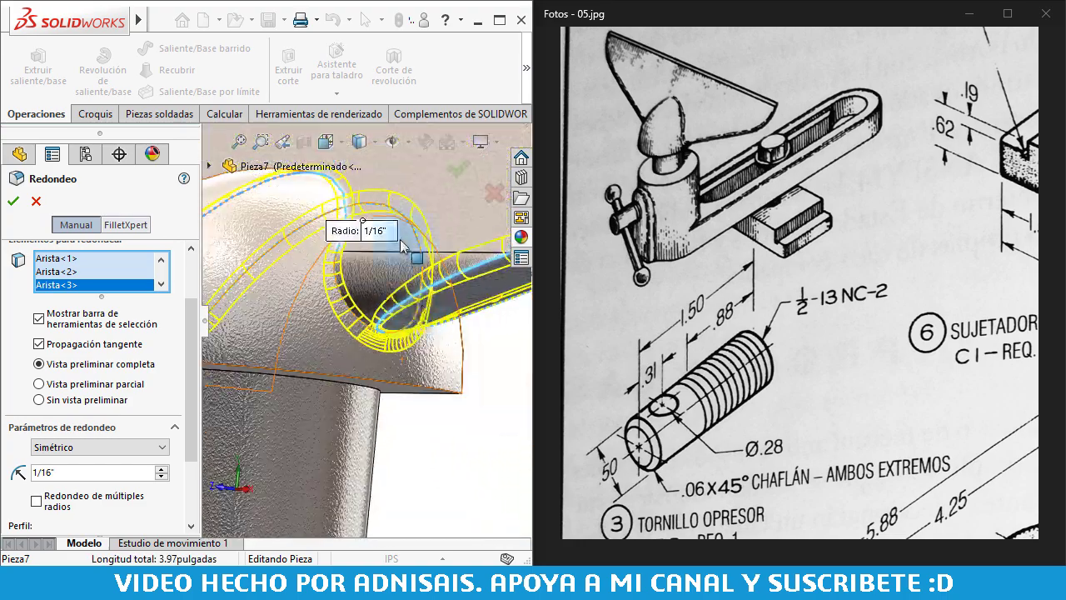
scroll(398, 223, "up", 3)
middle_click_drag(429, 275, 462, 333)
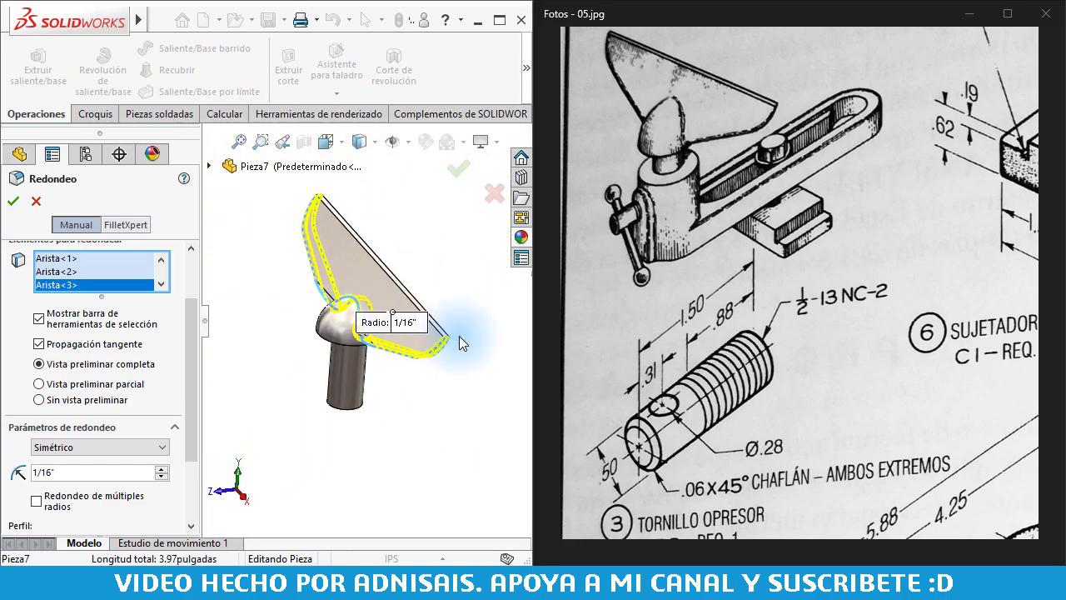
left_click_drag(660, 319, 550, 212)
left_click_drag(700, 467, 709, 246)
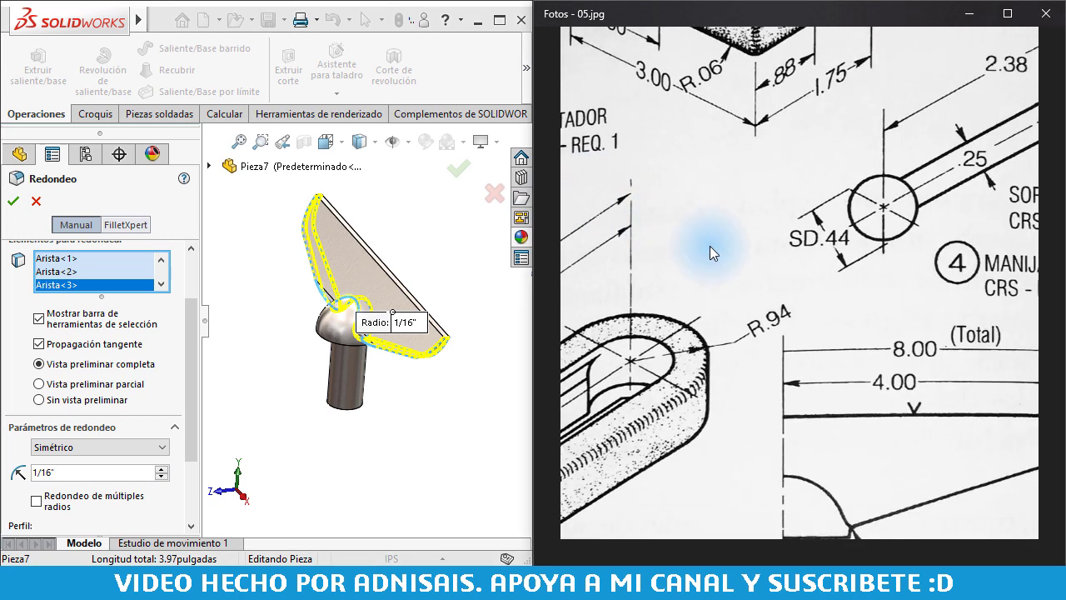
left_click(12, 200)
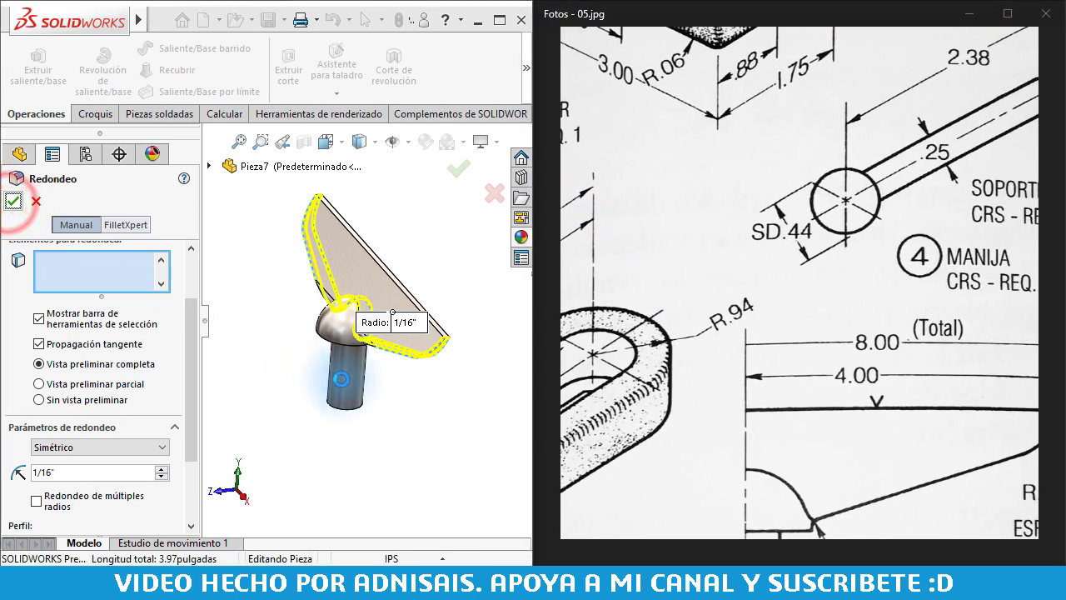
middle_click_drag(356, 384, 389, 298)
scroll(375, 320, "down", 5)
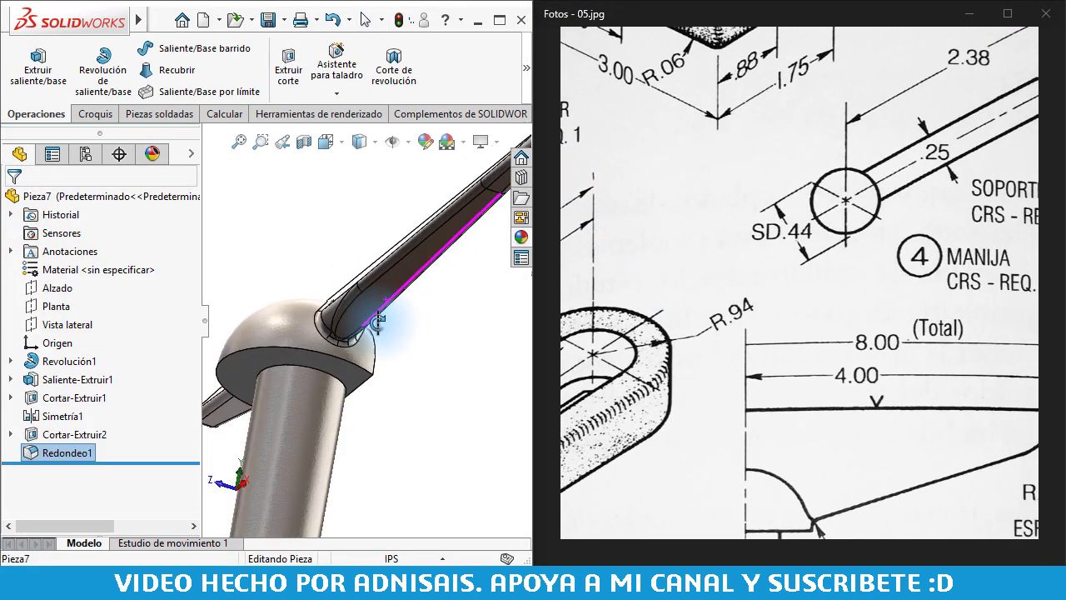
middle_click_drag(360, 336, 428, 364)
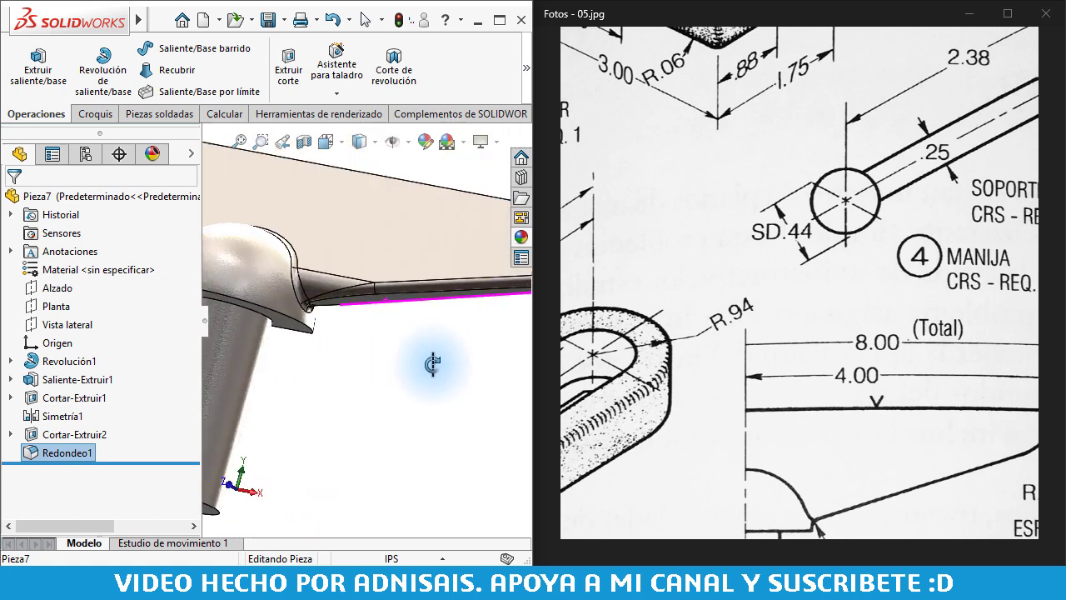
scroll(272, 289, "up", 5)
mouse_move(273, 289)
middle_mouse_down()
mouse_move(393, 299)
mouse_move(456, 358)
middle_mouse_up()
scroll(393, 298, "up", 3)
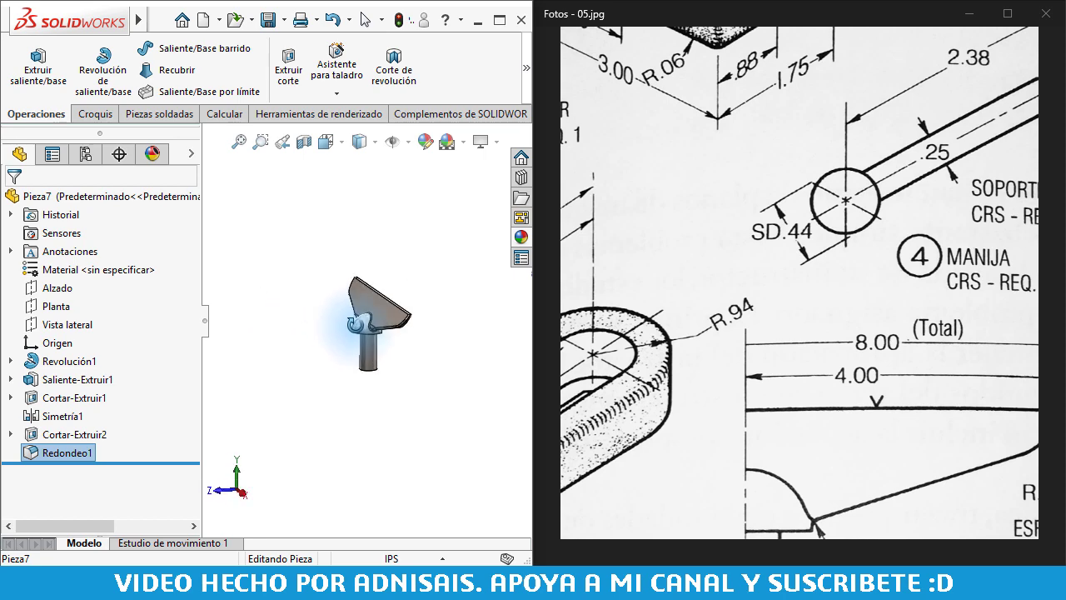
scroll(855, 316, "down", 2)
scroll(835, 300, "down", 3)
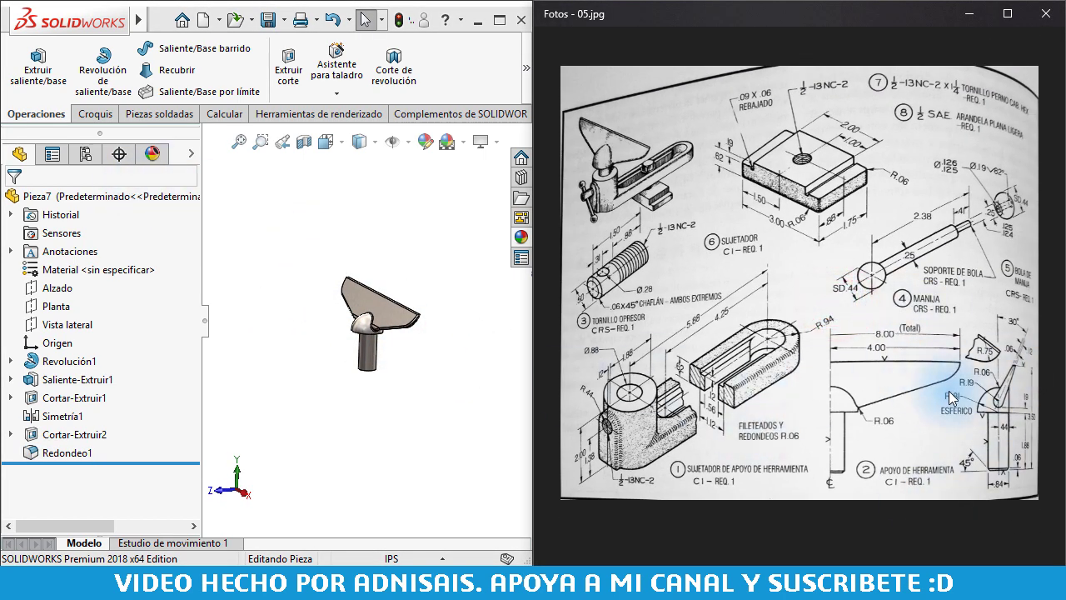
left_click(268, 20)
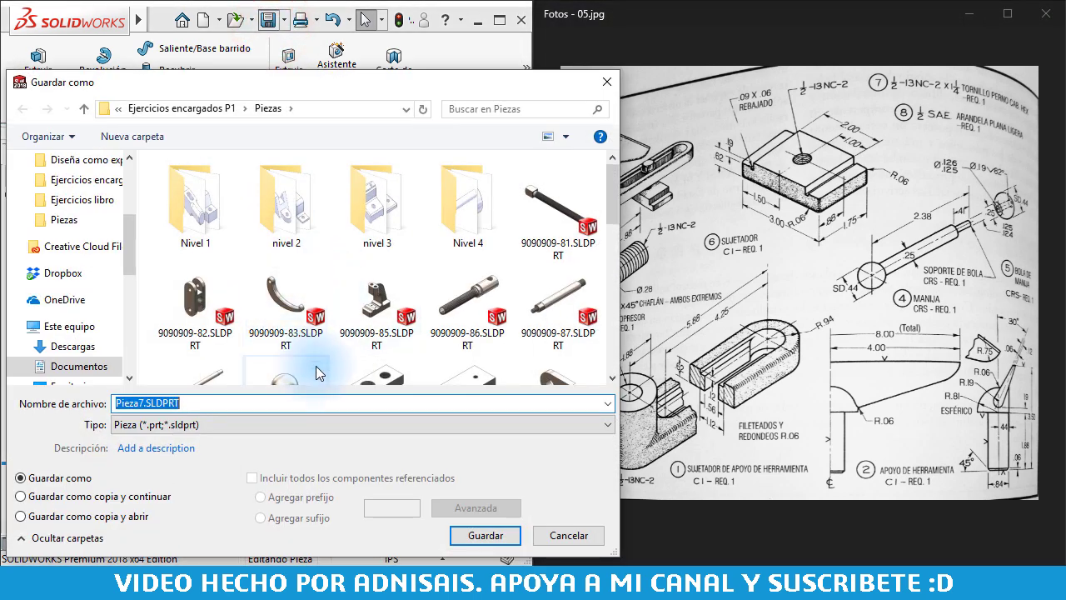
type("9090909")
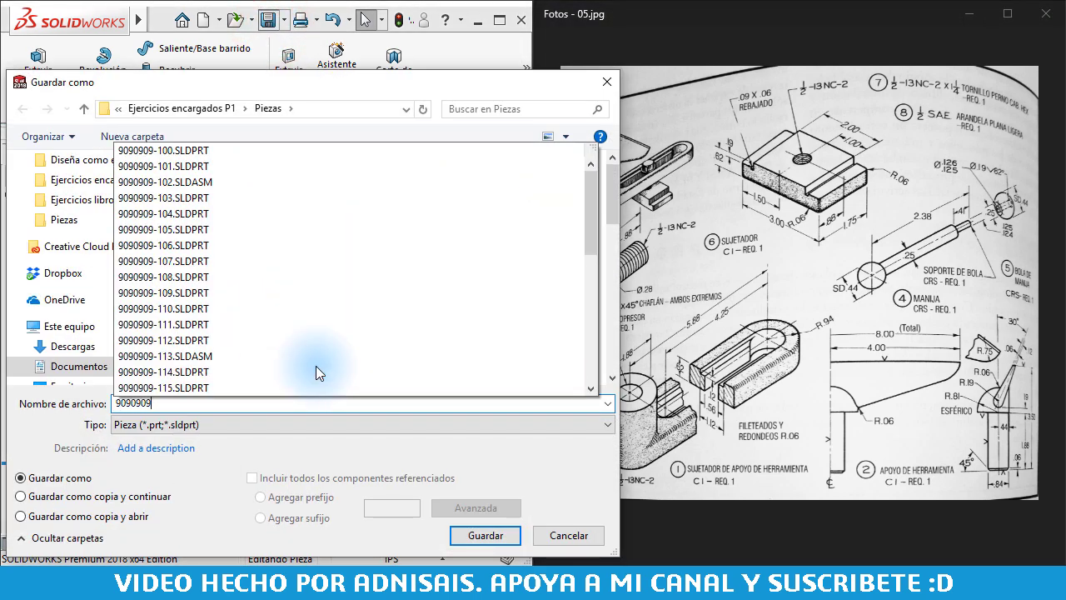
type("-121")
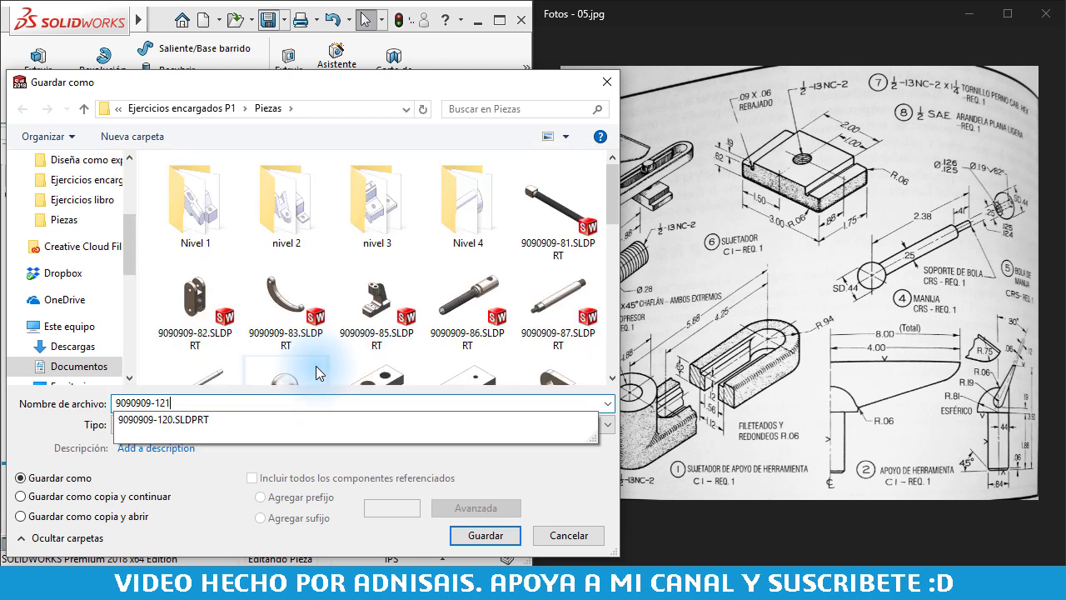
key("Return")
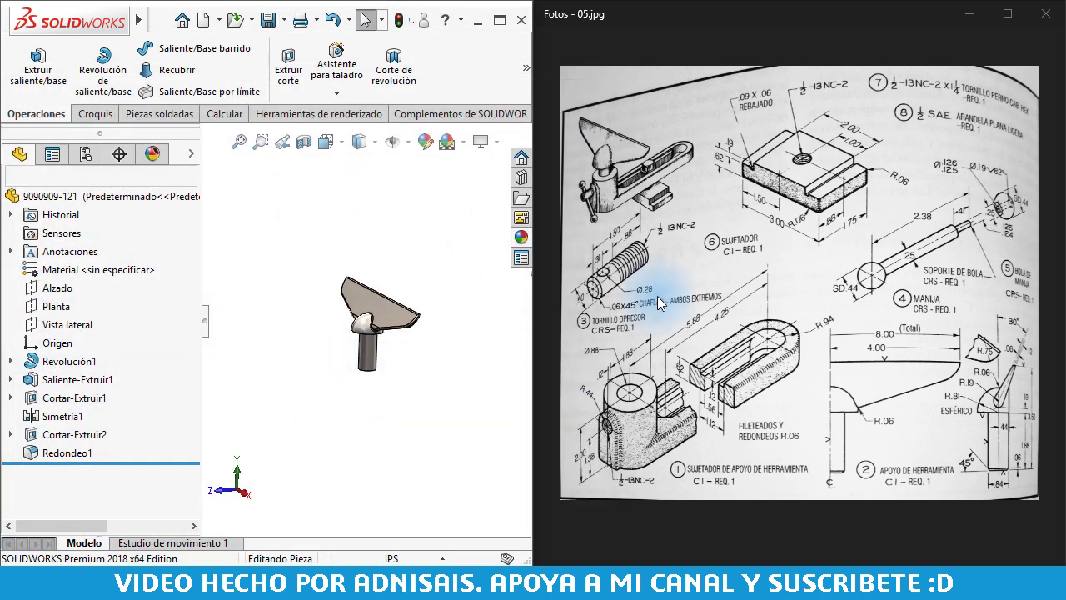
- Bring up the New SOLIDWORKS Document template dialog with Ctrl+N
scroll(658, 264, "up", 3)
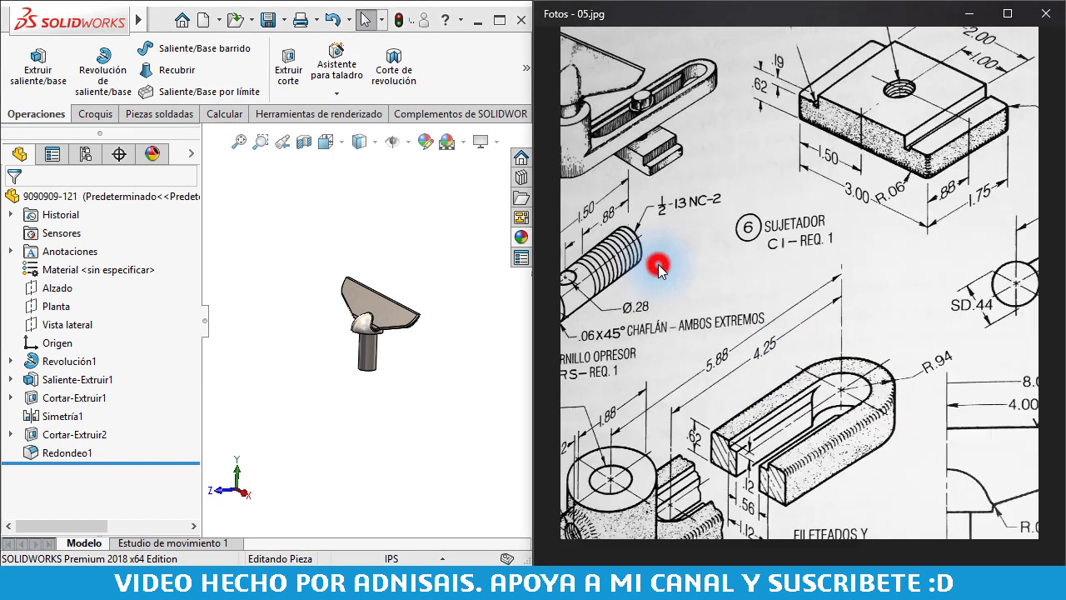
scroll(658, 264, "up", 2)
left_click(385, 230)
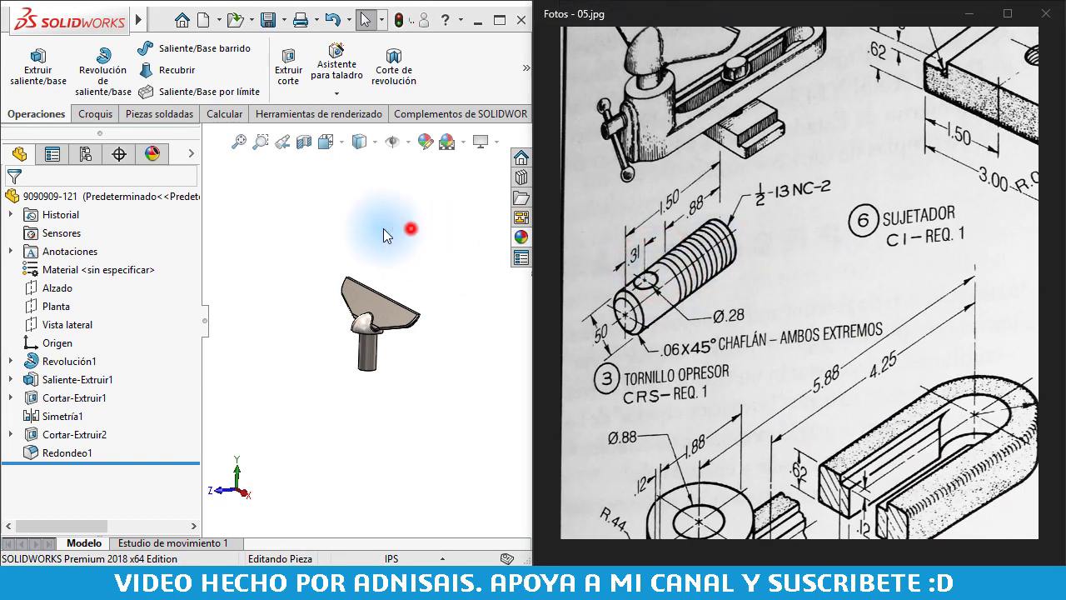
key("ctrl+n")
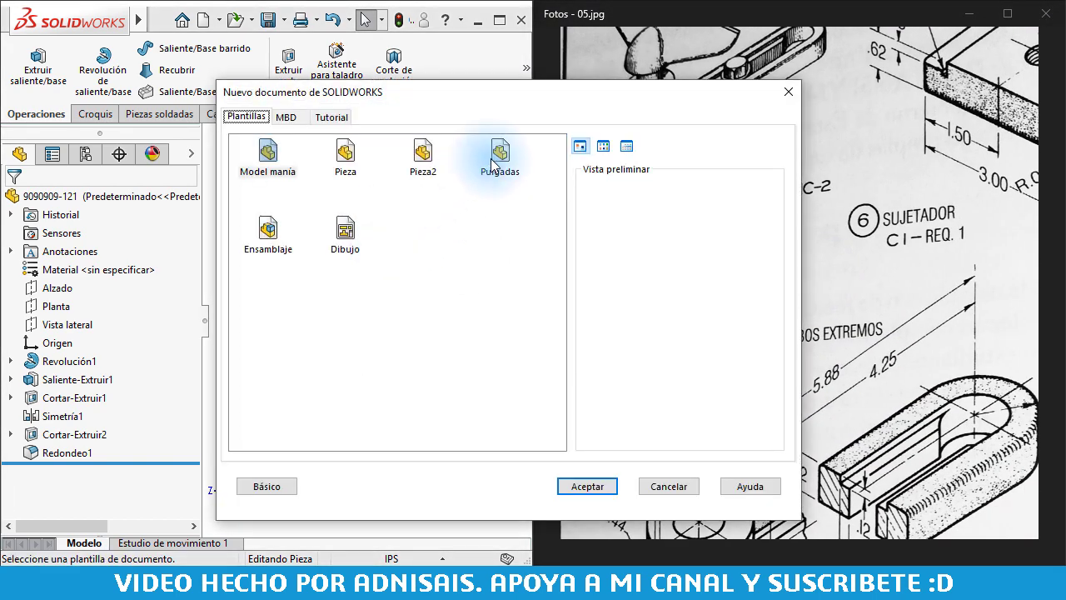
- Create a new part from the Pulgadas inch template and pan the photo to the tool rest
double_click(489, 153)
left_click(53, 306)
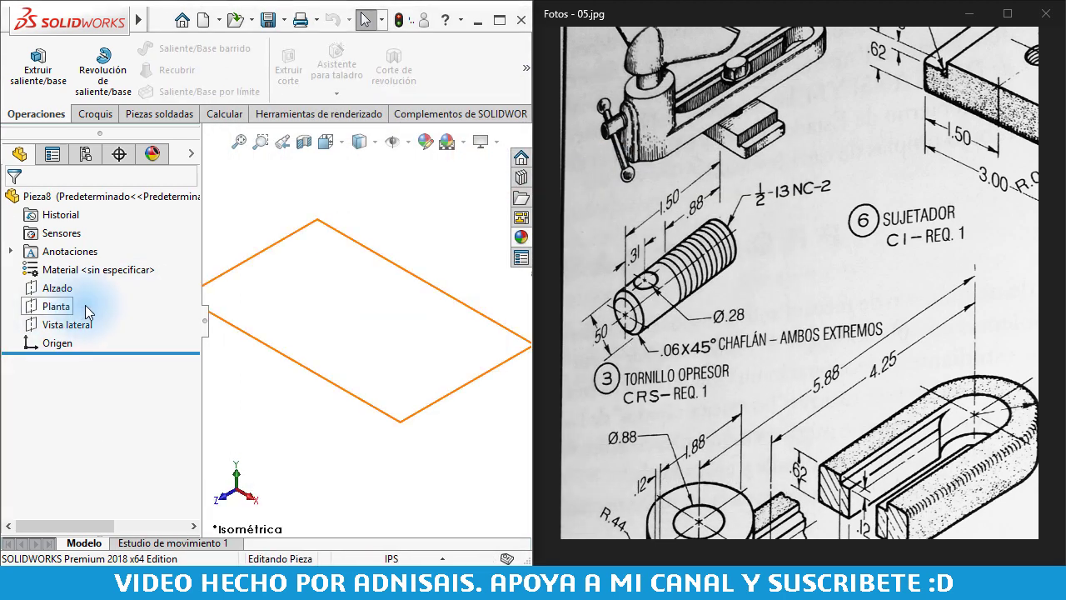
mouse_move(721, 315)
left_mouse_down()
mouse_move(802, 223)
mouse_move(664, 336)
left_mouse_up()
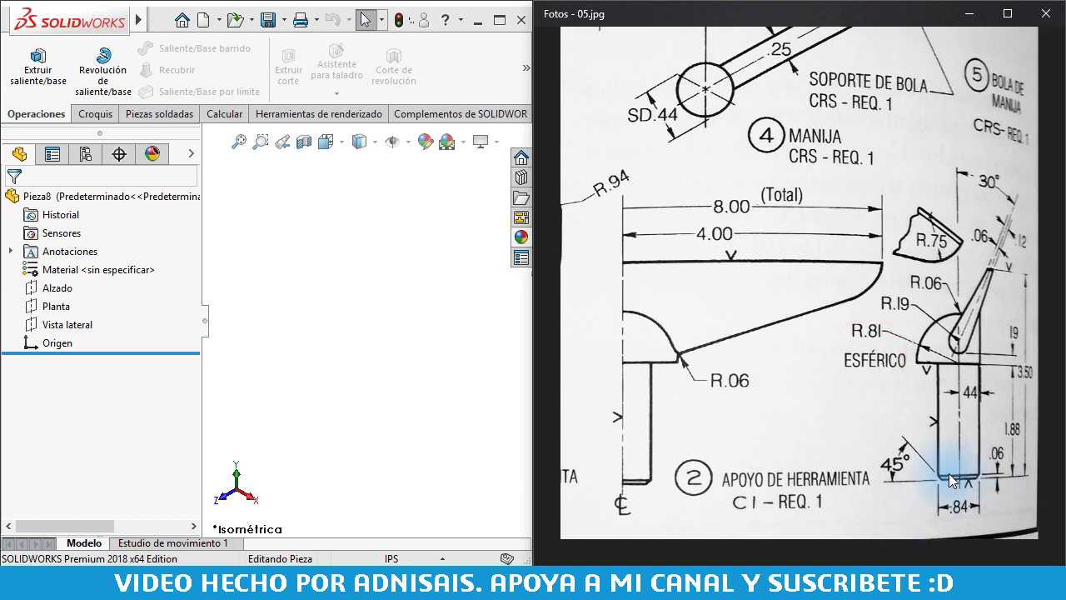
left_click(268, 316)
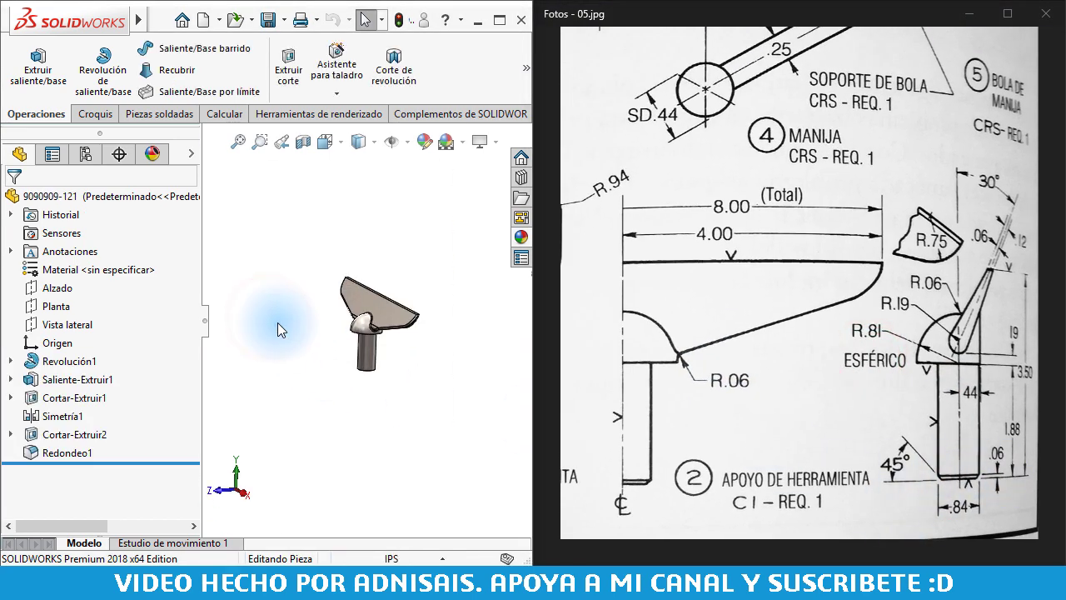
scroll(360, 379, "down", 2)
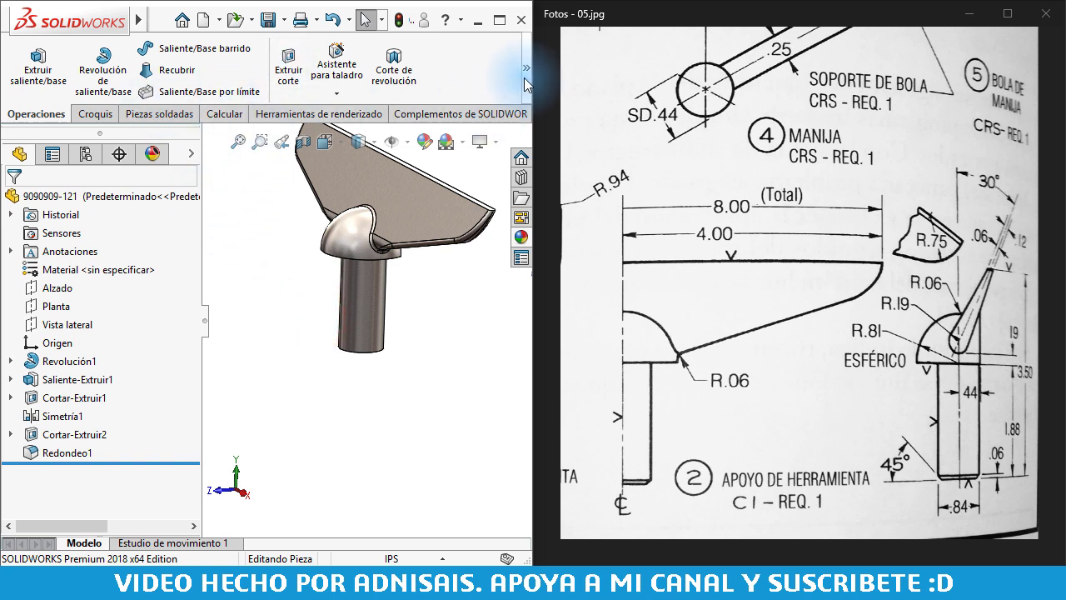
key("ctrl+Tab")
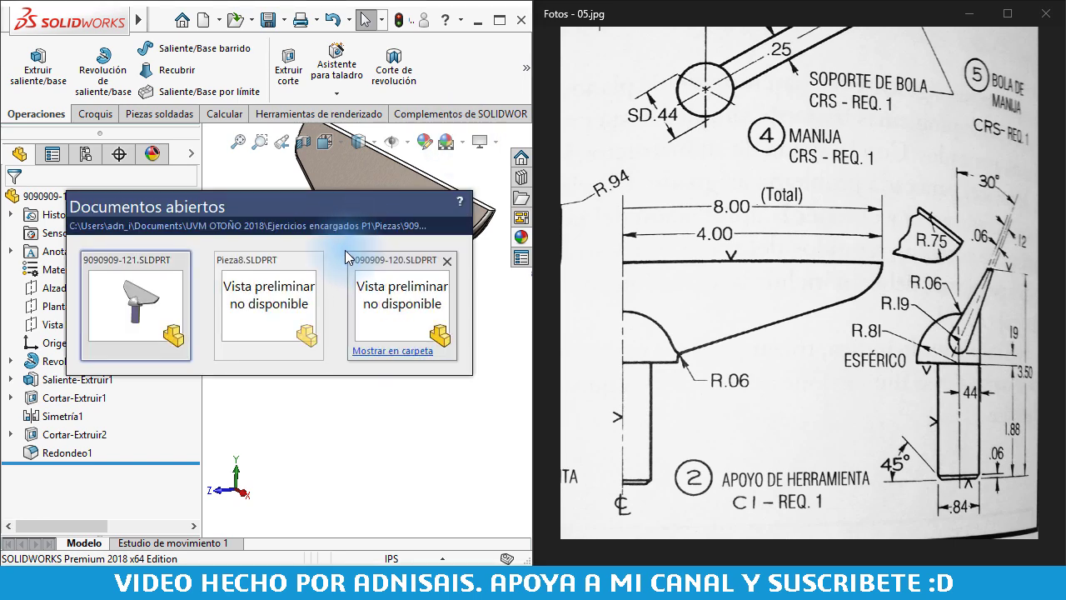
key("ctrl+Tab")
key("ctrl+Tab")
key("ctrl+Tab")
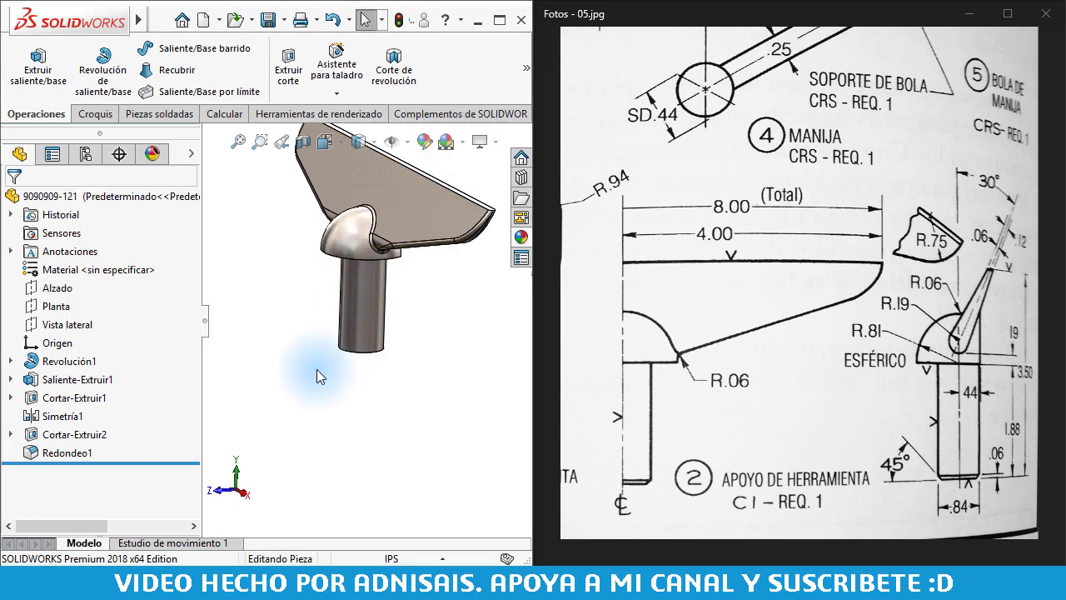
left_click(285, 323)
- Chamfer the pin shaft's bottom edge 1/16" at 45°
left_click(525, 67)
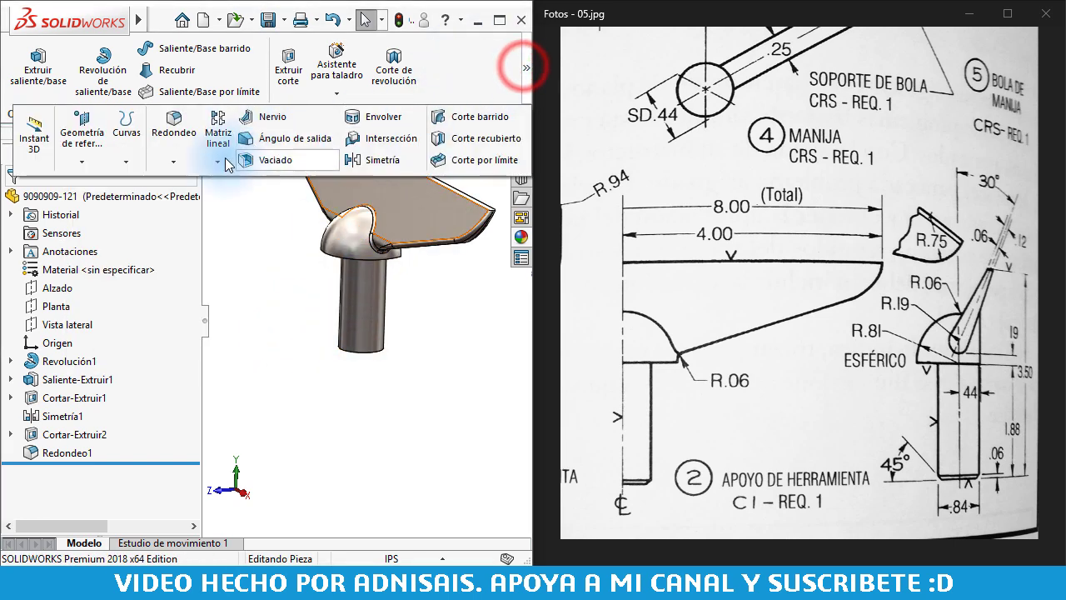
left_click(188, 165)
left_click(193, 203)
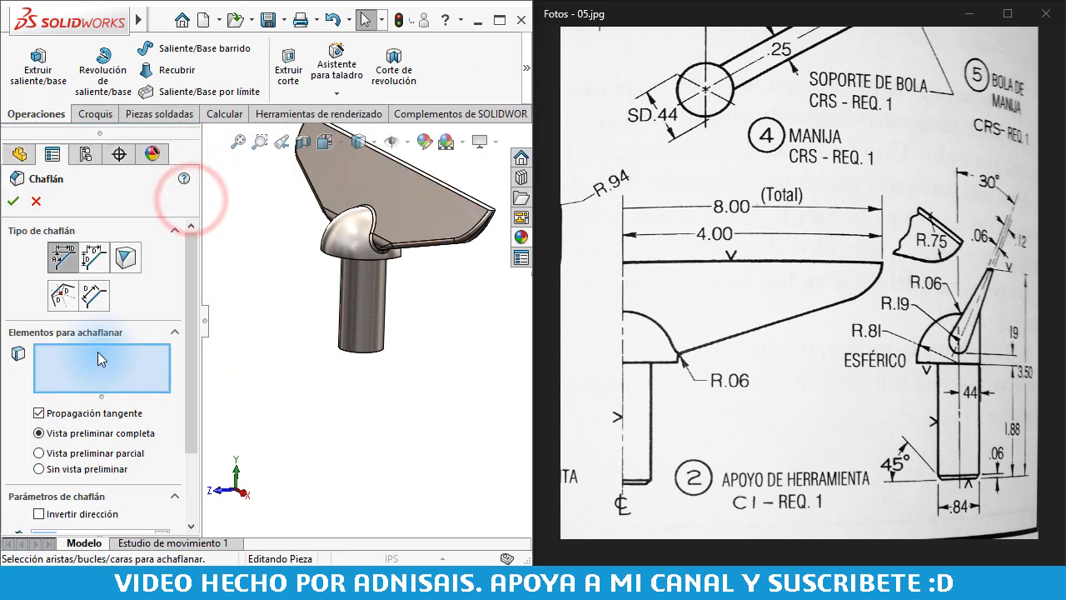
left_click_drag(191, 368, 189, 422)
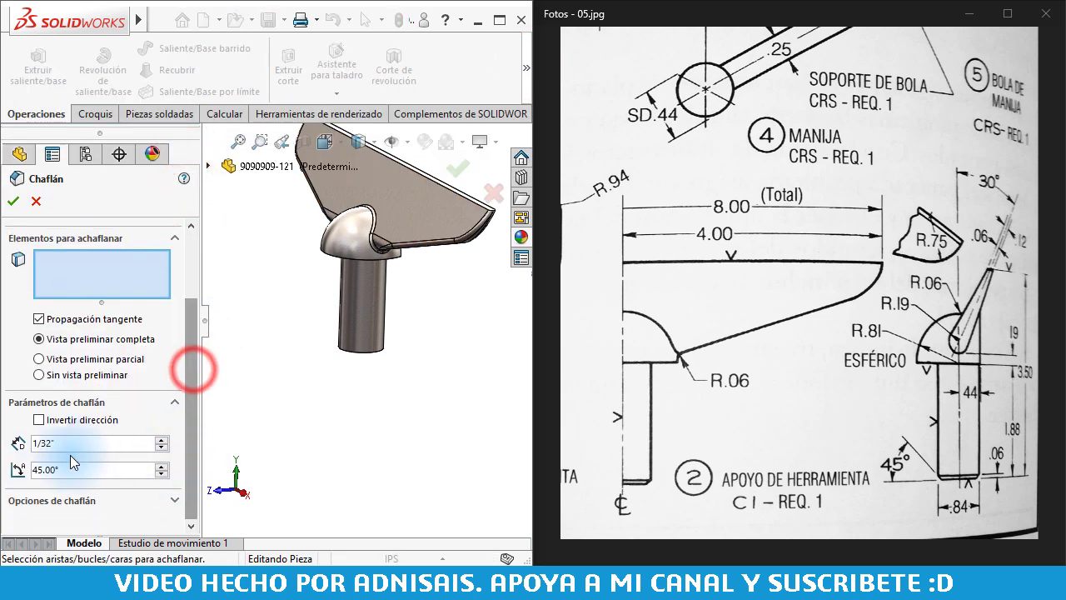
left_click(81, 445)
double_click(80, 446)
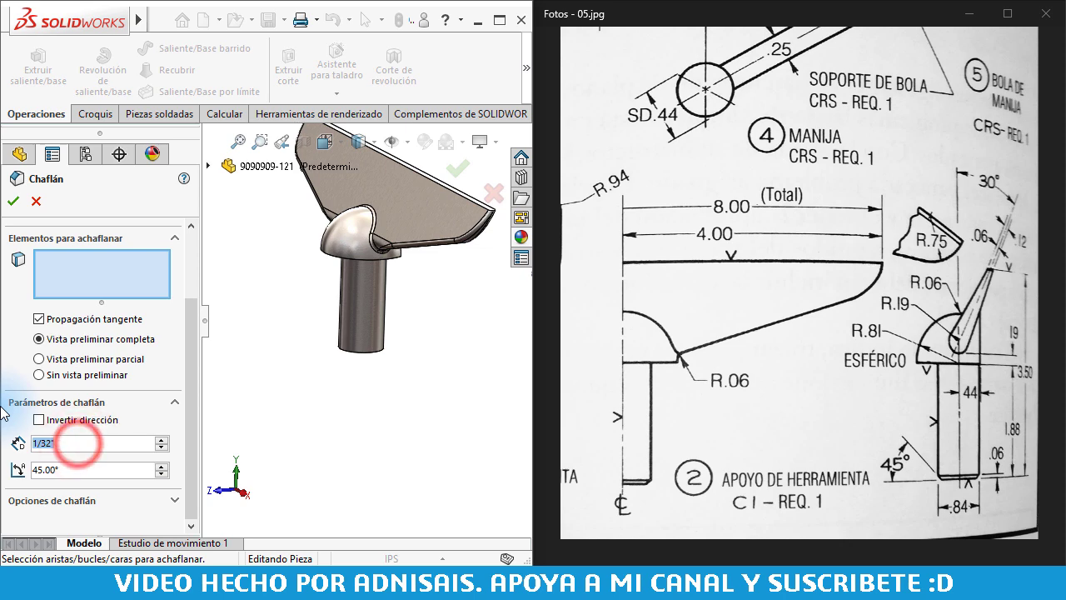
type("1/")
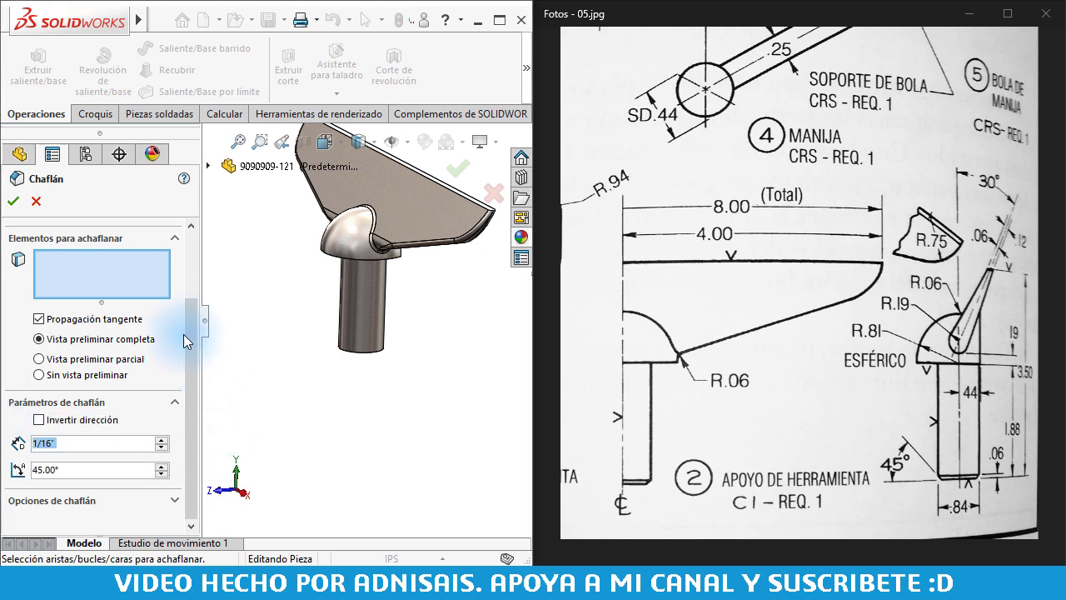
left_click(141, 283)
left_click(344, 349)
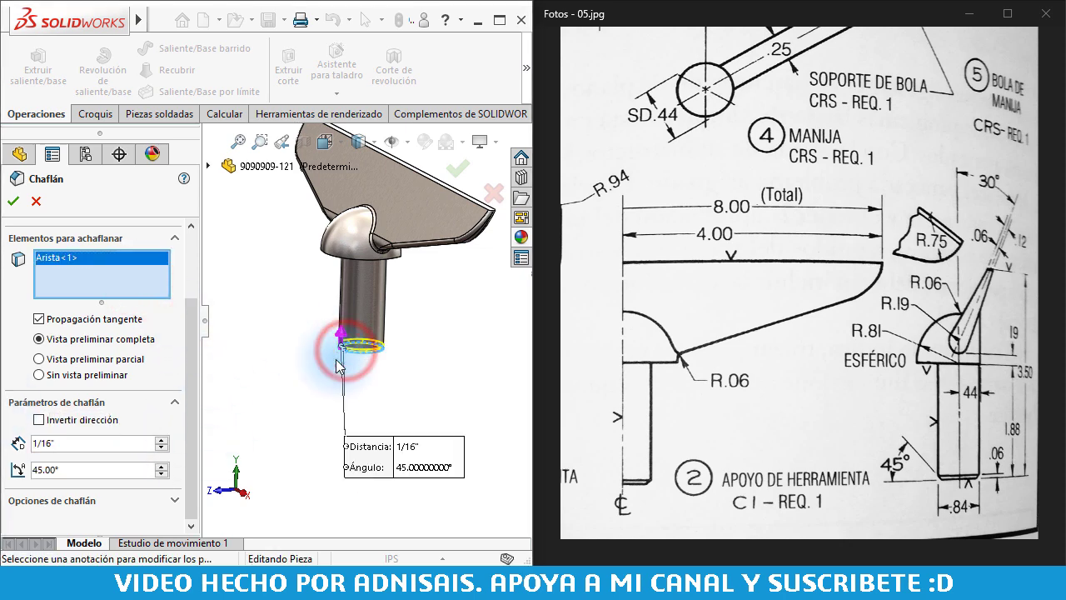
key("Return")
- Save the part and switch to the empty Pieza8 part
mouse_move(438, 394)
middle_mouse_down()
mouse_move(403, 307)
mouse_move(433, 299)
middle_mouse_up()
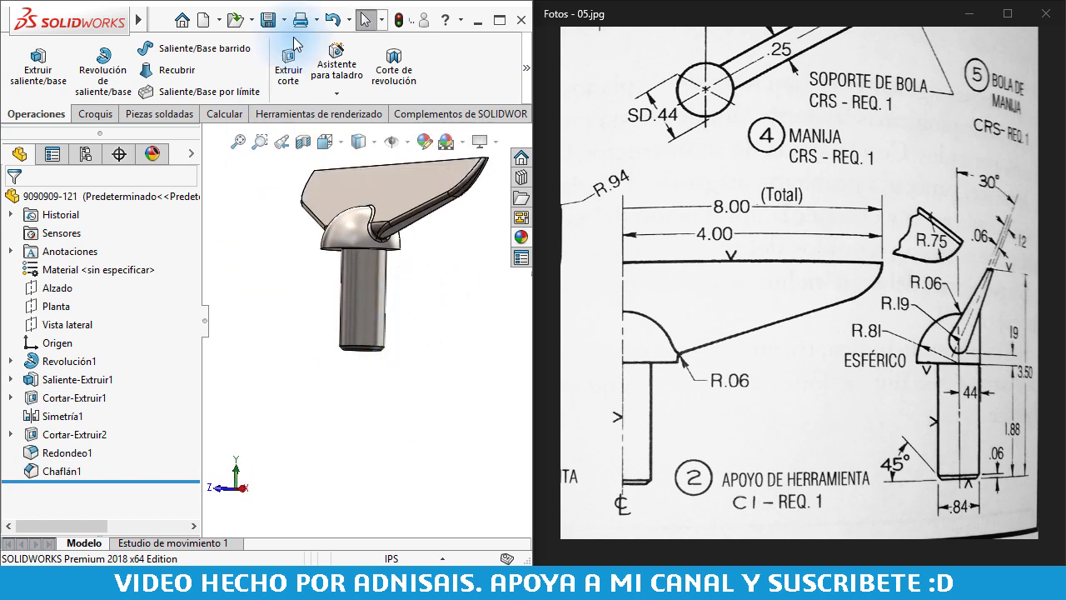
left_click(267, 25)
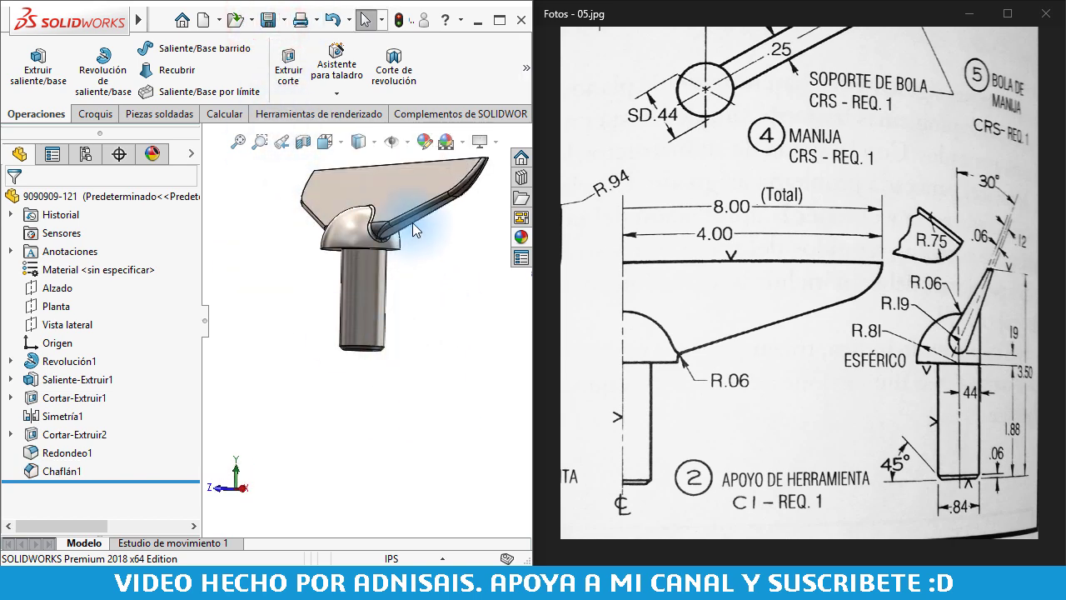
key("ctrl+n")
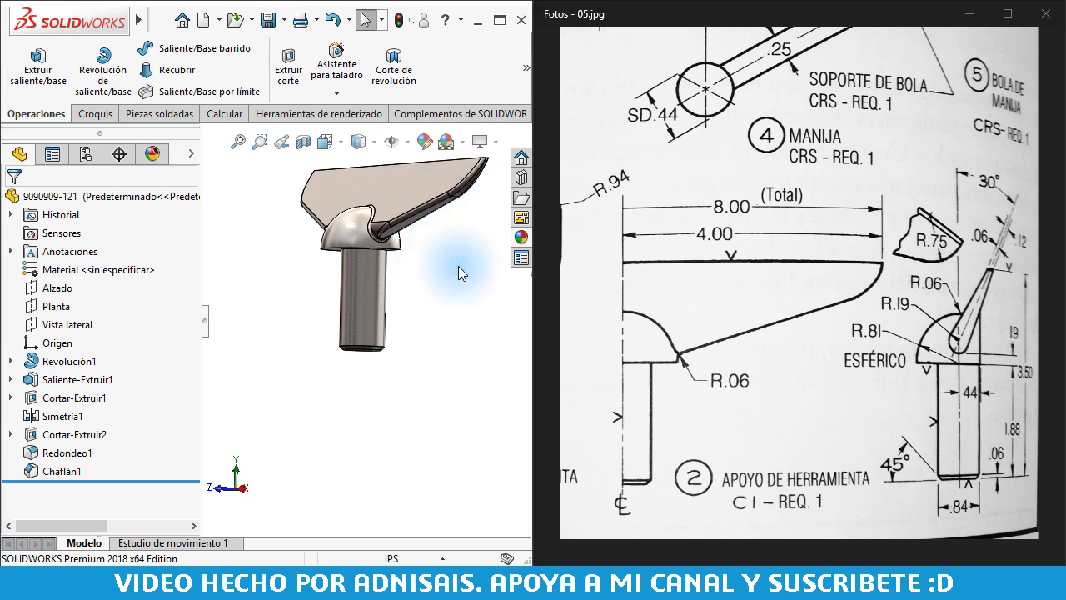
- Pan the photo to the set screw detail and start a sketch on Vista lateral
left_click(688, 327)
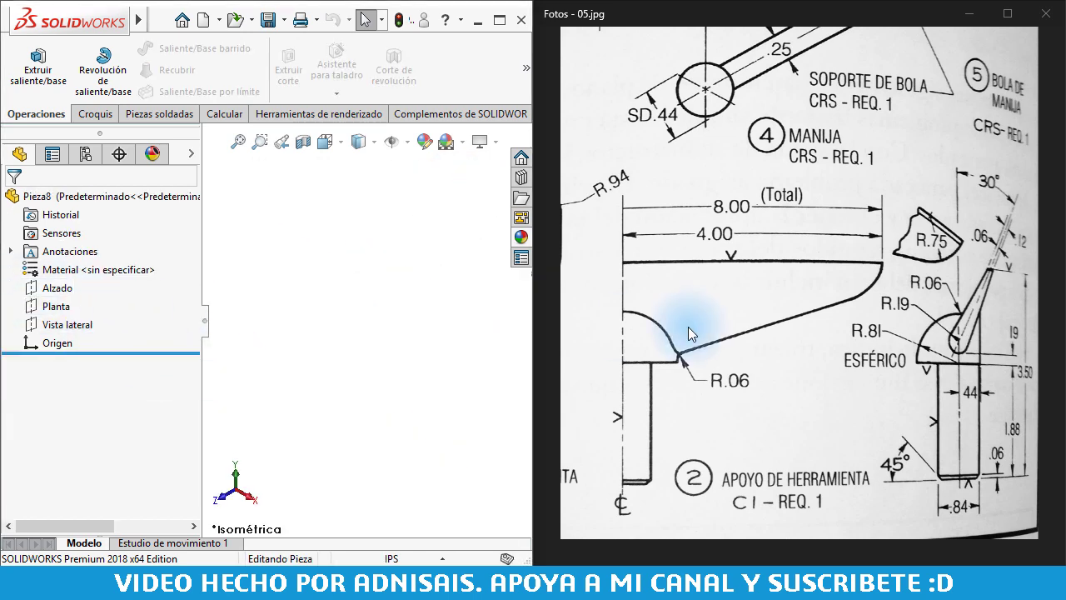
mouse_move(777, 267)
left_mouse_down()
mouse_move(936, 285)
mouse_move(960, 336)
left_mouse_up()
mouse_move(821, 254)
left_mouse_down()
mouse_move(879, 279)
mouse_move(654, 265)
left_mouse_up()
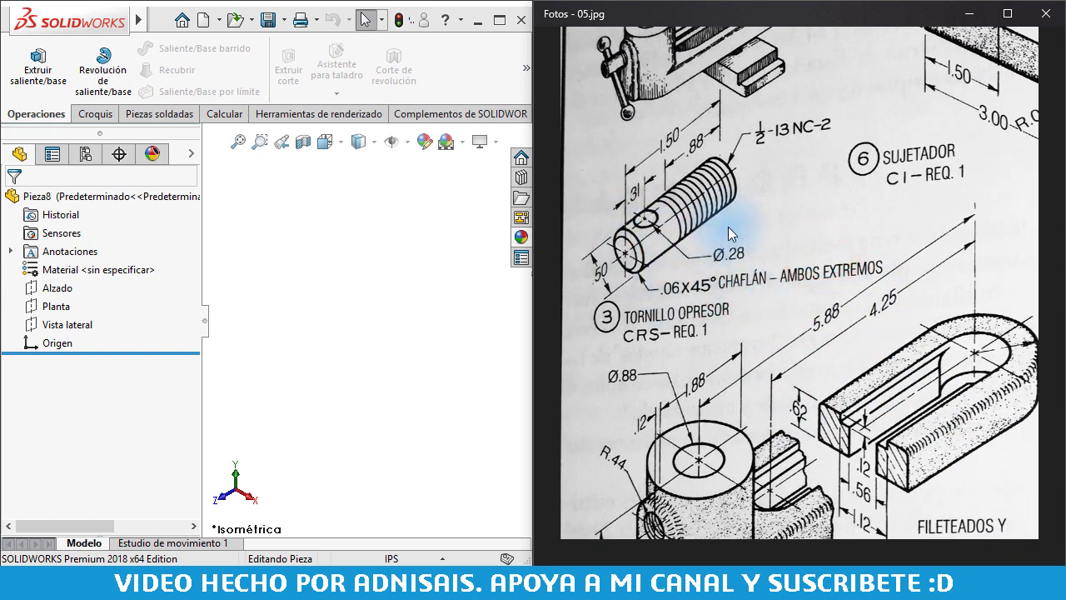
left_click(243, 282)
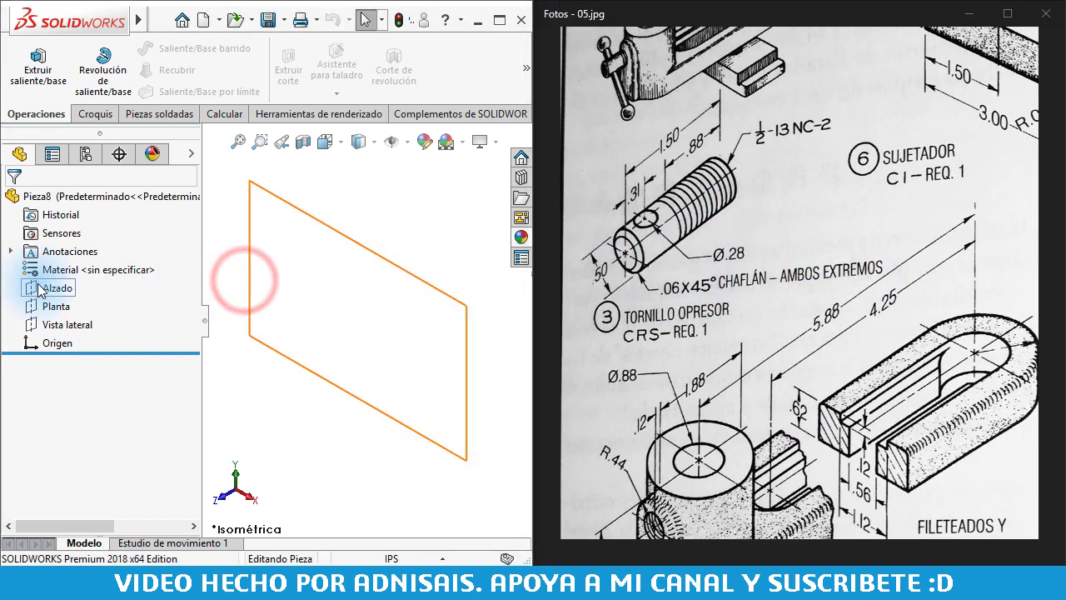
left_click(50, 324)
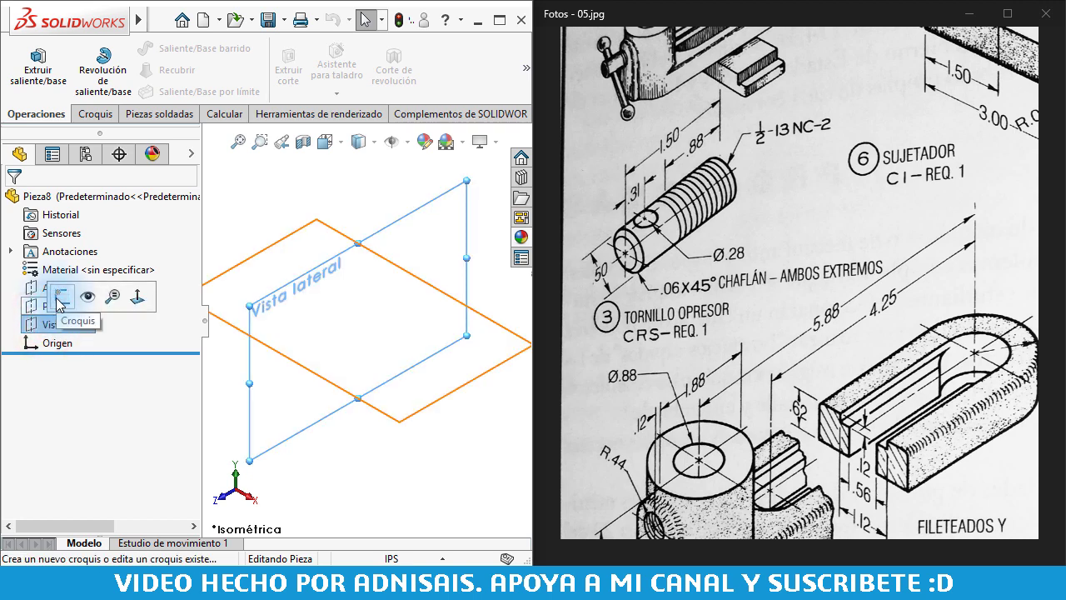
left_click(58, 299)
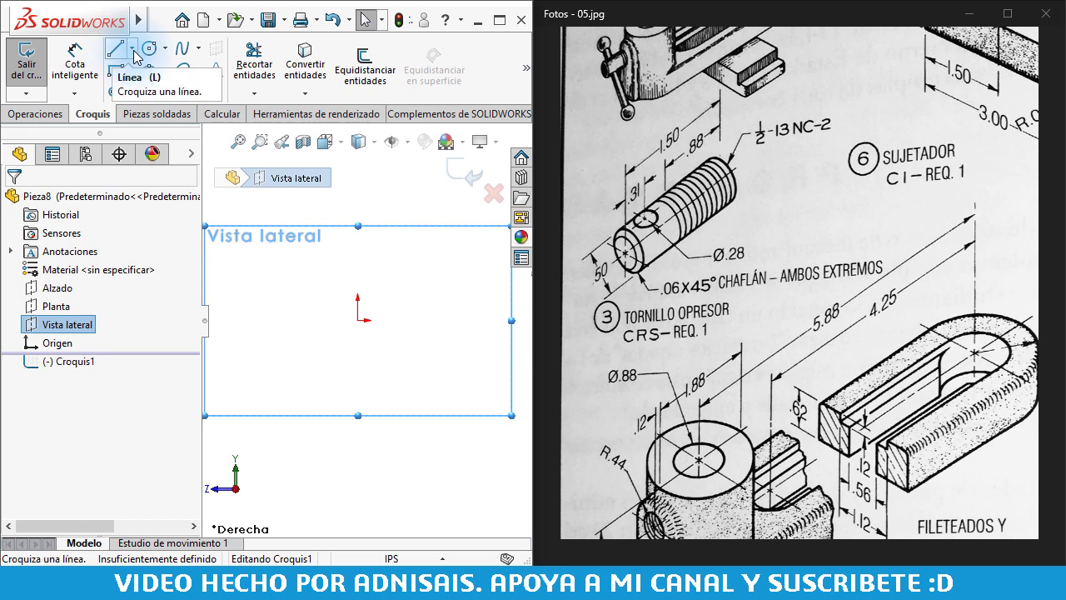
- Draw a horizontal construction line starting at the origin
left_click(120, 50)
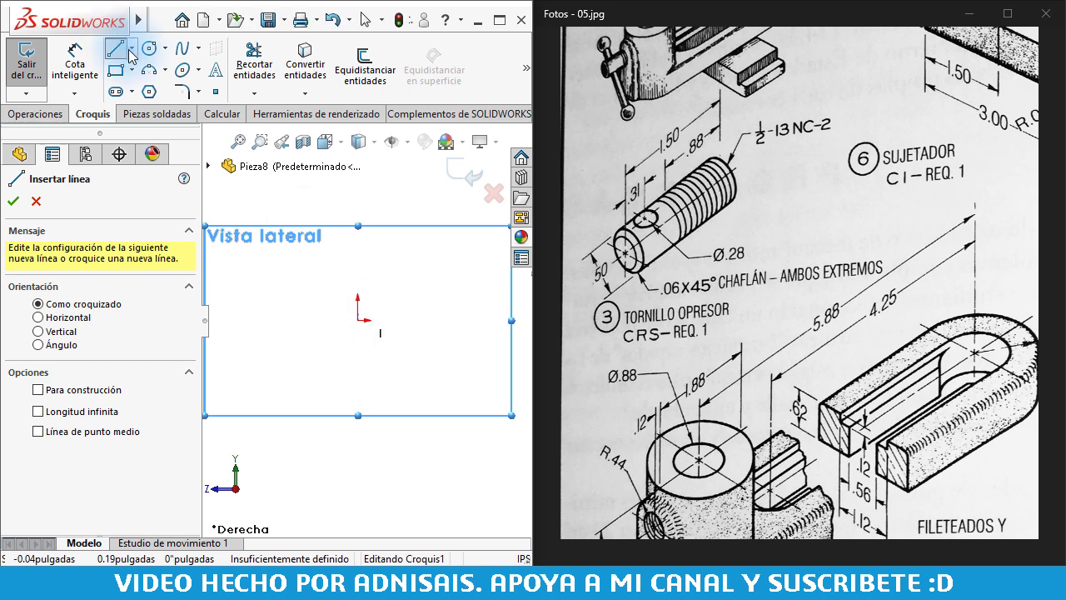
left_click(132, 47)
left_click(149, 89)
left_click(358, 319)
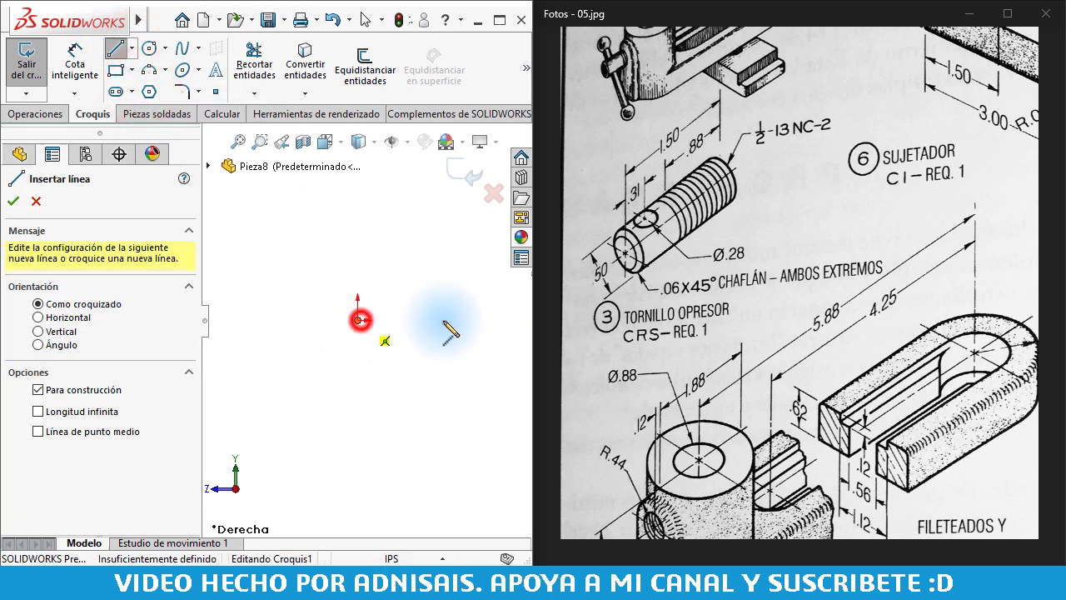
left_click(488, 320)
key("Escape")
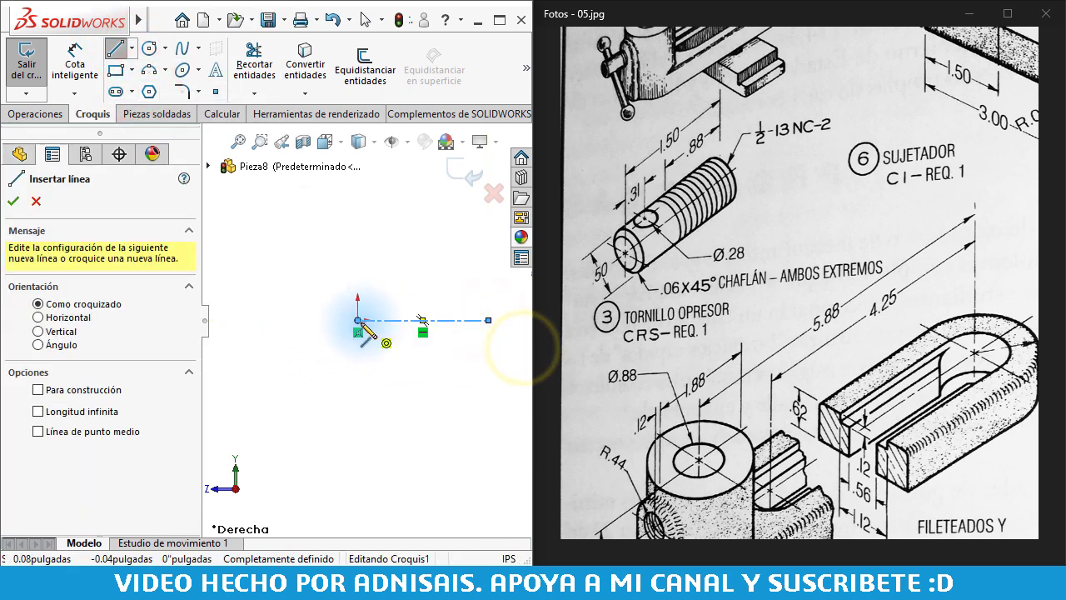
- Draw three lines forming the profile's left, top and right edges over the centerline
left_click_drag(358, 320, 359, 265)
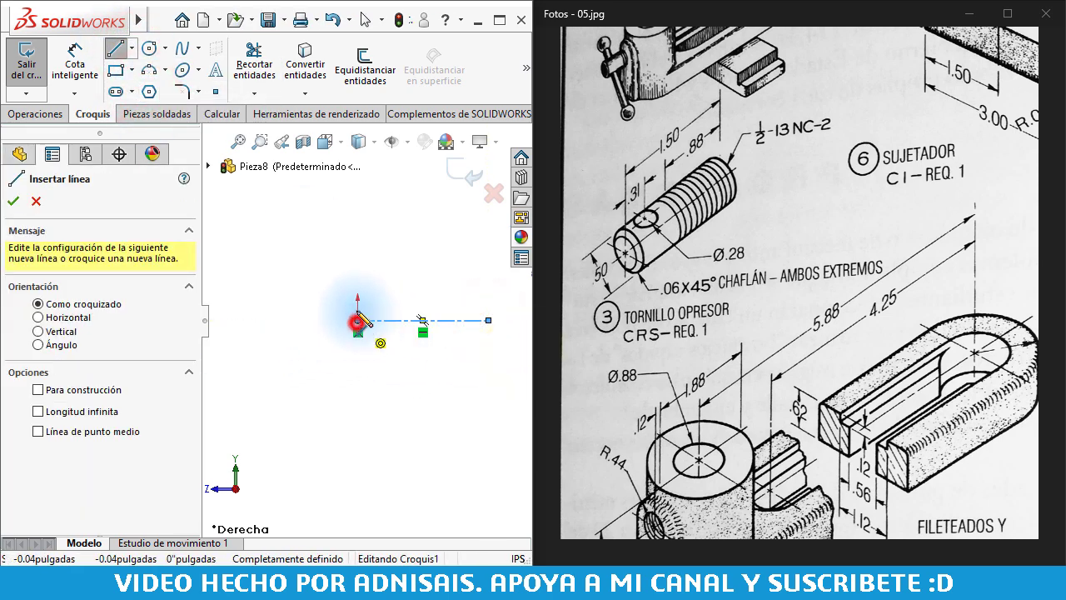
left_click(488, 264)
left_click(488, 320)
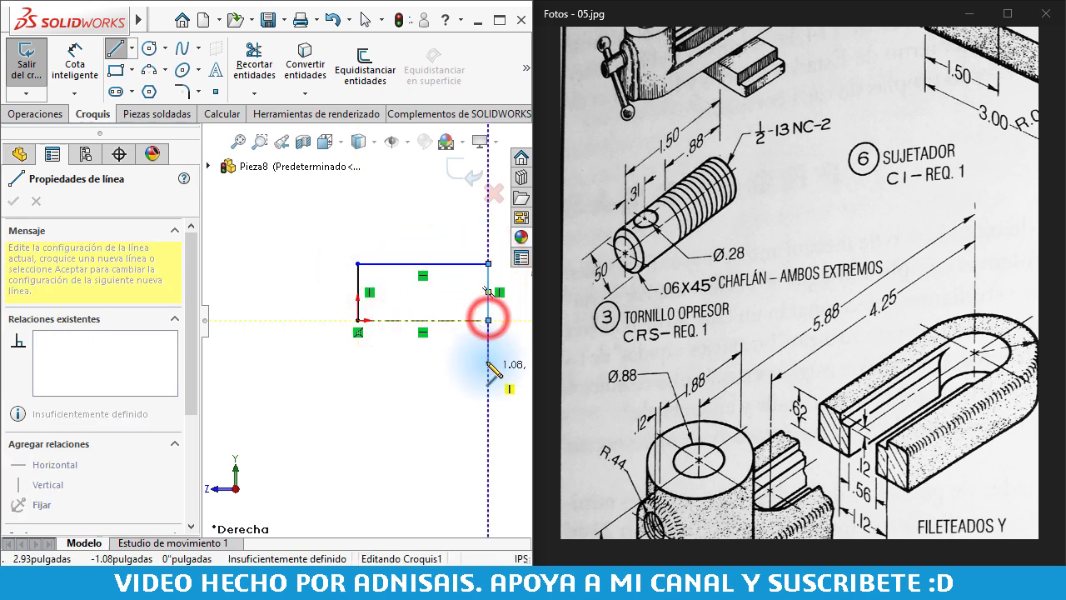
key("Escape")
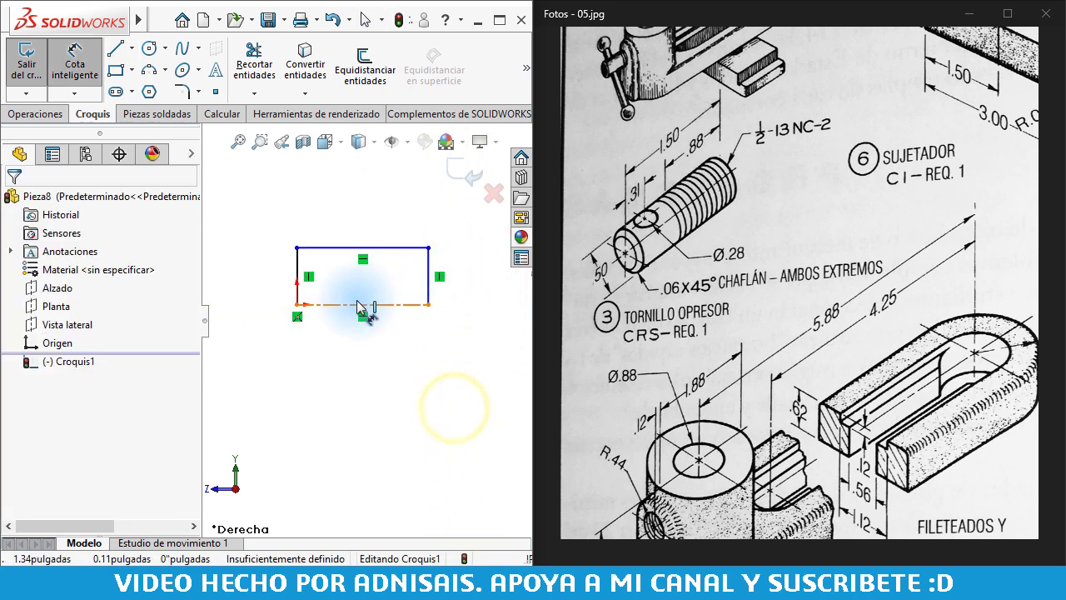
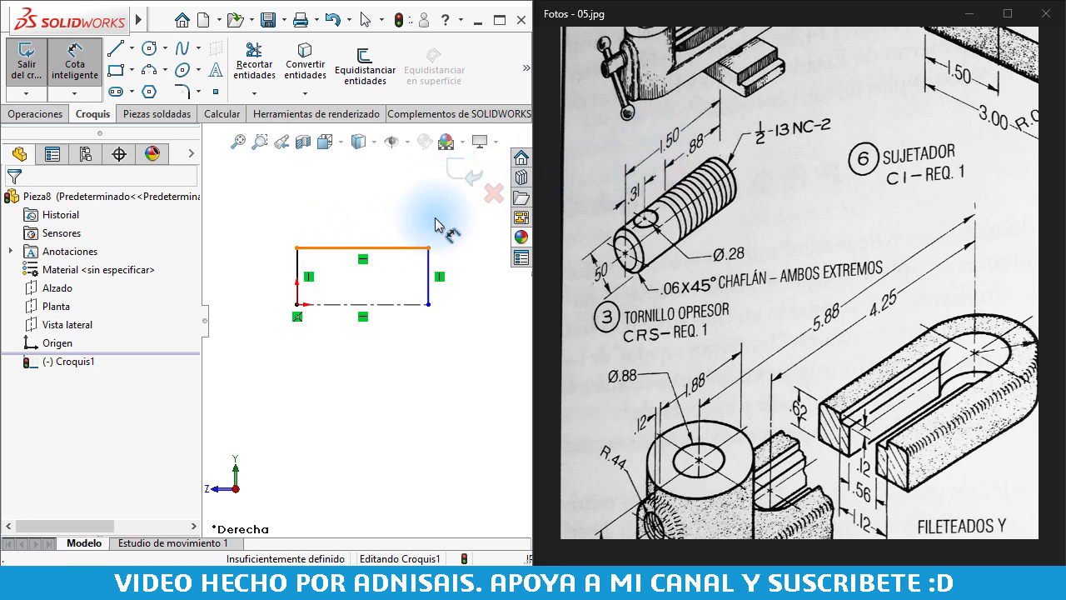
- Dimension the rectangle's height to 1/2"
left_click(371, 304)
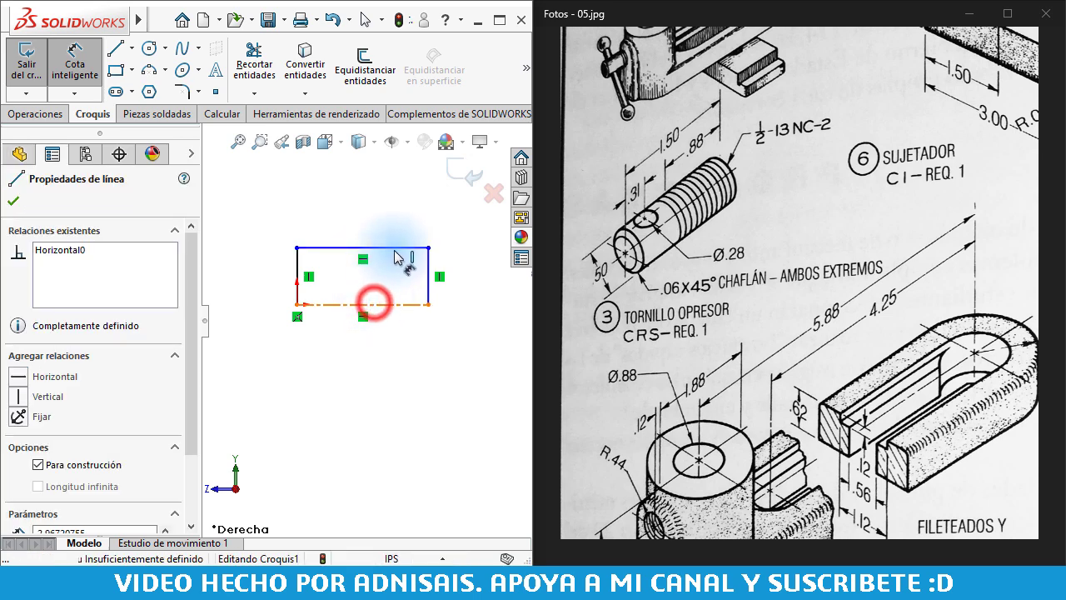
left_click(392, 247)
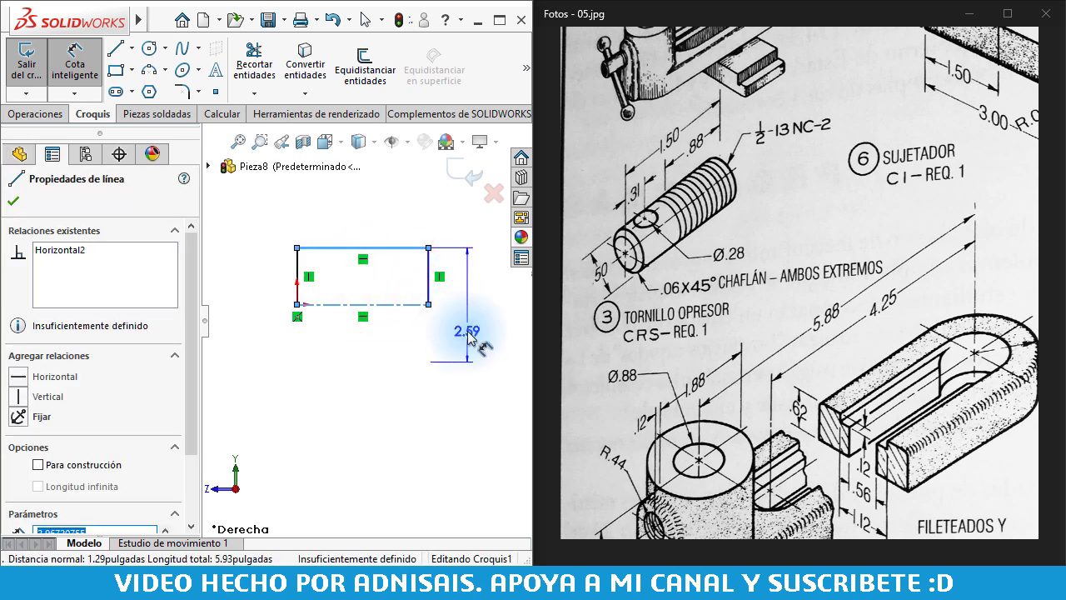
left_click(469, 333)
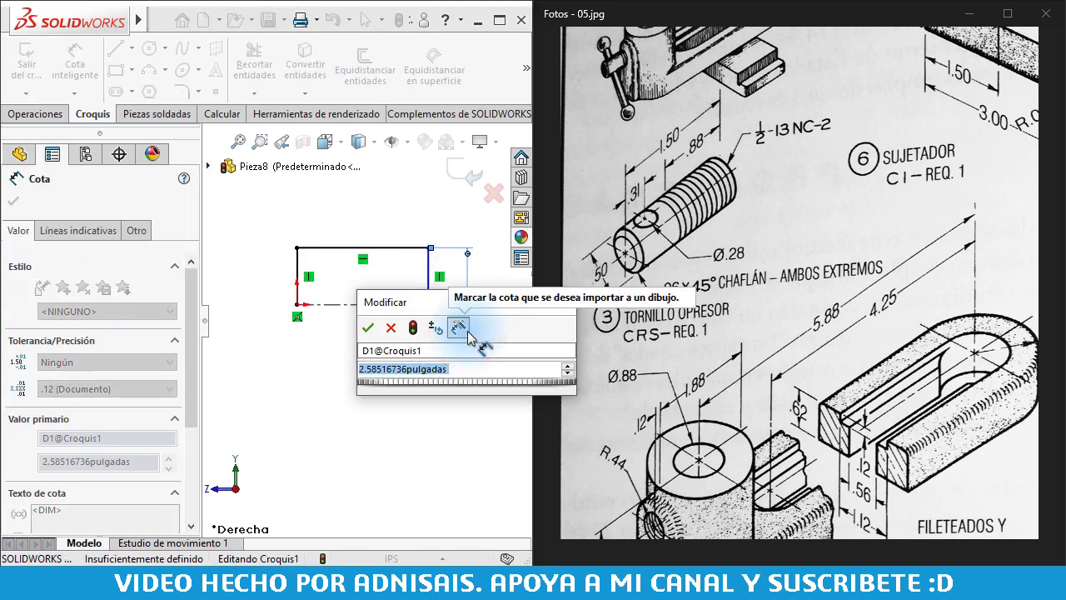
type(".5")
type("1/2\"")
key("Return")
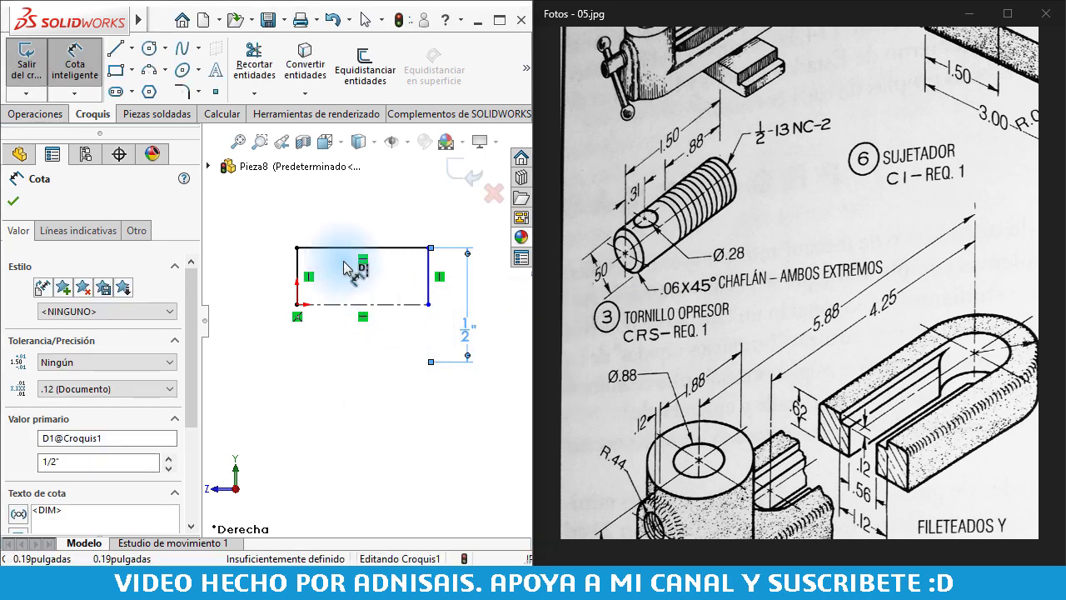
- Discard the redundant driven dimension placed on the top line
left_click(342, 246)
left_click(350, 209)
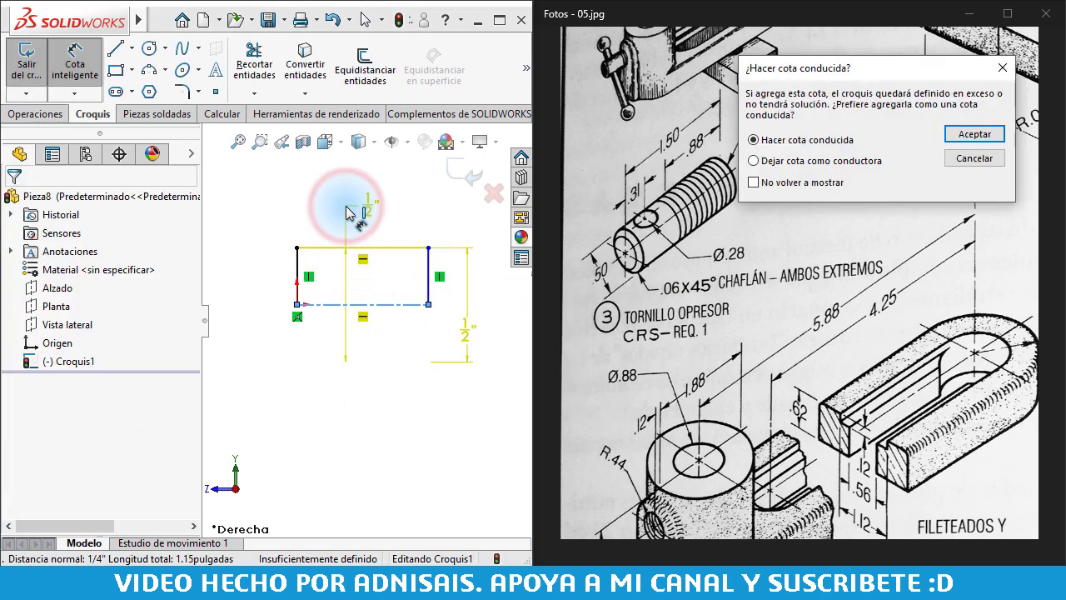
left_click(974, 158)
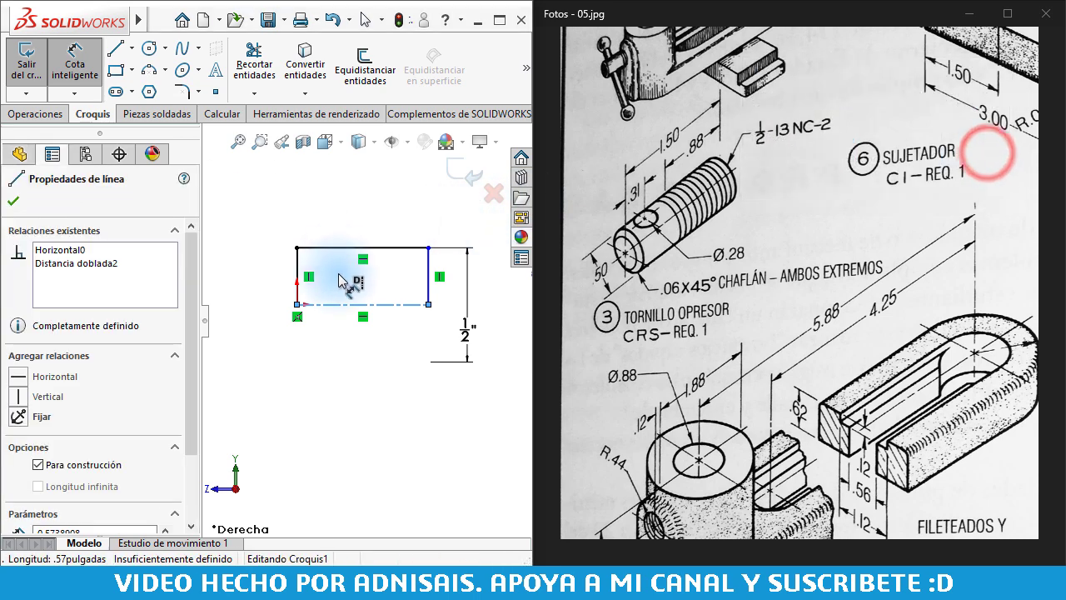
left_click(326, 220)
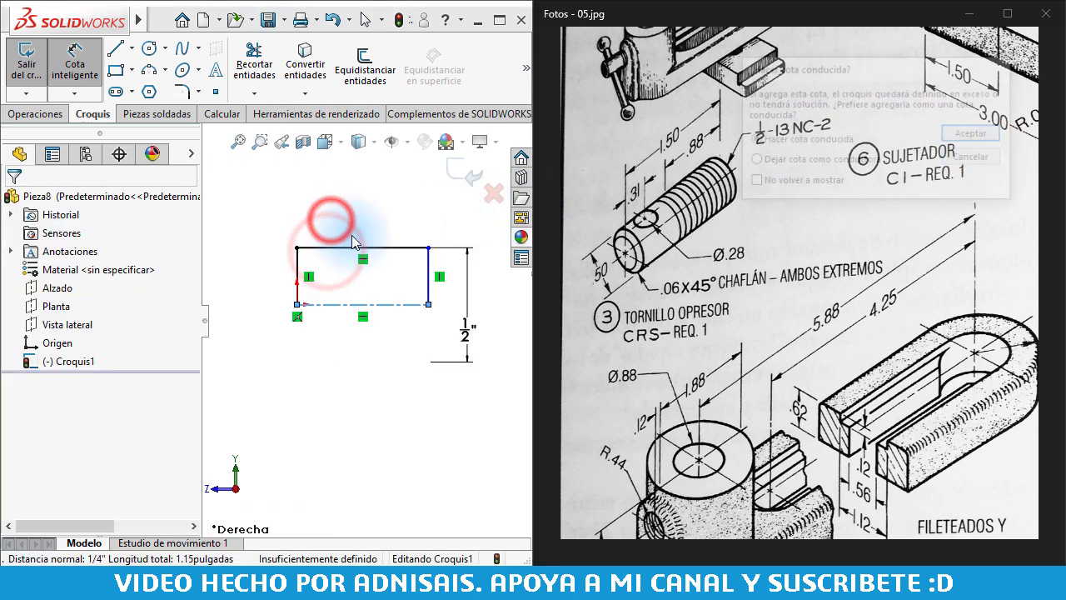
left_click(343, 247)
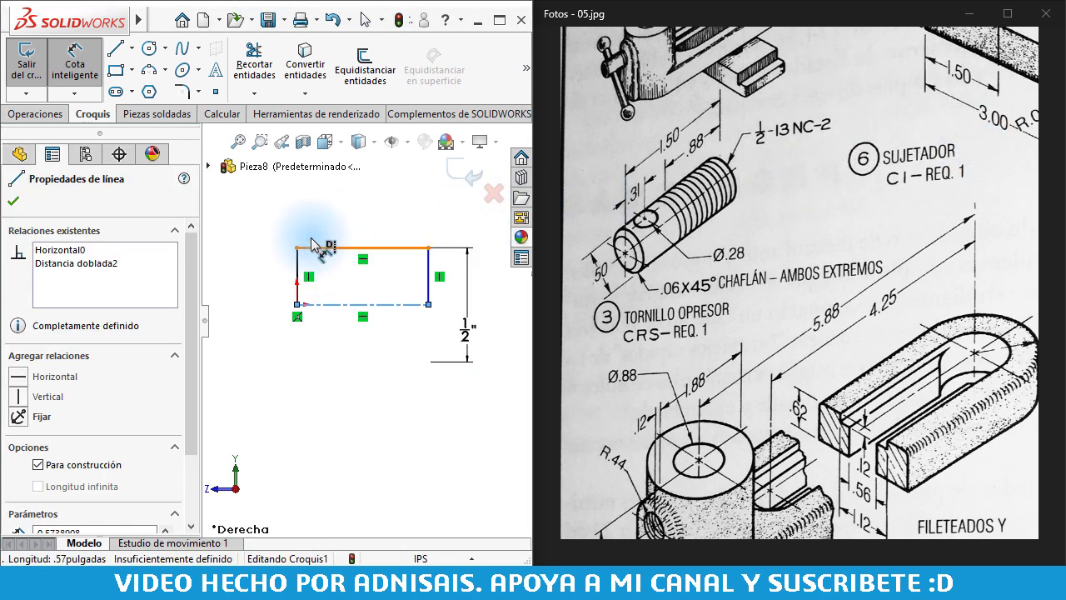
- Dimension the top line's length to 1.5", fully defining the sketch
left_click(333, 246)
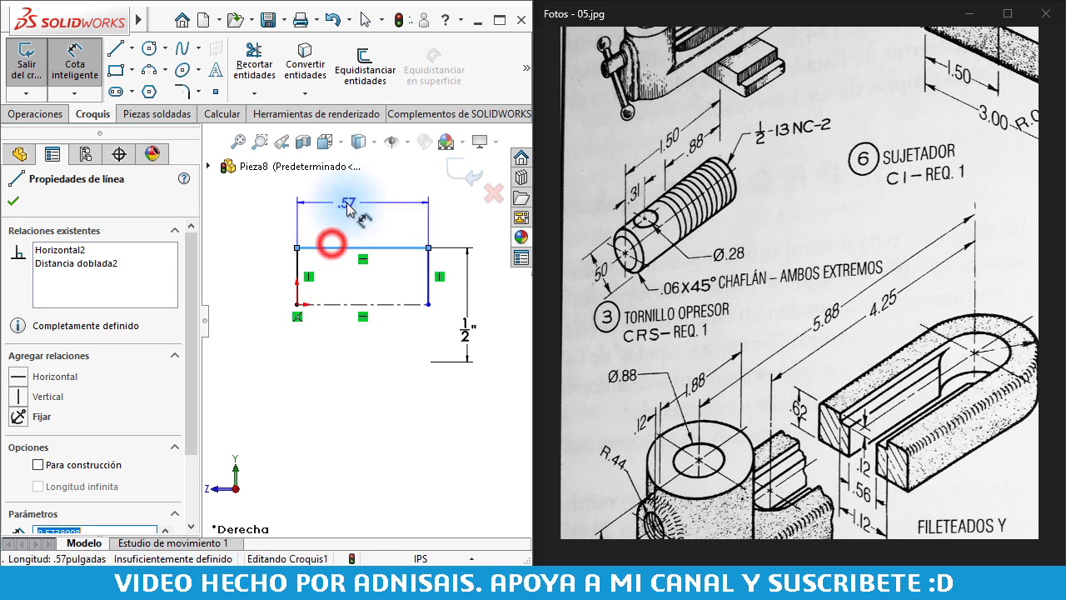
left_click(347, 204)
type("1.5")
key("Return")
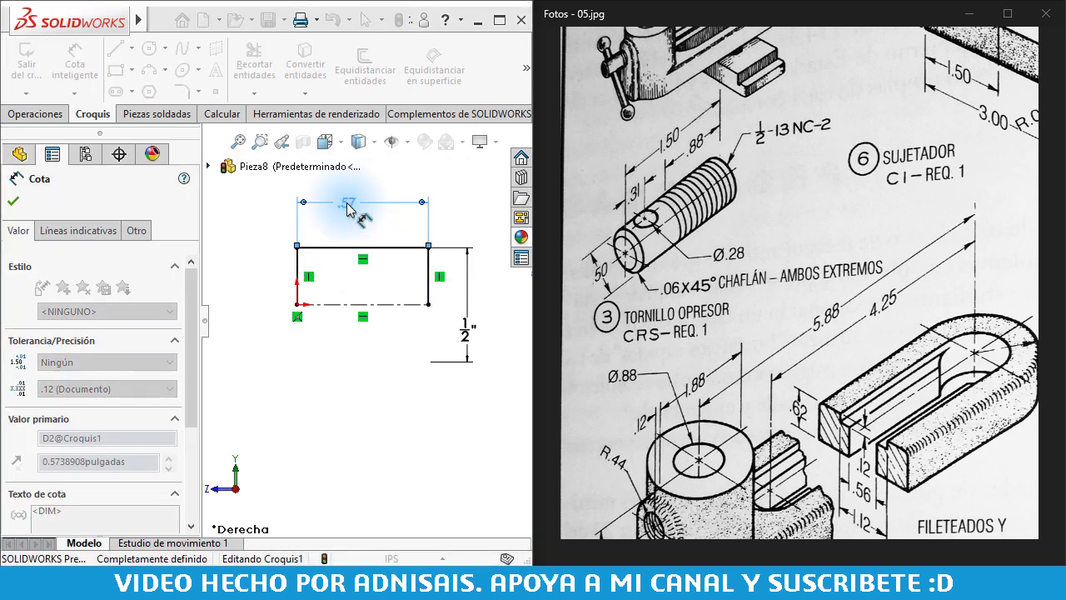
key("Escape")
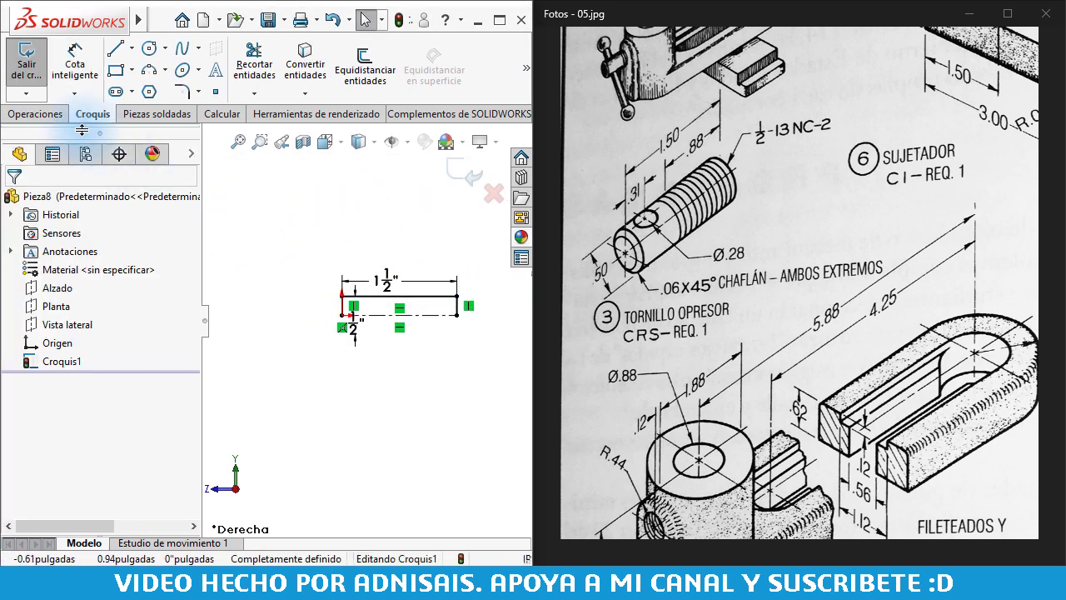
left_click(35, 113)
- Close the sketch and revolve it 360° about Línea1 into Revolución1
left_click(103, 67)
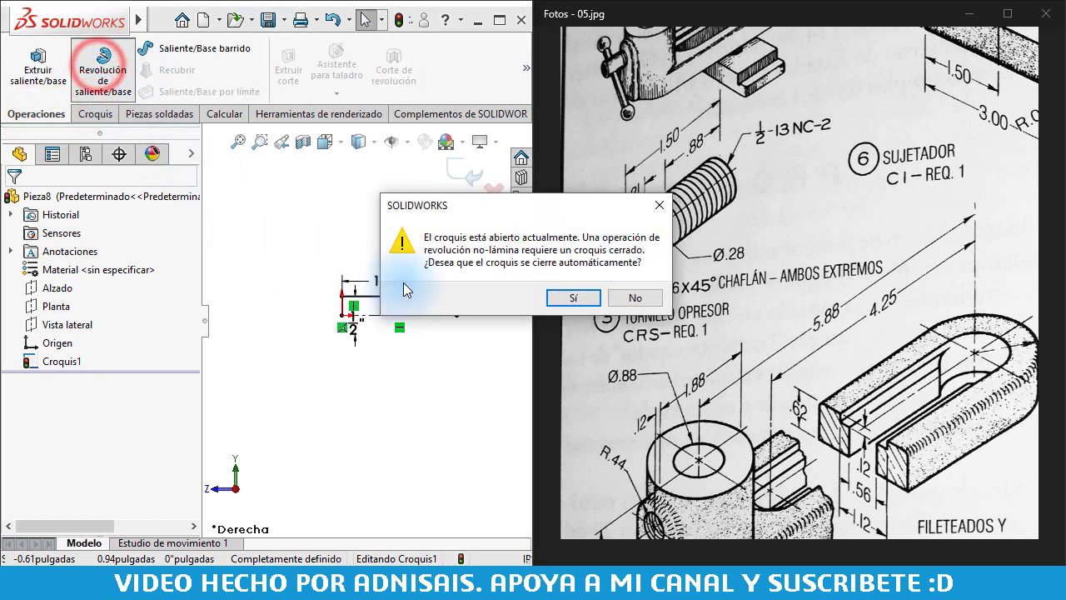
left_click(563, 307)
left_click(313, 250)
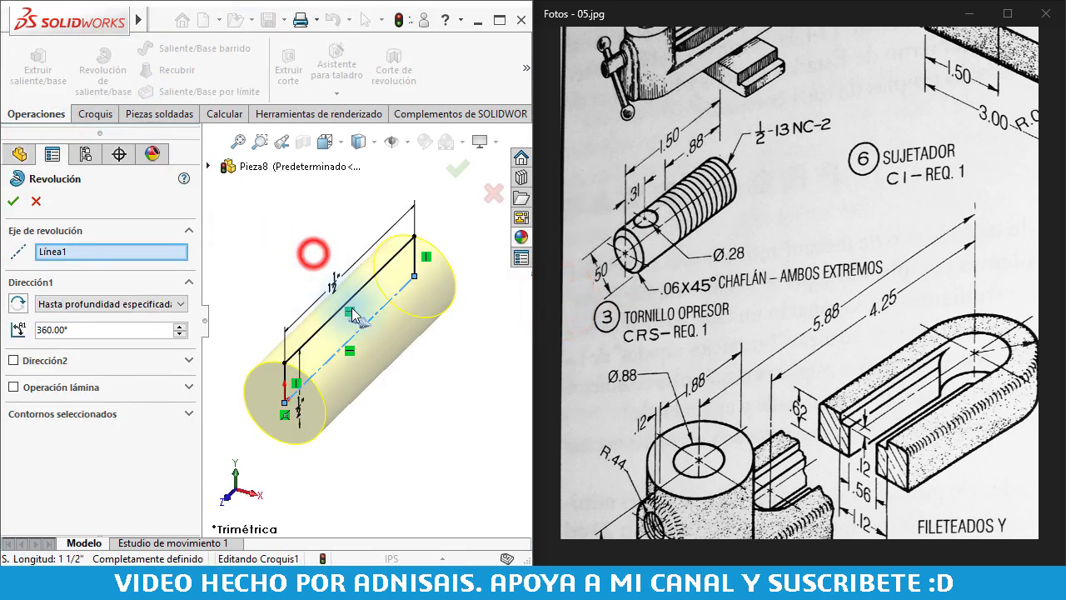
left_click(13, 201)
left_click(286, 242)
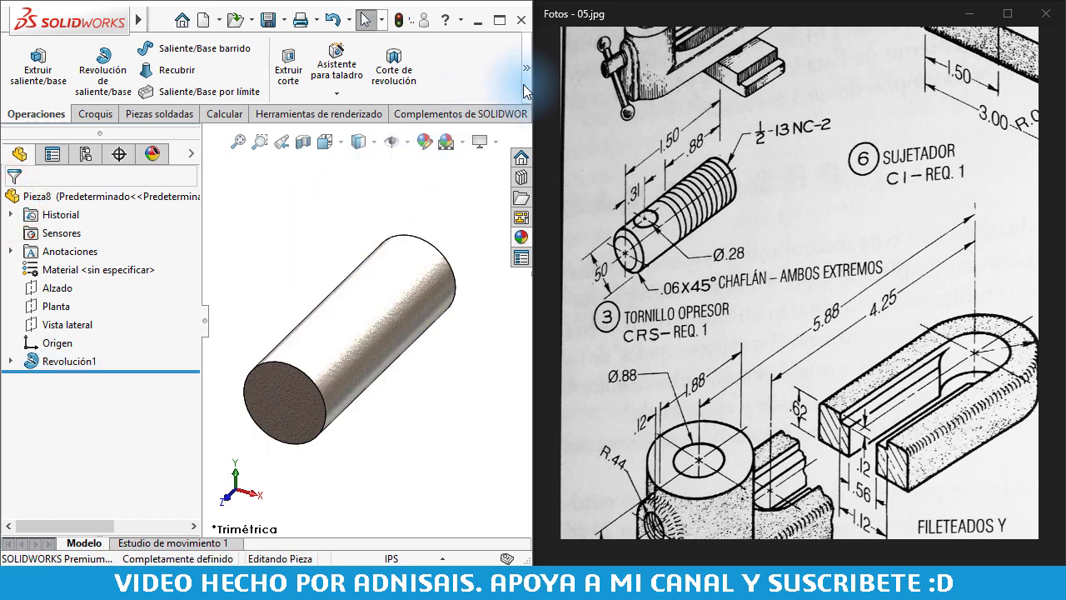
left_click(523, 84)
left_click(285, 230)
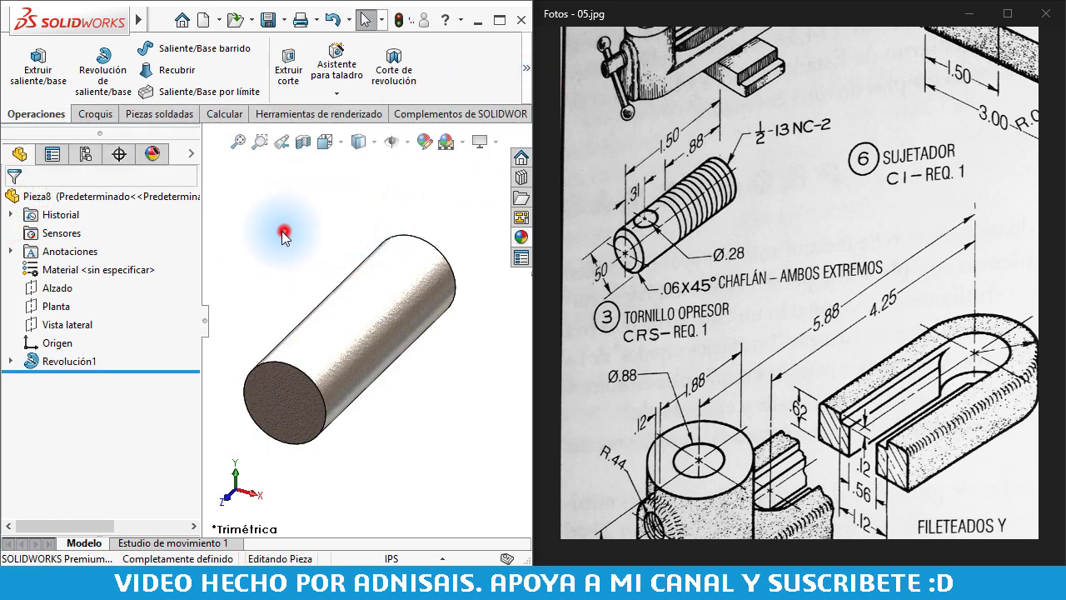
- Sketch a circle on the Planta plane, vertically aligned with the origin
left_click(42, 306)
left_click(65, 289)
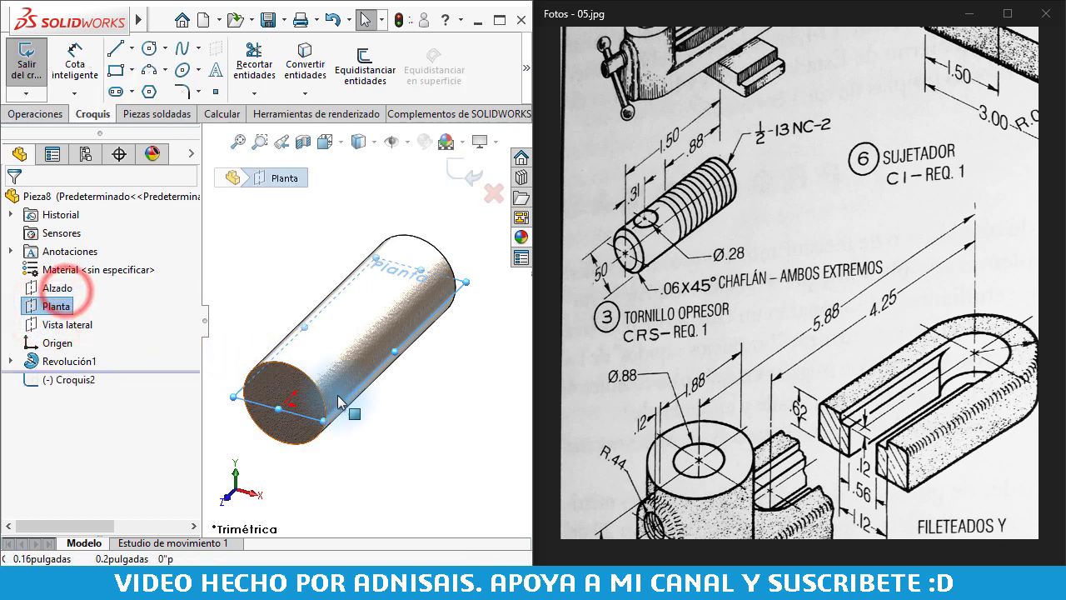
right_click_drag(257, 361, 297, 362)
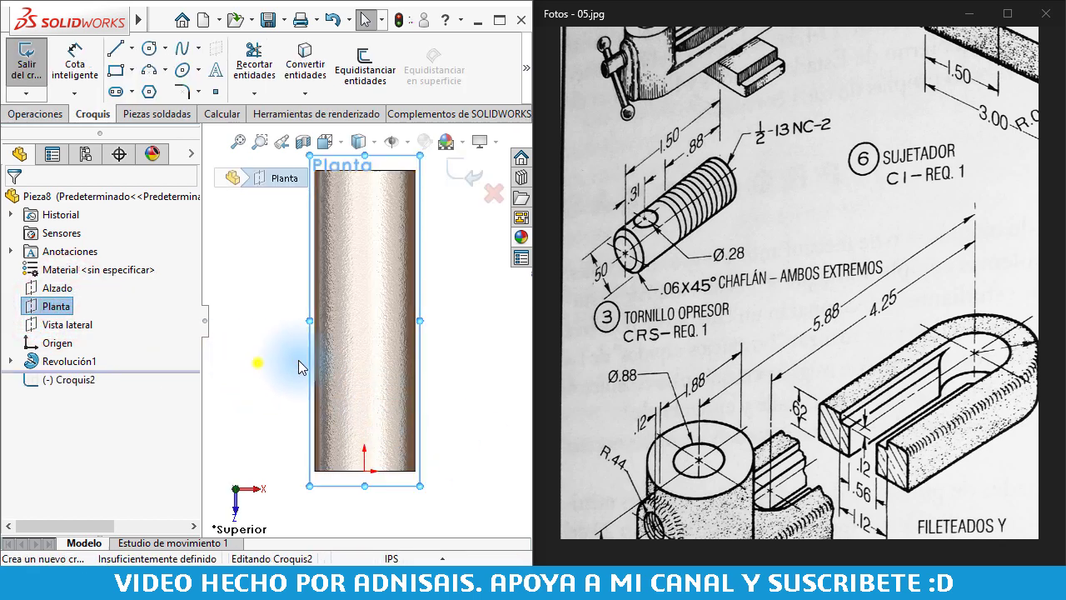
left_click(367, 395)
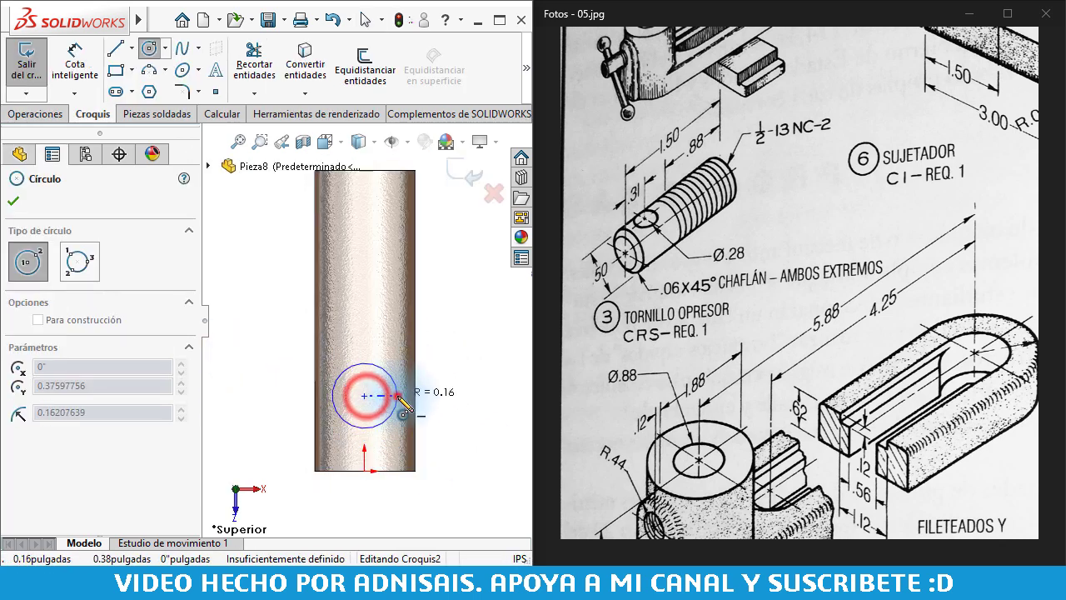
left_click(392, 404)
key("Escape")
left_click(365, 395)
left_click(363, 468, "ctrl")
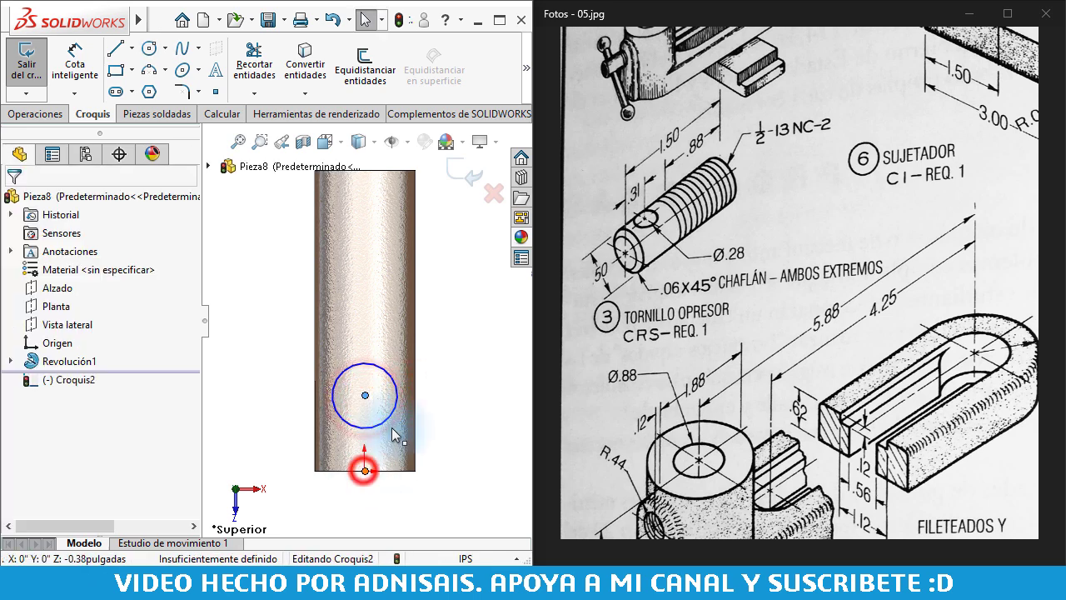
left_click(438, 388)
left_click(447, 330)
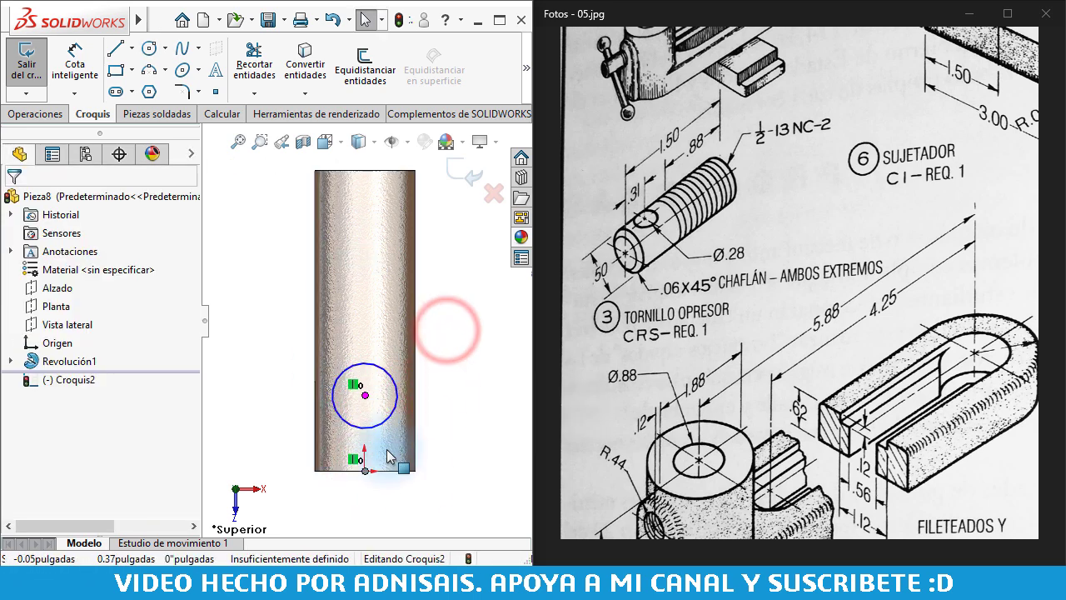
- Dimension the circle's diameter to 9/32"
right_click_drag(408, 452, 381, 297)
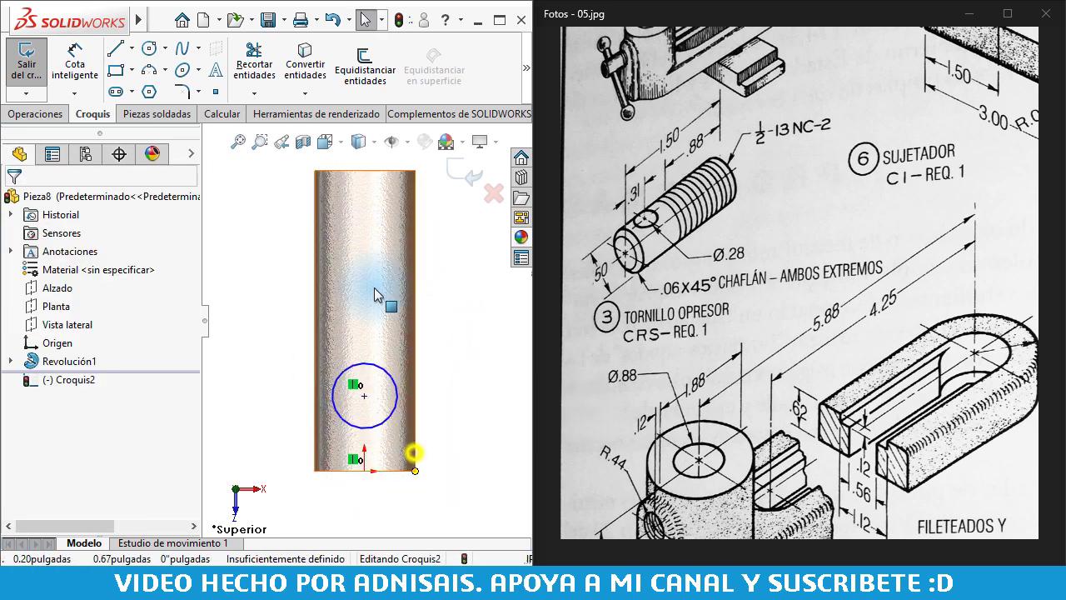
left_click(388, 377)
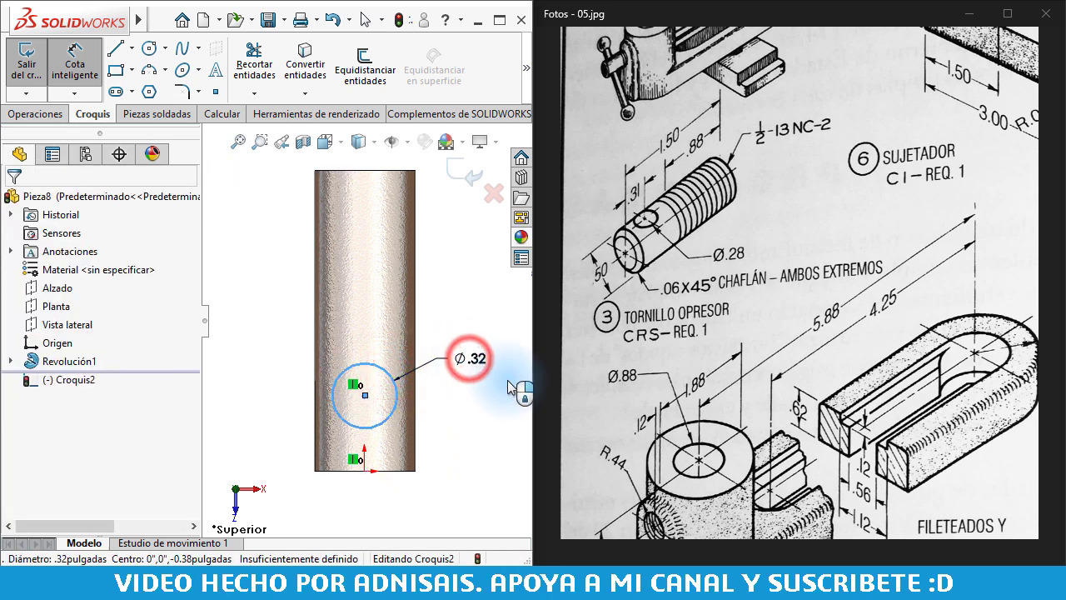
left_click(509, 379)
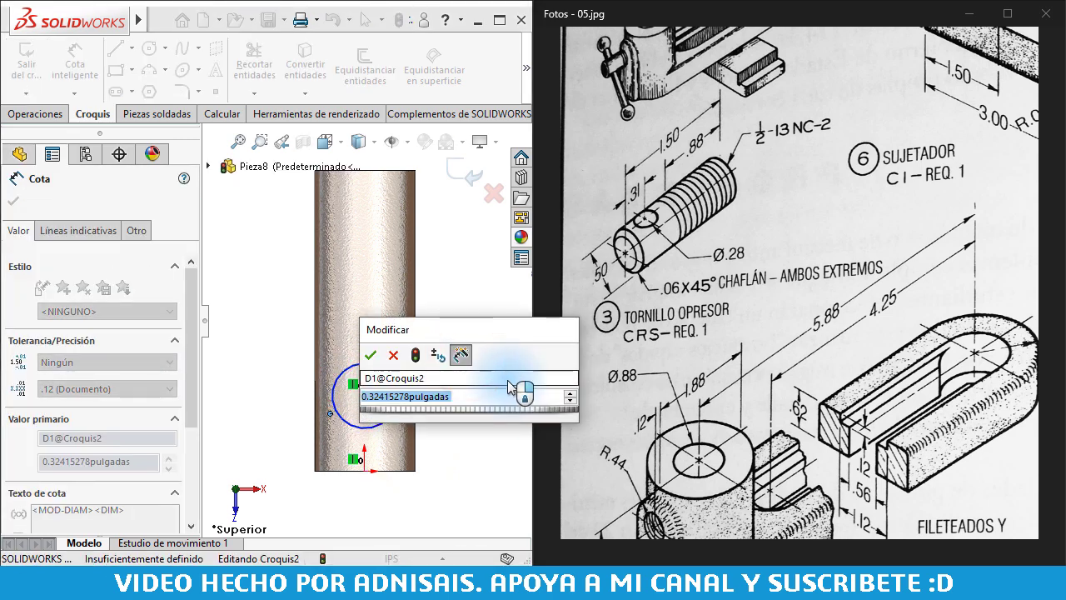
left_click(716, 500)
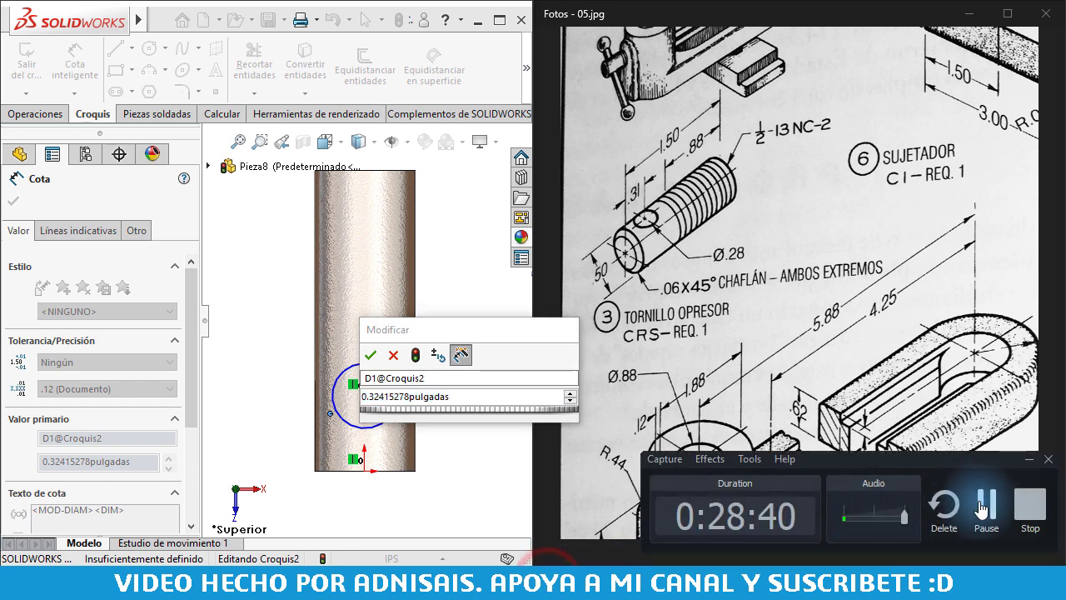
left_click(986, 504)
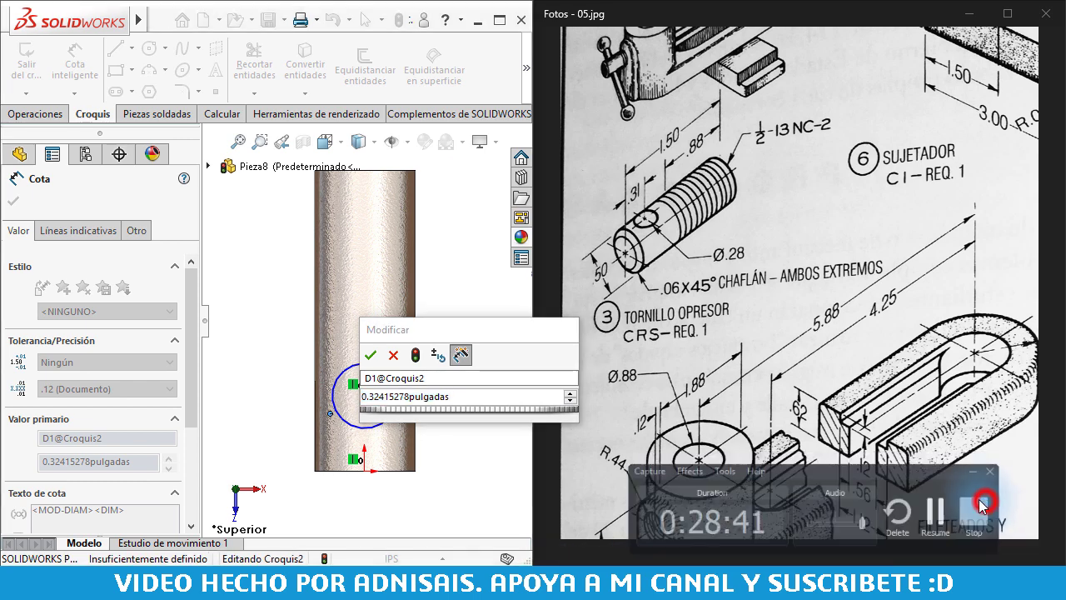
double_click(483, 398)
type("9/")
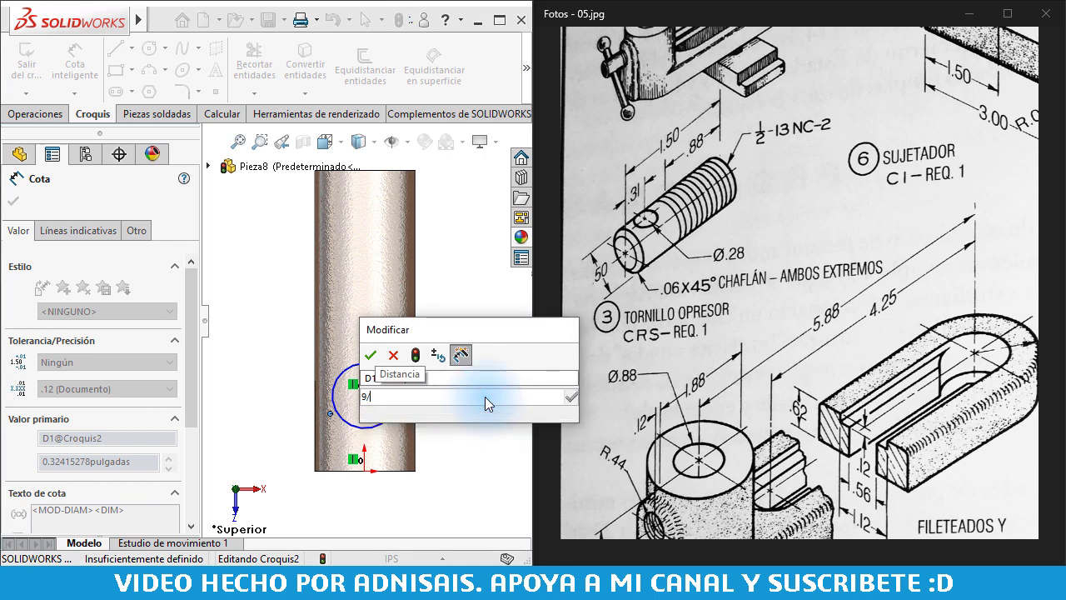
type("32")
key("Return")
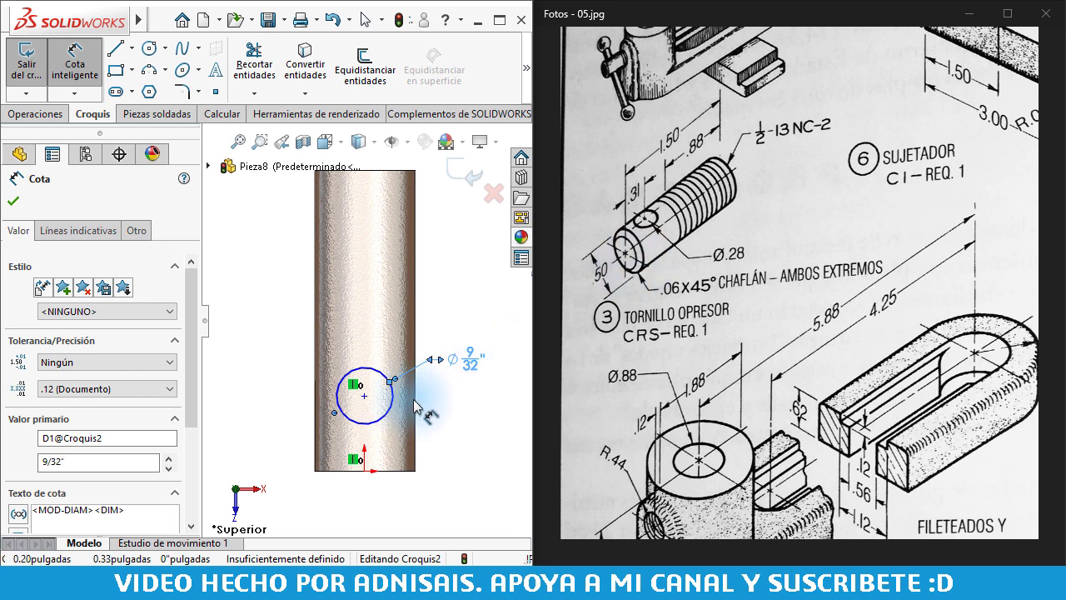
- Set the circle's distance from the cylinder's bottom edge to 5/16"
left_click(368, 420)
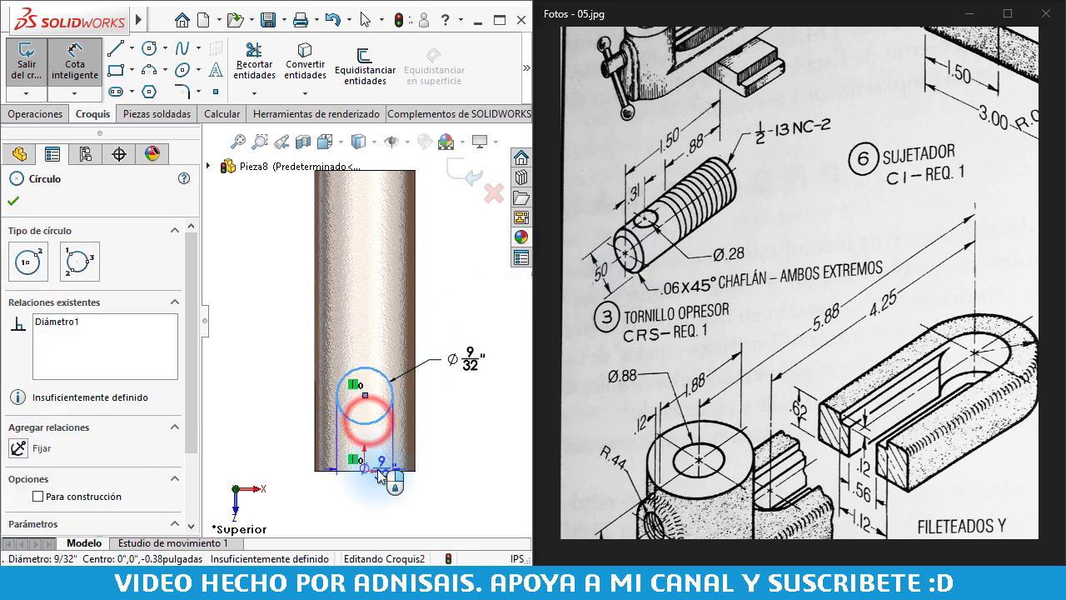
left_click(381, 470)
left_click(463, 428)
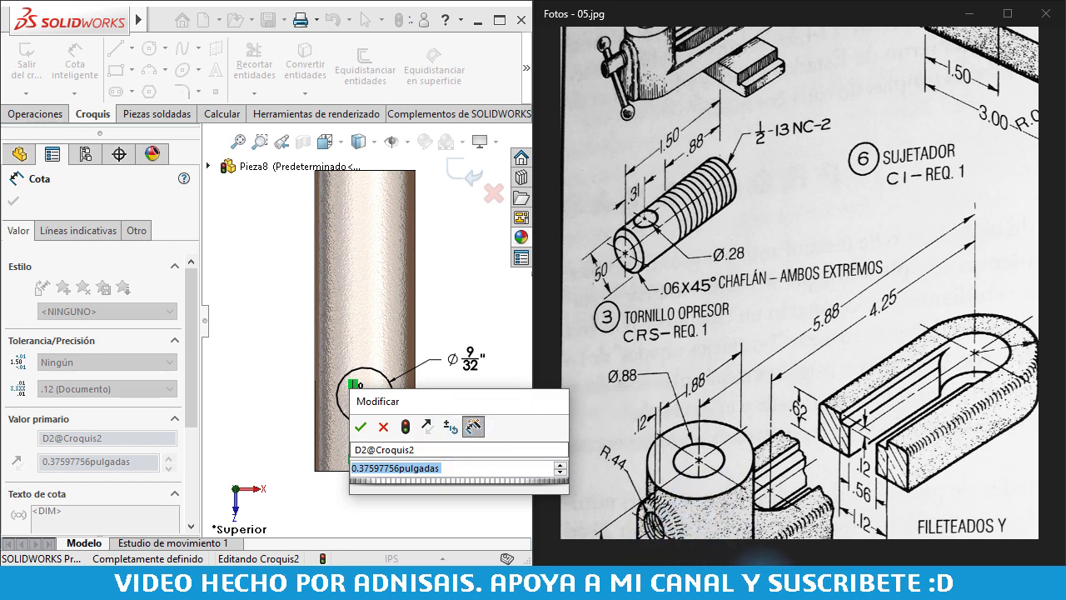
key("alt+Tab")
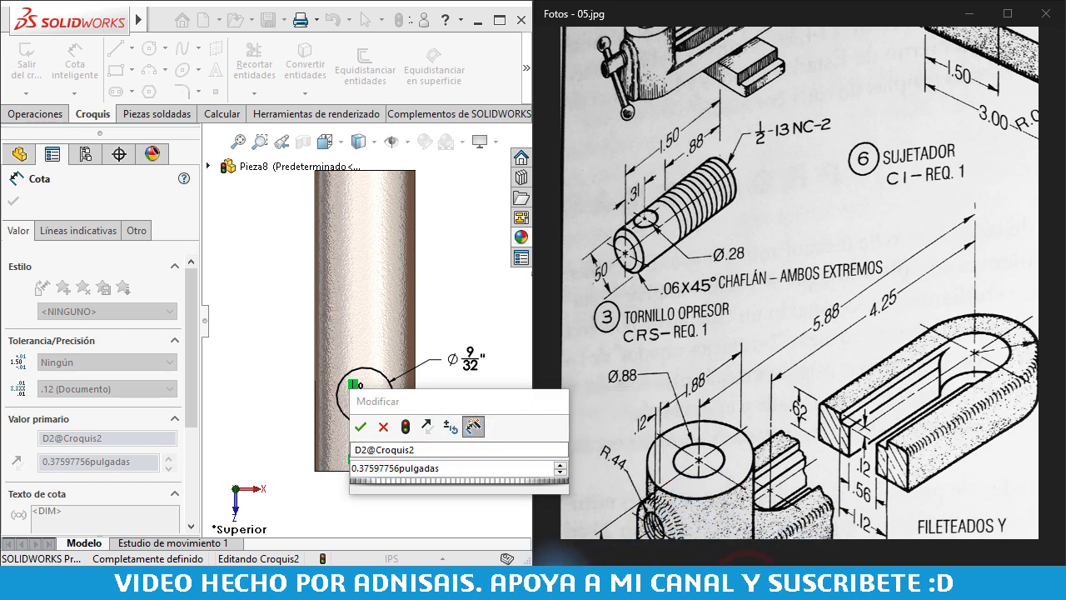
left_click(972, 504)
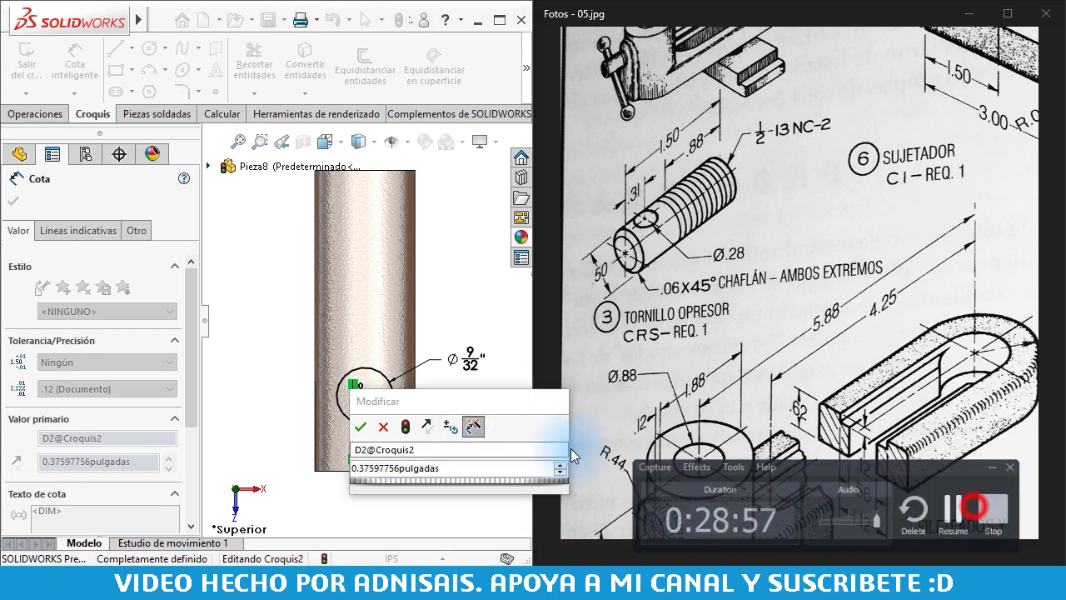
left_click(462, 468)
type("5")
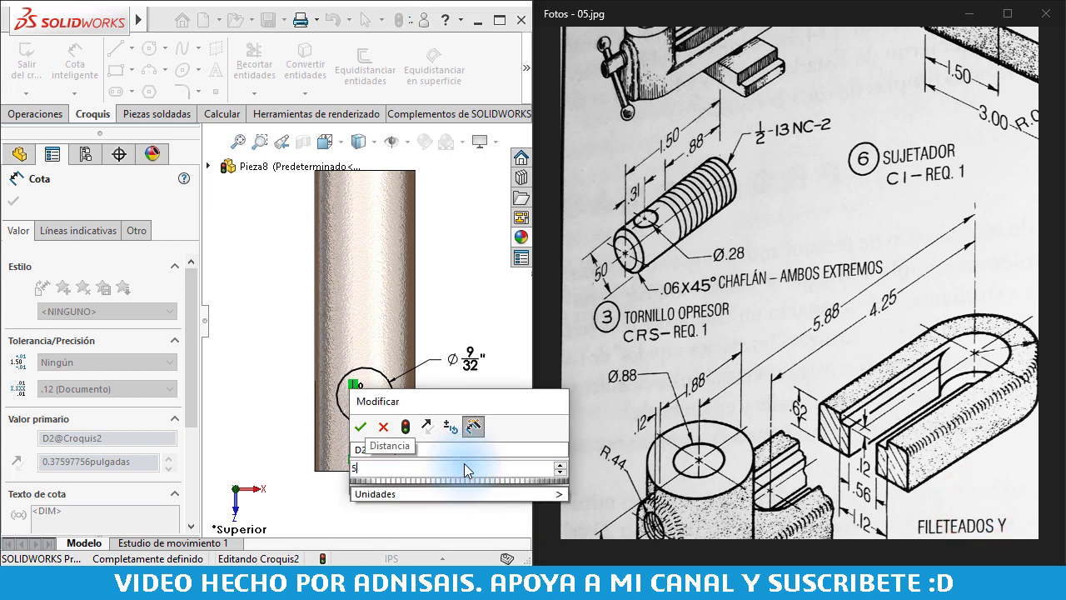
type("/16")
key("Return")
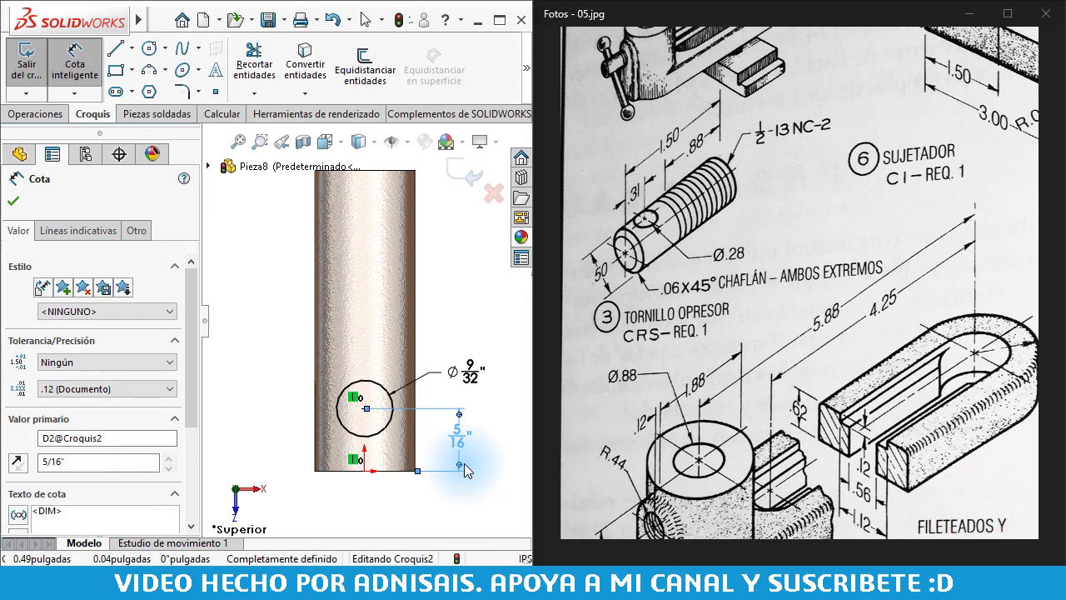
left_click(31, 117)
- Extrude-cut the 9/32" circle Por todo: ambos through the cylinder
left_click(295, 75)
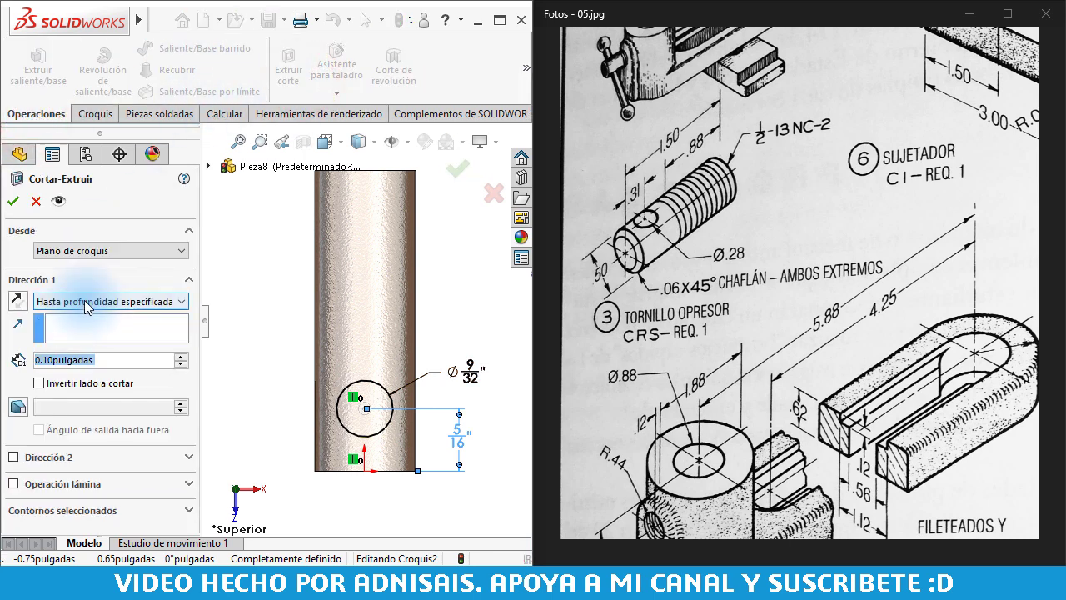
left_click(87, 304)
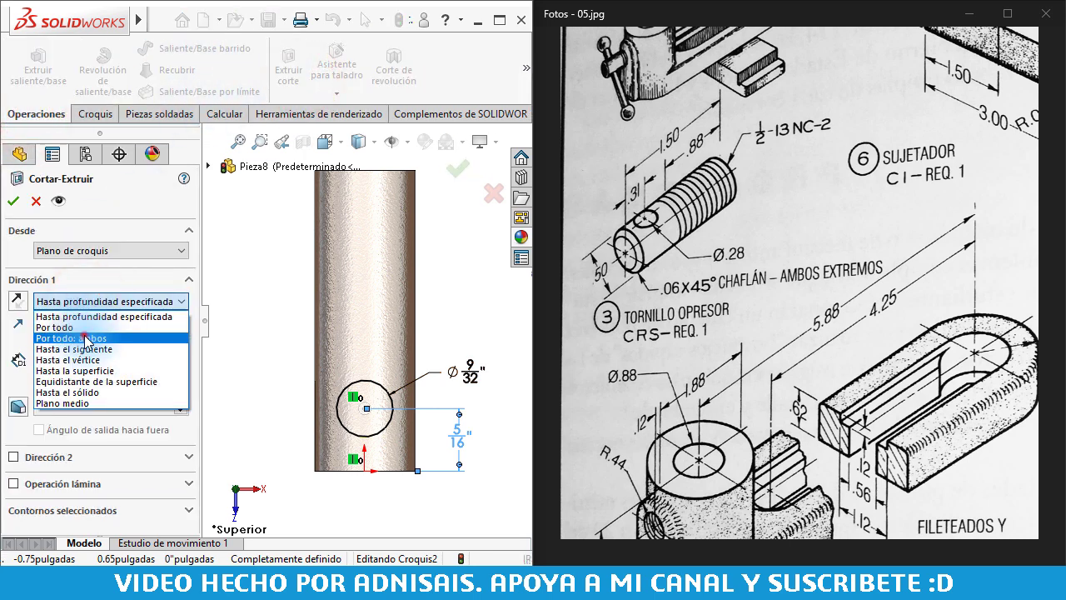
left_click(87, 339)
left_click(14, 202)
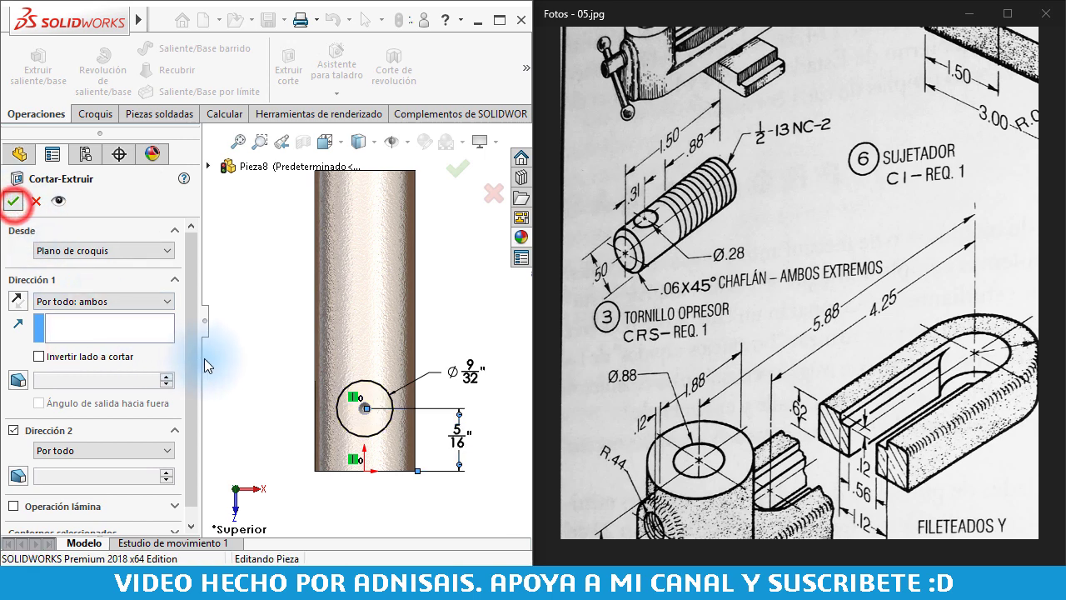
mouse_move(235, 344)
middle_mouse_down()
mouse_move(371, 271)
mouse_move(323, 253)
middle_mouse_up()
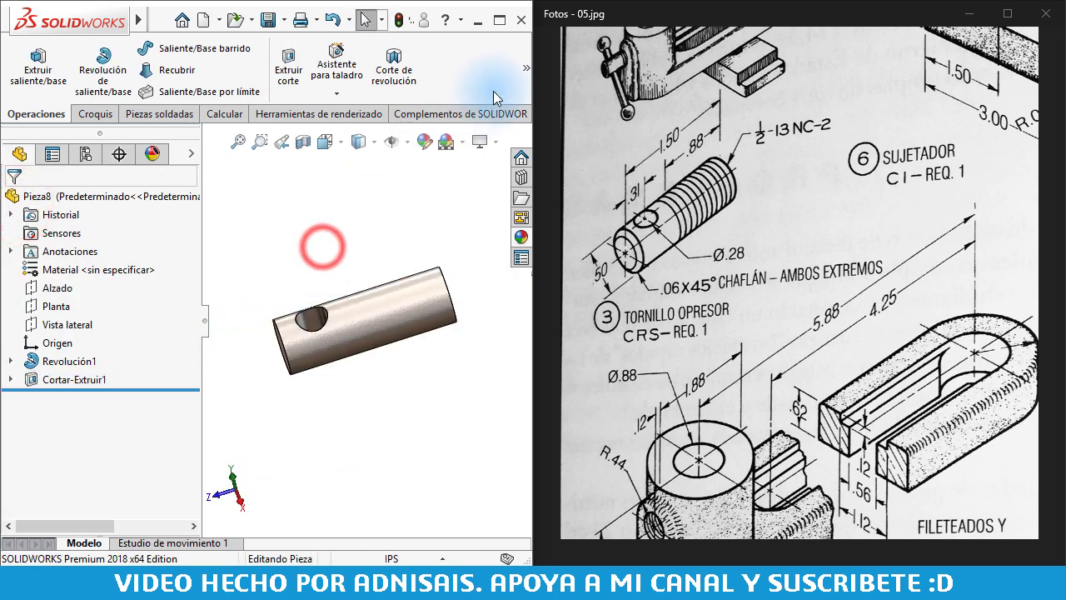
- Chamfer the cylinder's left end edge 1/16" at 45°
left_click(526, 67)
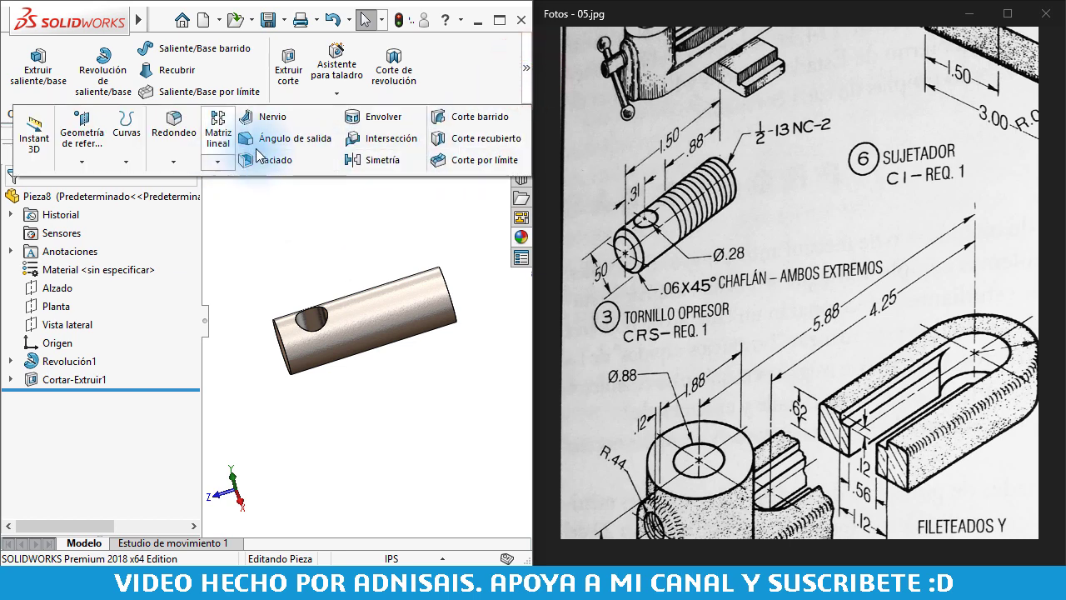
left_click(188, 158)
left_click(190, 200)
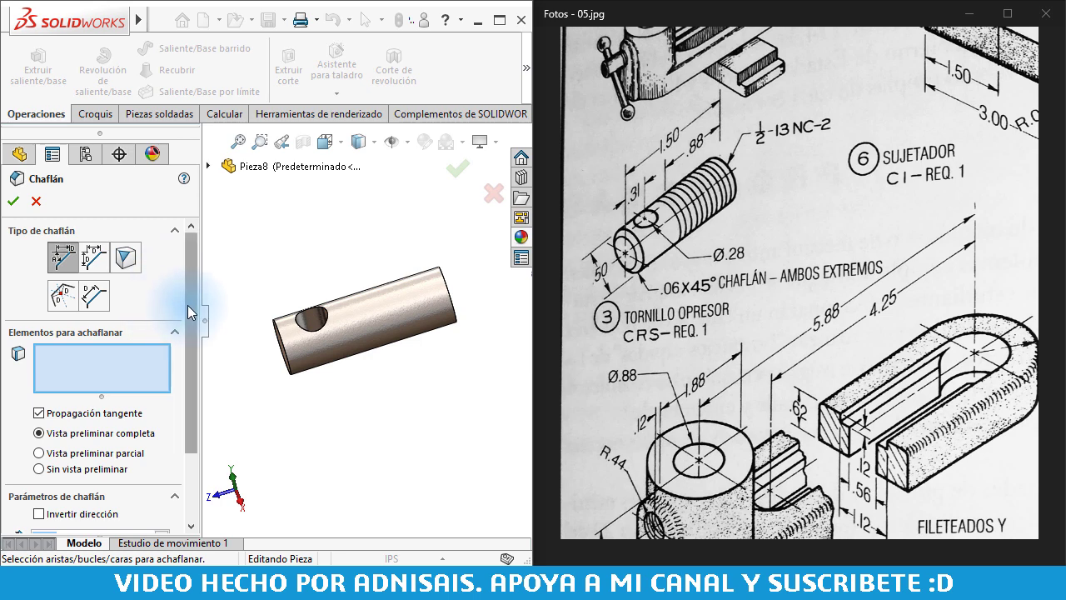
left_click_drag(190, 305, 189, 375)
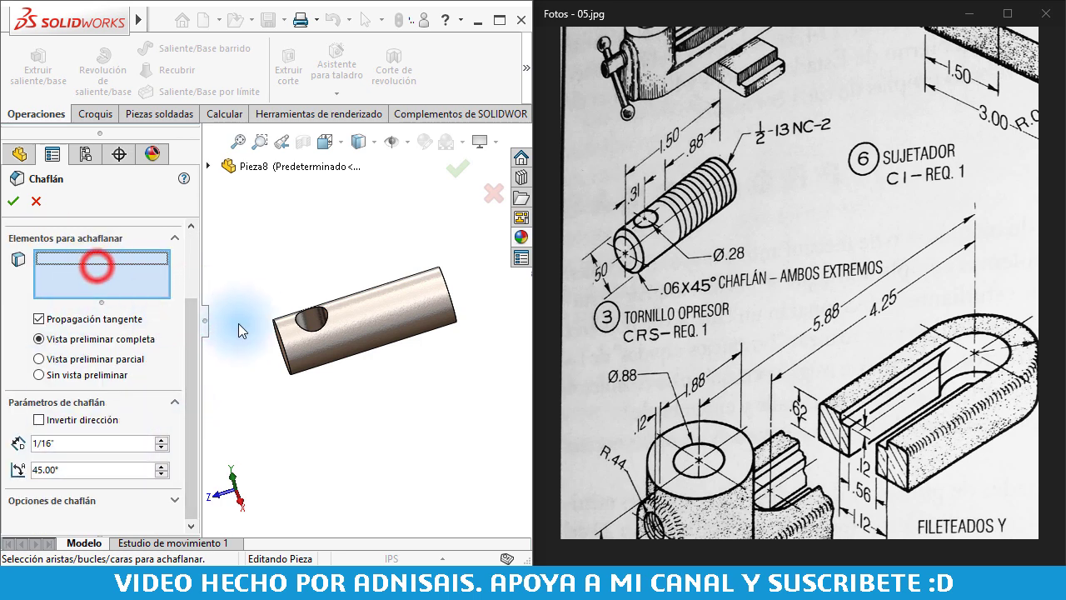
left_click(281, 322)
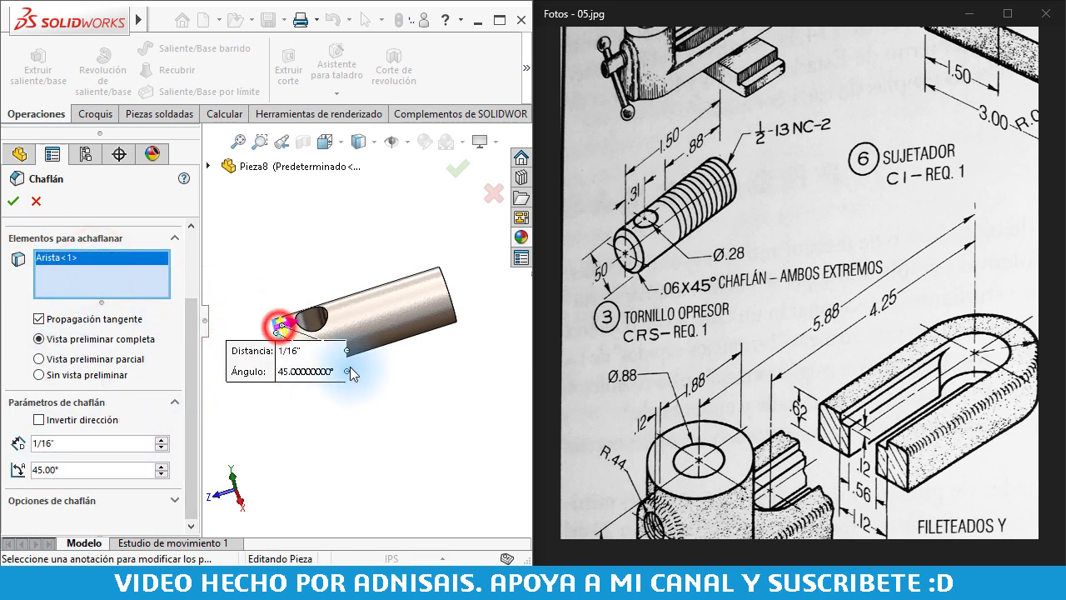
left_click(13, 200)
- Inspect the chamfered cylinder and browse the Insert menu
scroll(369, 417, "down", 3)
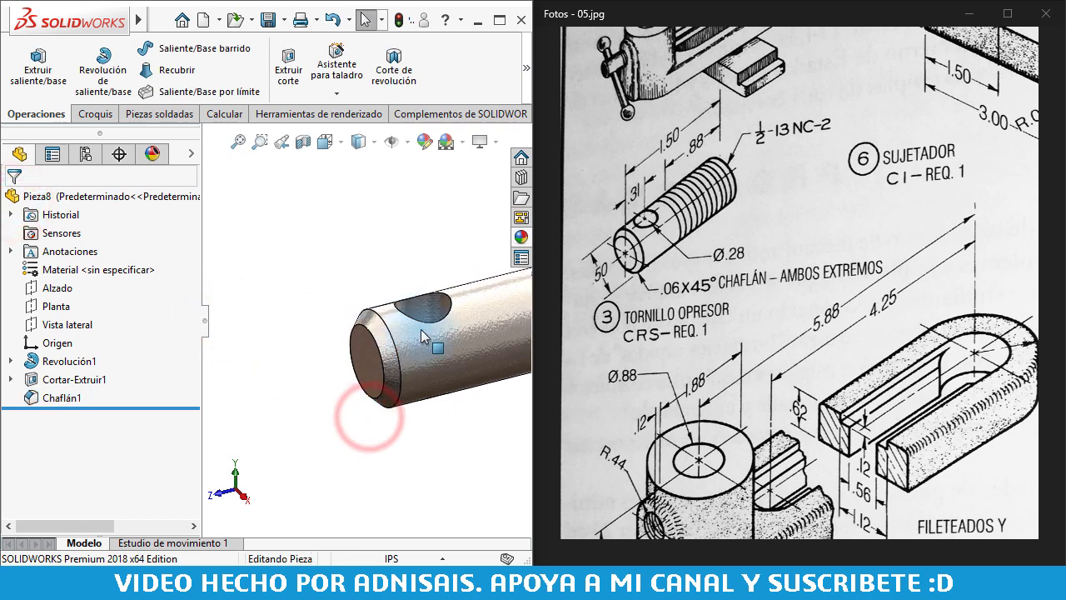
scroll(420, 333, "up", 2)
scroll(342, 323, "up", 2)
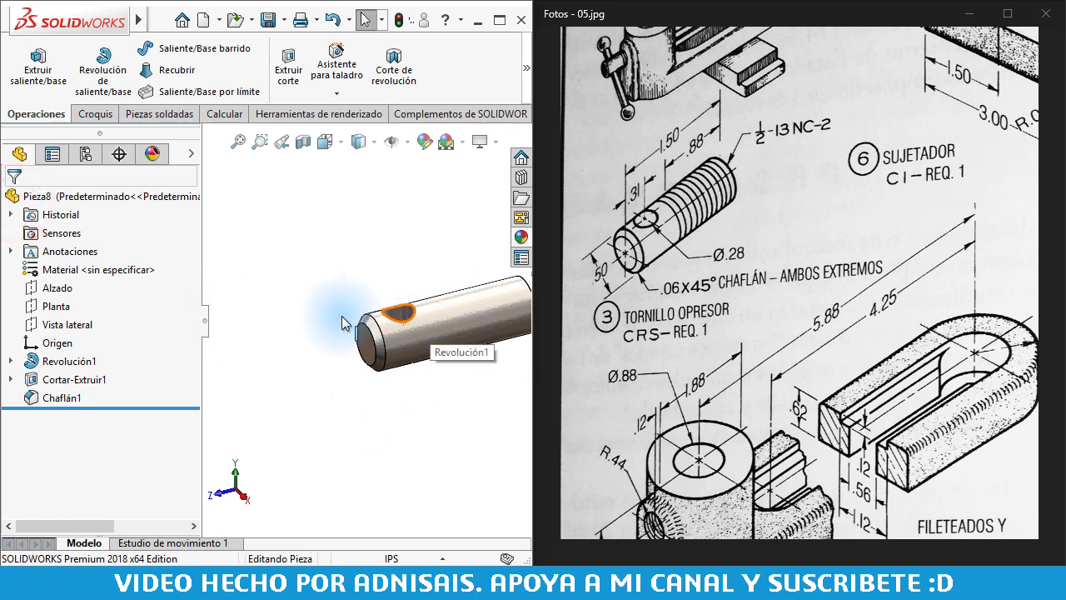
left_click(341, 323)
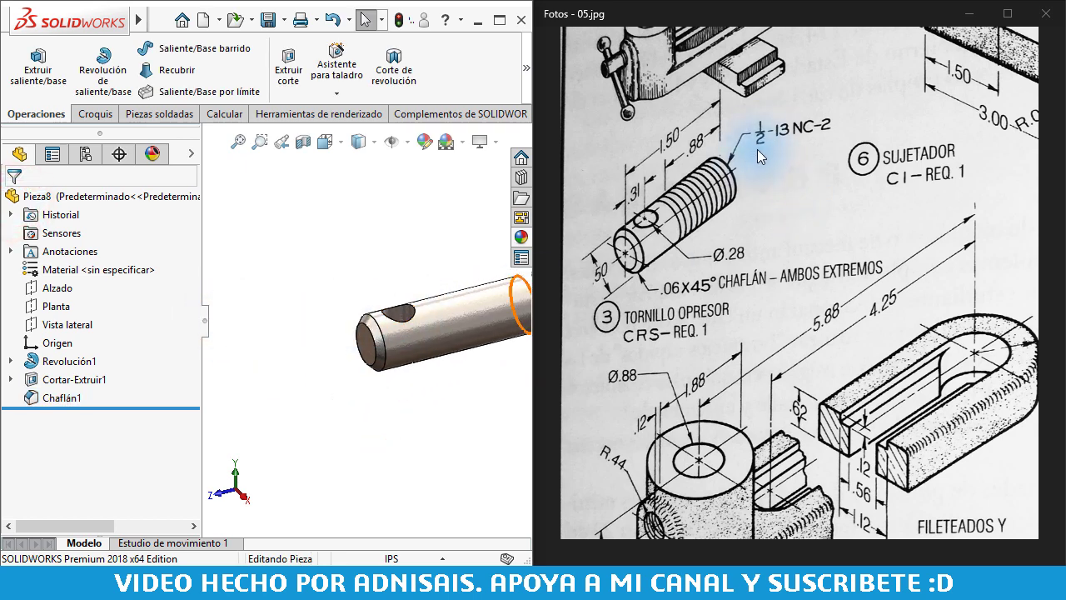
left_click(417, 235)
left_click(237, 22)
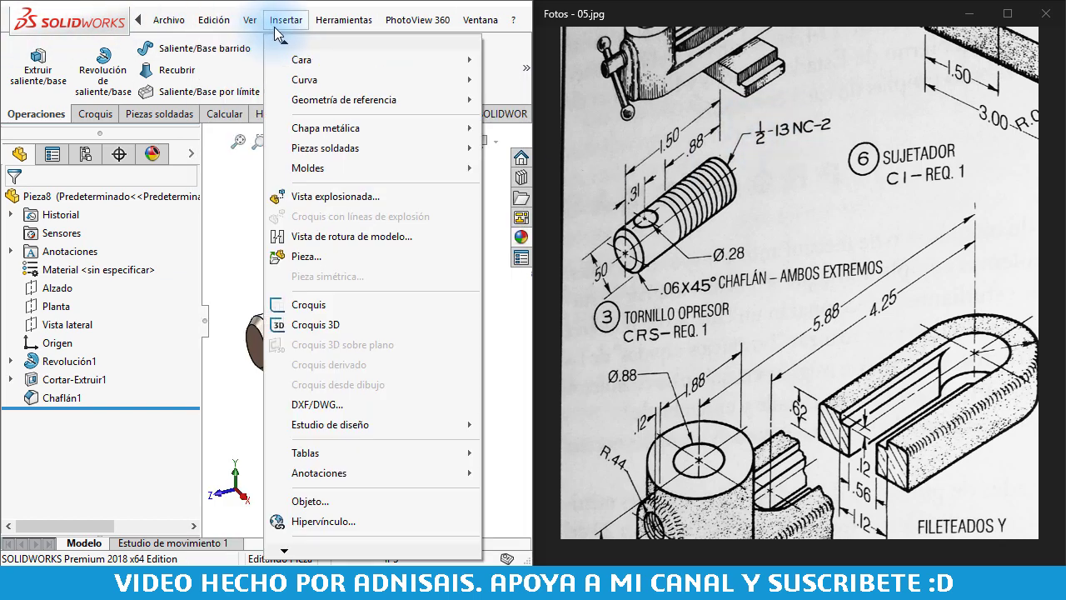
left_click(209, 241)
- Edit Chaflán1 to also chamfer the cylinder's right end edge
left_click(47, 397)
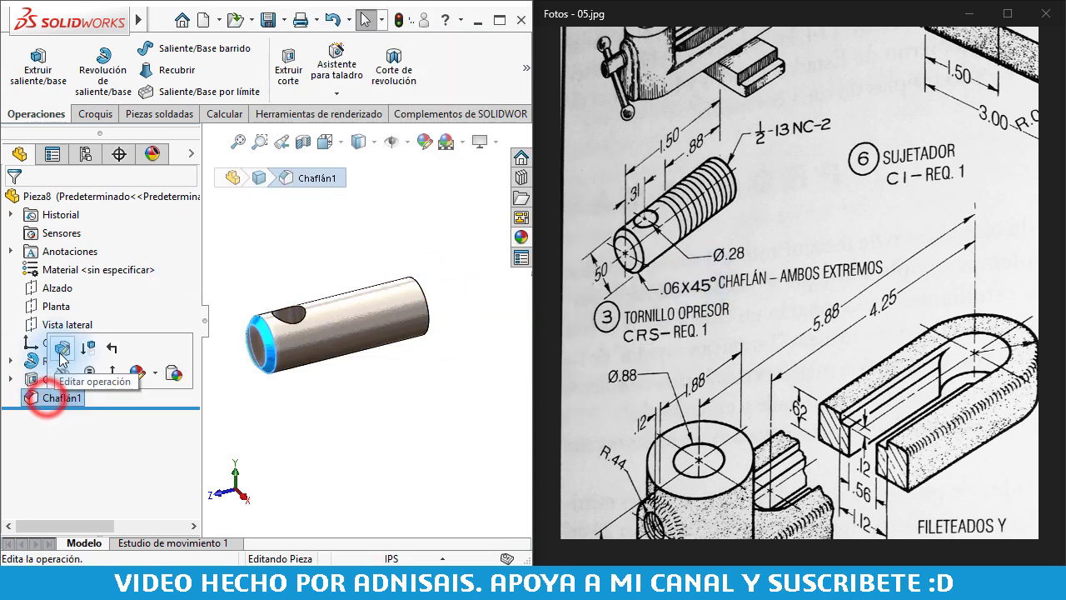
left_click(62, 358)
left_click(424, 299)
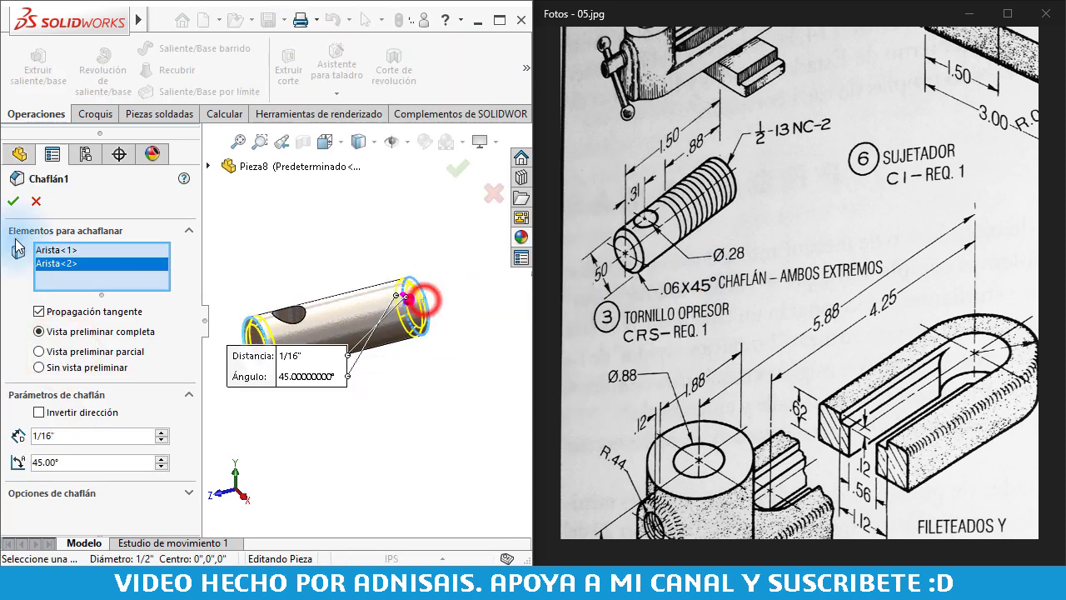
key("Return")
left_click(344, 250)
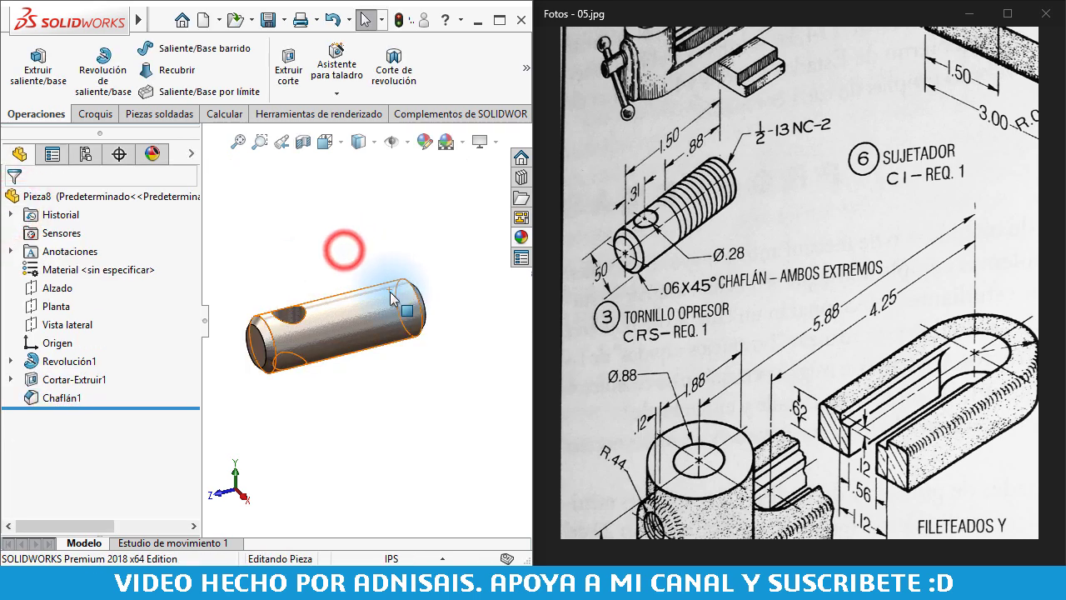
left_click(373, 260)
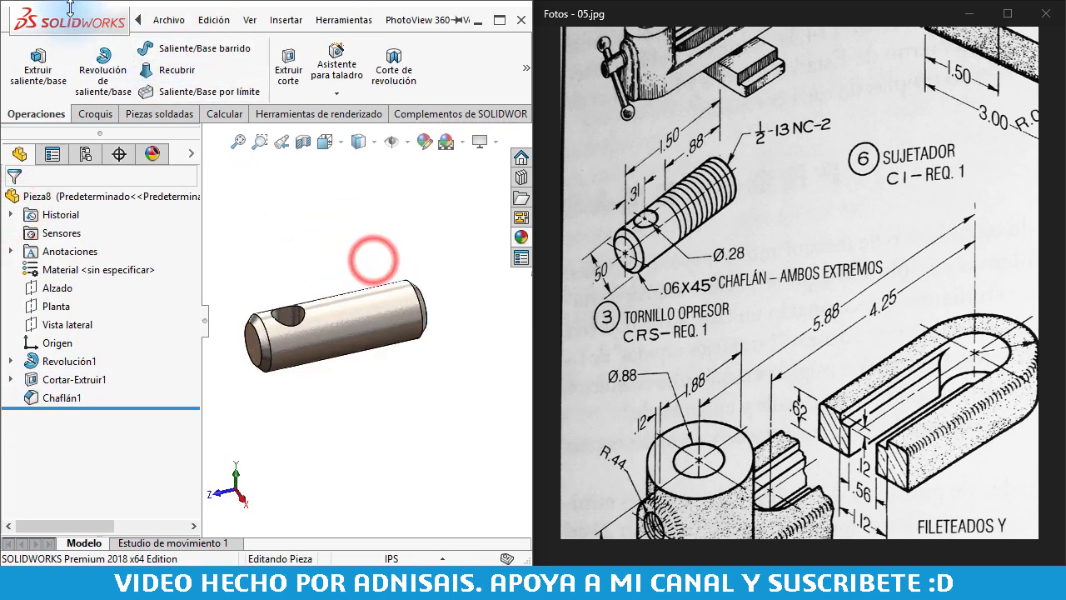
left_click(286, 19)
mouse_move(319, 472)
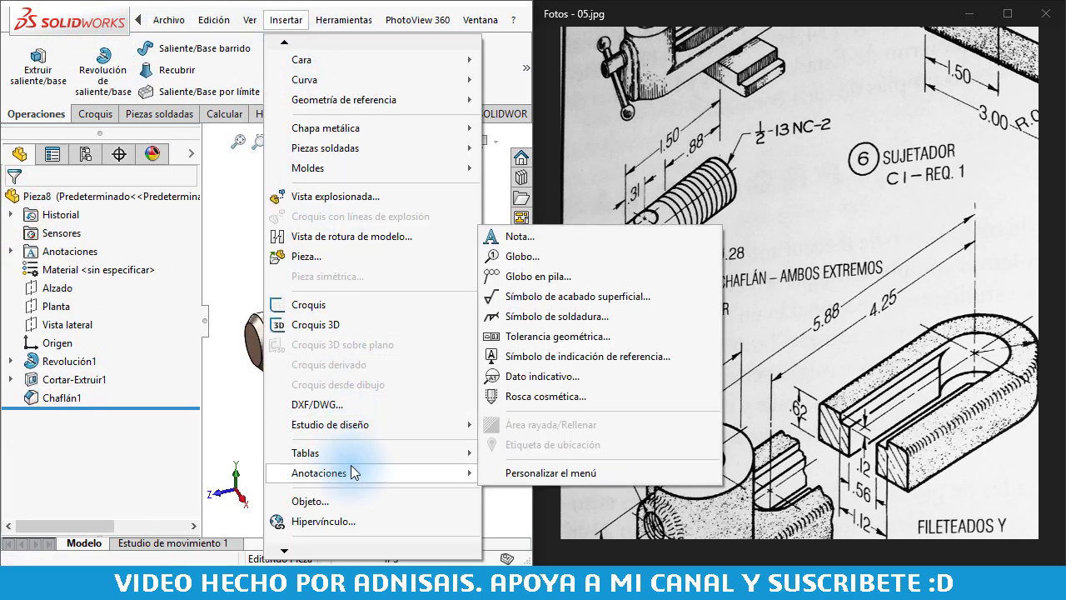
- Add an Ansi Inch 1/2-13 cosmetic thread, 7/8" deep, on the cylinder's end edge
left_click(529, 397)
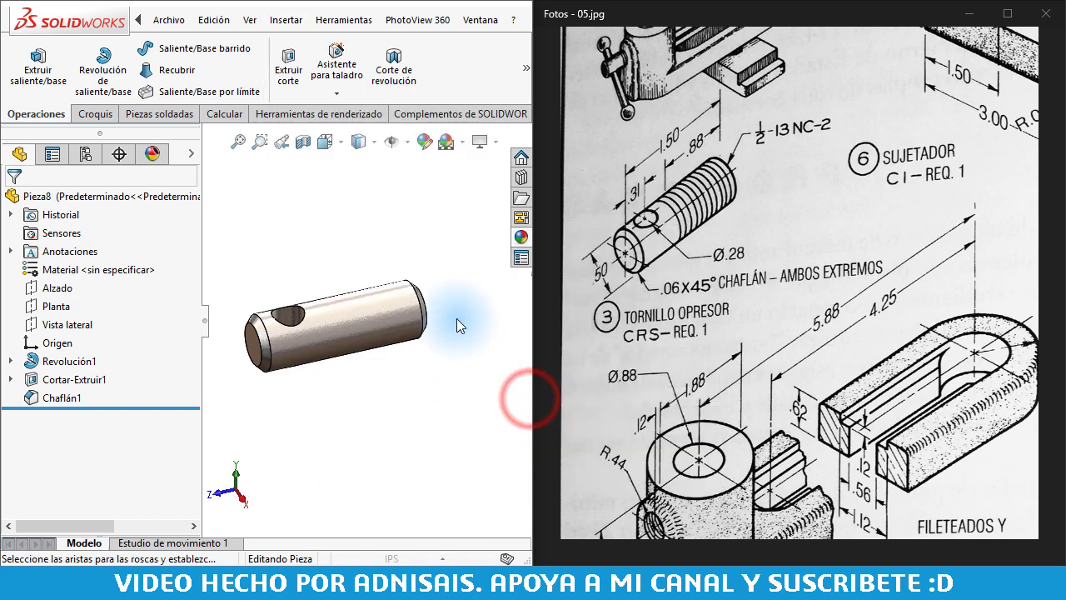
middle_click_drag(456, 318, 400, 350)
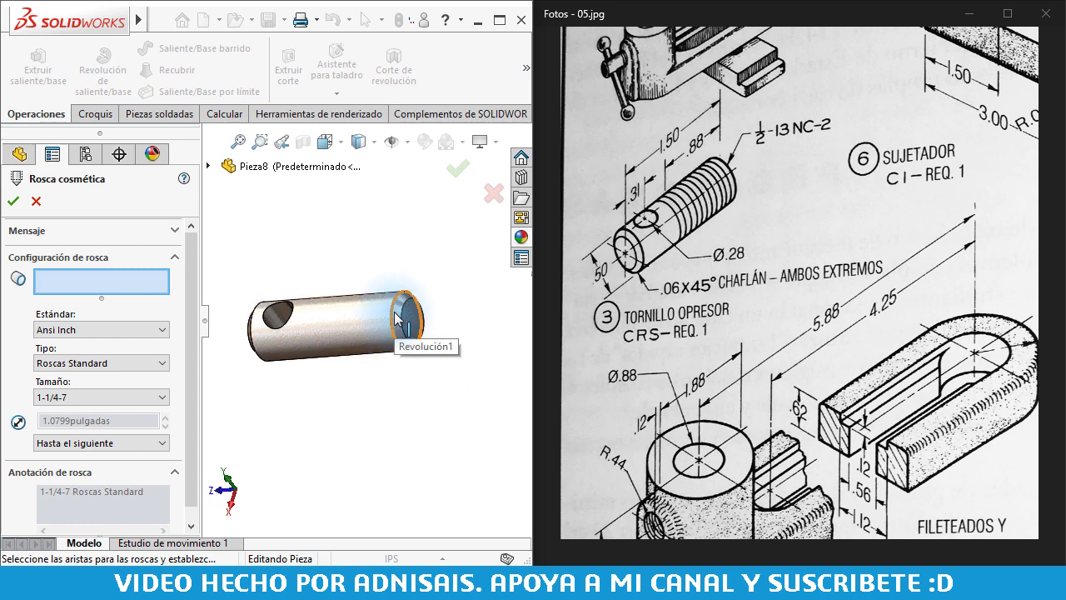
left_click(396, 319)
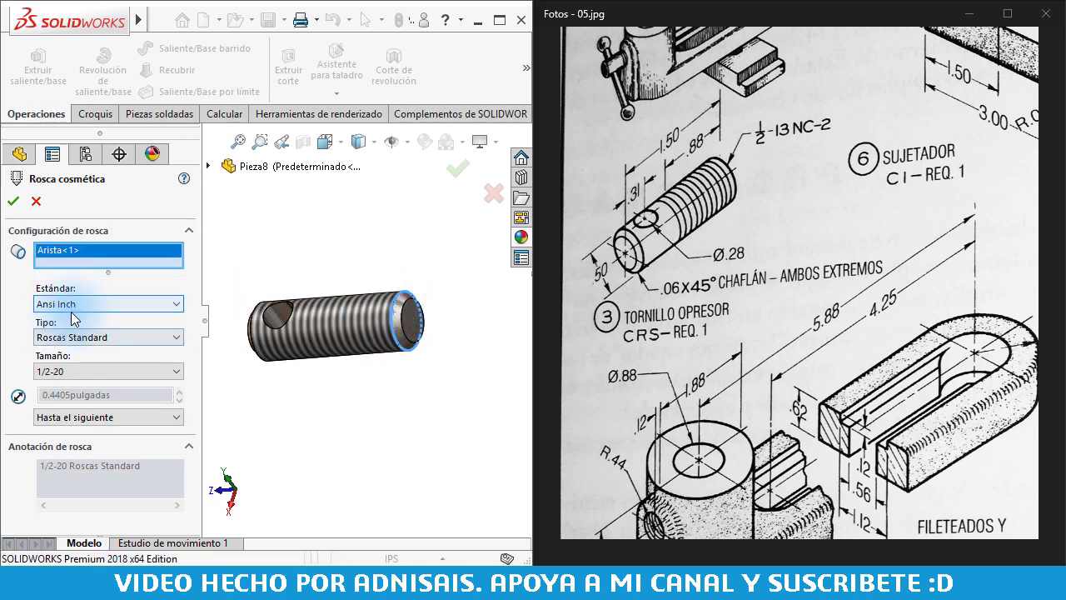
left_click(72, 370)
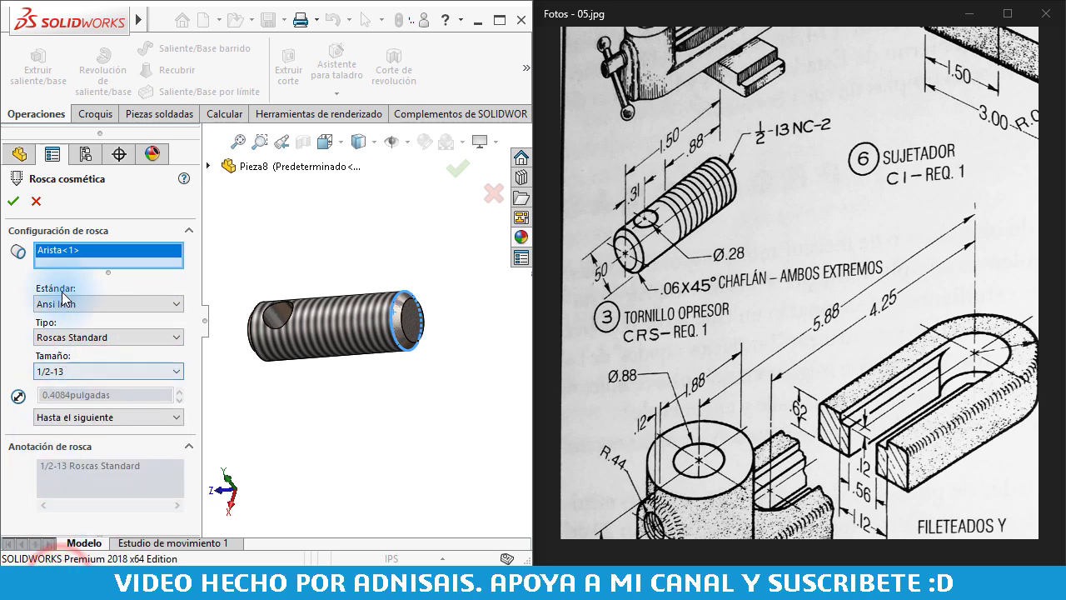
left_click(114, 419)
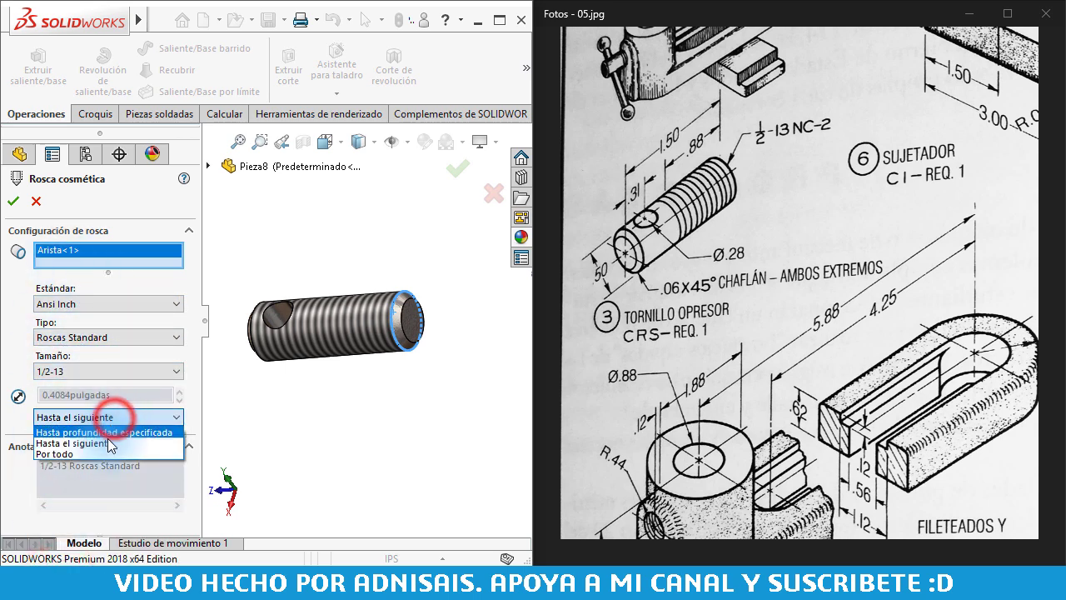
left_click(108, 432)
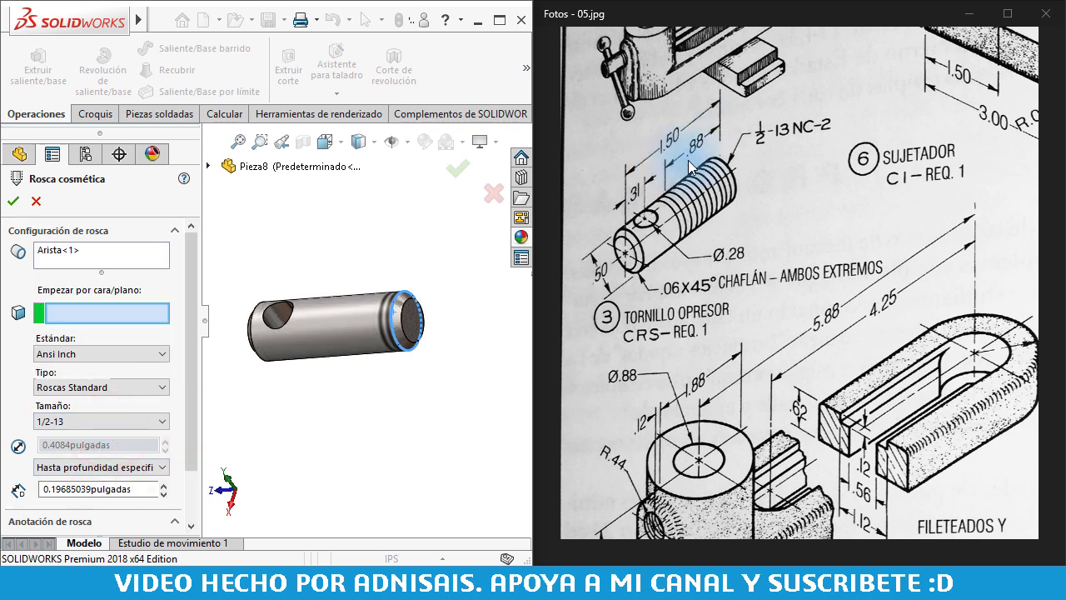
double_click(136, 490)
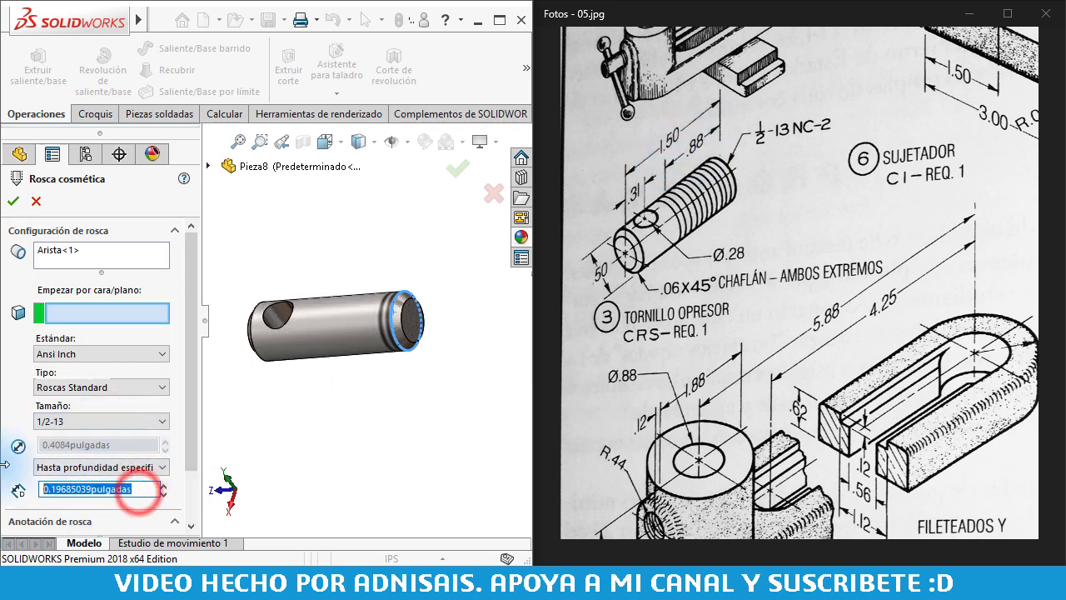
type(".875")
key("Return")
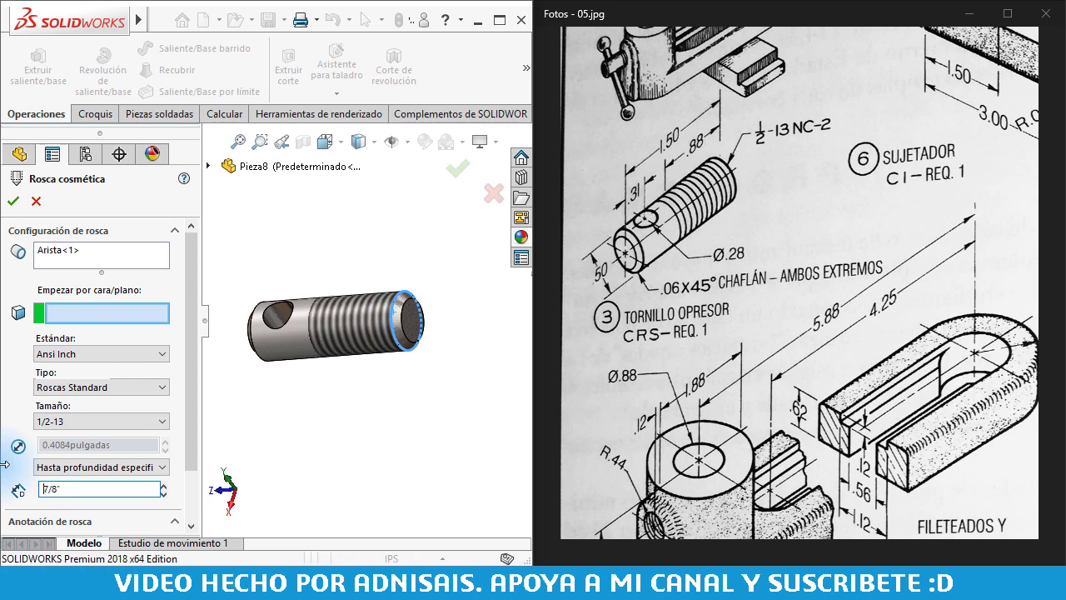
mouse_move(303, 266)
middle_mouse_down()
mouse_move(371, 302)
mouse_move(305, 305)
mouse_move(282, 284)
middle_mouse_up()
left_click(288, 276)
scroll(293, 343, "down", 2)
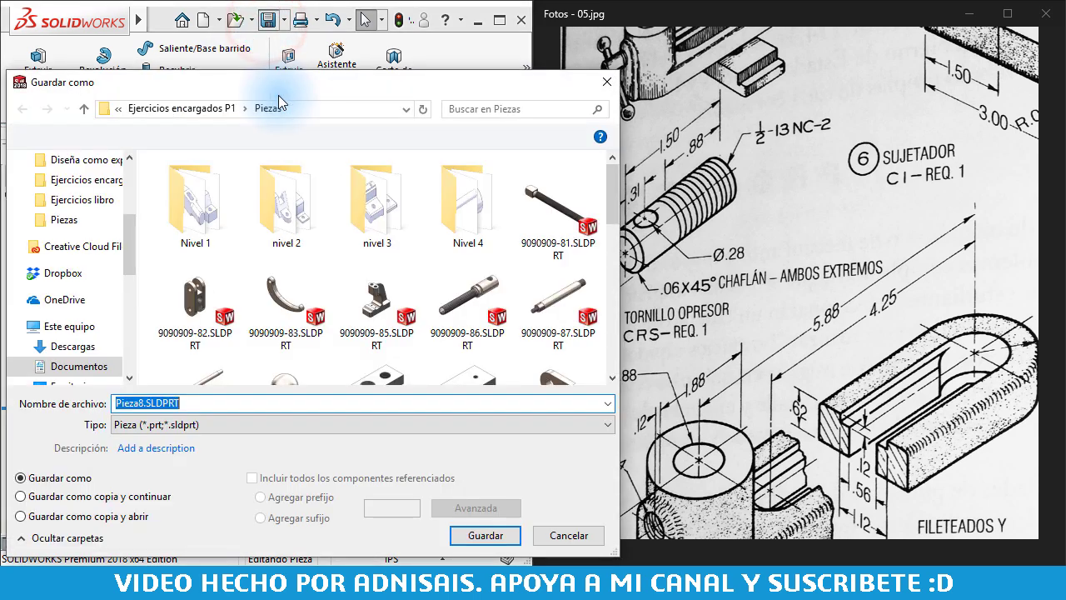
type("909")
type("09-")
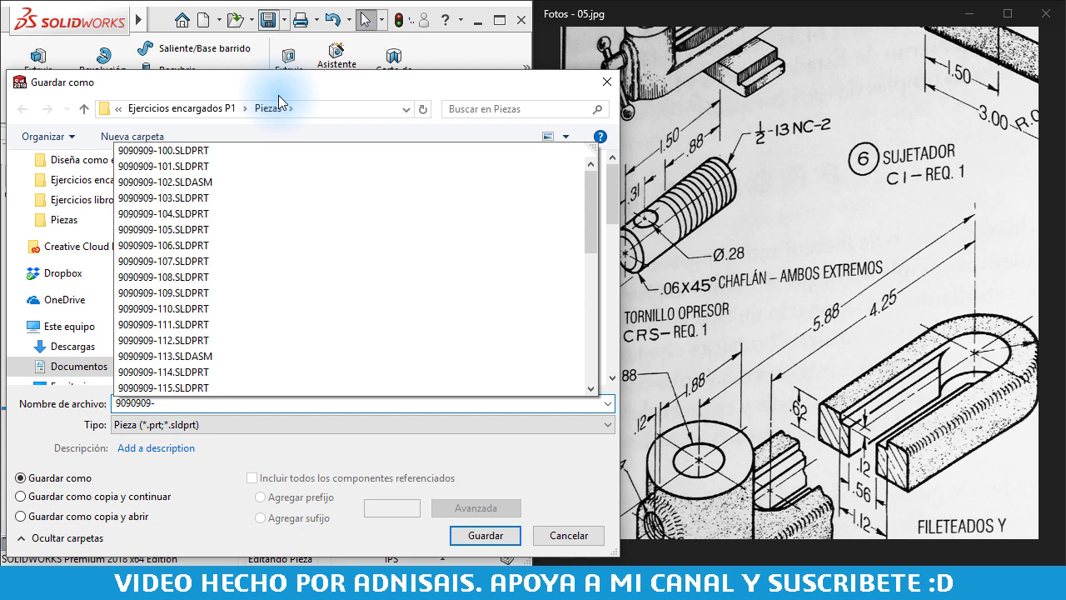
type("122")
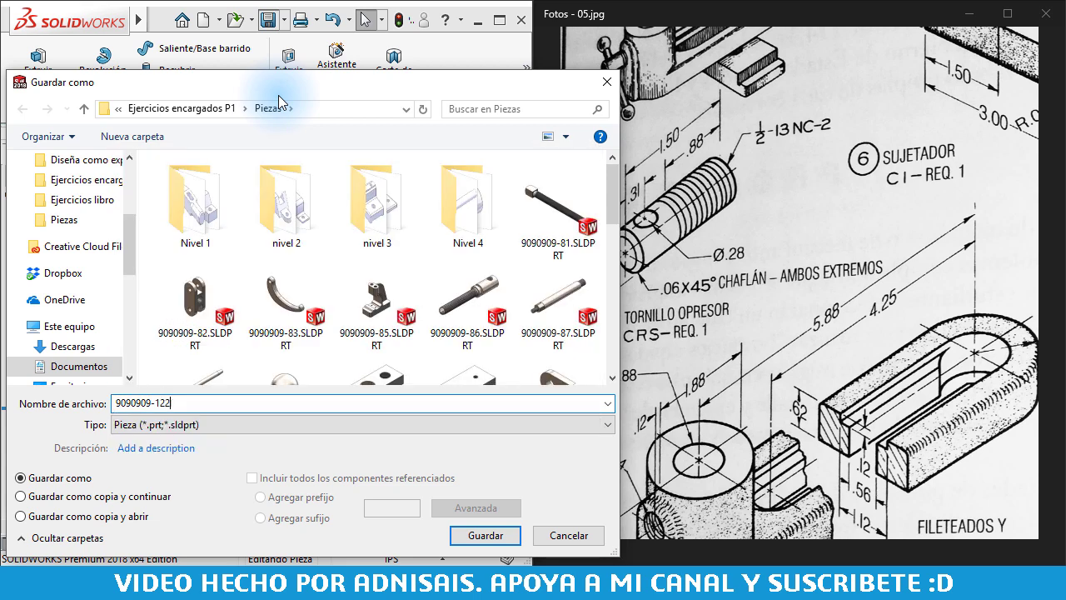
key("Return")
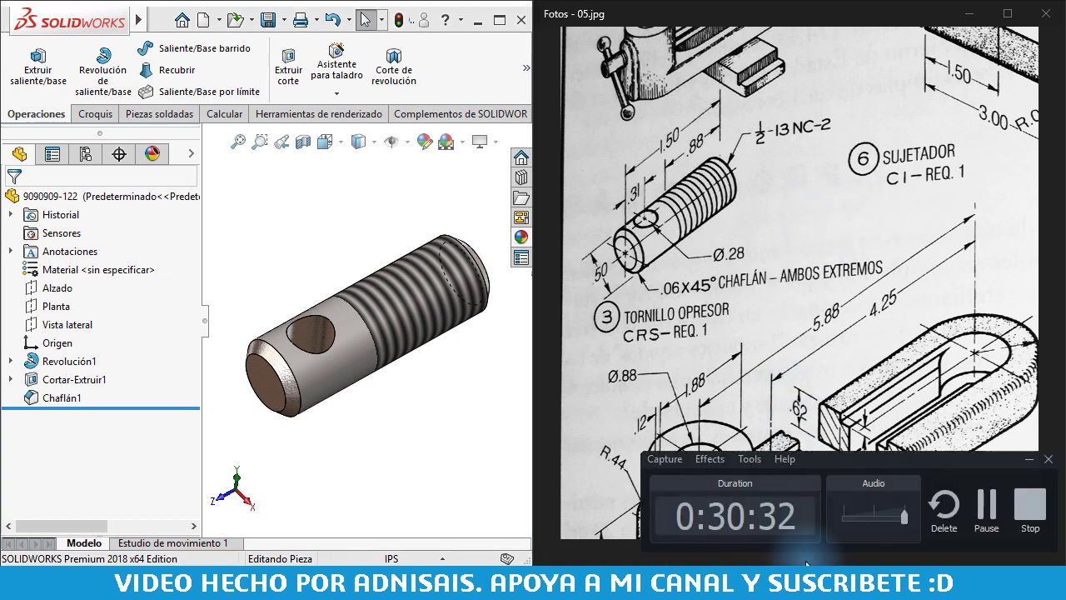
- Pan the reference drawing in Fotos to show the 4 MANIJA ball handle
left_click(989, 507)
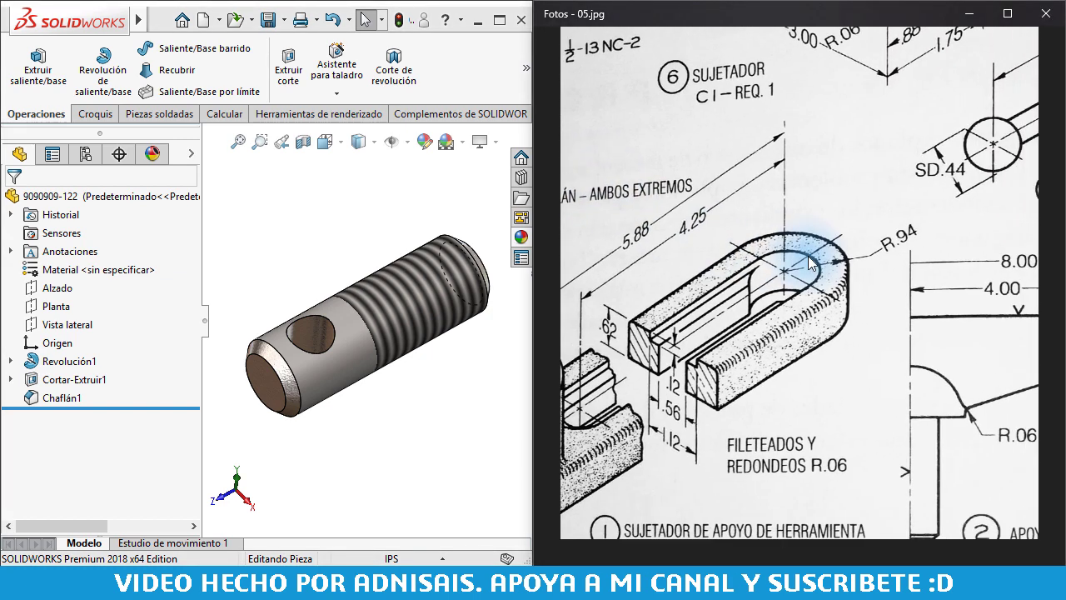
mouse_move(809, 263)
left_mouse_down()
mouse_move(761, 343)
mouse_move(642, 359)
left_mouse_up()
mouse_move(779, 313)
left_mouse_down()
mouse_move(760, 338)
mouse_move(867, 277)
left_mouse_up()
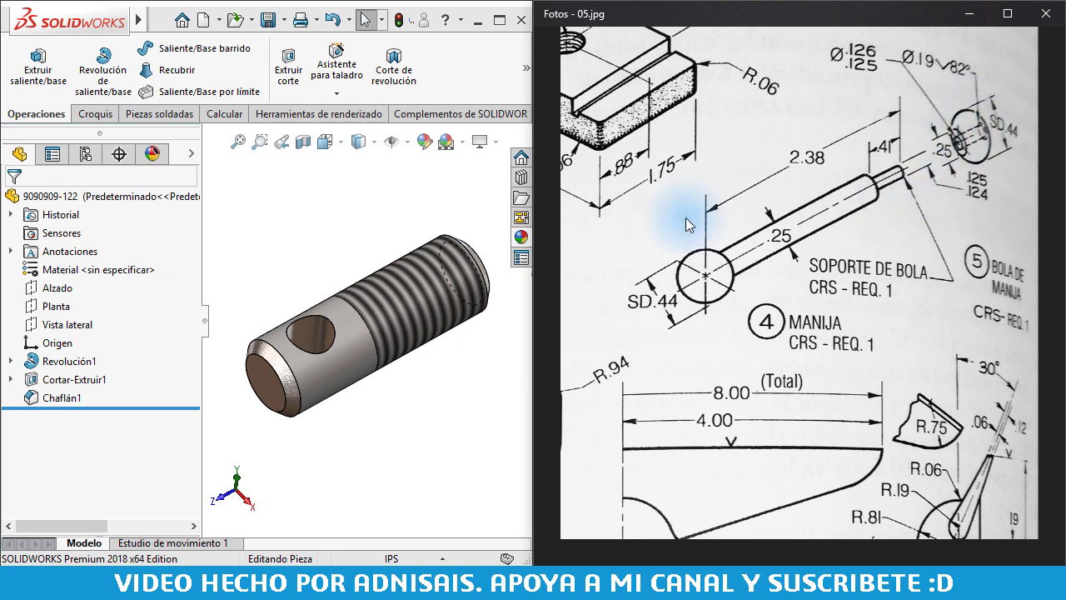
left_click(384, 209)
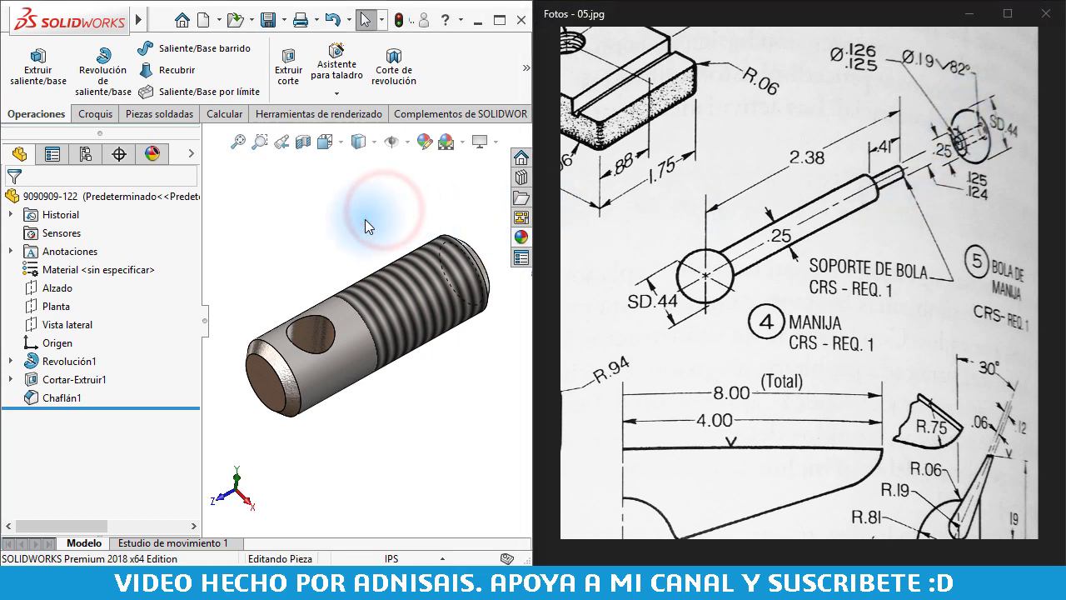
- Create a new Pulgadas part and draw a horizontal construction centreline from the origin on Vista lateral
key("ctrl+n")
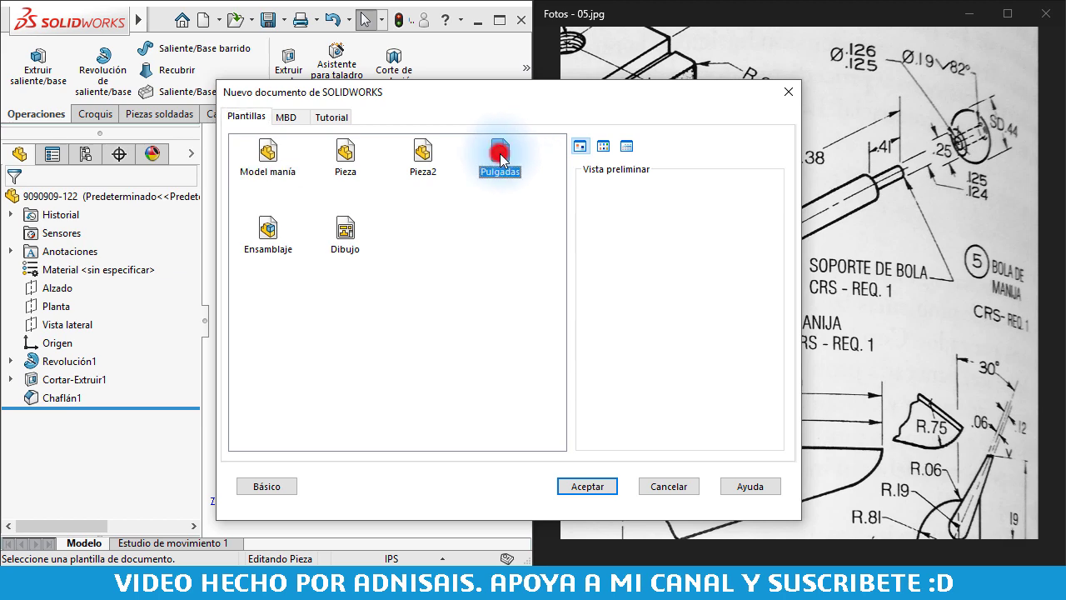
left_click(587, 486)
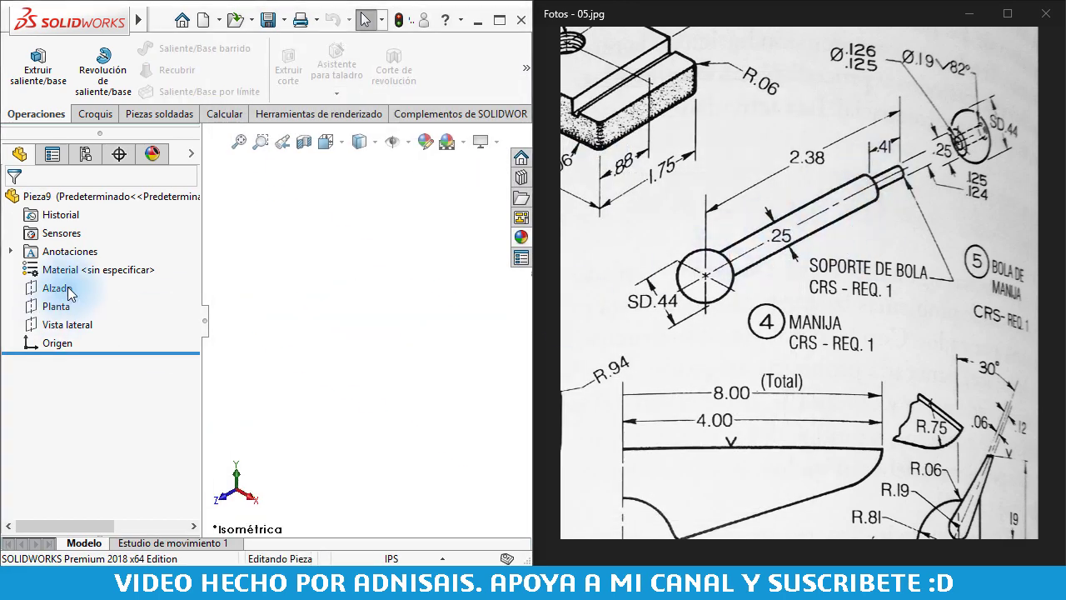
left_click(45, 327)
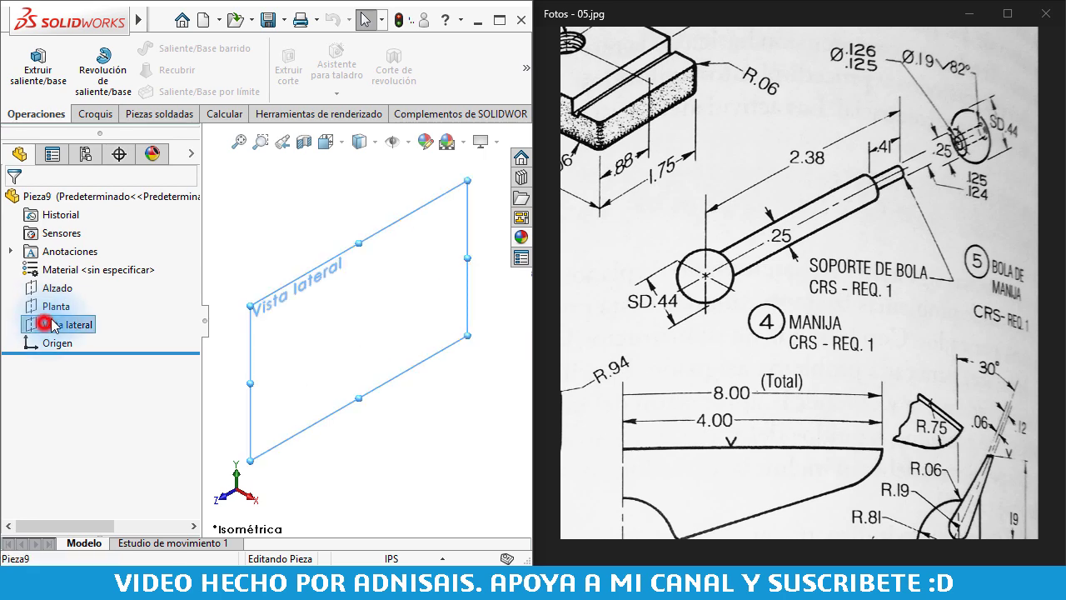
left_click(58, 291)
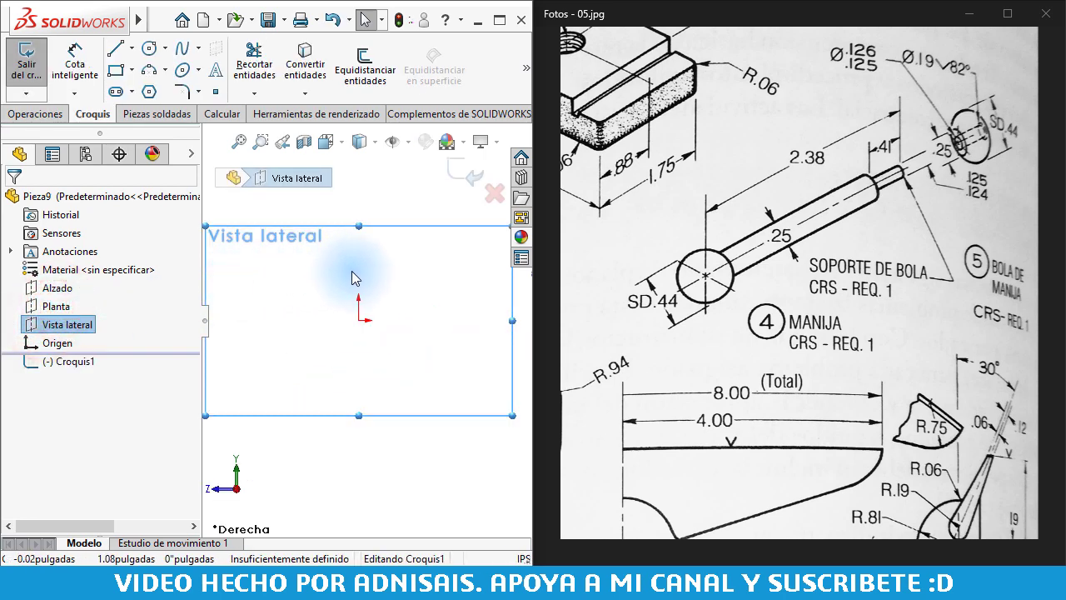
left_click(130, 72)
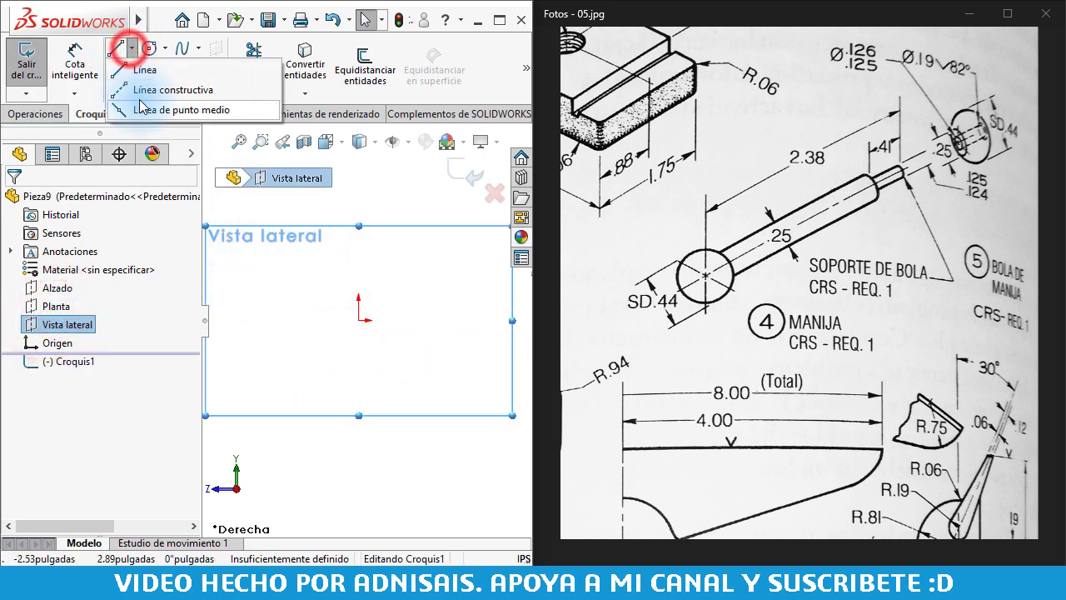
left_click(140, 88)
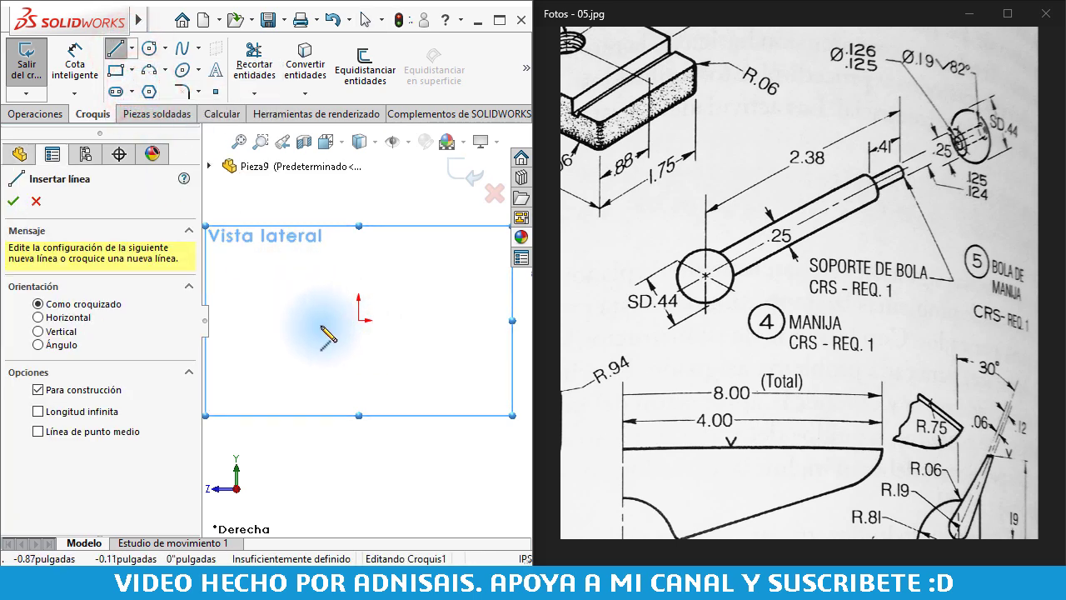
left_click(362, 321)
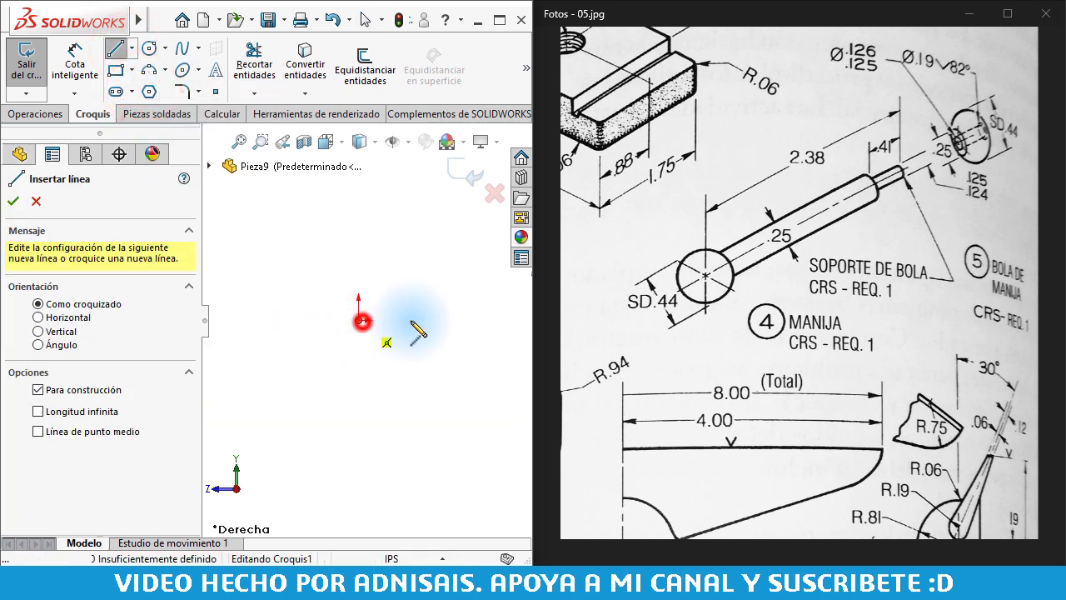
double_click(504, 319)
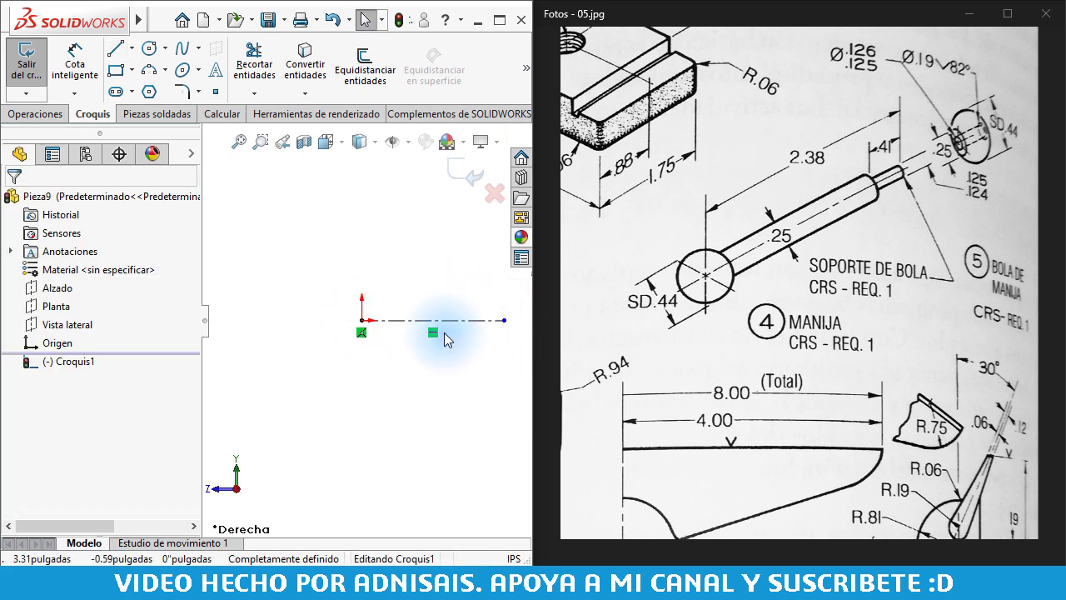
- Draw the half-profile: an end arc, a long horizontal line and a short step
left_click(117, 48)
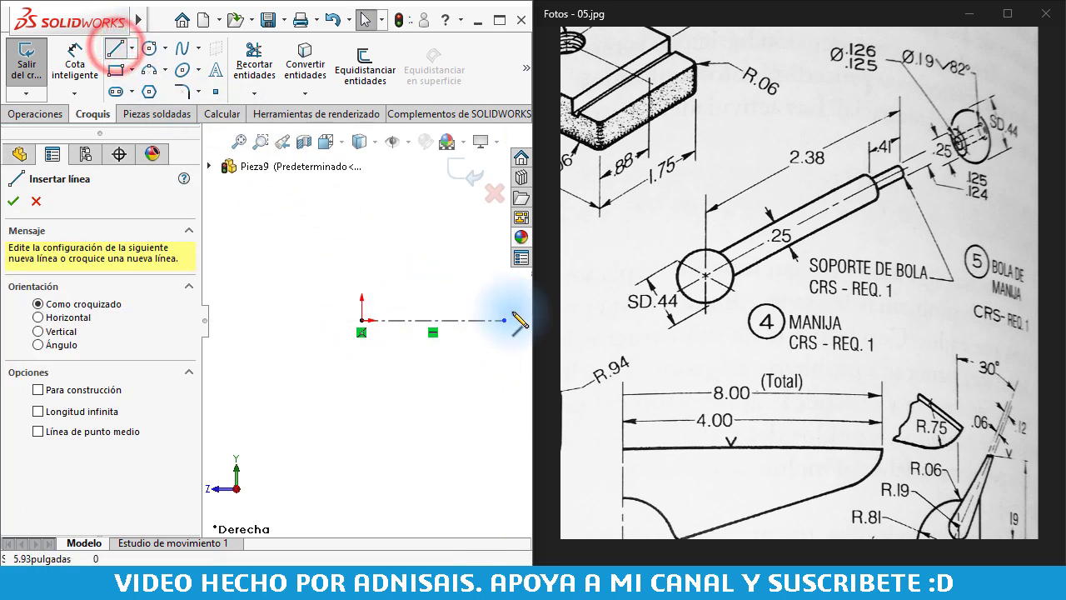
scroll(479, 321, "down", 2)
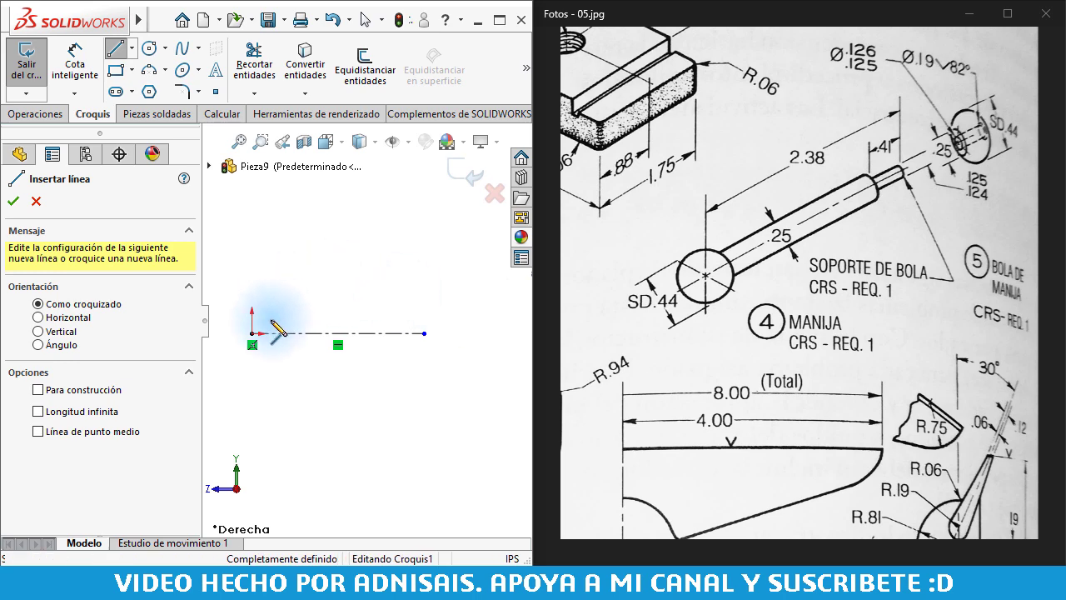
scroll(264, 327, "down", 1)
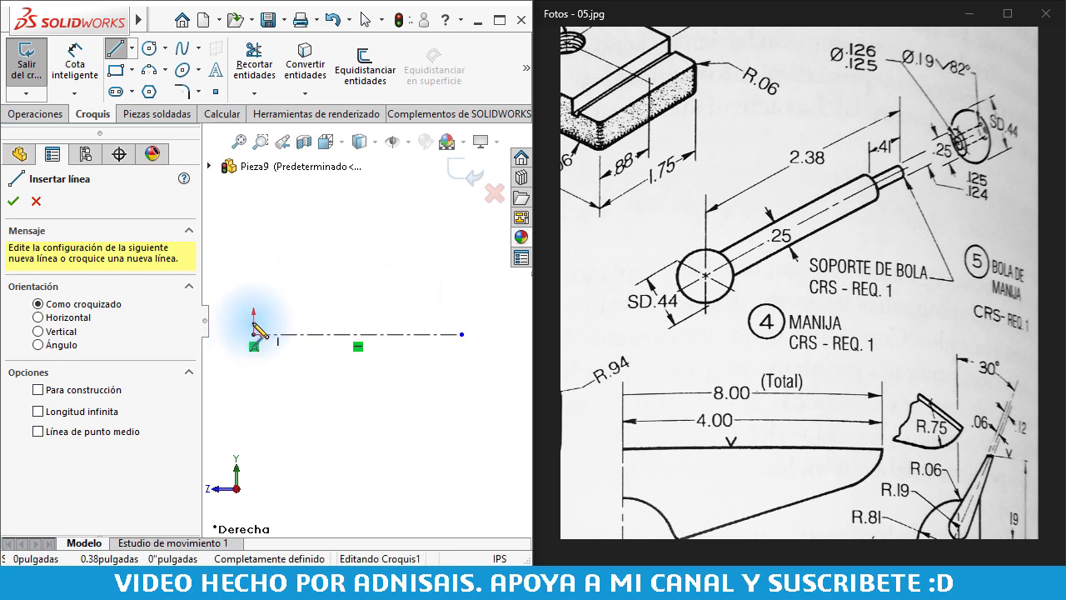
left_click(254, 334)
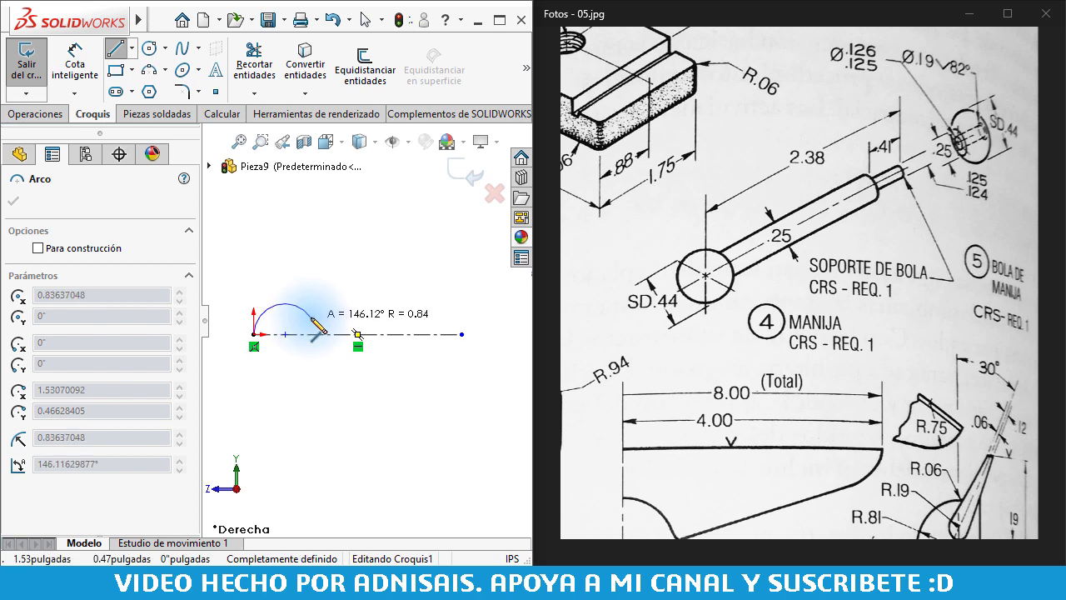
left_click(312, 318)
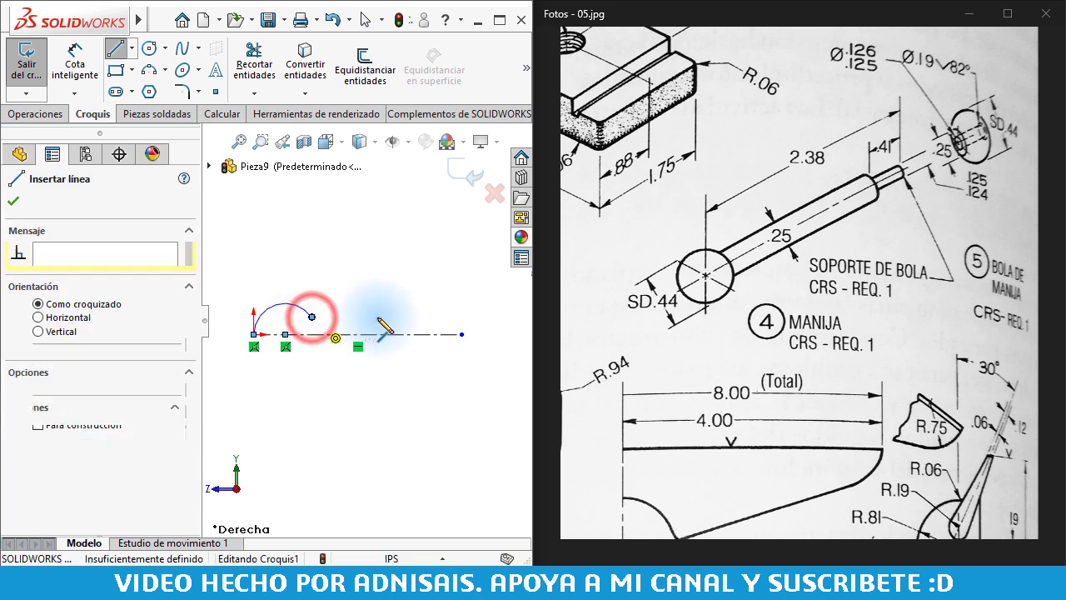
left_click(428, 317)
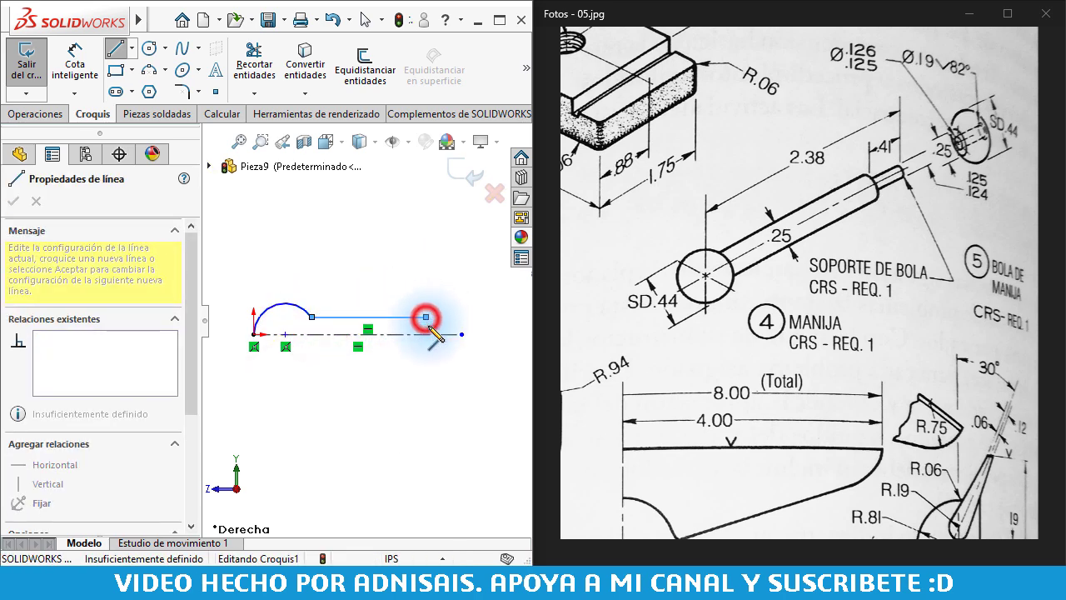
left_click(427, 325)
left_click(463, 324)
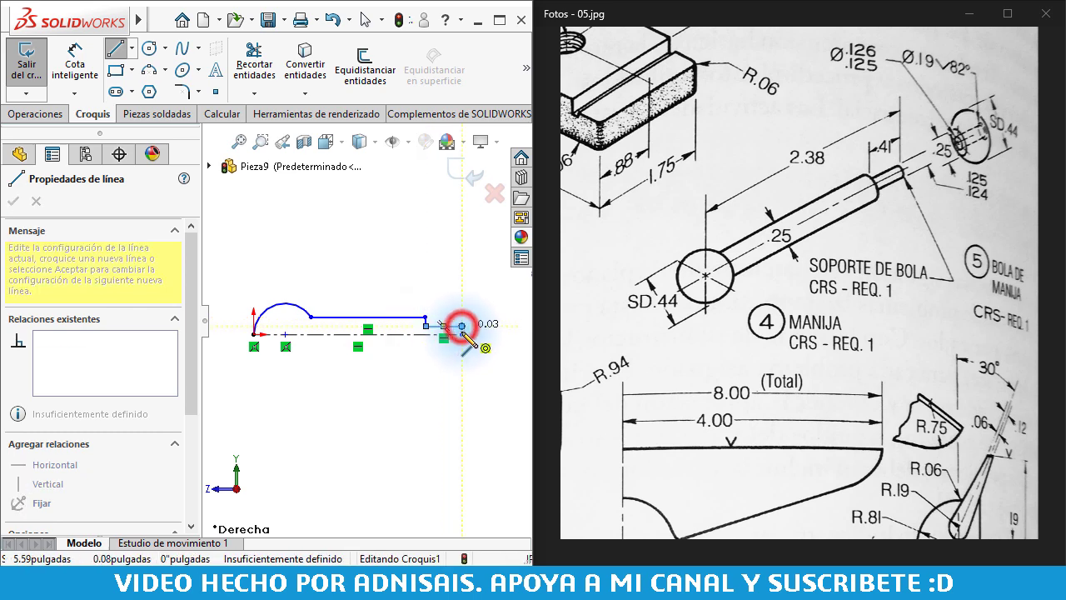
scroll(464, 334, "down", 2)
key("Escape")
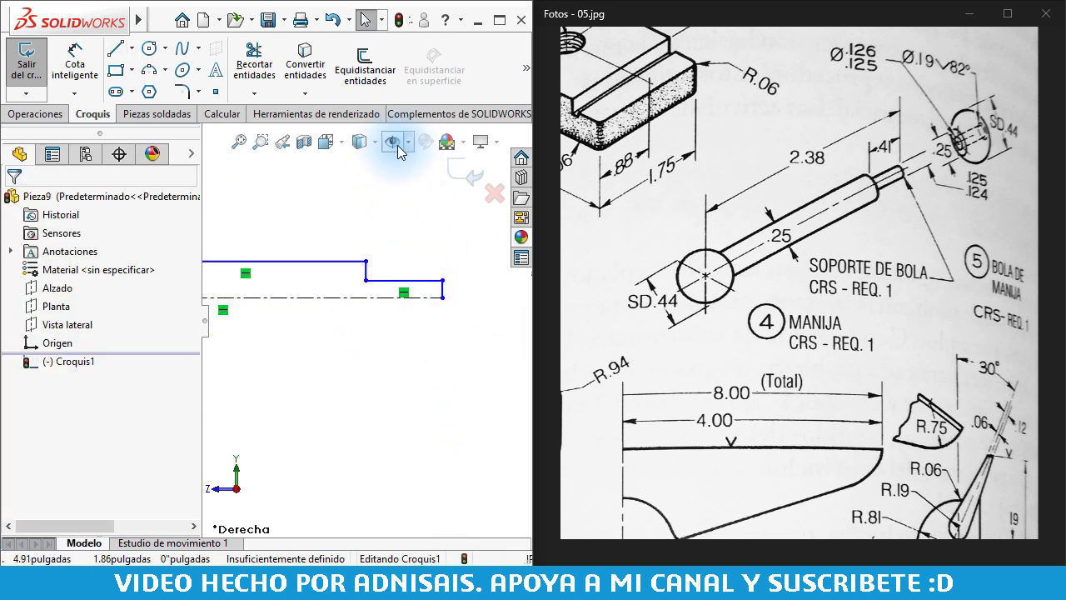
- Make the step line and the right-end line vertical, then fit the sketch in view
left_click(408, 146)
left_click(302, 209)
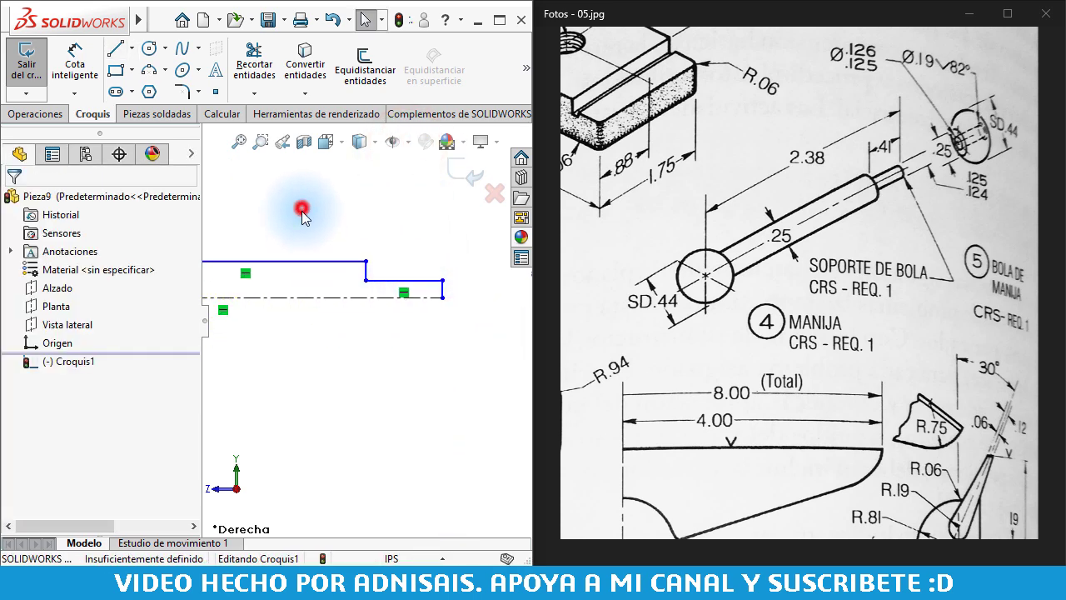
scroll(441, 308, "down", 2)
scroll(444, 312, "down", 1)
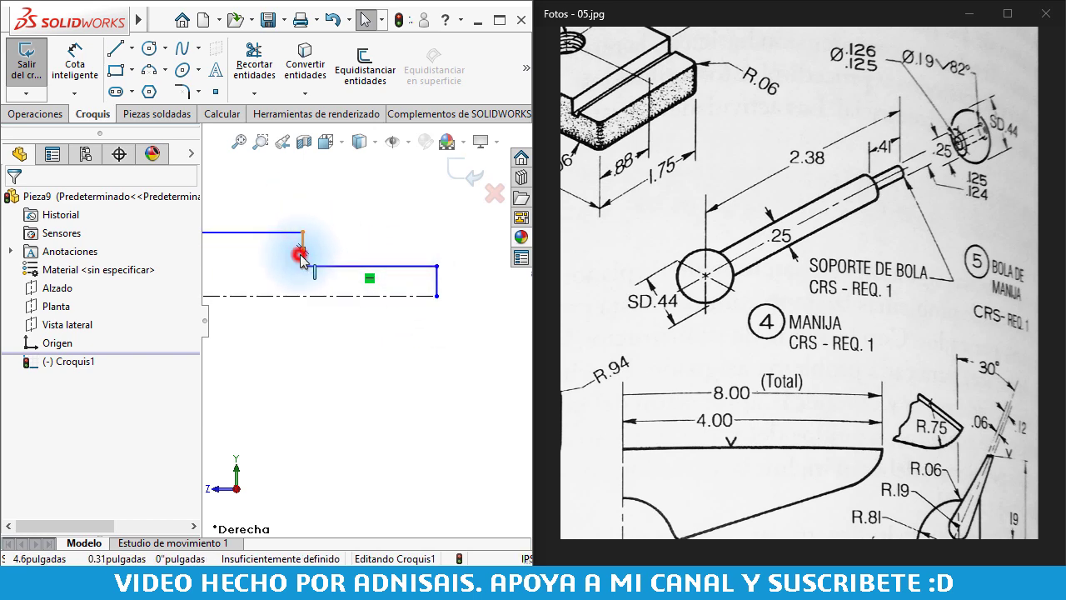
left_click(302, 260)
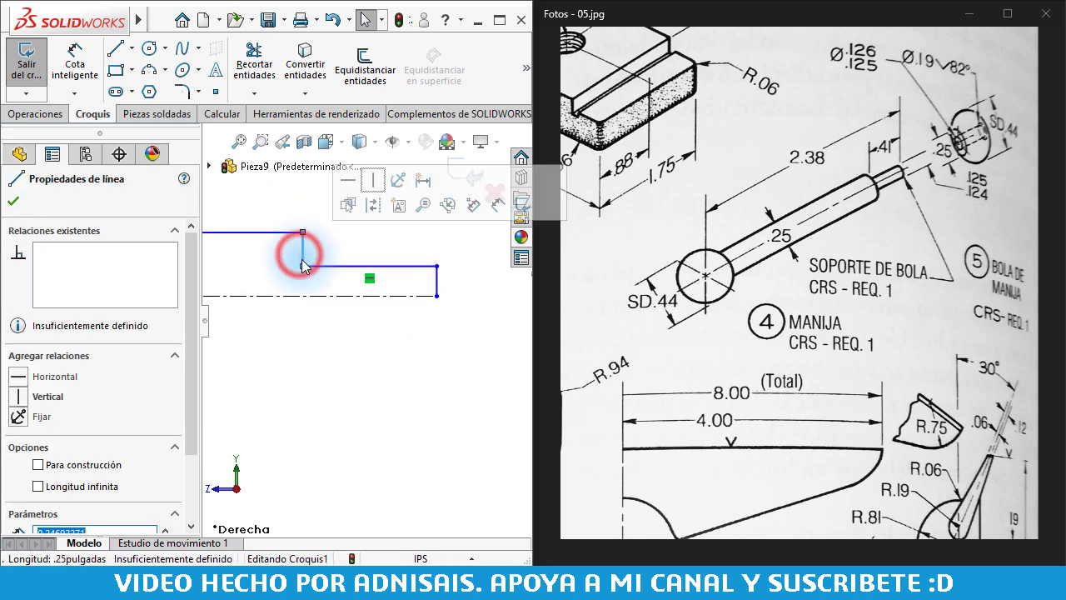
left_click(374, 180)
left_click(436, 287)
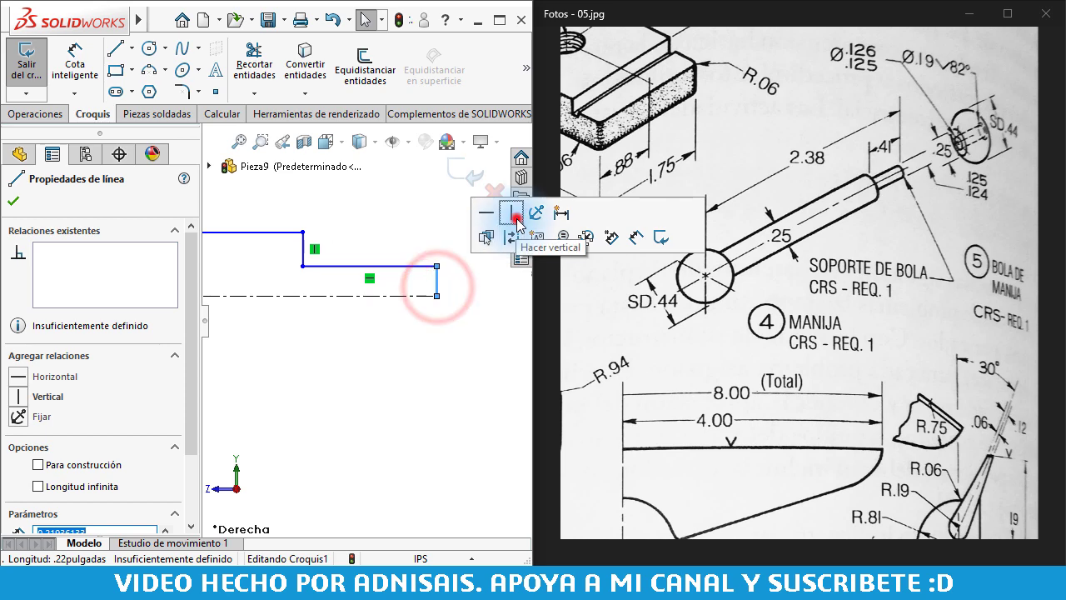
left_click(510, 215)
left_click(388, 345)
key("f")
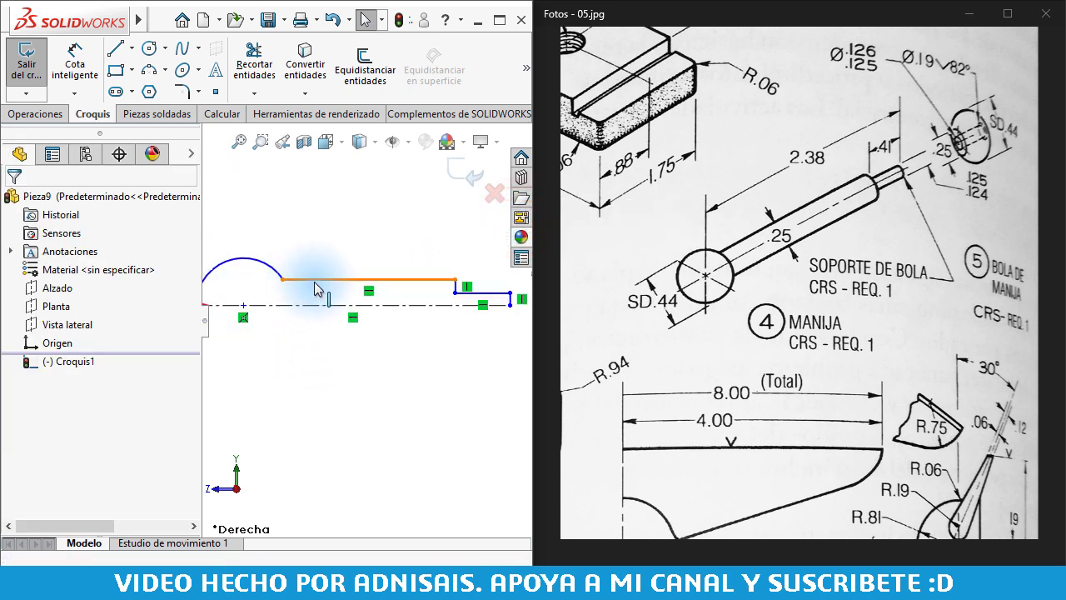
- Dimension the profile's overall length to 2.375"
right_click_drag(435, 393, 420, 250)
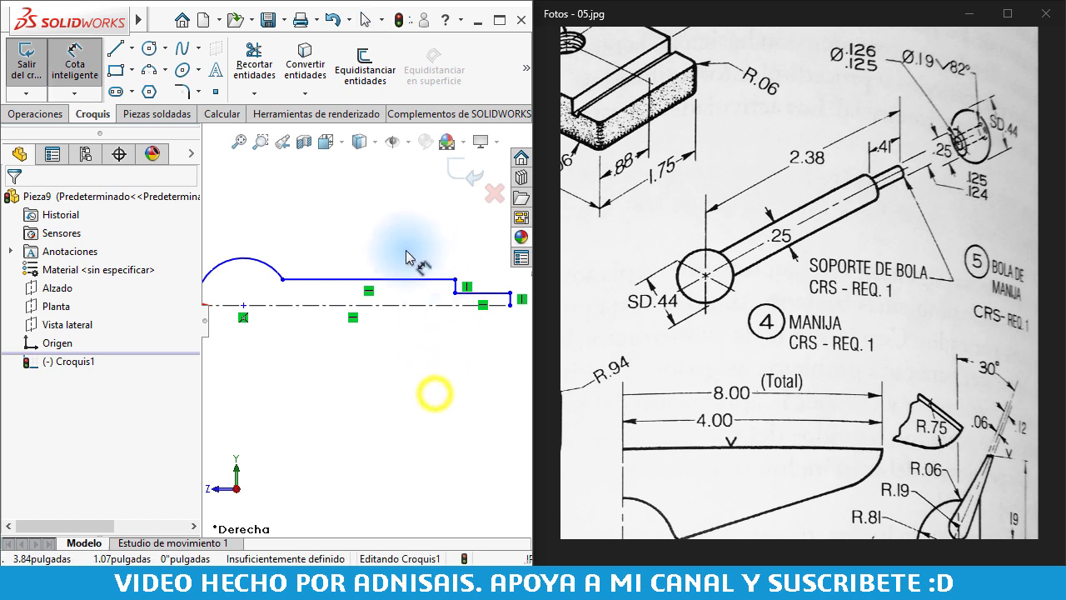
scroll(353, 304, "up", 1)
left_click(264, 307)
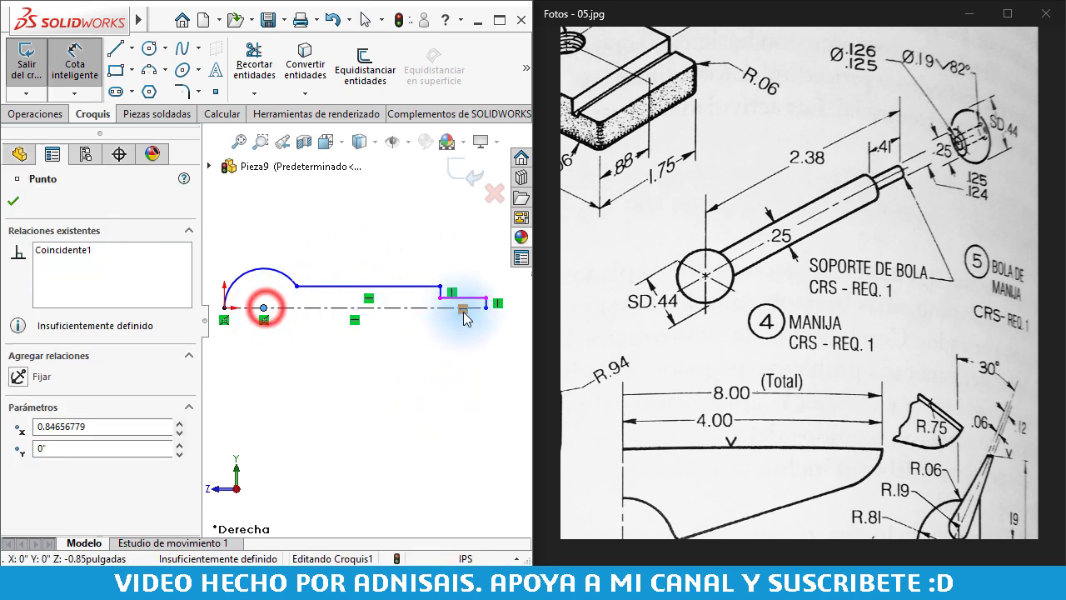
left_click(487, 307)
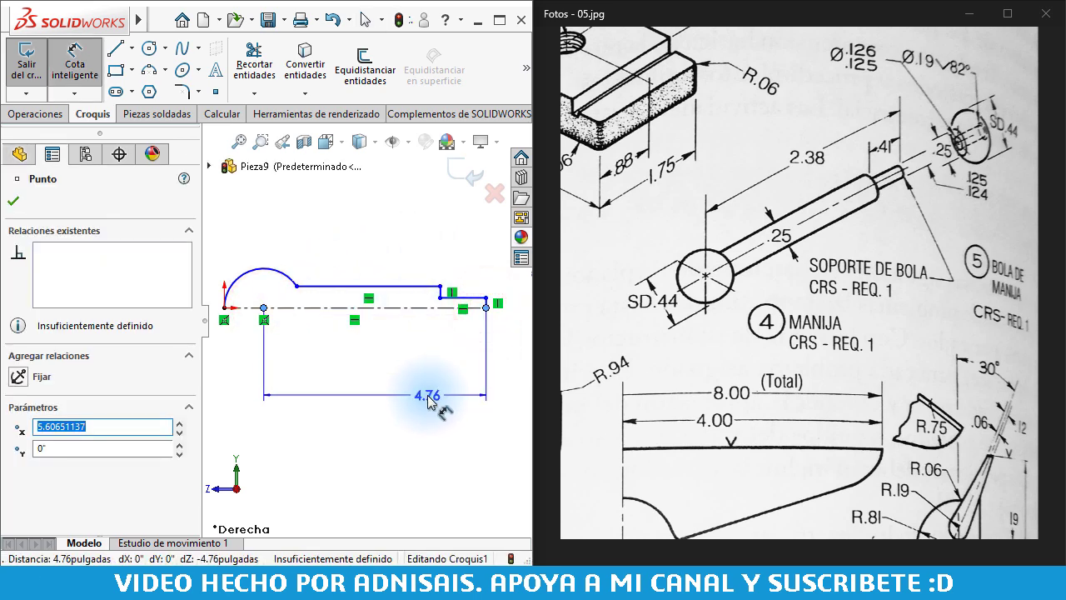
left_click(425, 397)
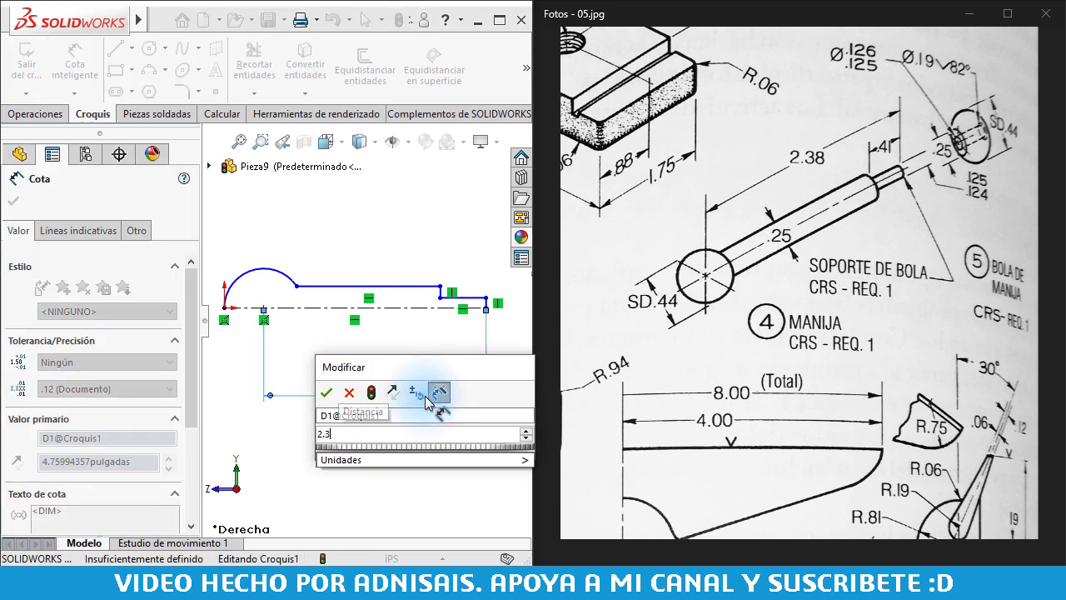
type("2.375")
key("Return")
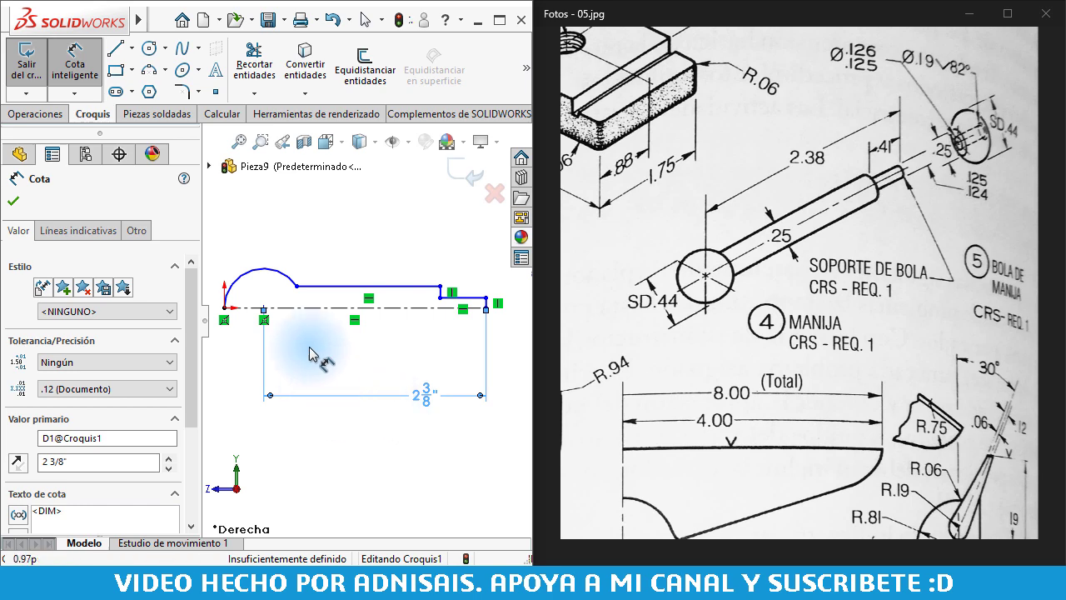
- Dimension the top line to a 1/4" diameter about the centerline
left_click(328, 288)
left_click(327, 307)
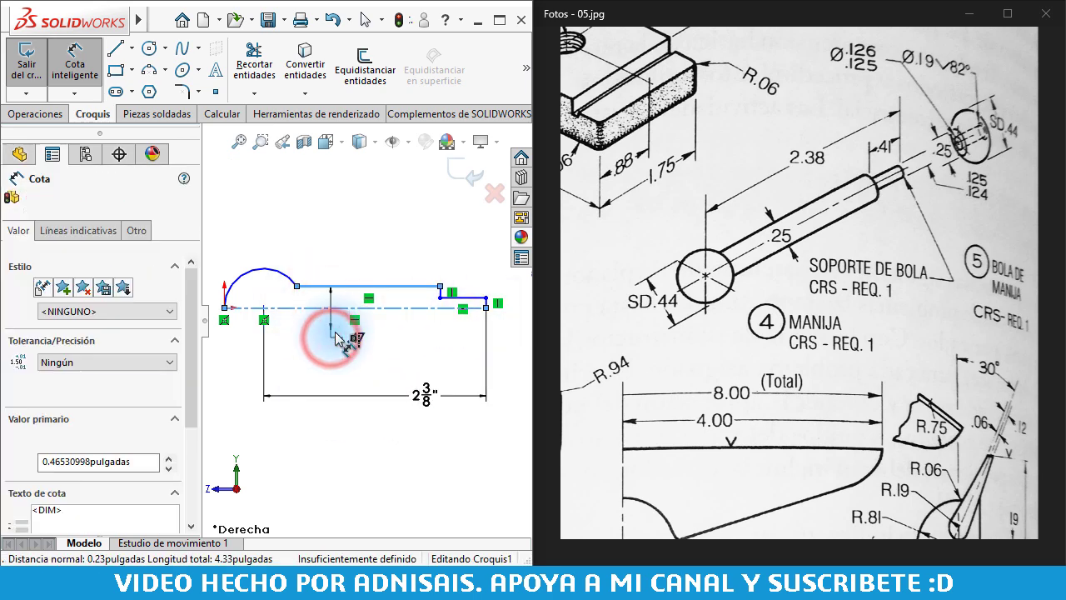
left_click(336, 337)
type("1/4")
key("Return")
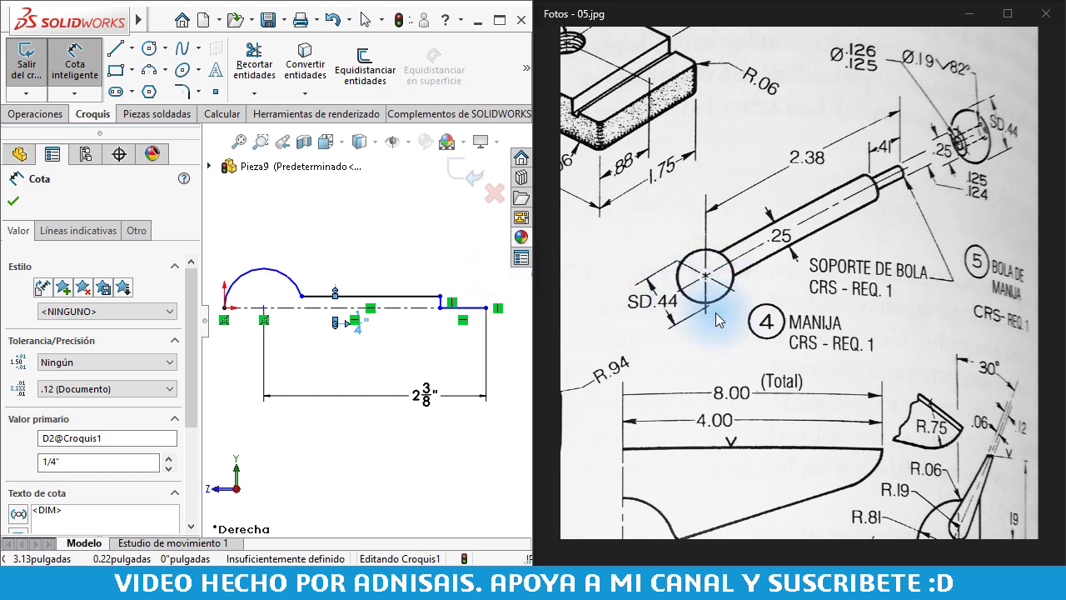
scroll(809, 309, "down", 2)
scroll(809, 316, "down", 1)
scroll(727, 503, "down", 2)
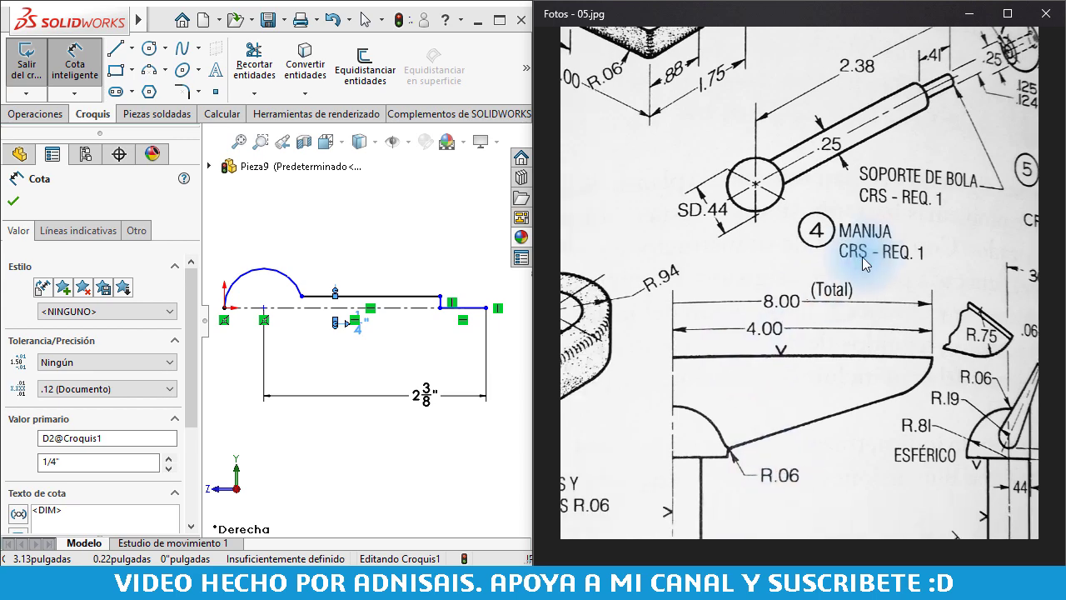
scroll(673, 305, "left", 5)
scroll(877, 323, "left", 3)
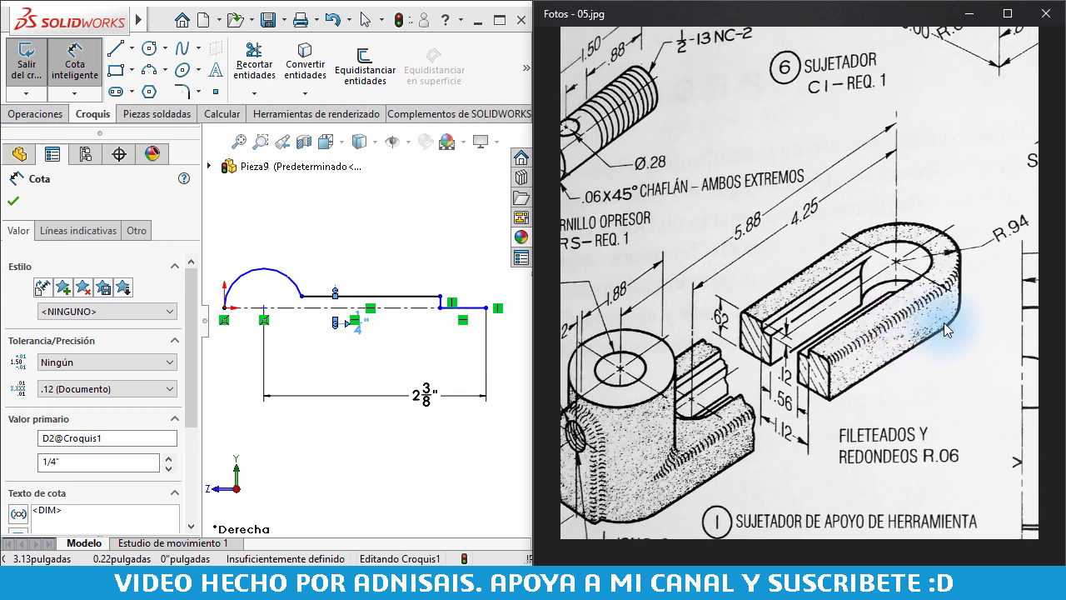
scroll(1019, 274, "right", 3)
scroll(933, 209, "down", 2)
scroll(940, 191, "right", 8)
scroll(738, 219, "up", 3)
scroll(738, 219, "left", 5)
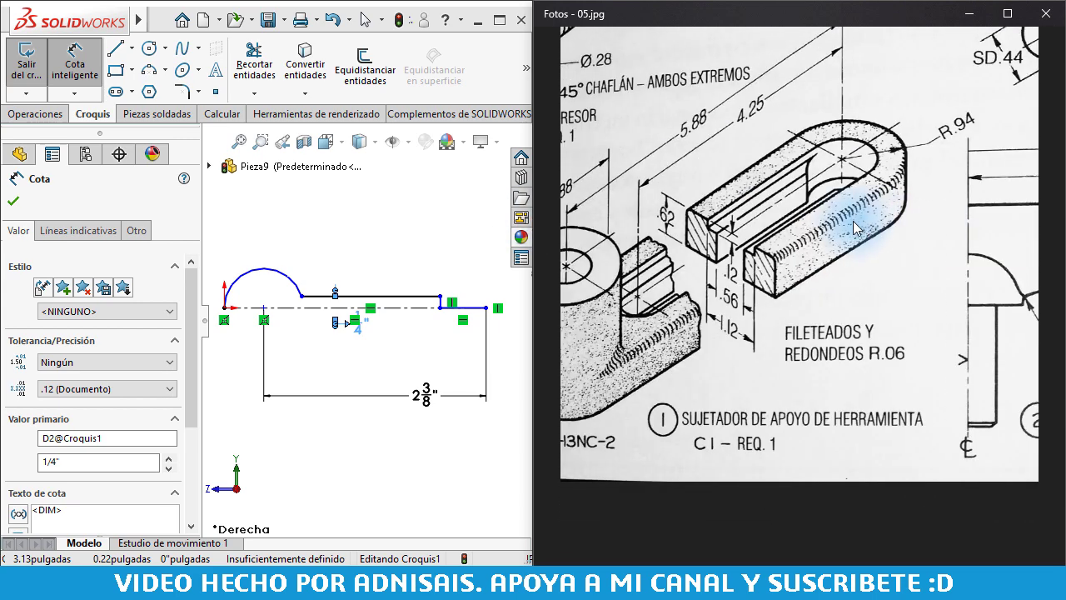
scroll(875, 291, "left", 3)
scroll(980, 352, "up", 2)
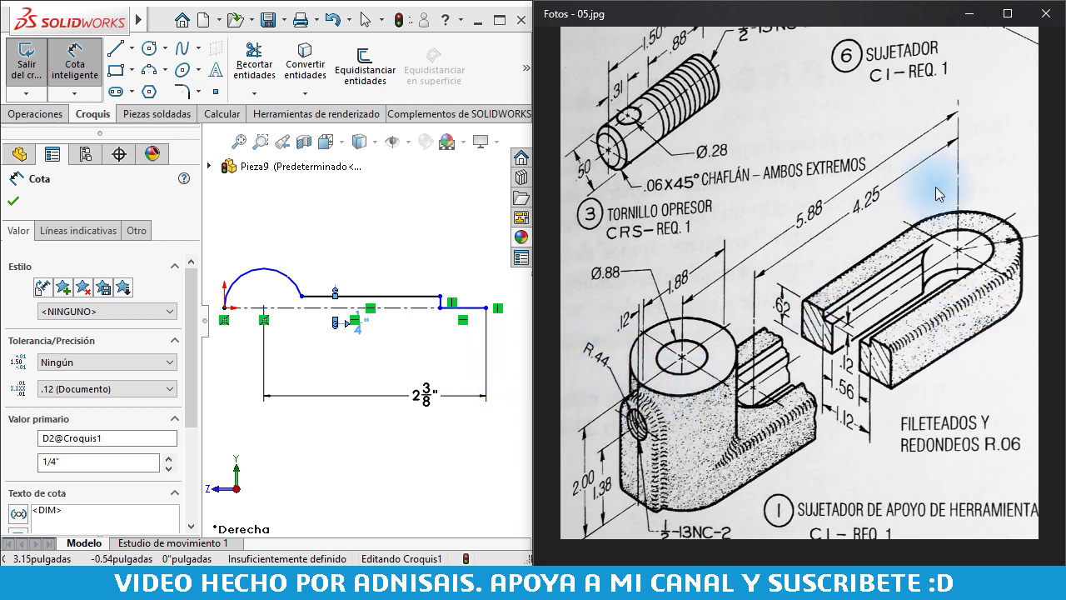
scroll(774, 341, "up", 2)
scroll(897, 277, "right", 3)
scroll(897, 278, "up", 3)
scroll(936, 326, "right", 3)
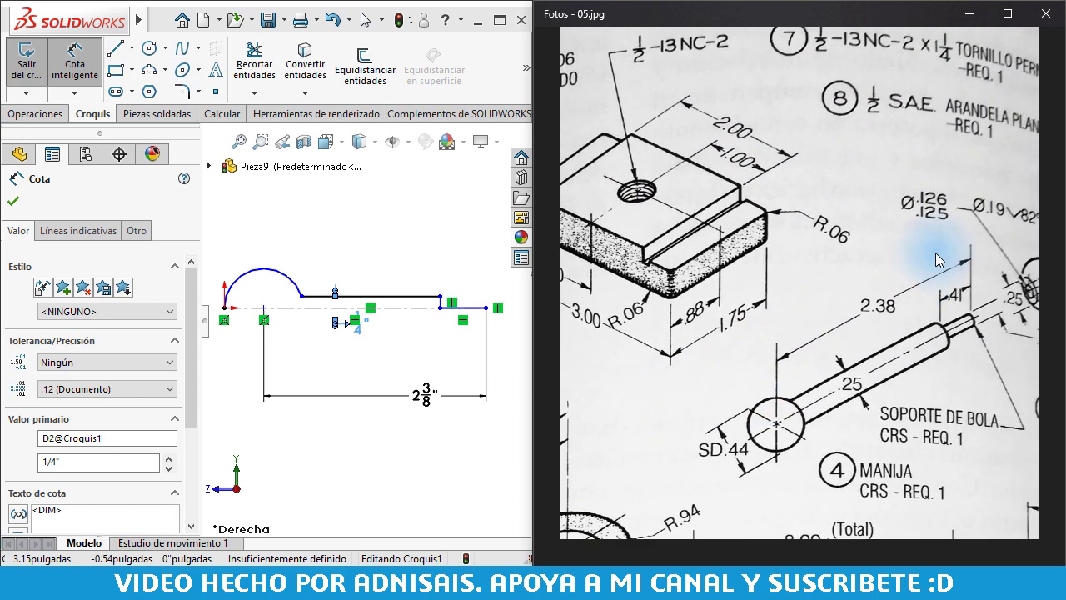
scroll(980, 305, "down", 2)
scroll(980, 305, "left", 3)
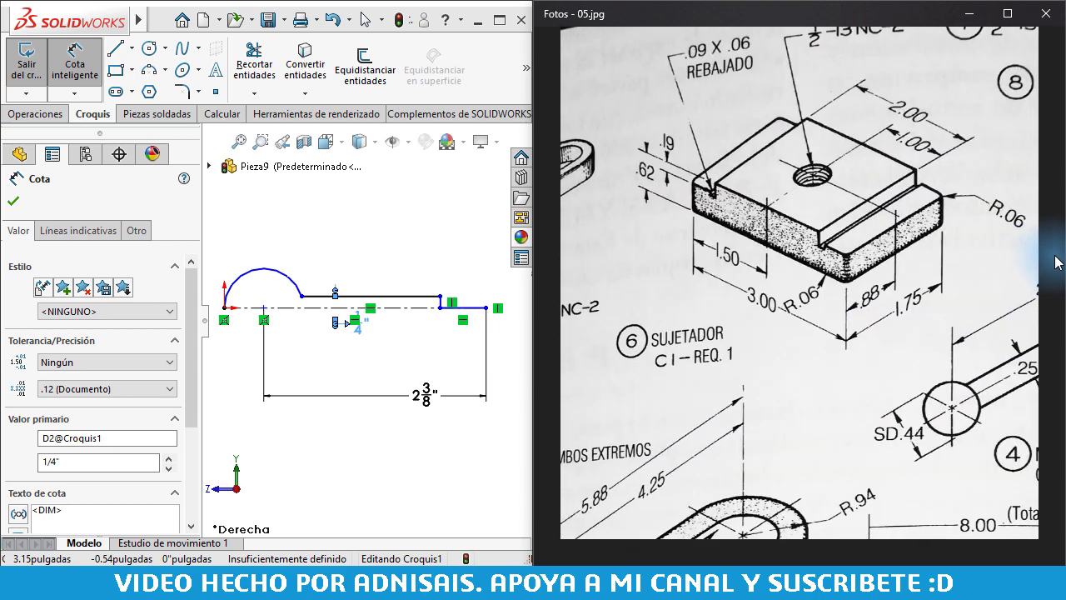
scroll(981, 250, "down", 2)
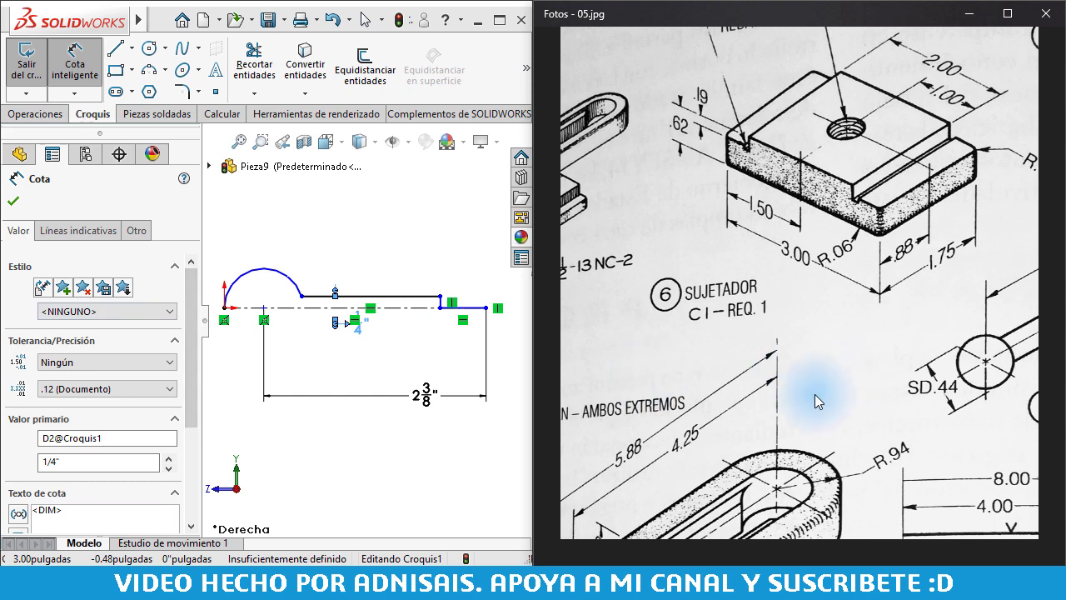
left_click(558, 562)
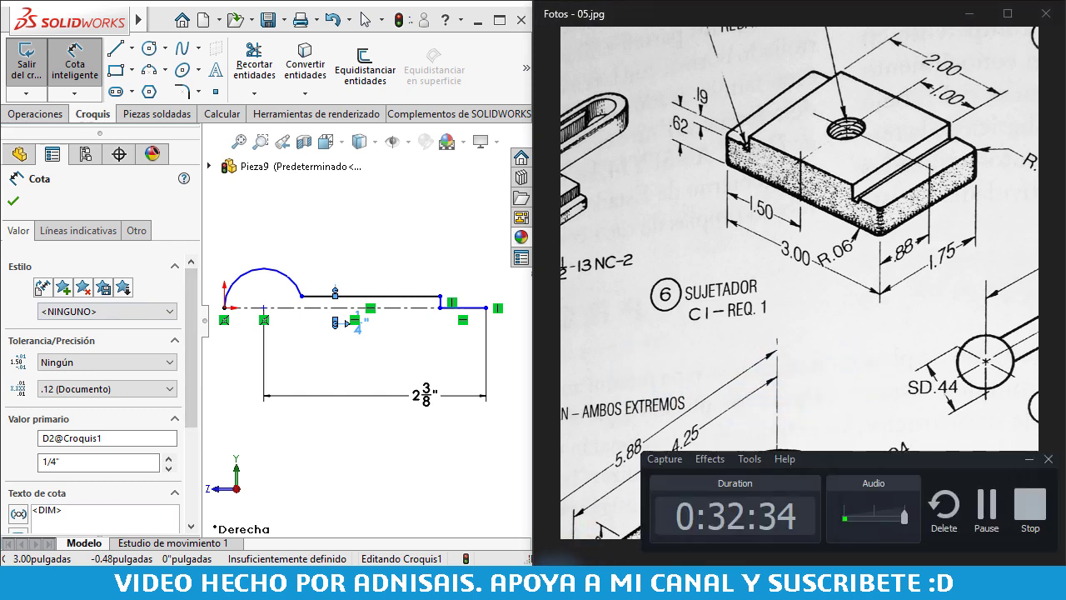
- Dimension the ball-end arc against the centerline as a 7/16" diameter
left_click(986, 518)
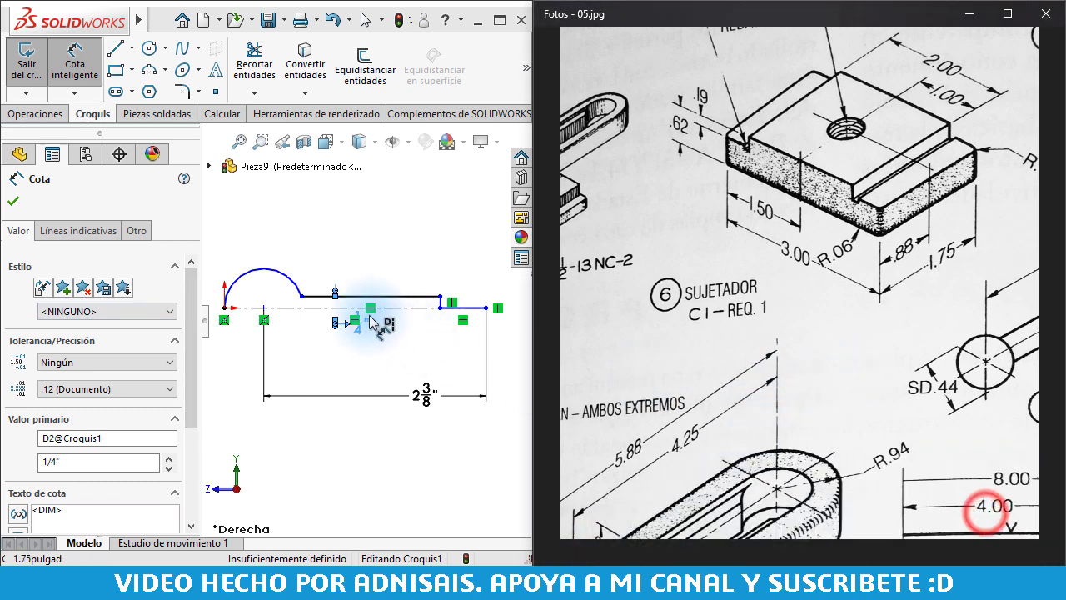
left_click(282, 269)
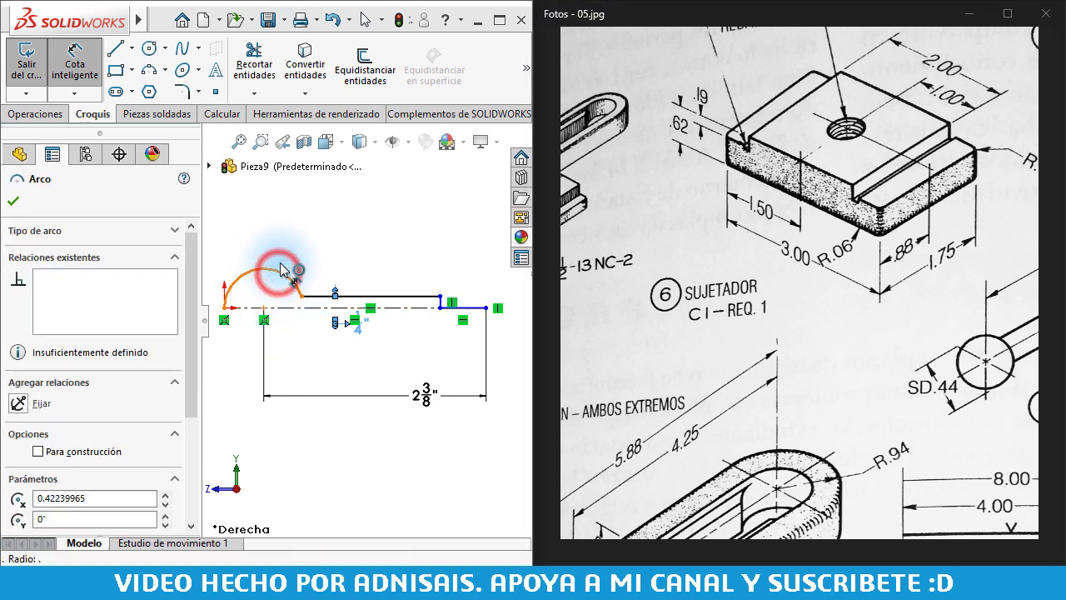
key("Escape")
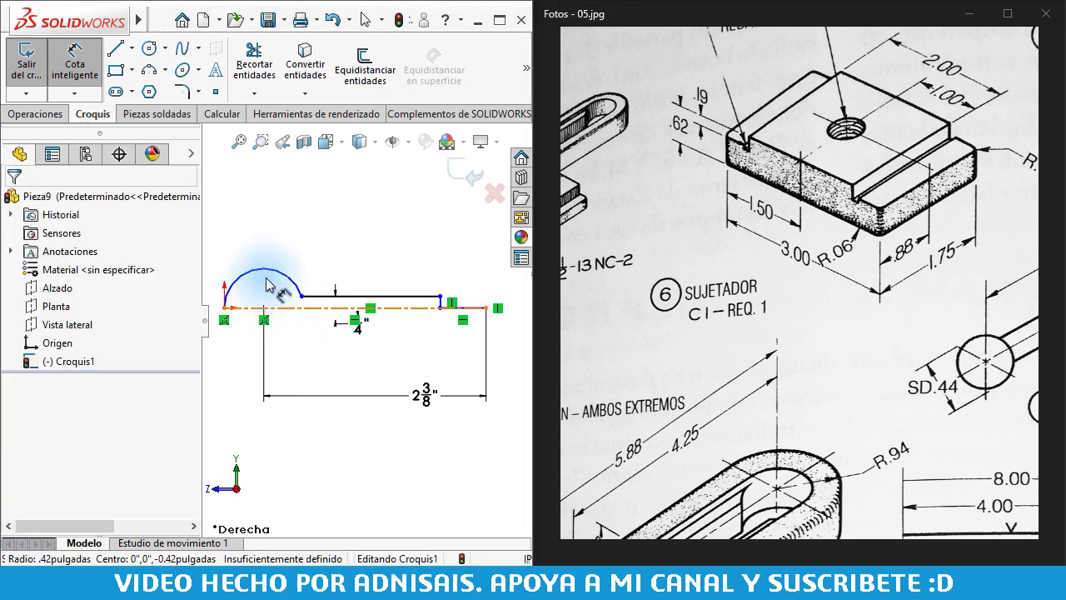
scroll(317, 312, "down", 1)
scroll(345, 308, "down", 1)
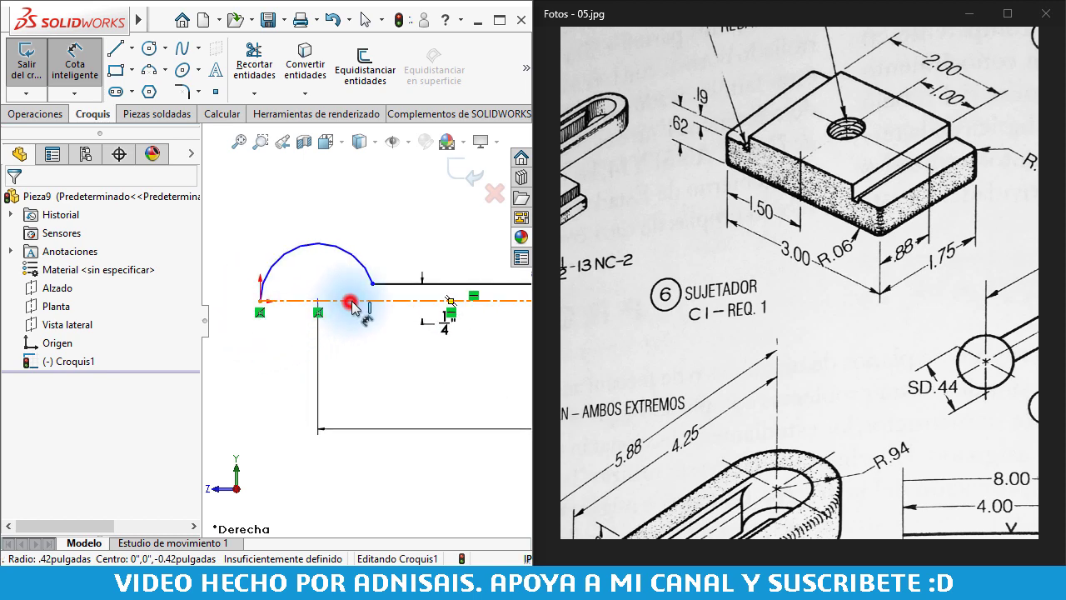
left_click(351, 301)
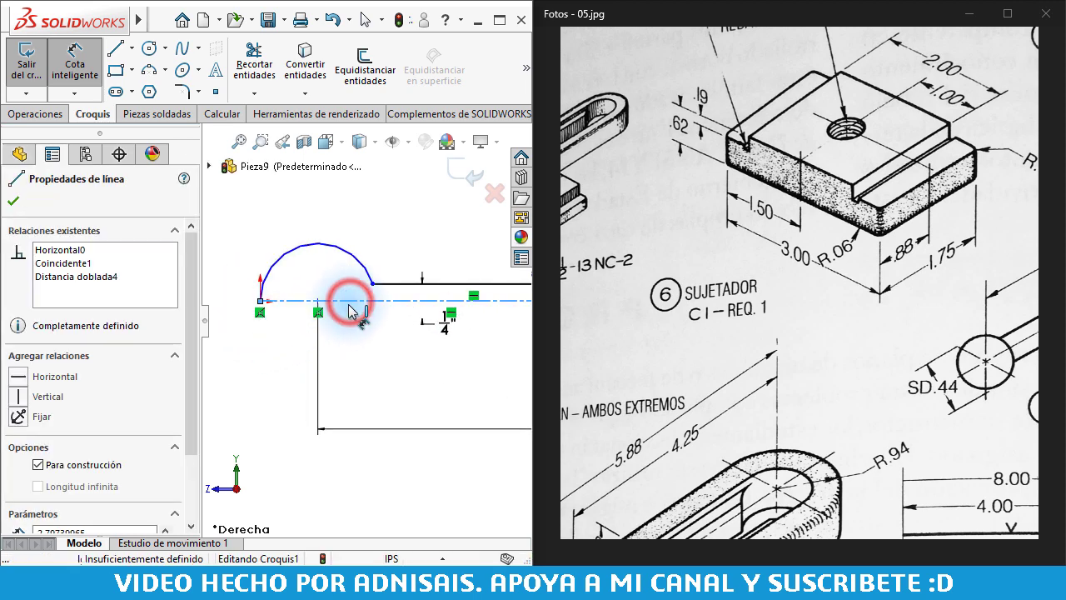
left_click(336, 248, "ctrl")
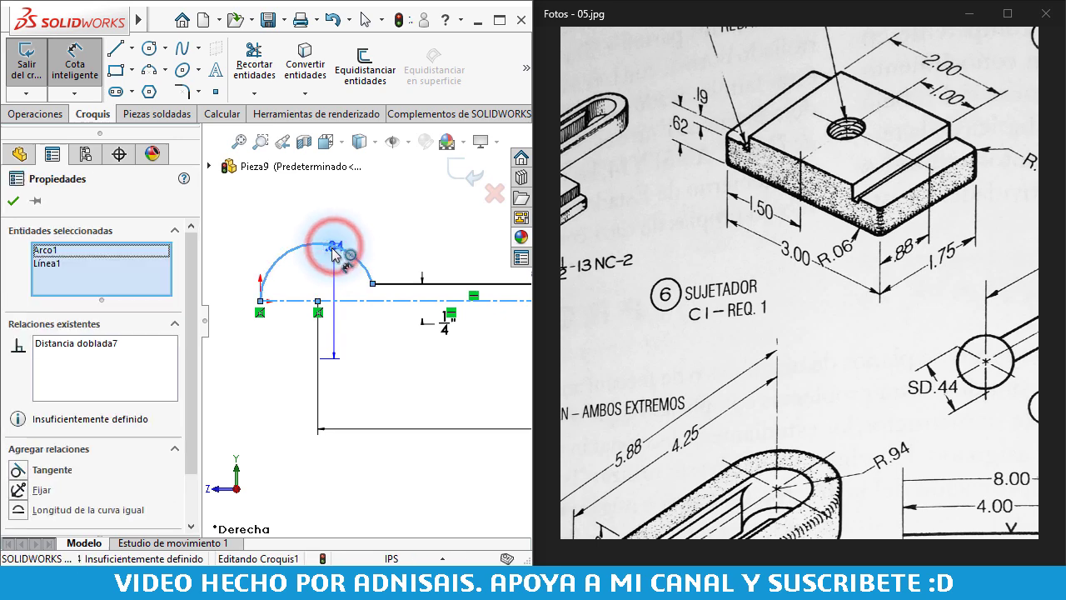
scroll(333, 259, "up", 2)
scroll(295, 332, "down", 2)
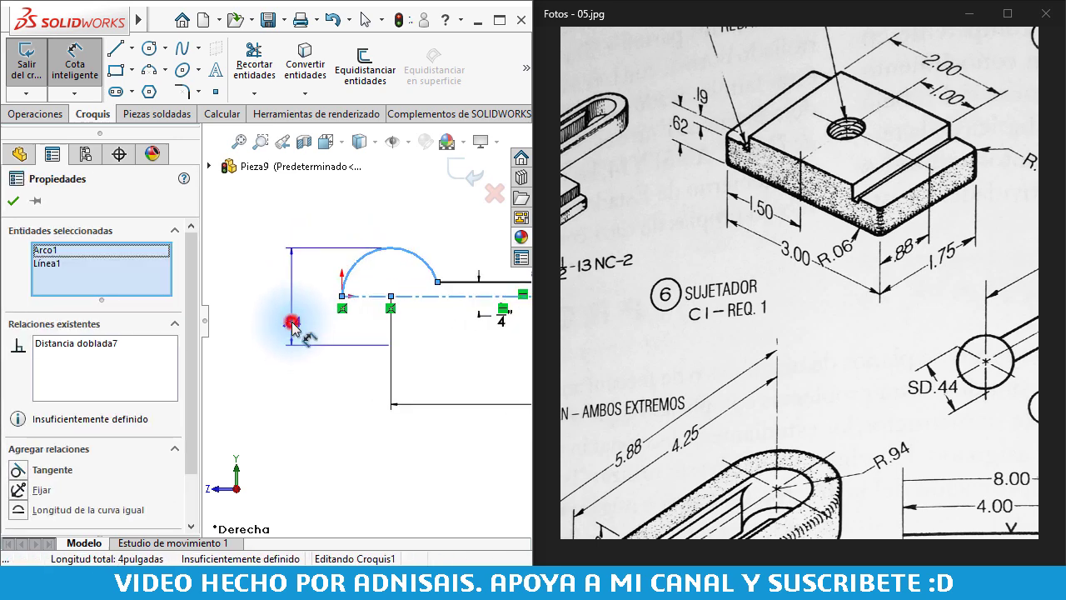
left_click(291, 325)
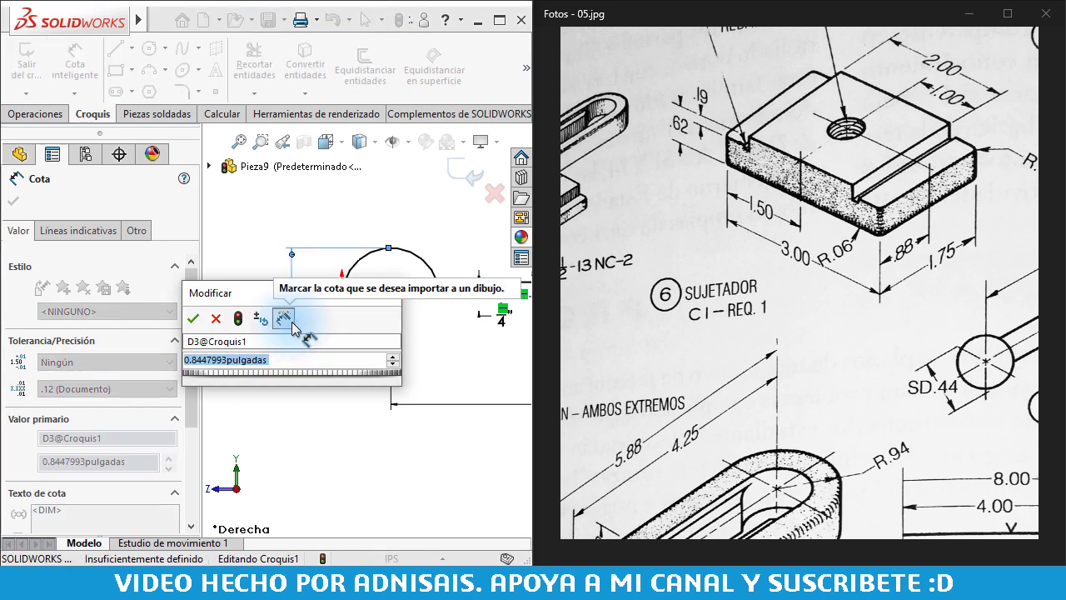
type("7/16")
key("Return")
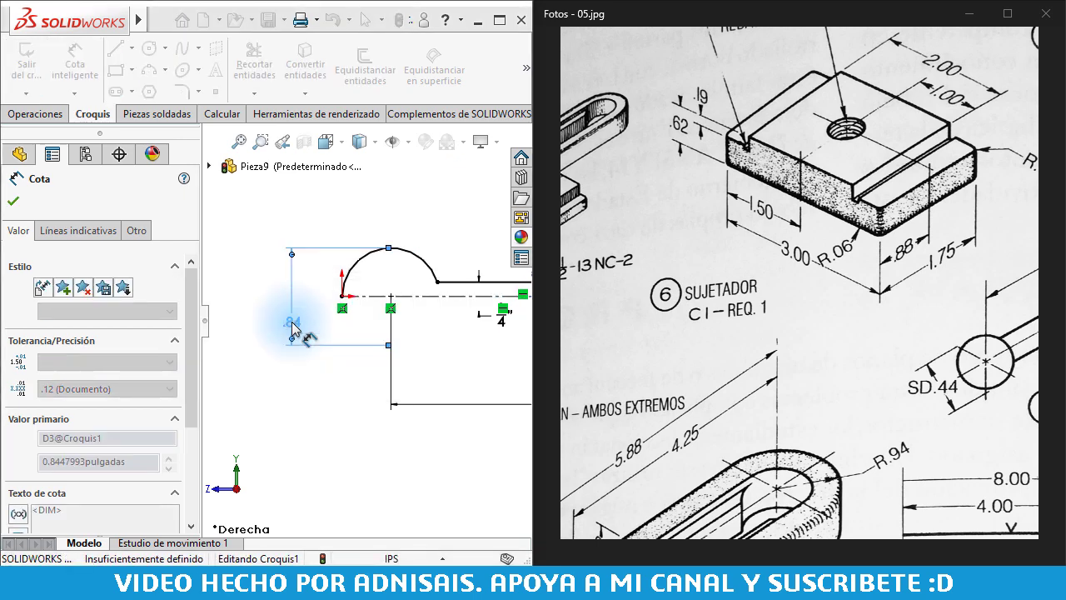
scroll(466, 309, "up", 3)
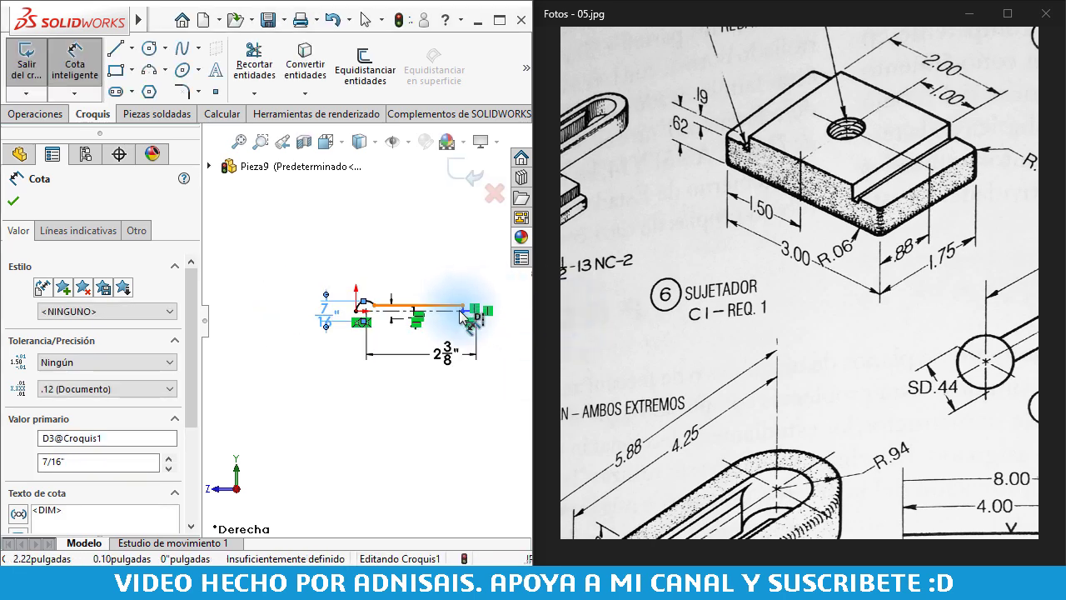
scroll(450, 308, "down", 4)
- Bring the ball-support reference drawing into view and select the short right-hand line
left_click_drag(882, 381, 754, 364)
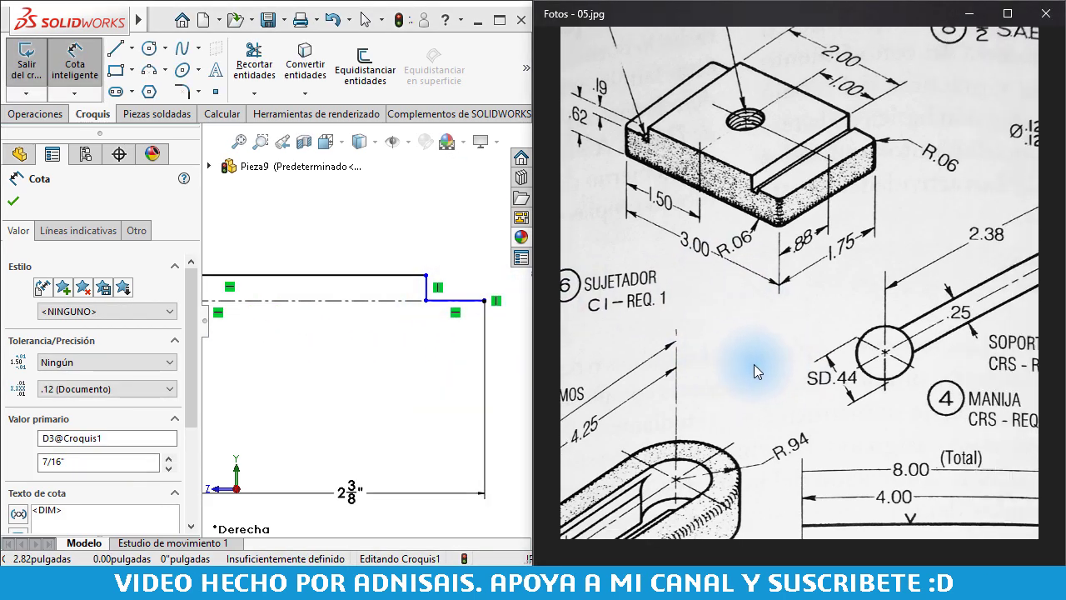
left_click_drag(884, 320, 850, 317)
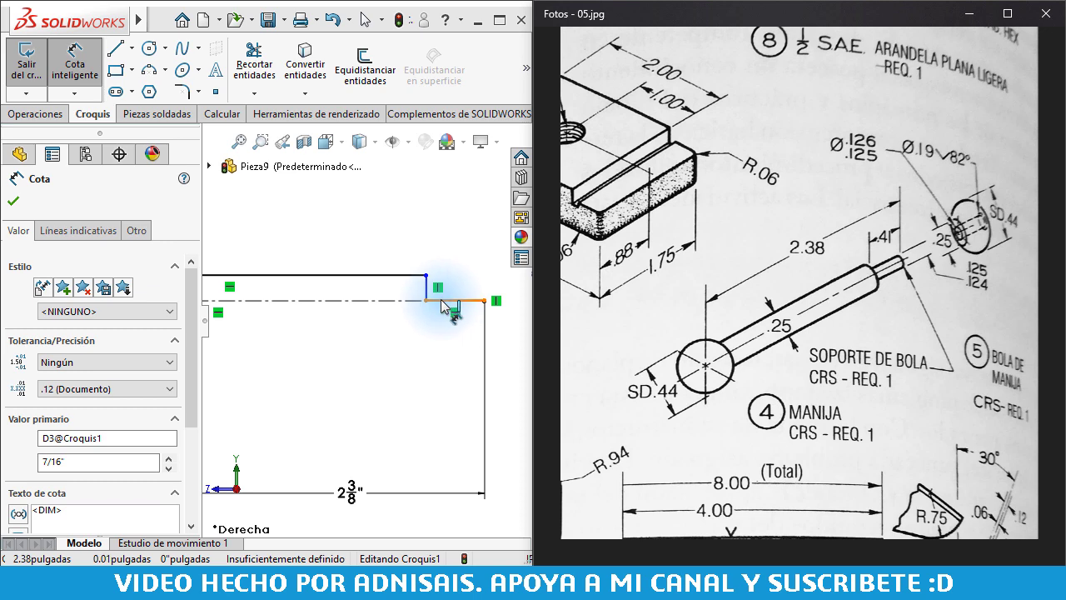
left_click(442, 300)
- Give the short right-hand end line a length dimension of 13/32"
left_click(450, 242)
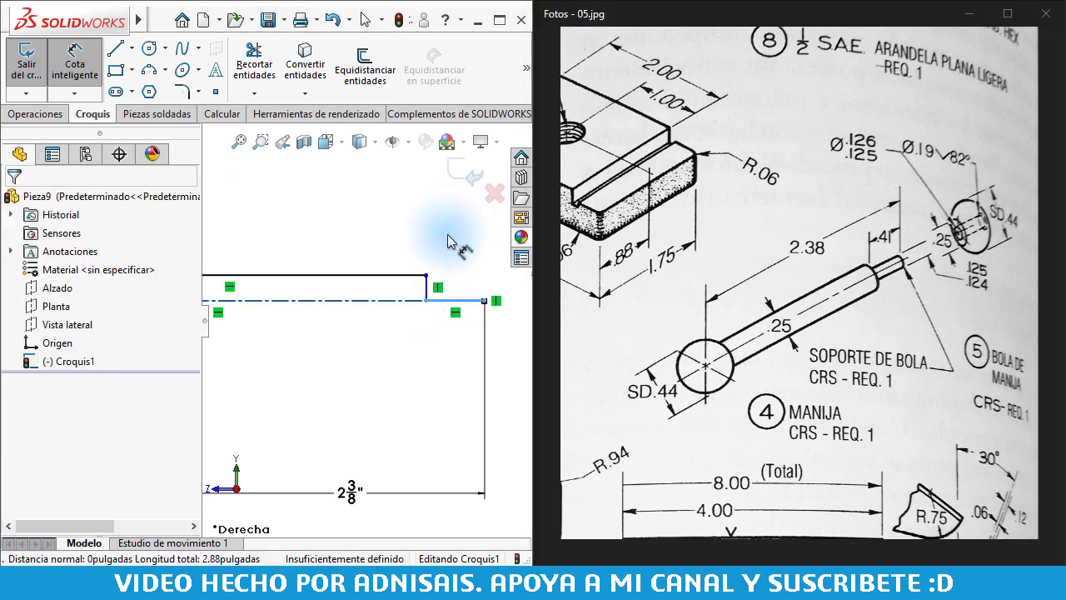
left_click(454, 299)
left_click(455, 212)
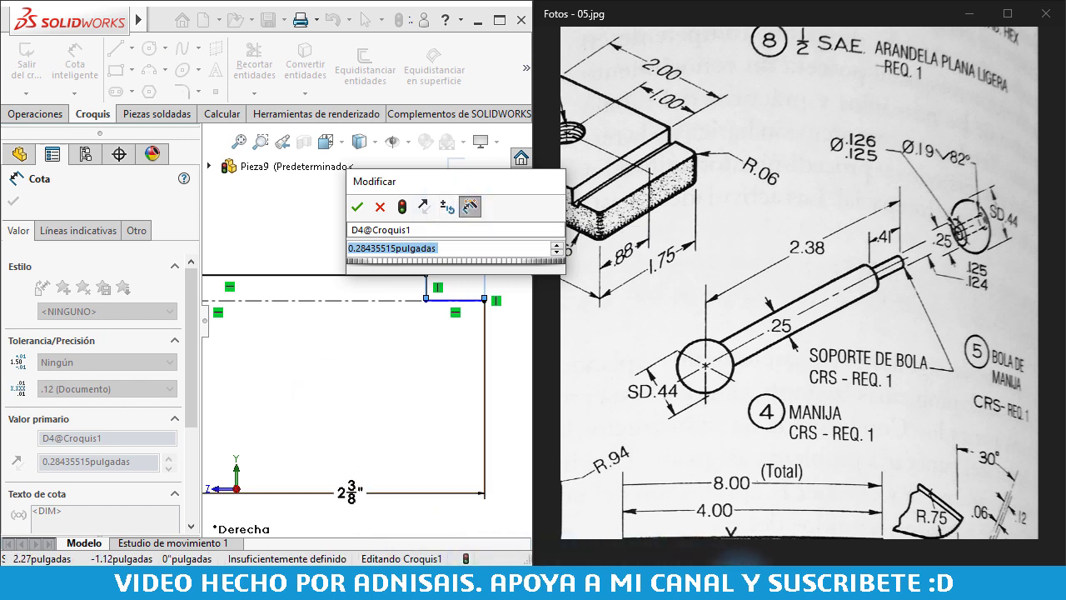
left_click(593, 553)
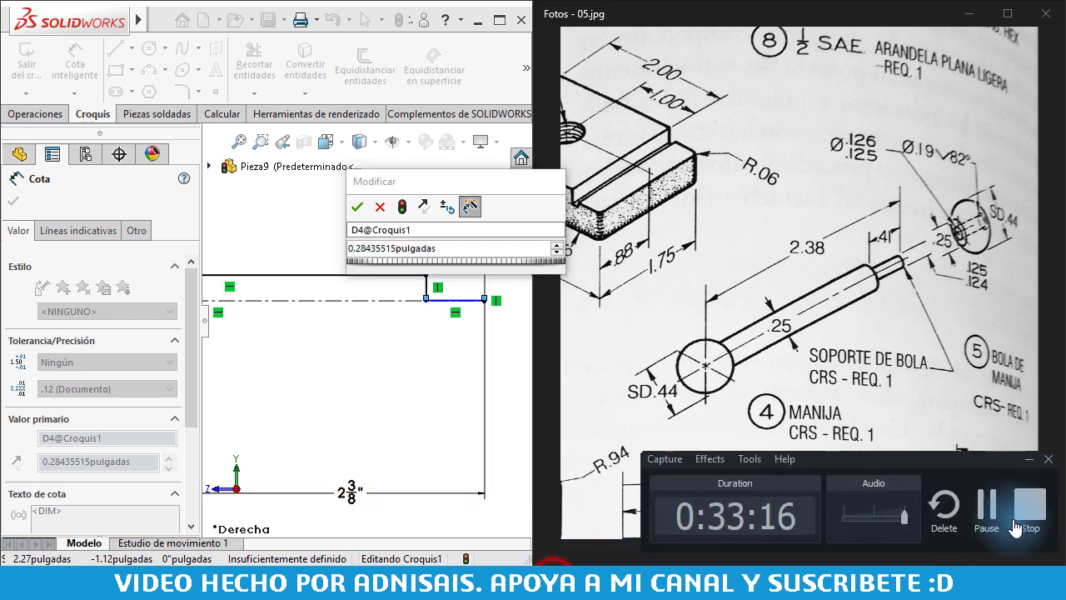
left_click(988, 508)
left_click(464, 255)
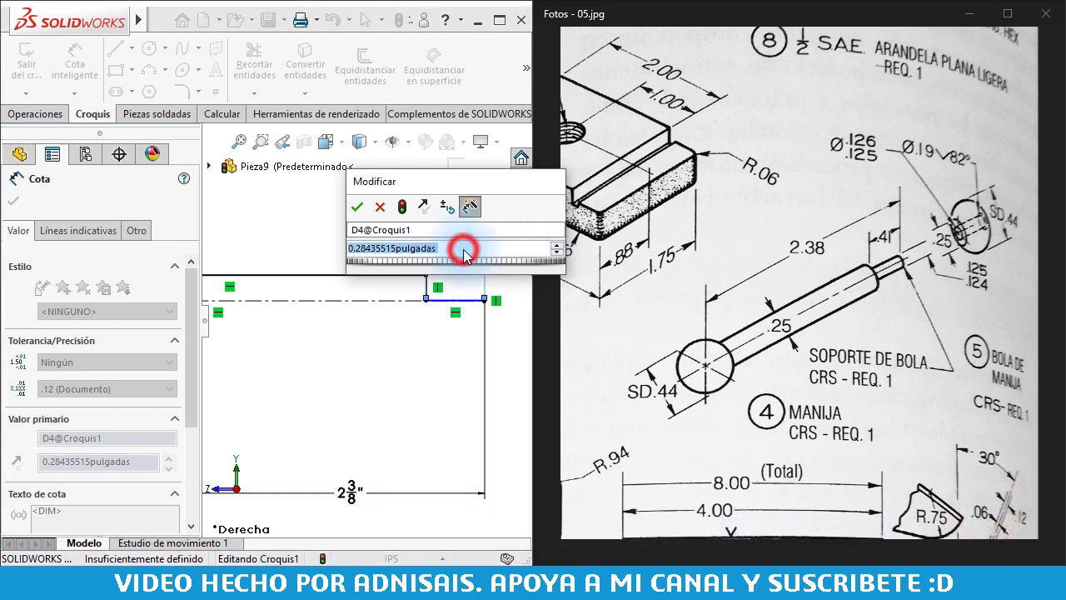
type("13")
type("/")
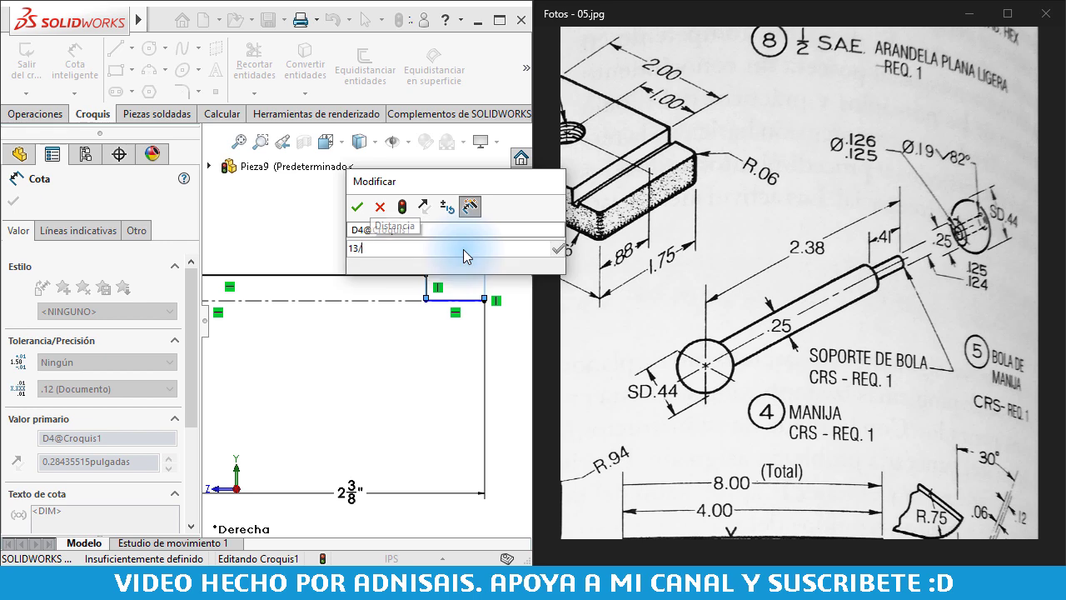
type("32")
key("Return")
key("Escape")
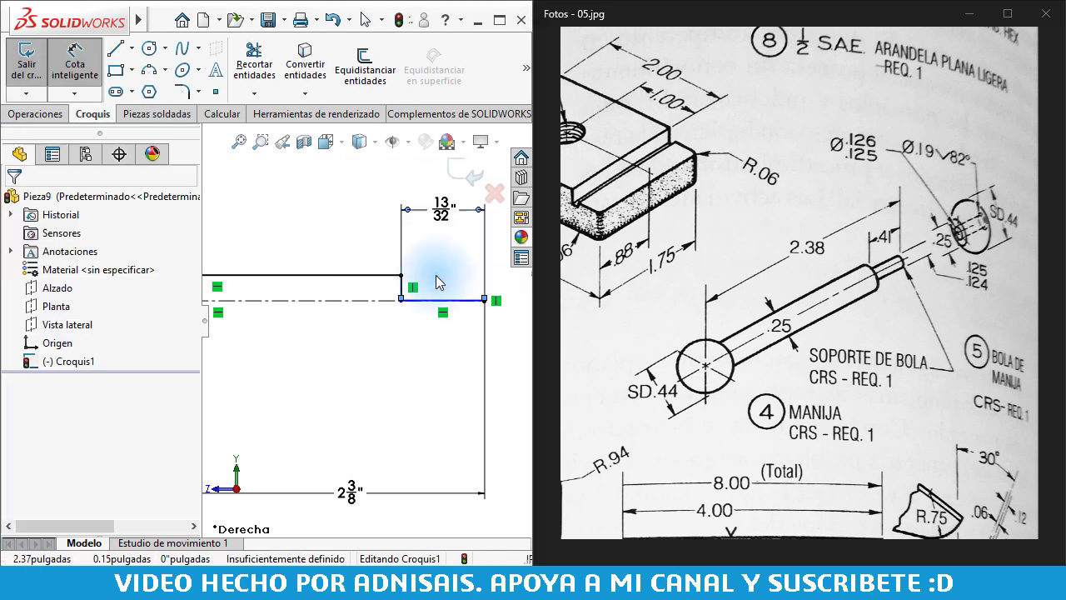
key("Escape")
- Dimension the short end line 1/8" from the centerline, fully defining the sketch
left_click_drag(436, 299, 441, 289)
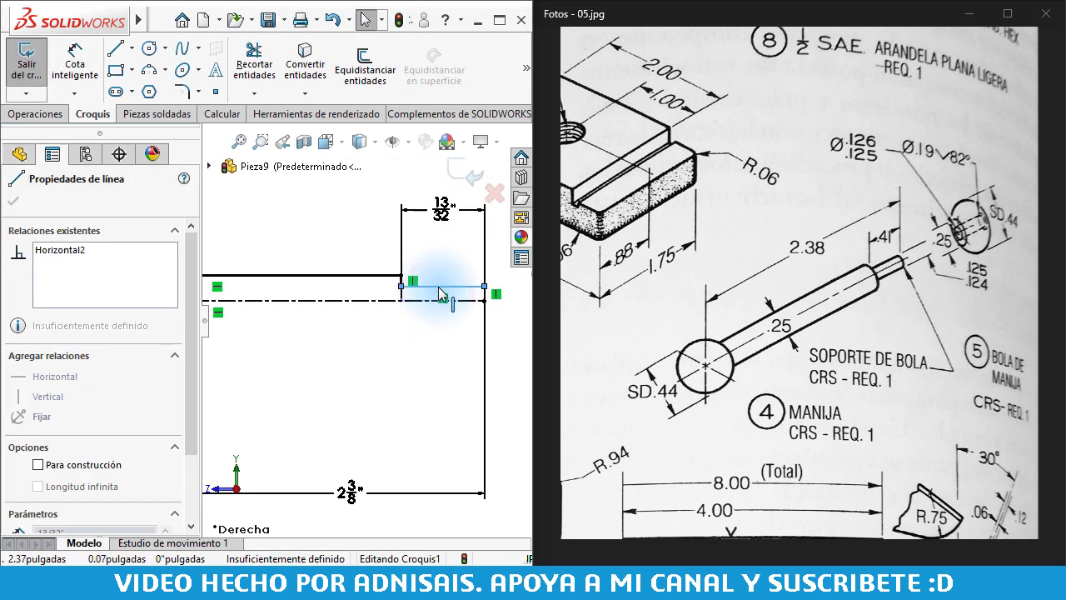
left_click(408, 343)
right_click_drag(412, 350, 424, 294)
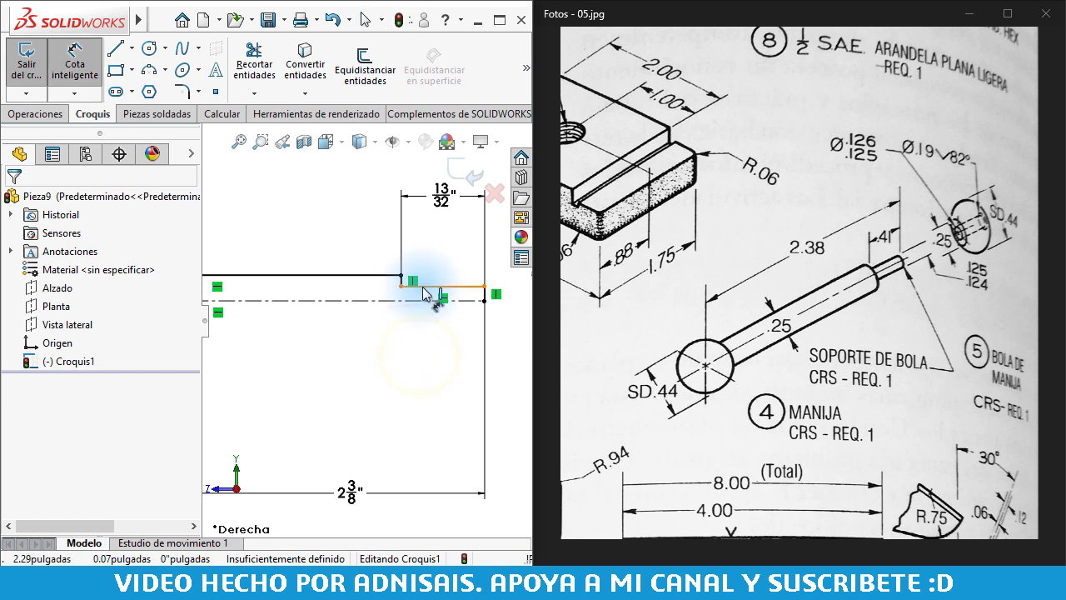
left_click(424, 287)
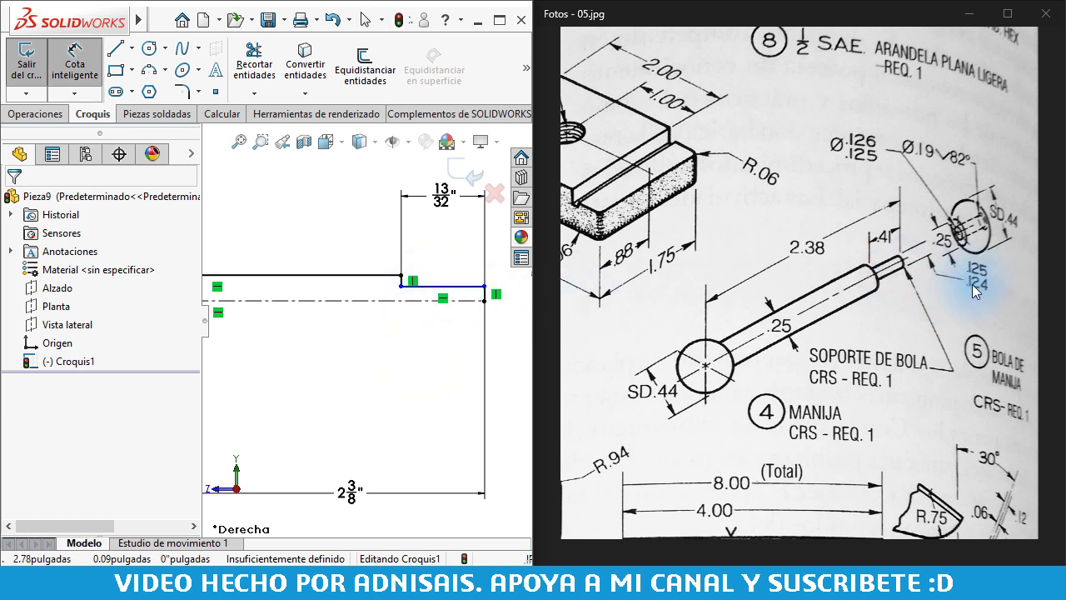
left_click(452, 288)
left_click(464, 300)
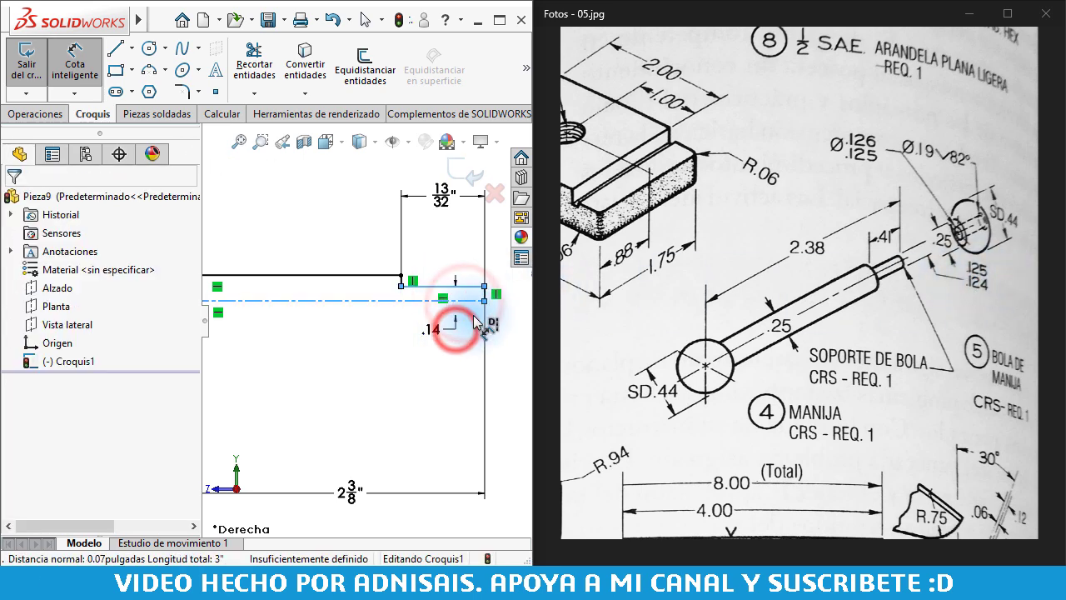
left_click(476, 323)
type("1/8")
key("Return")
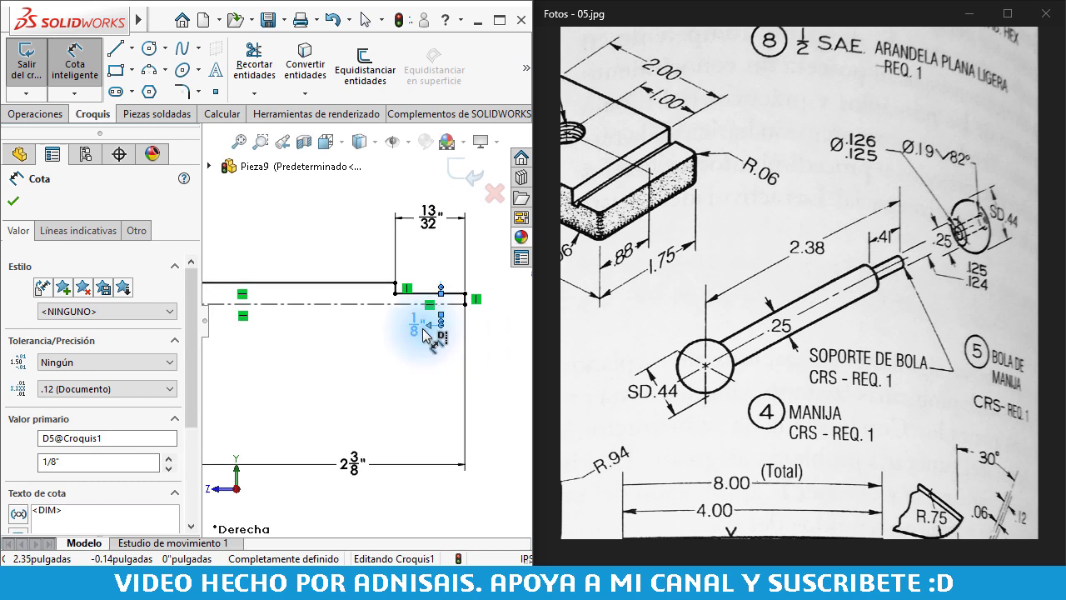
- Start a Revolve Boss/Base on the handle profile
scroll(358, 325, "up", 3)
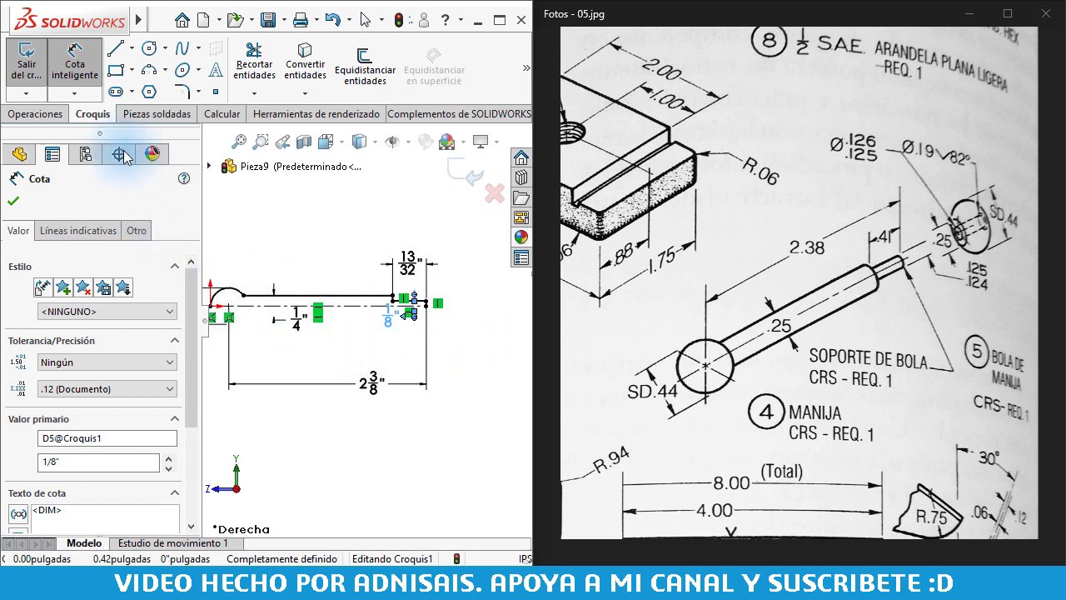
left_click(35, 114)
left_click(103, 81)
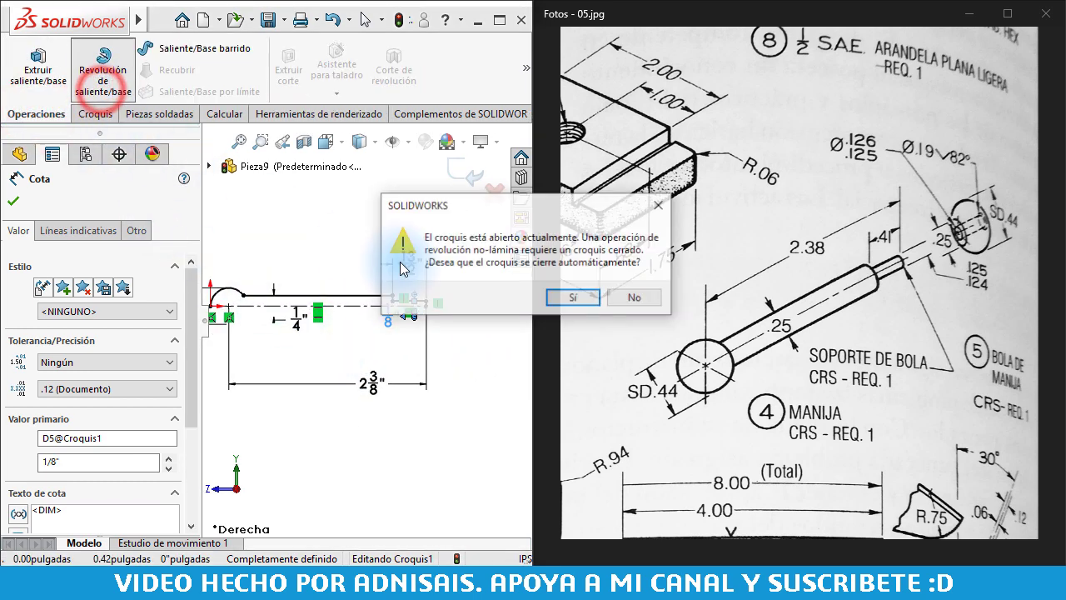
- Let the sketch close and accept the revolve, creating Revolución1, then orbit to inspect the handle
left_click(573, 297)
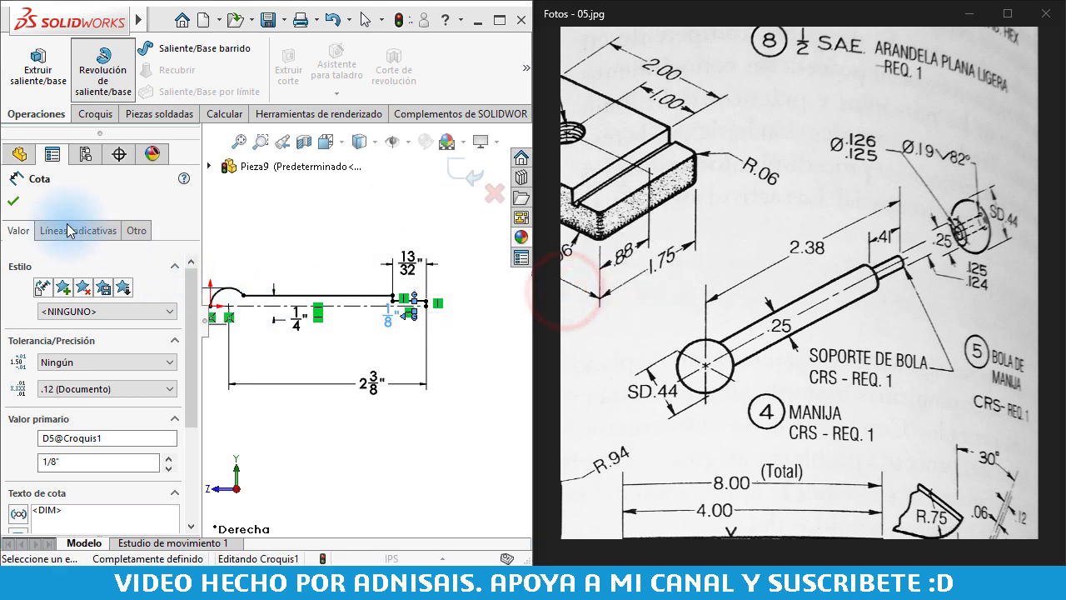
key("Return")
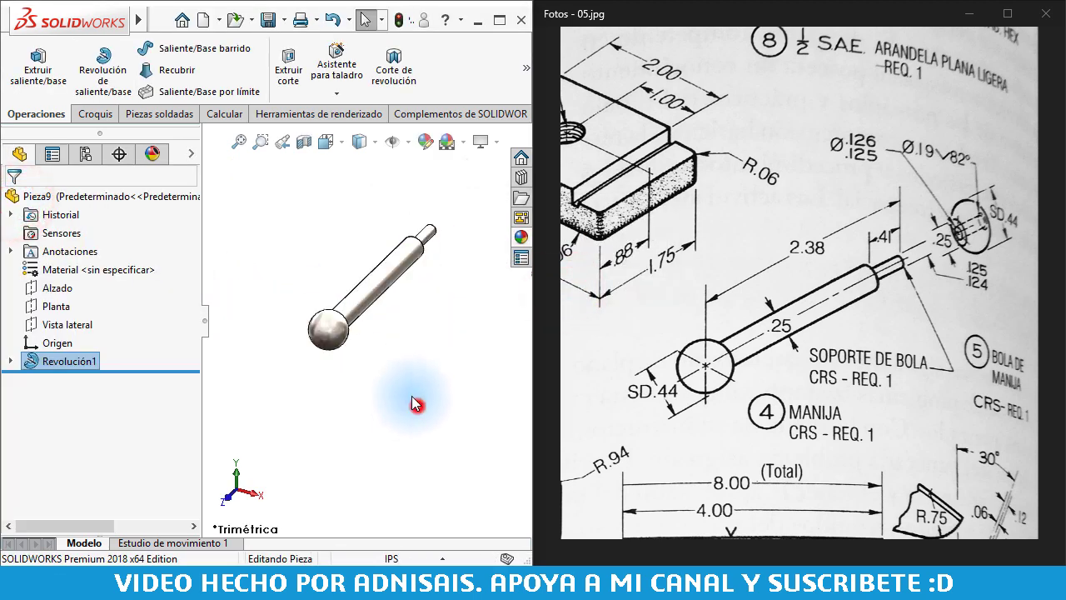
mouse_move(356, 286)
middle_mouse_down()
mouse_move(336, 276)
mouse_move(332, 285)
middle_mouse_up()
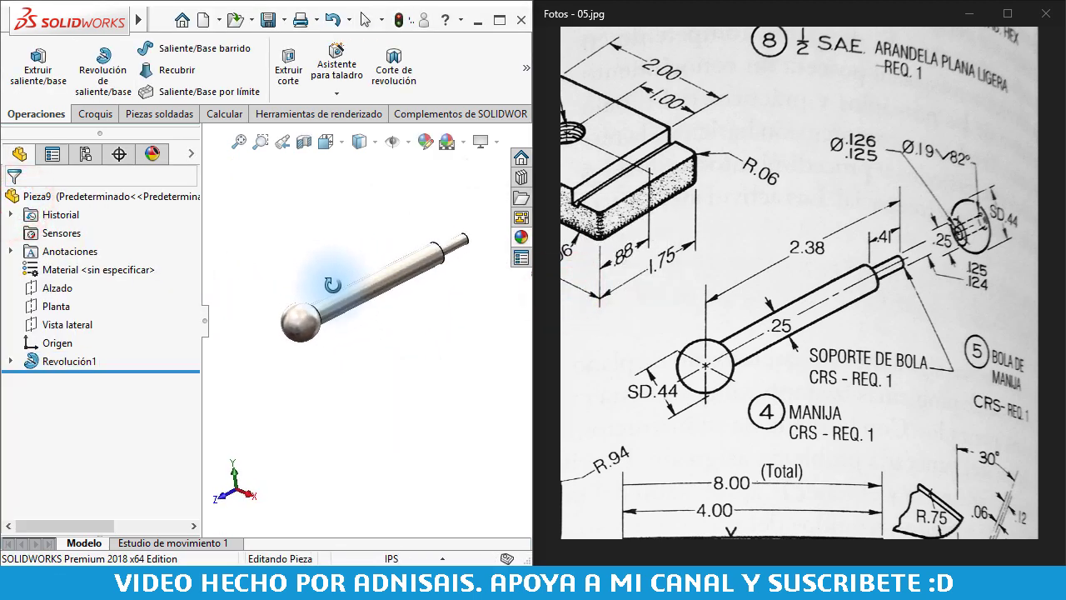
left_click(982, 380)
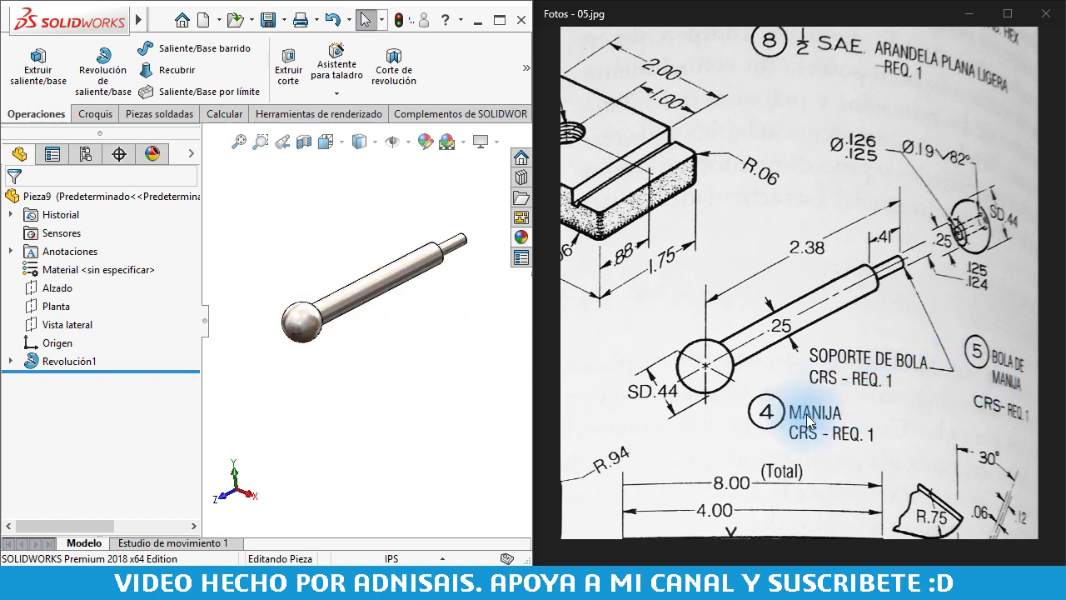
mouse_move(388, 292)
middle_mouse_down()
mouse_move(428, 307)
mouse_move(389, 305)
mouse_move(293, 205)
middle_mouse_up()
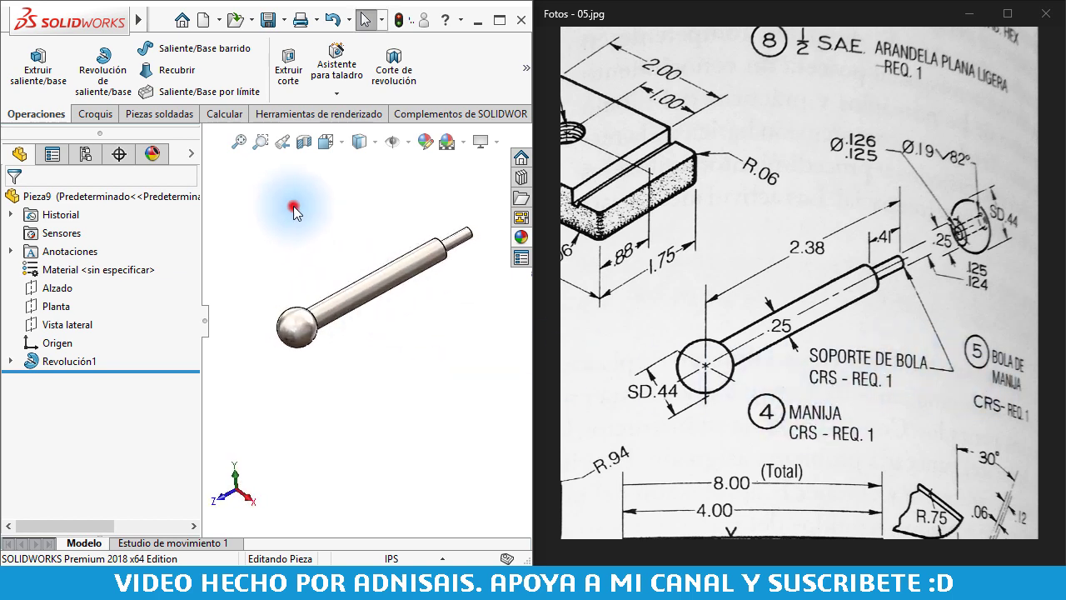
left_click(272, 24)
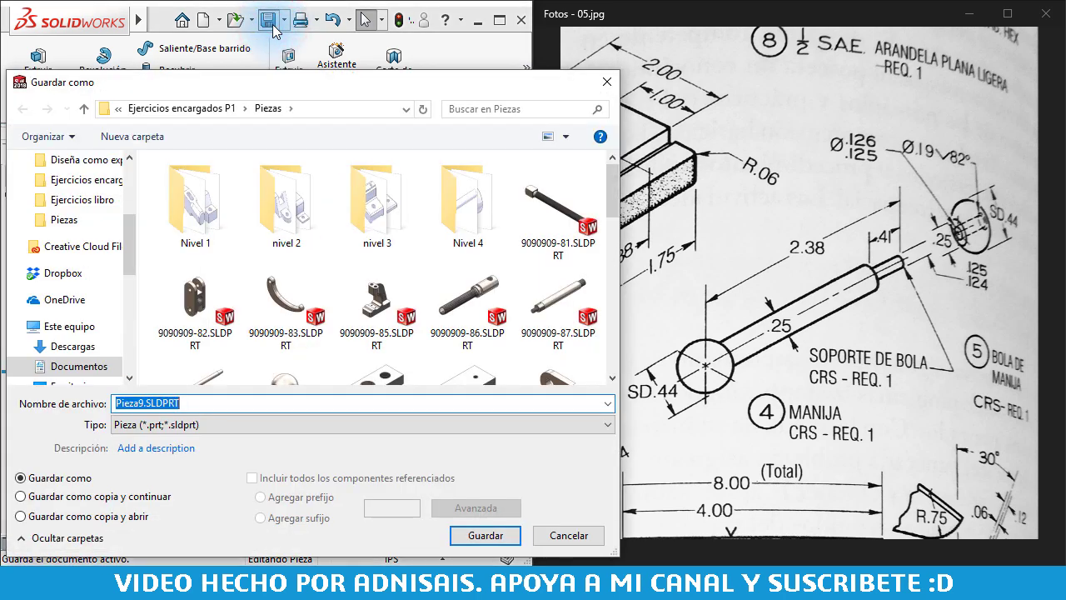
type("909")
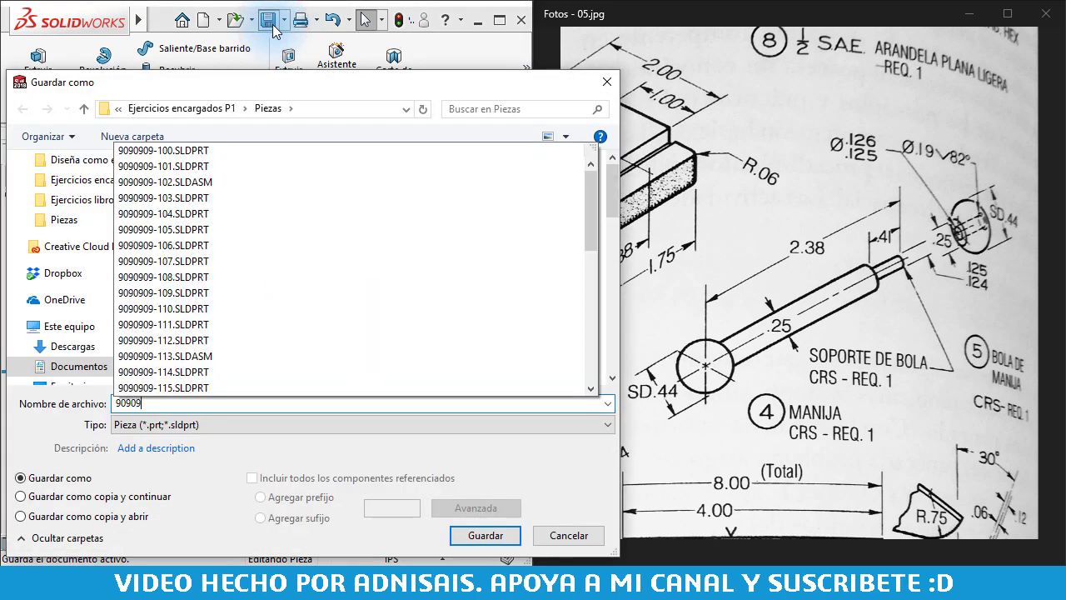
type("-12")
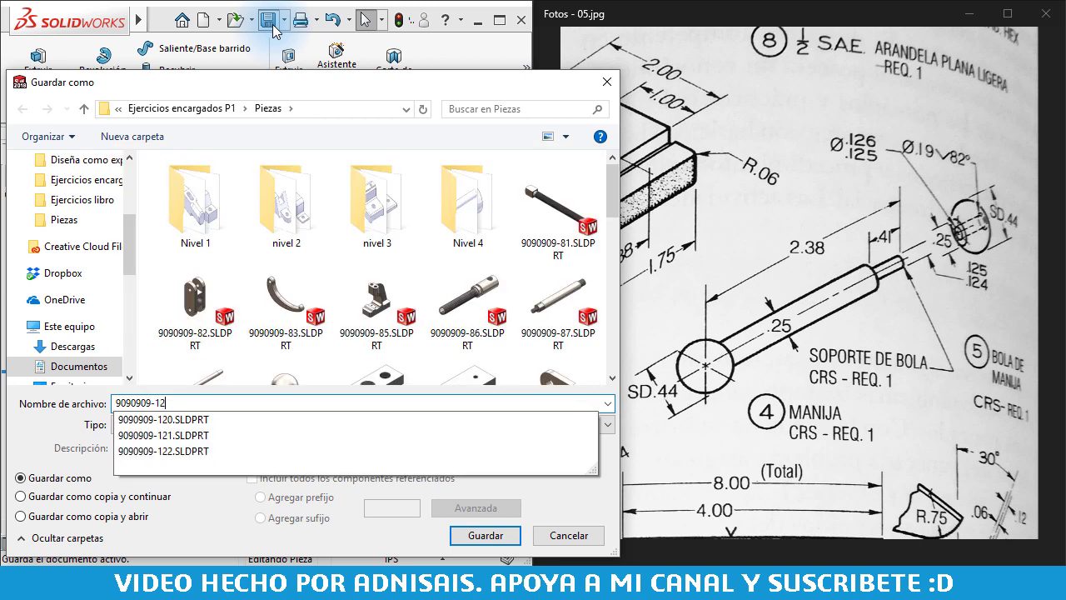
type("3")
key("Return")
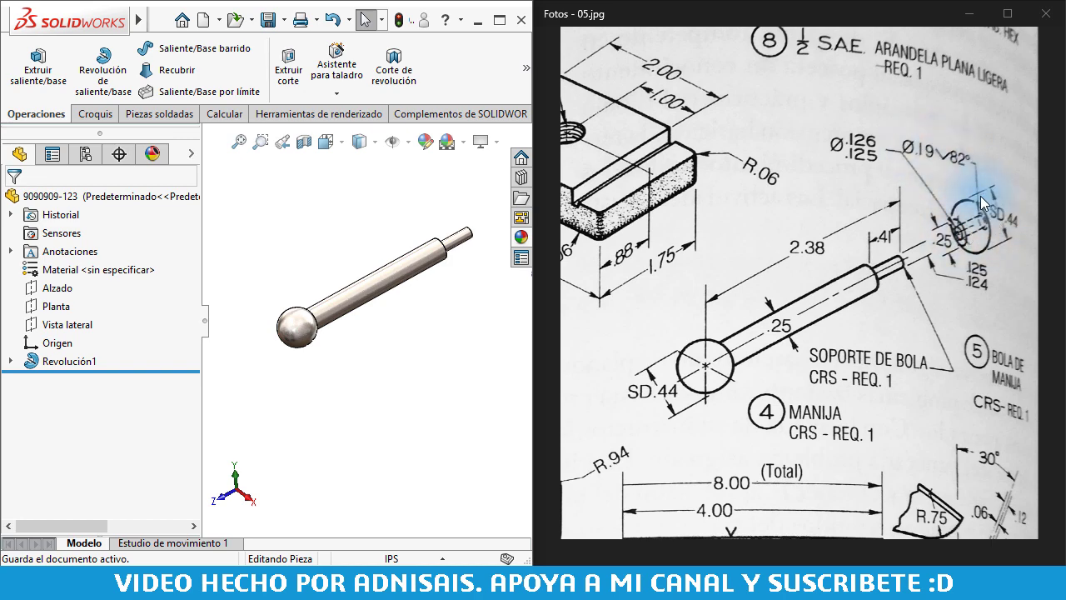
- Create the new inch part Pieza11 from the Pulgadas template, discarding an extra new part
left_click(165, 17)
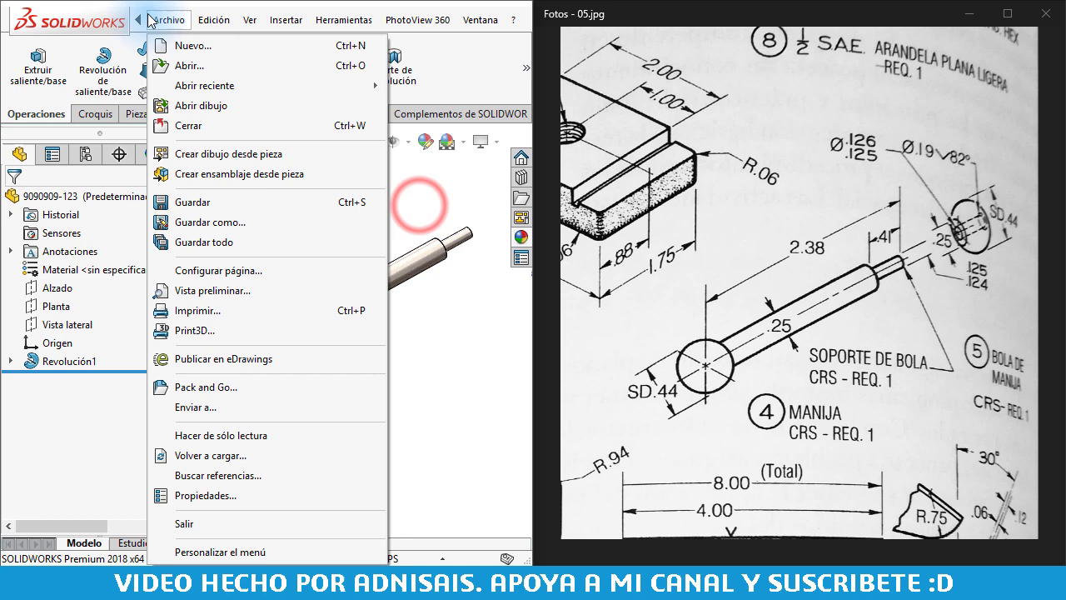
left_click(185, 42)
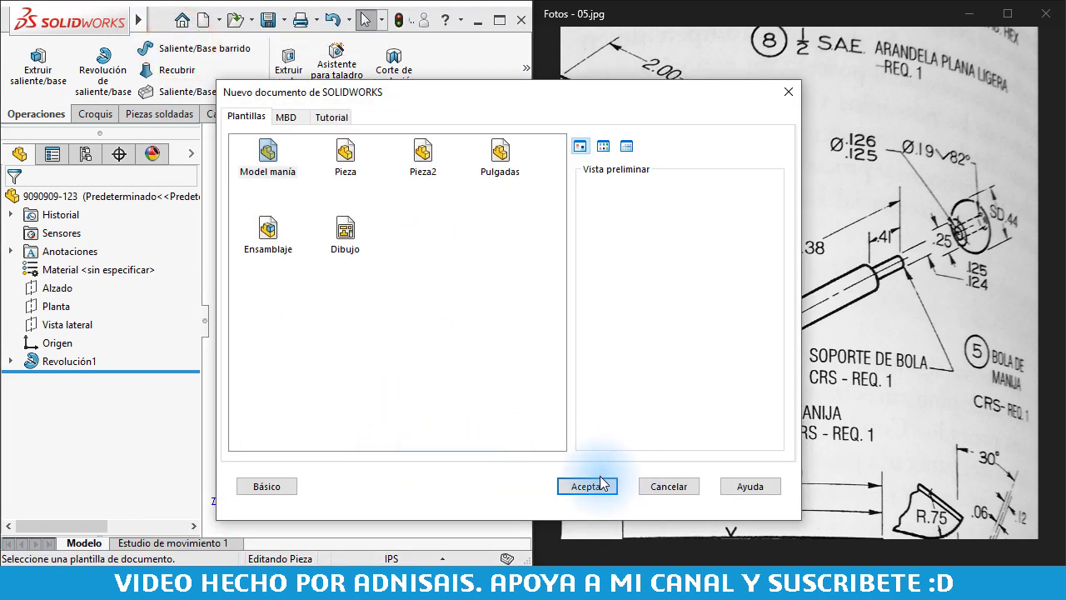
left_click(601, 485)
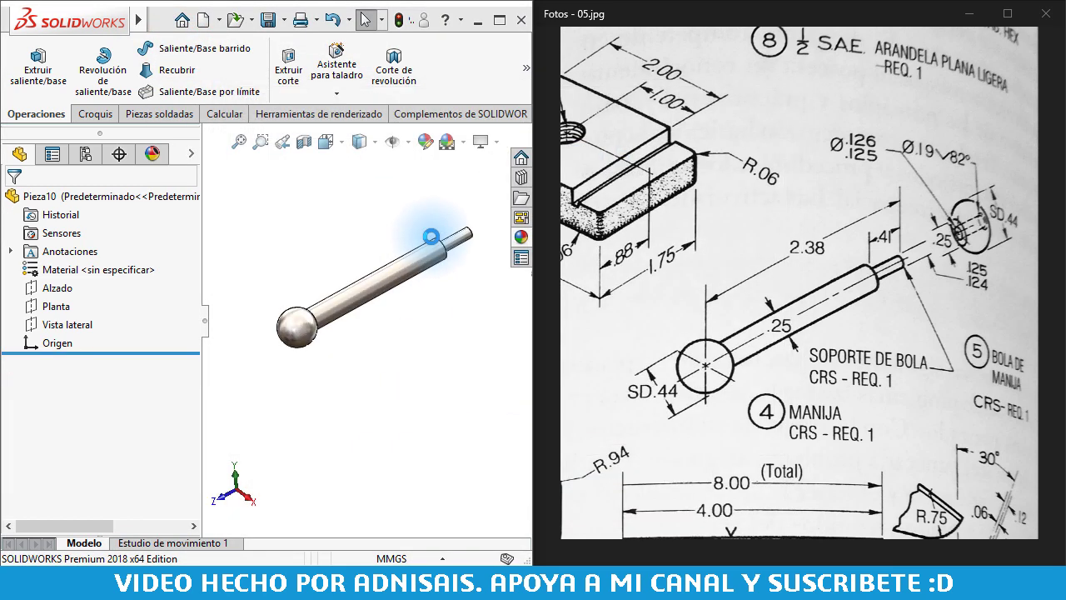
left_click(422, 221)
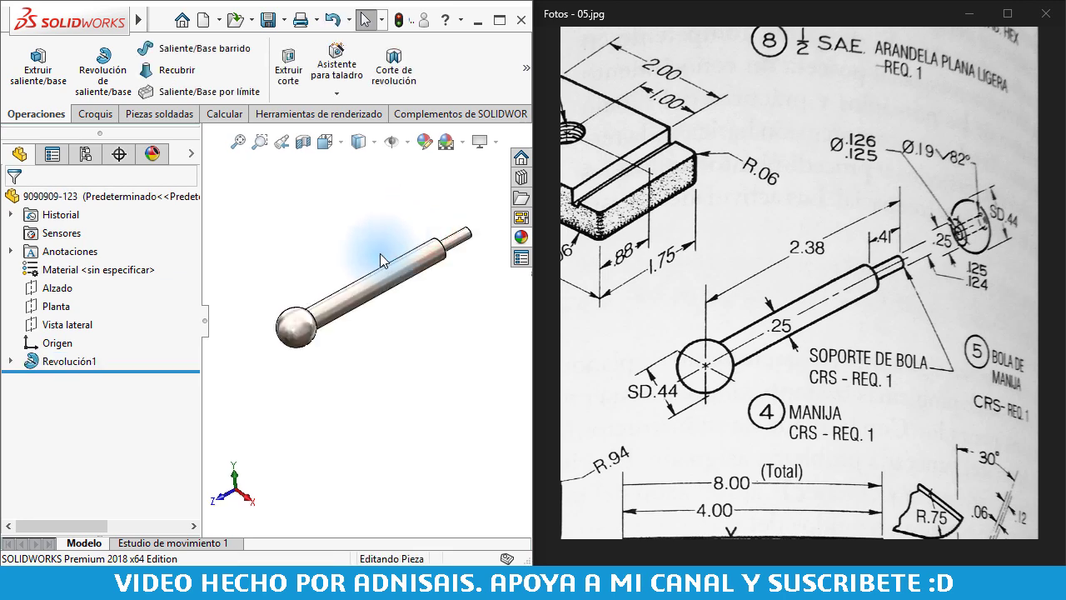
key("ctrl+n")
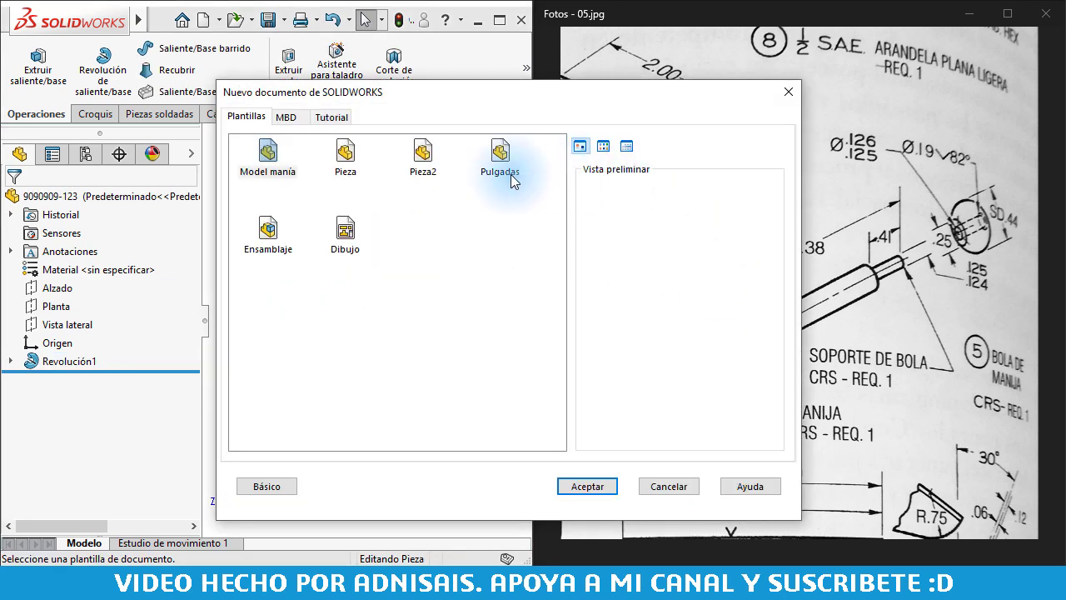
double_click(508, 158)
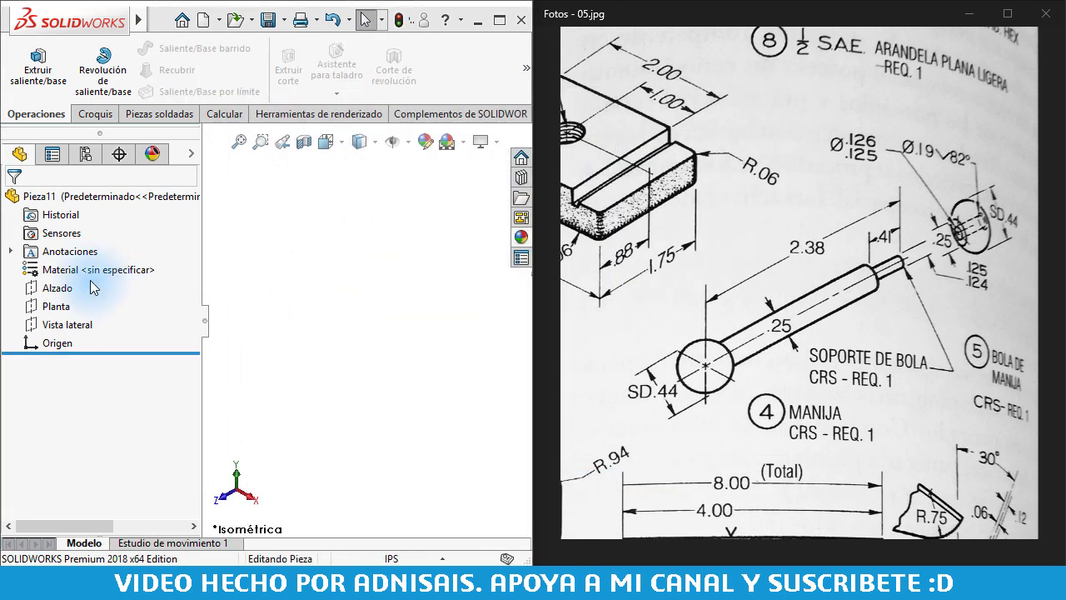
- Start a sketch on the Vista lateral plane and draw a horizontal centerline through the origin
left_click(67, 289)
left_click(67, 324)
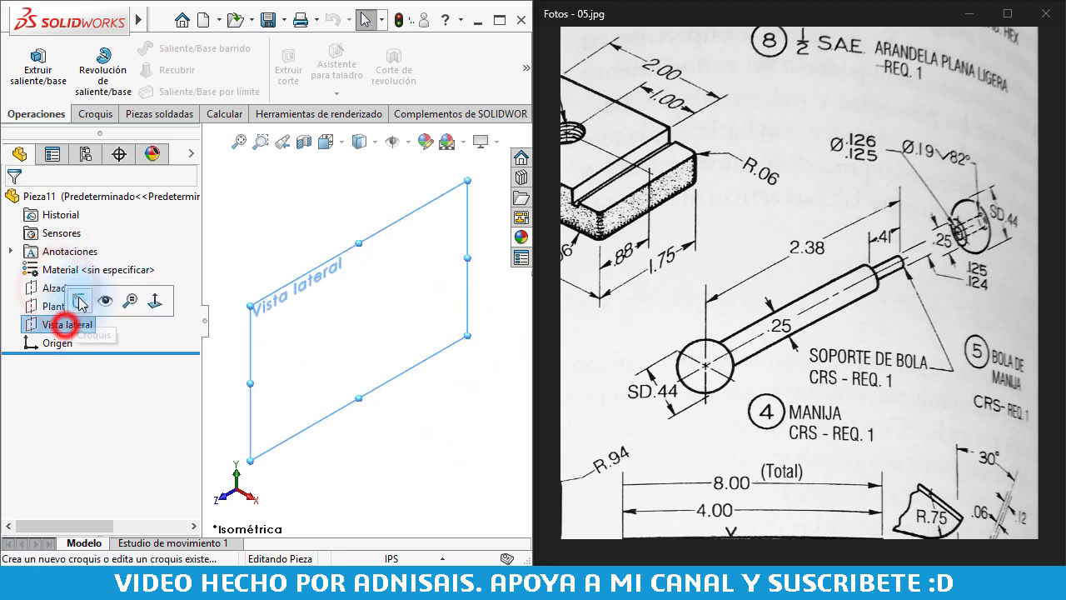
left_click(78, 295)
right_click_drag(381, 291, 369, 326)
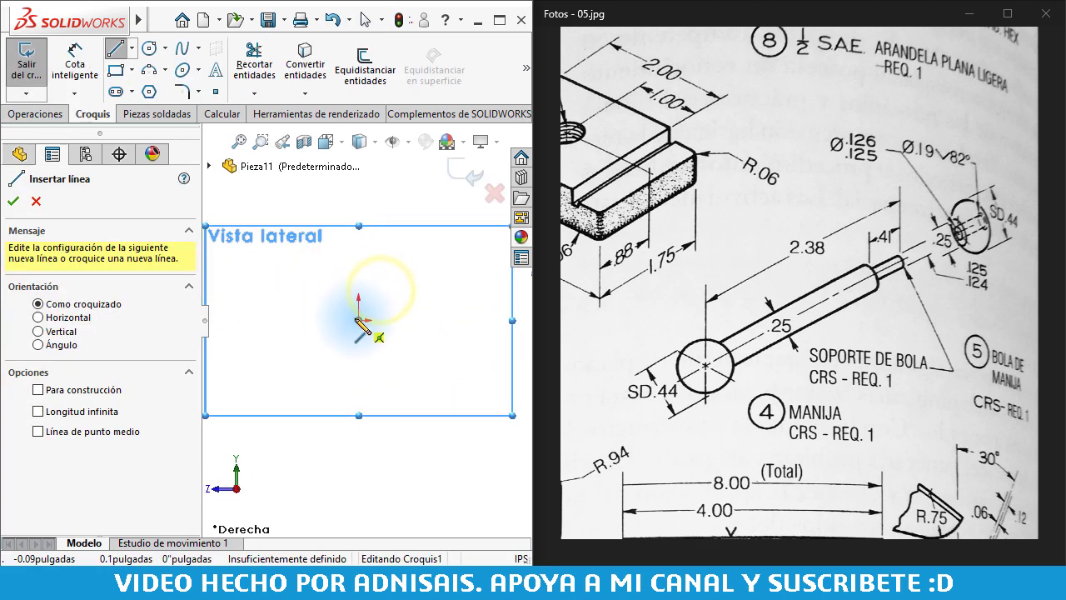
left_click(131, 48)
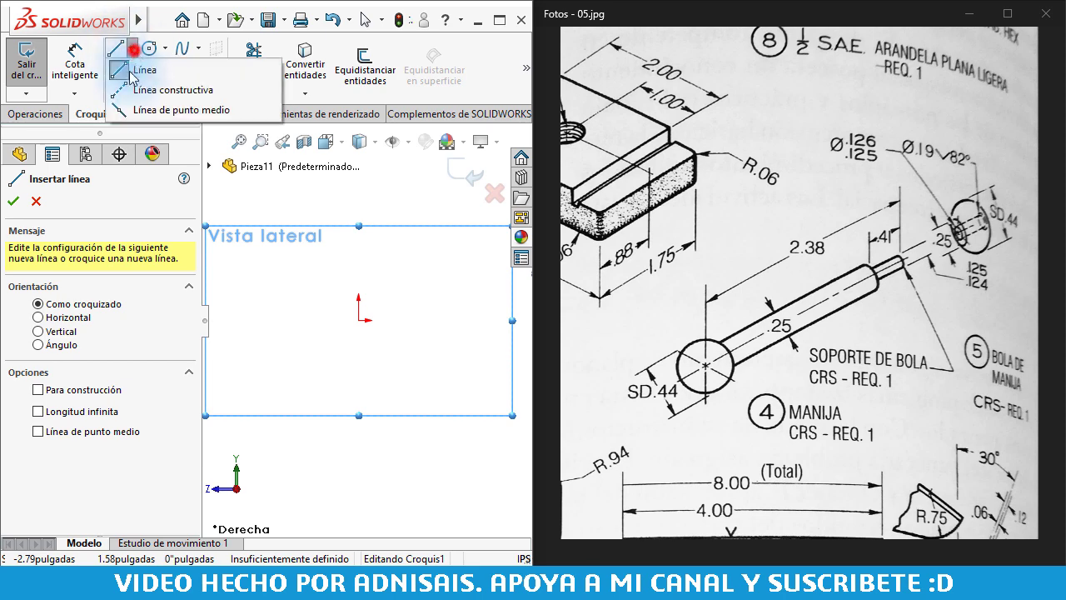
left_click(137, 94)
left_click(267, 320)
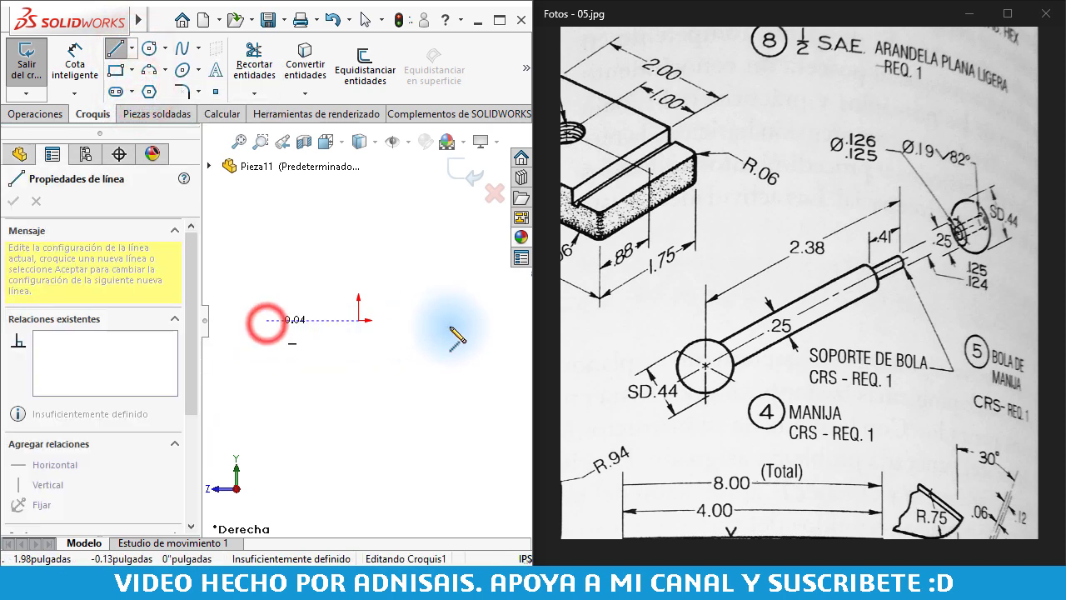
double_click(452, 320)
- Draw a circle with its centre snapped onto the origin
left_click(148, 48)
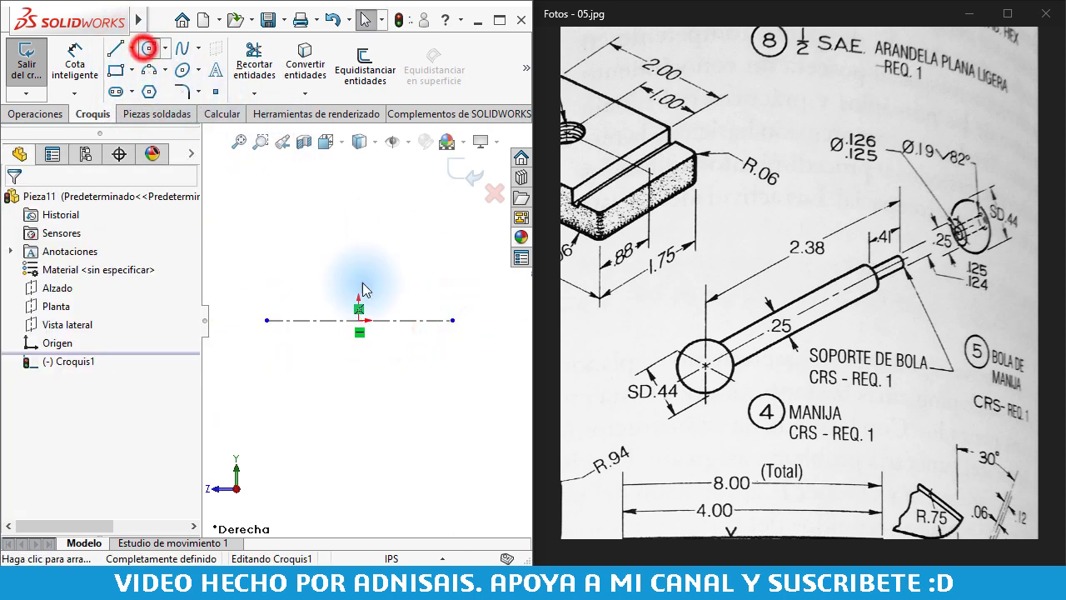
left_click_drag(358, 320, 389, 229)
key("Escape")
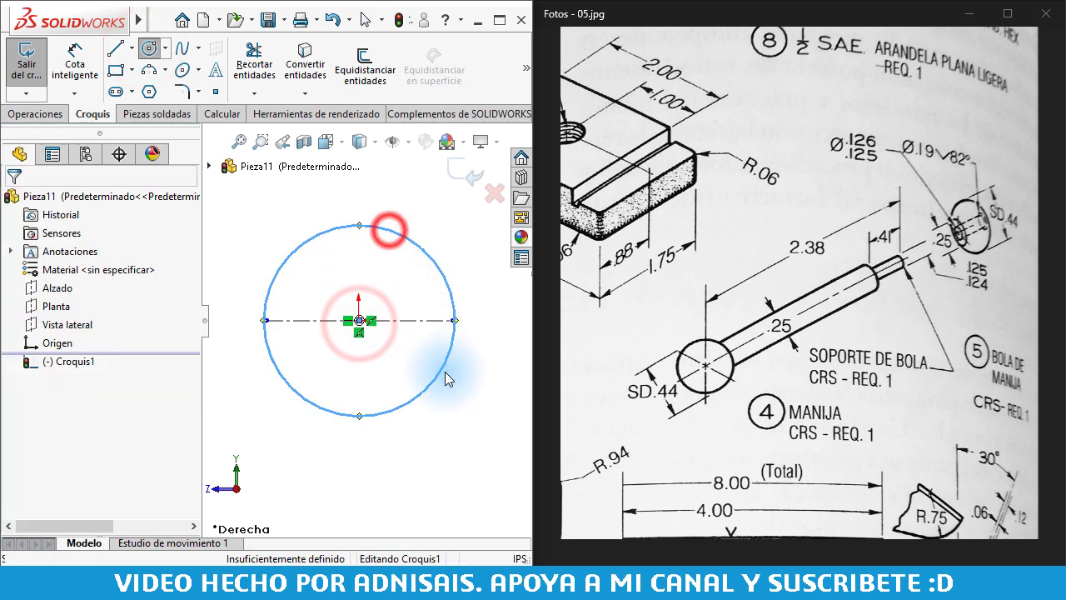
left_click(264, 320)
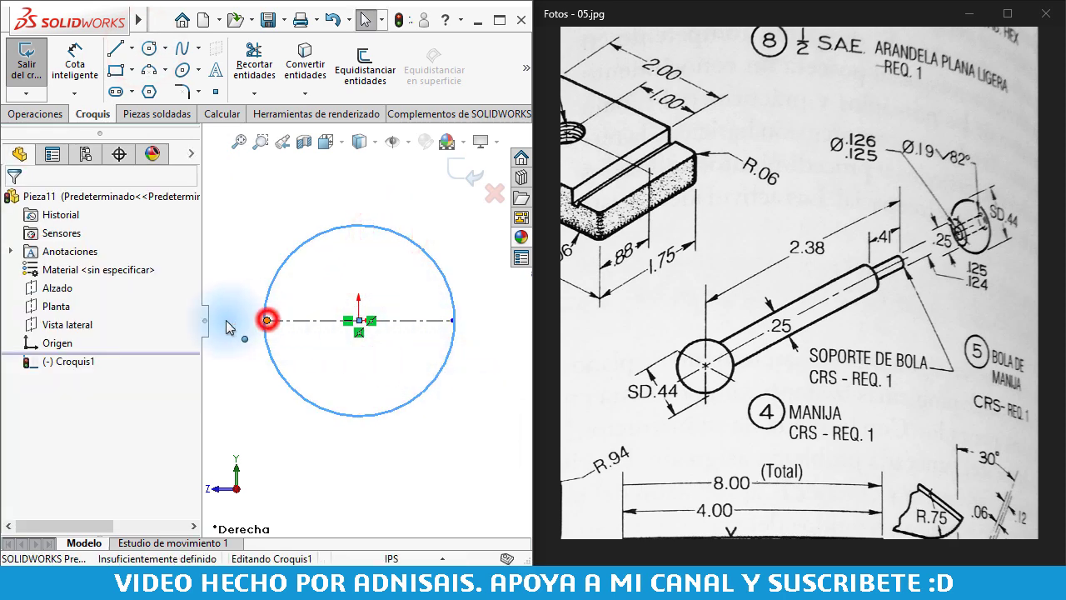
left_click(450, 320)
left_click(359, 322)
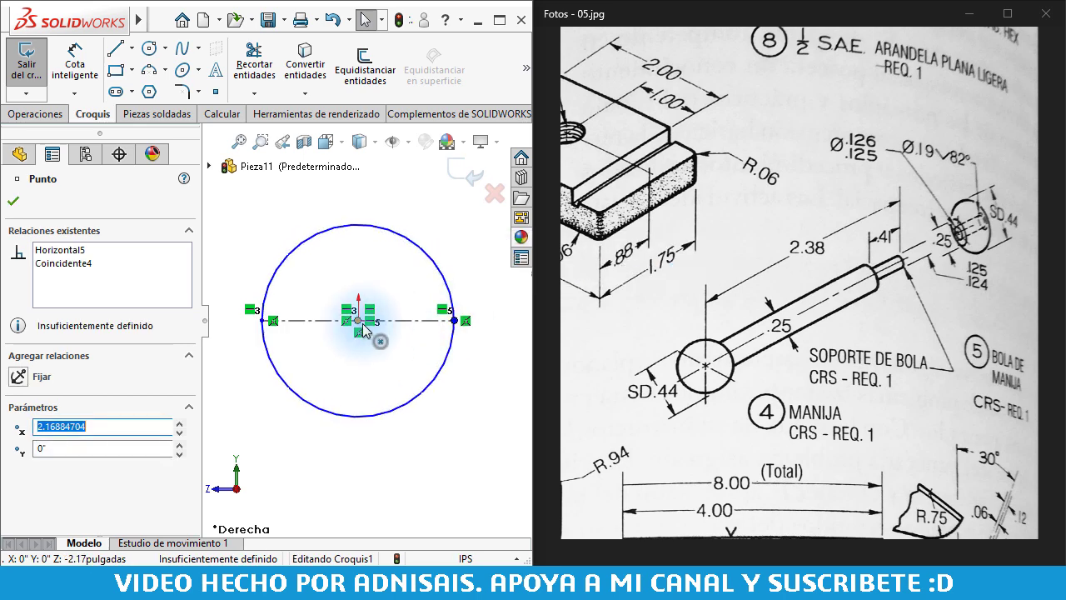
left_click_drag(359, 322, 358, 321)
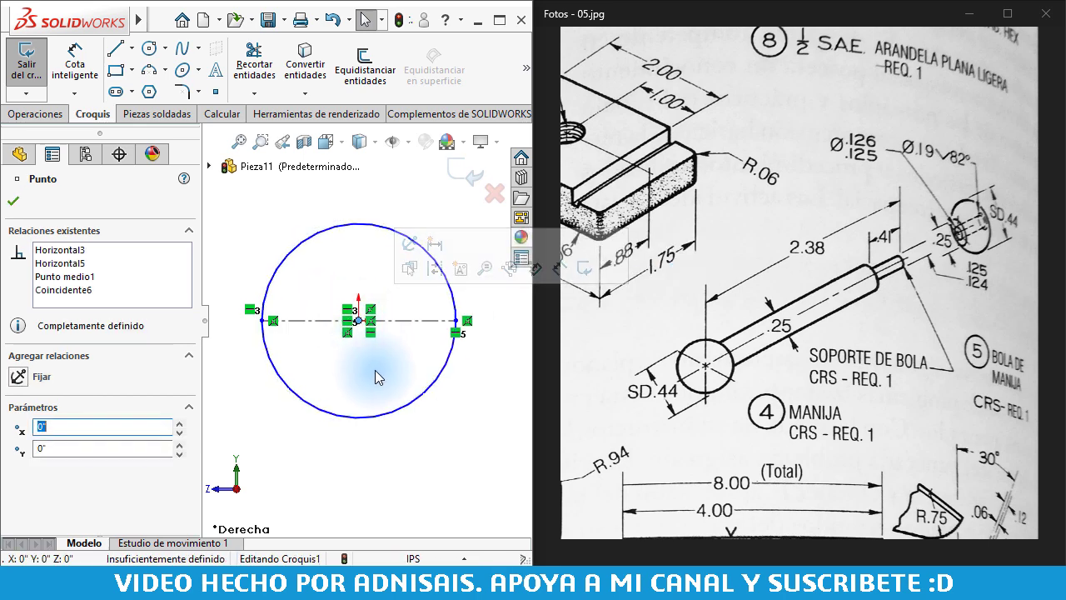
- Trim away the lower half of the circle
left_click(440, 447)
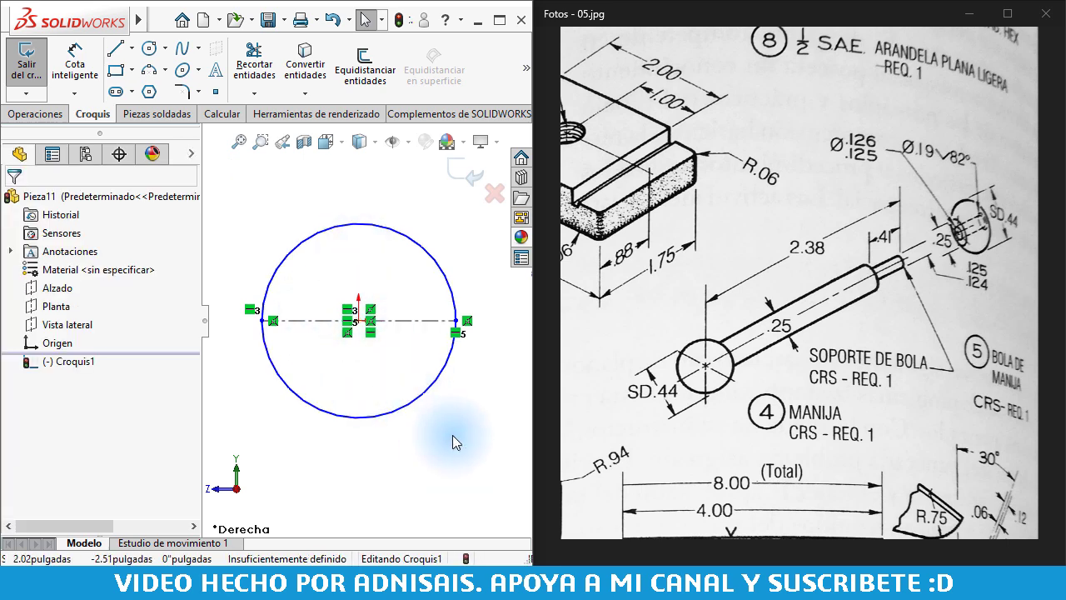
right_click_drag(408, 492, 412, 487)
mouse_move(444, 428)
left_mouse_down()
mouse_move(309, 393)
mouse_move(421, 406)
left_mouse_up()
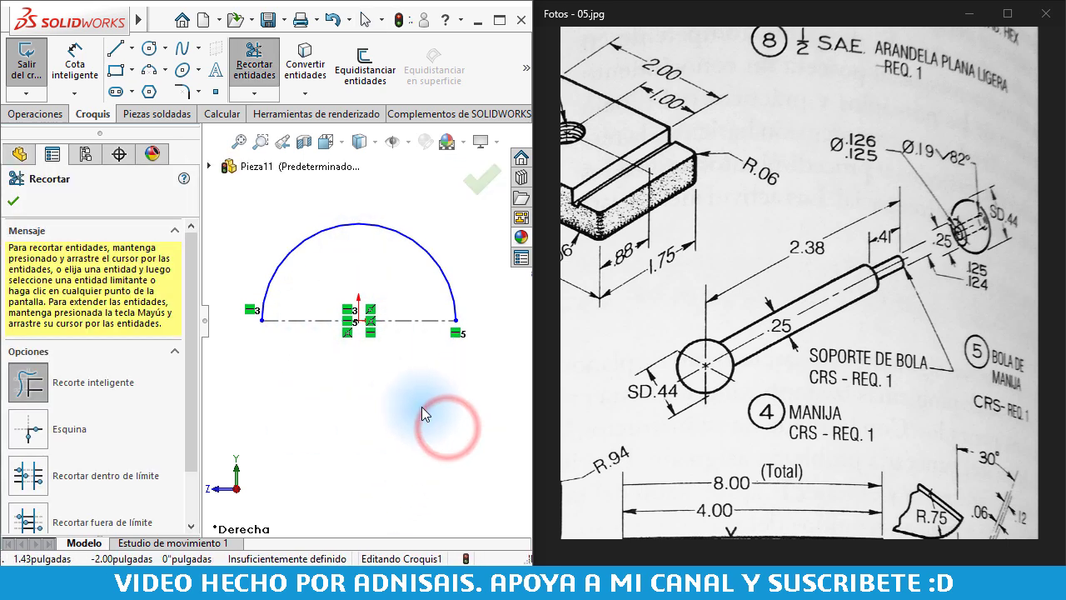
- Draw a short vertical line from the centerline up to the arc near its left end
key("Escape")
left_click(77, 115)
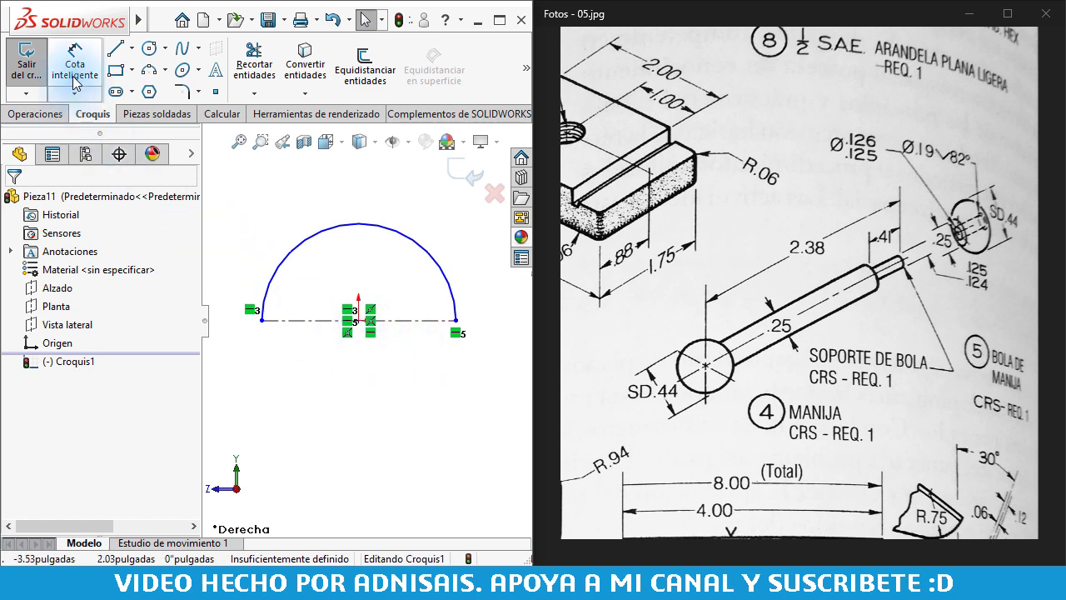
right_click_drag(289, 254, 283, 234)
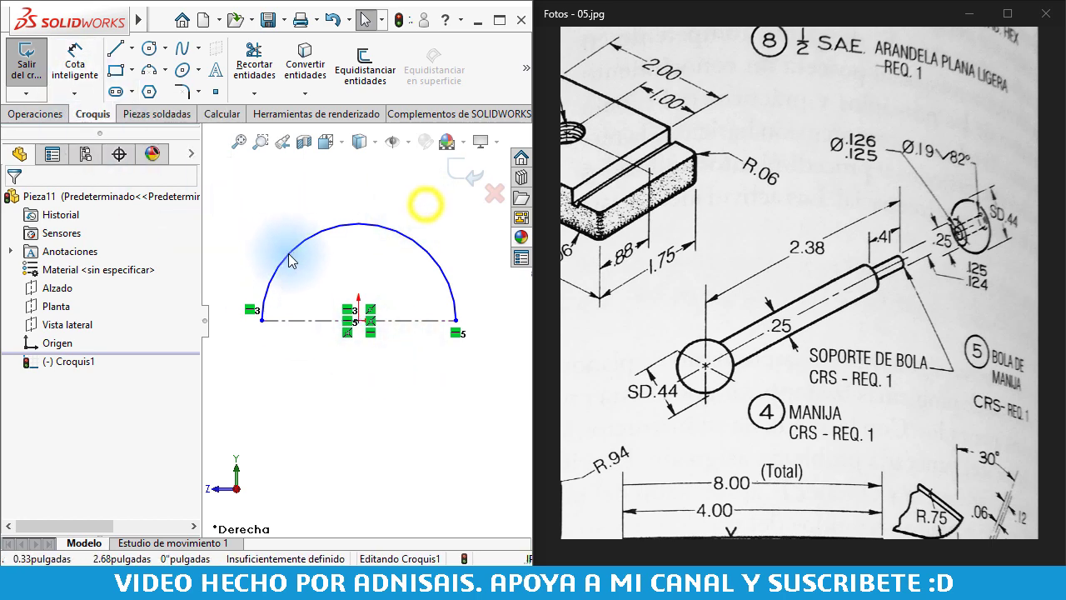
right_click(250, 200)
key("Escape")
scroll(289, 318, "down", 2)
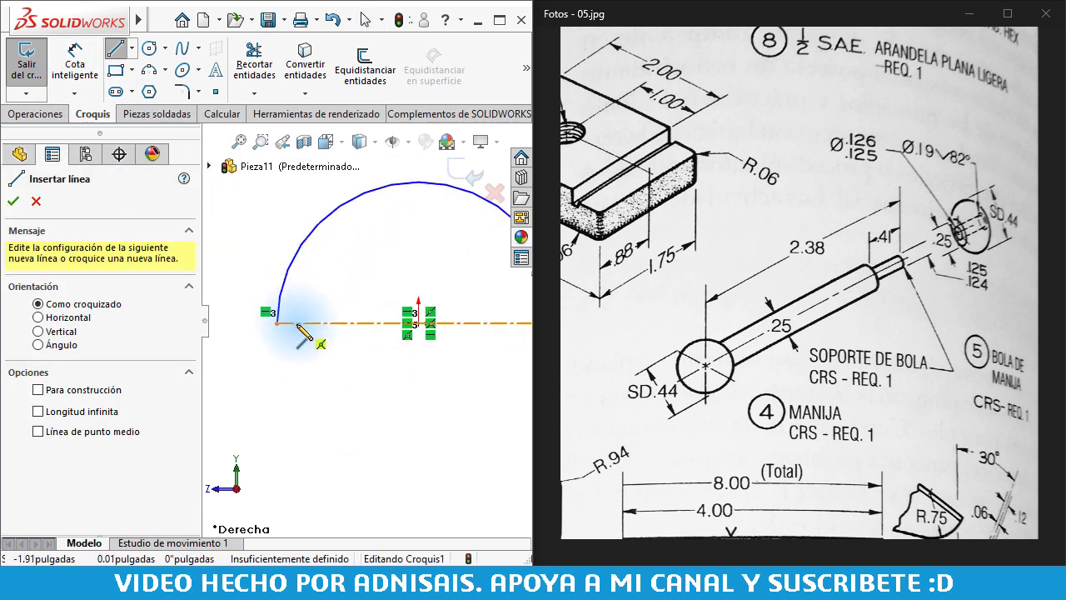
left_click(297, 322)
left_click(297, 254)
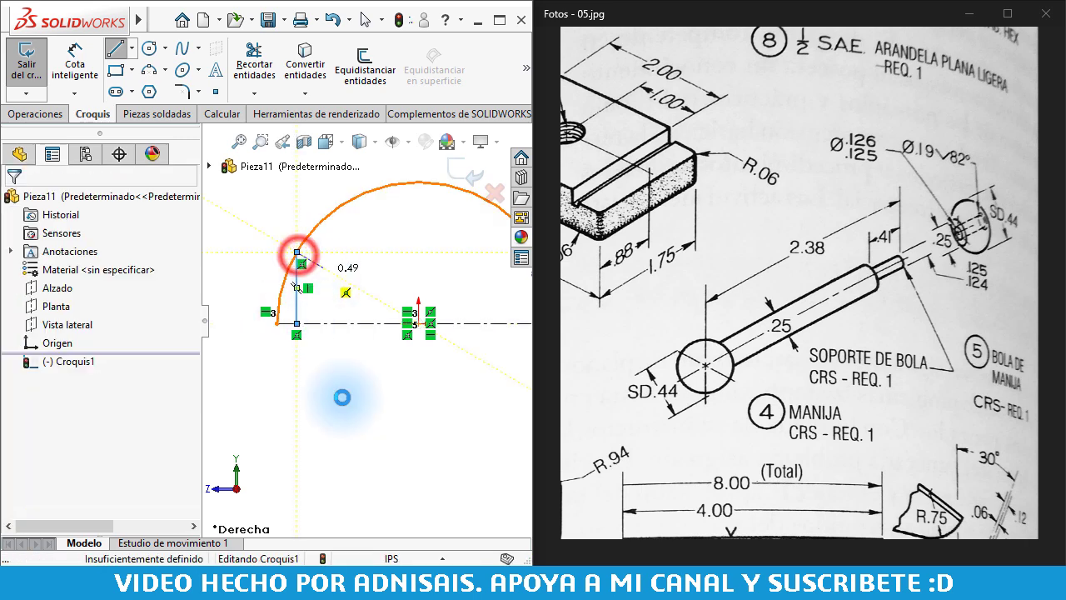
double_click(374, 436)
left_click(243, 264)
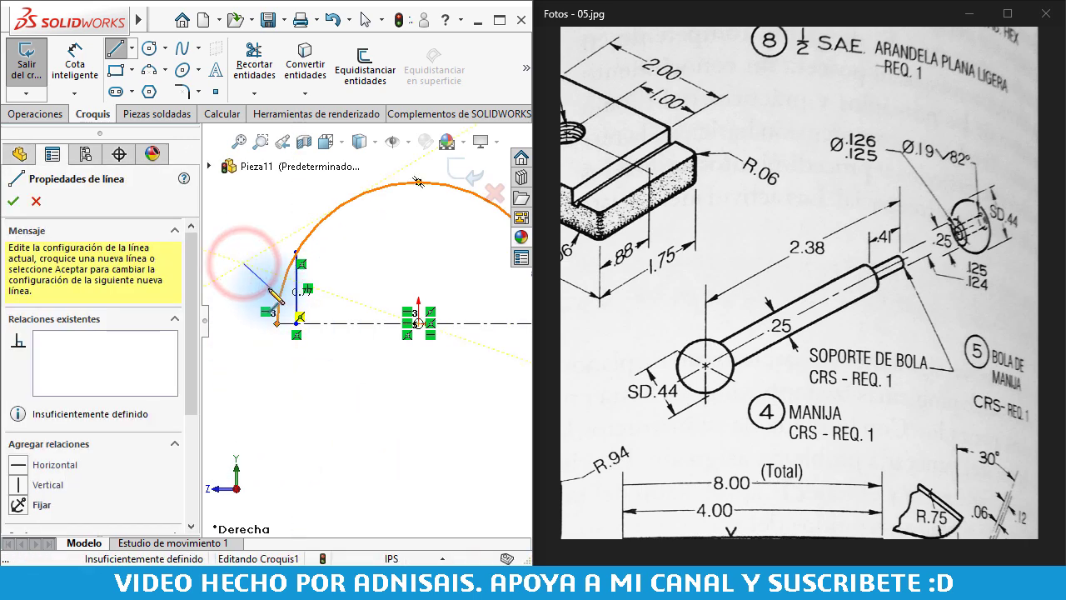
key("Escape")
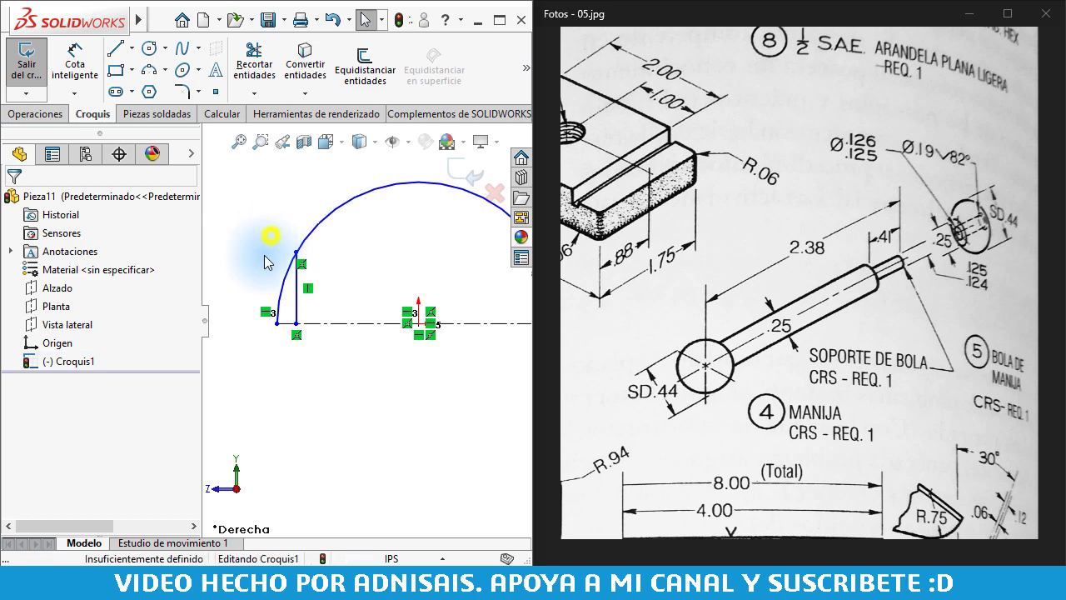
- Trim off the arc piece left of the vertical line and fit the sketch in view
right_click_drag(264, 254, 250, 273)
left_click_drag(236, 281, 285, 317)
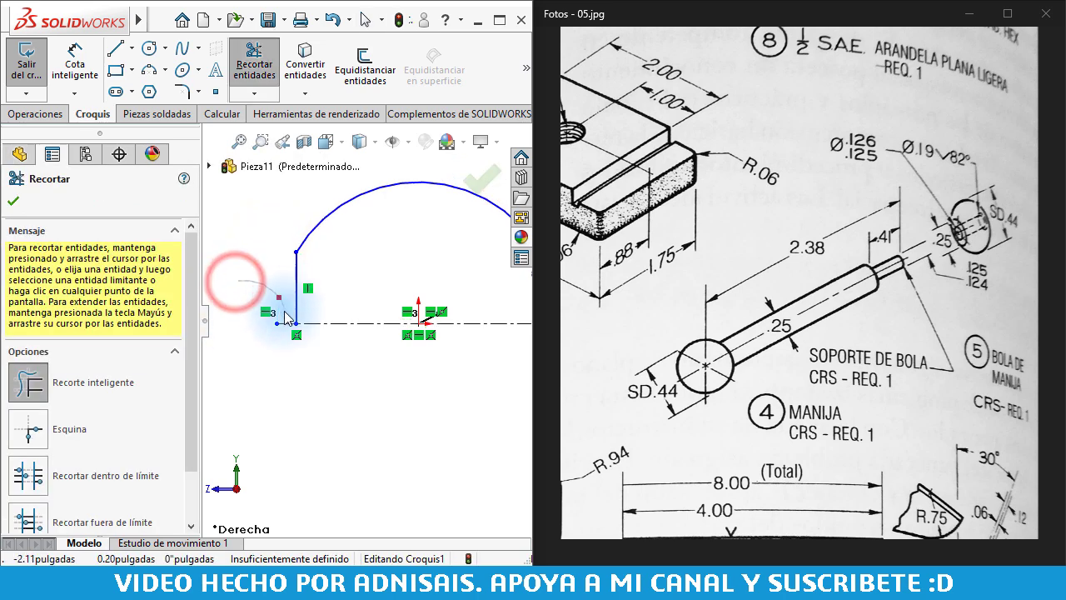
key("f")
key("Escape")
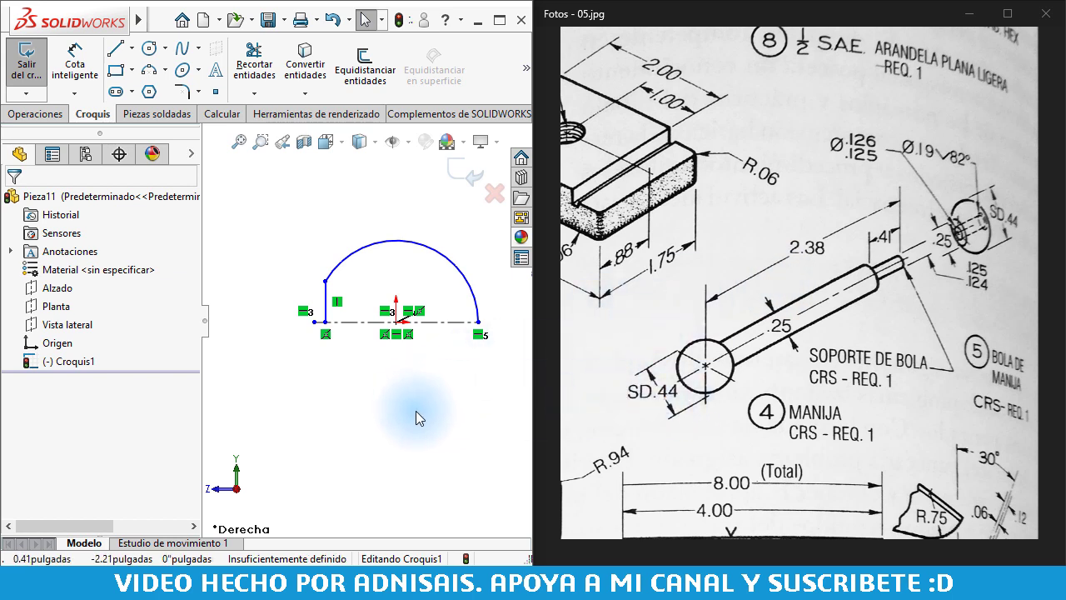
right_click_drag(421, 412, 415, 298)
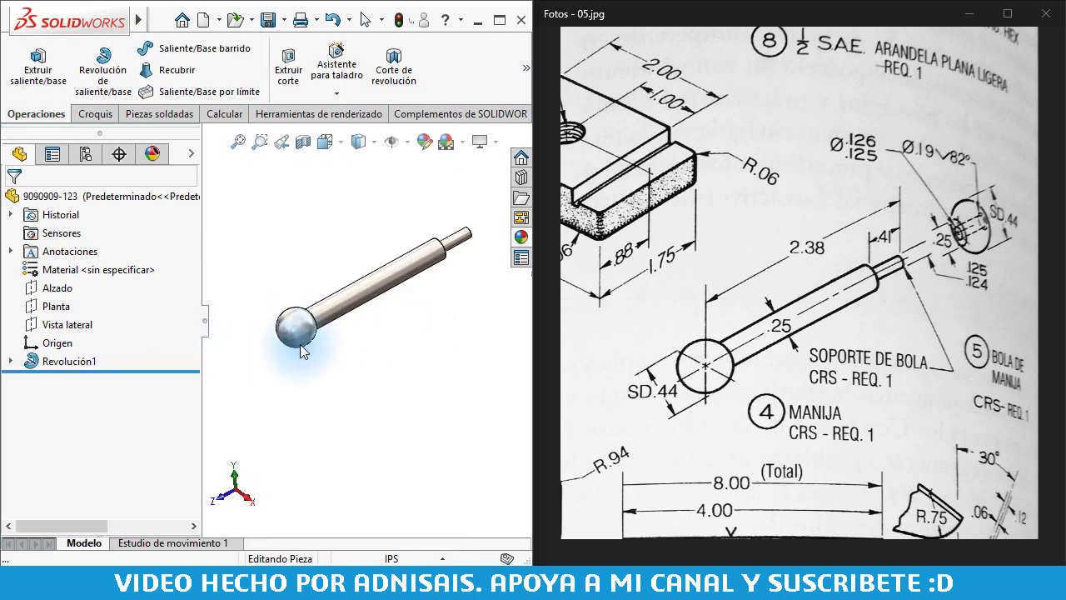
- Dimension the arc against the centerline as a 7/16" diameter
double_click(301, 348)
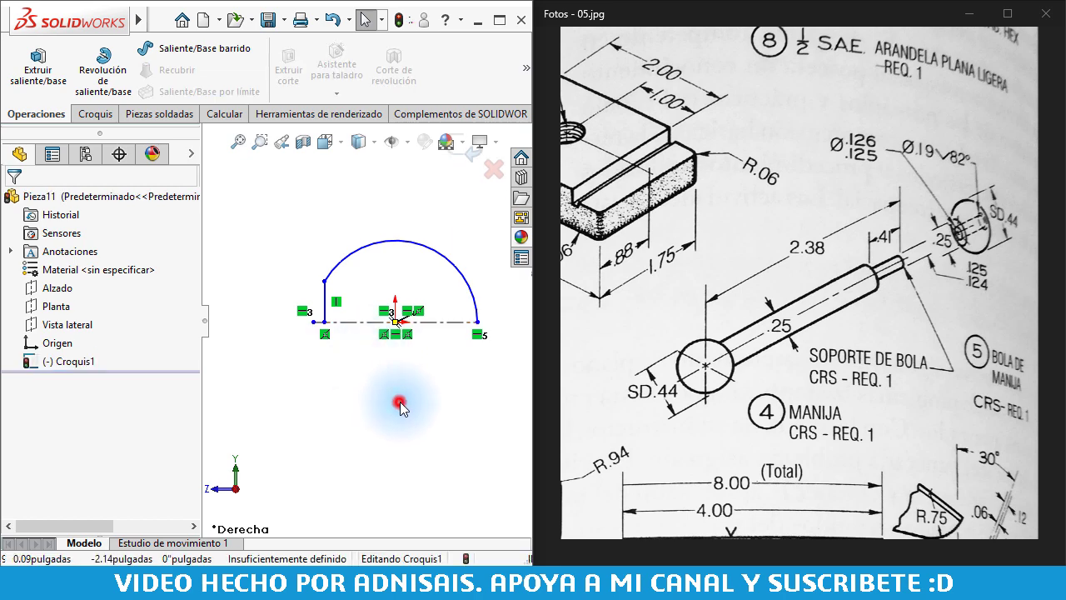
left_click(440, 324)
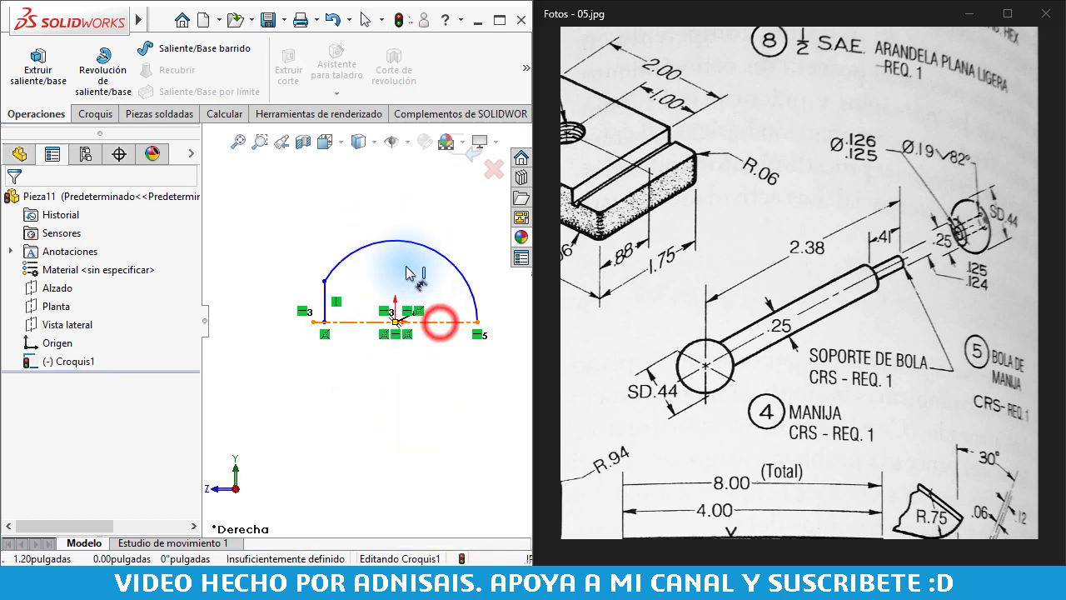
left_click(408, 241)
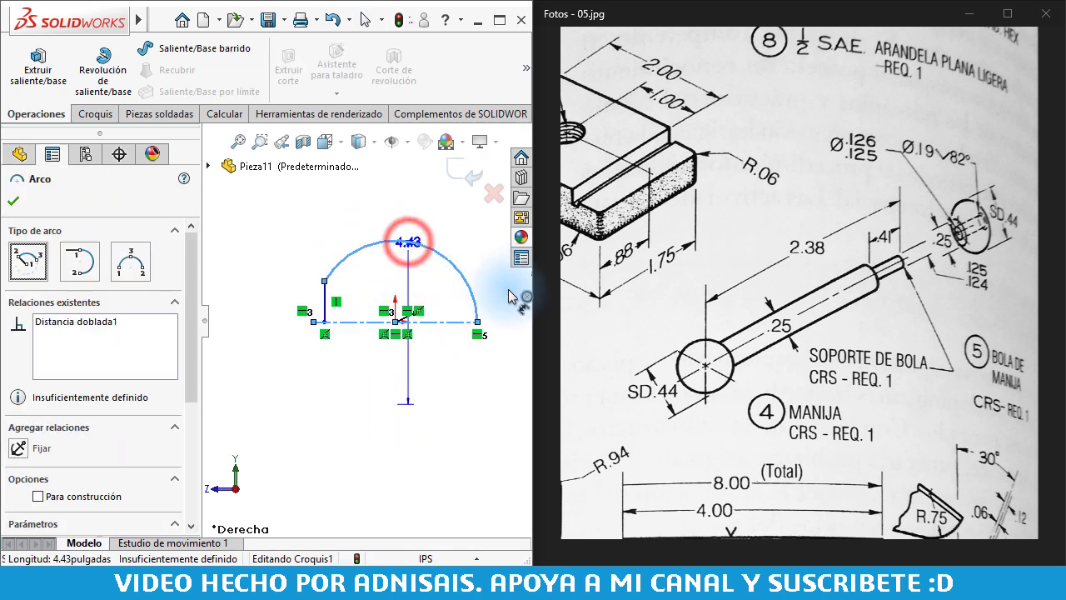
left_click(504, 305)
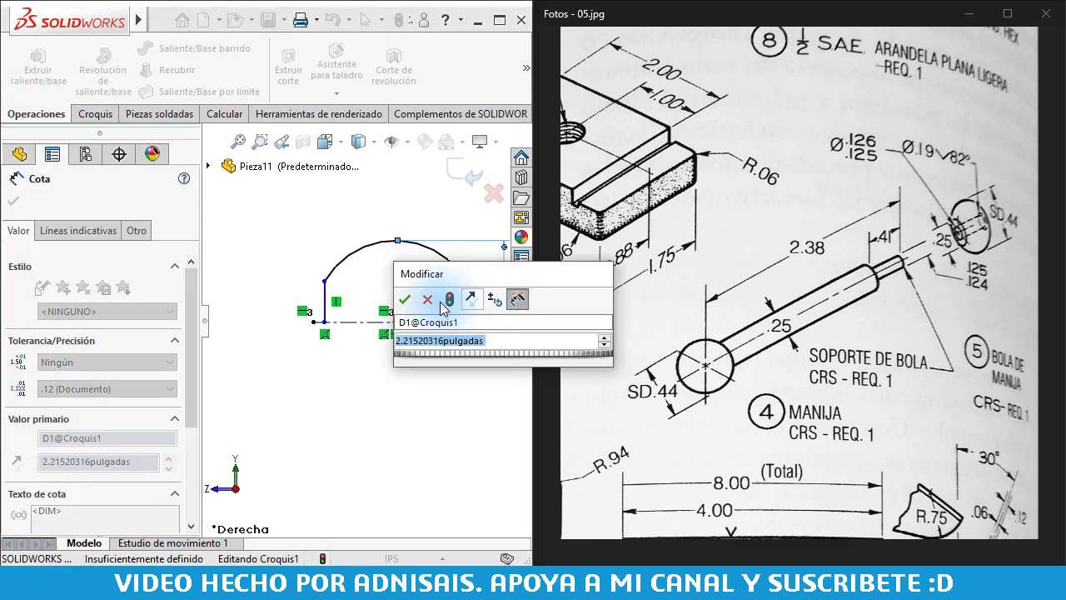
left_click(426, 302)
key("ctrl+z")
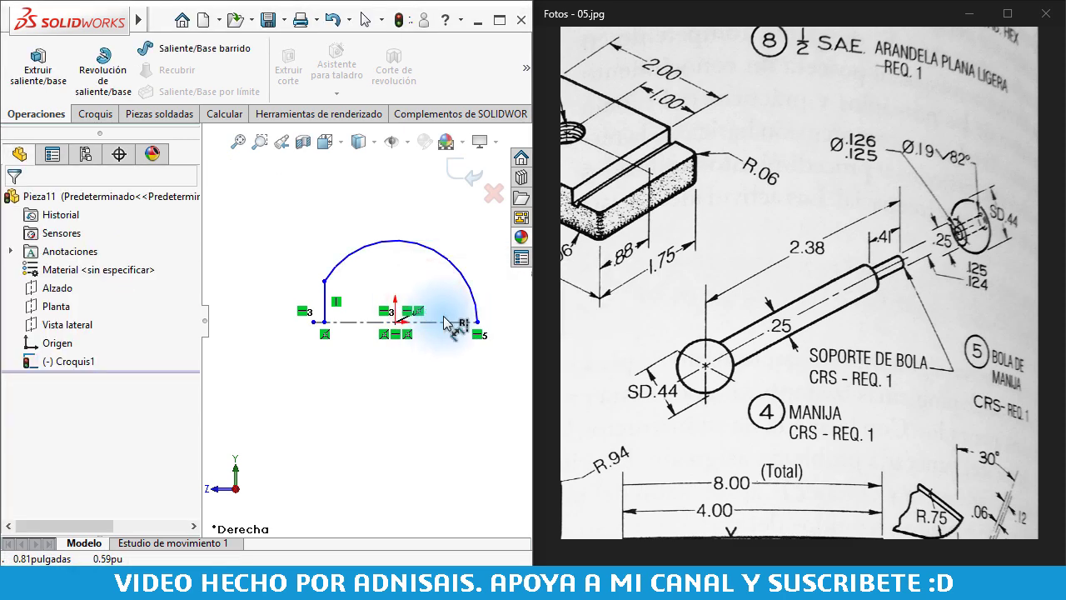
left_click(446, 325)
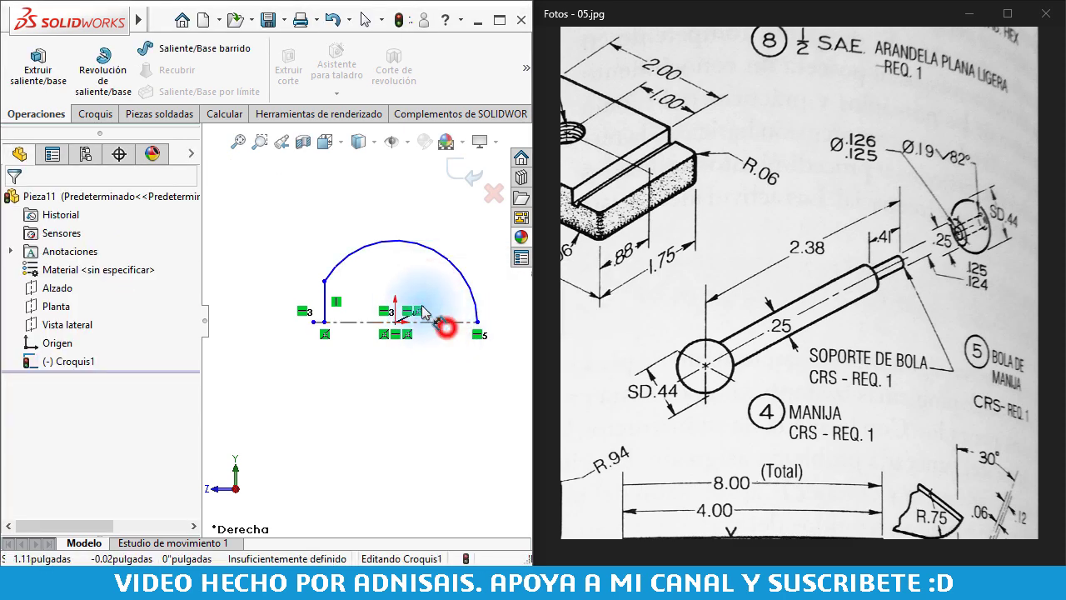
left_click(407, 244)
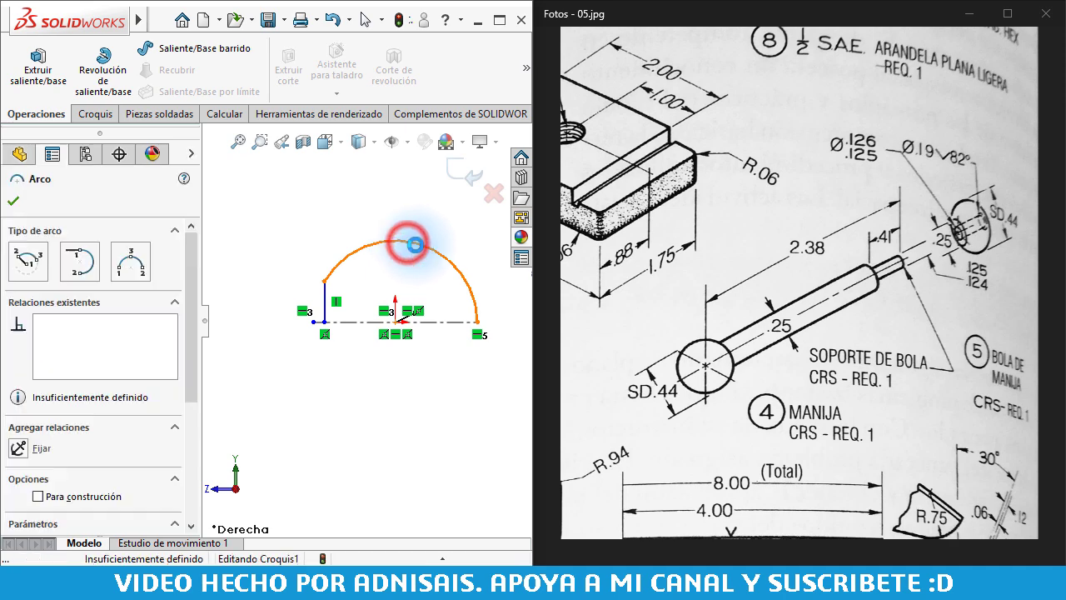
left_click(441, 324)
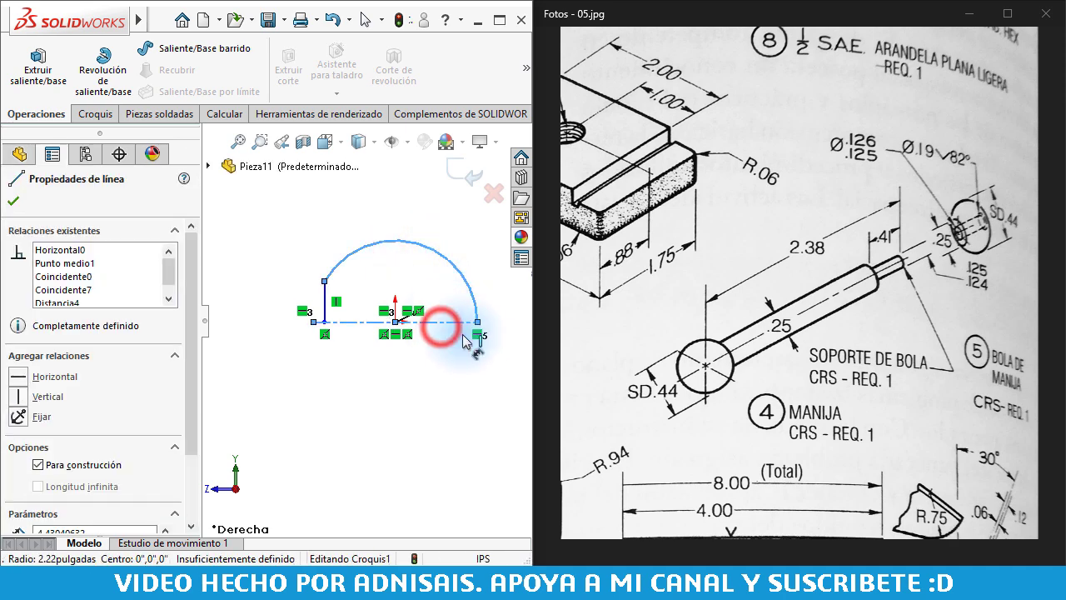
left_click(492, 369)
type("7/")
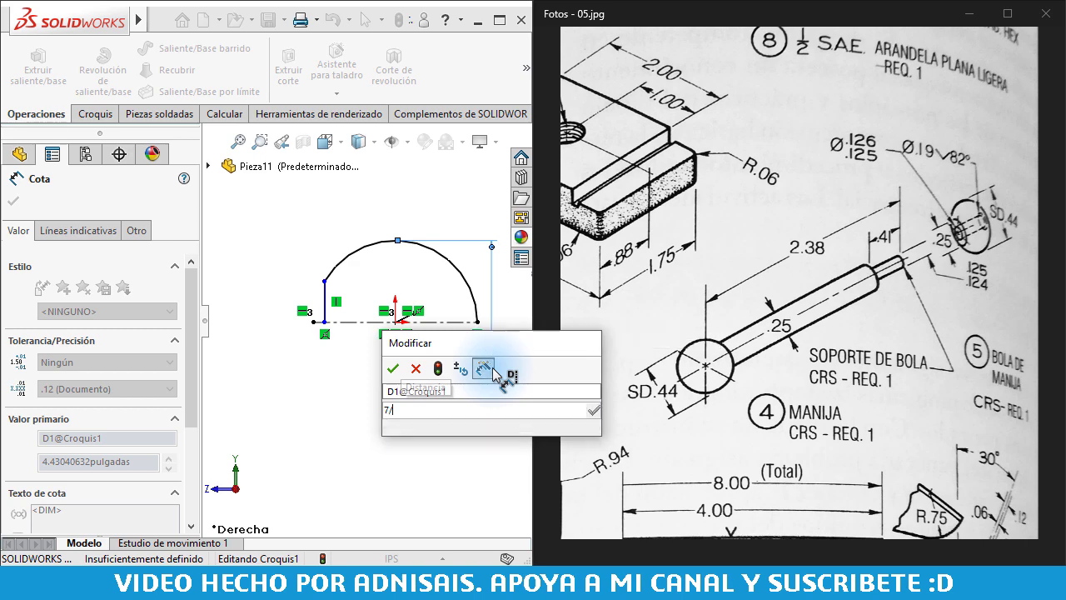
type("16")
key("Return")
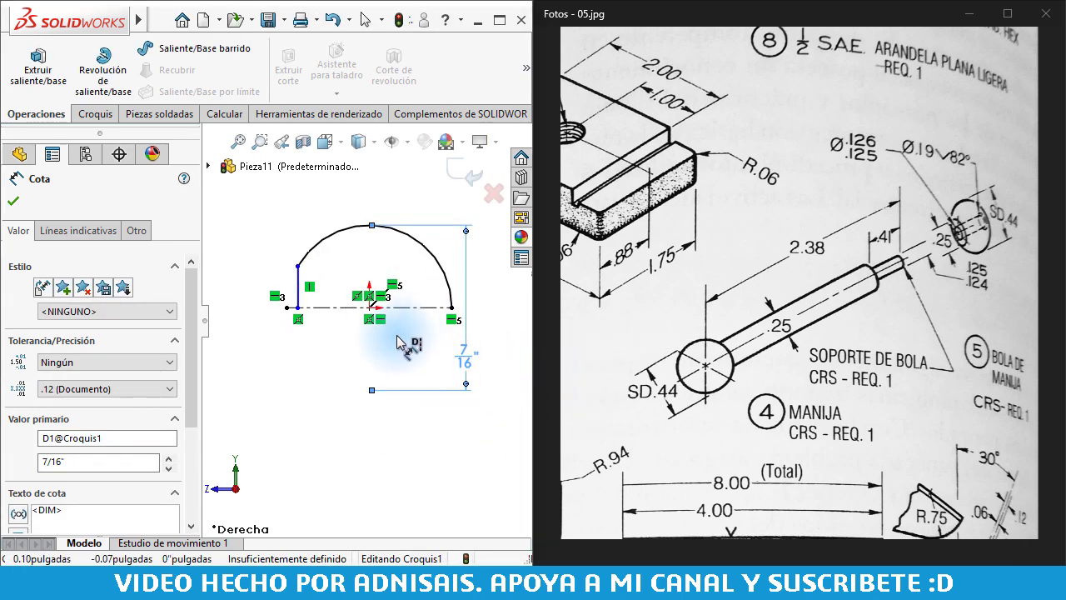
- Give the vertical line a 1/4" height dimension, then start the revolve and let the sketch close
left_click(297, 267)
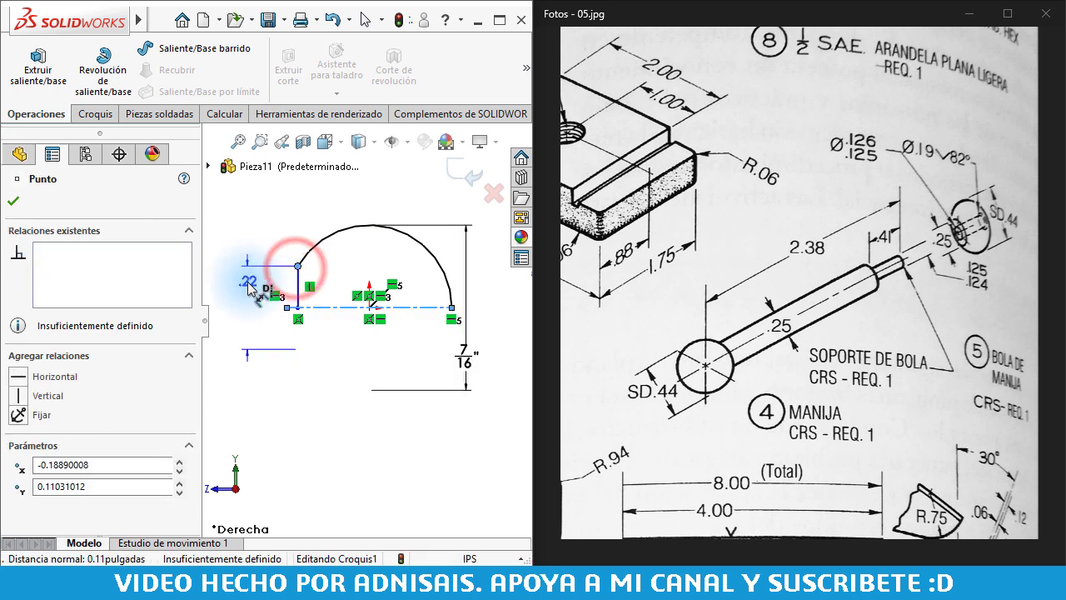
left_click(248, 286)
type("1/4")
key("Return")
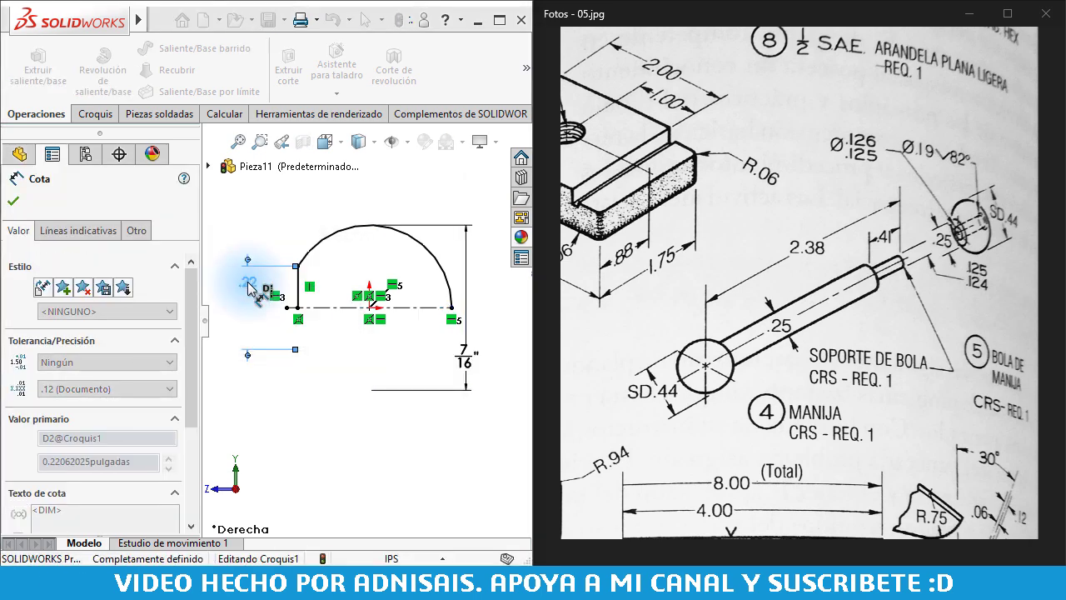
left_click(101, 81)
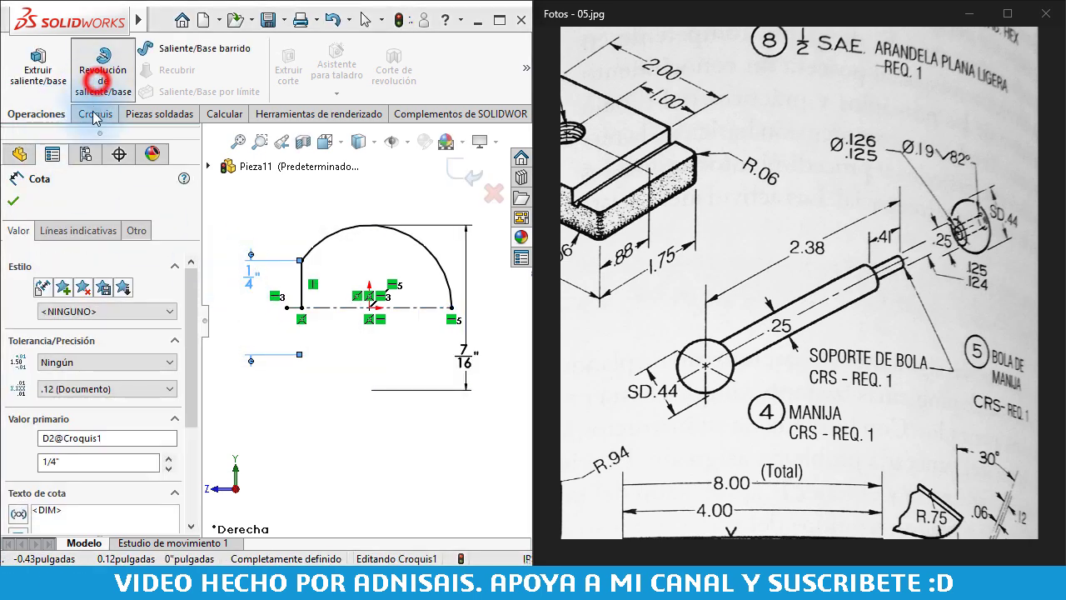
left_click(578, 298)
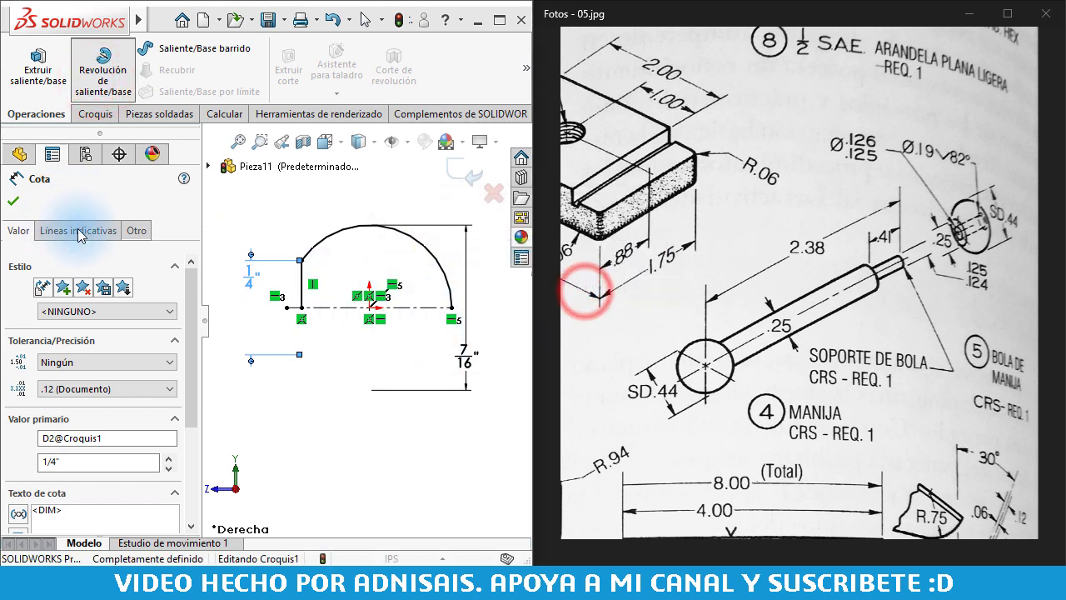
- Accept the 360° revolve to create the ball and orbit to show its flat face
left_click(12, 204)
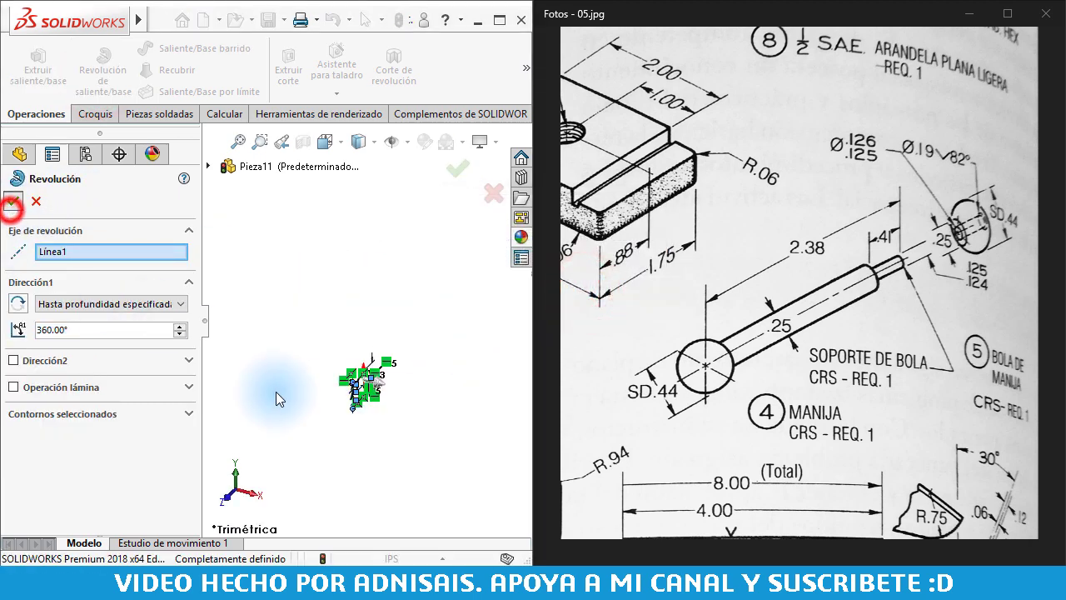
middle_click_drag(361, 332, 262, 357)
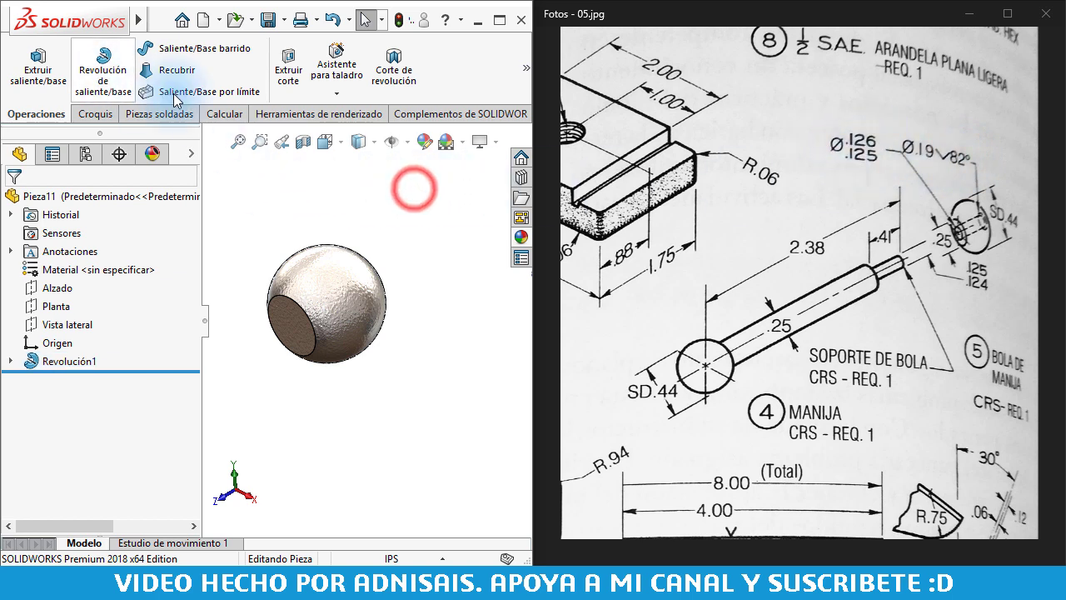
- Start a simple straight hole using All Drill Sizes with the 1/8 drill size
left_click(337, 78)
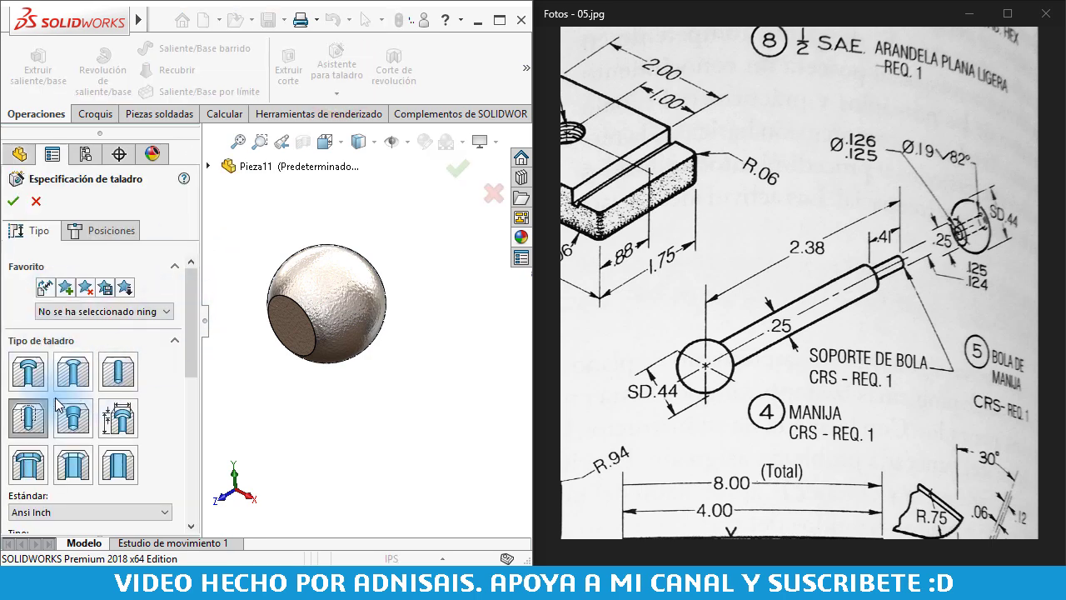
left_click(117, 370)
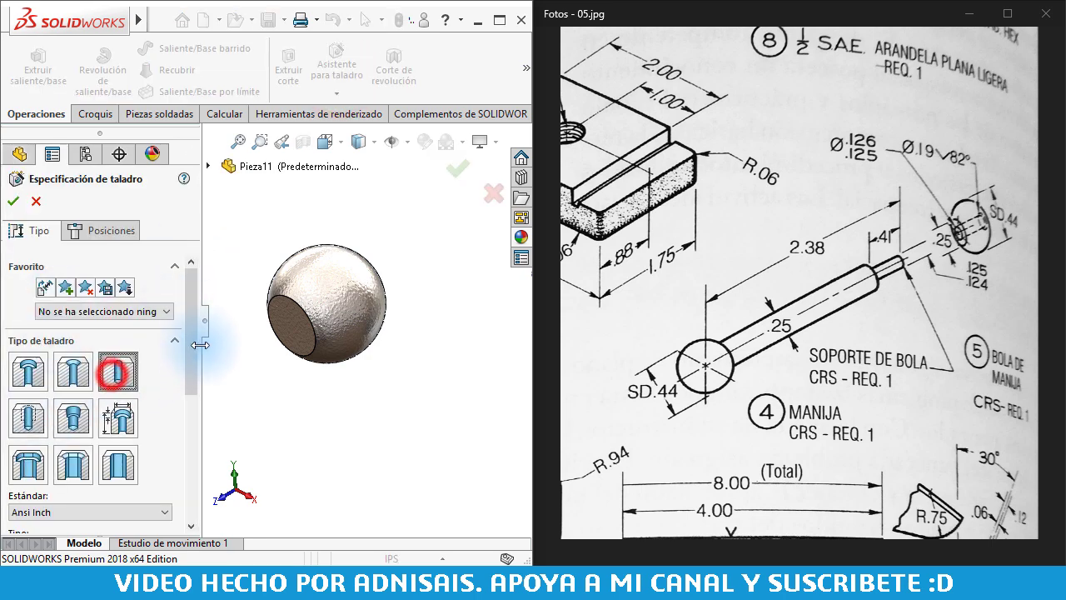
left_click_drag(191, 326, 188, 406)
left_click(72, 387)
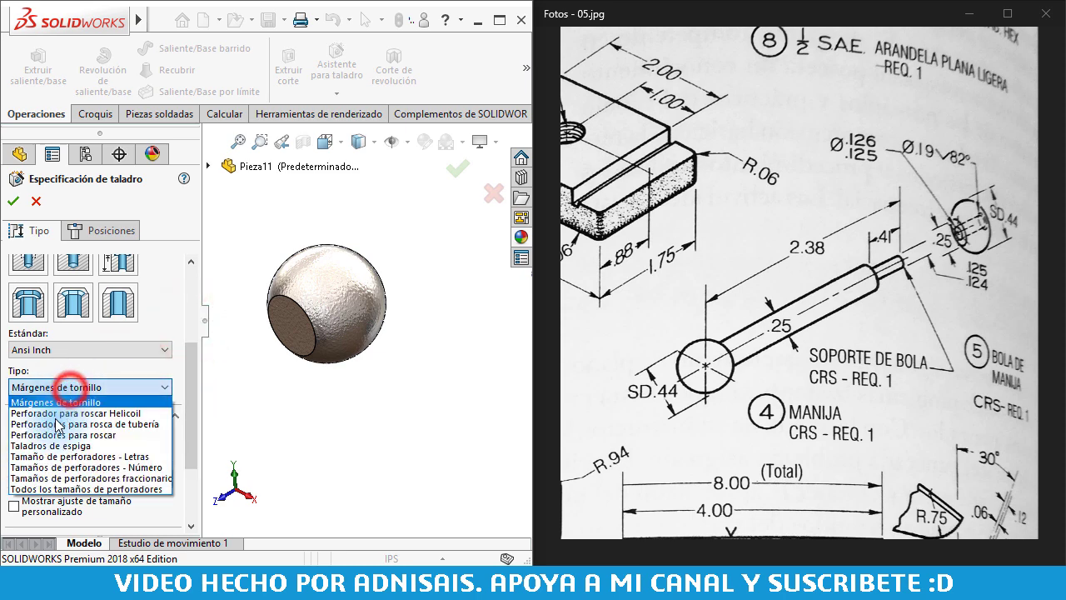
left_click(65, 488)
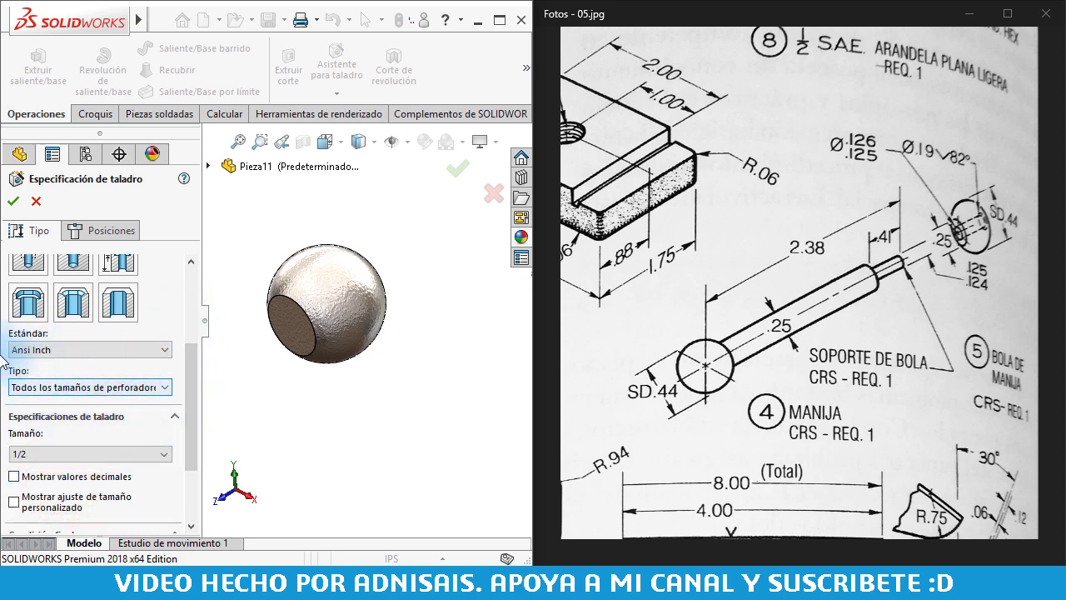
left_click_drag(190, 368, 146, 407)
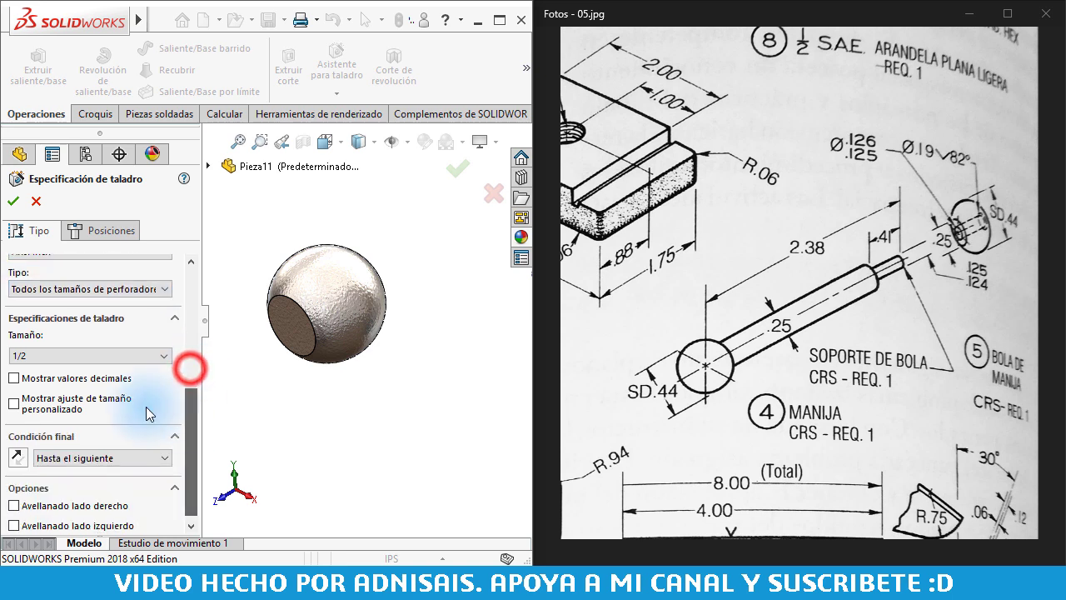
left_click(94, 356)
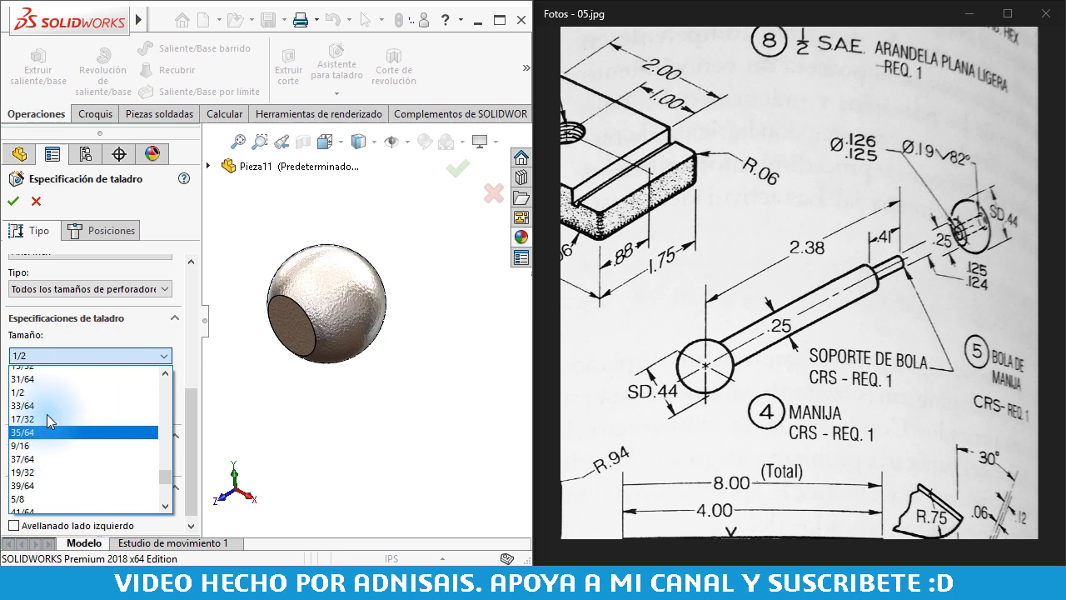
scroll(47, 414, "up", 2)
scroll(45, 415, "up", 3)
scroll(44, 416, "up", 2)
scroll(37, 421, "up", 2)
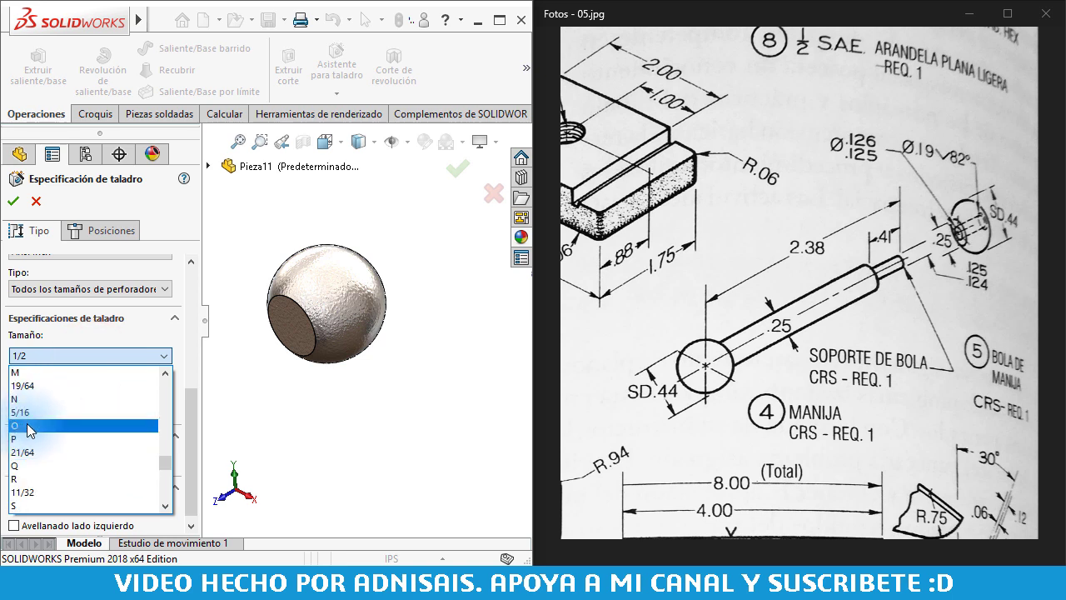
scroll(30, 428, "up", 2)
scroll(32, 421, "up", 2)
scroll(37, 419, "up", 2)
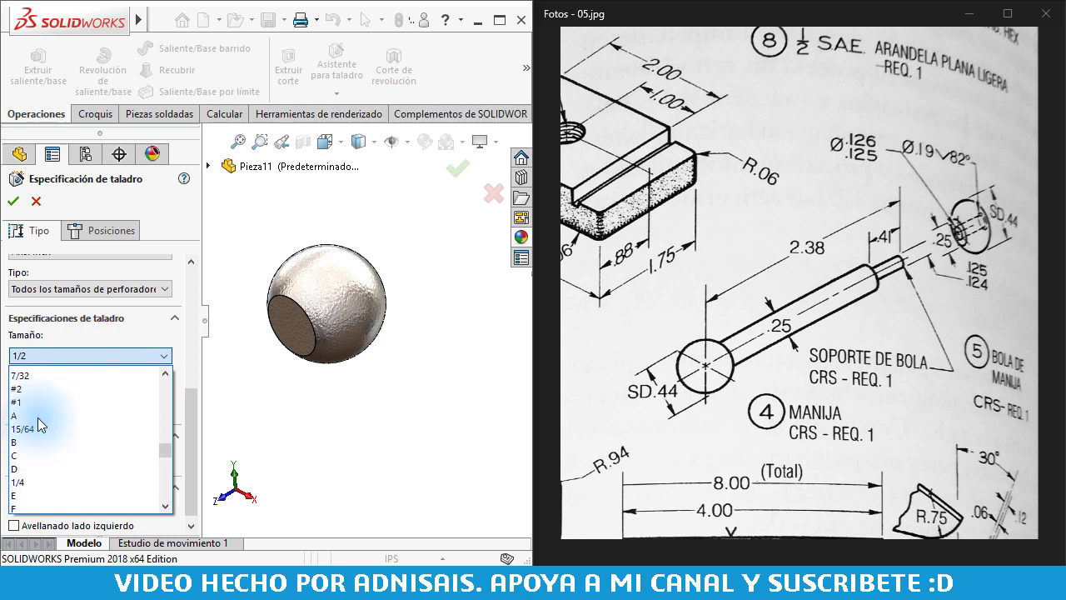
scroll(38, 418, "up", 2)
scroll(37, 417, "up", 2)
scroll(38, 417, "up", 2)
scroll(38, 417, "up", 1)
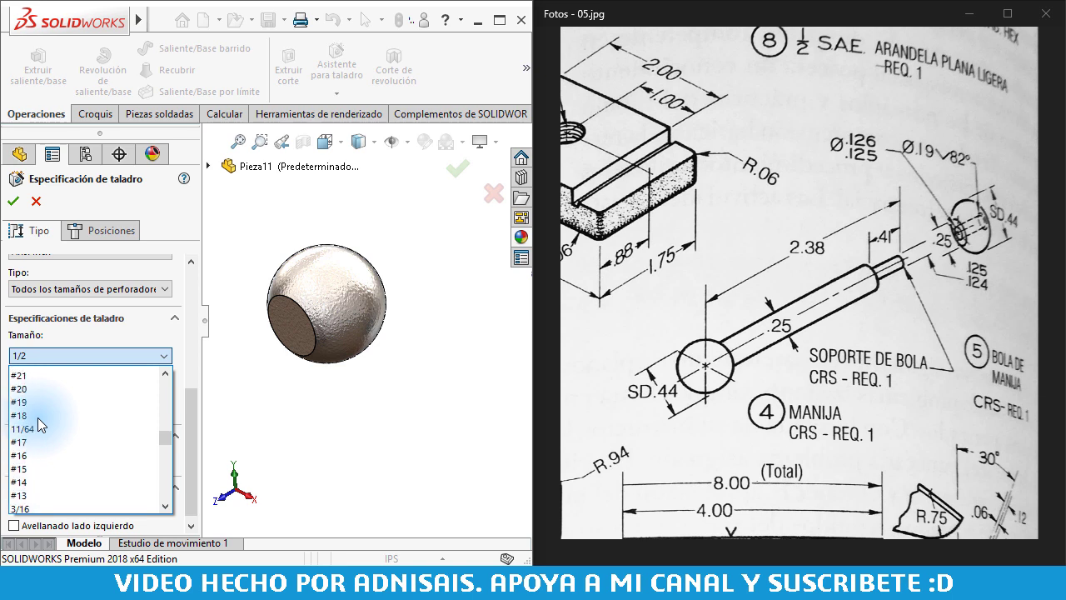
scroll(37, 418, "up", 1)
scroll(38, 417, "up", 1)
scroll(35, 422, "up", 2)
scroll(33, 425, "up", 1)
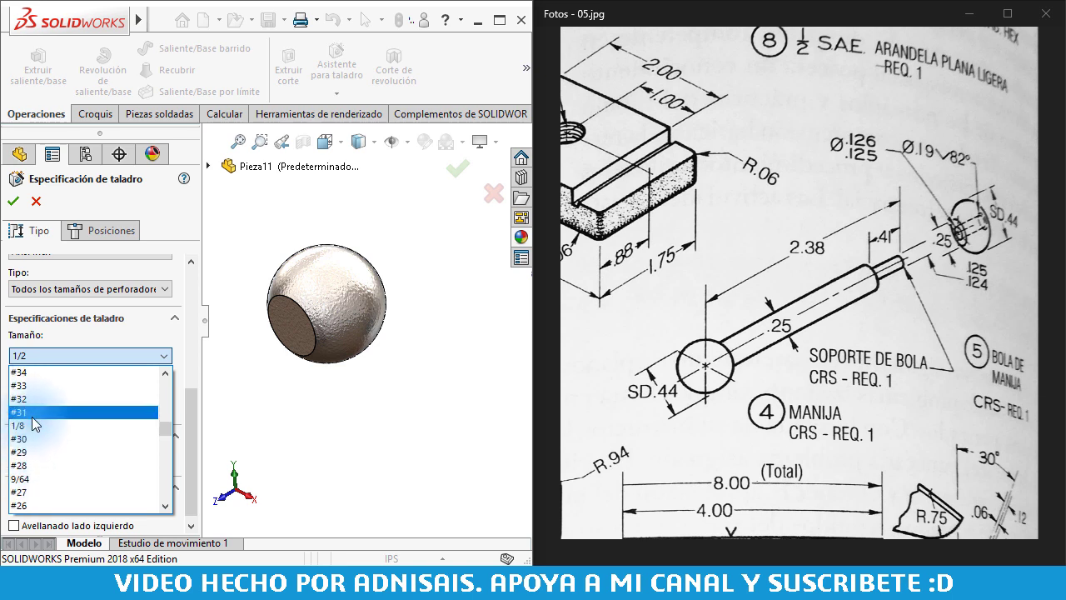
left_click(34, 426)
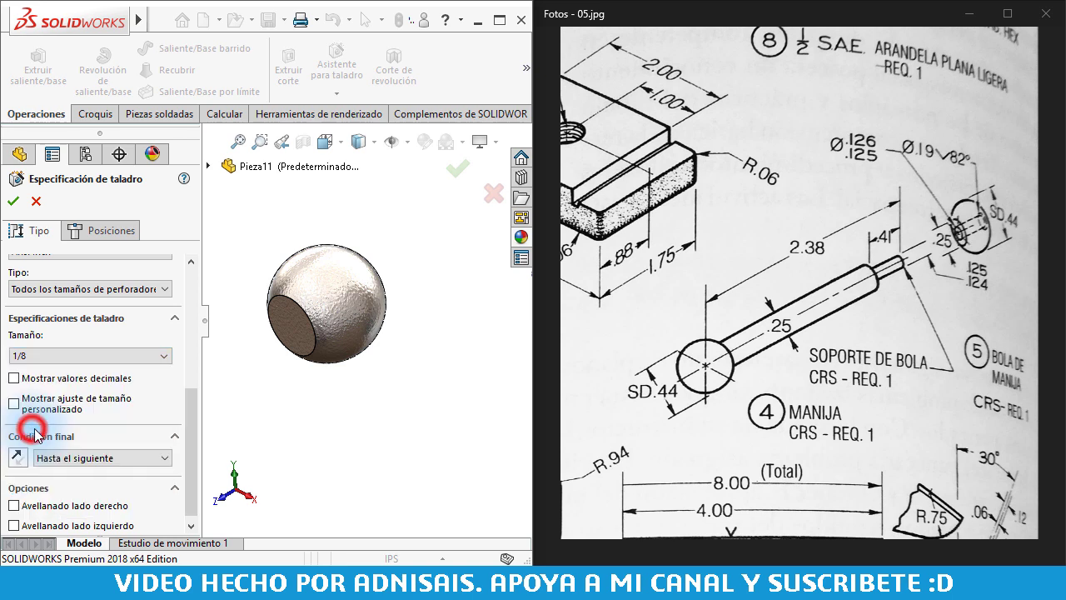
- Set the hole end condition to a specified depth of 3/16" (0.19)
left_click(83, 457)
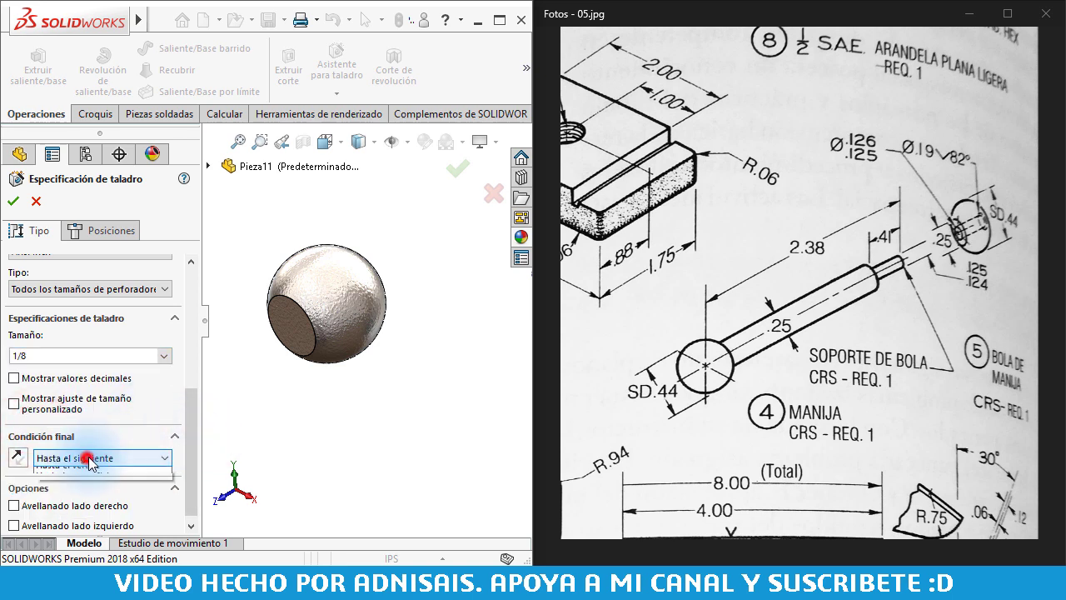
left_click(87, 473)
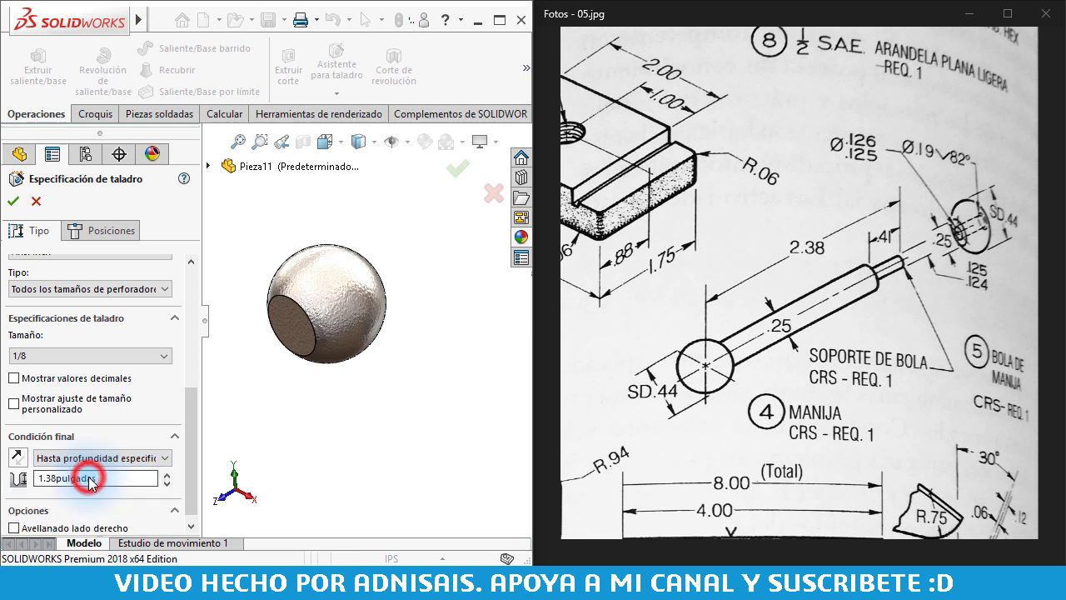
double_click(125, 482)
type(".19")
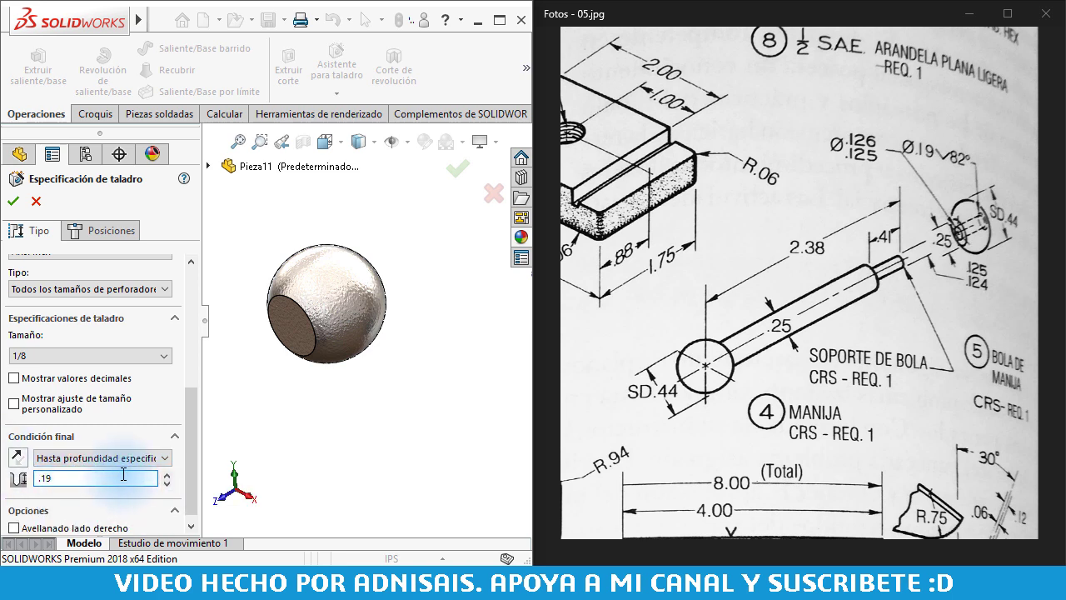
left_click(251, 431)
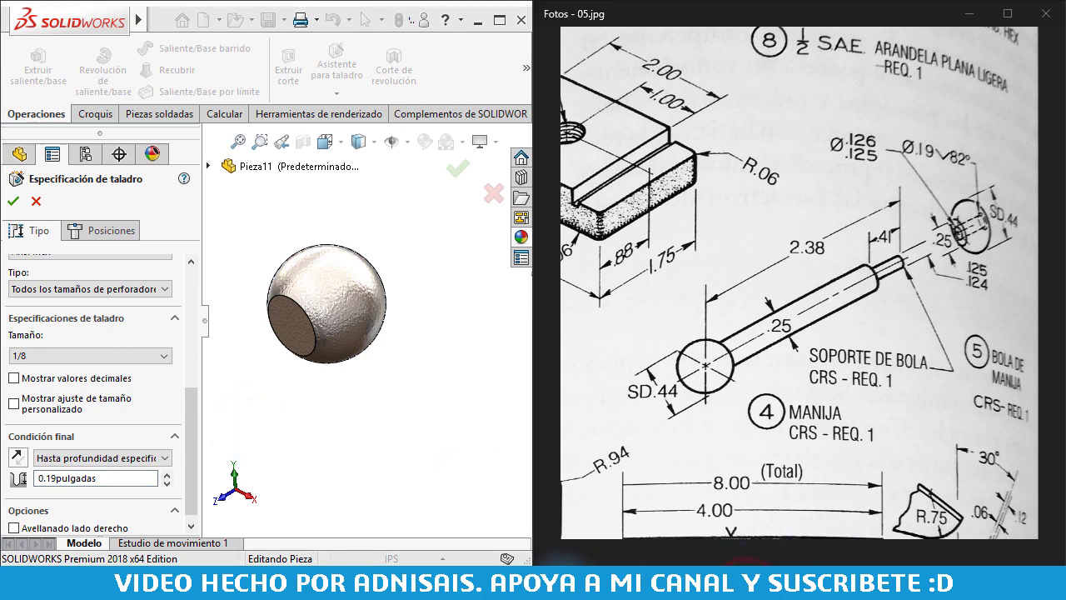
left_click(983, 500)
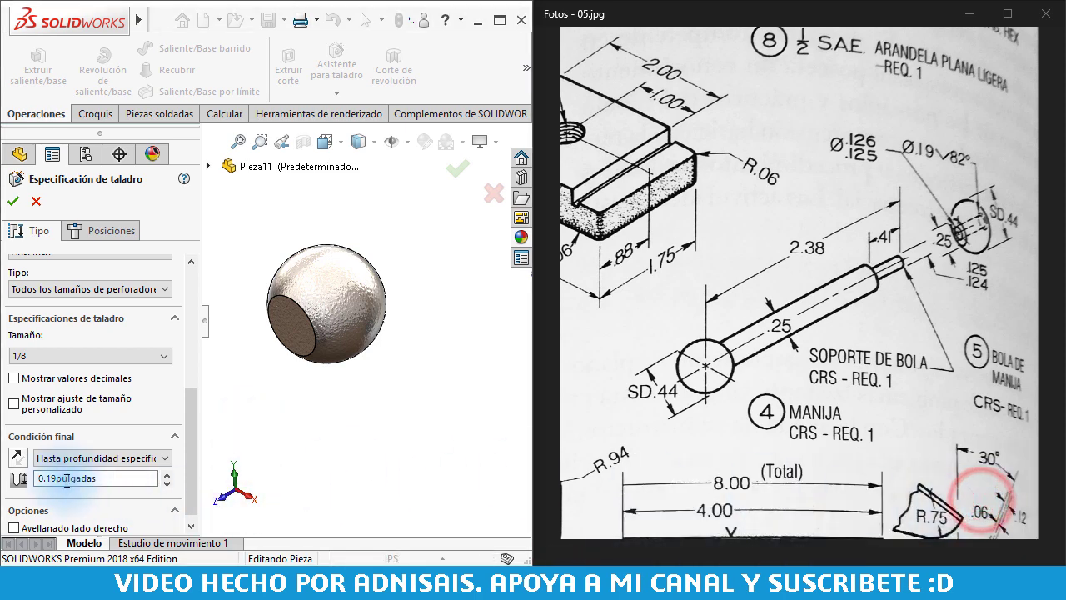
left_click(131, 480)
type("3/16\"")
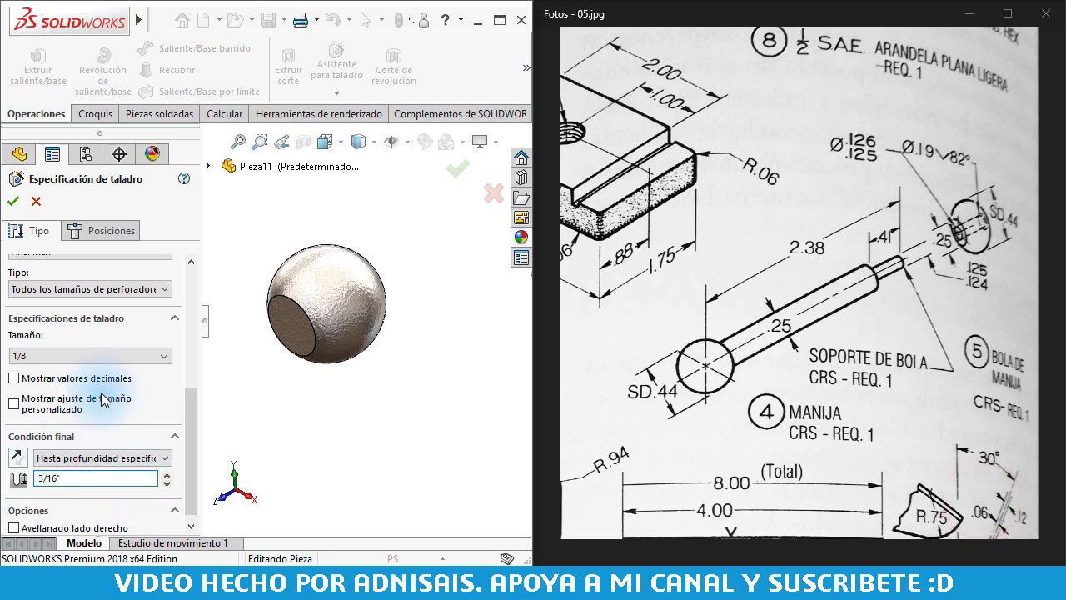
- Place the hole at the centre of the ball's flat face, accept it, and inspect it
left_click(97, 235)
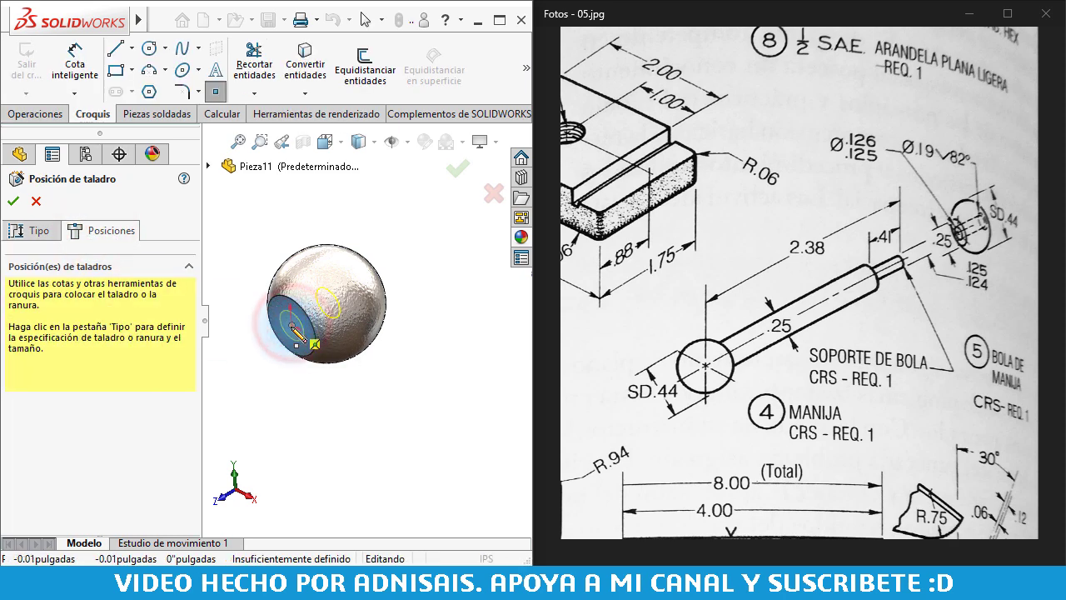
left_click(292, 326)
left_click(16, 203)
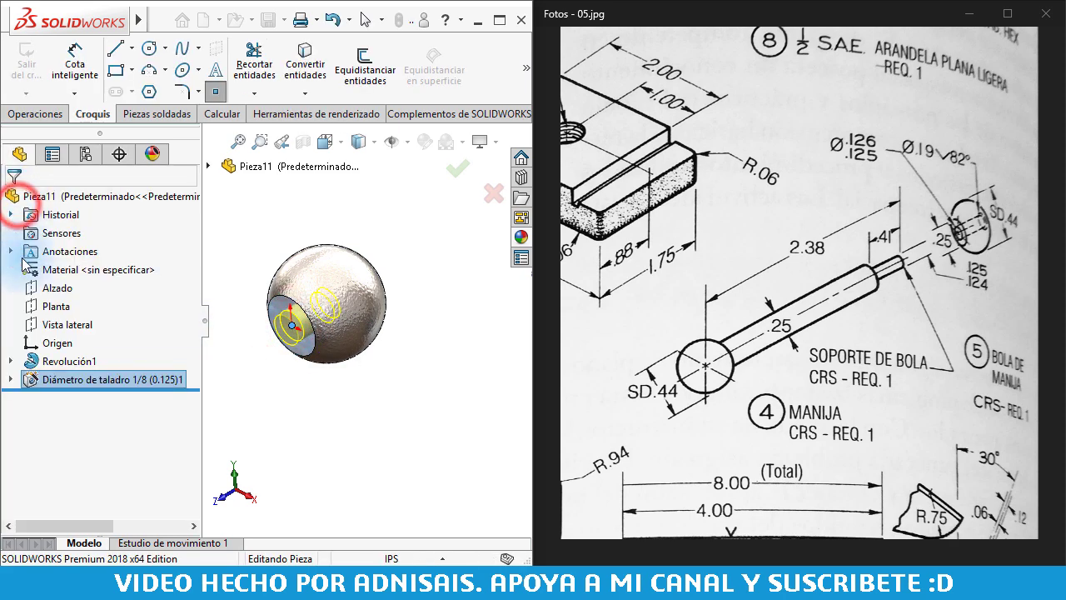
mouse_move(350, 363)
middle_mouse_down()
mouse_move(388, 325)
mouse_move(405, 338)
mouse_move(320, 370)
middle_mouse_up()
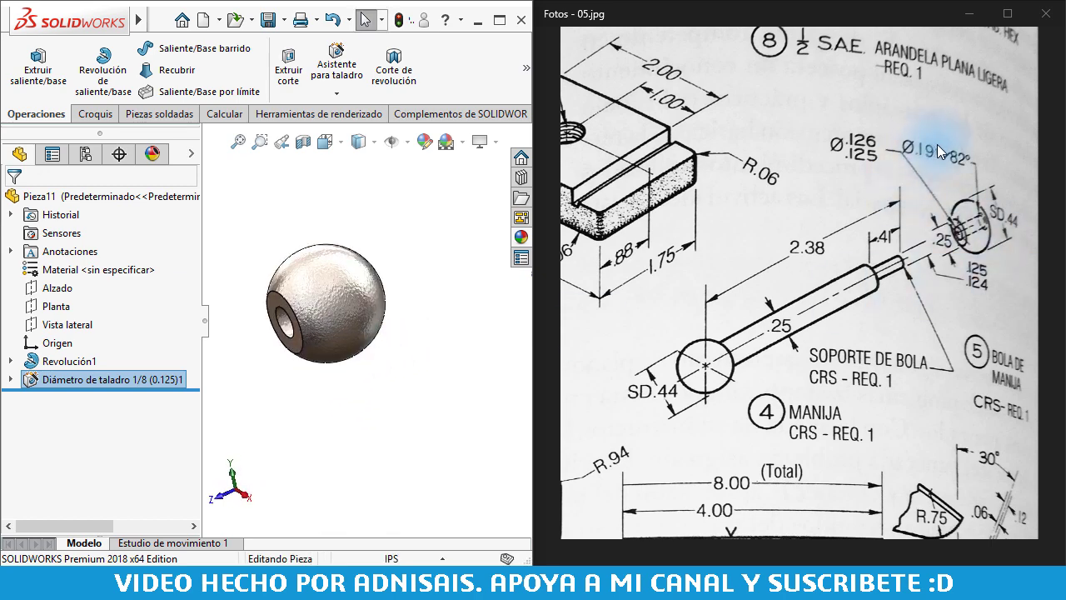
left_click(268, 25)
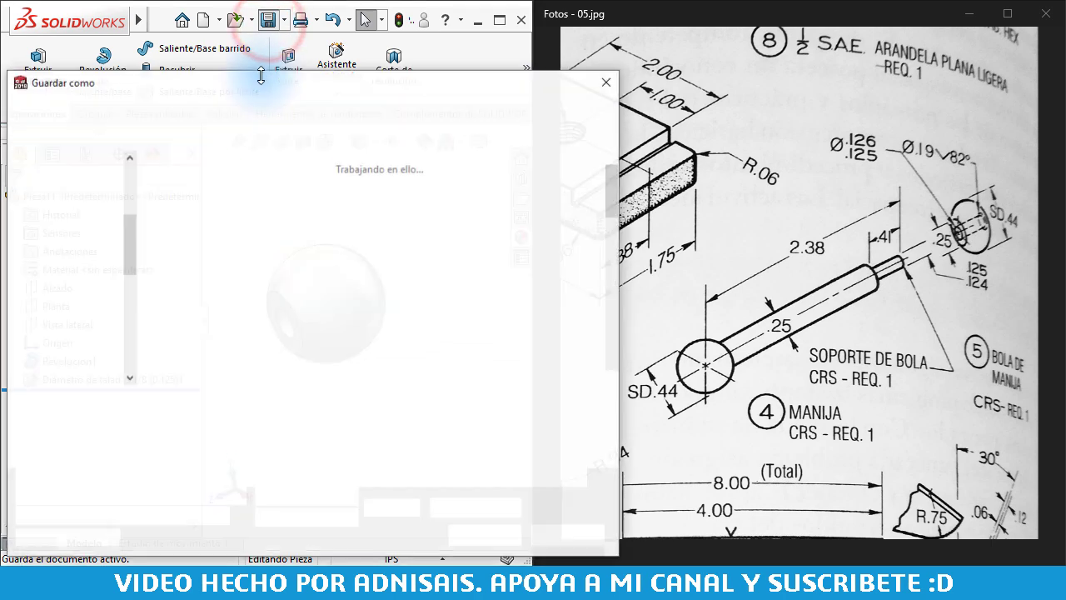
type("909-")
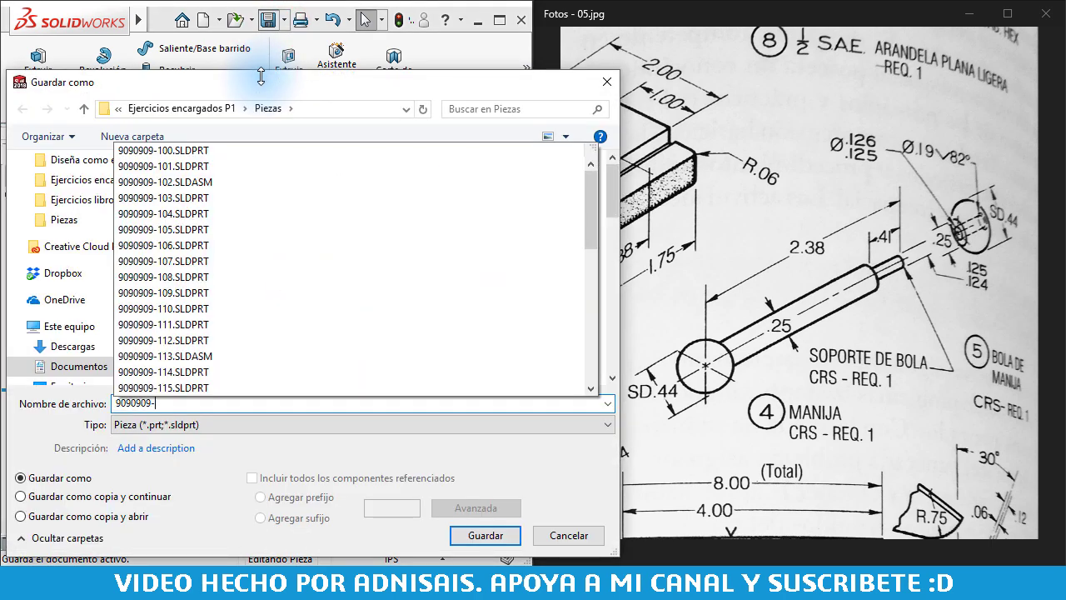
type("124")
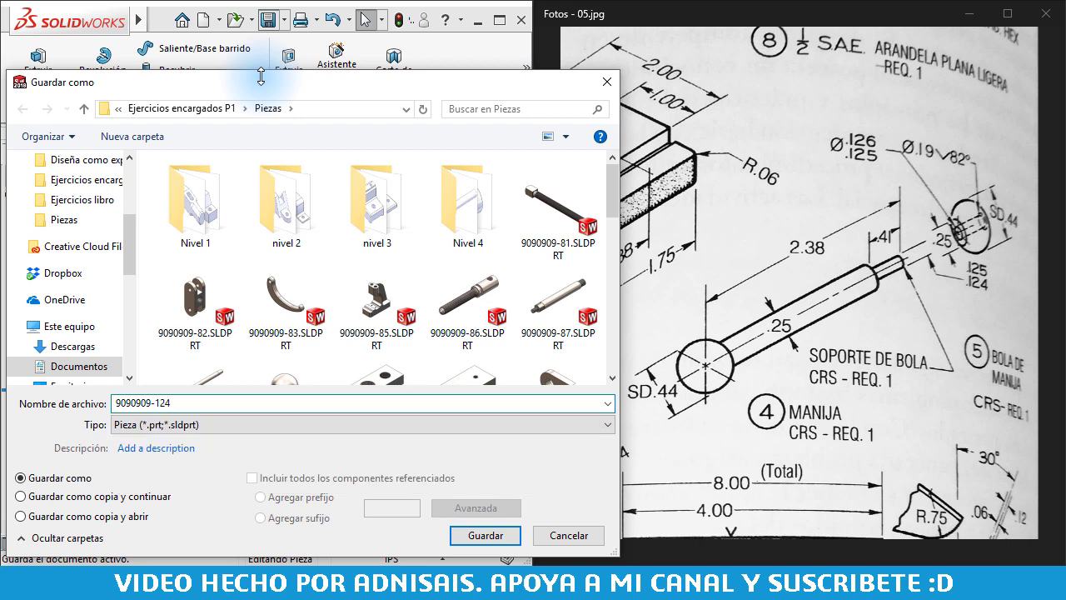
key("Return")
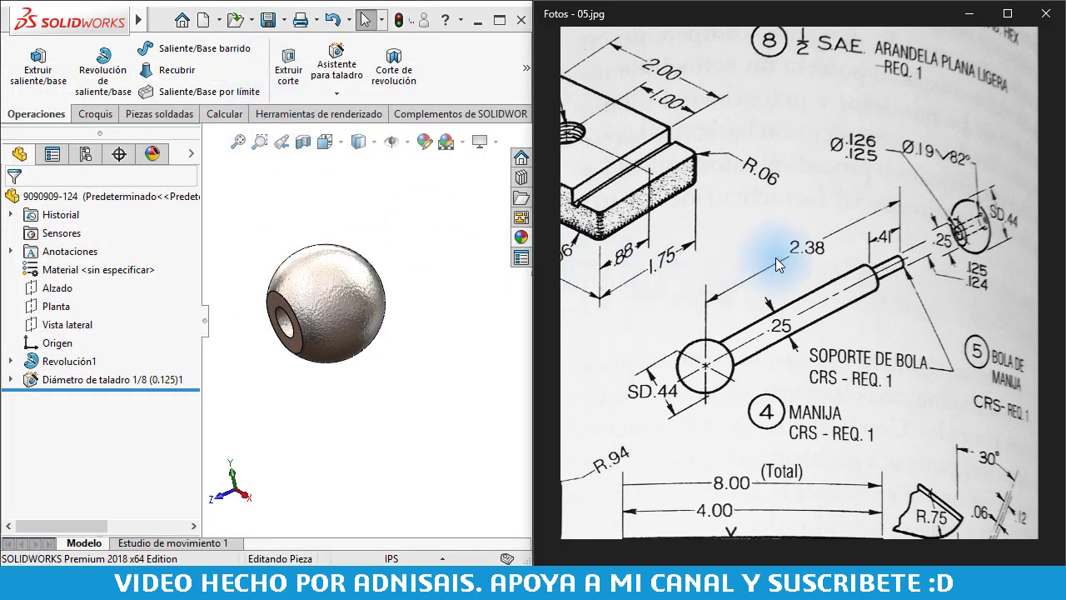
mouse_move(775, 264)
left_mouse_down()
mouse_move(681, 248)
mouse_move(859, 329)
mouse_move(868, 367)
left_mouse_up()
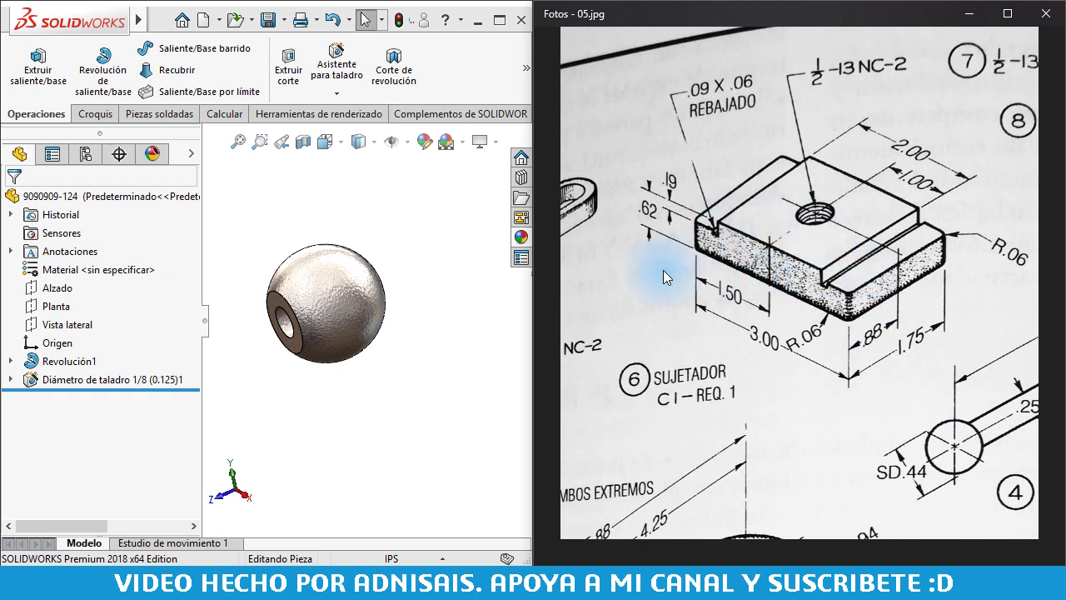
- Create a new part from the inch part template
left_click(204, 23)
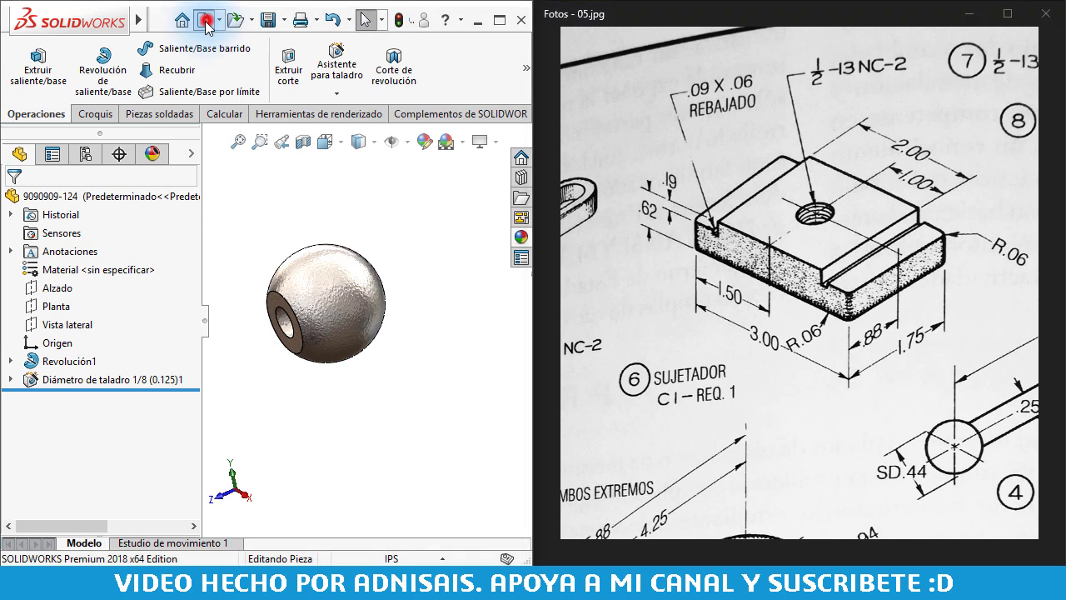
left_click(493, 153)
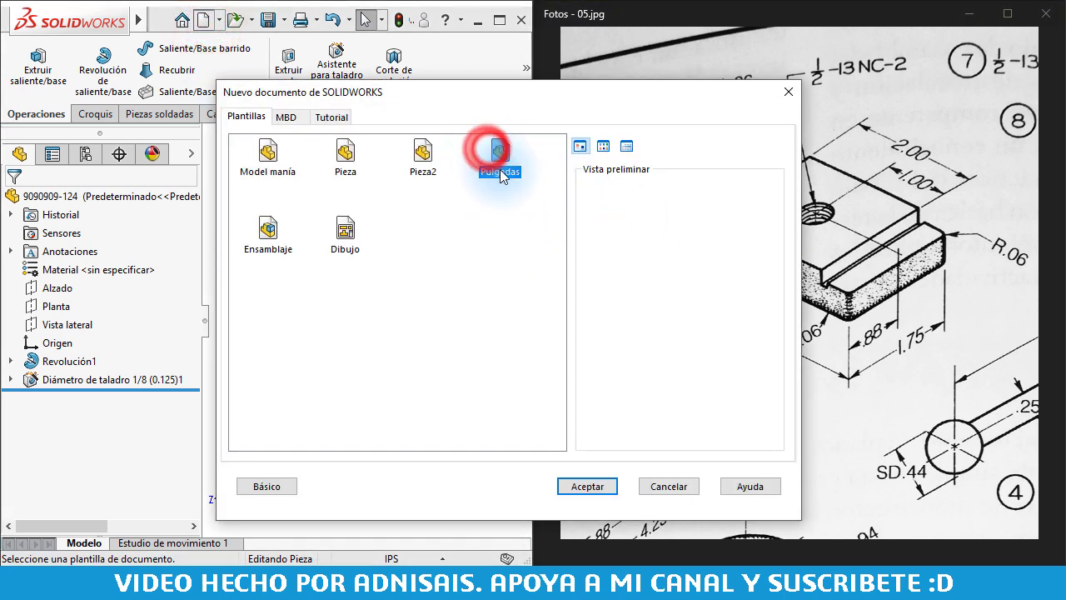
left_click(47, 285)
- Start a sketch on the front plane with a vertical centreline up from the origin
left_click(54, 268)
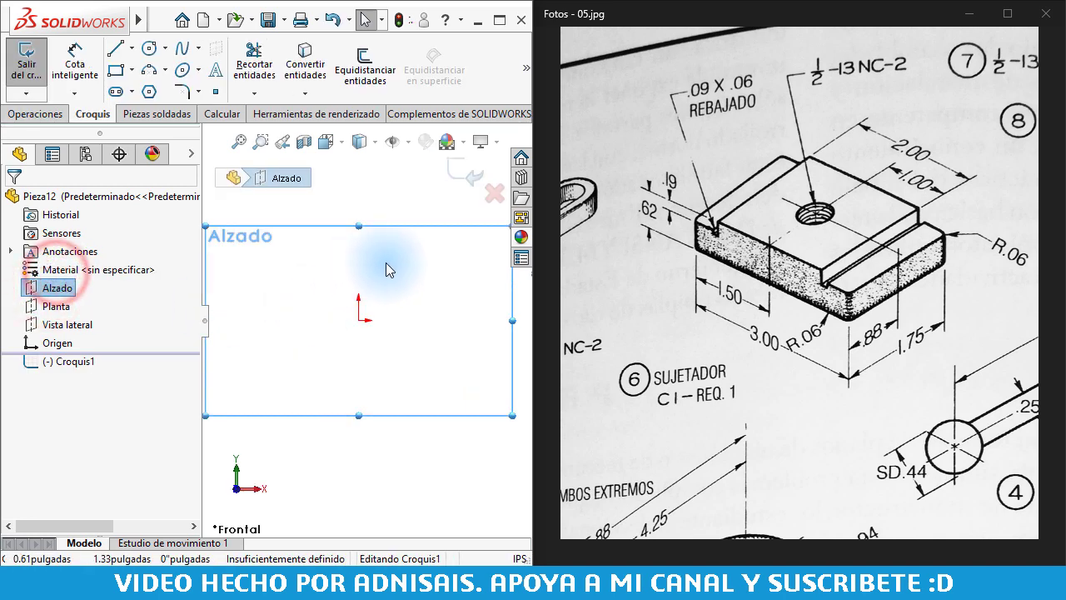
left_click(131, 48)
left_click(143, 75)
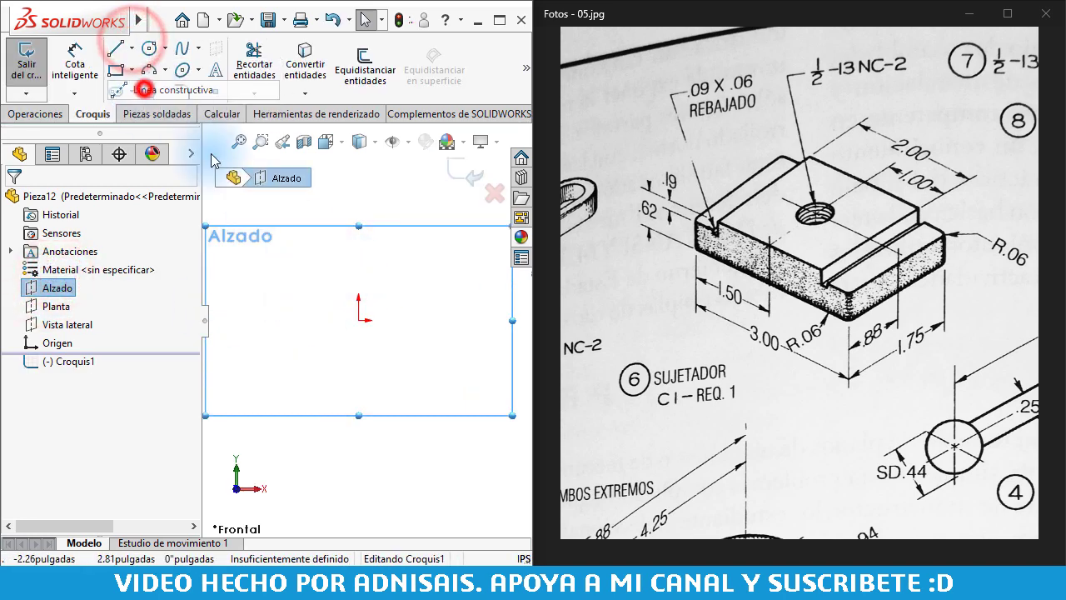
left_click(358, 319)
left_click(361, 243)
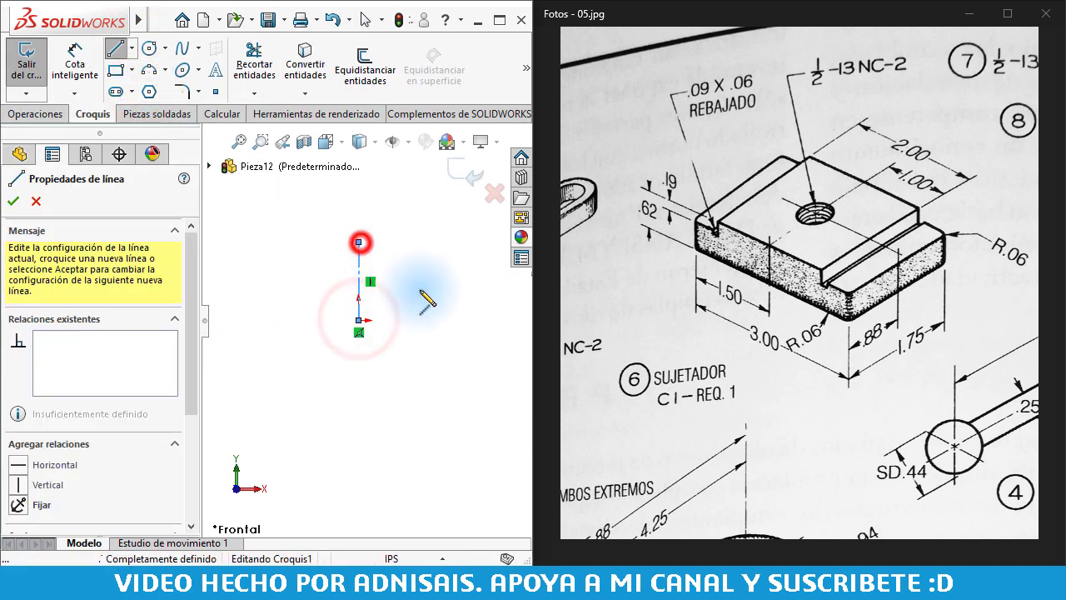
right_click(459, 322)
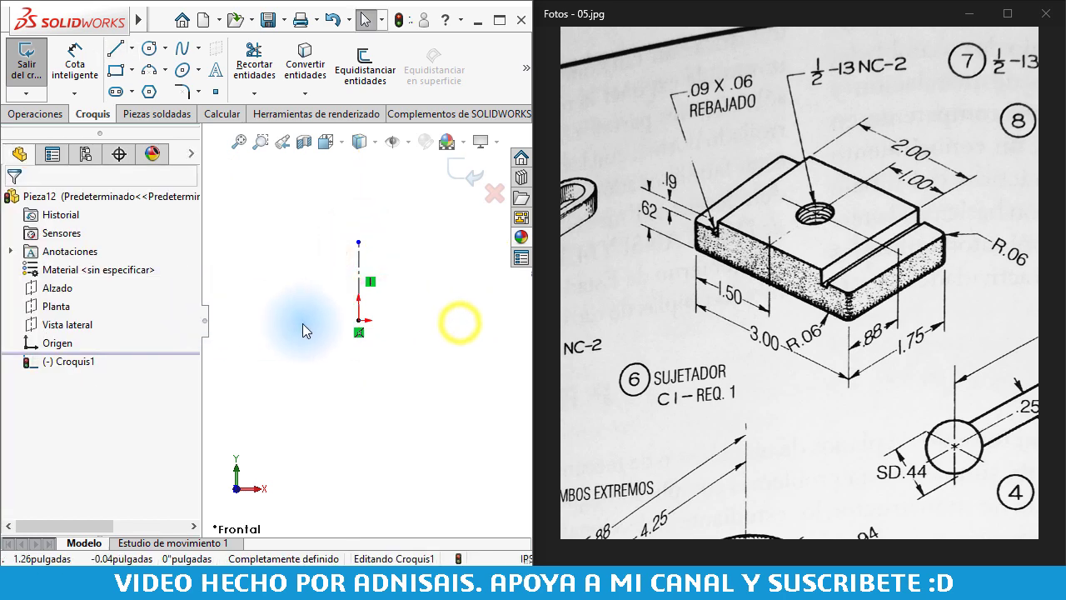
- Draw the stepped half profile from the origin leftward and back to the centreline
left_click(358, 320)
left_click(238, 320)
left_click(238, 280)
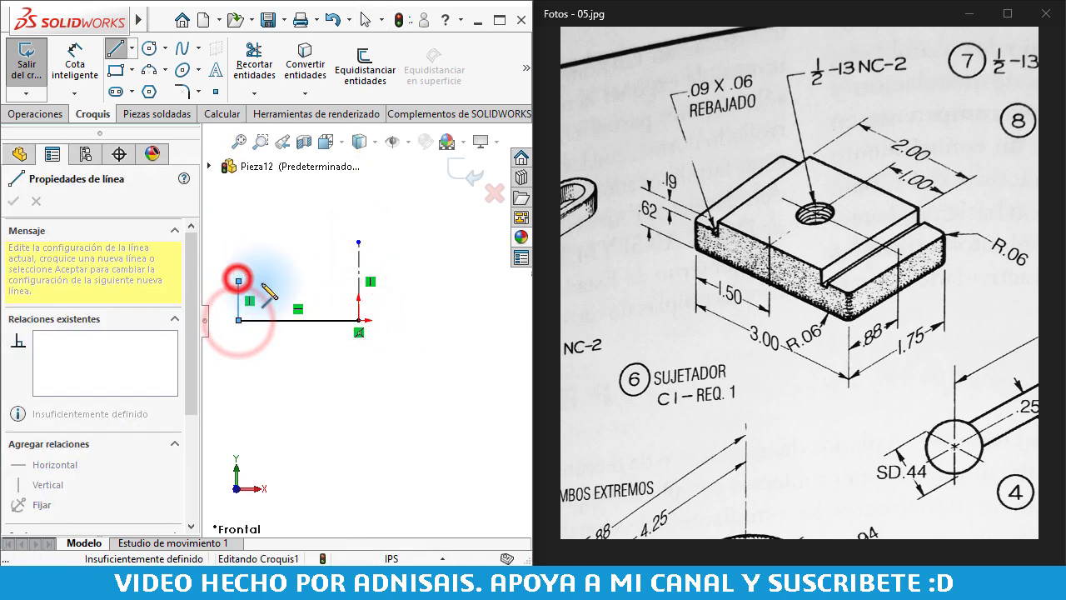
left_click(273, 293)
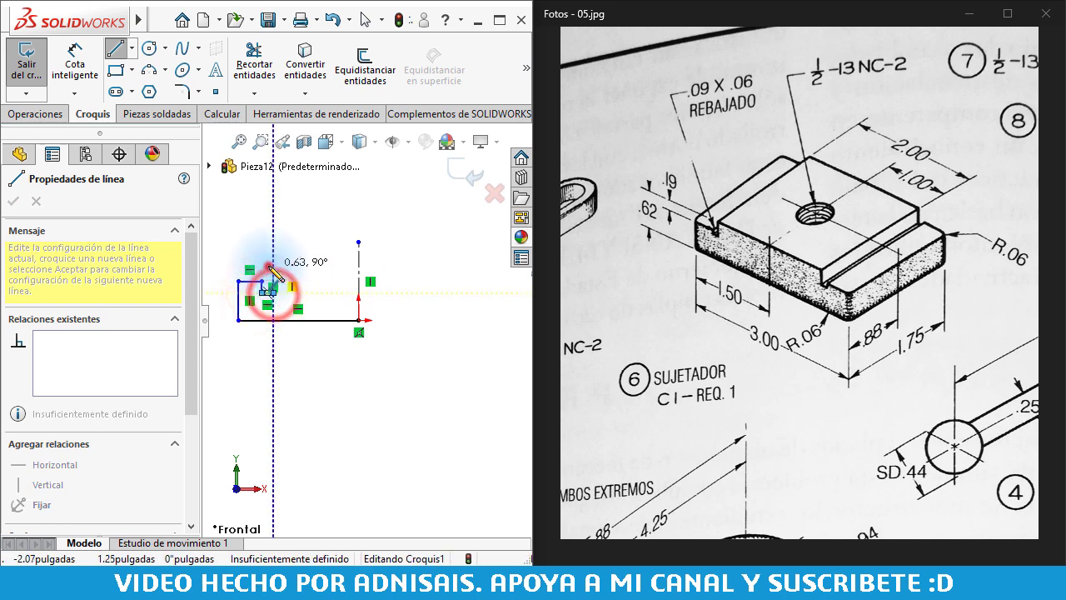
left_click(274, 265)
left_click(358, 265)
key("Escape")
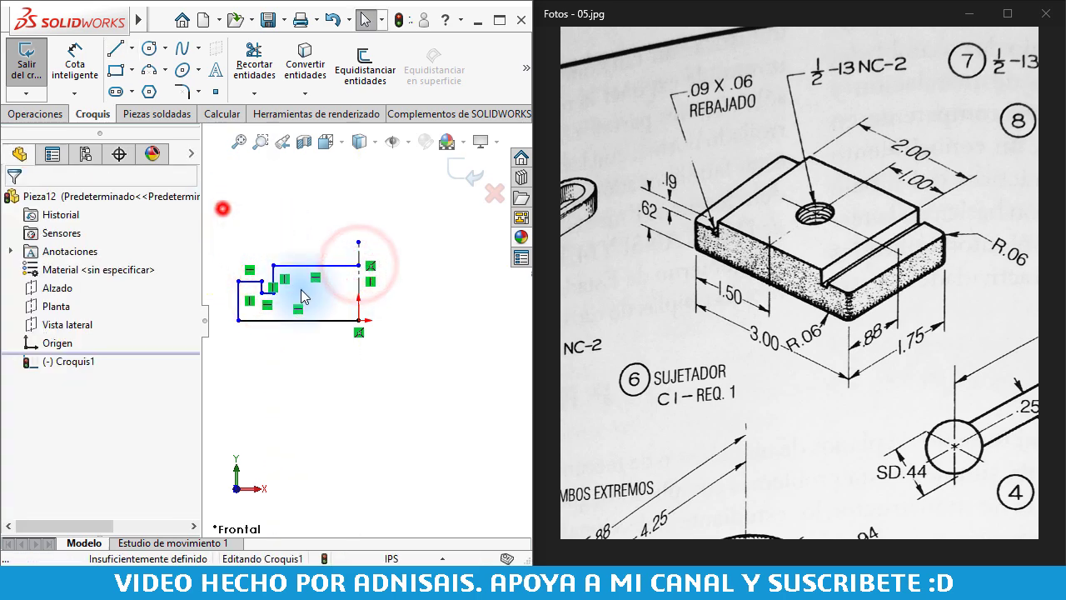
- Mirror the half profile about the centreline to complete the block outline
left_click_drag(223, 208, 436, 340)
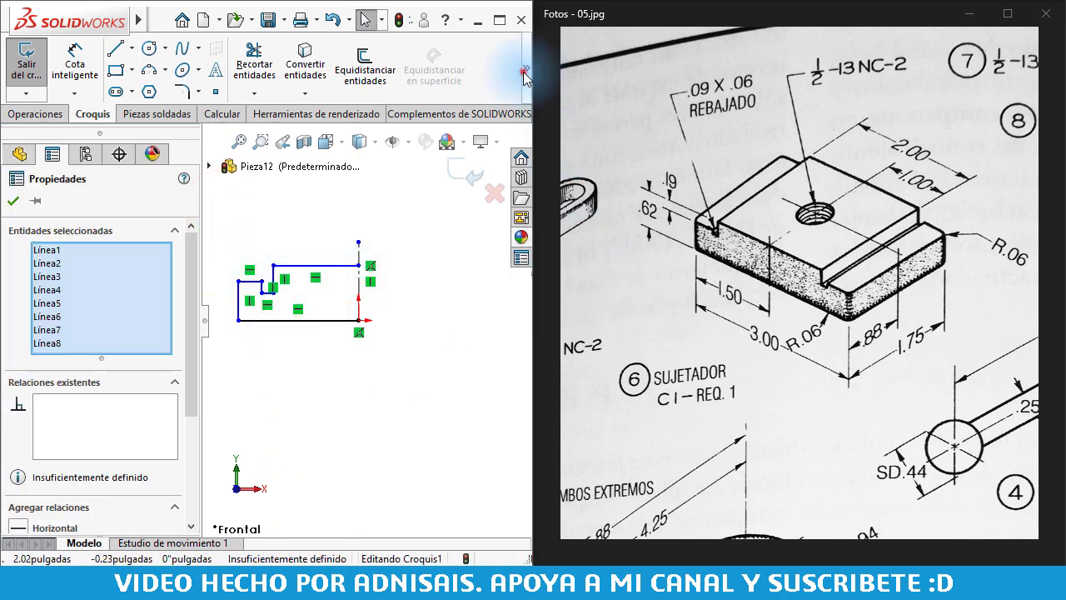
left_click(523, 67)
left_click(466, 111)
left_click(413, 398)
- Dimension the bottom edge 3" wide and the profile height 0.625"
right_click_drag(413, 432, 393, 250)
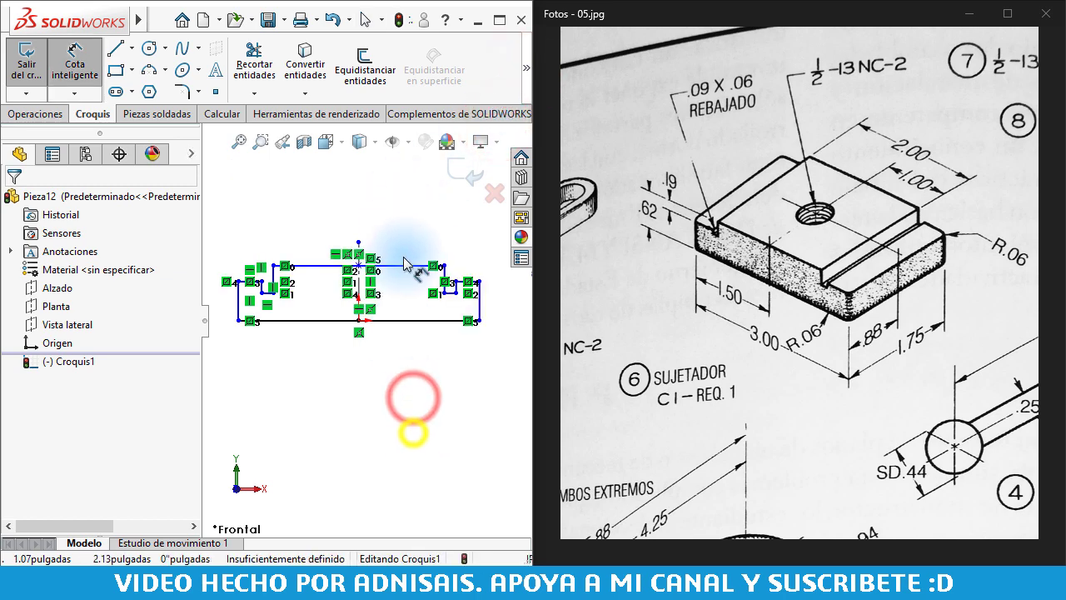
left_click(395, 320)
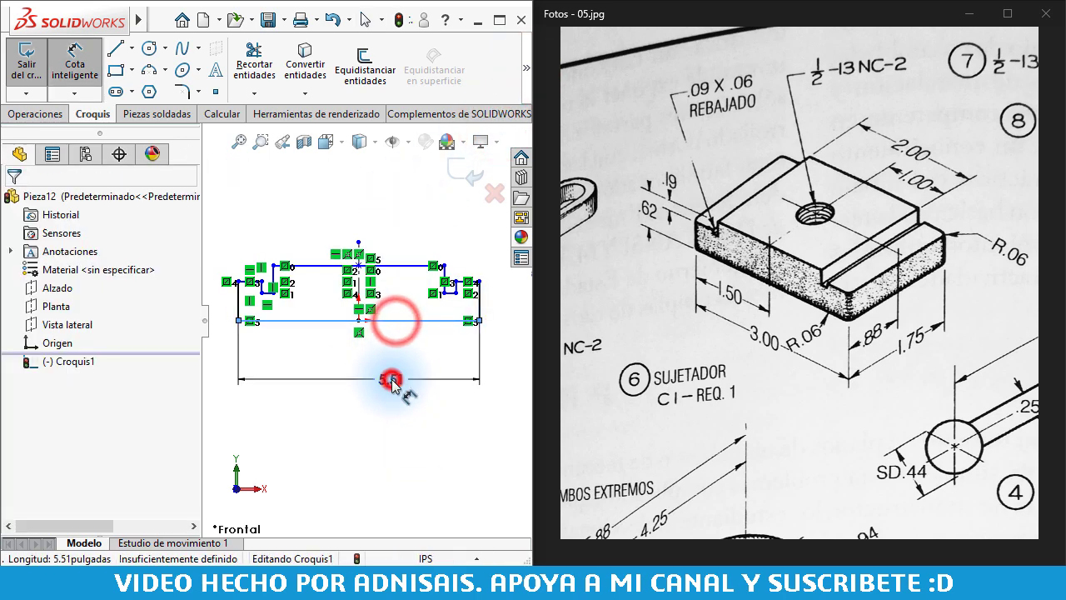
left_click(390, 379)
type("3")
key("Return")
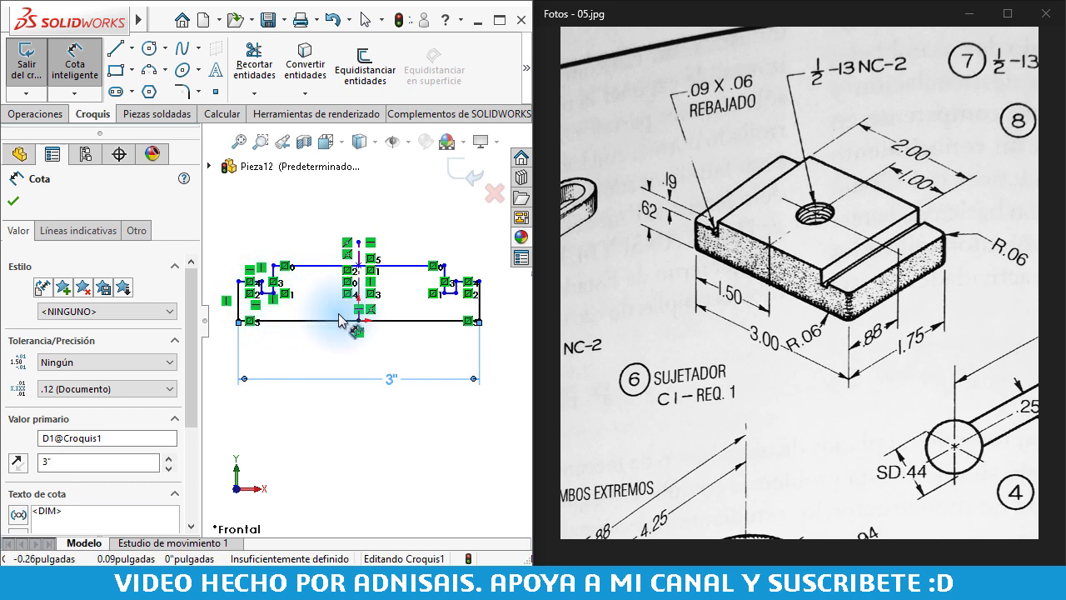
left_click(291, 321)
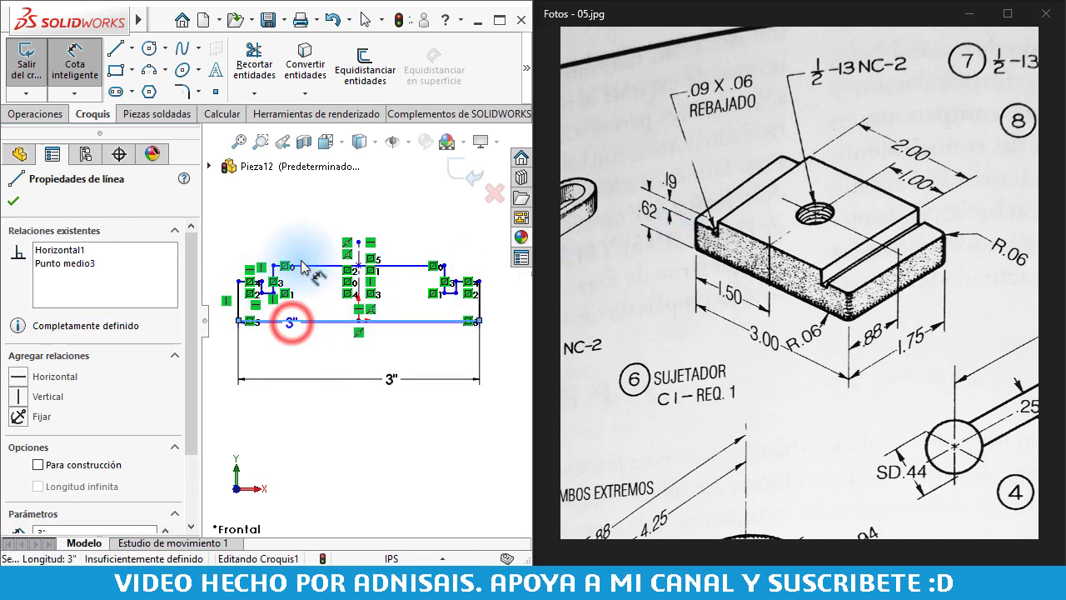
left_click(304, 267)
left_click(245, 302)
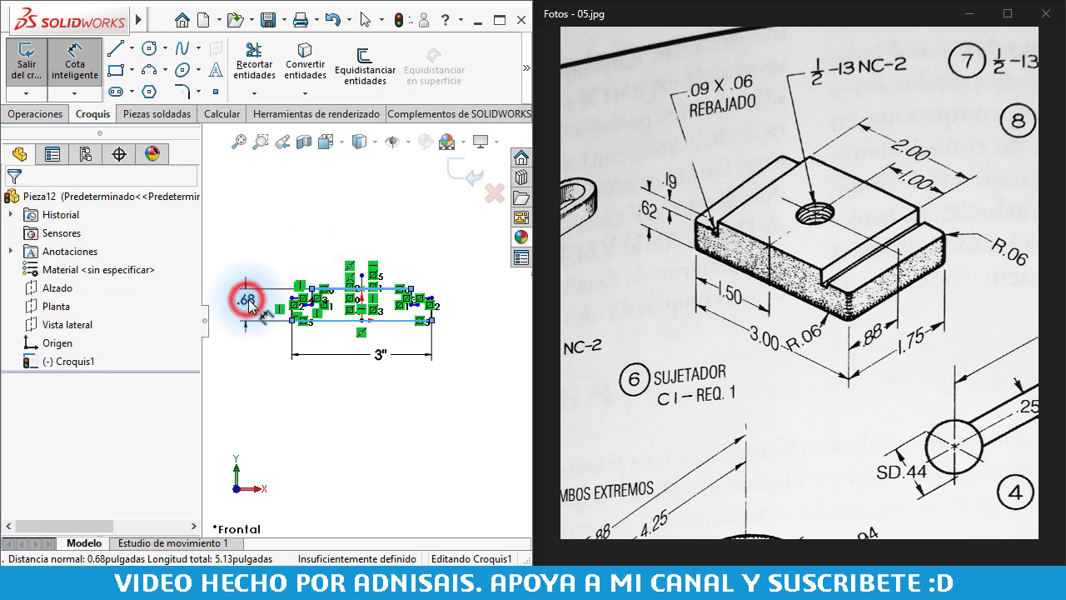
type(".625")
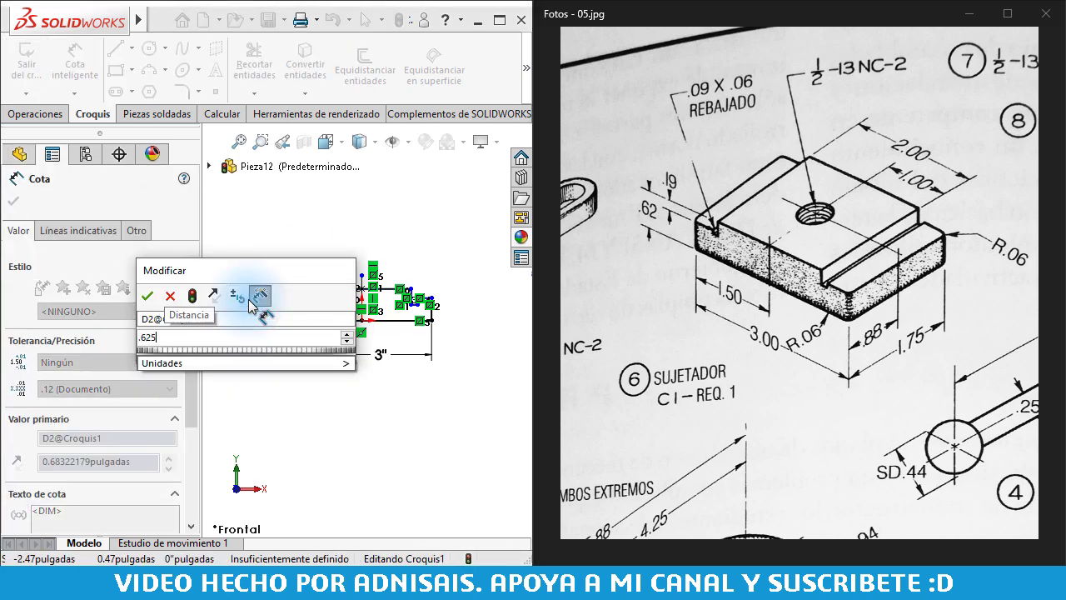
key("Return")
- Add the 3/16" step depth dimension to the profile
scroll(283, 308, "down", 3)
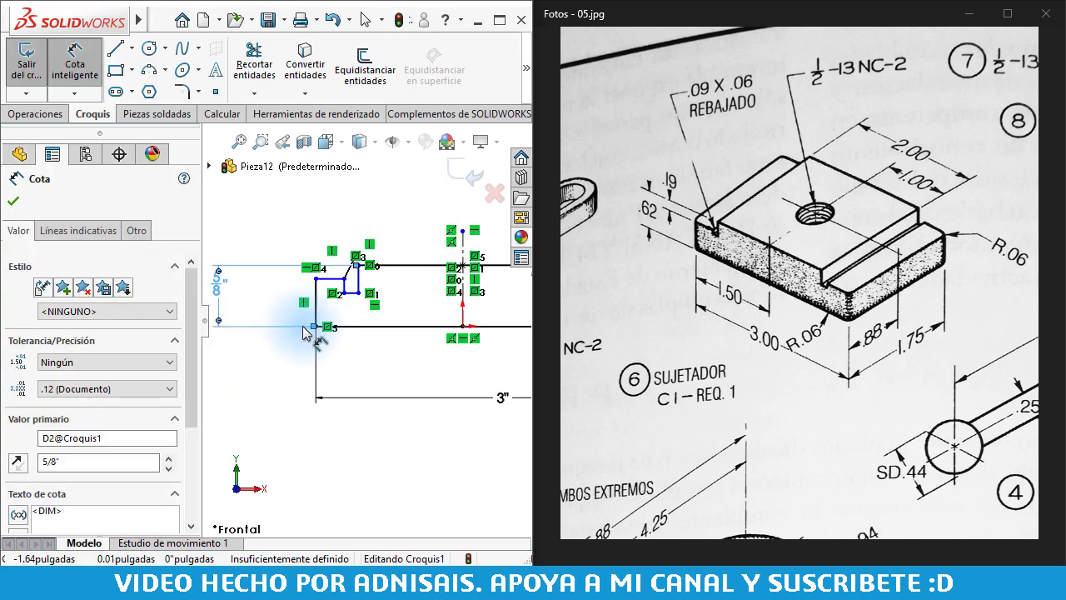
scroll(321, 327, "down", 3)
left_click(402, 252)
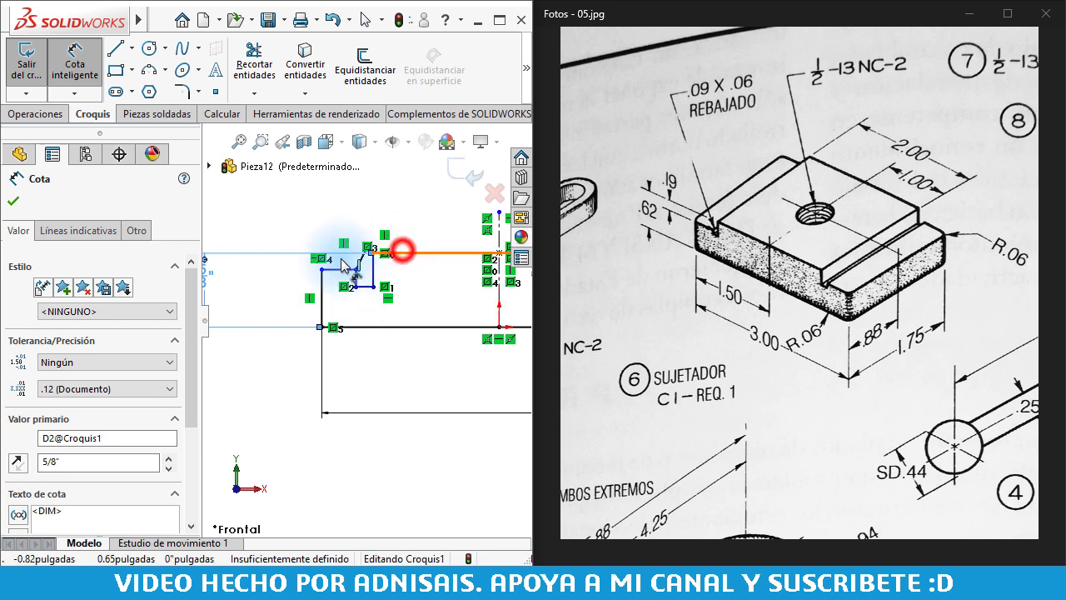
left_click(342, 269)
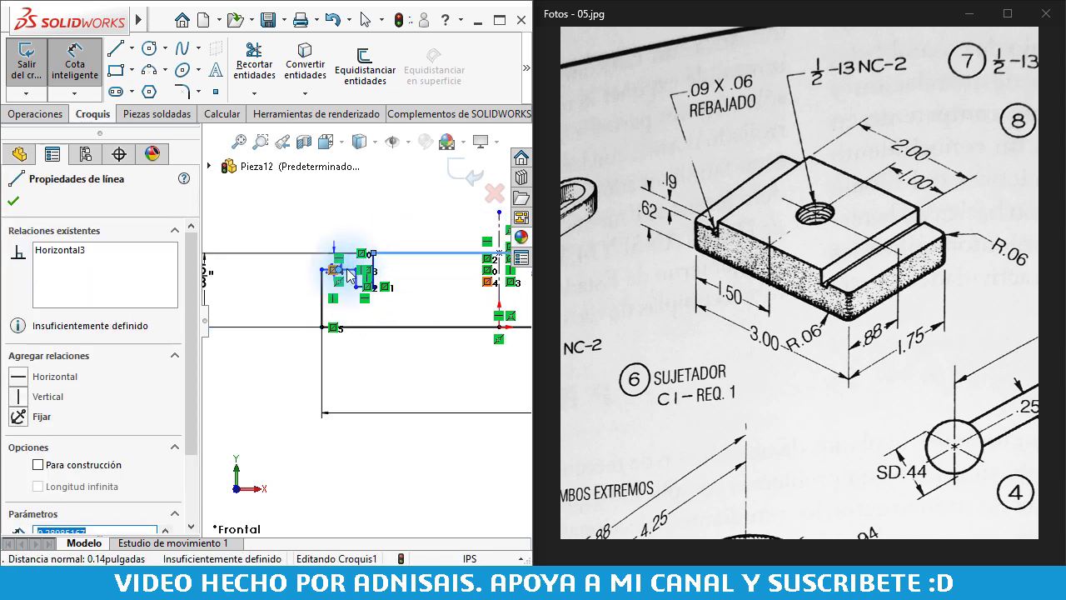
left_click(347, 269)
left_click(348, 269)
left_click(349, 271)
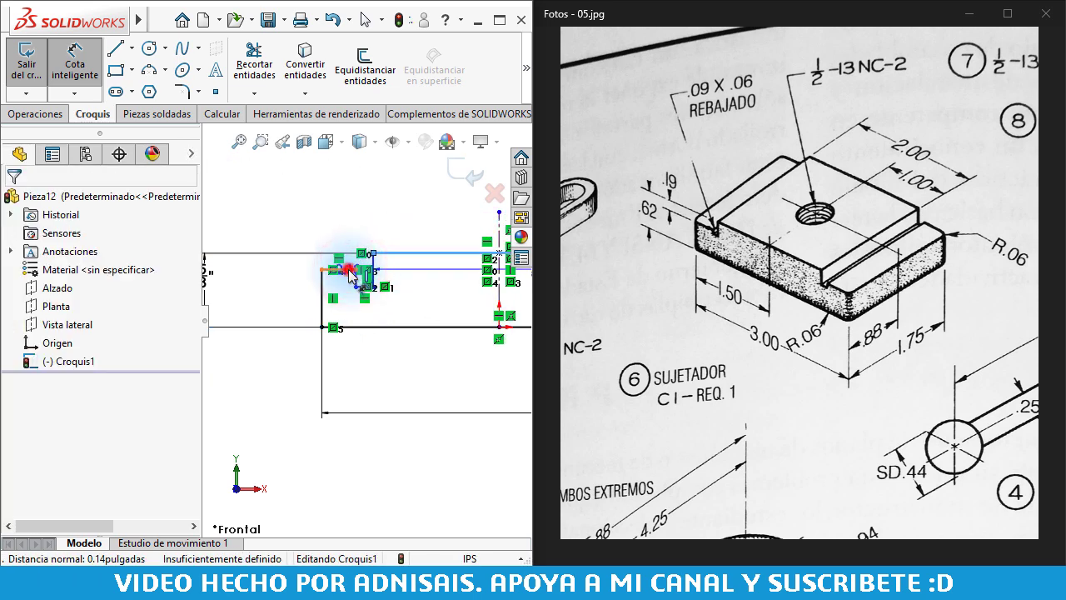
left_click(349, 272)
left_click(281, 267)
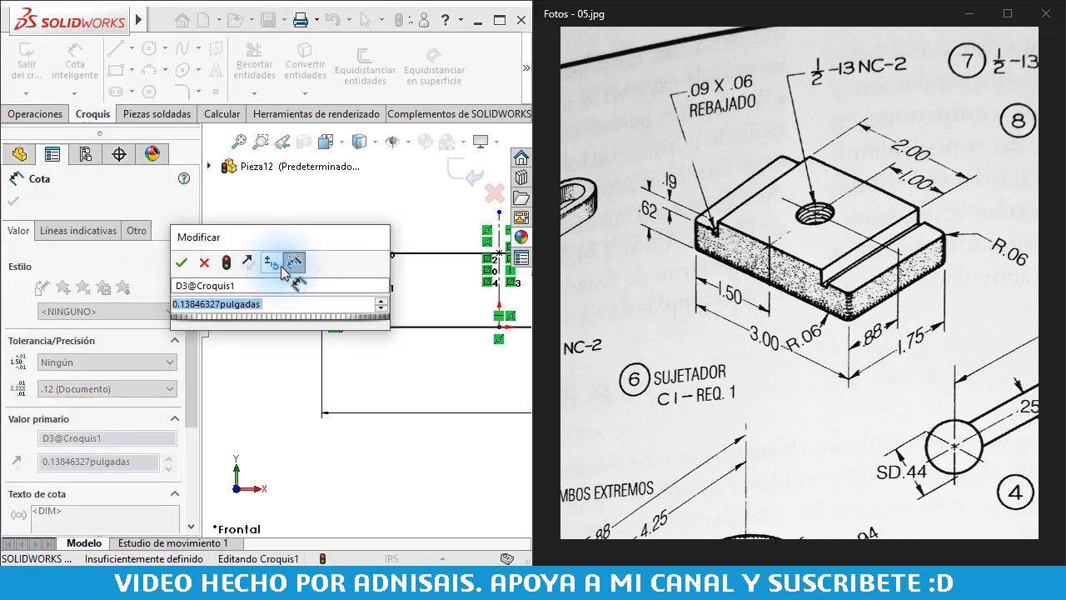
type("3/16")
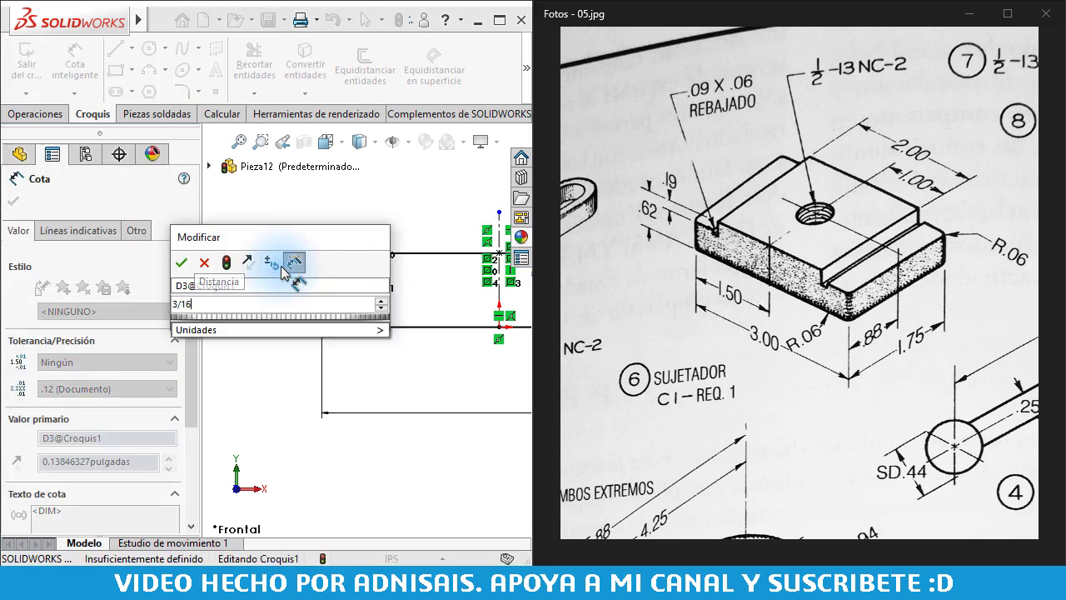
key("Return")
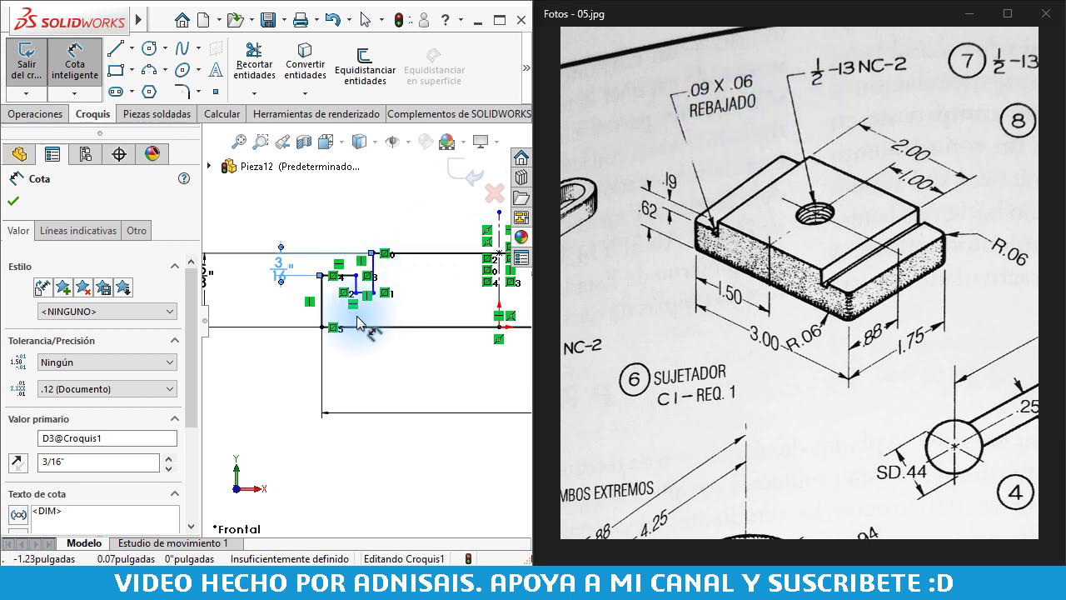
- Dimension the notch's short bottom edge as 3/32"
scroll(369, 295, "down", 2)
scroll(364, 300, "down", 2)
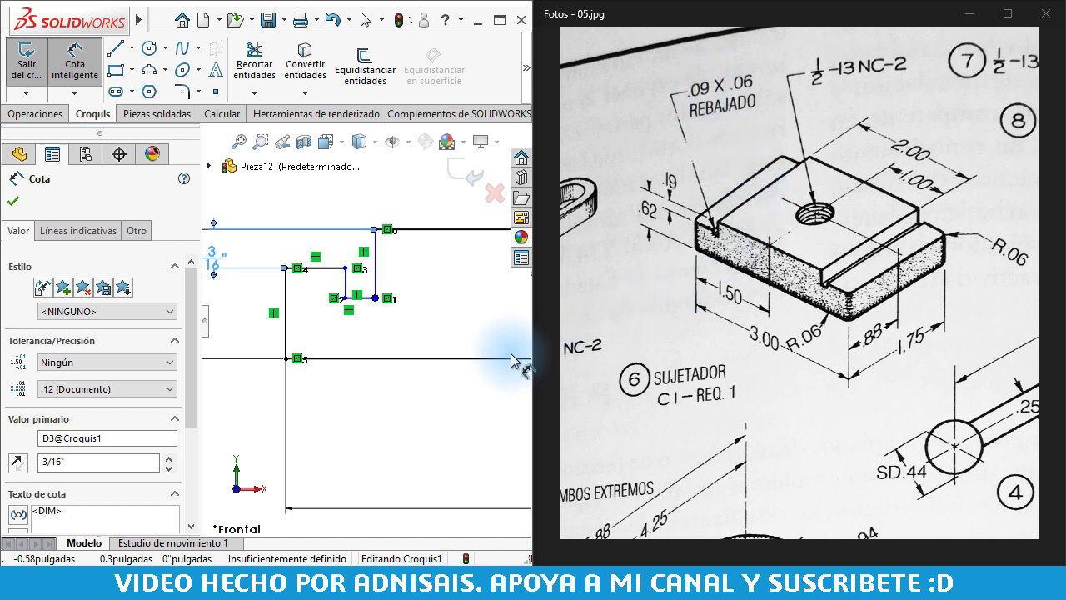
scroll(475, 326, "up", 2)
scroll(468, 281, "down", 2)
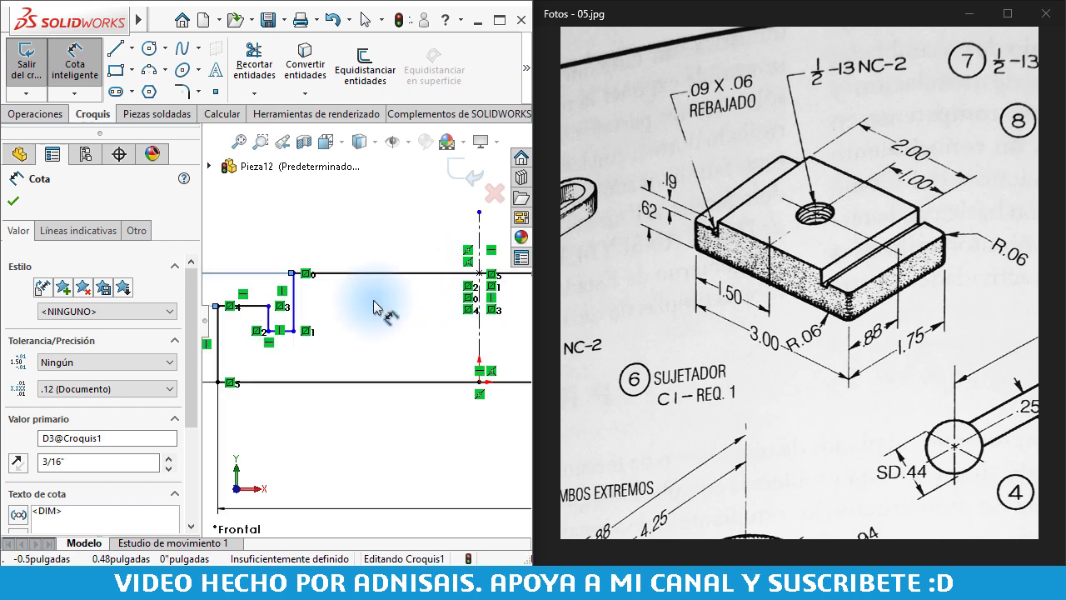
scroll(275, 307, "down", 2)
scroll(288, 367, "down", 1)
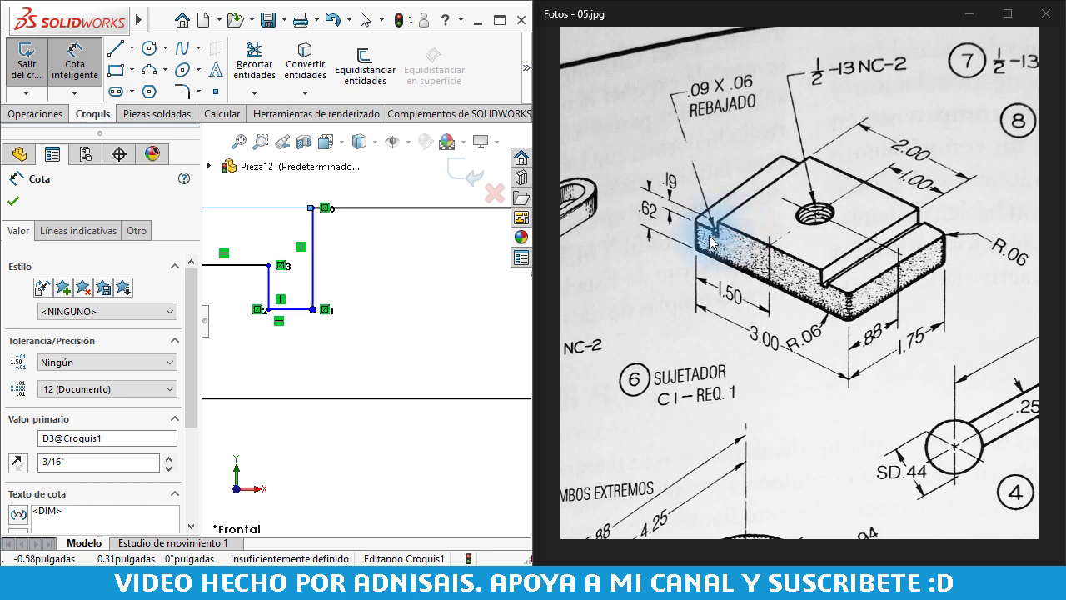
left_click(299, 310)
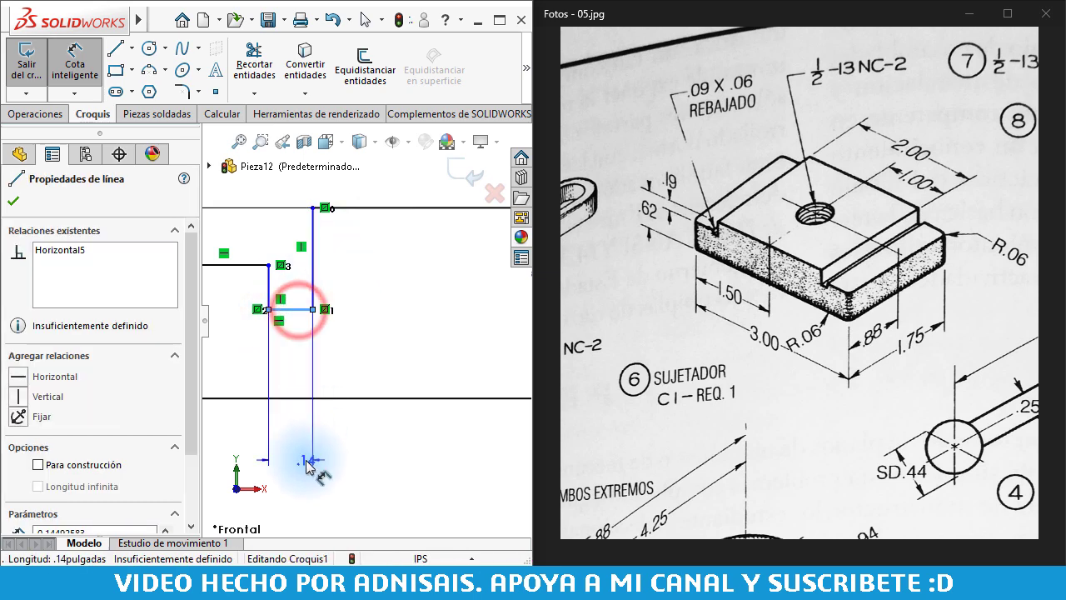
left_click(304, 465)
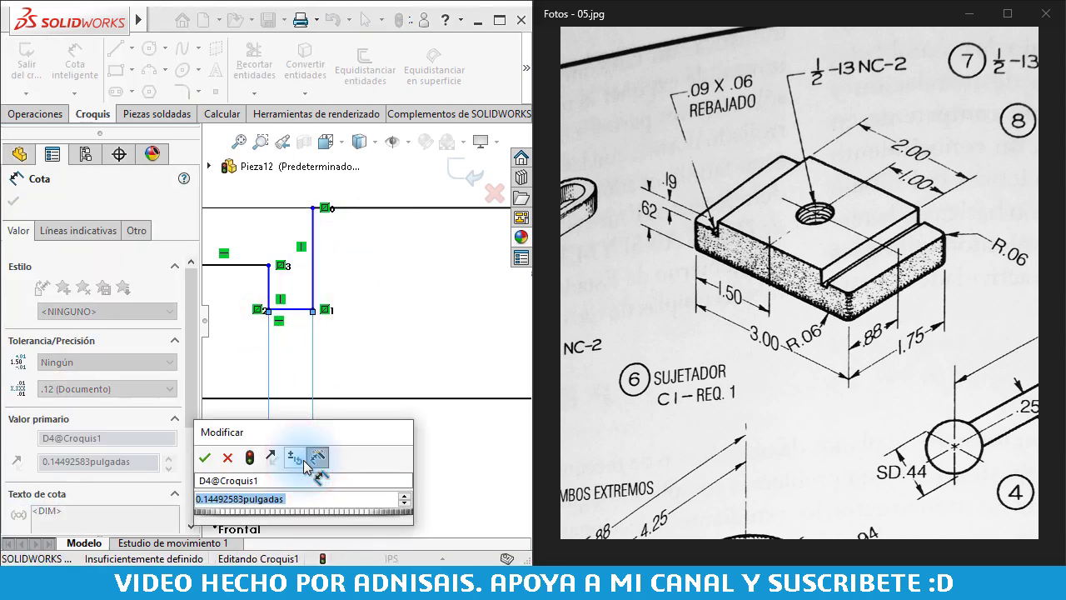
left_click(737, 557)
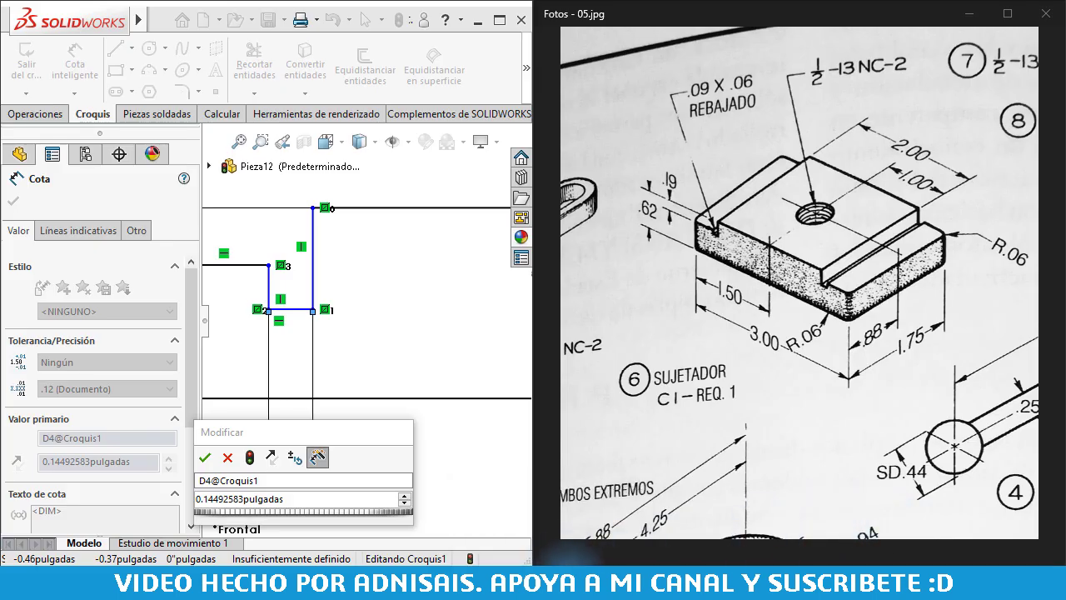
left_click(969, 503)
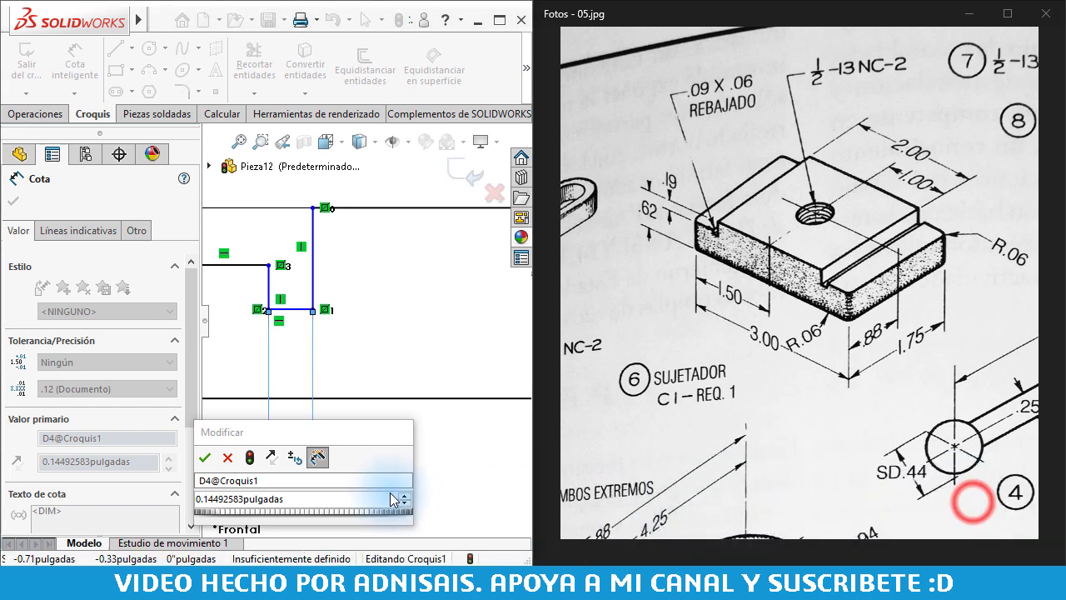
left_click(322, 500)
type("3/")
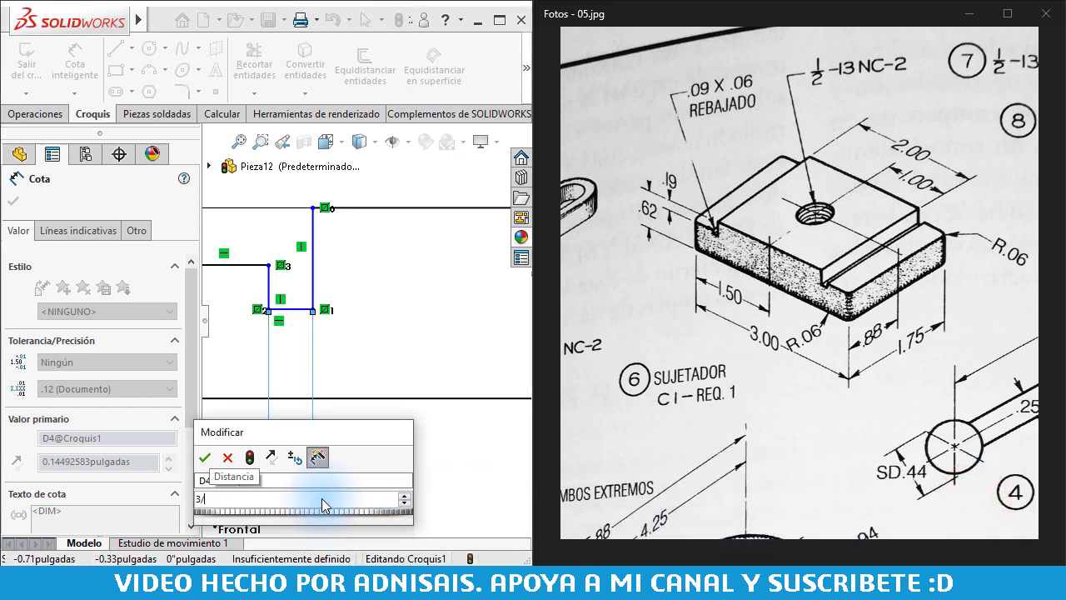
type("32")
key("Return")
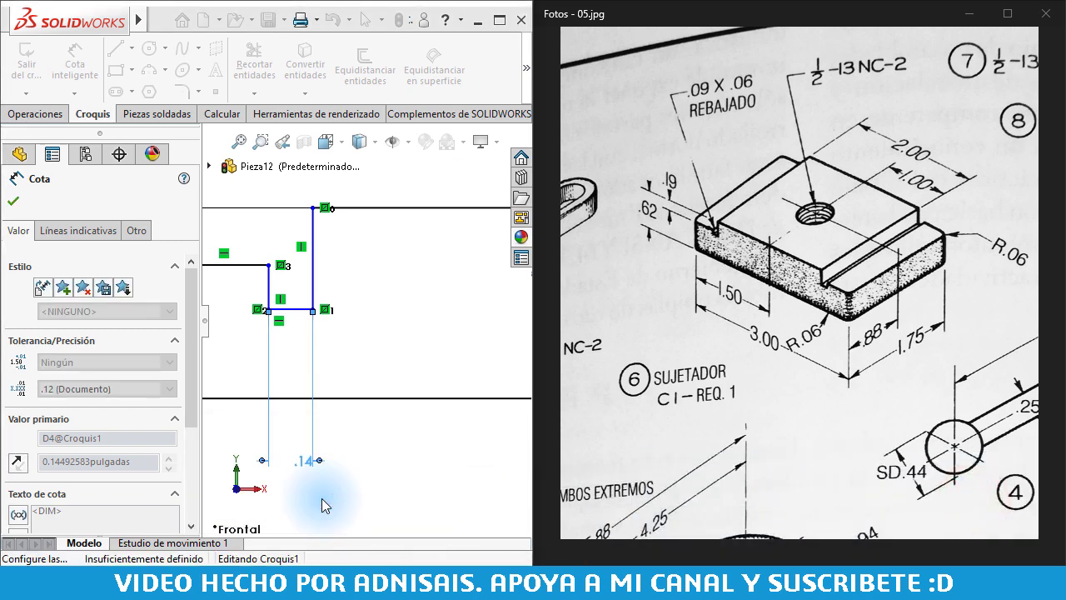
- Add a 1/16" groove dimension and move its label left of the groove
left_click(250, 296)
left_click(248, 298)
type("1/")
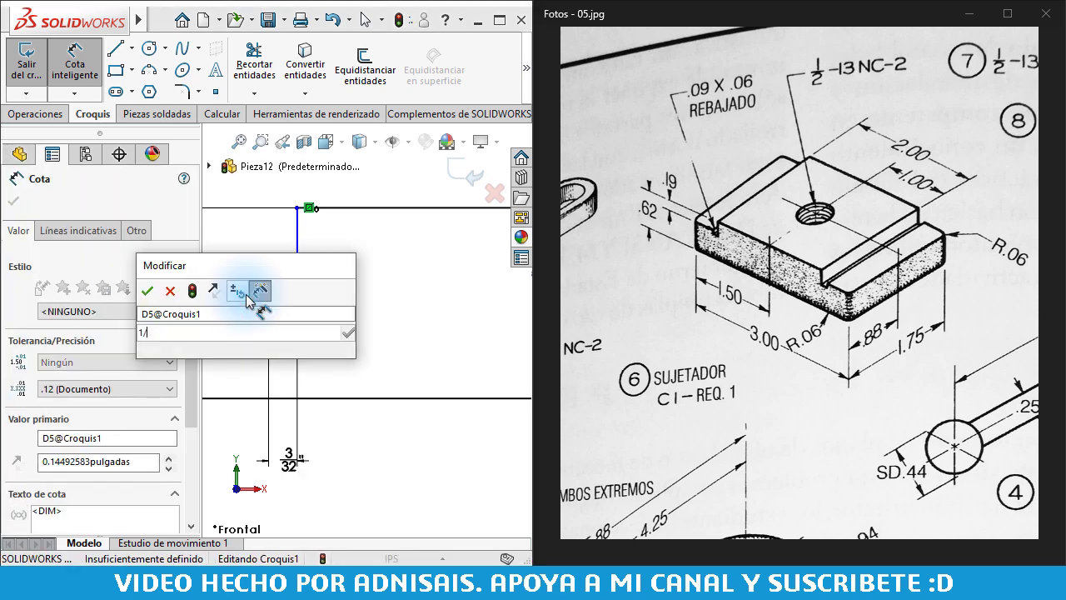
type("16")
key("Return")
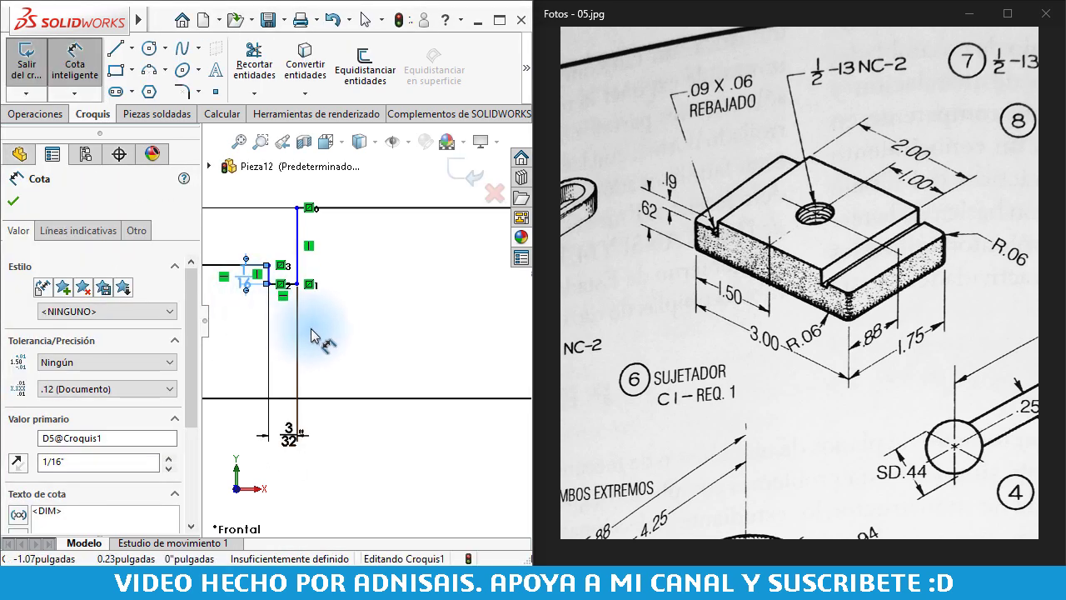
left_click(338, 321)
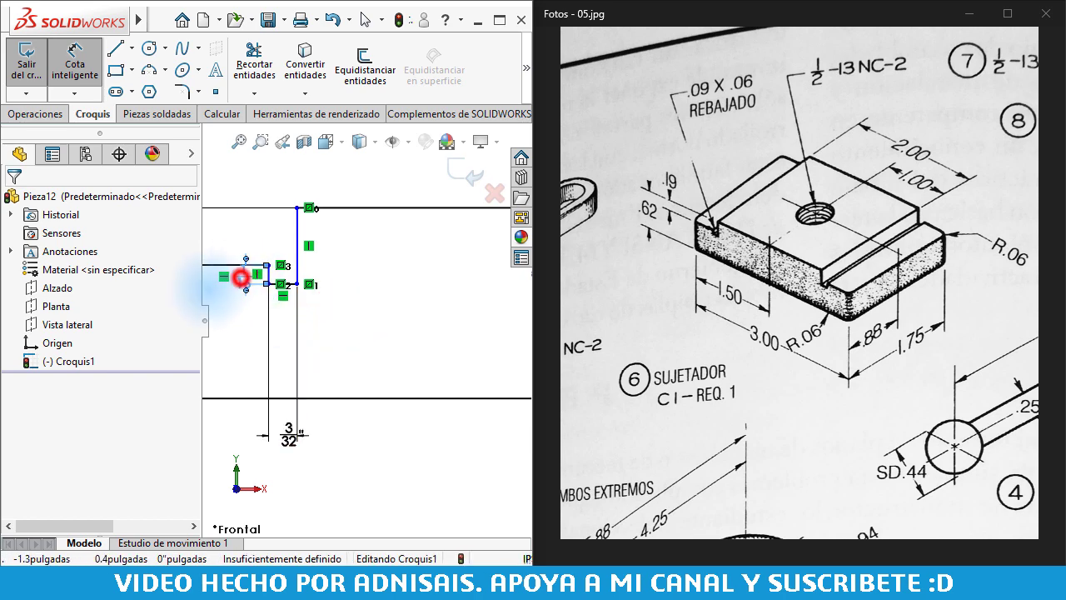
left_click(240, 278)
left_click_drag(191, 297, 28, 489)
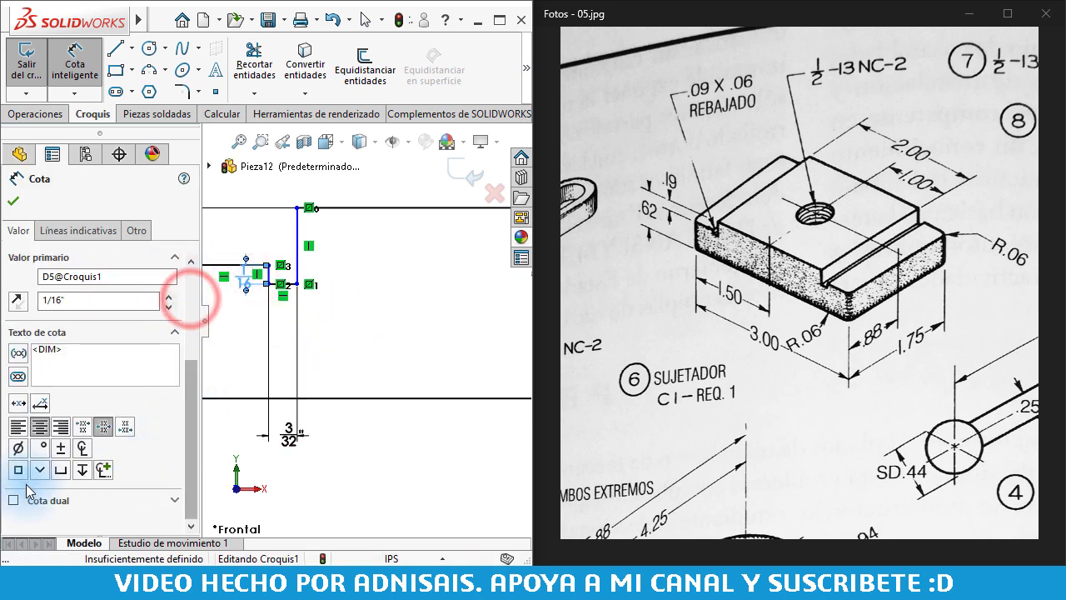
left_click(13, 500)
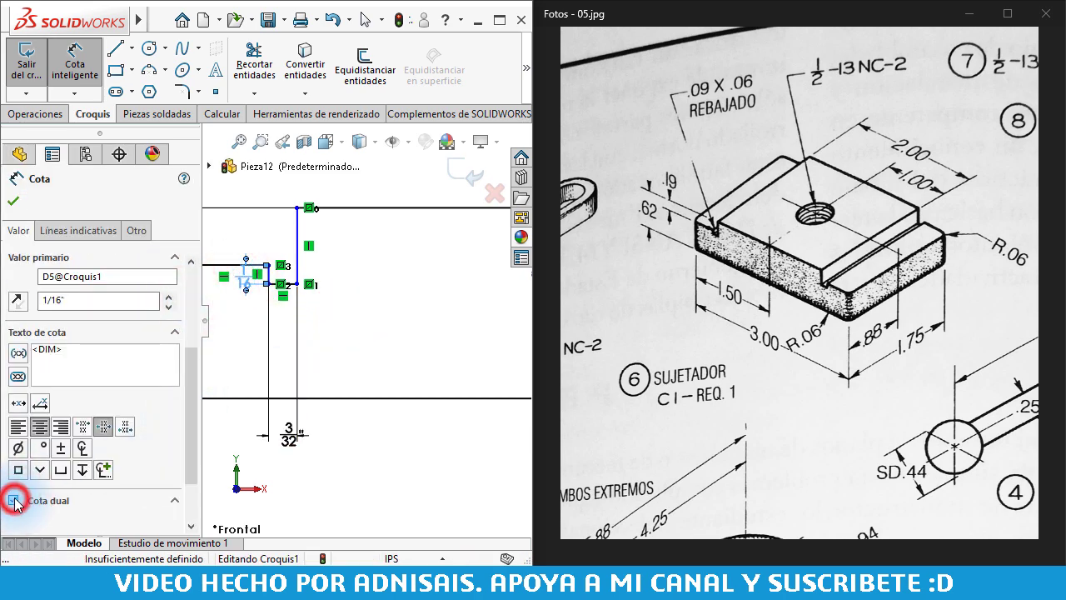
left_click(14, 502)
left_click(13, 200)
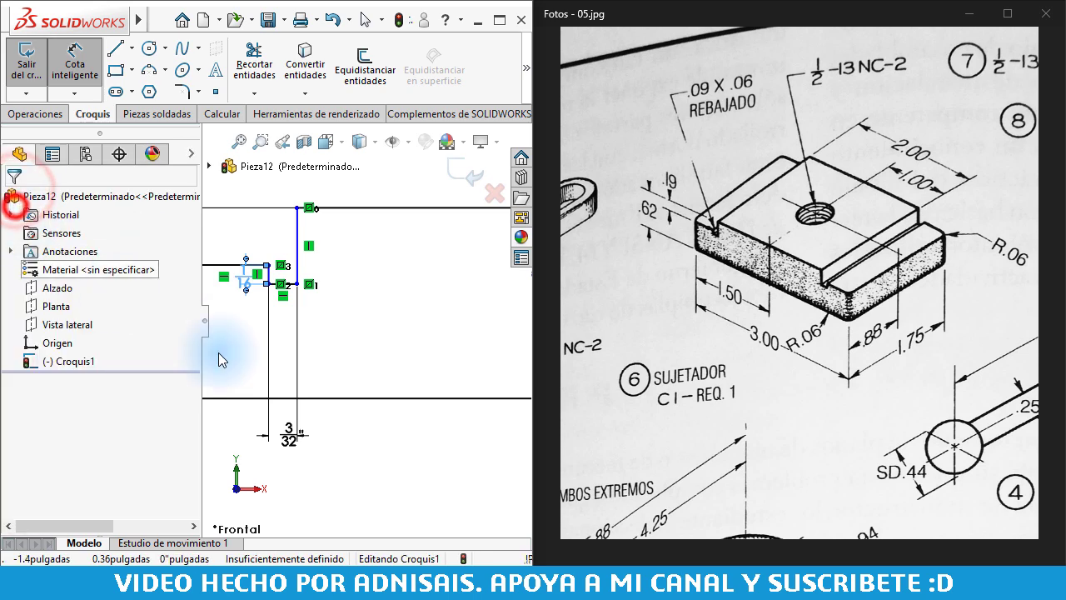
left_click_drag(240, 277, 213, 314)
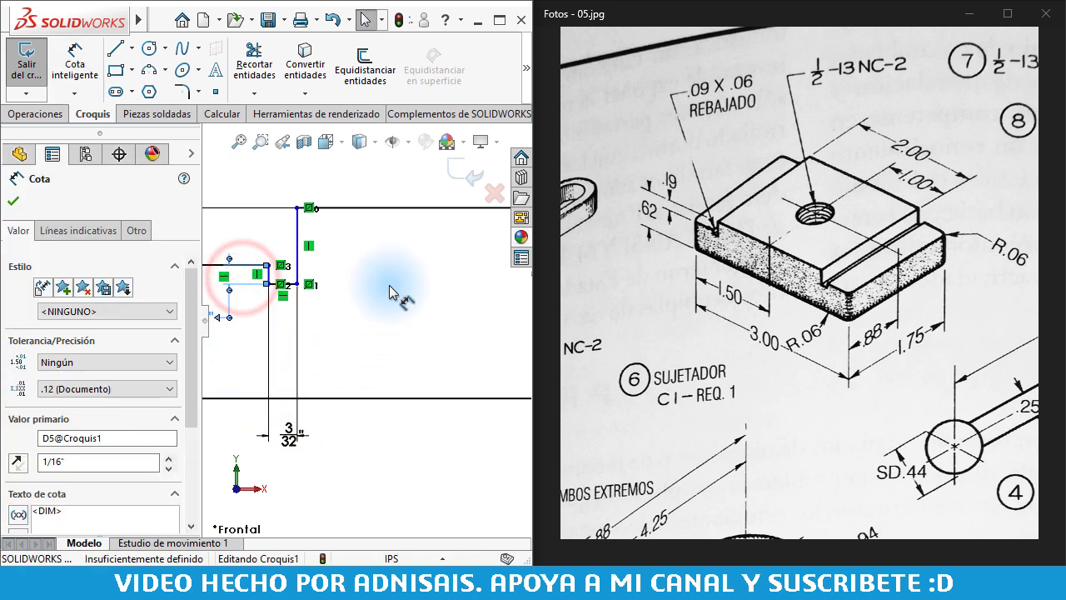
- Dimension the top horizontal line to 2", fully defining the sketch
scroll(366, 298, "down", 2)
scroll(333, 298, "down", 2)
scroll(315, 302, "down", 2)
scroll(315, 301, "down", 2)
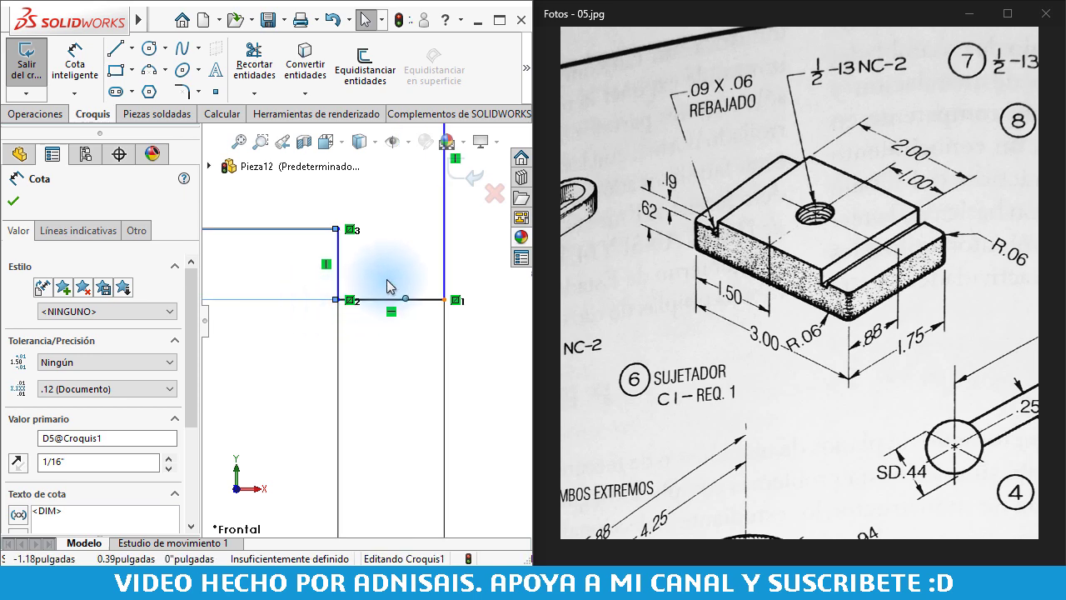
scroll(400, 323, "up", 7)
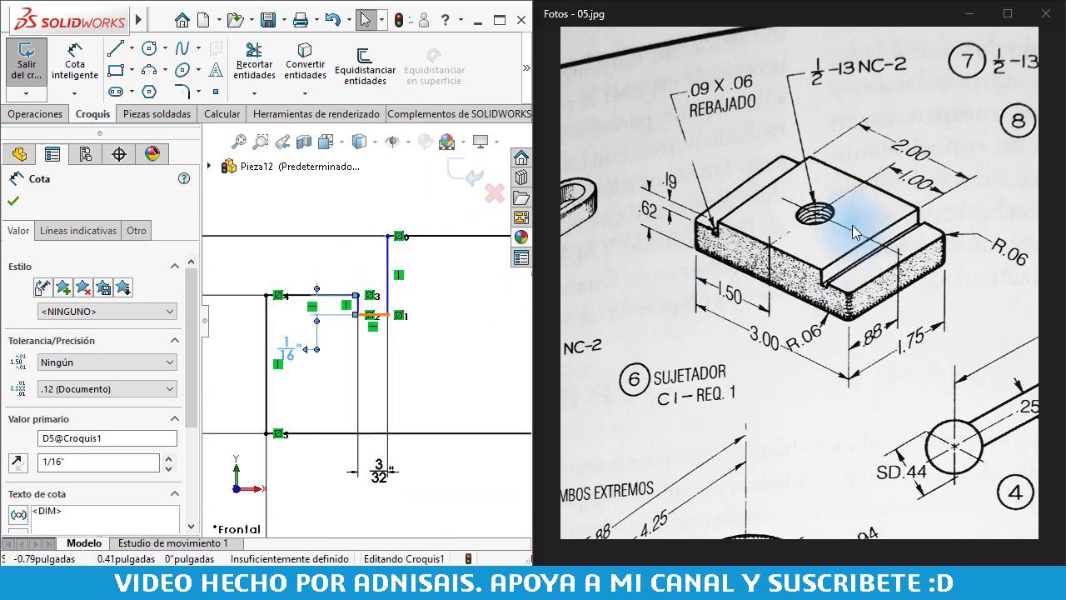
scroll(428, 255, "up", 1)
scroll(416, 283, "up", 2)
scroll(393, 307, "up", 1)
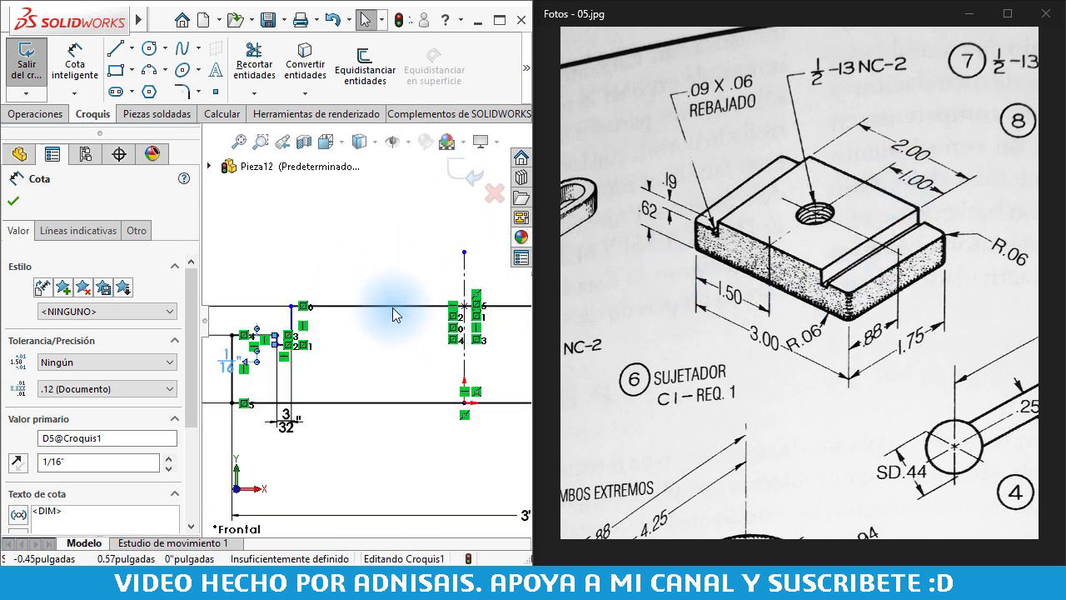
left_click(386, 308)
right_click_drag(385, 306, 399, 255)
left_click(400, 306)
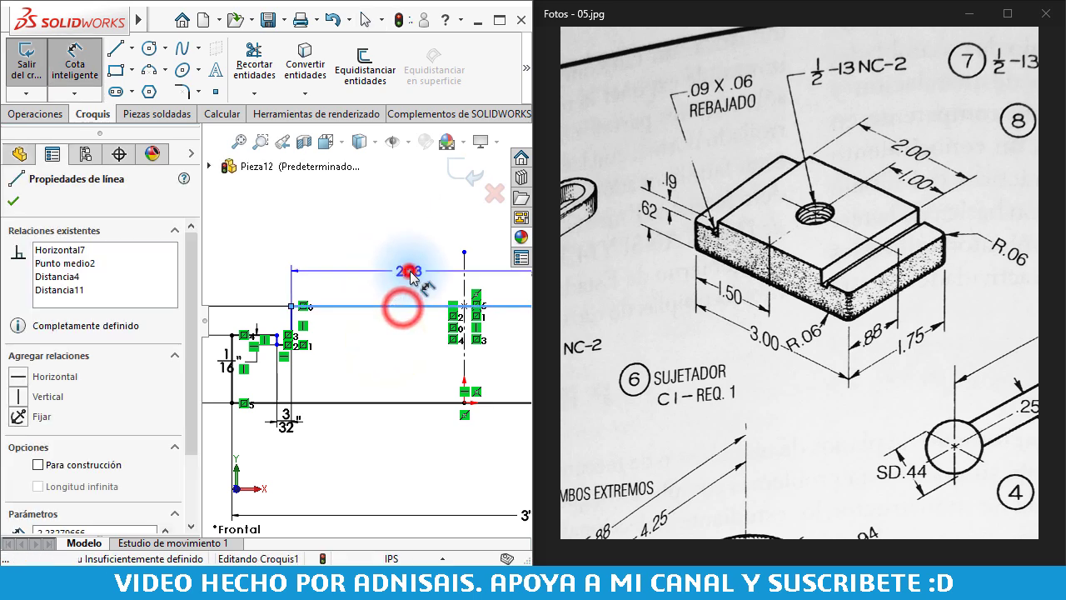
left_click(409, 277)
type("2.23279666pulgadas")
key("Return")
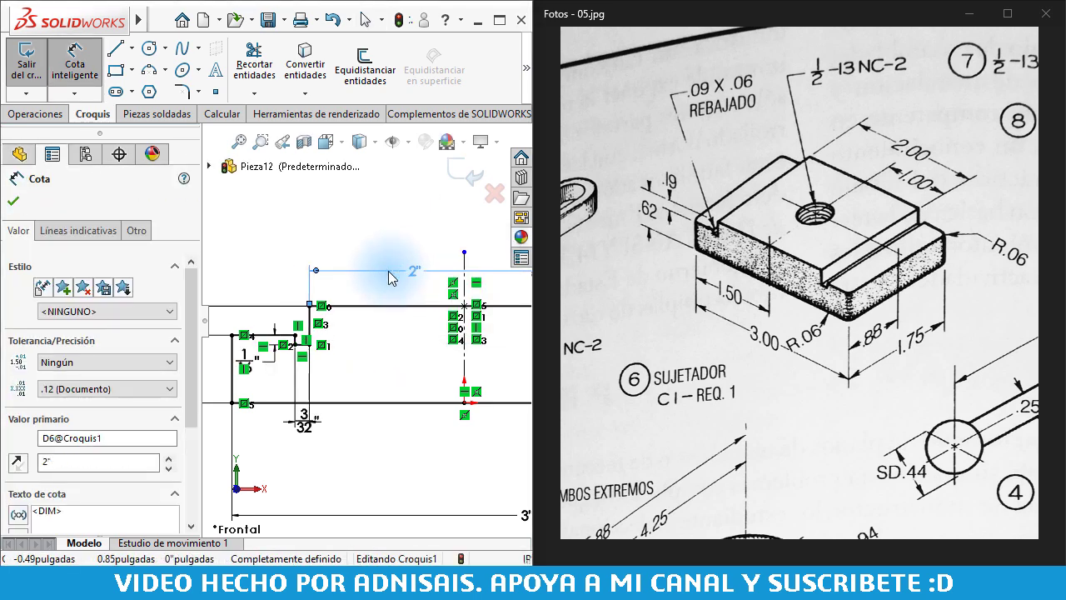
left_click(10, 114)
- Extrude the sketch Mid Plane to a 1 3/4" depth as Saliente-Extruir1
left_click(38, 71)
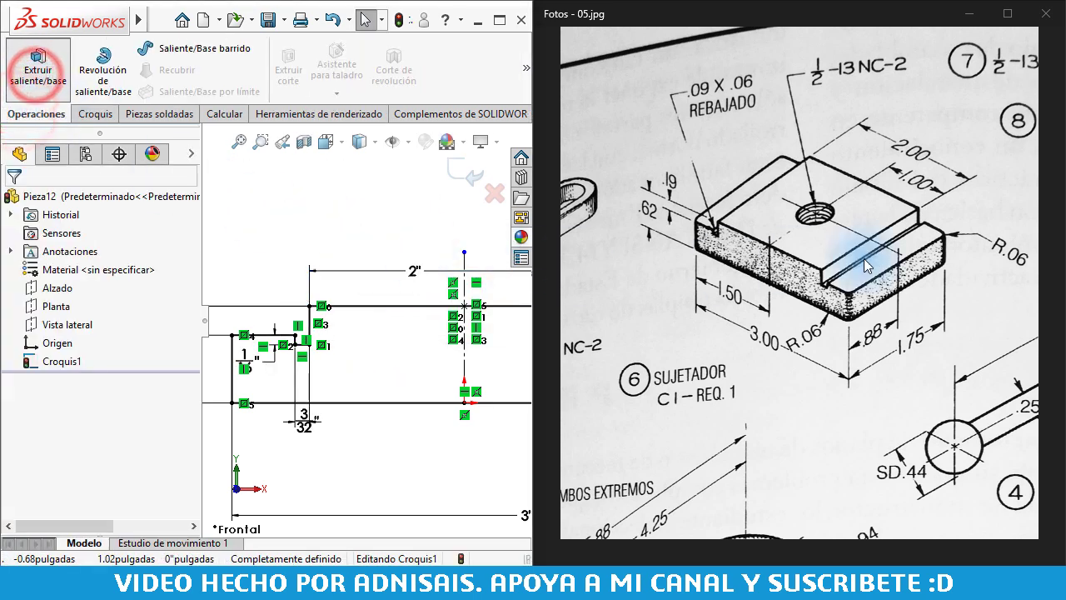
left_click(167, 301)
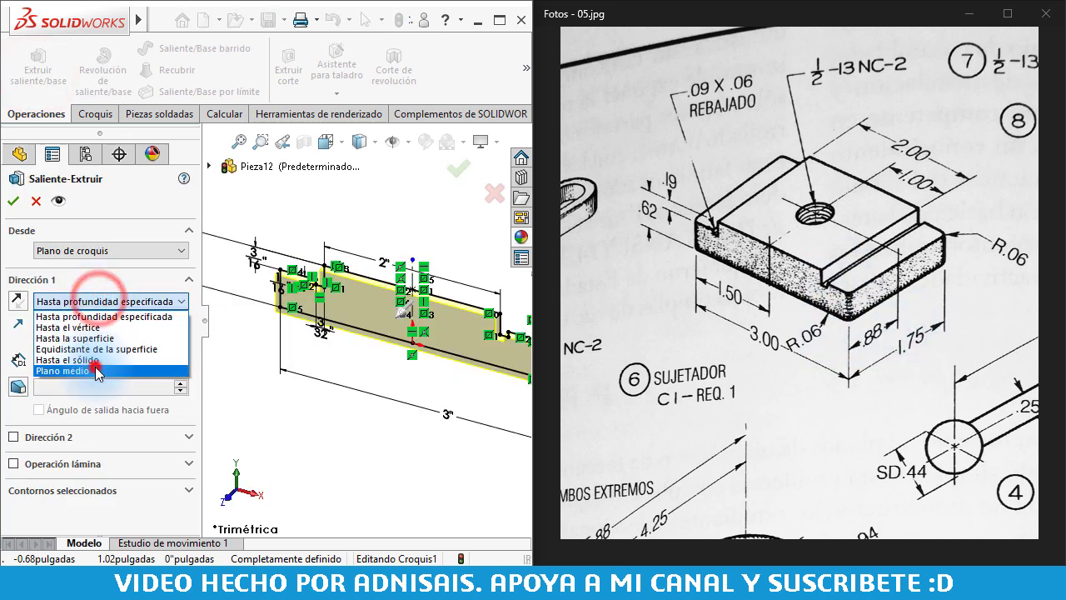
left_click(99, 361)
type("1 3/4")
key("Return")
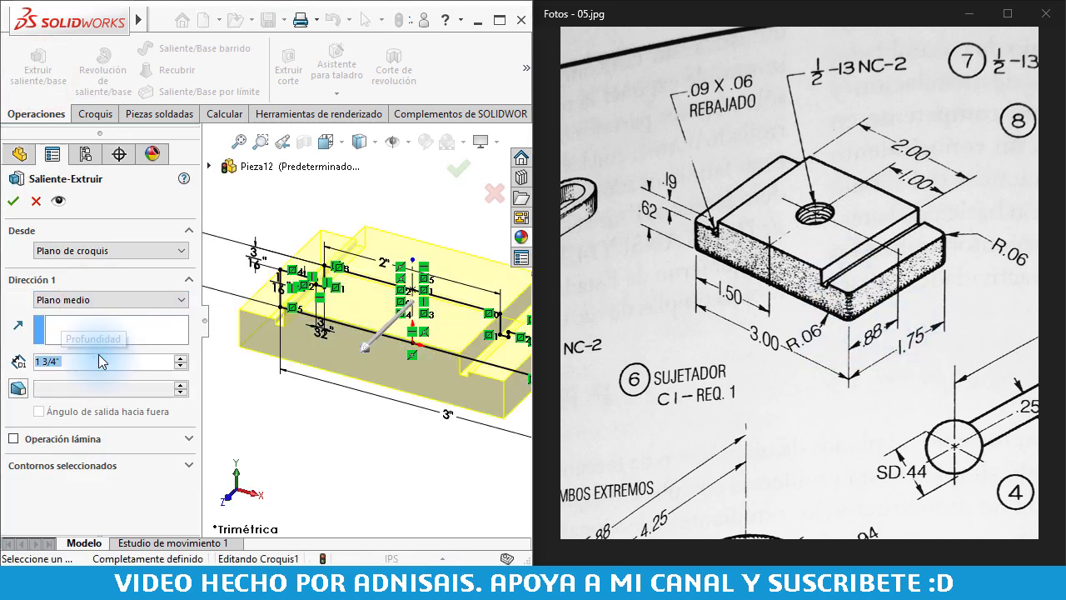
left_click(12, 201)
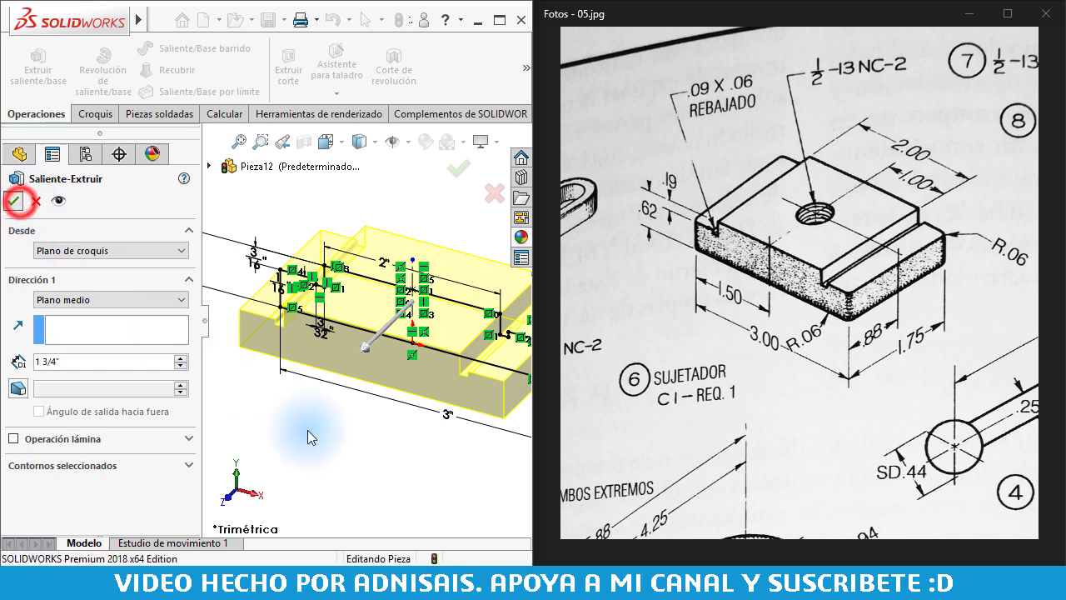
left_click(371, 455)
scroll(457, 315, "down", 2)
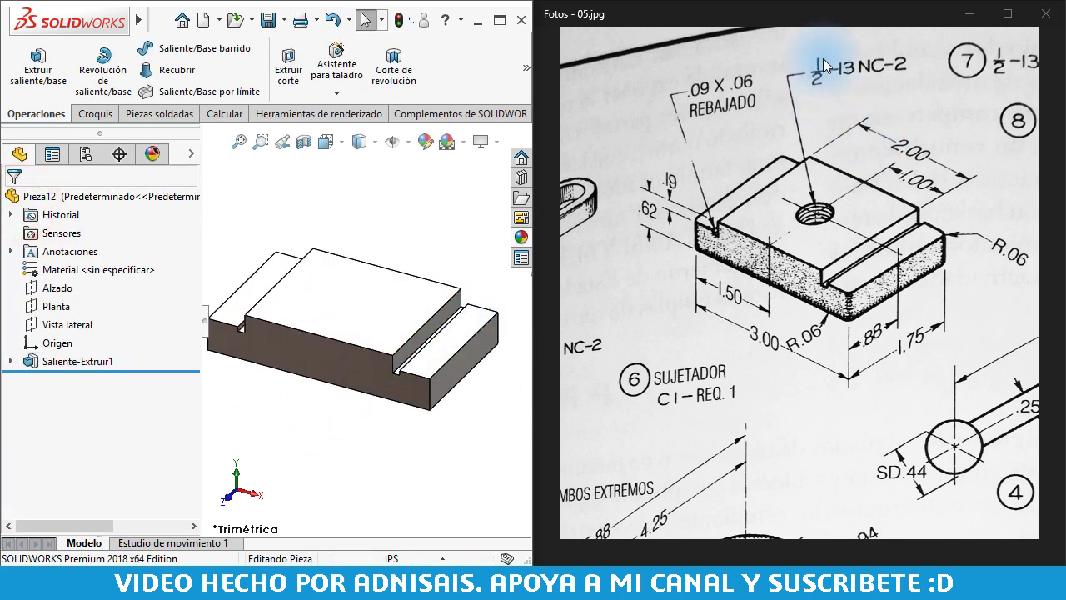
- Start a Hole Wizard hole set to the tapped hole type with default sizes
left_click(382, 184)
left_click(347, 63)
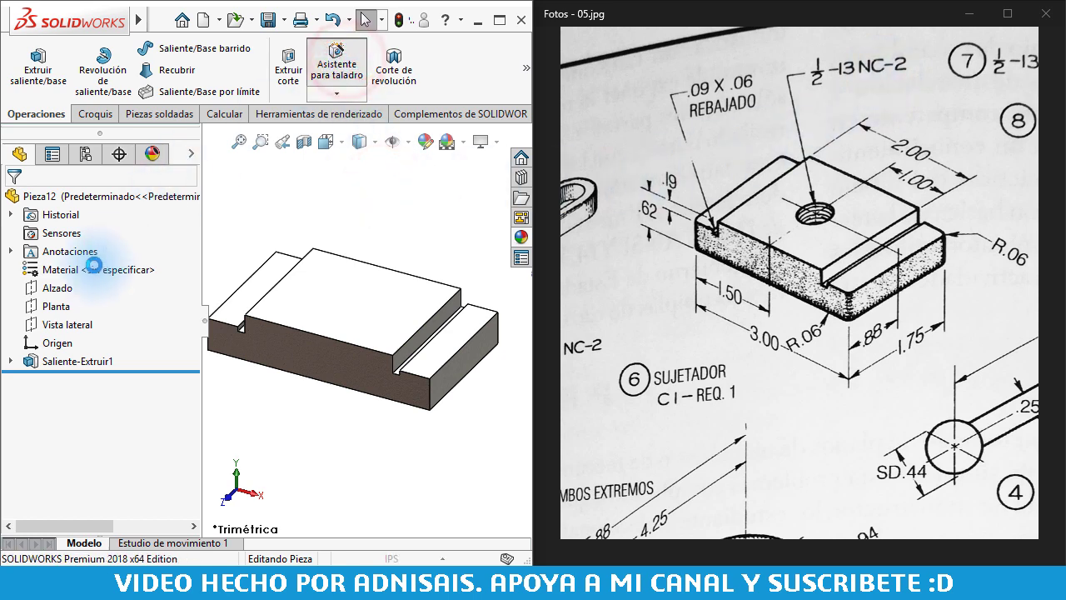
left_click(28, 423)
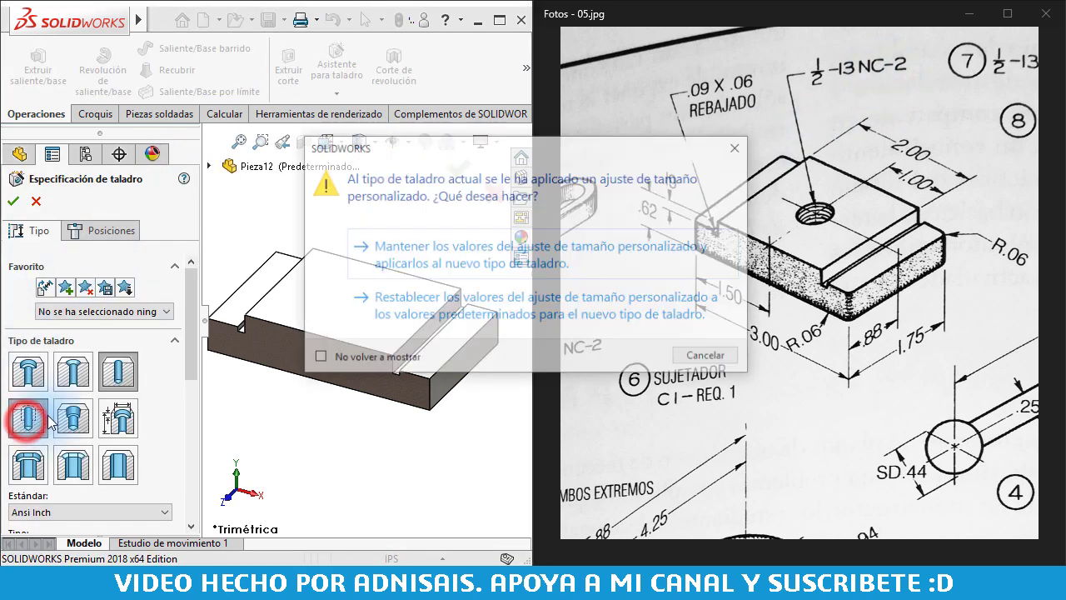
left_click(503, 298)
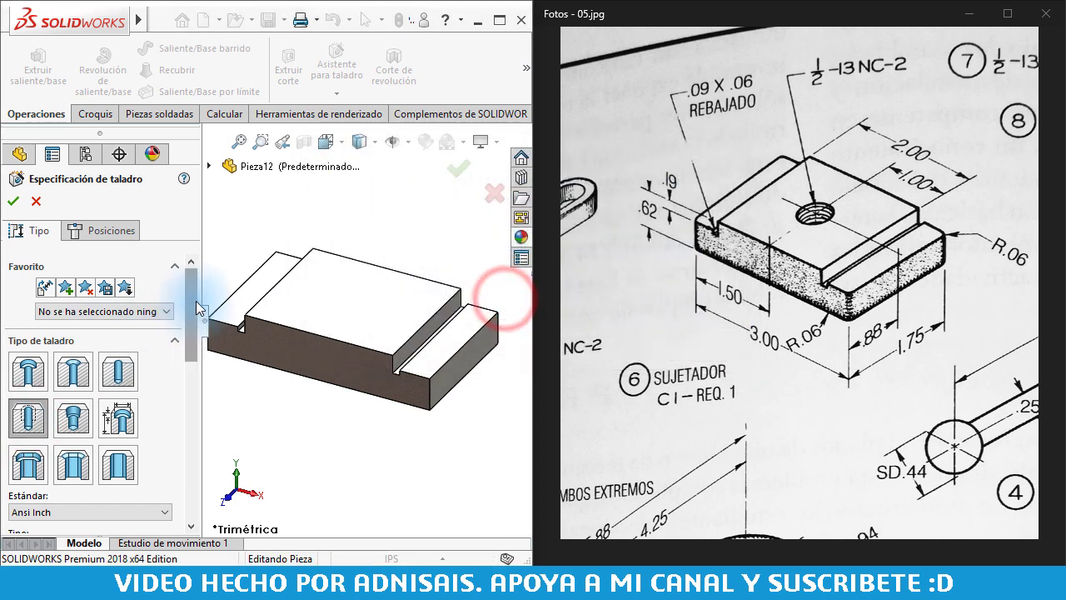
left_click_drag(192, 299, 192, 367)
- Choose the 1/2-13 thread size and make the tapped hole go all the way through
left_click(43, 424)
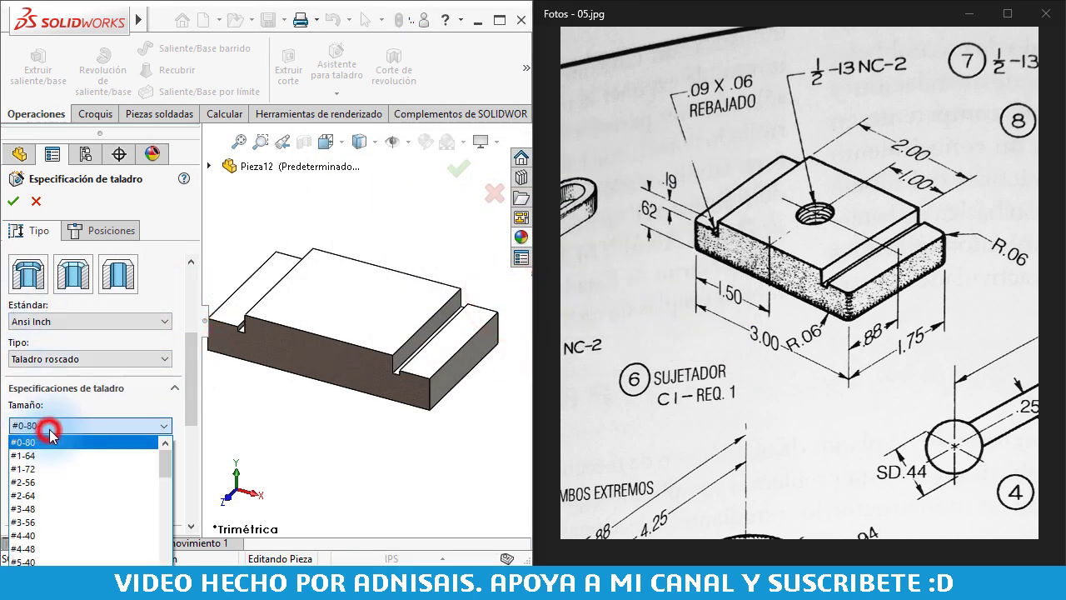
scroll(46, 500, "down", 1)
scroll(52, 518, "down", 5)
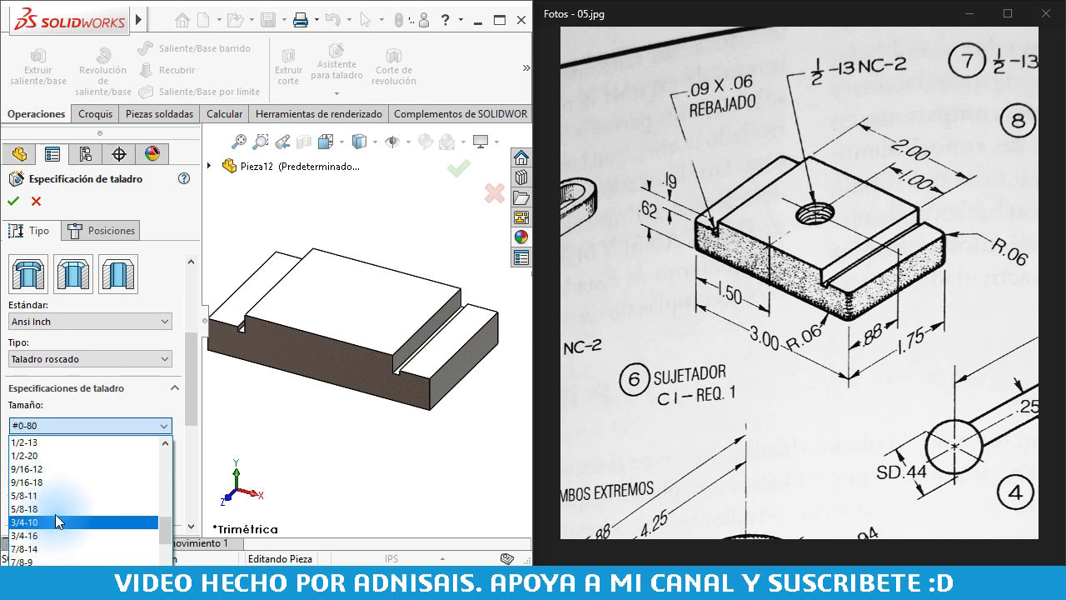
scroll(43, 456, "down", 2)
scroll(41, 448, "down", 1)
left_click(41, 442)
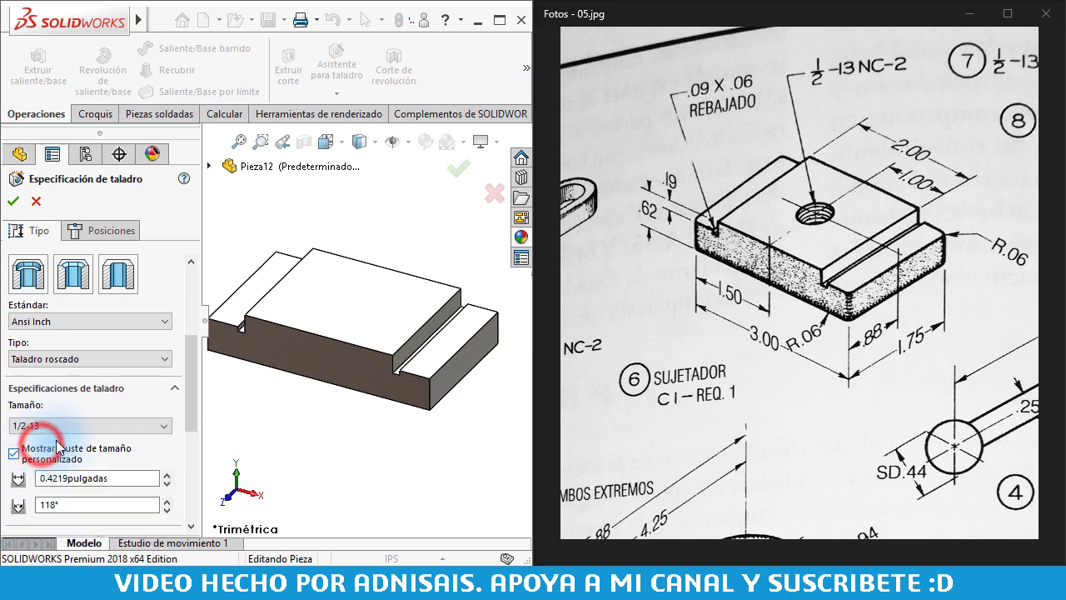
left_click(29, 452)
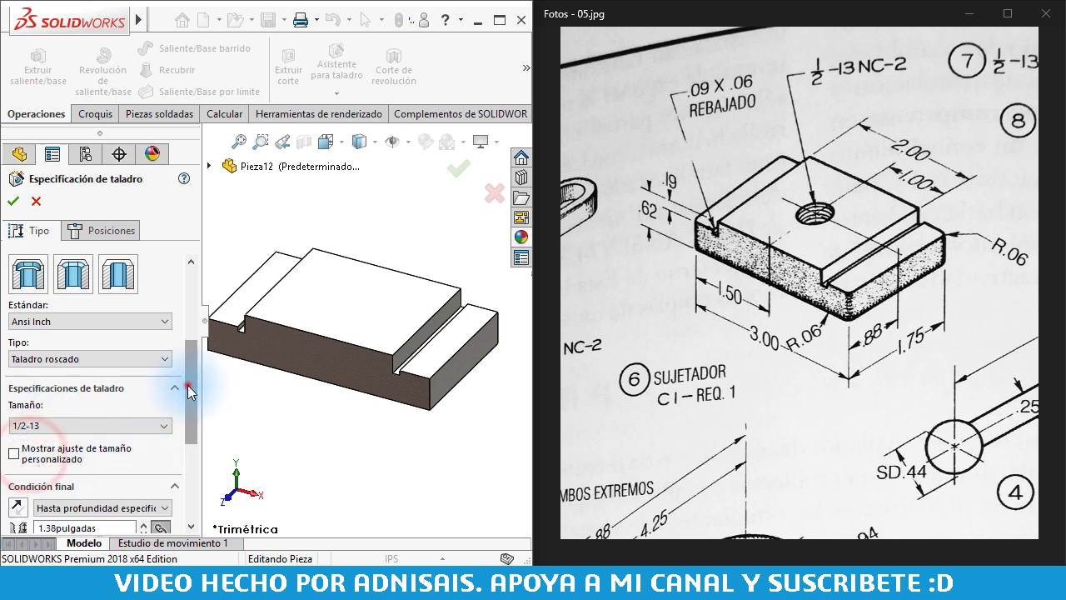
left_click_drag(187, 384, 187, 443)
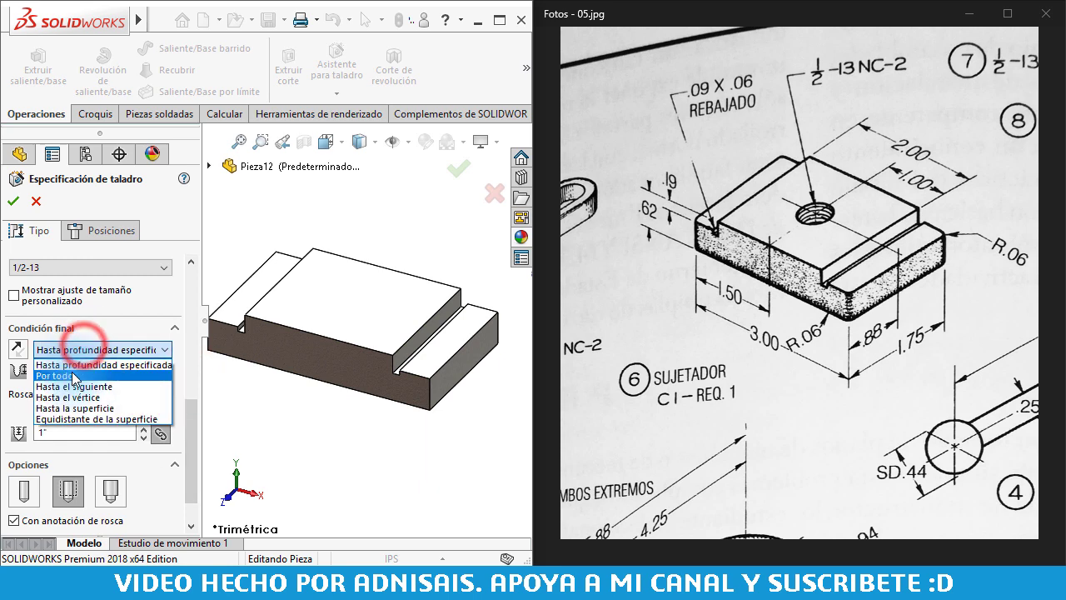
left_click(74, 377)
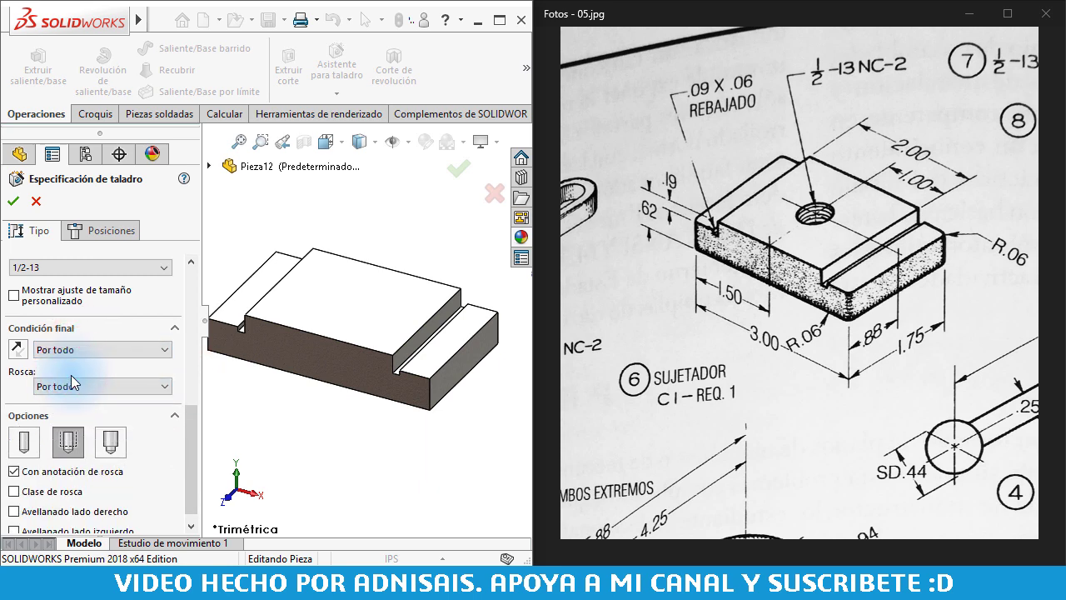
- Place the hole point on the block's top face and confirm the tapped hole
left_click(94, 233)
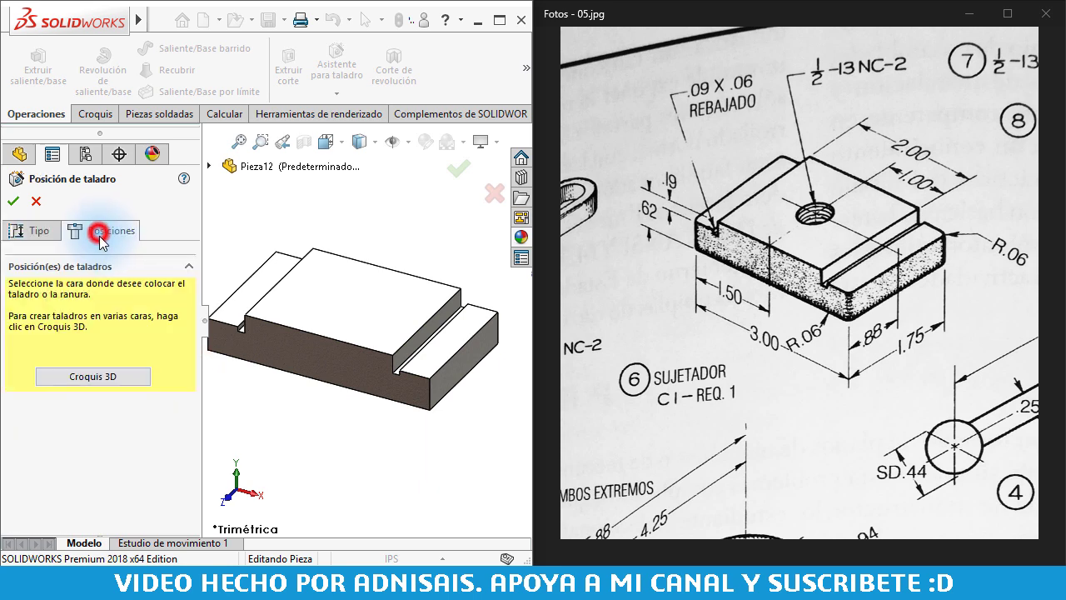
left_click(346, 300)
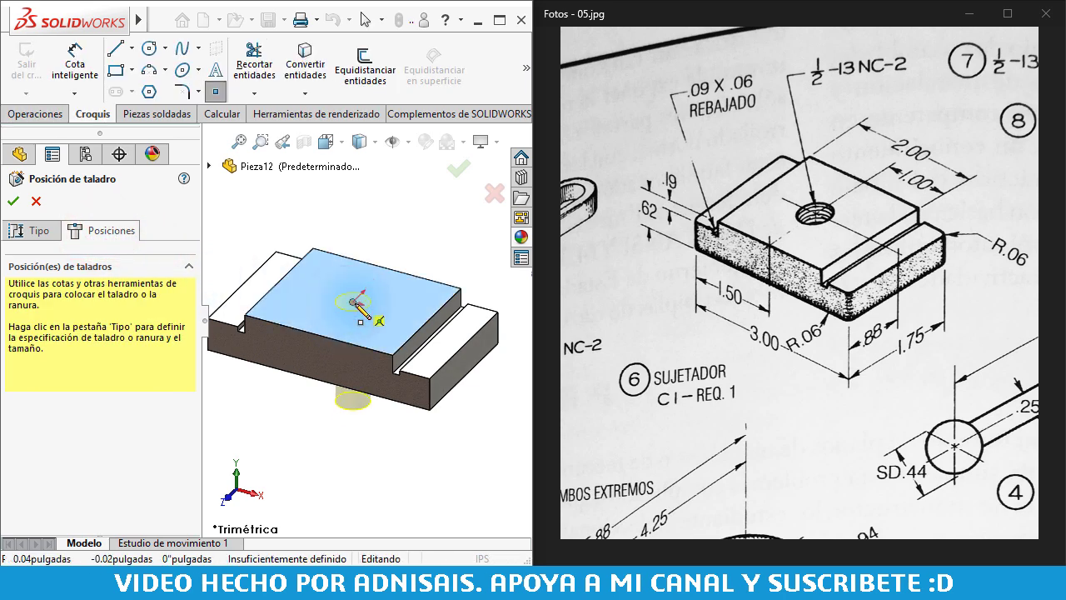
left_click(14, 201)
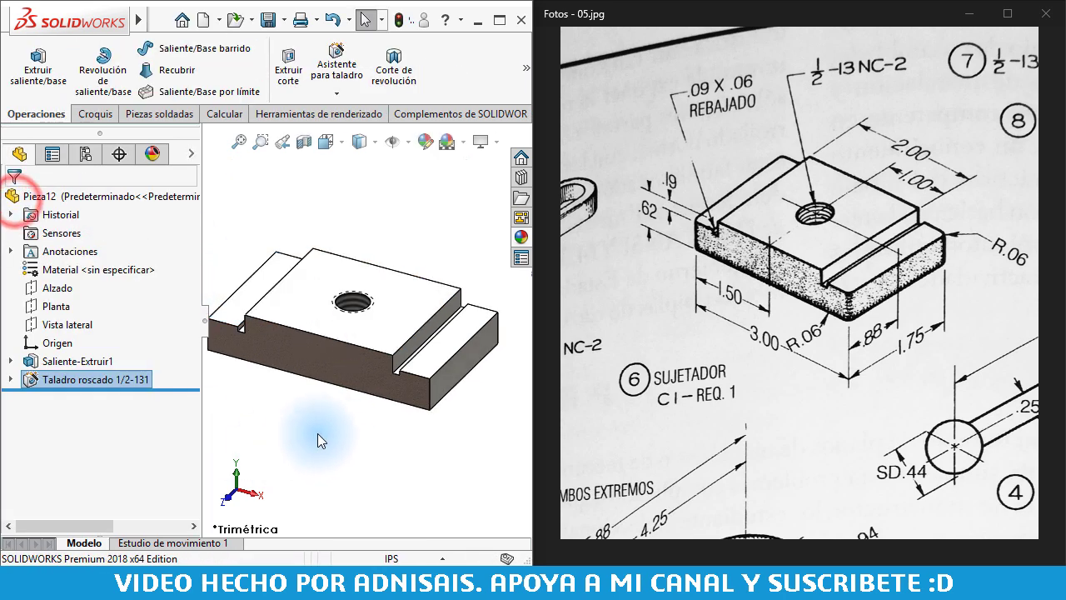
left_click(348, 431)
left_click(369, 226)
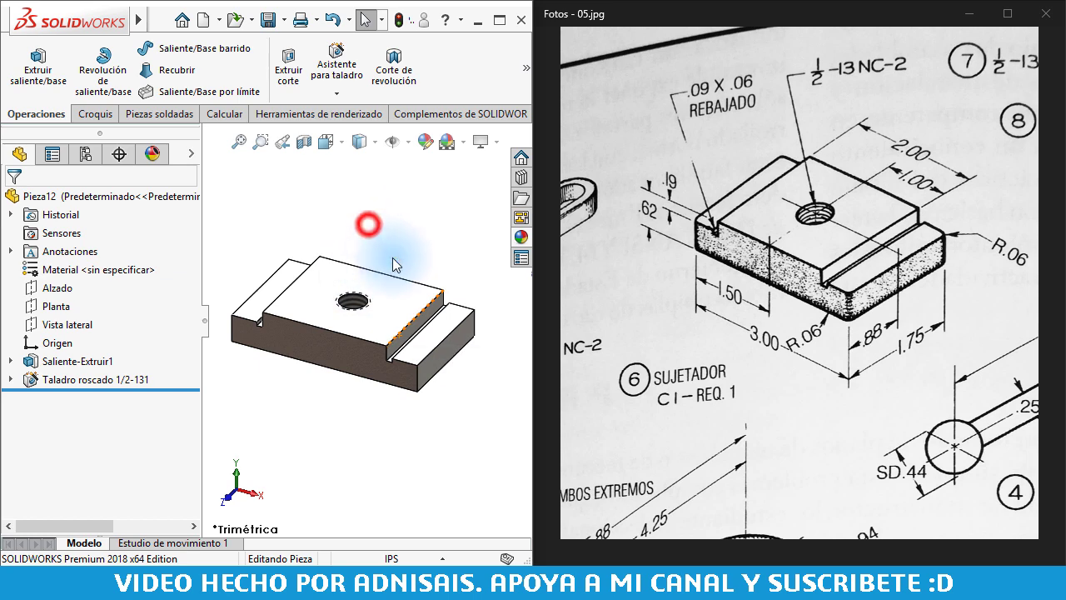
scroll(826, 175, "up", 2)
scroll(789, 186, "up", 1)
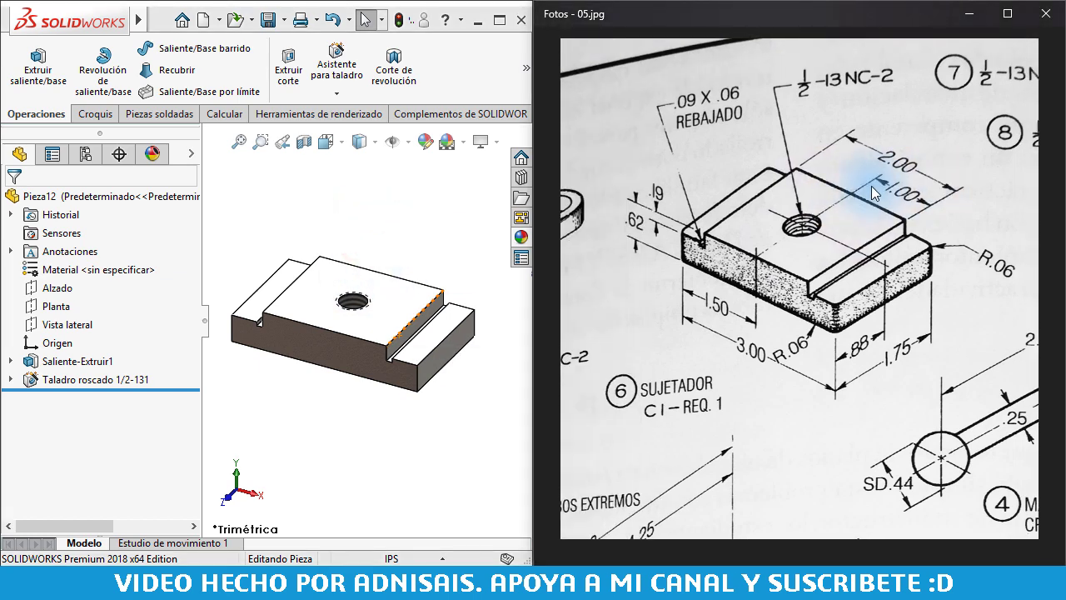
left_click_drag(789, 186, 872, 177)
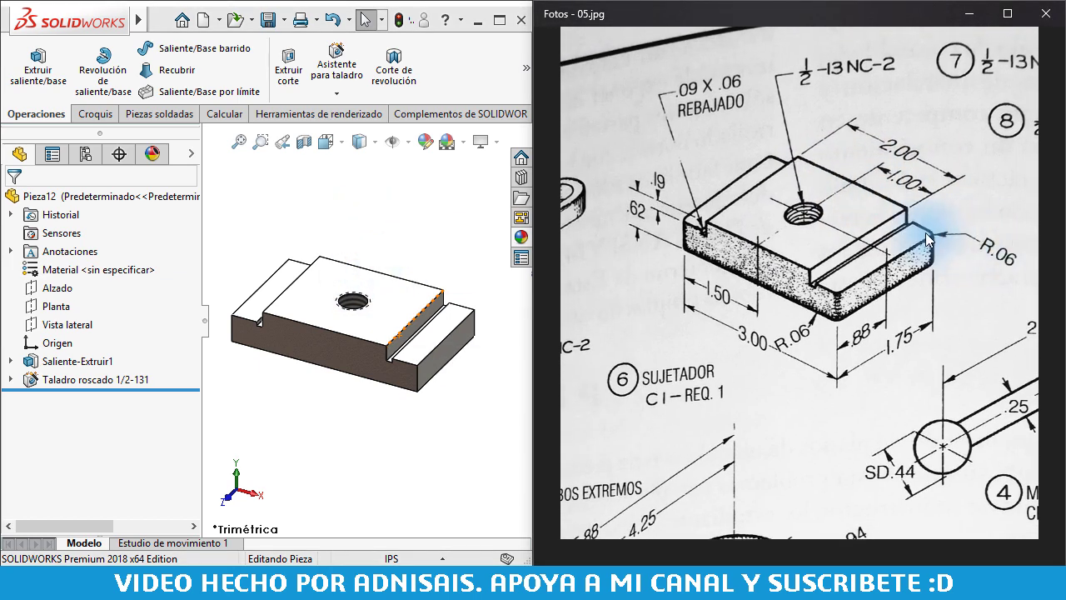
left_click(440, 239)
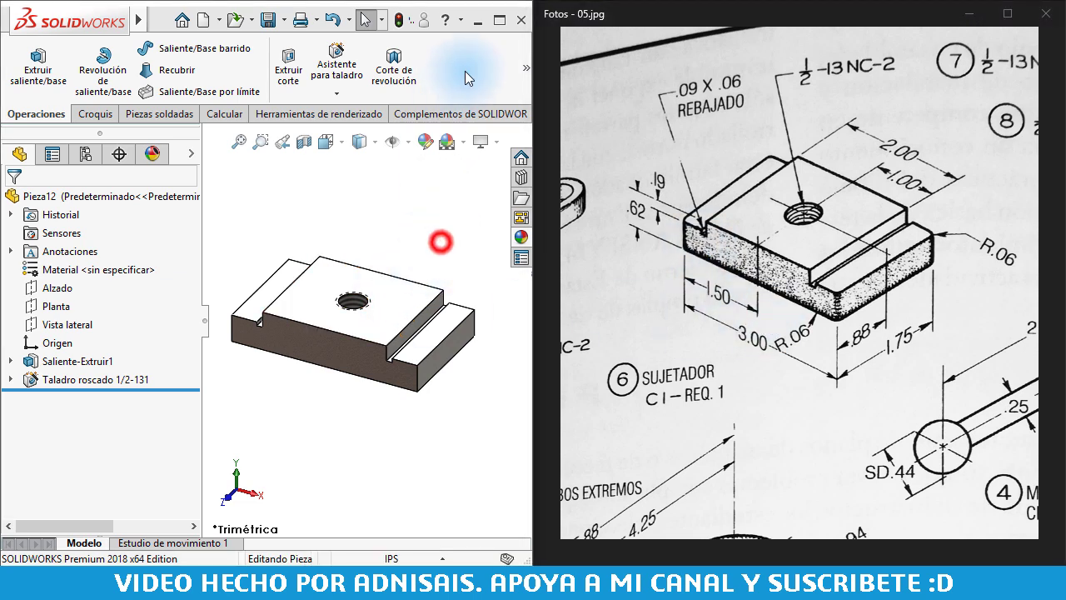
- Start a fillet feature with a 1/16" radius
left_click(525, 69)
left_click(174, 138)
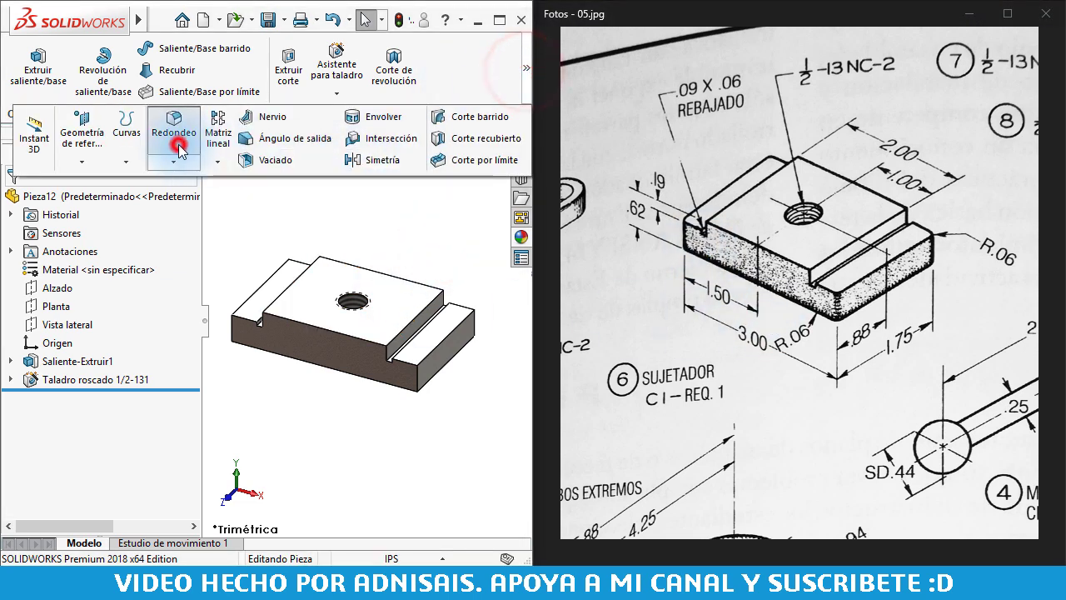
left_click_drag(193, 409, 193, 445)
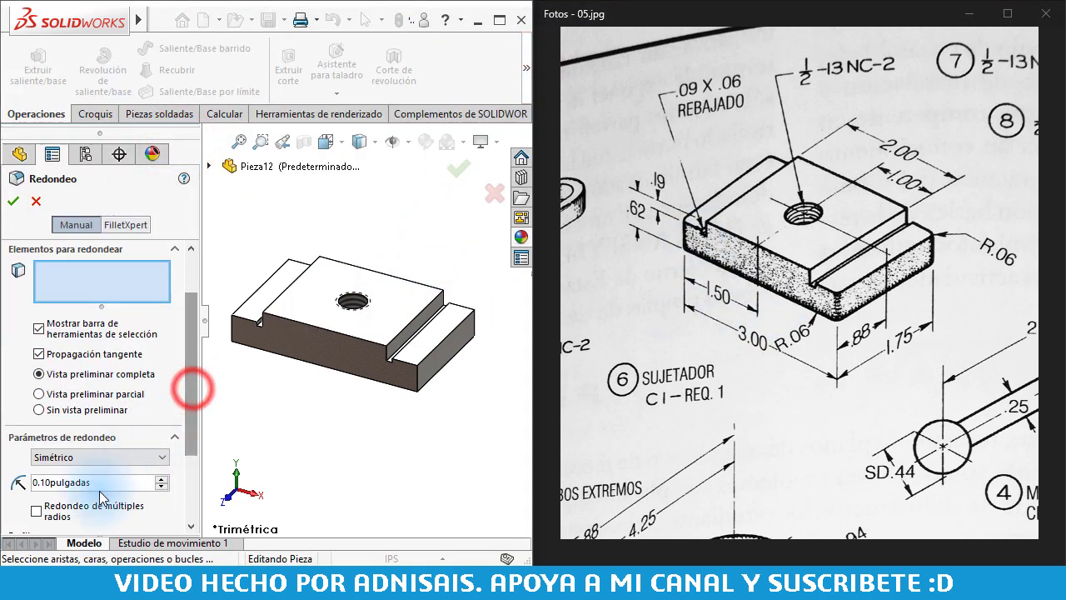
left_click(107, 483)
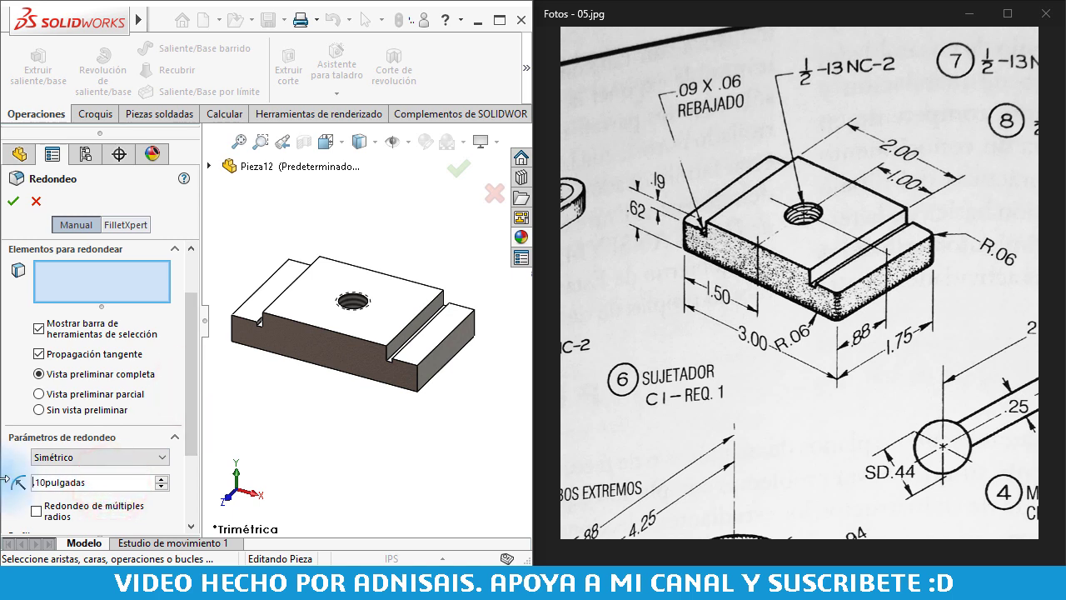
type("s1/16")
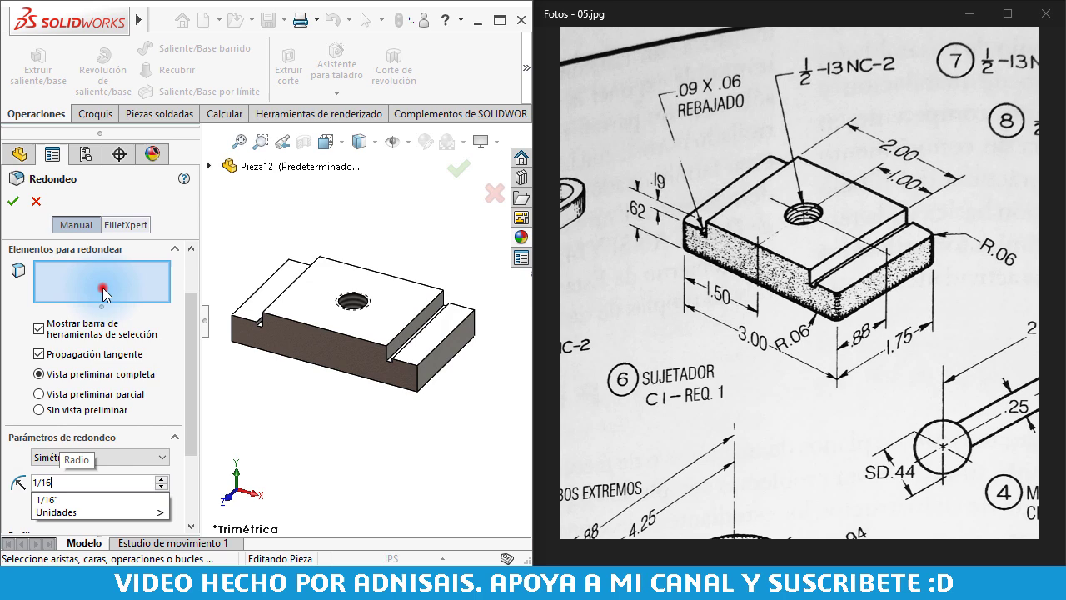
- Select the first four outer edges on the block's underside for the fillet
left_click(102, 283)
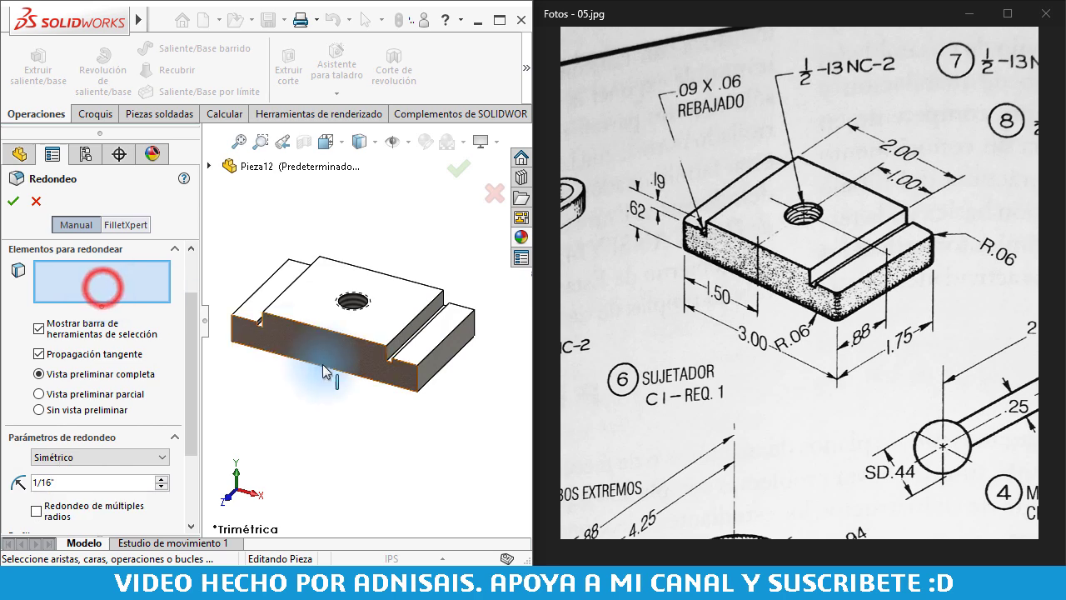
mouse_move(322, 374)
middle_mouse_down()
mouse_move(348, 273)
mouse_move(304, 324)
middle_mouse_up()
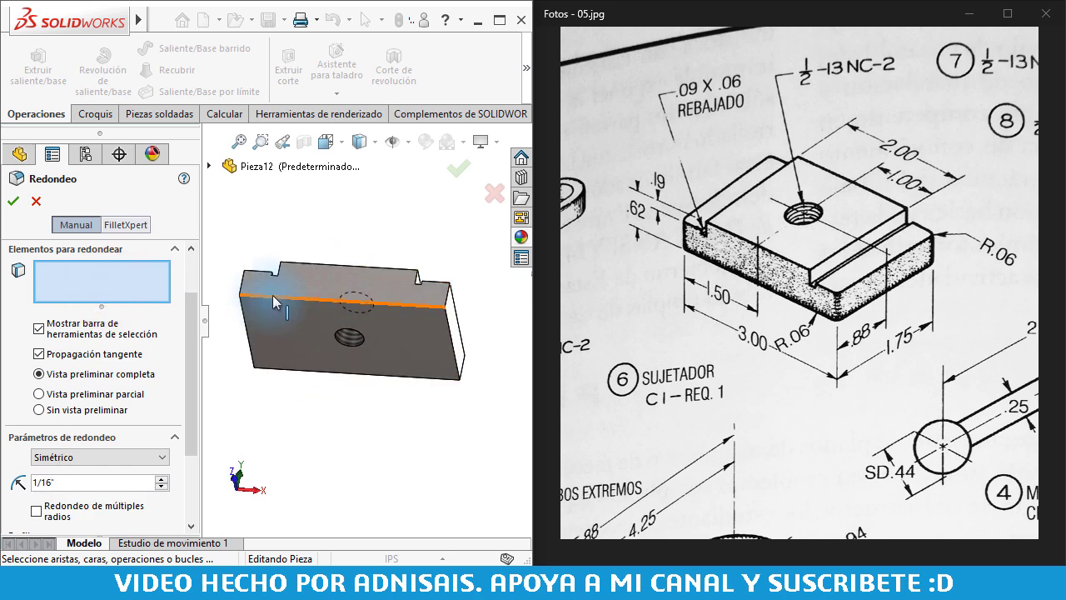
left_click(255, 302)
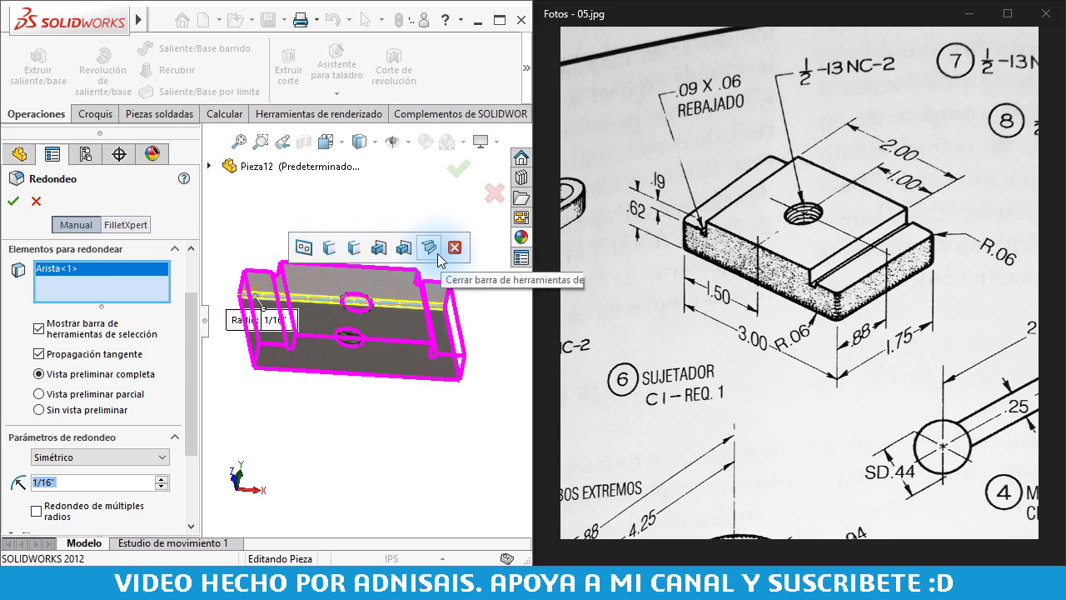
left_click(249, 333)
left_click(324, 370)
left_click(450, 345)
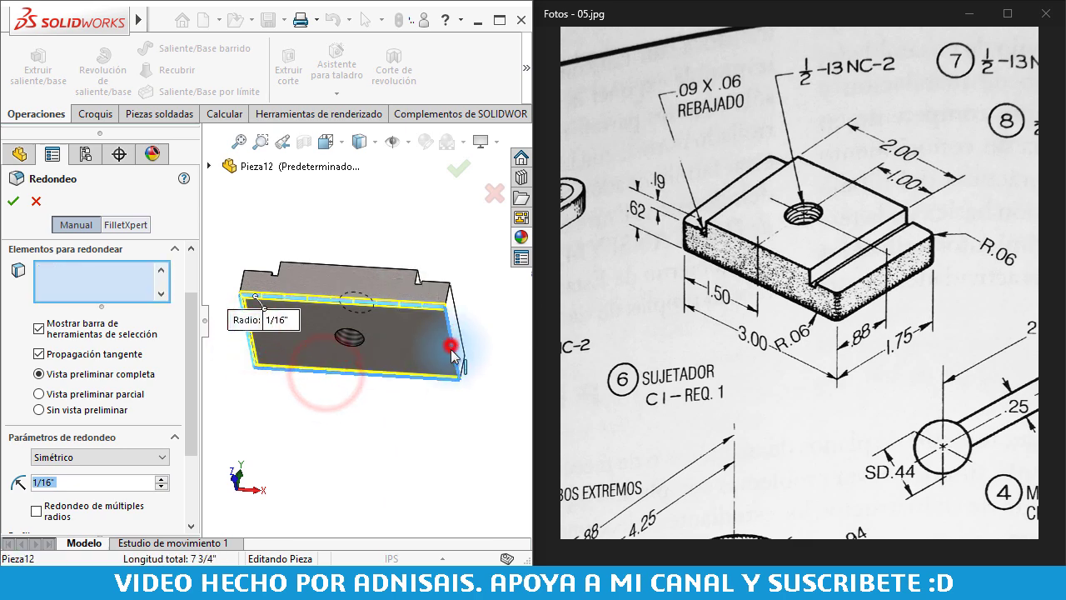
- Add four more outer edges from the top and confirm the 1/16" fillet
mouse_move(451, 354)
middle_mouse_down()
mouse_move(369, 404)
mouse_move(339, 399)
middle_mouse_up()
left_click(350, 393)
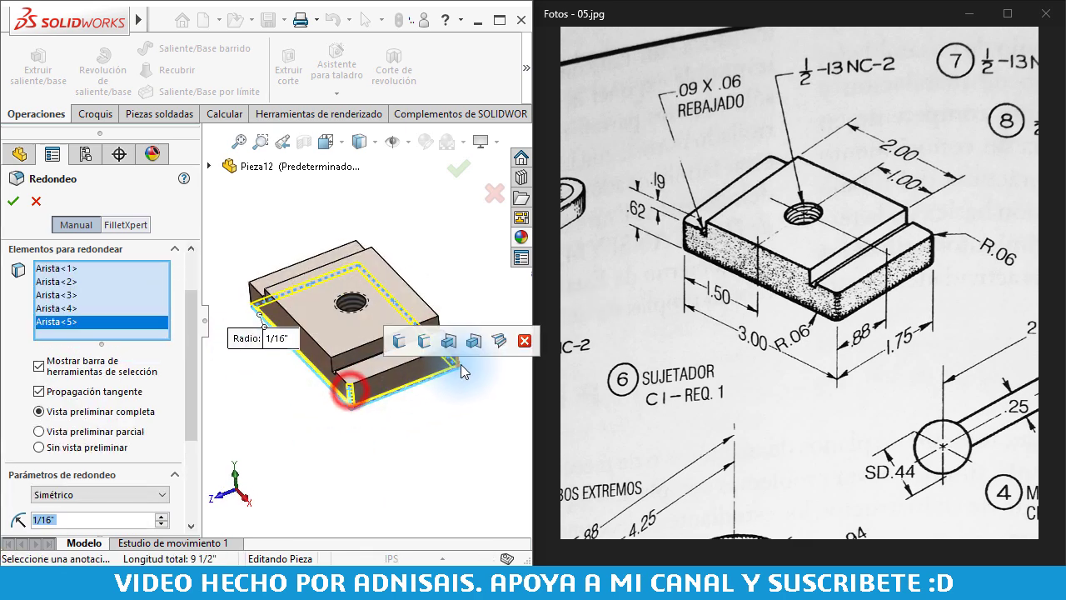
left_click(456, 363)
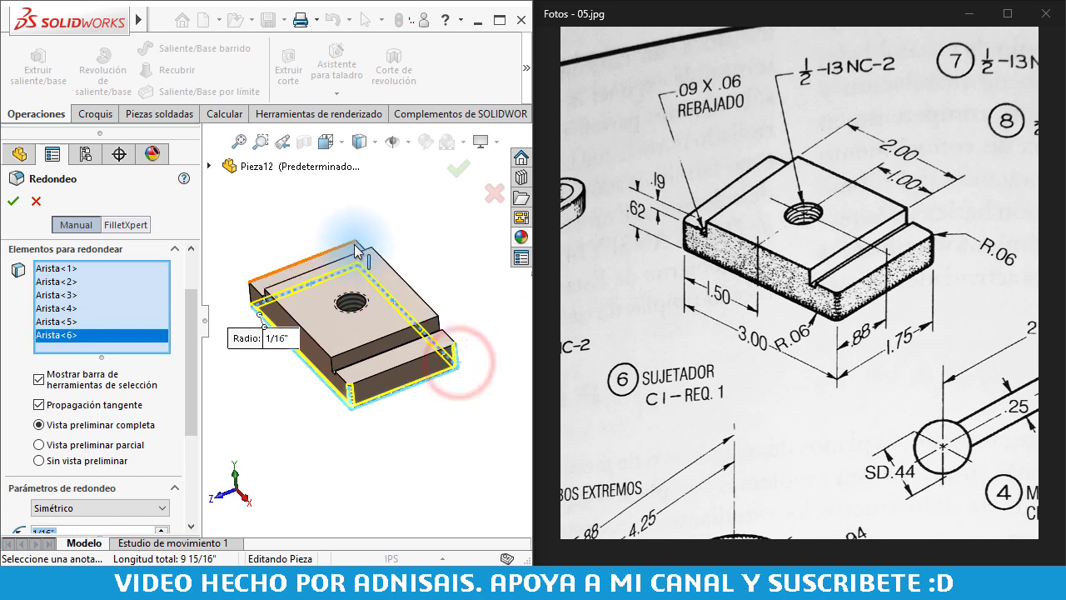
left_click(356, 248)
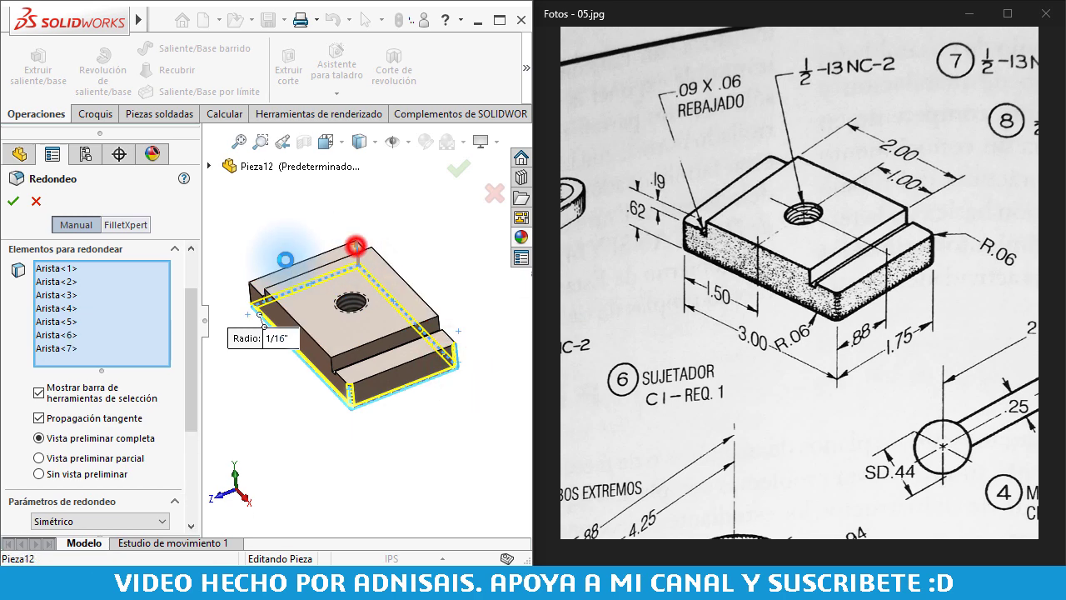
left_click(250, 293)
mouse_move(345, 353)
middle_mouse_down()
mouse_move(423, 302)
mouse_move(447, 221)
mouse_move(428, 295)
mouse_move(358, 283)
middle_mouse_up()
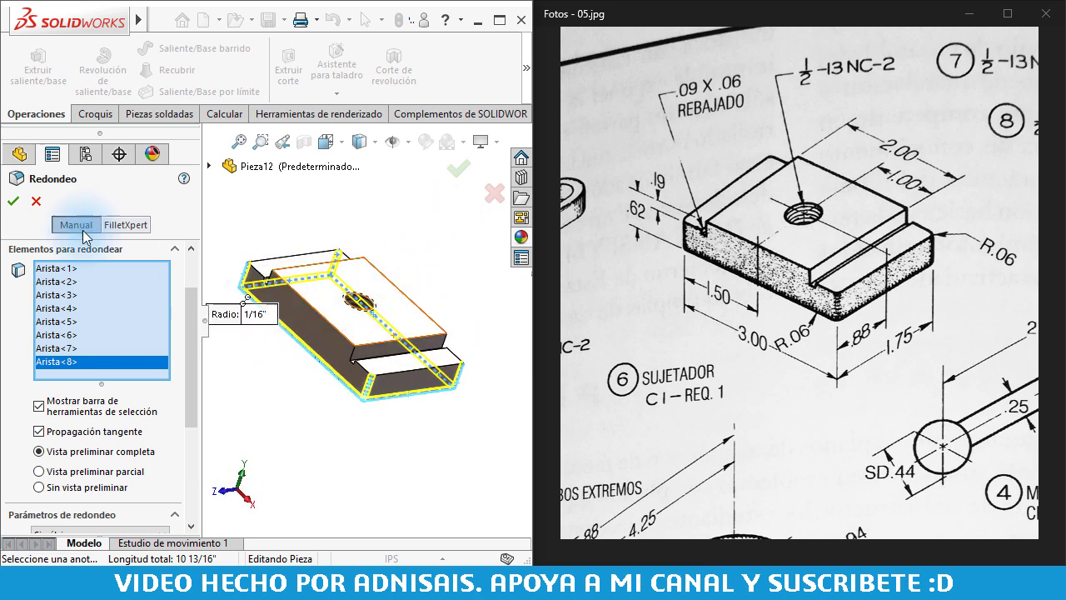
left_click(14, 201)
left_click(295, 472)
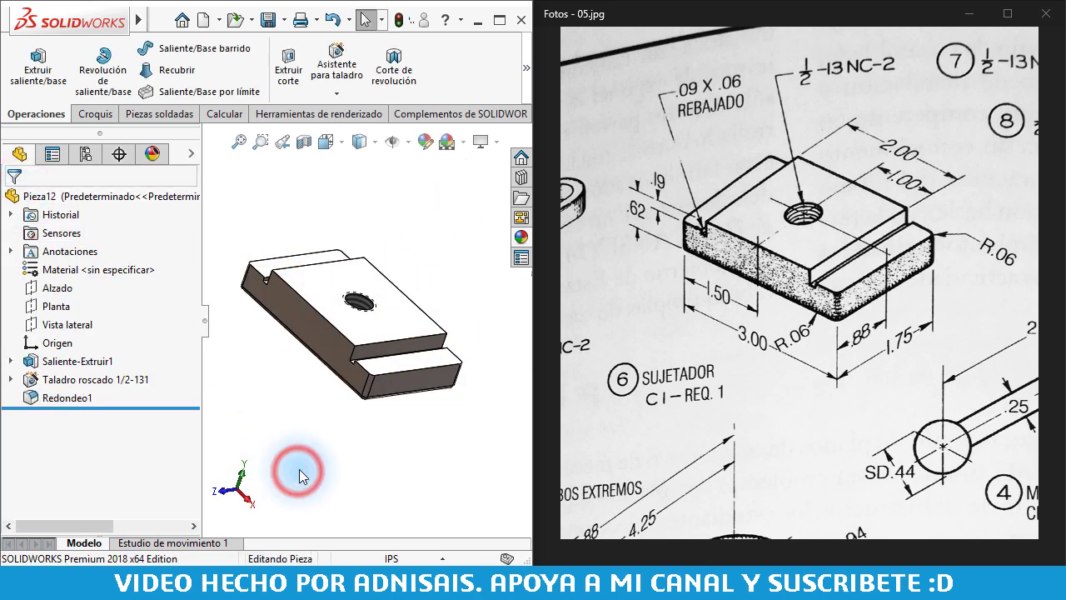
key("ctrl+7")
key("f")
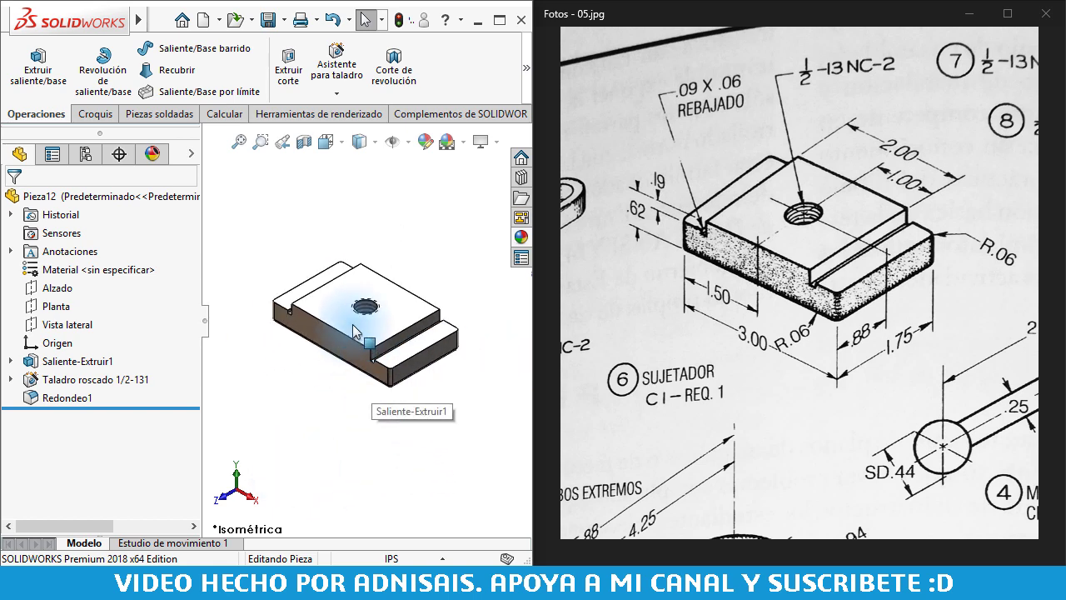
left_click(275, 23)
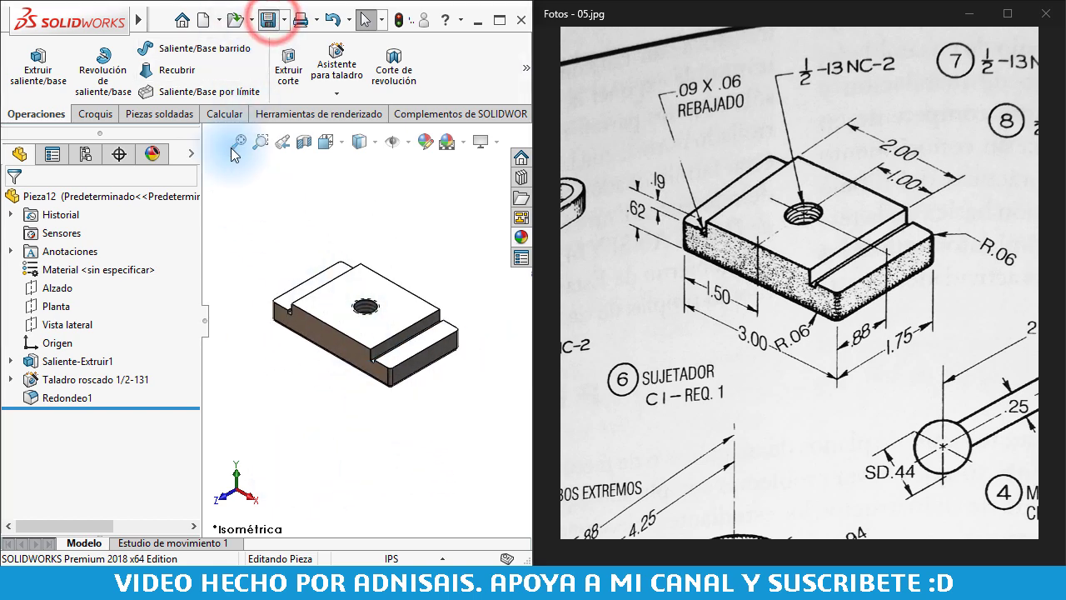
type("909090")
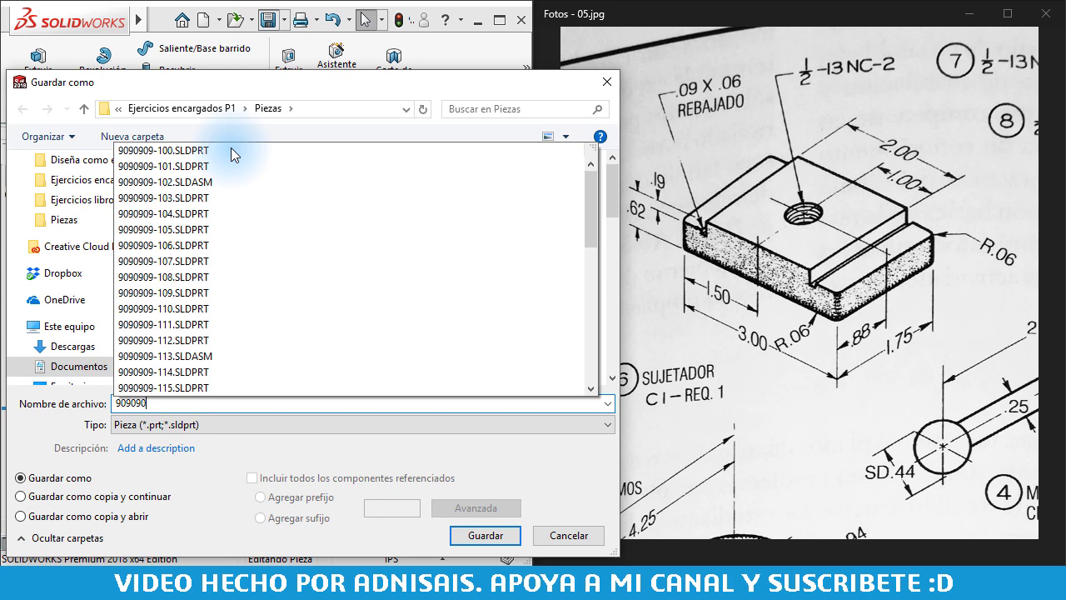
type("-12")
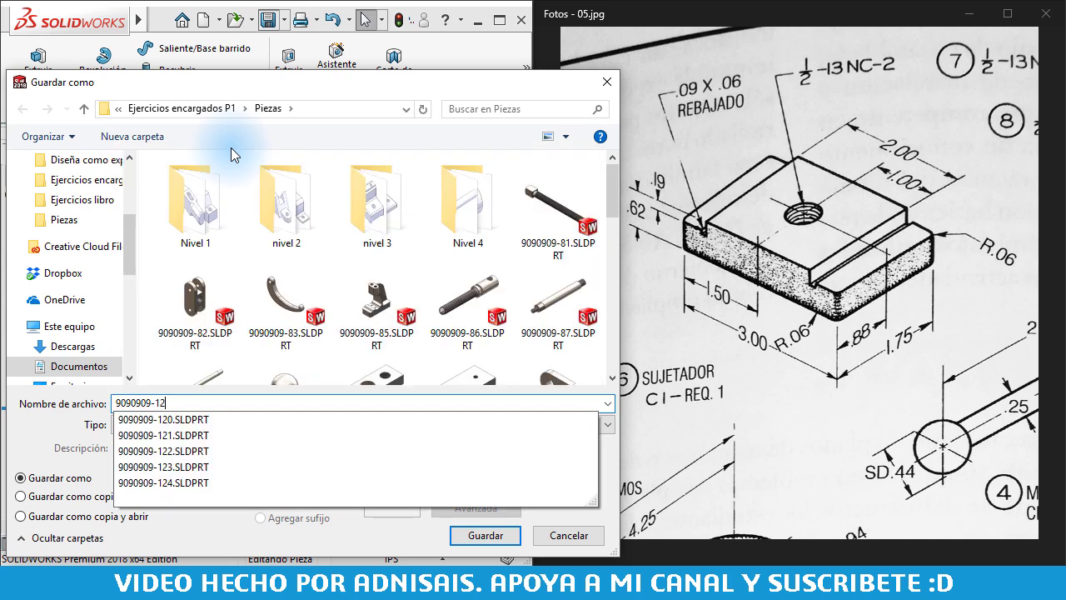
type("5")
key("Return")
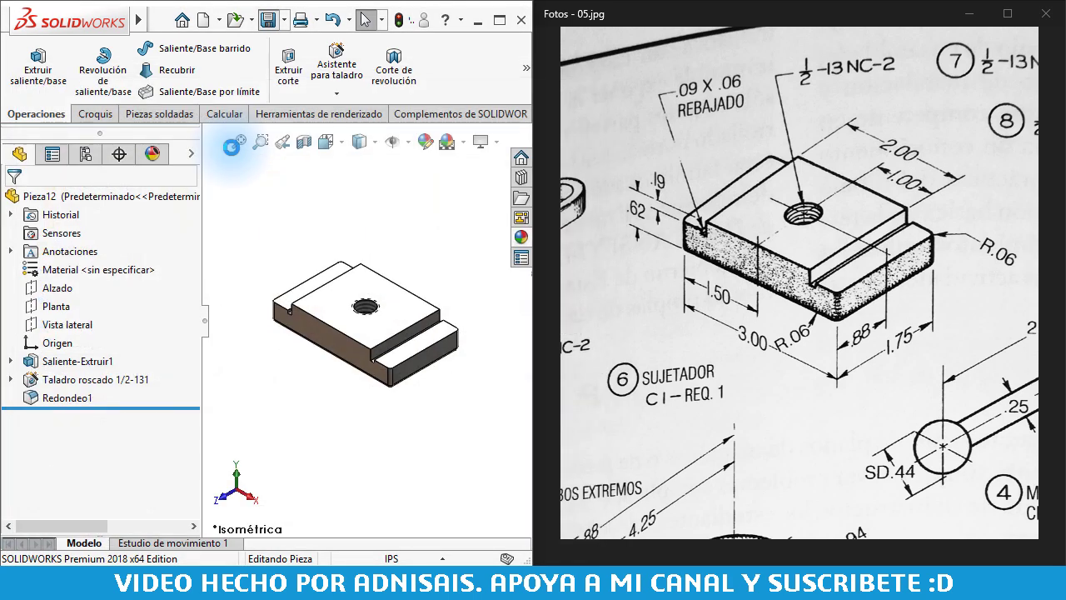
scroll(772, 287, "down", 5)
left_click(779, 263)
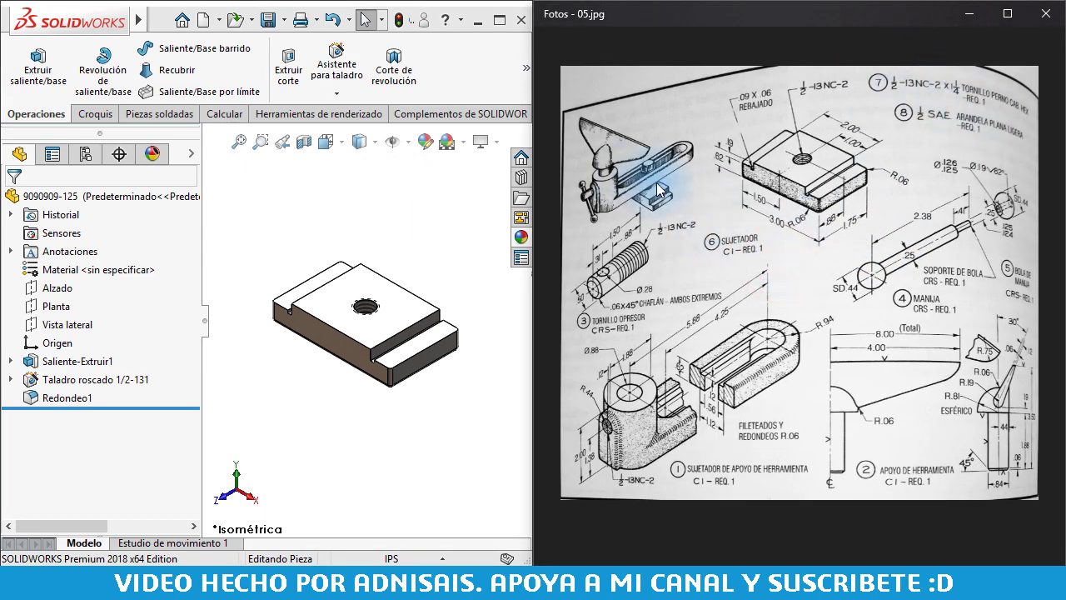
double_click(646, 175)
scroll(844, 199, "down", 2)
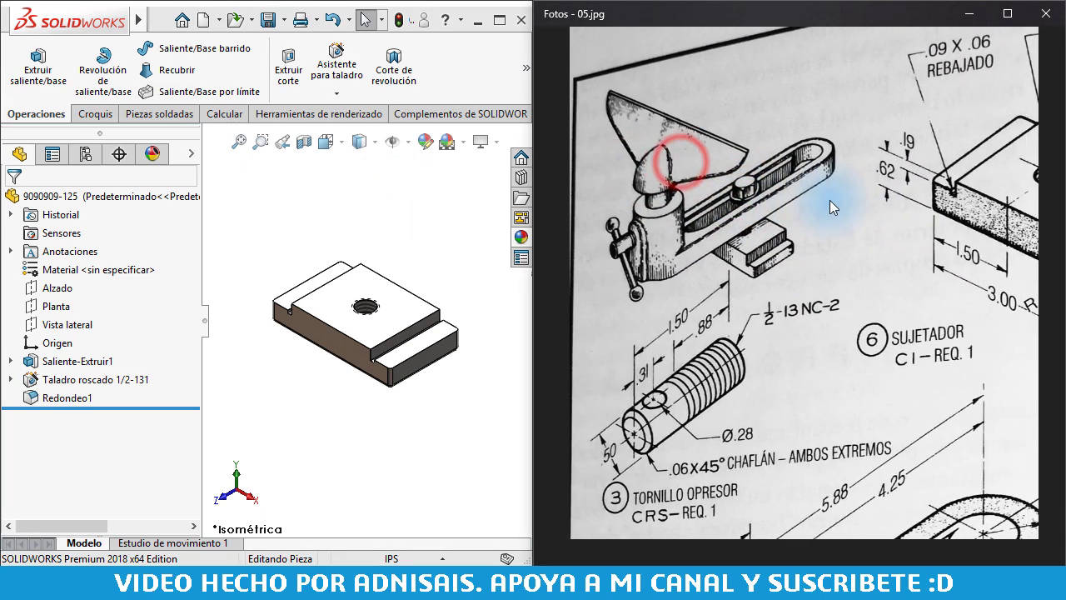
double_click(736, 162)
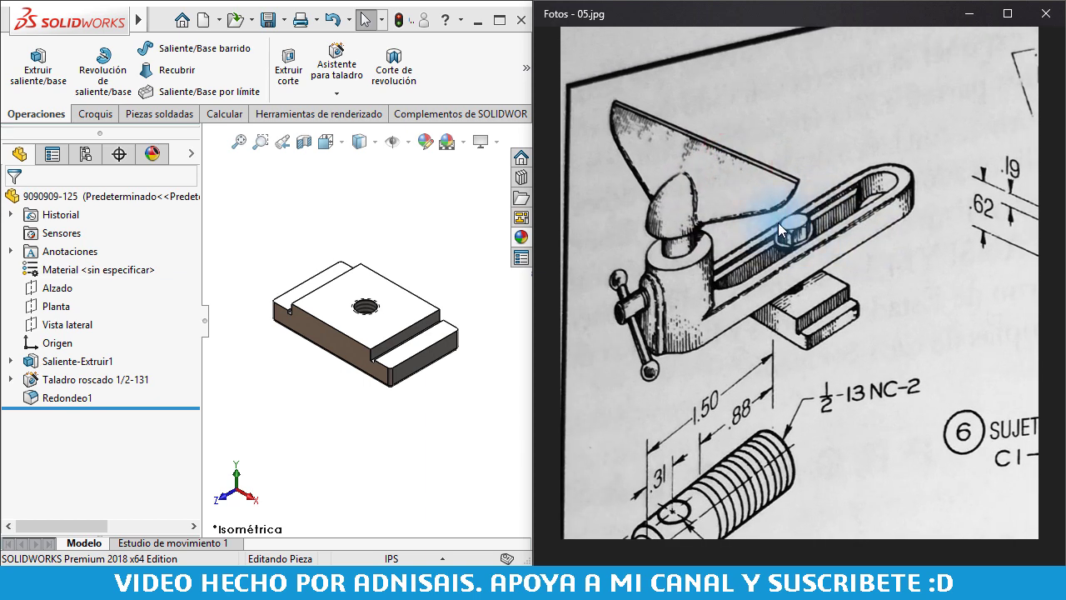
left_click_drag(939, 222, 608, 208)
left_click_drag(999, 233, 745, 272)
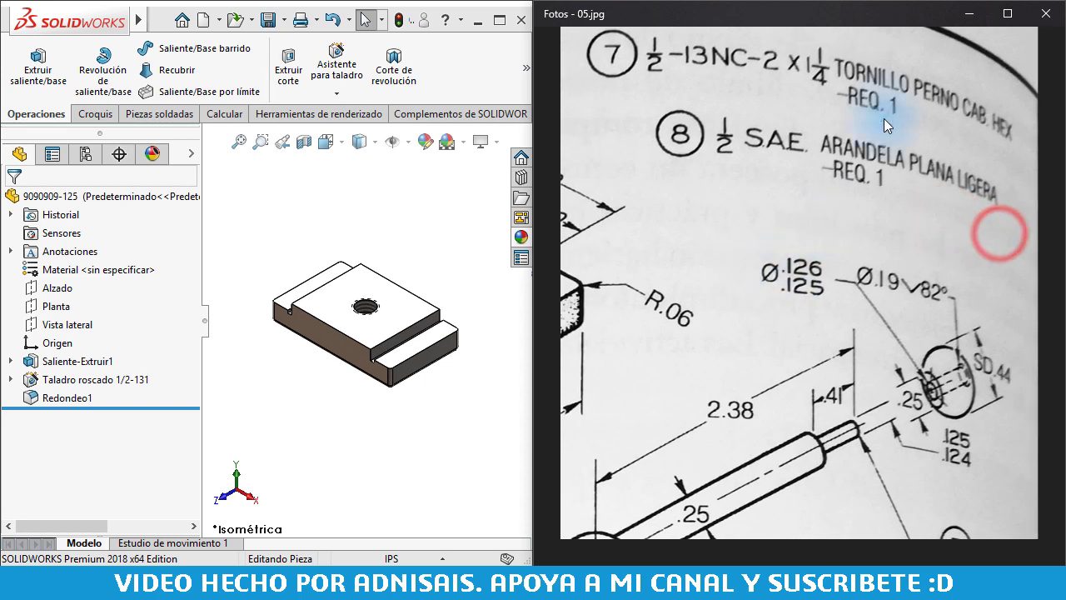
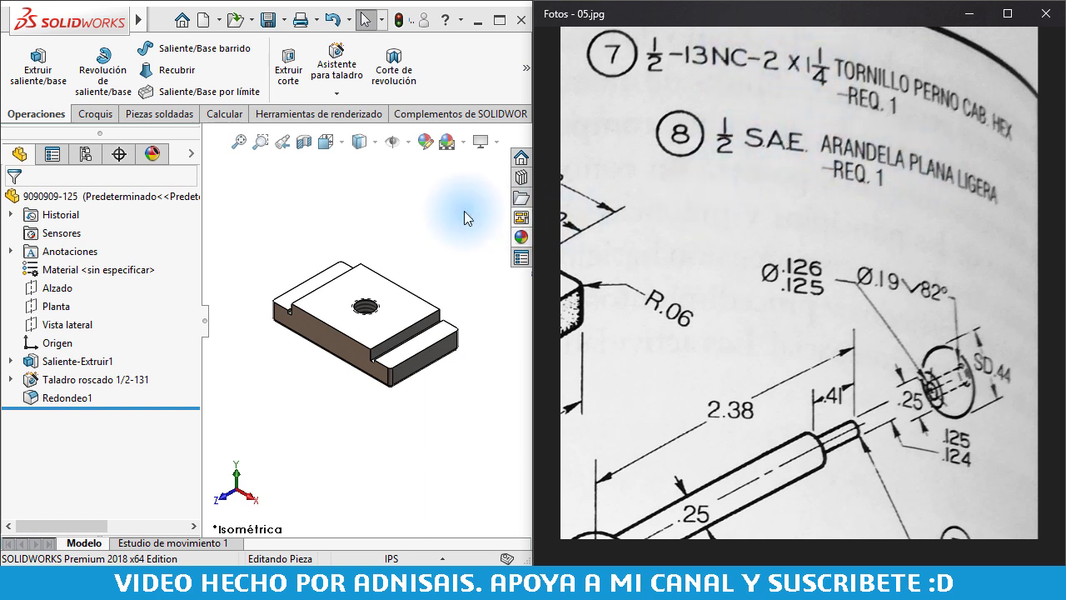
- Pan to the vise drawing and zoom in on the SUJETADOR clamp and its threaded hole
left_click_drag(633, 200, 947, 201)
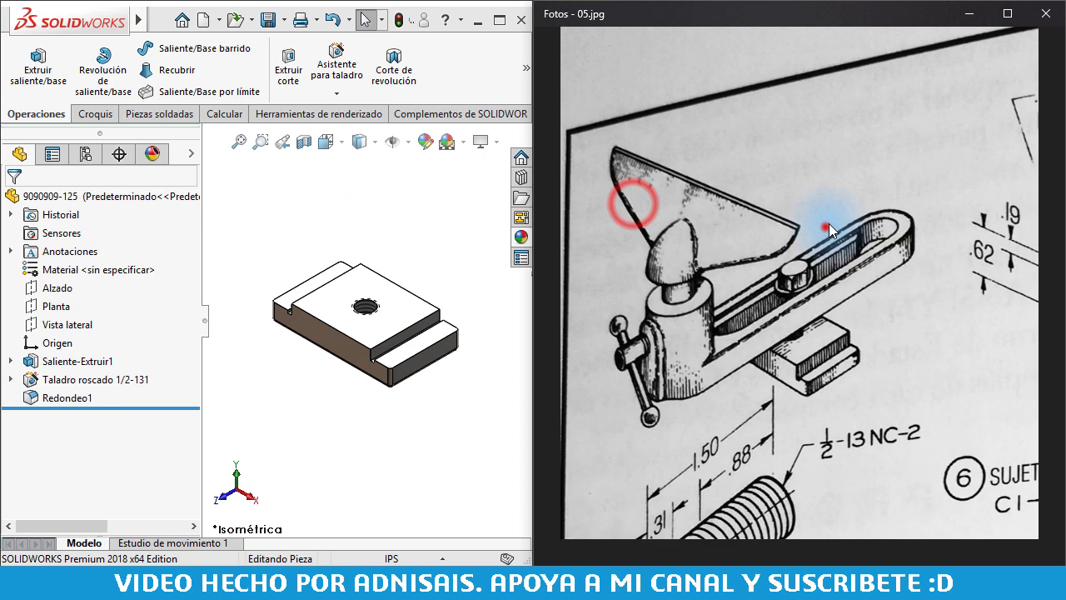
left_click_drag(827, 224, 837, 193)
mouse_move(885, 226)
left_mouse_down()
mouse_move(840, 172)
mouse_move(658, 390)
left_mouse_up()
scroll(842, 266, "up", 1)
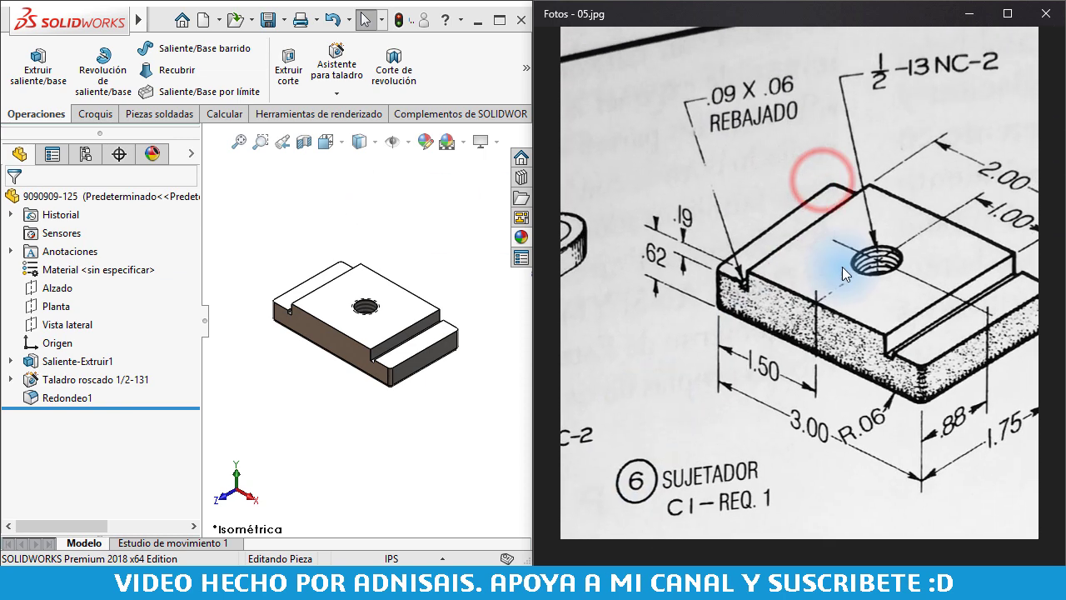
- Pan back to the vise, fit the whole sheet, and open SOLIDWORKS's Archivo menu
left_click_drag(704, 265, 951, 259)
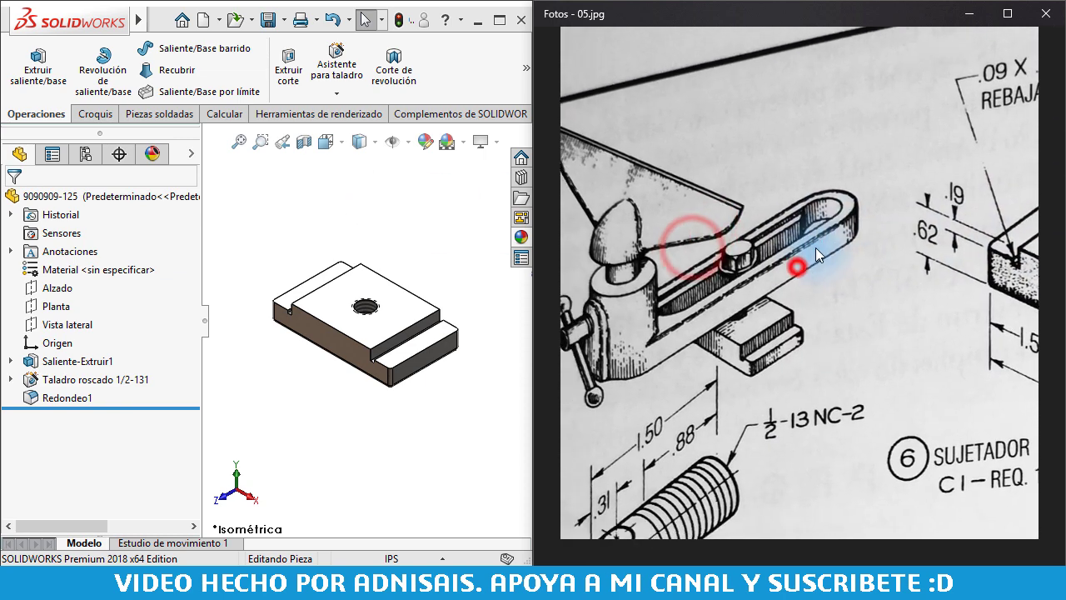
mouse_move(816, 247)
left_mouse_down()
mouse_move(848, 239)
mouse_move(817, 253)
left_mouse_up()
double_click(823, 254)
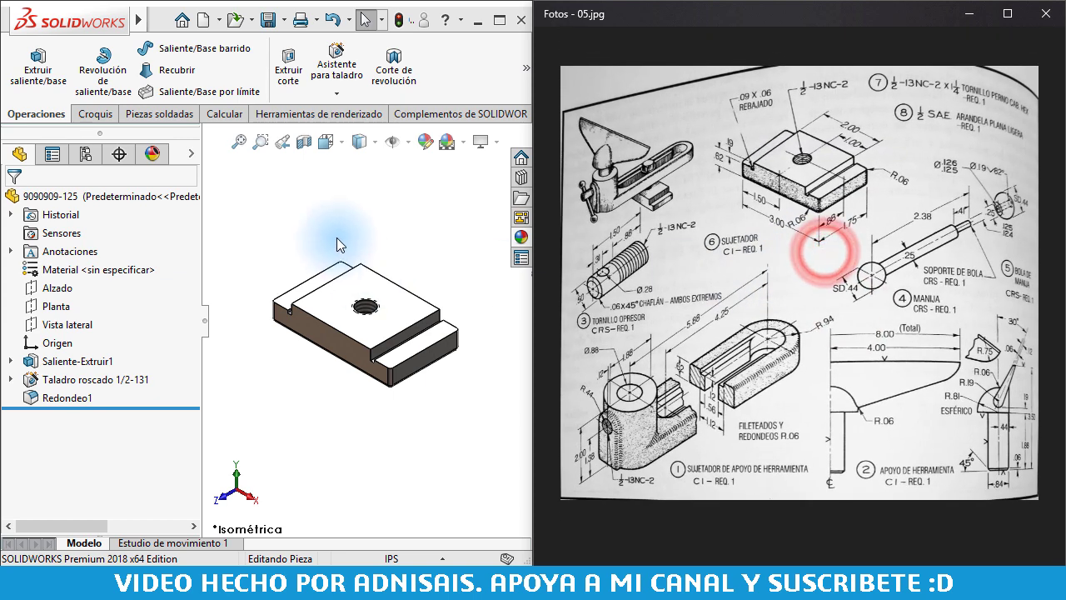
left_click(337, 238)
key("alt+a")
left_click(192, 46)
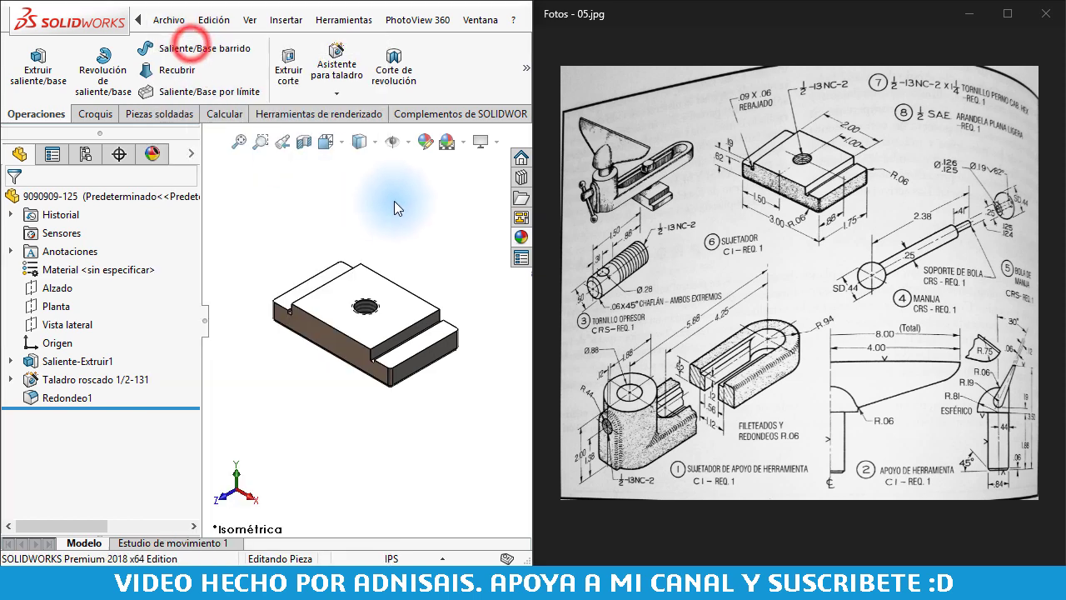
double_click(273, 227)
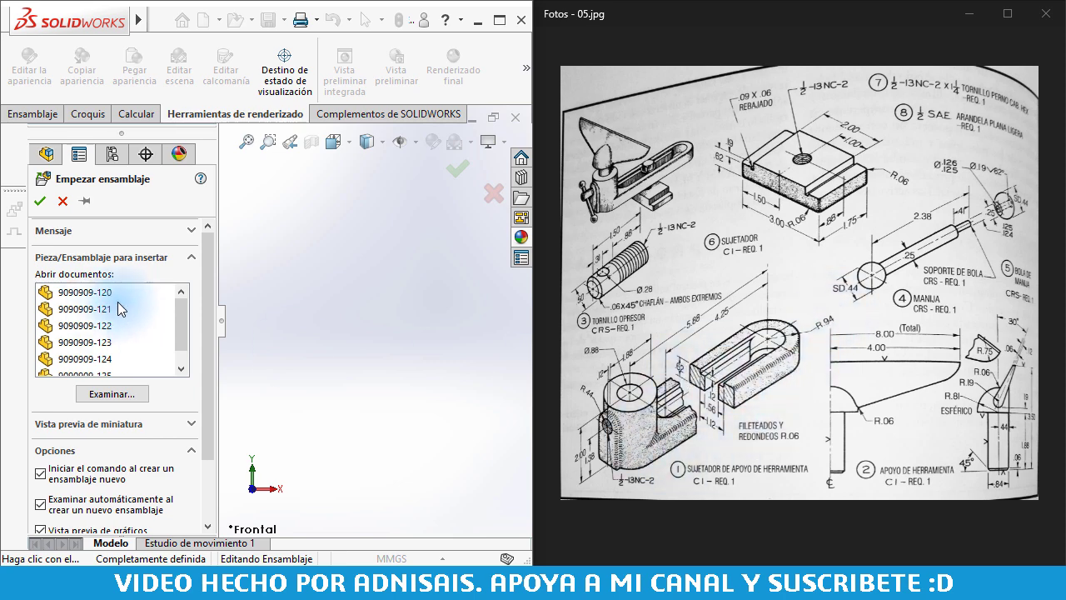
left_click(83, 293)
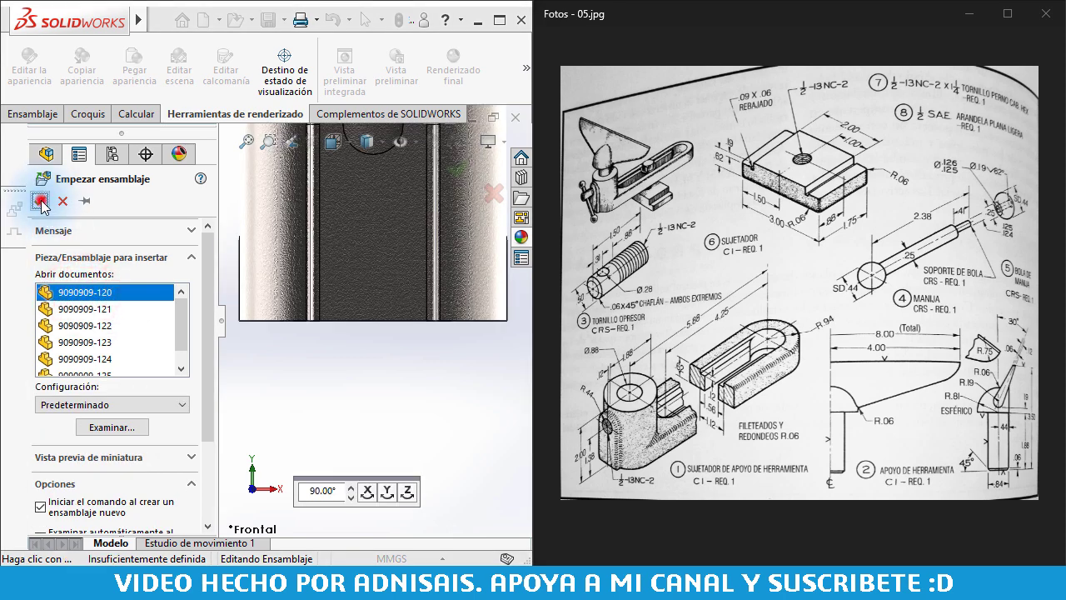
left_click(40, 200)
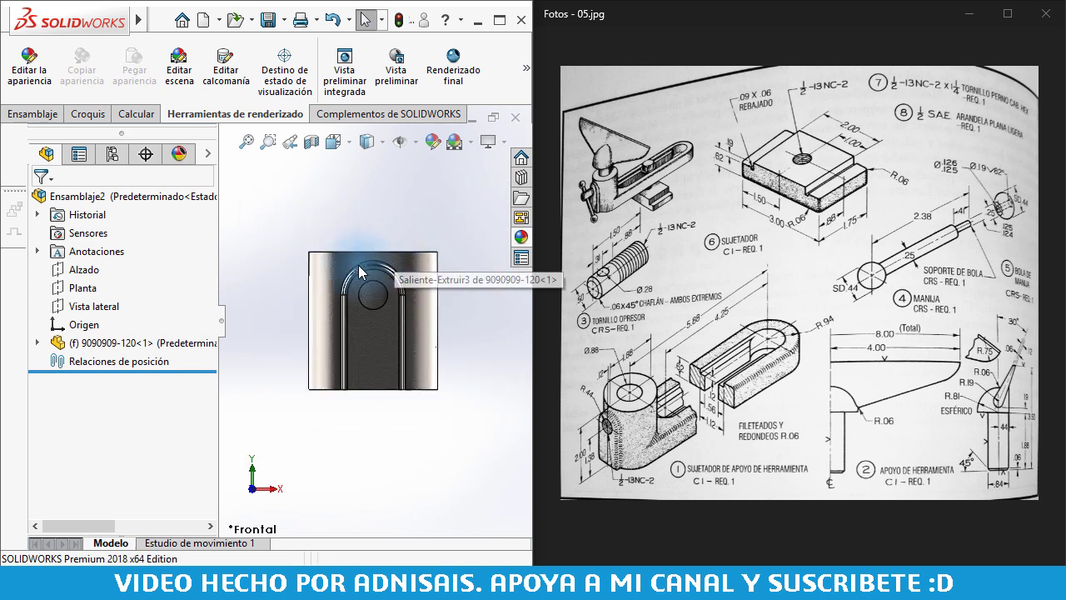
left_click(53, 116)
left_click(99, 67)
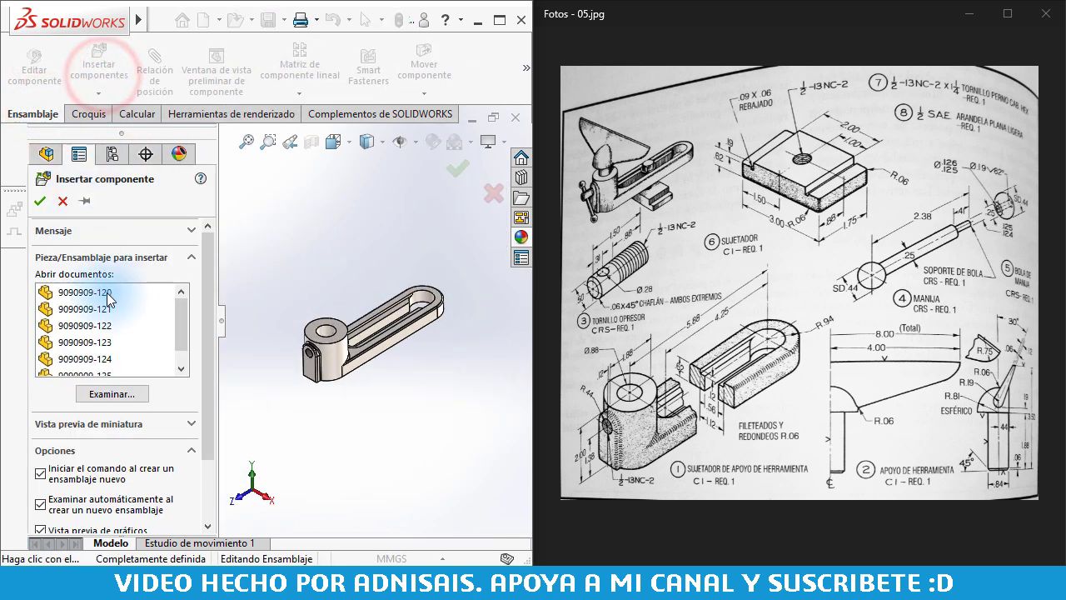
left_click_drag(92, 308, 99, 361)
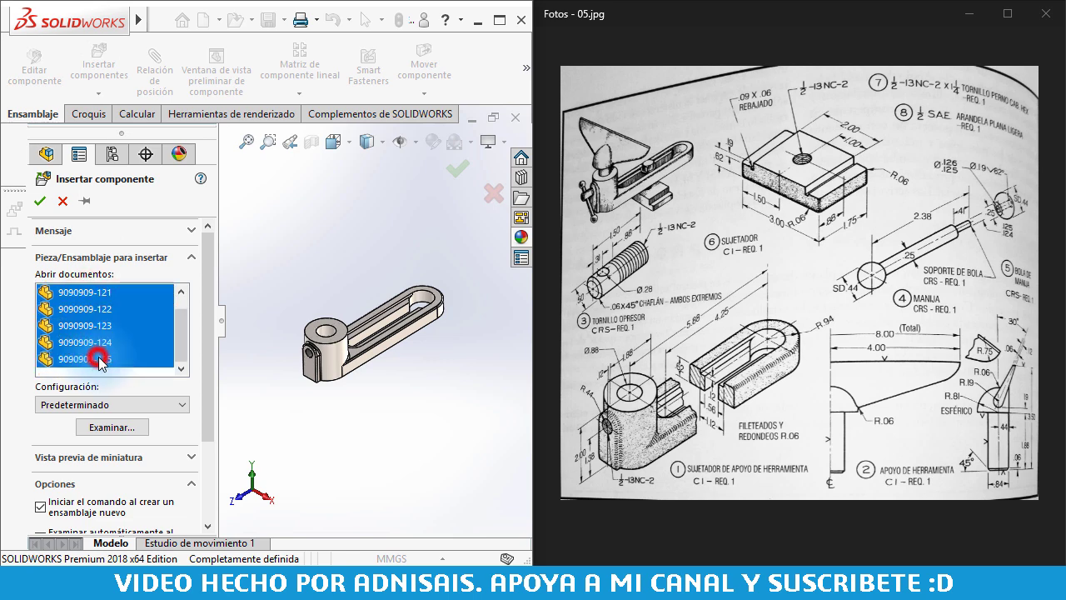
left_click(296, 210)
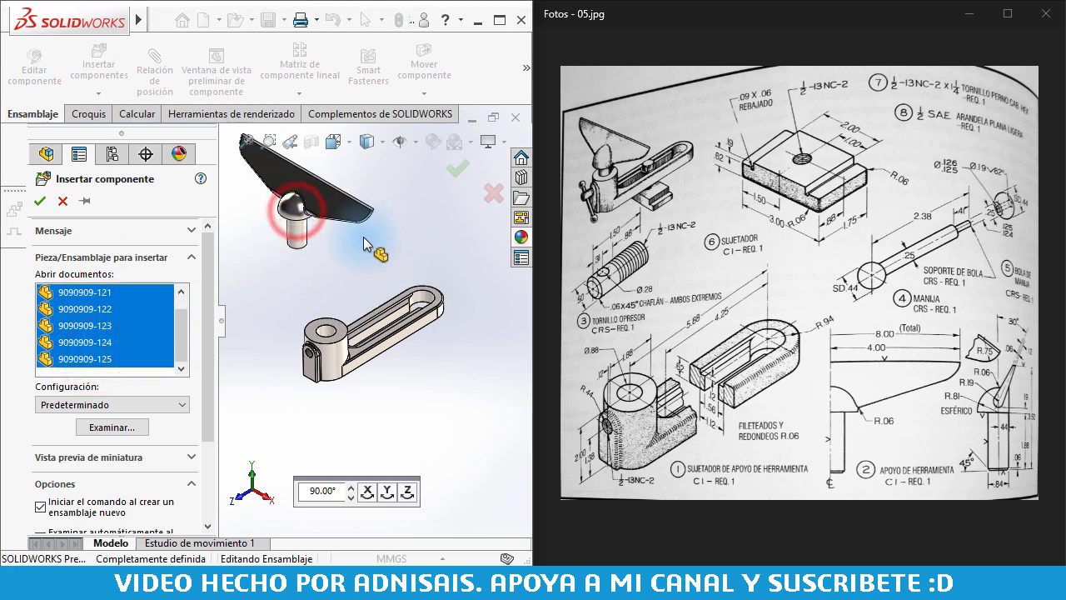
left_click(415, 218)
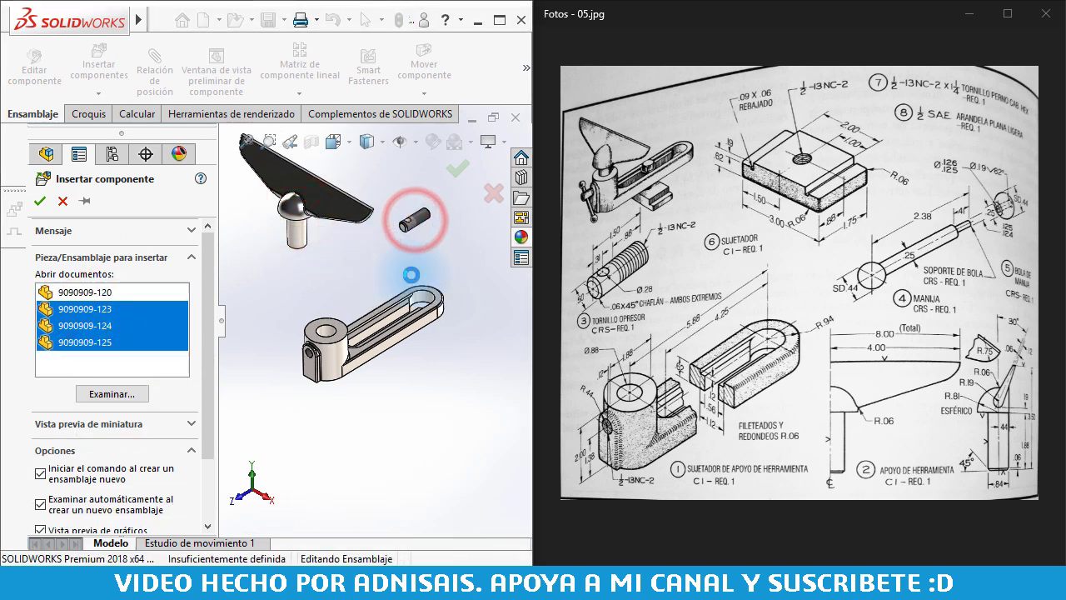
left_click(437, 243)
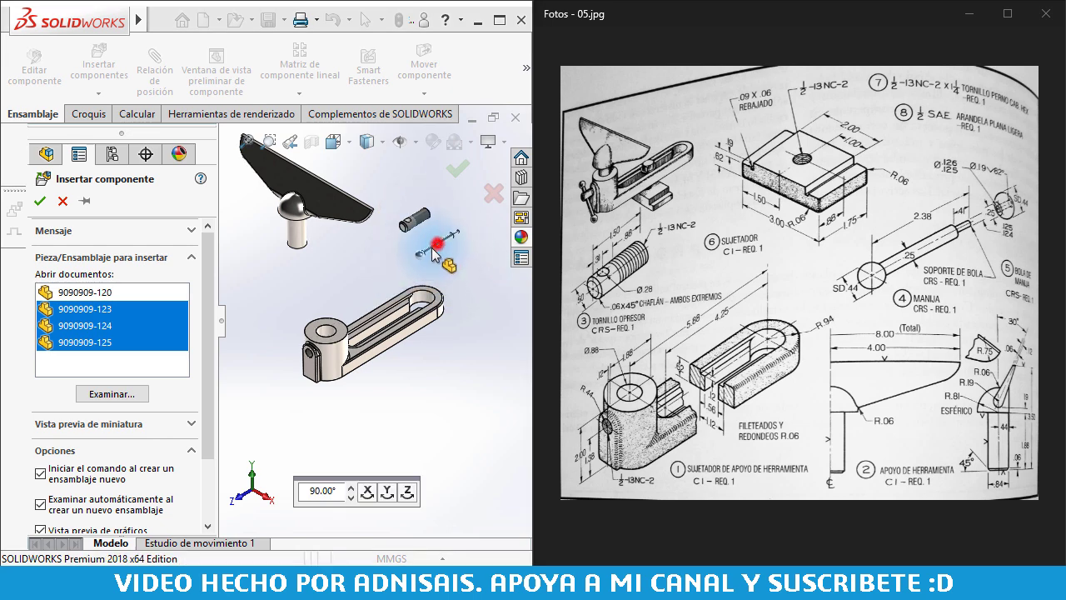
left_click(472, 274)
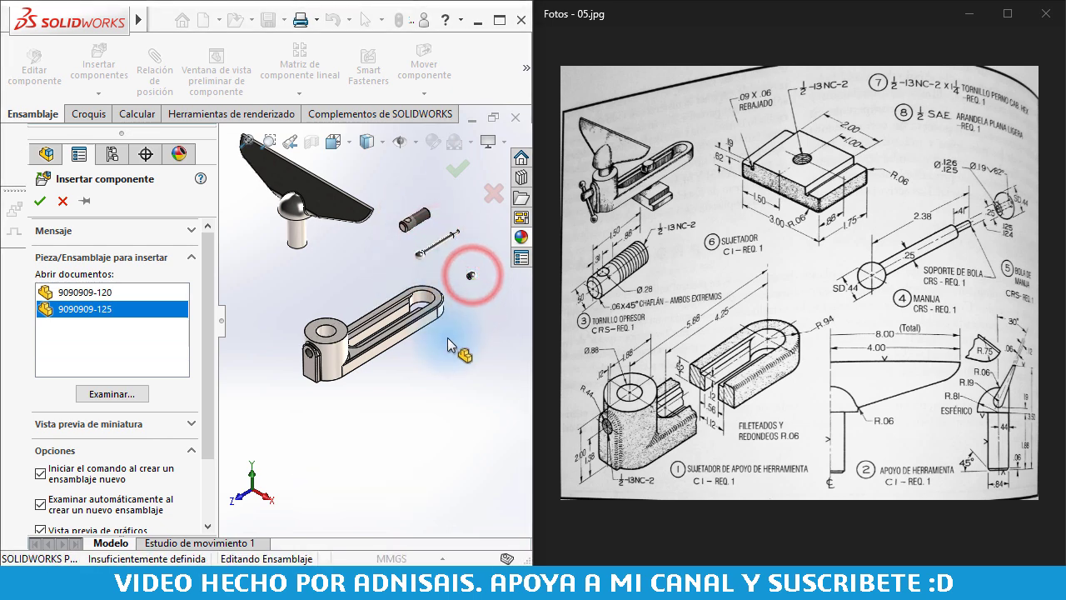
left_click(486, 340)
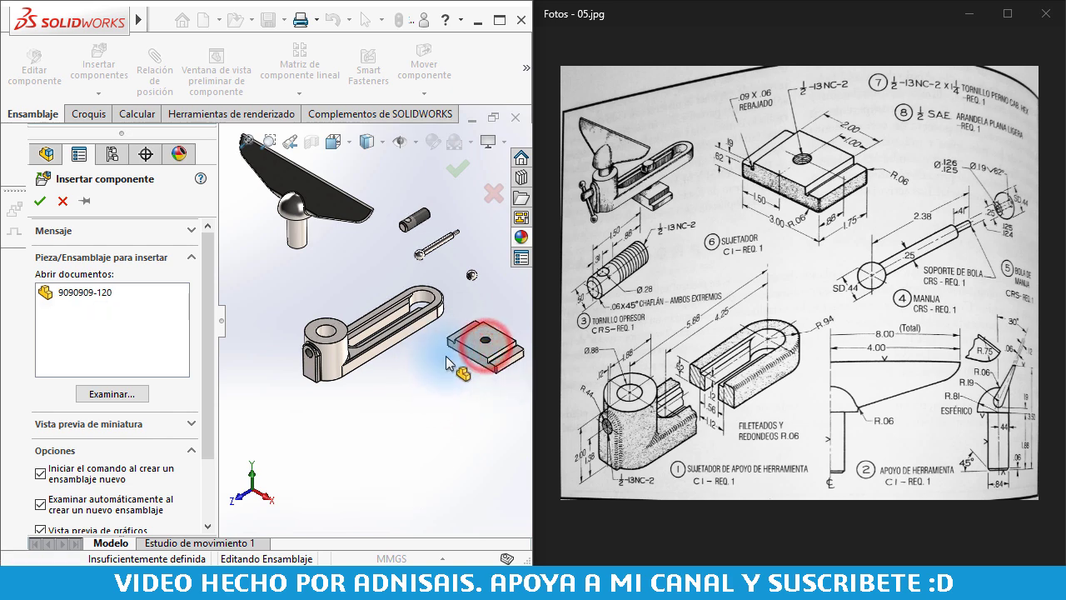
scroll(434, 377, "up", 1)
scroll(432, 379, "up", 1)
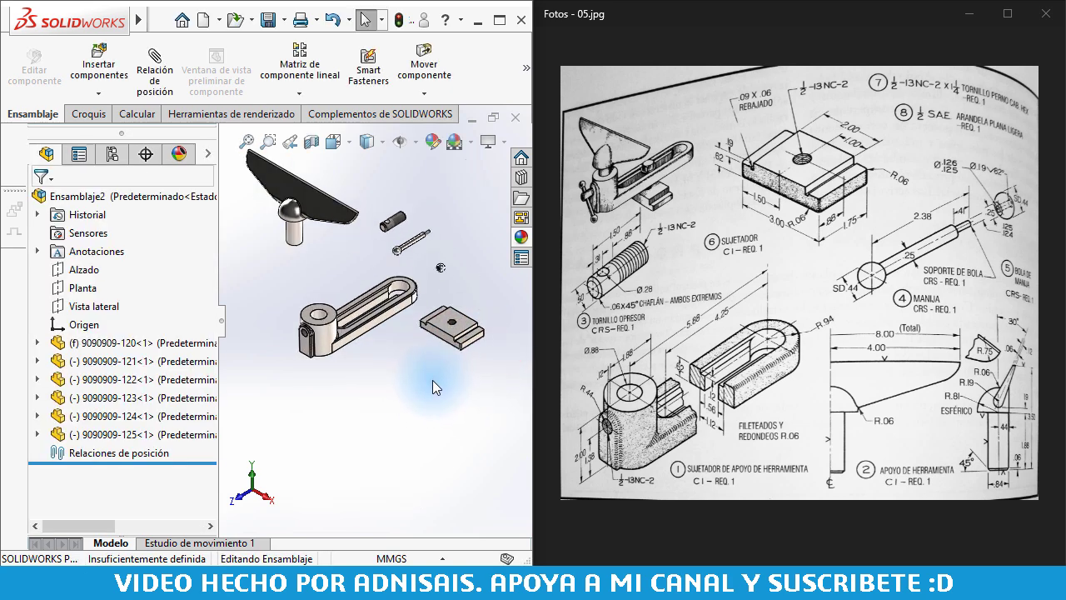
- Mate the blade's pin face concentric with the holder's top hole
middle_click_drag(432, 380, 331, 335)
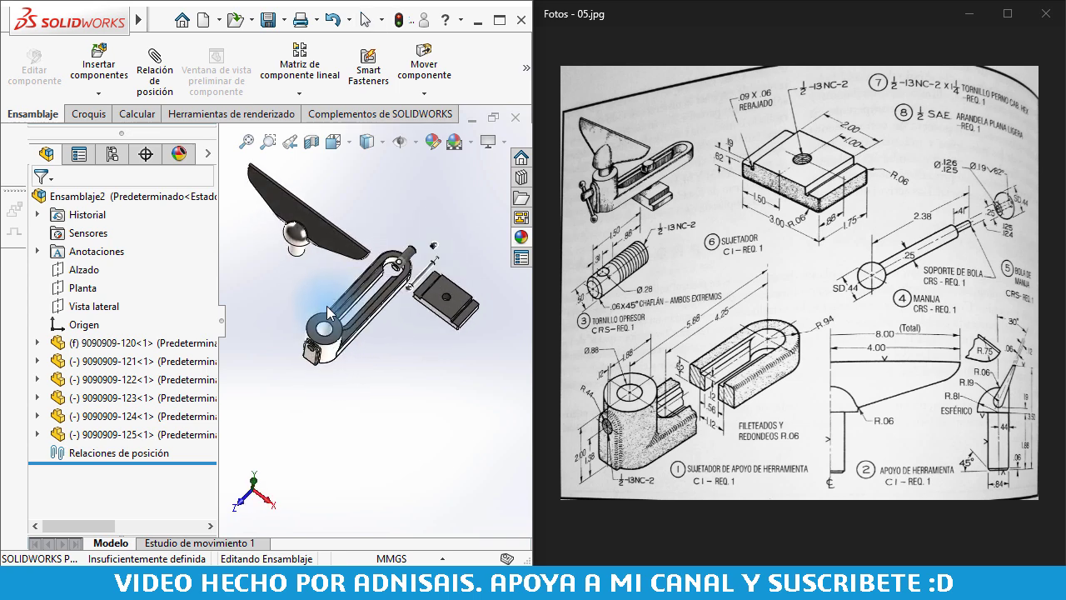
middle_click_drag(412, 359, 406, 305)
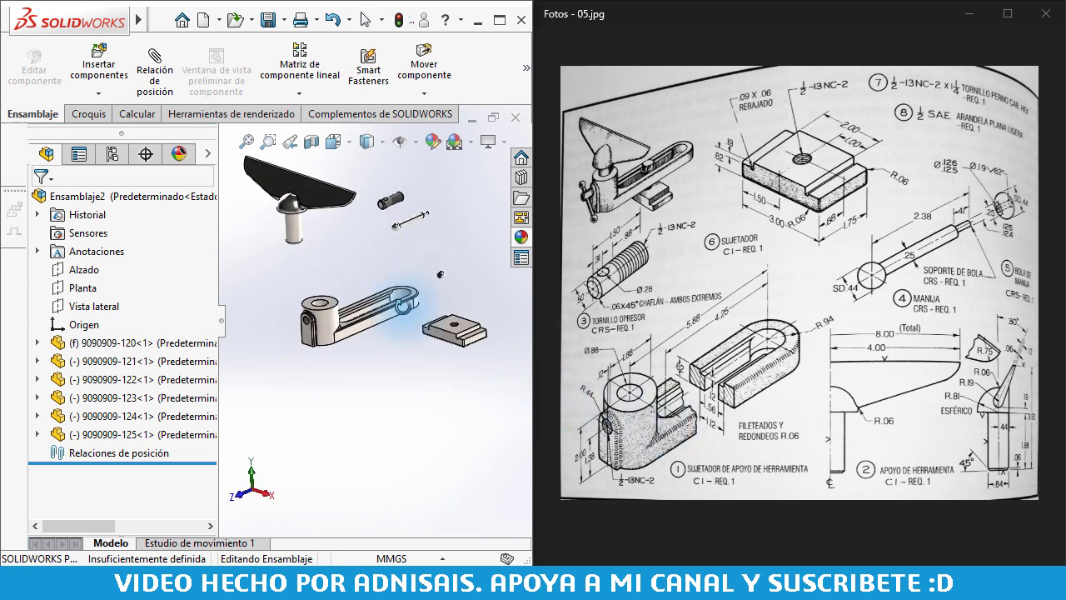
scroll(641, 169, "up", 5)
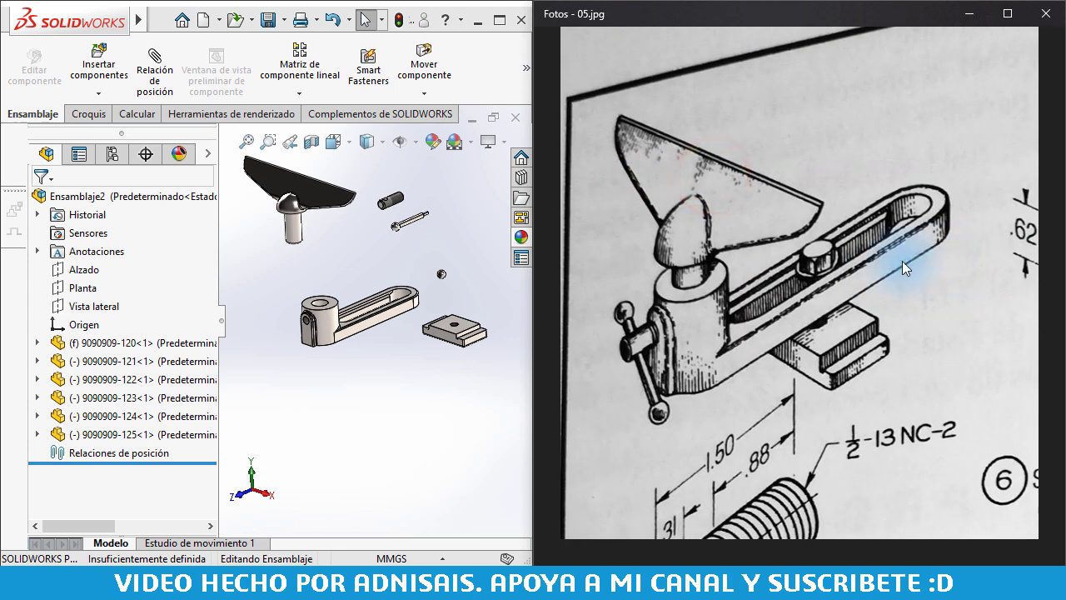
scroll(303, 247, "down", 2)
left_click(261, 226)
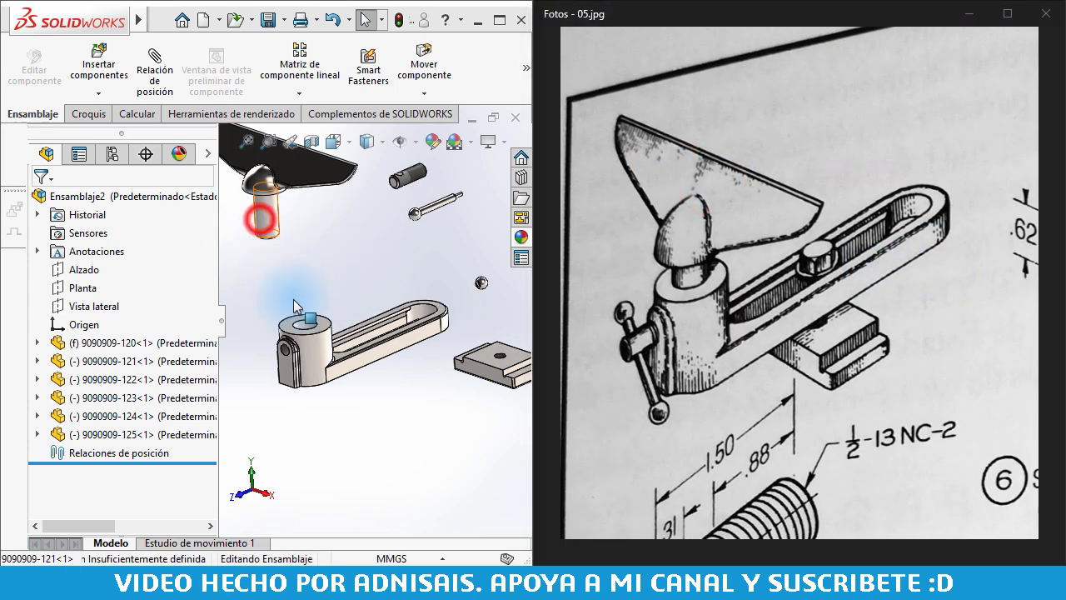
scroll(270, 285, "down", 2)
left_click(328, 348, "ctrl")
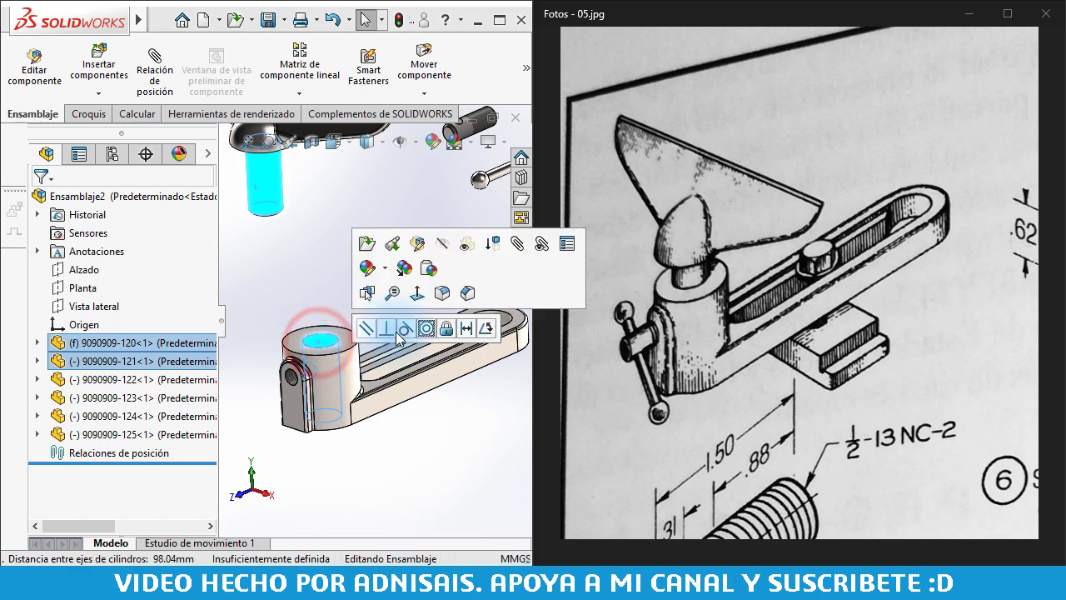
left_click(426, 330)
left_click(250, 306)
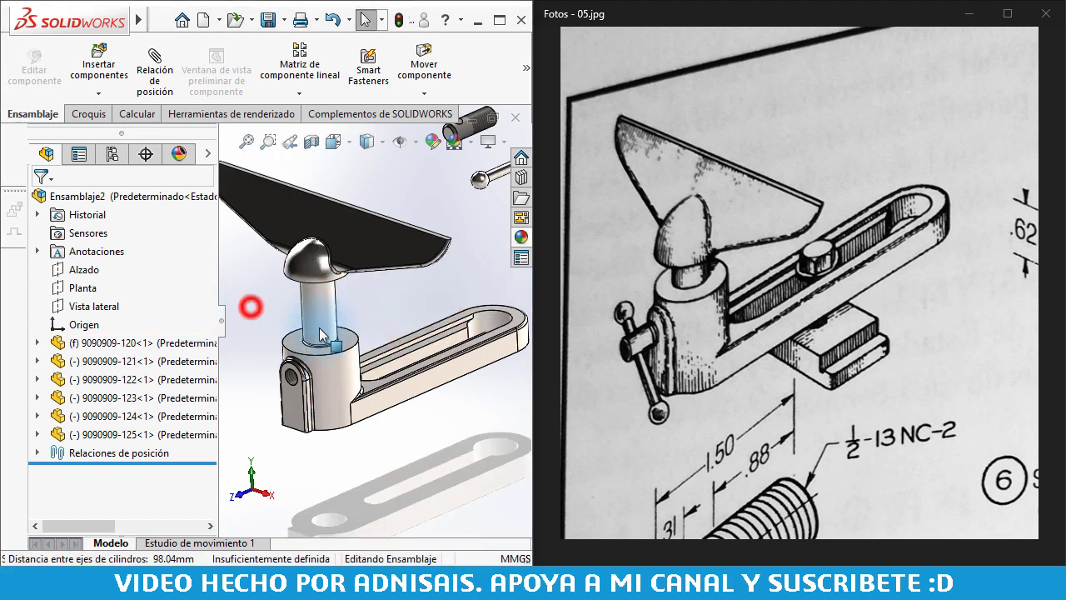
- Slide the pin down into the hole and rotate the blade upright
mouse_move(331, 321)
left_mouse_down()
mouse_move(349, 396)
mouse_move(335, 396)
left_mouse_up()
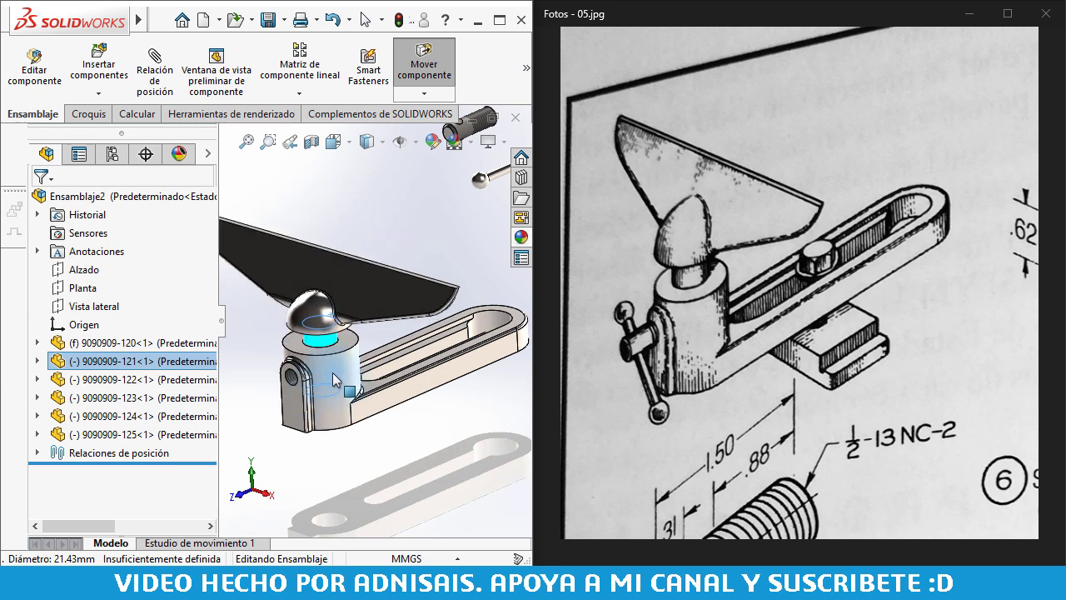
mouse_move(336, 395)
left_mouse_down()
mouse_move(323, 307)
mouse_move(327, 379)
left_mouse_up()
key("Escape")
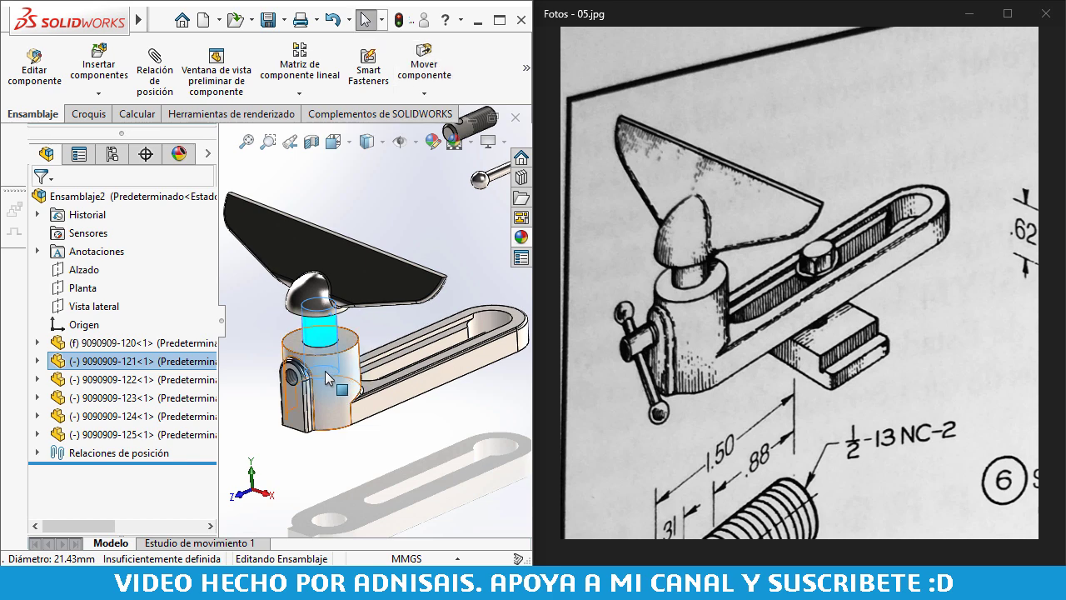
left_click_drag(323, 335, 317, 344)
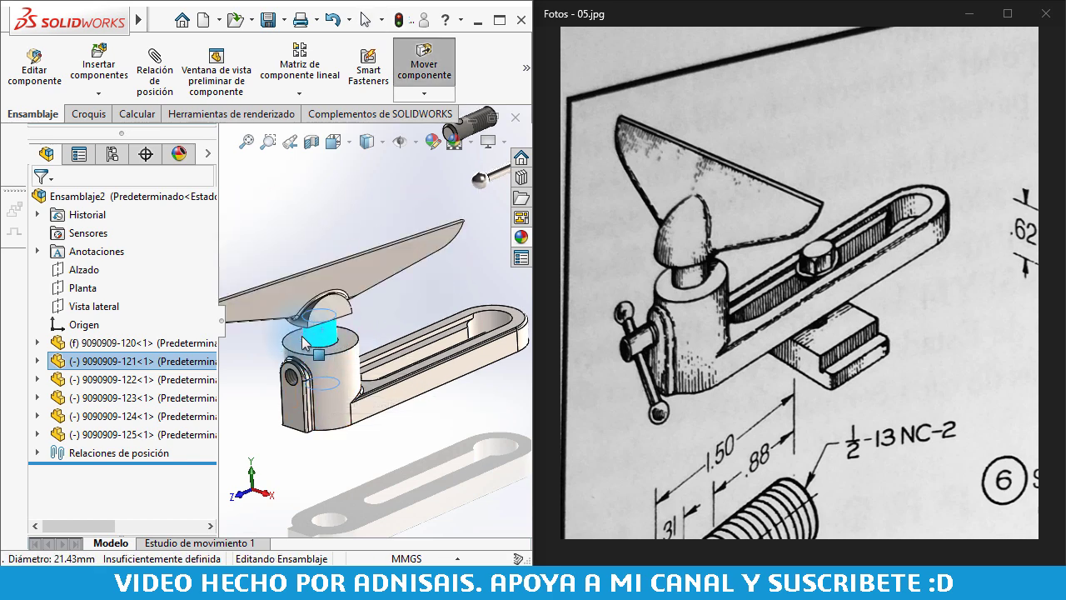
key("Escape")
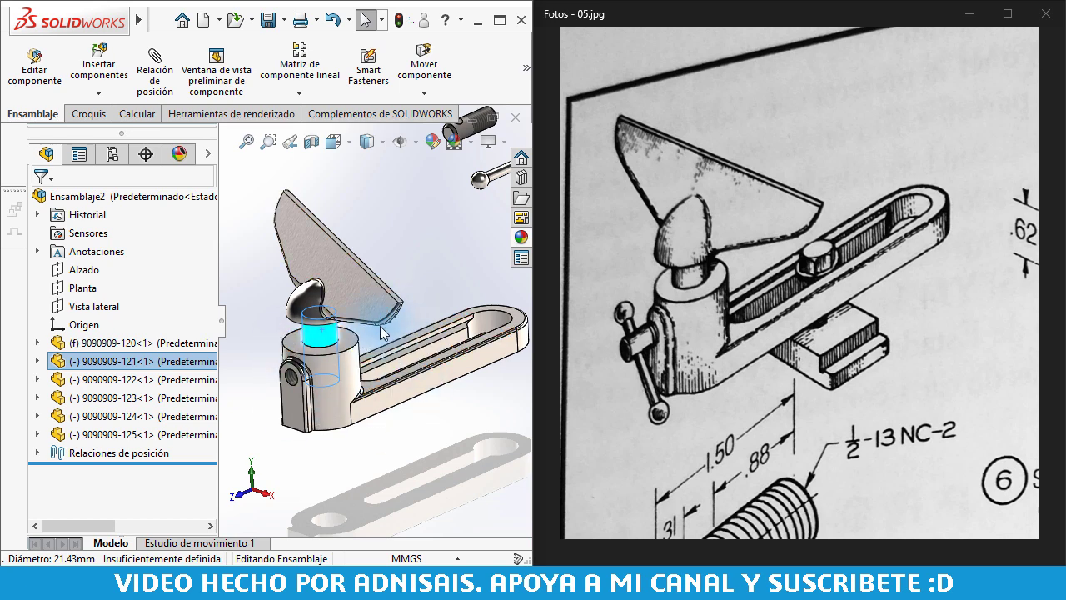
scroll(389, 348, "up", 5)
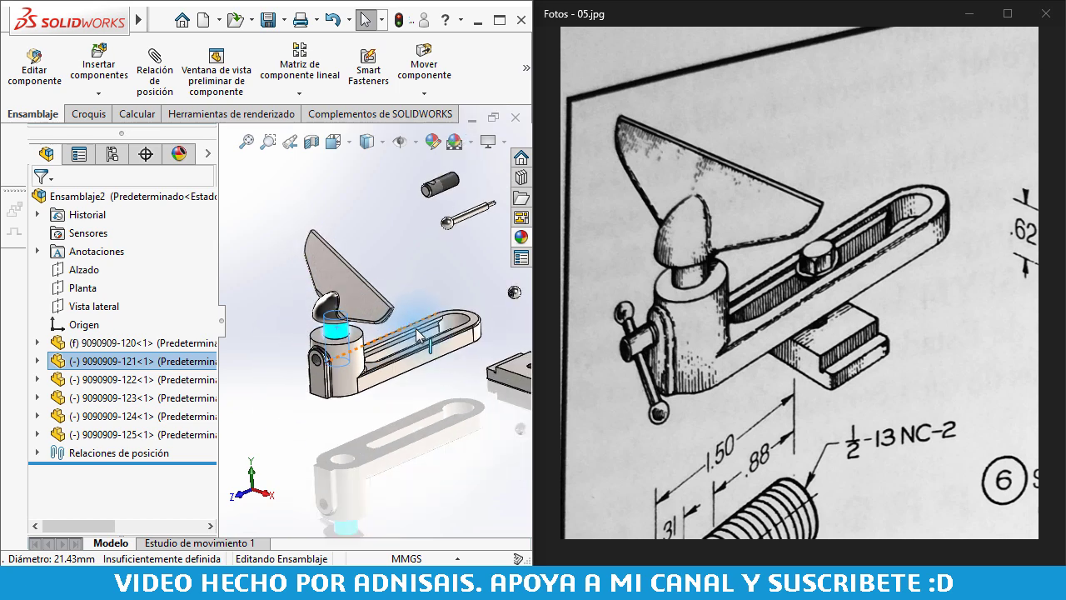
- Mate the threaded screw concentric with the threaded hole in the holder's side
left_click(400, 288)
scroll(401, 287, "down", 6)
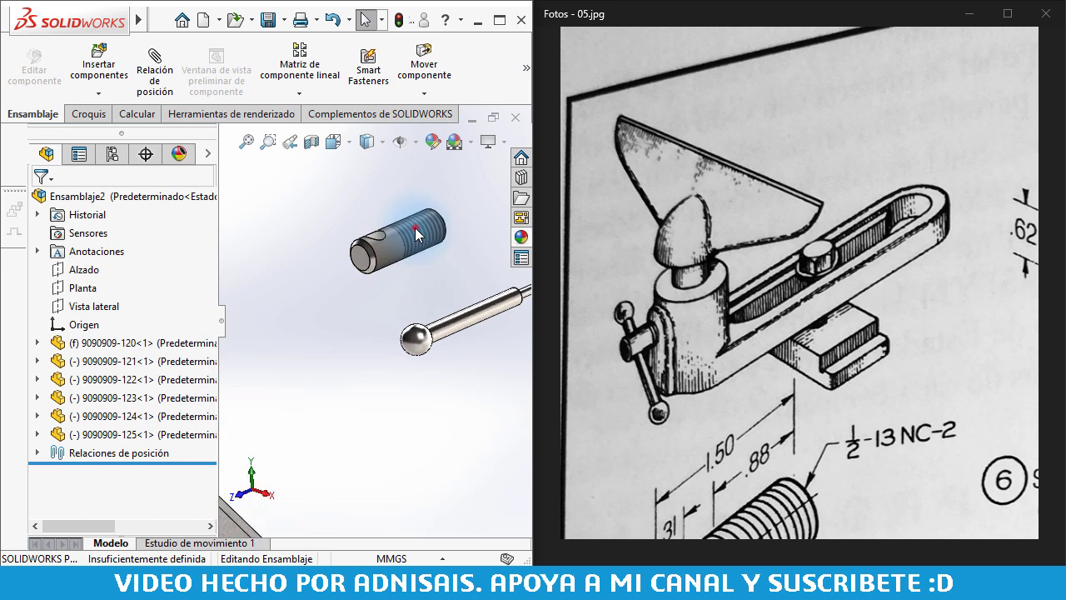
left_click(415, 226)
scroll(409, 270, "up", 3)
scroll(348, 355, "down", 4)
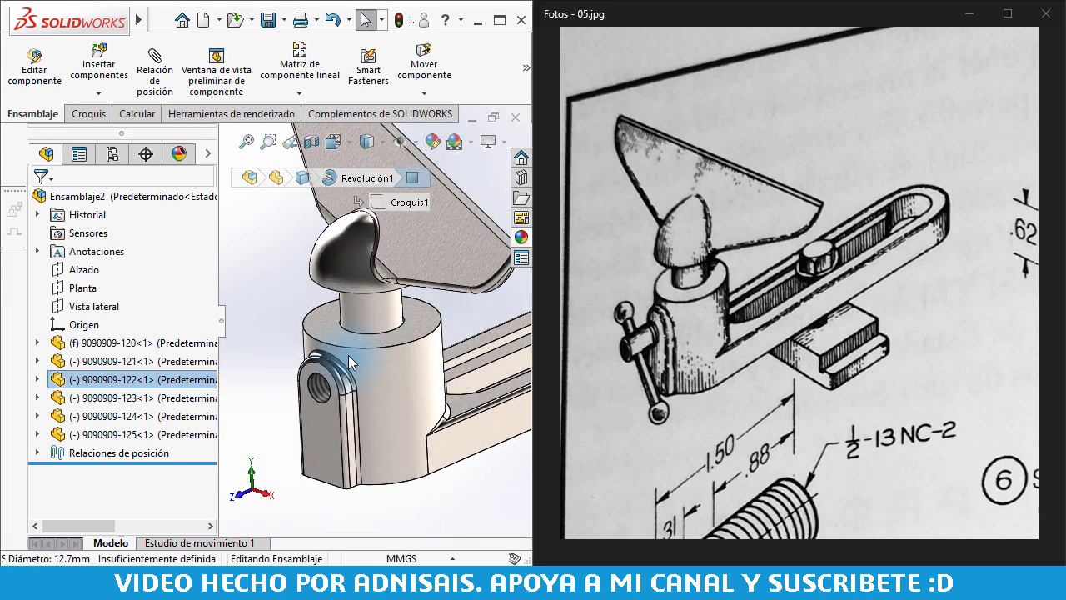
scroll(321, 390, "down", 3)
left_click(318, 395, "ctrl")
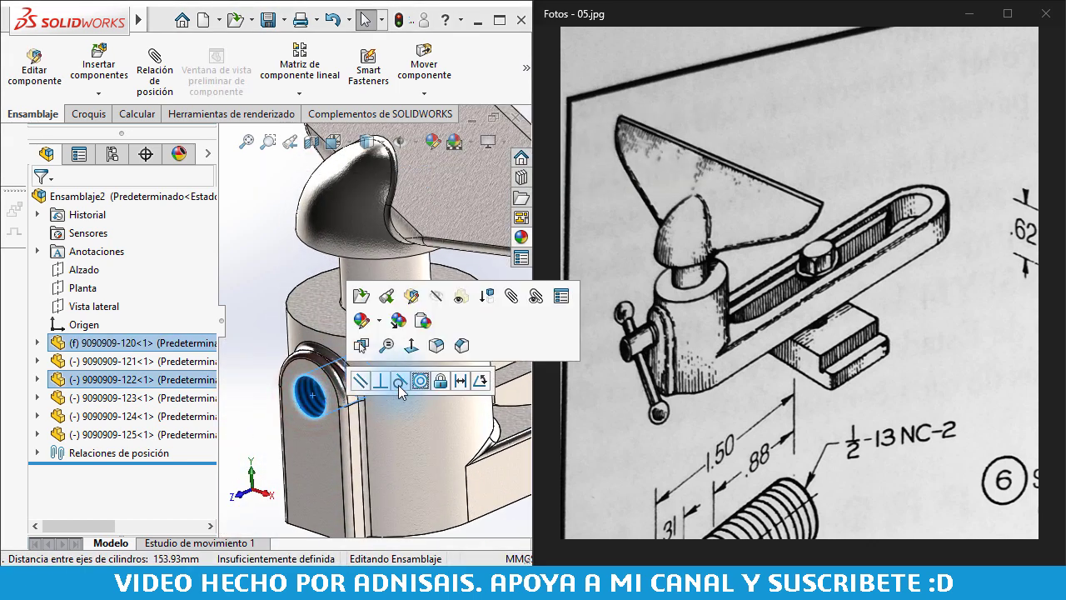
left_click(421, 381)
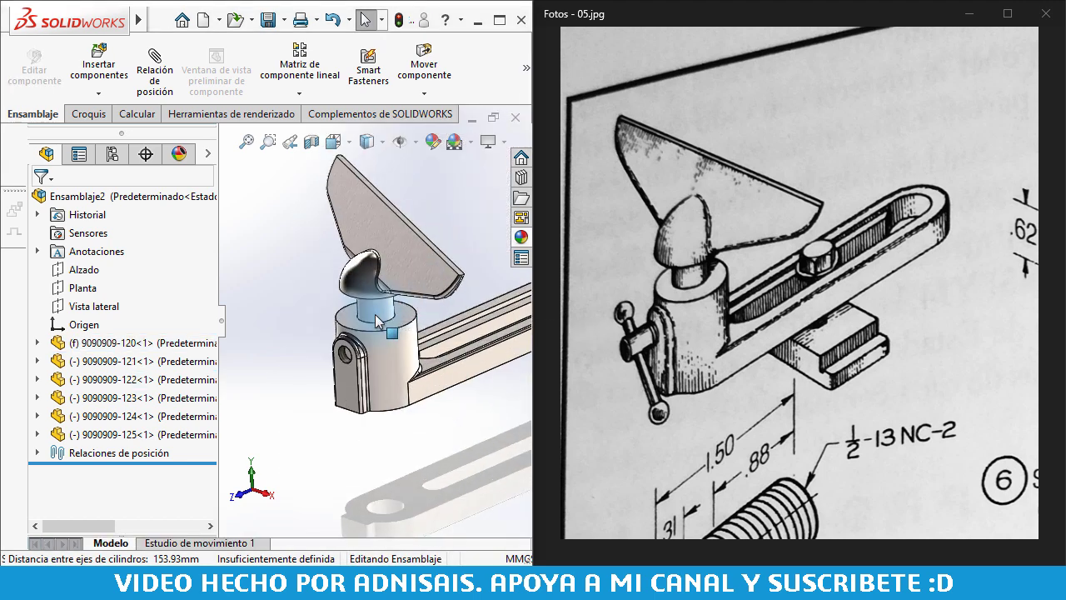
- Pull the screw partly out and make its end tangent to the upright post
left_click_drag(326, 345, 226, 418)
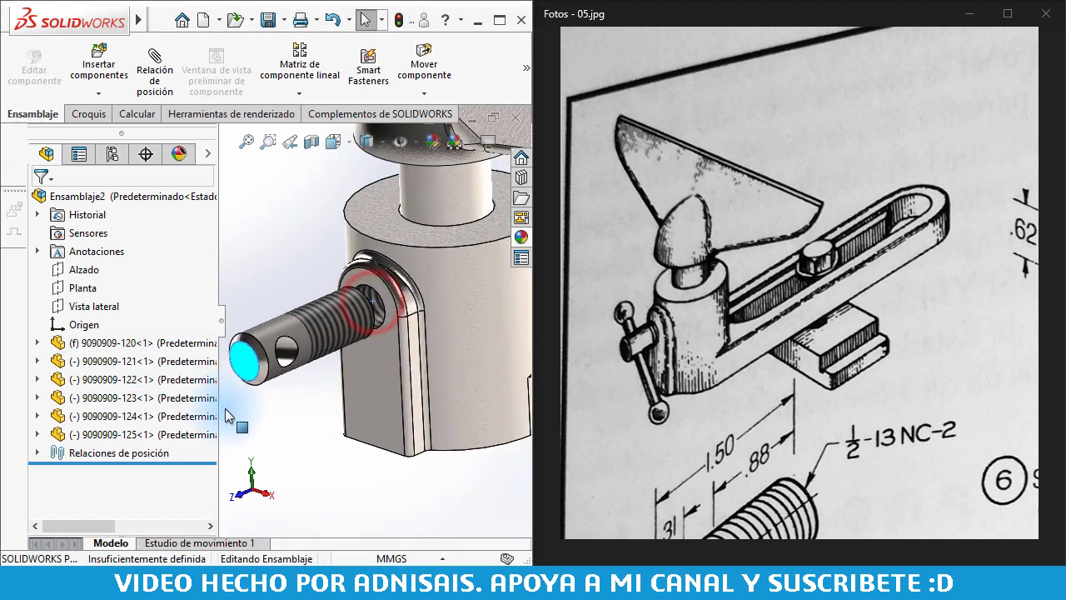
key("Escape")
middle_click_drag(295, 247, 290, 238)
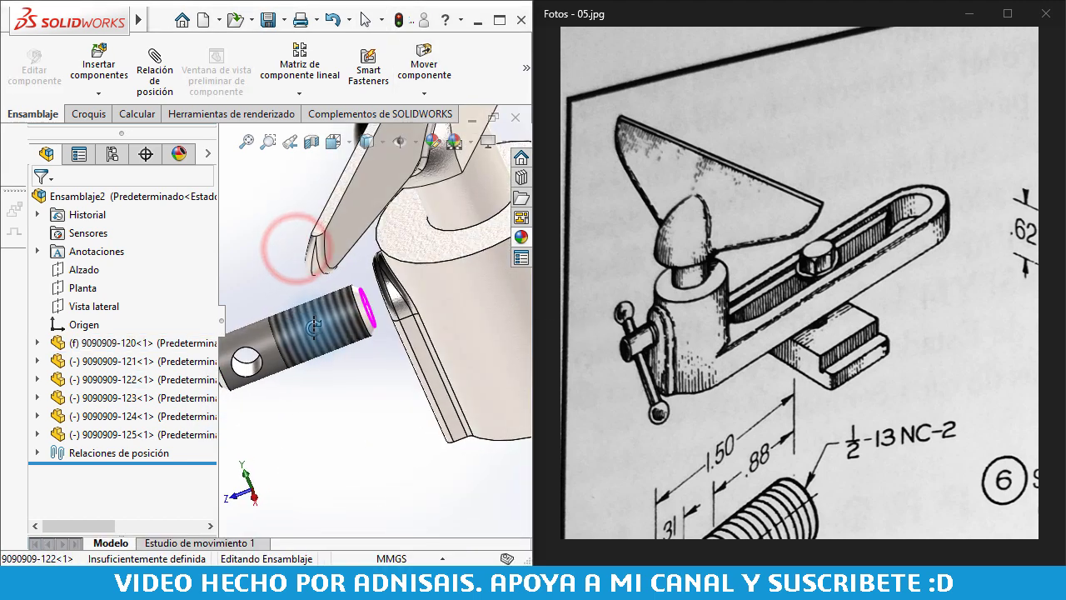
scroll(341, 379, "down", 3)
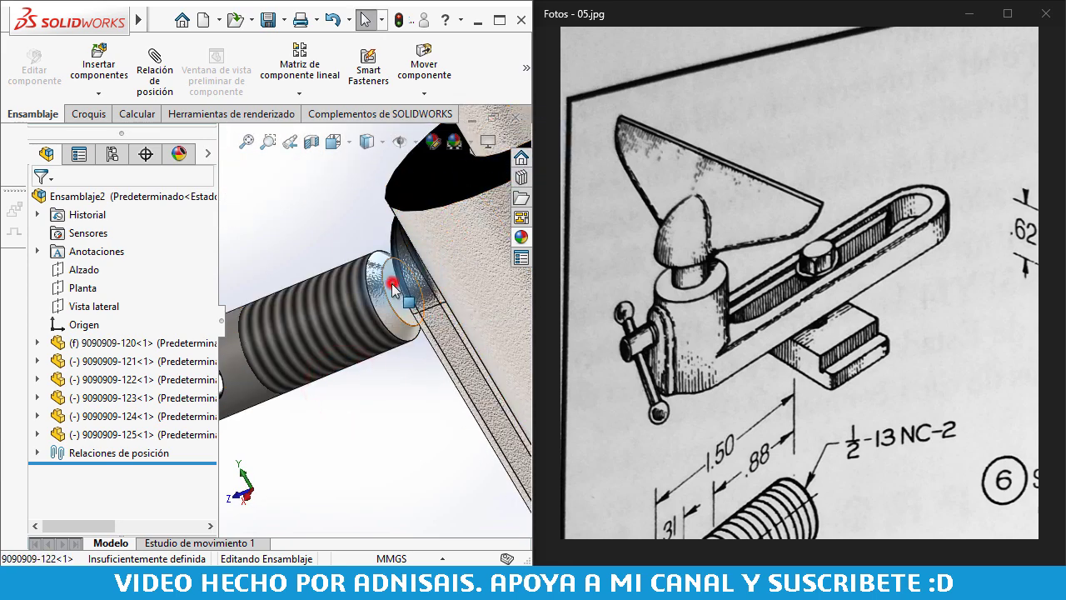
left_click(392, 287)
mouse_move(392, 288)
middle_mouse_down()
mouse_move(425, 273)
mouse_move(398, 271)
middle_mouse_up()
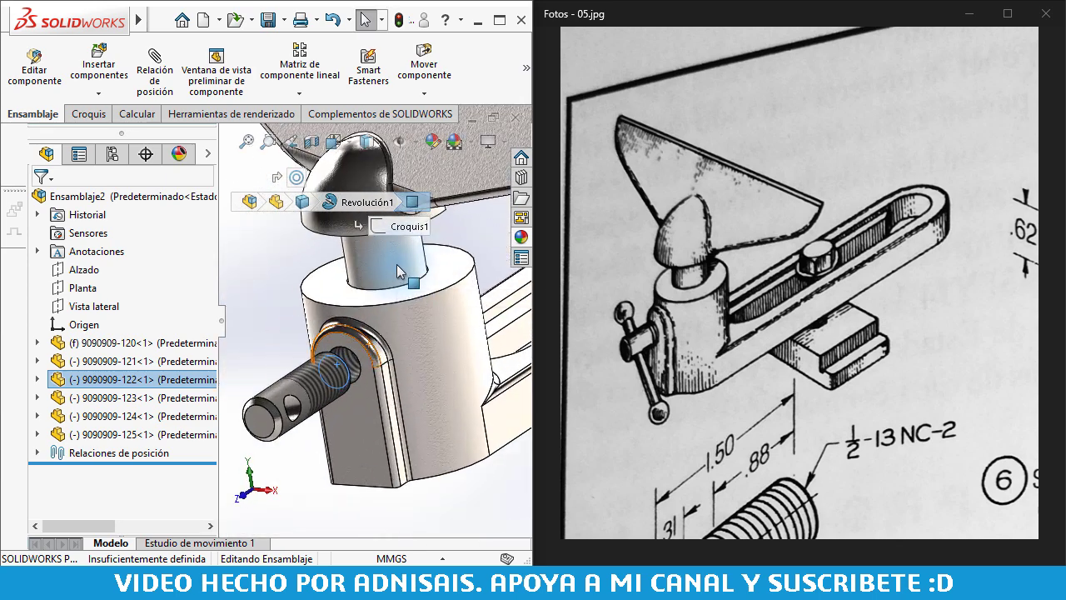
left_click(398, 271, "ctrl")
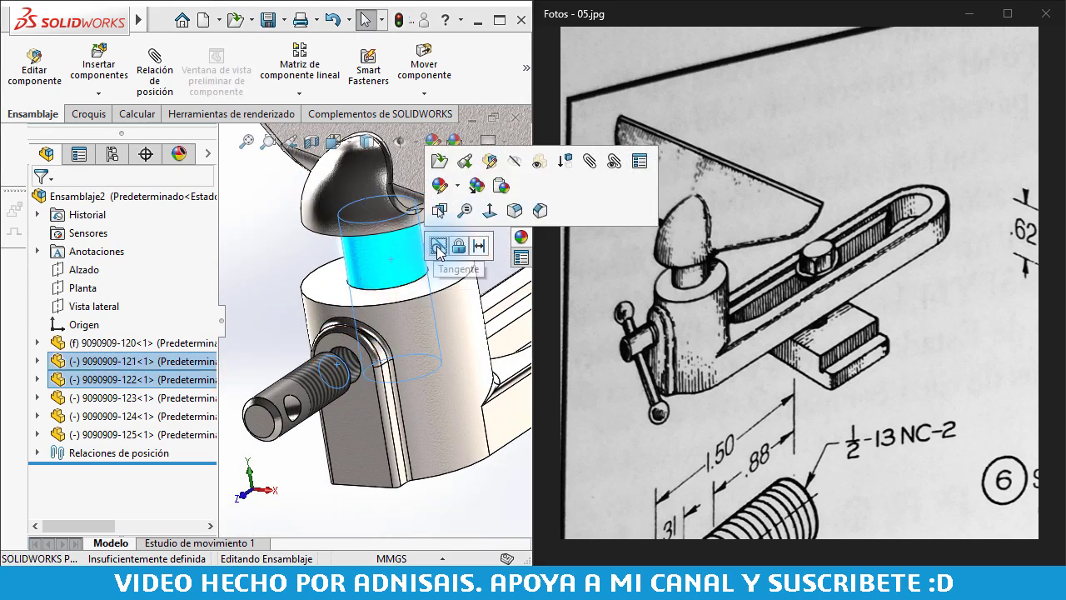
left_click(438, 247)
left_click(269, 275)
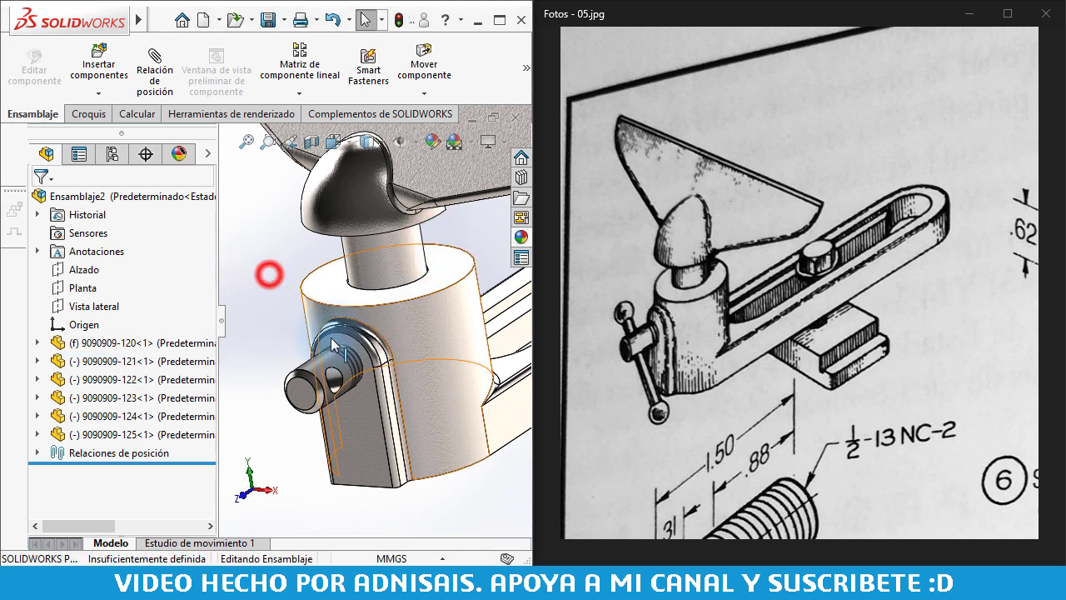
- Move the handle rod over and mate it concentric with the screw's cross hole
scroll(400, 275, "up", 2)
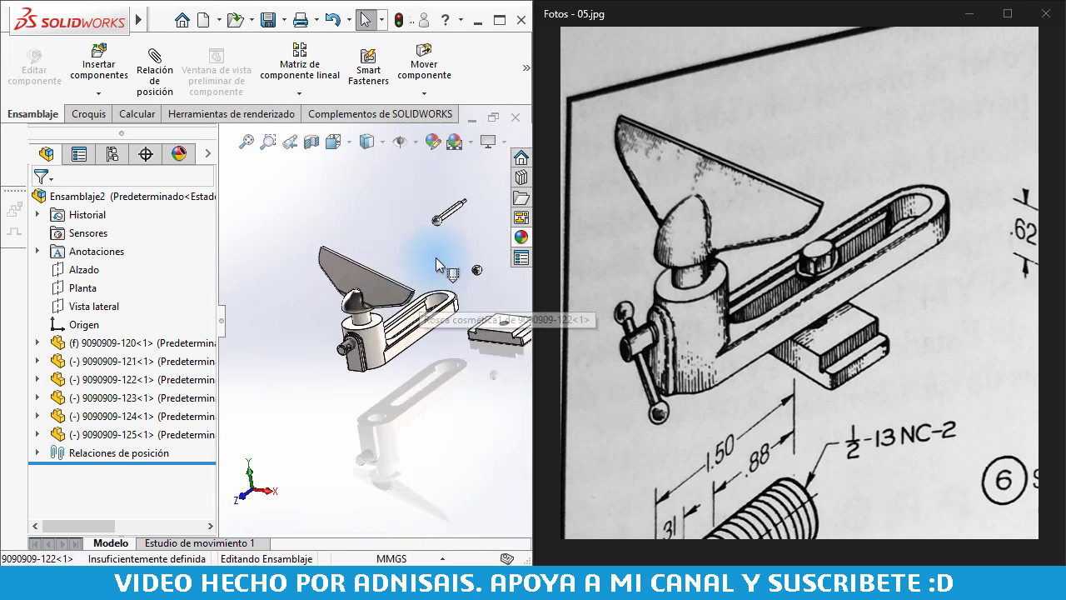
left_click(448, 204)
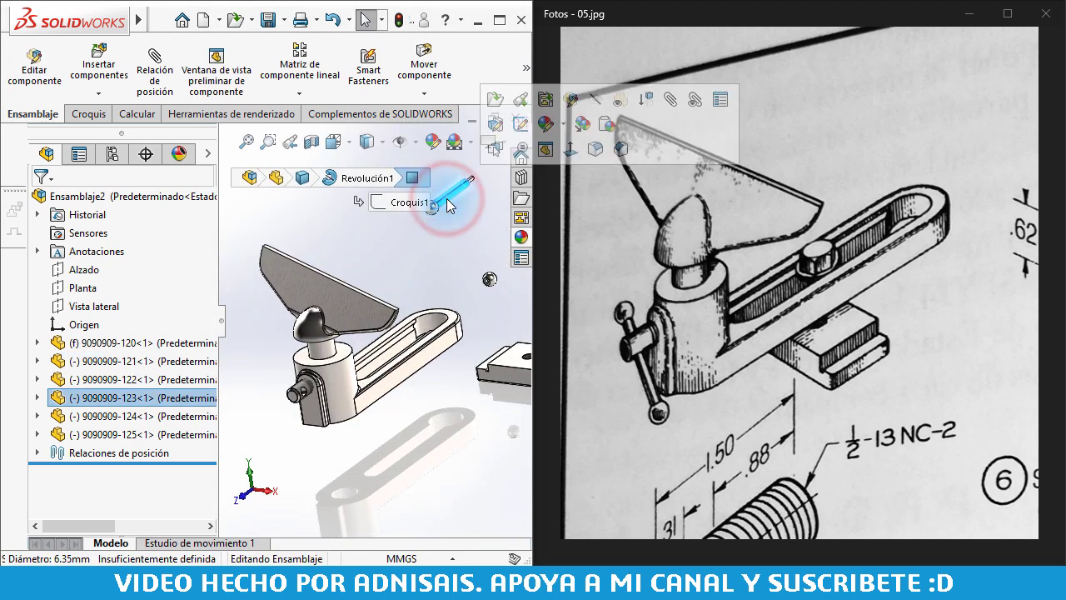
left_click_drag(450, 205, 310, 407)
scroll(310, 406, "down", 3)
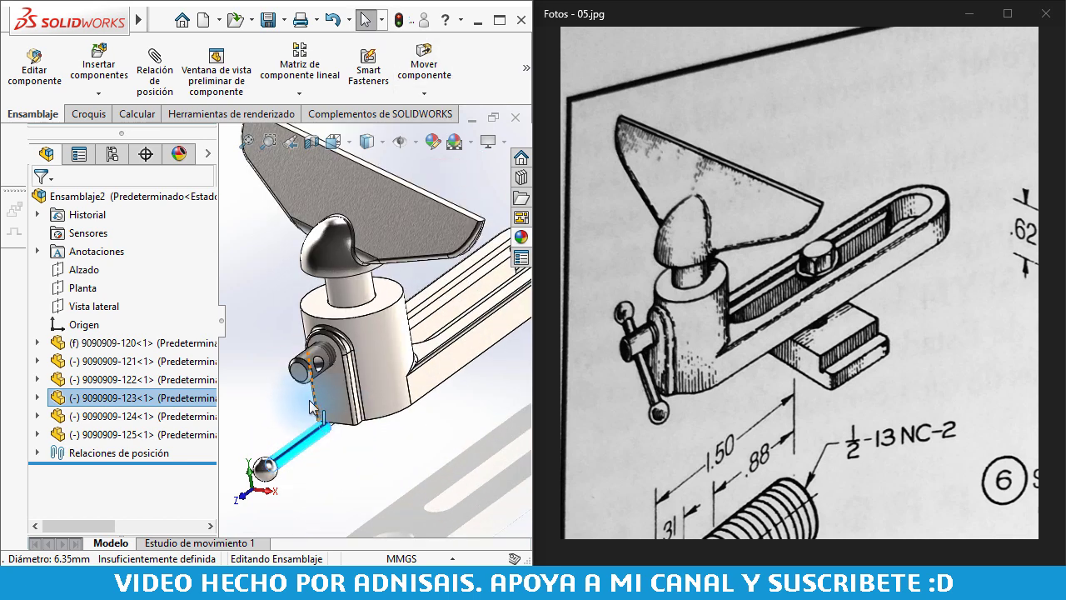
scroll(316, 383, "down", 2)
scroll(329, 348, "down", 2)
left_click(323, 335, "ctrl")
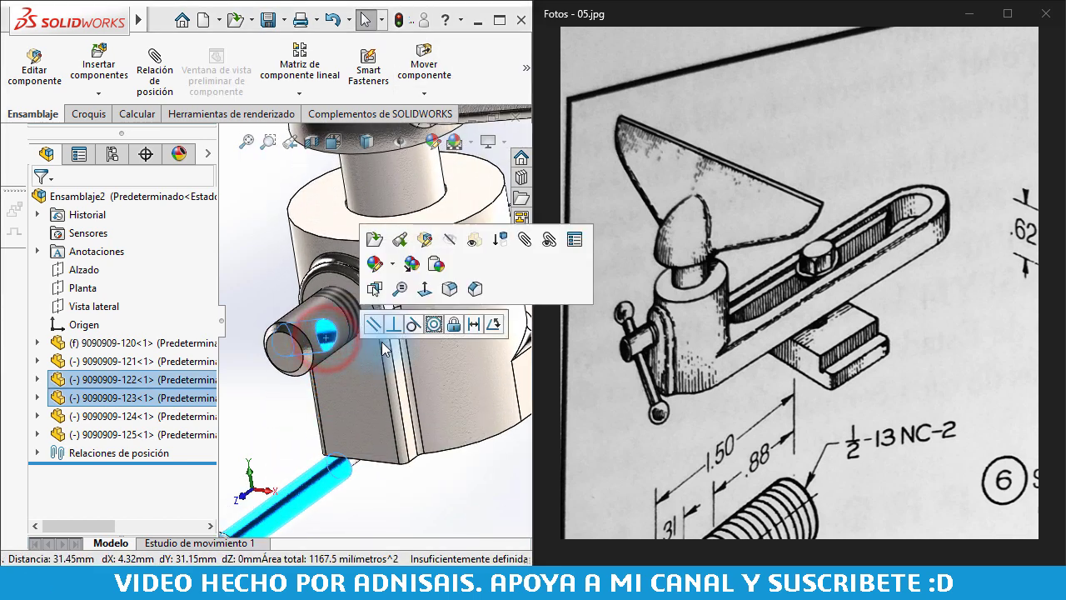
left_click(436, 326)
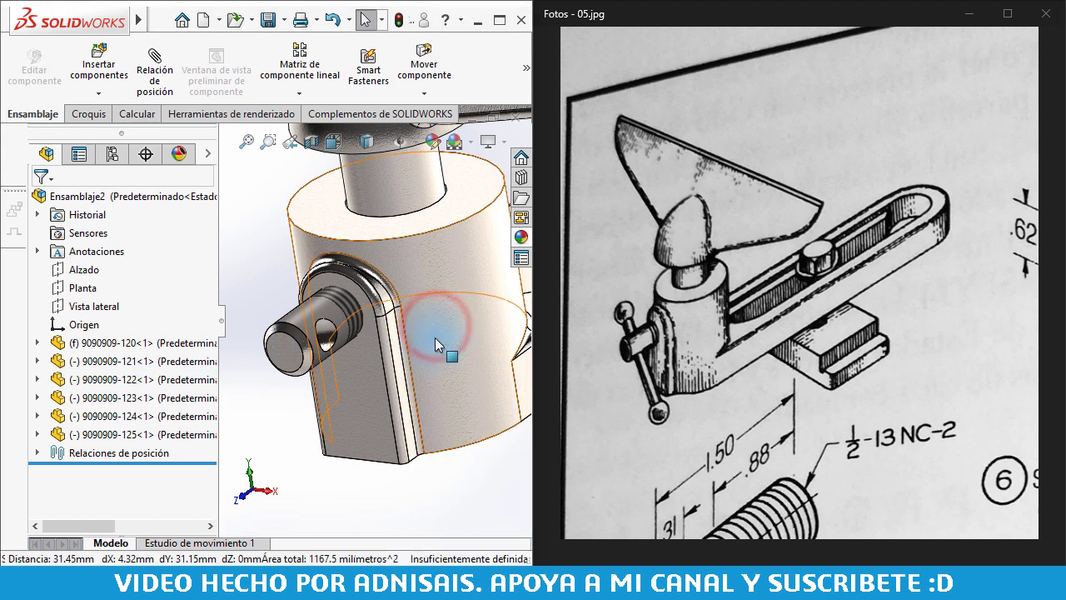
- Slide the handle rod through the screw's cross hole
scroll(416, 326, "up", 3)
scroll(378, 321, "up", 3)
middle_click_drag(358, 323, 290, 335)
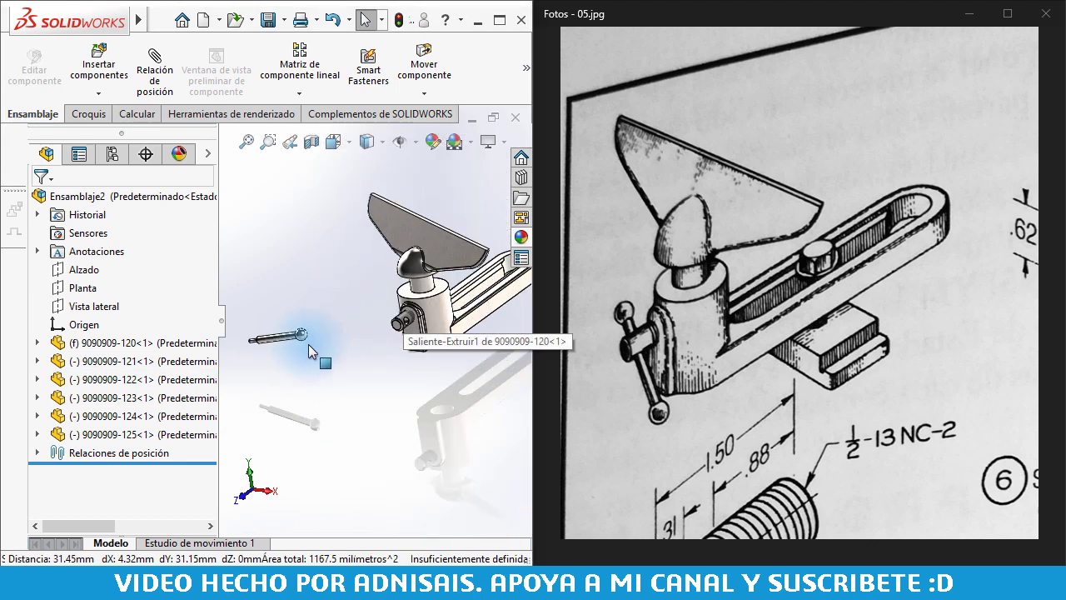
left_click(289, 333)
left_click_drag(289, 333, 516, 316)
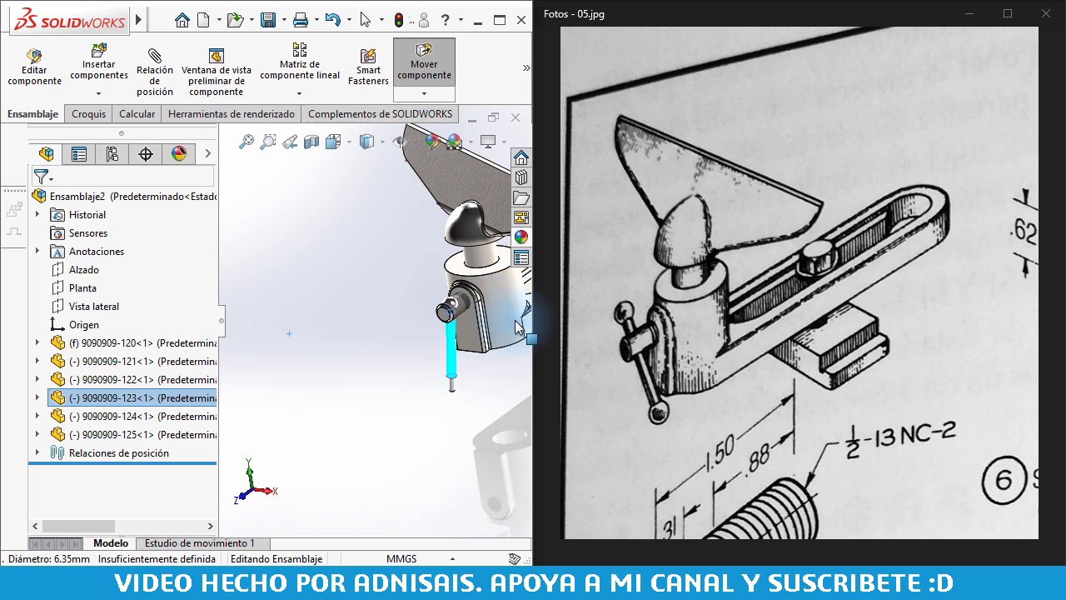
key("Escape")
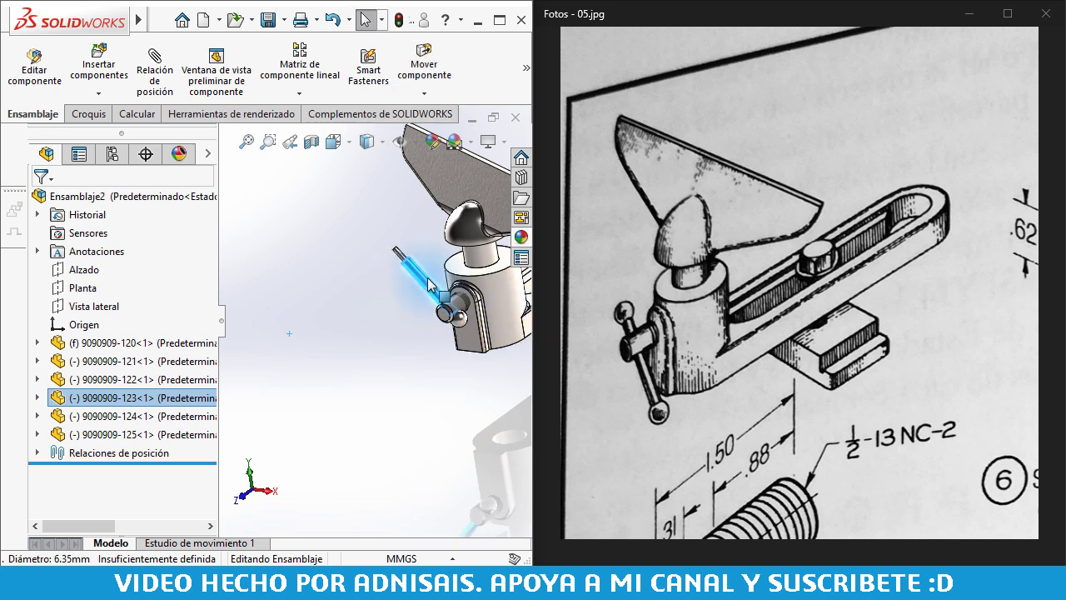
- Mate the ball's hole concentric with the rod's end (Concéntrica4)
scroll(437, 275, "up", 5)
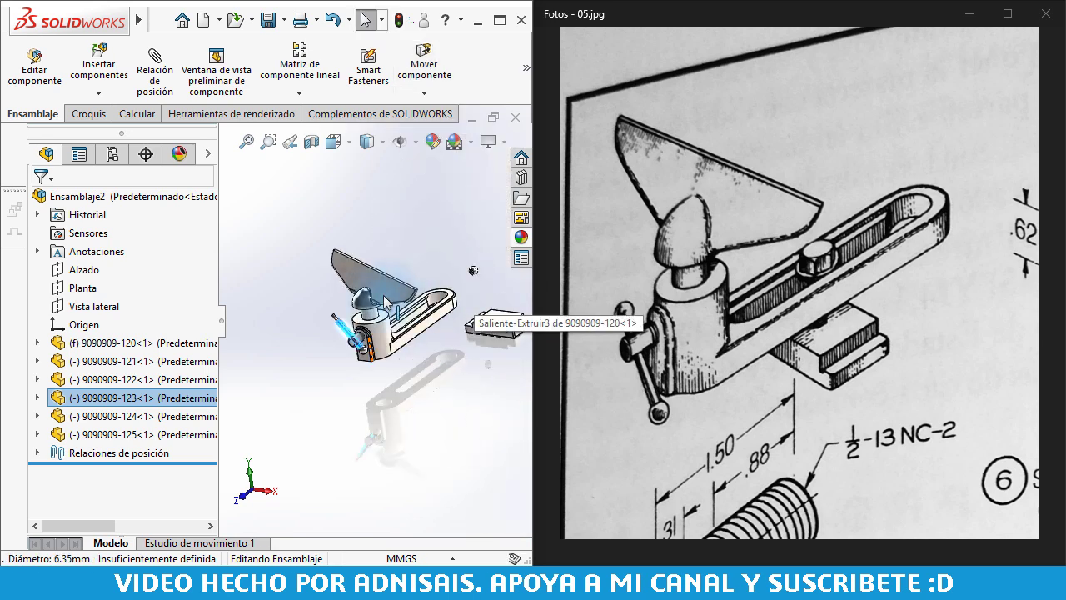
scroll(385, 302, "down", 3)
scroll(392, 316, "down", 3)
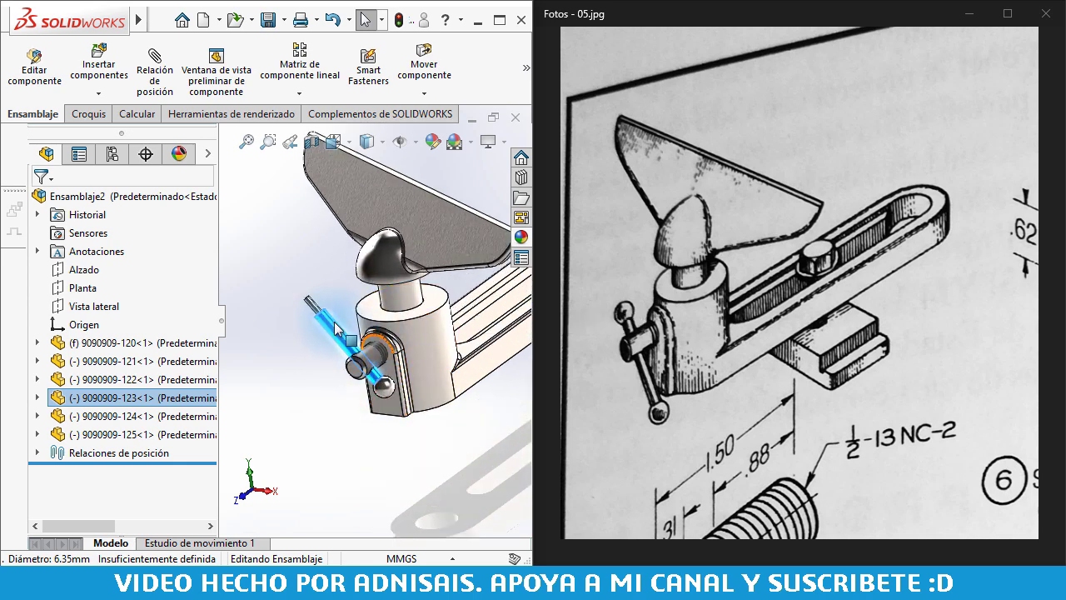
scroll(450, 283, "up", 4)
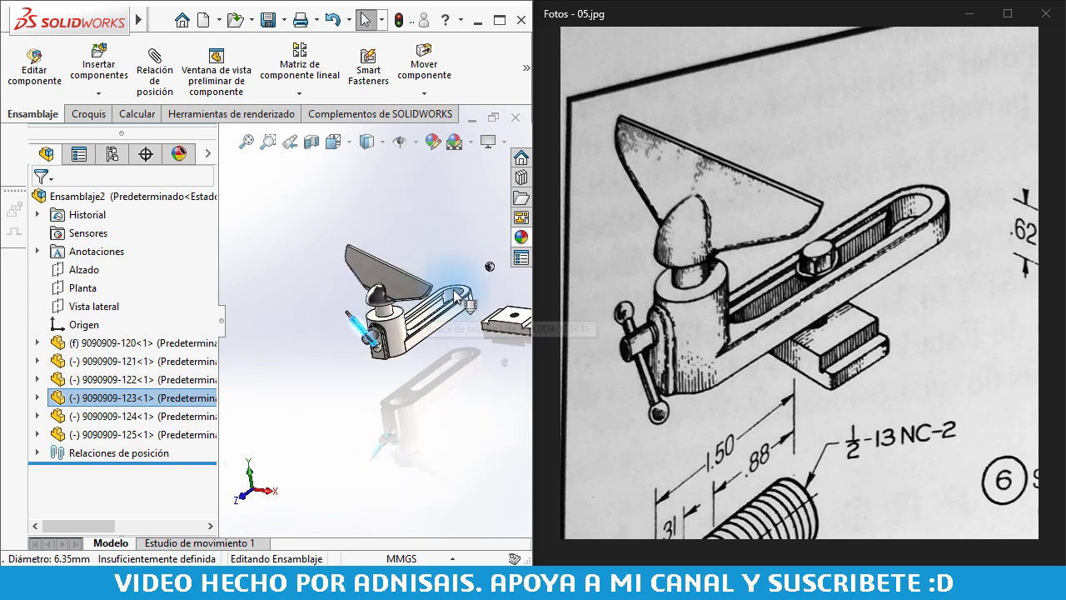
scroll(464, 295, "down", 4)
scroll(479, 265, "down", 3)
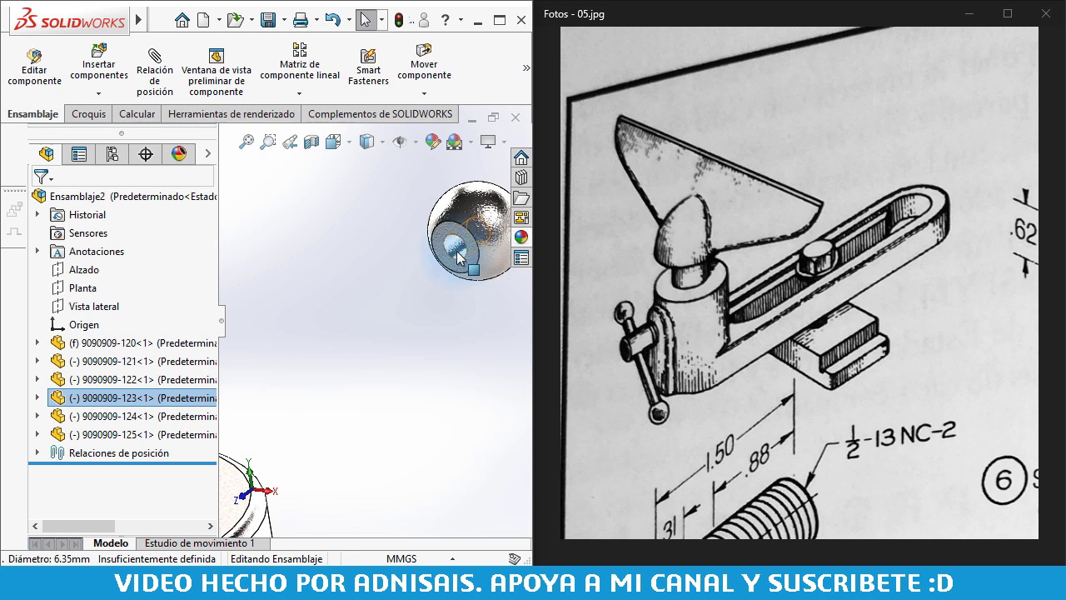
left_click(457, 256)
scroll(375, 300, "up", 3)
scroll(333, 333, "down", 2)
scroll(315, 330, "down", 3)
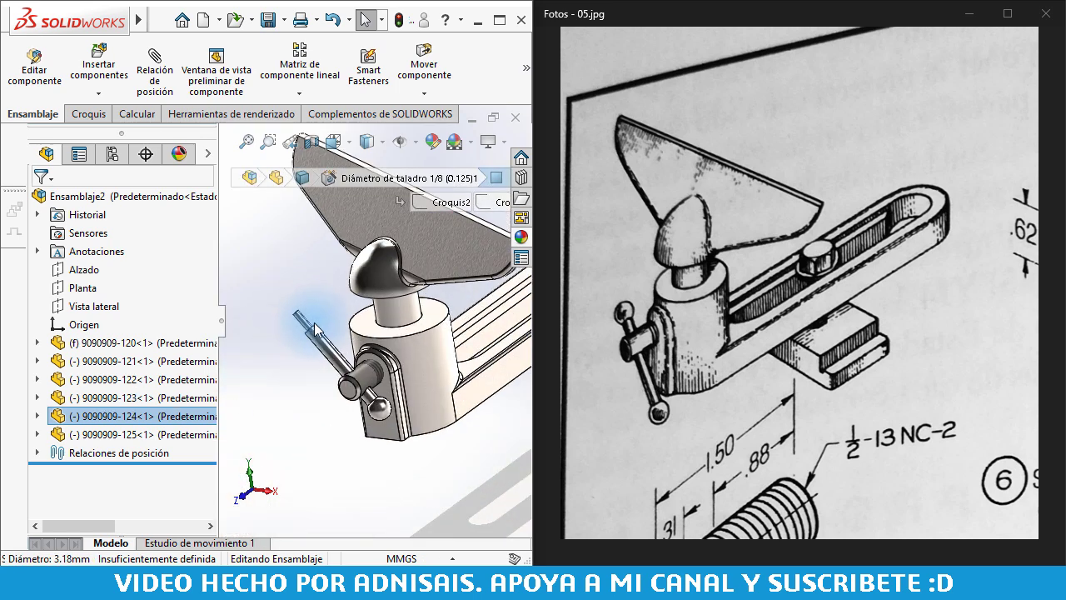
left_click(310, 325, "ctrl")
scroll(310, 324, "down", 2)
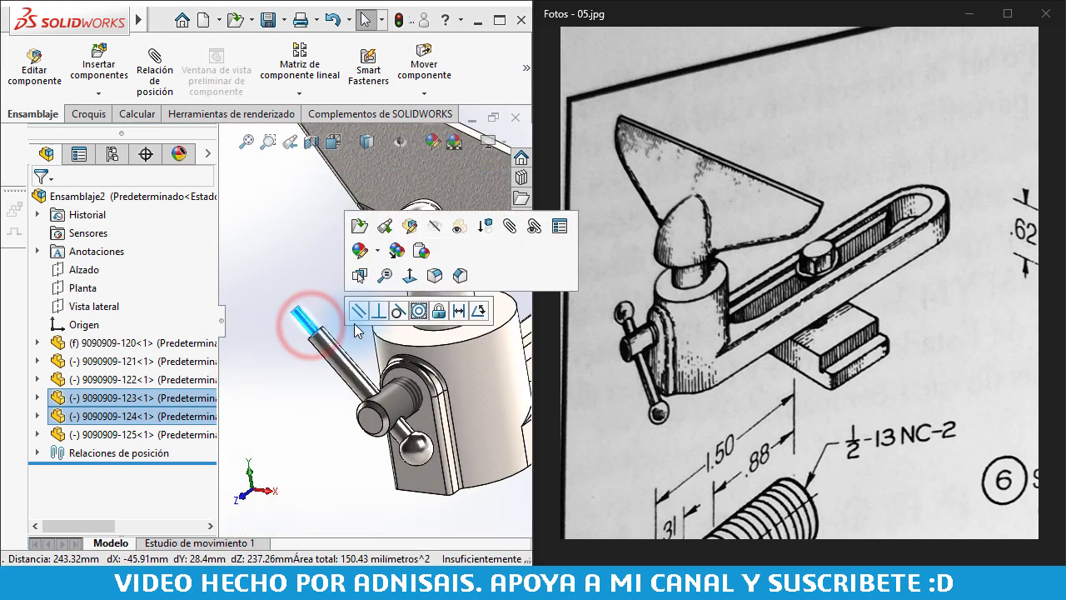
left_click(418, 312)
scroll(392, 333, "down", 2)
scroll(358, 354, "down", 3)
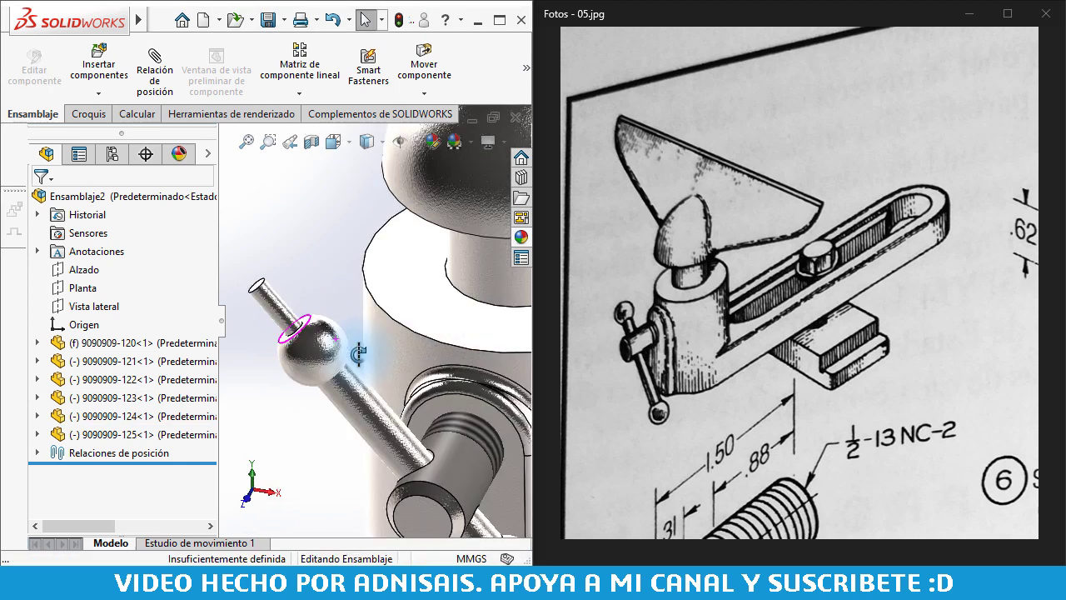
middle_click_drag(359, 354, 256, 343)
- Reverse the alignment of the Concéntrica4 mate and check the ball's position on the rod
left_click(38, 453)
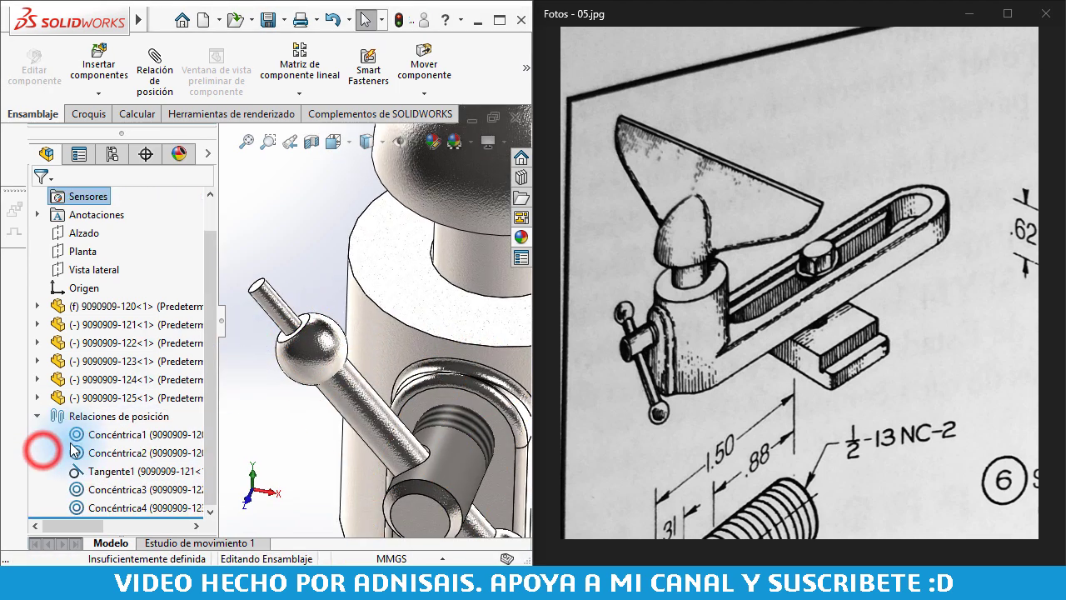
right_click(95, 508)
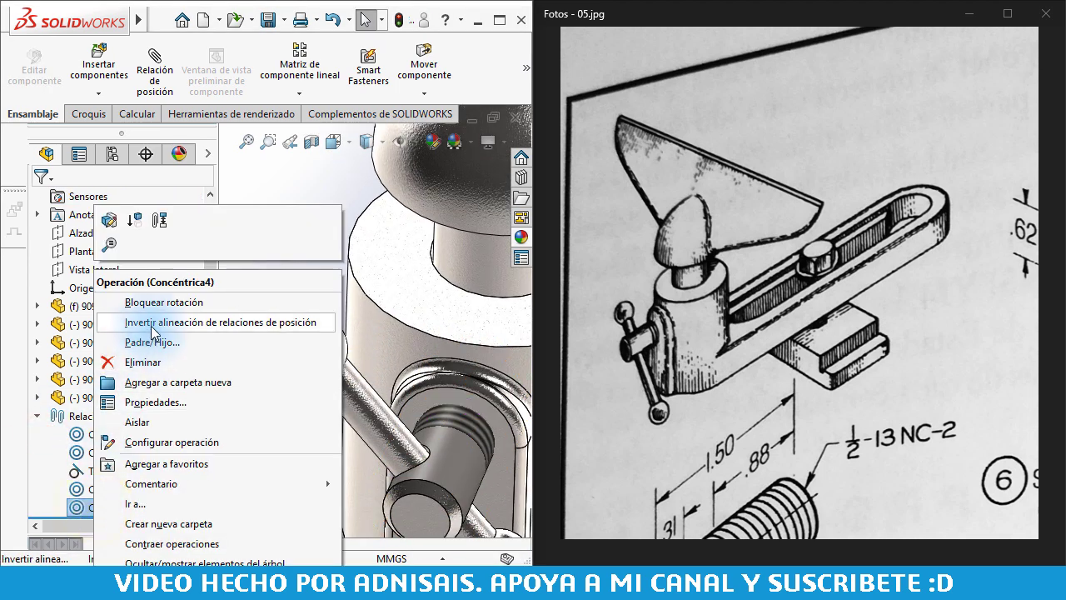
left_click(279, 252)
left_click(150, 323)
left_click(294, 283)
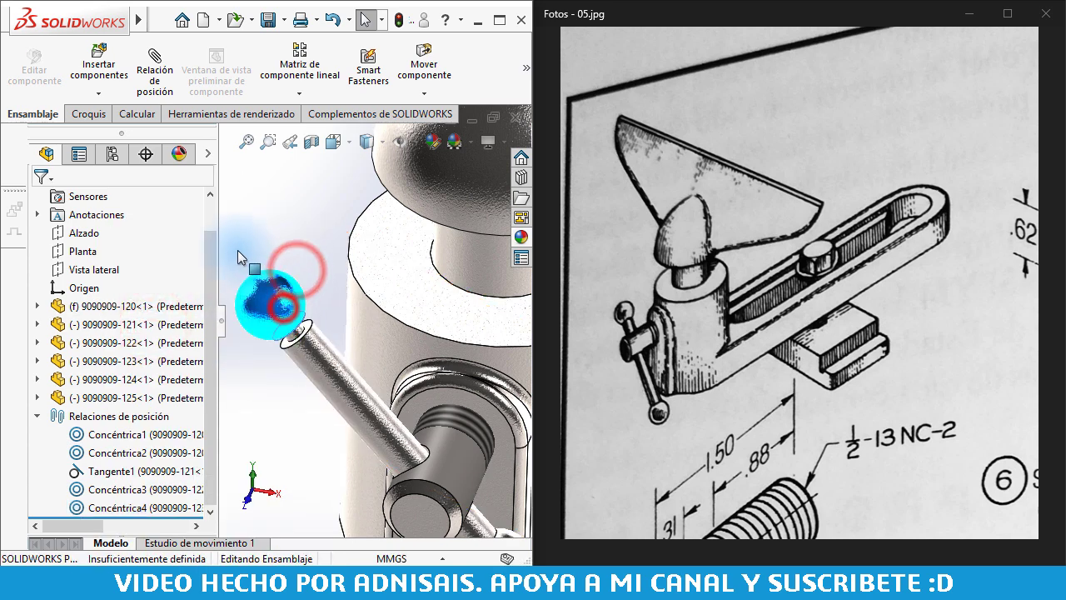
mouse_move(293, 299)
middle_mouse_down()
mouse_move(240, 291)
mouse_move(318, 349)
middle_mouse_up()
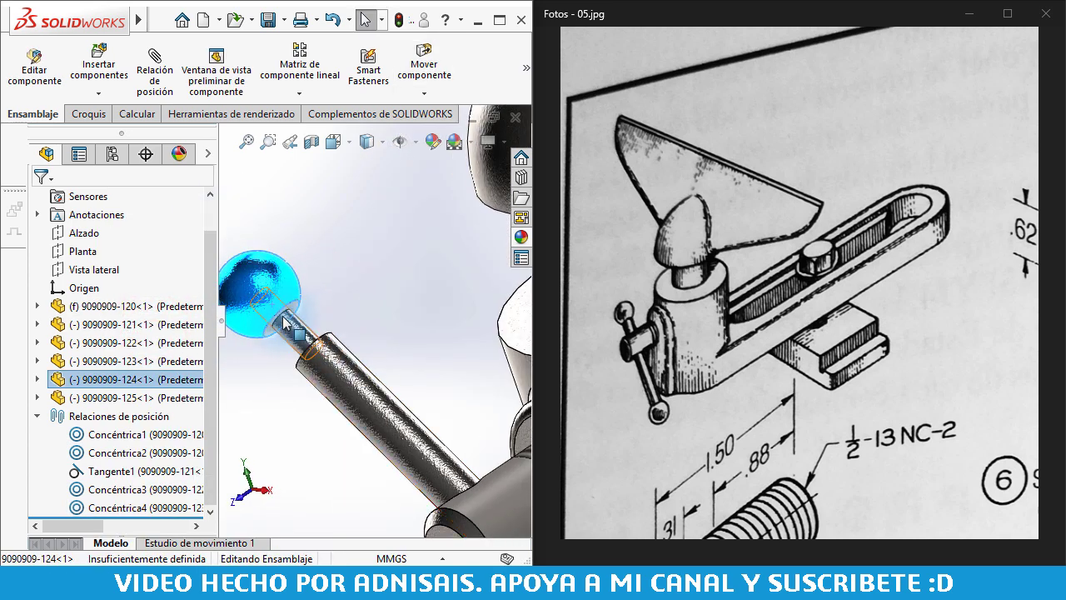
left_click_drag(259, 291, 241, 238)
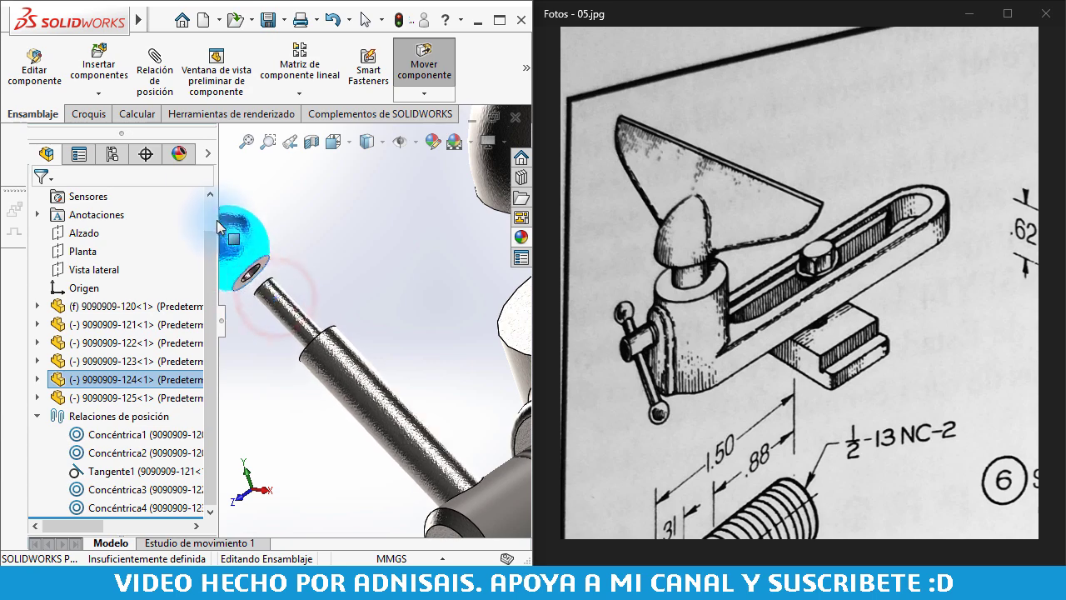
- Pan the 05.jpg drawing to the MANIJA handle and ball detail showing 2.38 and .41
scroll(664, 365, "up", 3)
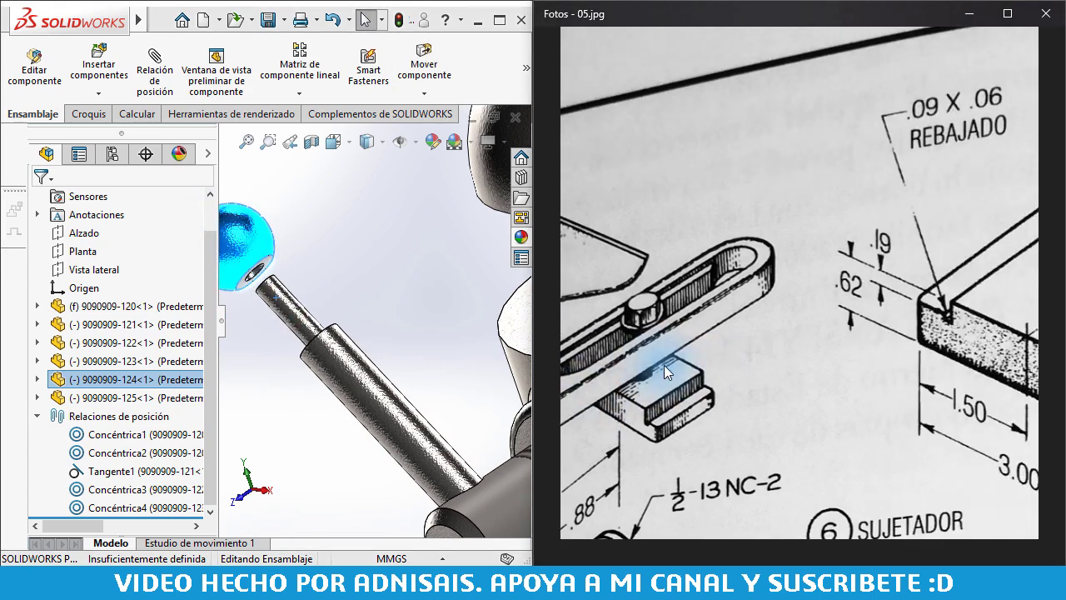
left_click_drag(445, 362, 733, 120)
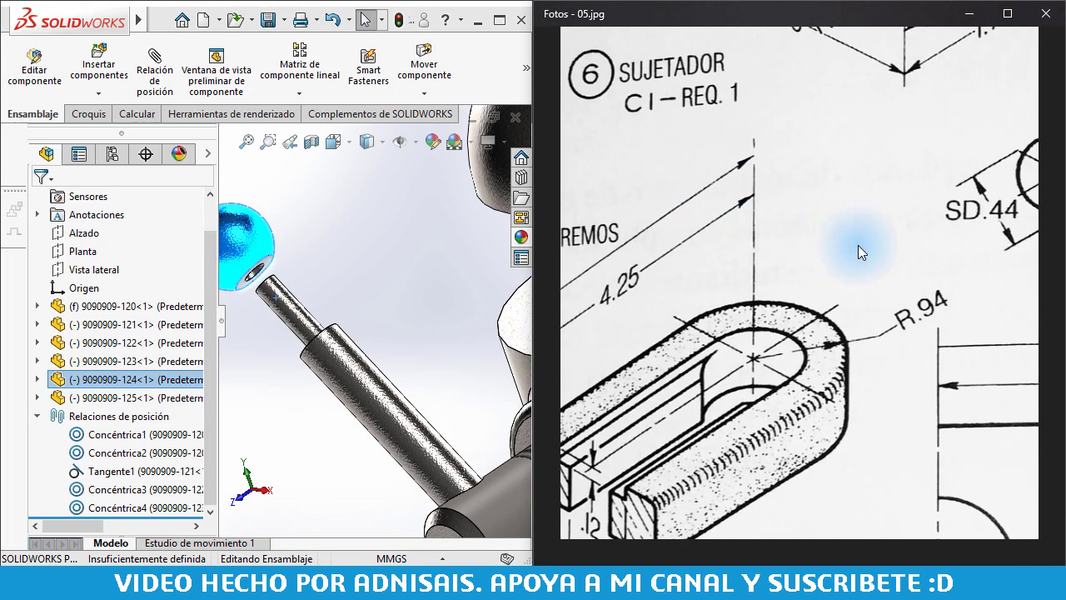
left_click_drag(883, 242, 639, 377)
mouse_move(826, 295)
left_mouse_down()
mouse_move(896, 234)
mouse_move(840, 237)
left_mouse_up()
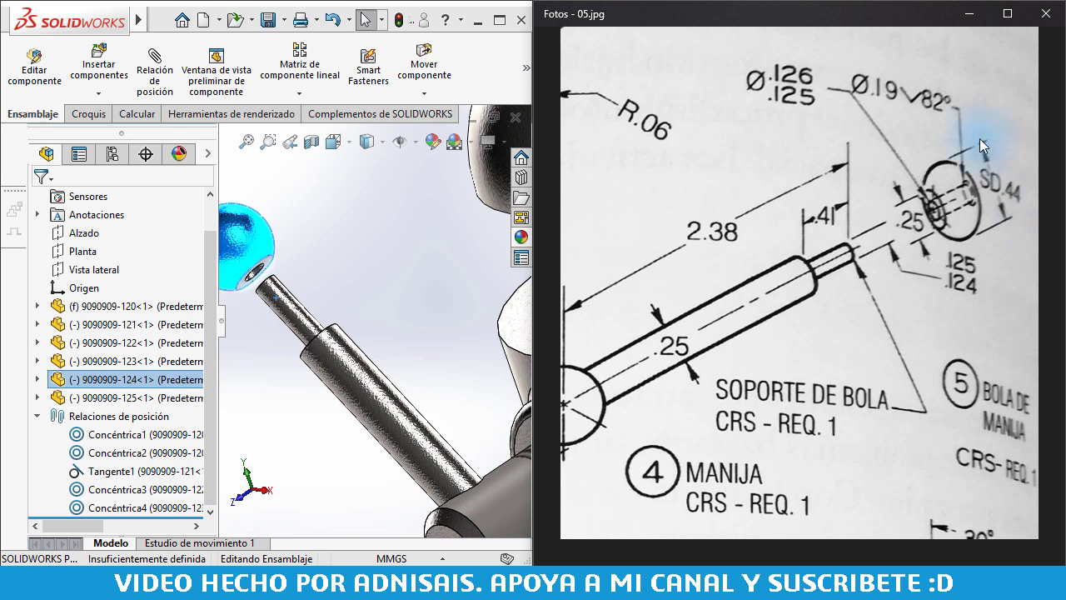
double_click(914, 100)
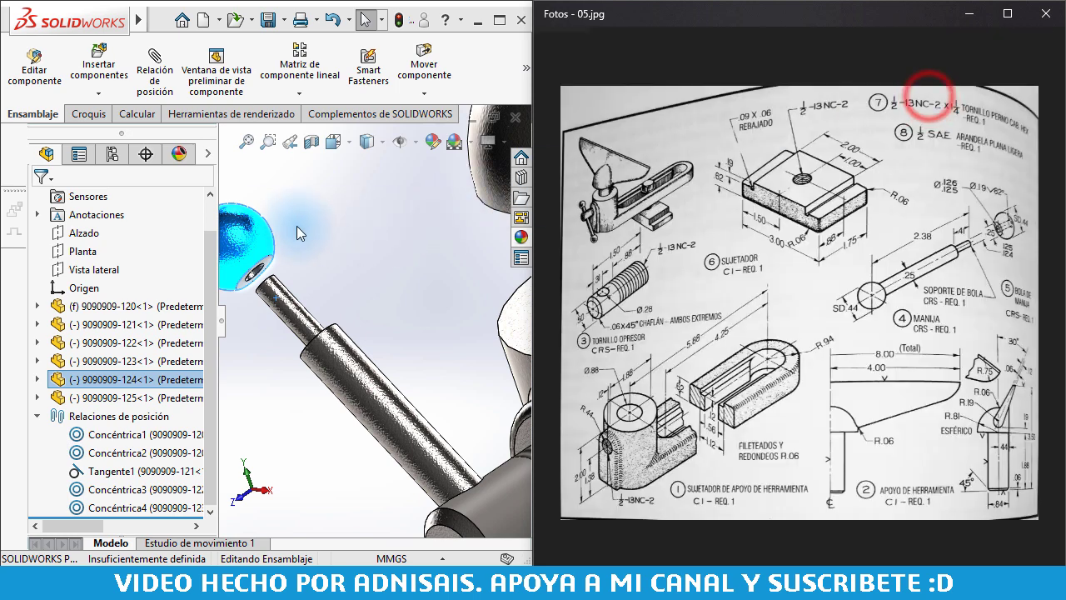
left_click(256, 234)
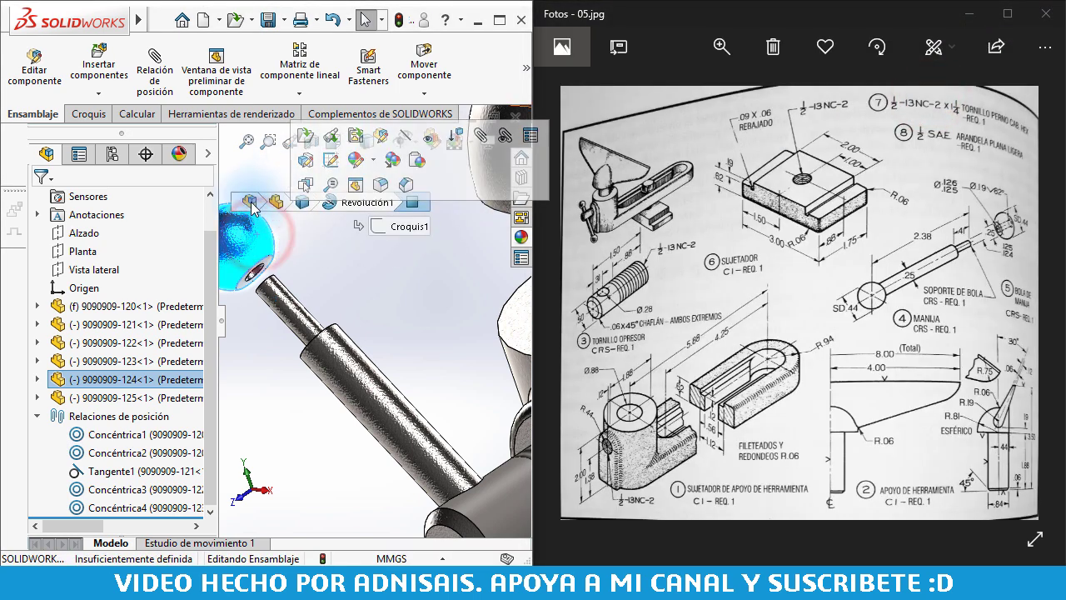
left_click(308, 144)
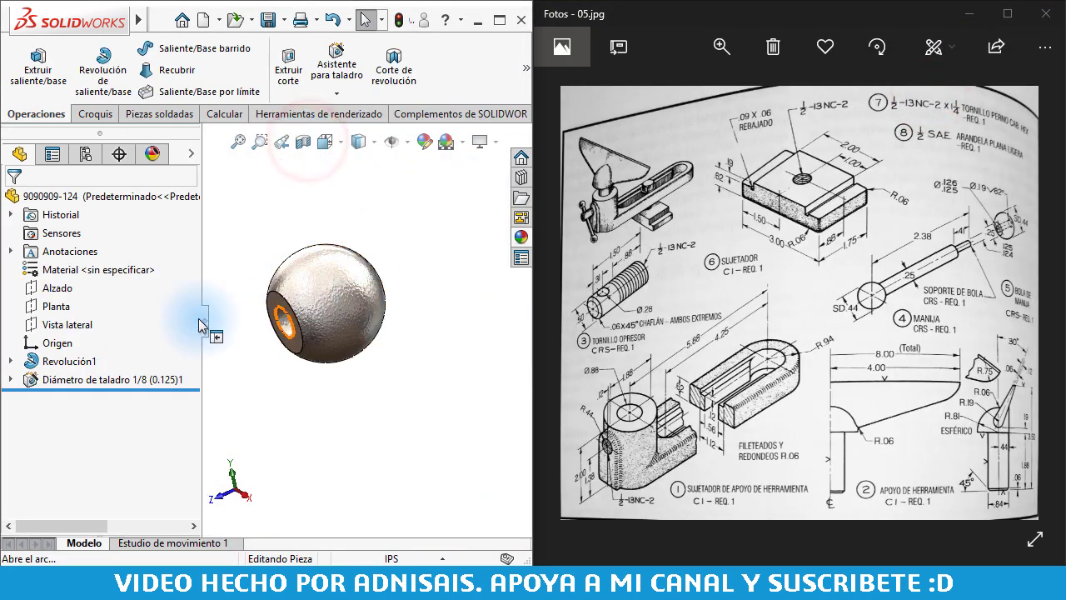
- Edit the 1/8 Hole Wizard hole to go Por todo (through all)
left_click(73, 382)
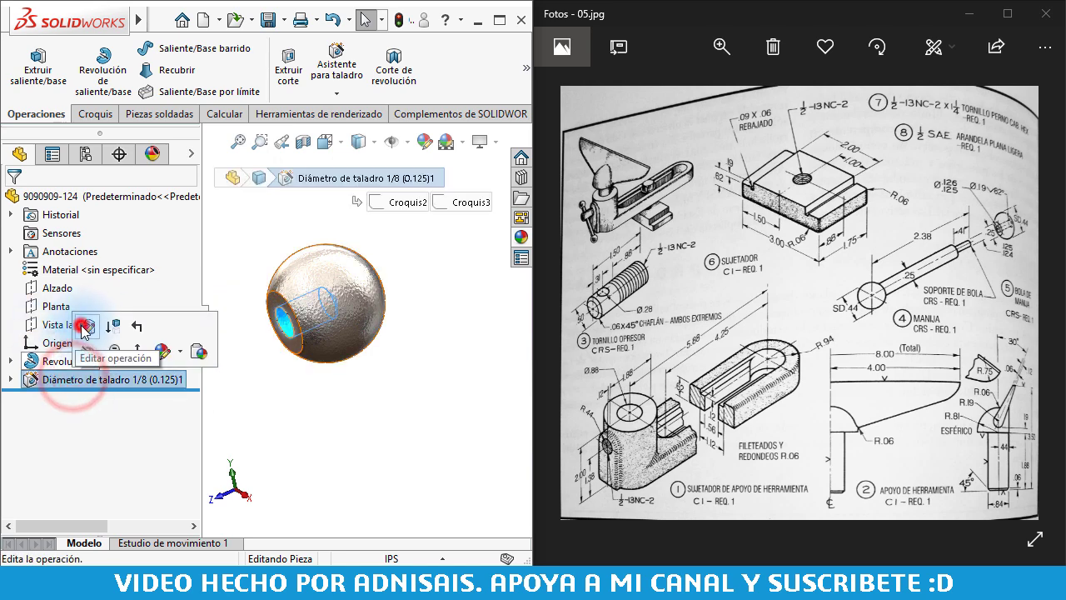
left_click(96, 317)
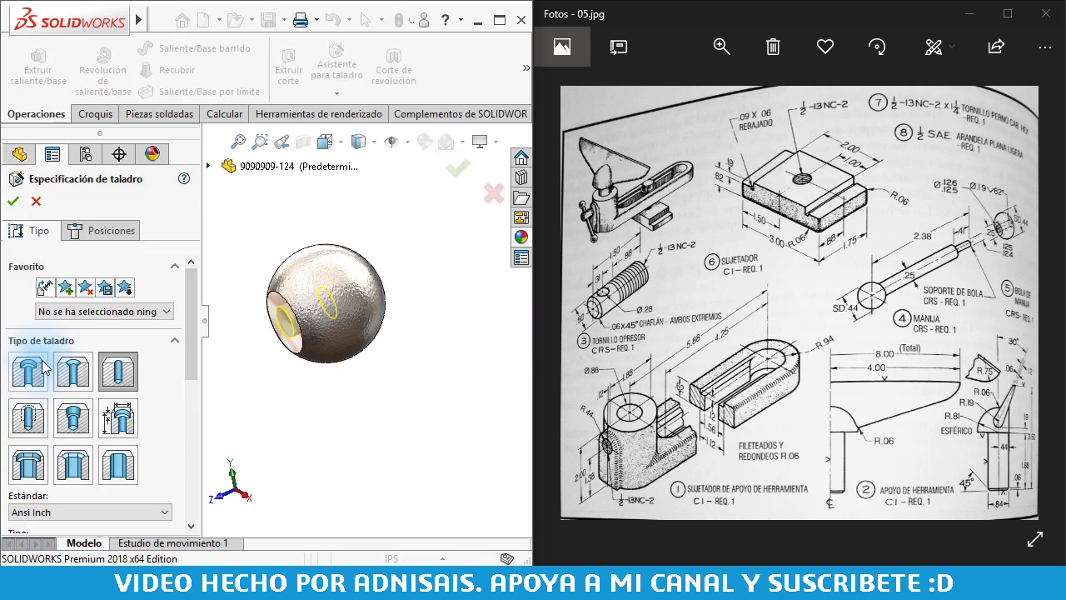
left_click_drag(189, 317, 191, 411)
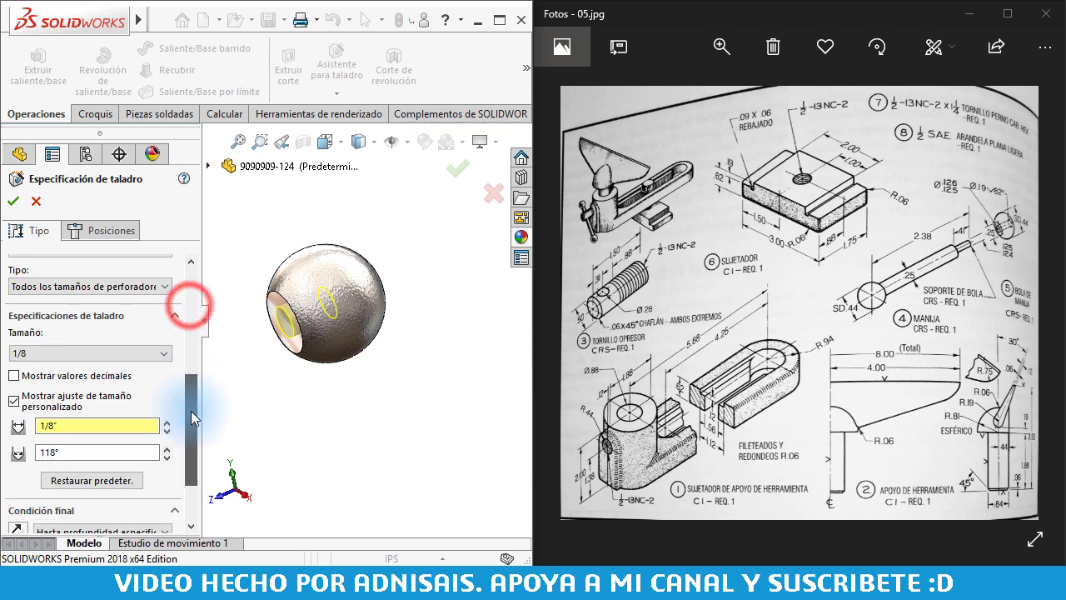
left_click(66, 354)
left_click(166, 333)
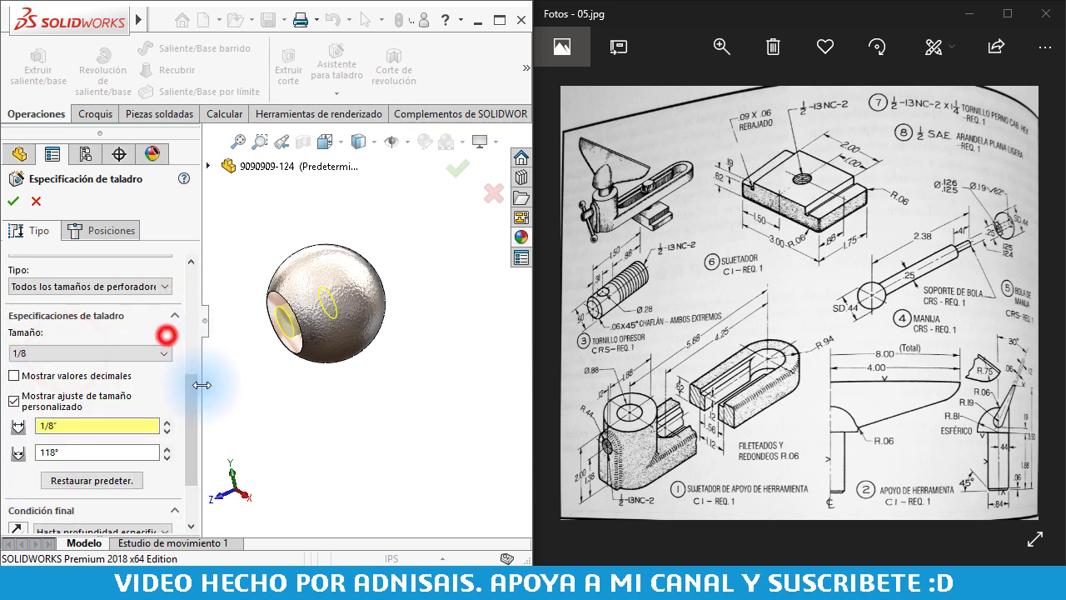
left_click(192, 395)
left_click(64, 448)
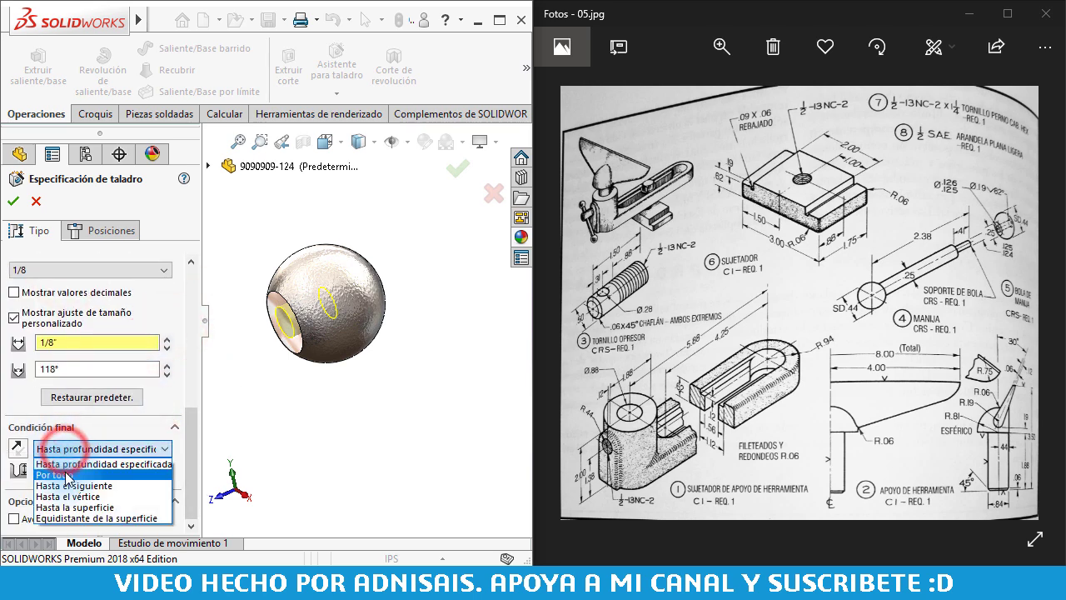
left_click(64, 472)
left_click(15, 201)
- Delete the Diámetro de taladro 1/8 hole feature and its sketches
middle_click_drag(385, 240, 337, 293)
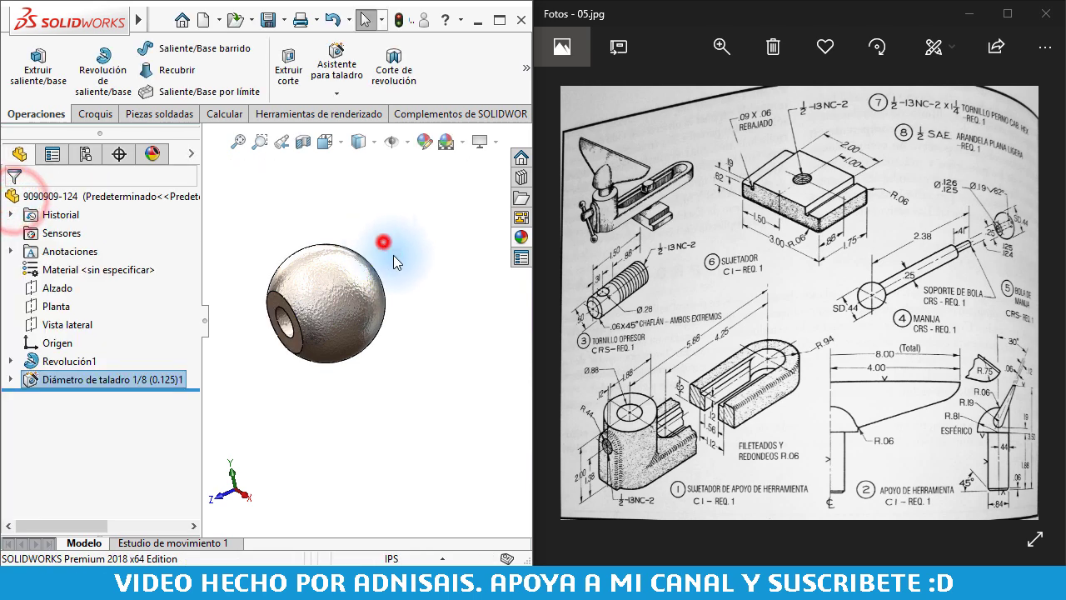
scroll(337, 293, "down", 2)
scroll(352, 293, "down", 2)
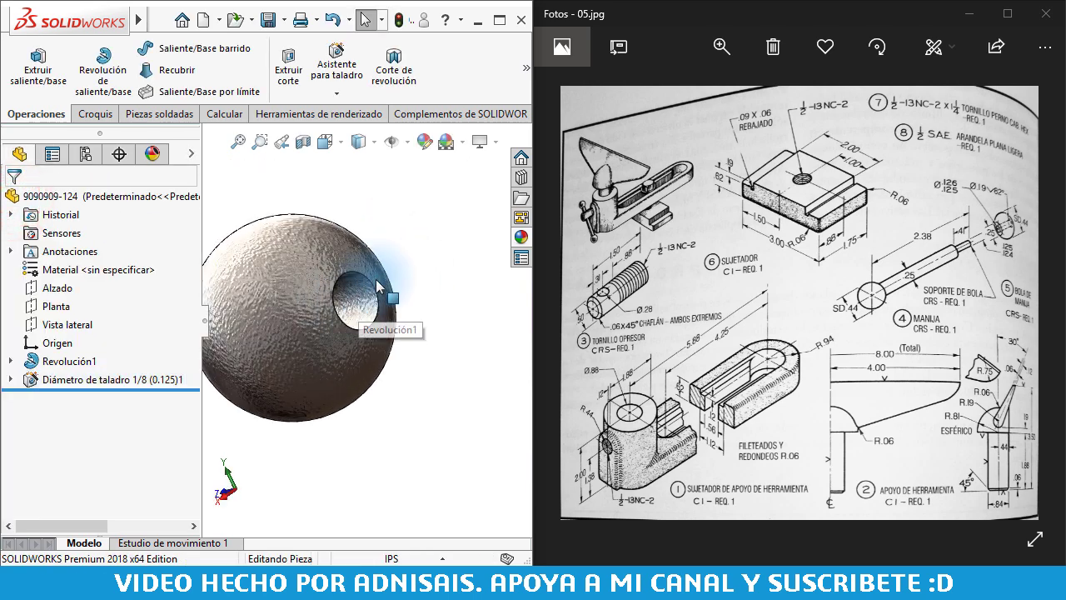
scroll(356, 323, "down", 2)
left_click(522, 98)
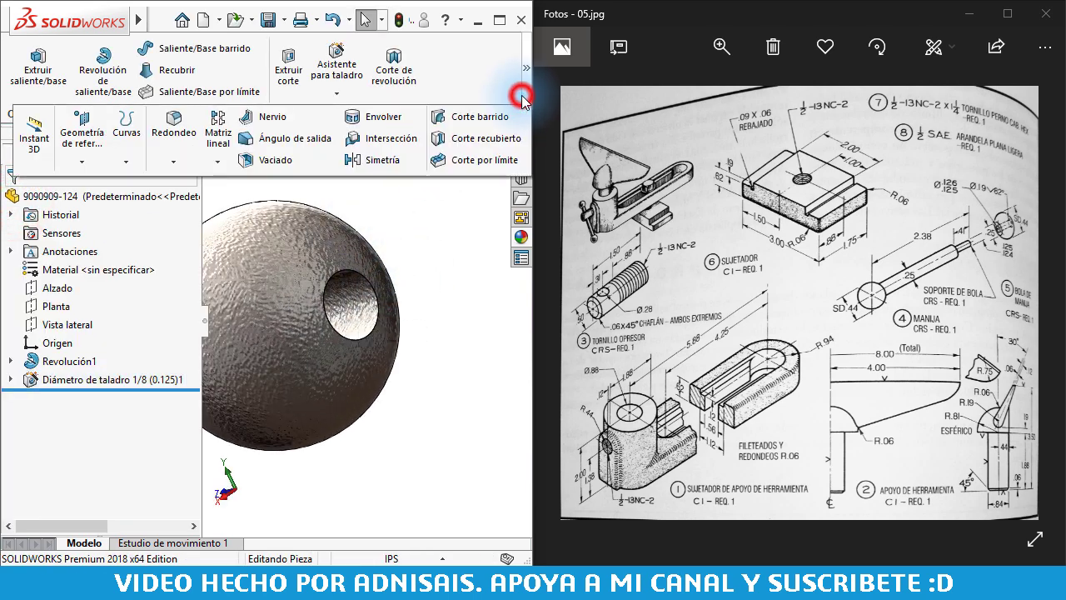
middle_click_drag(428, 249, 237, 309)
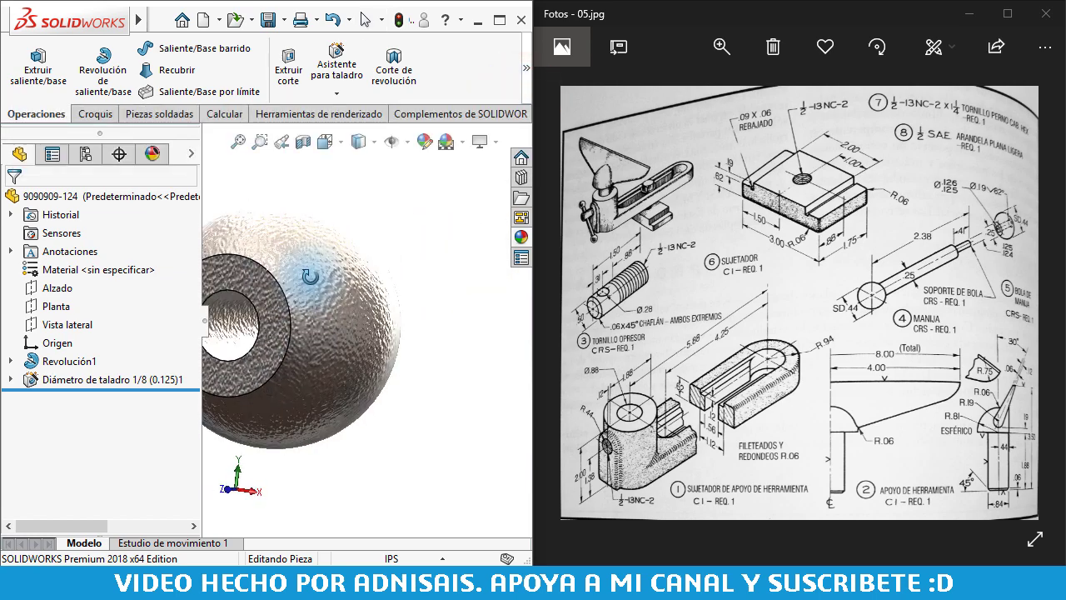
left_click(83, 384)
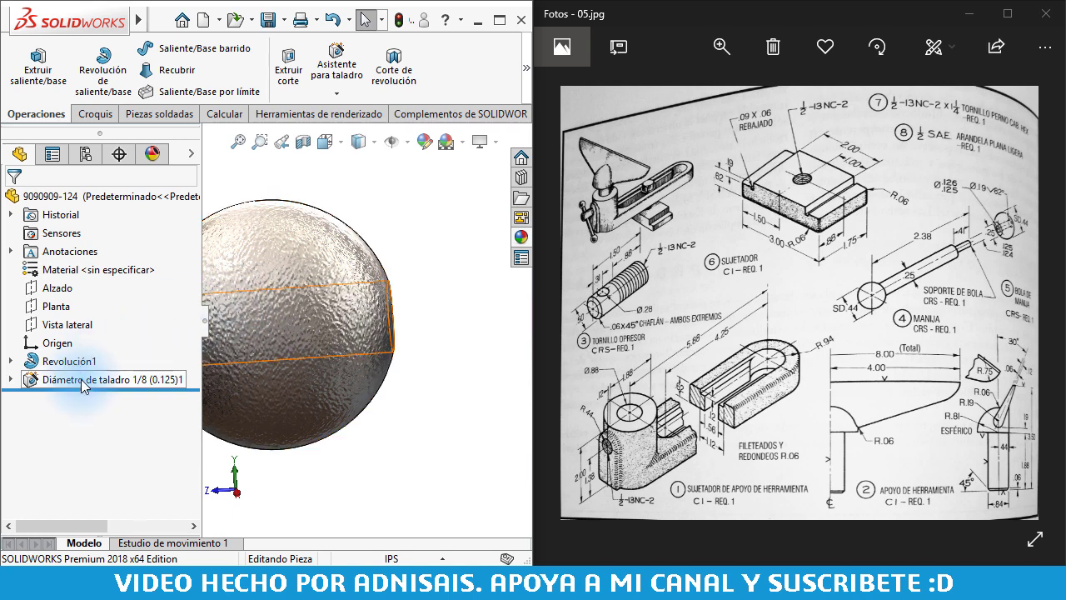
left_click(82, 382)
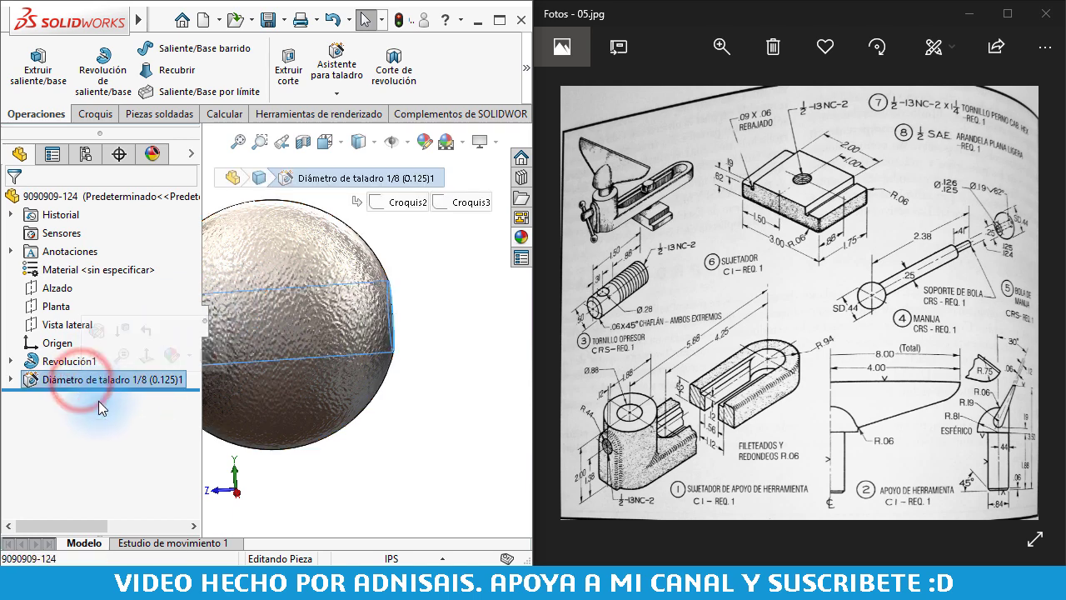
key("Delete")
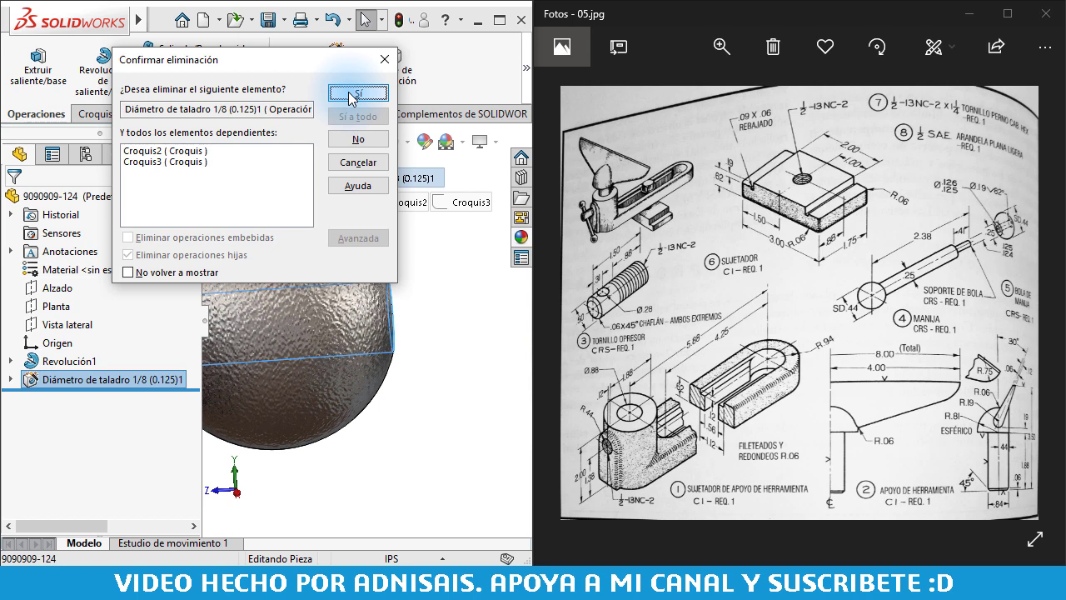
left_click(351, 94)
- Open Croquis1 under Revolución1 for editing
left_click(12, 360)
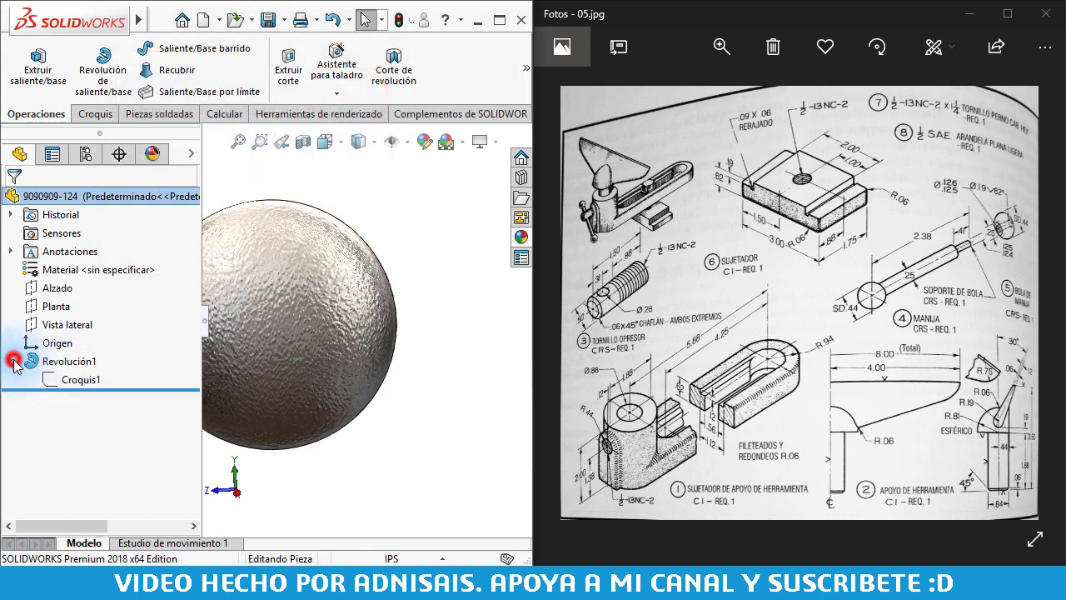
left_click(50, 378)
left_click(54, 323)
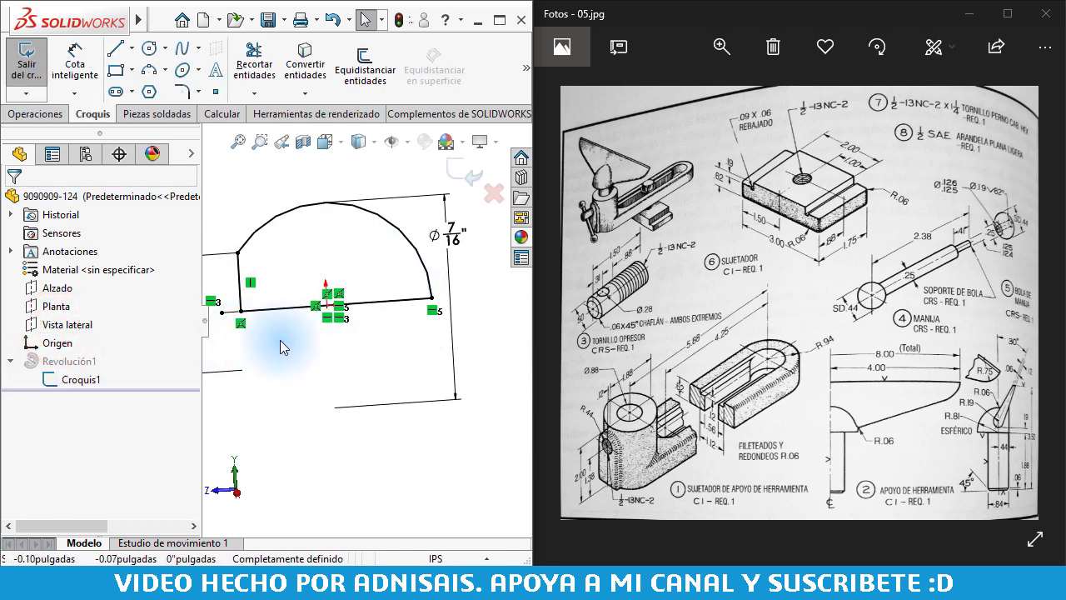
- Draw a horizontal line from the left vertical edge of the profile to the arc
key("f")
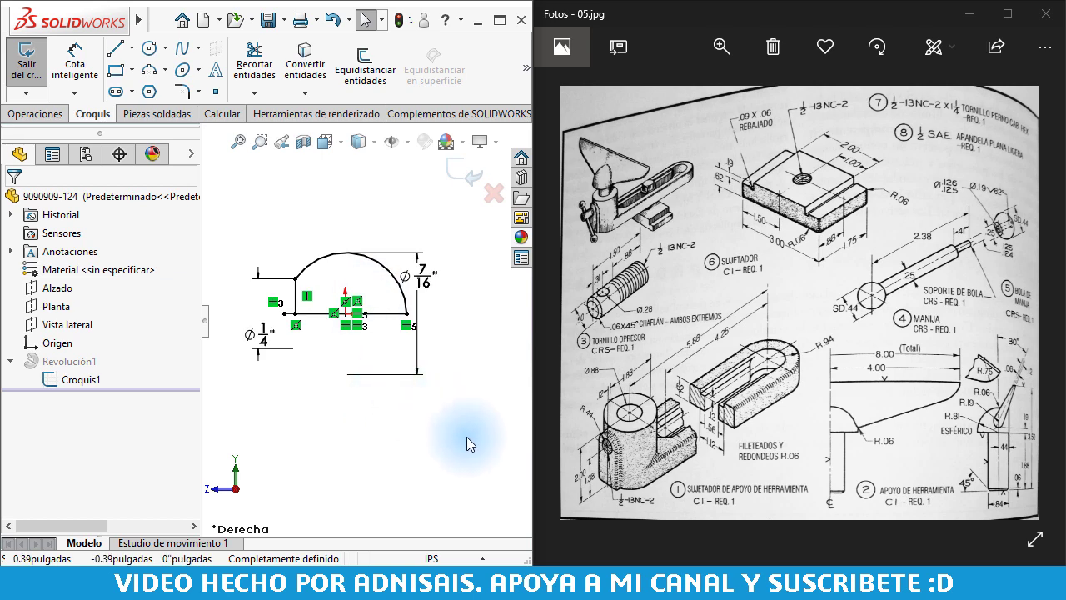
key("l")
scroll(292, 304, "down", 3)
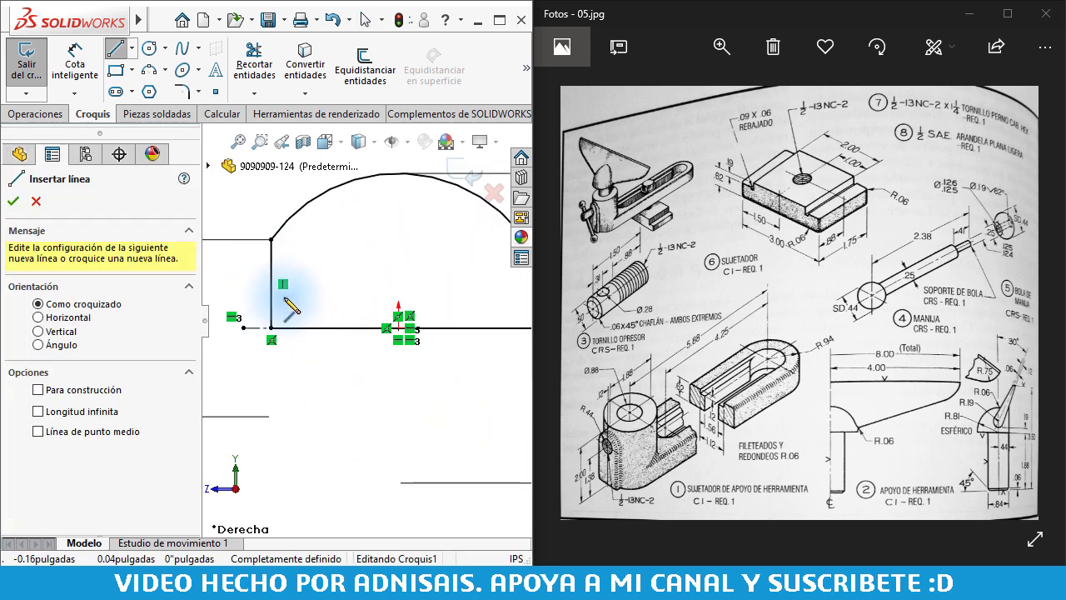
left_click(269, 303)
scroll(437, 313, "down", 3)
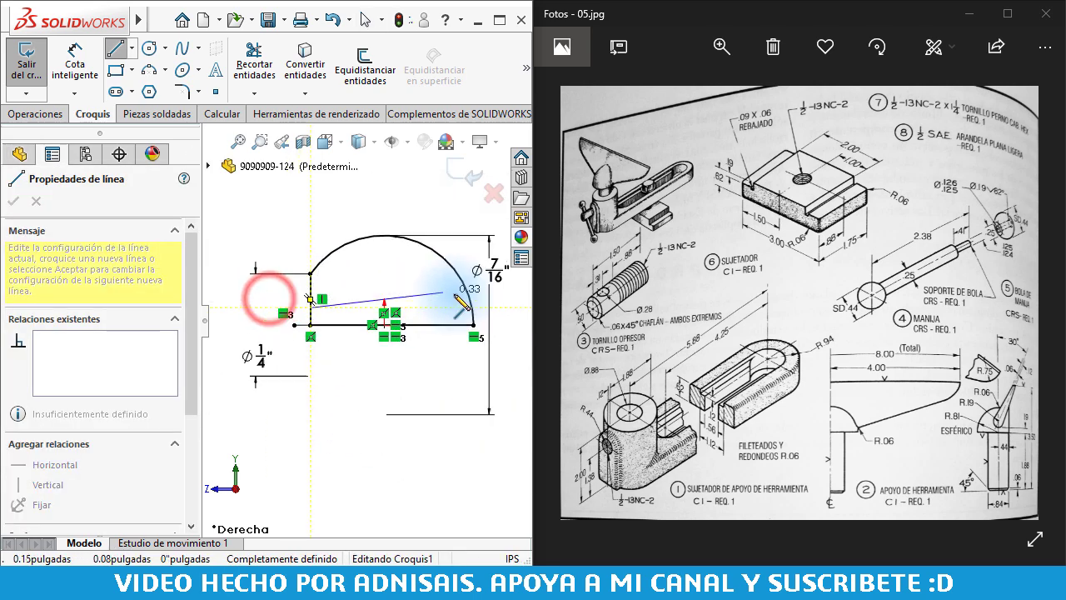
left_click(448, 320)
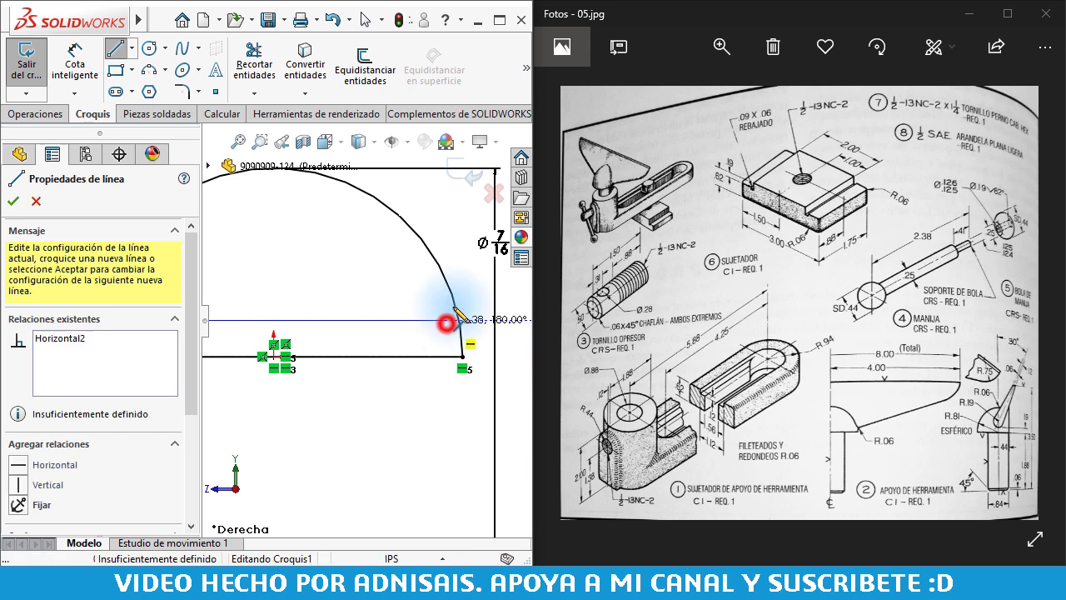
left_click(455, 302)
key("Escape")
key("f")
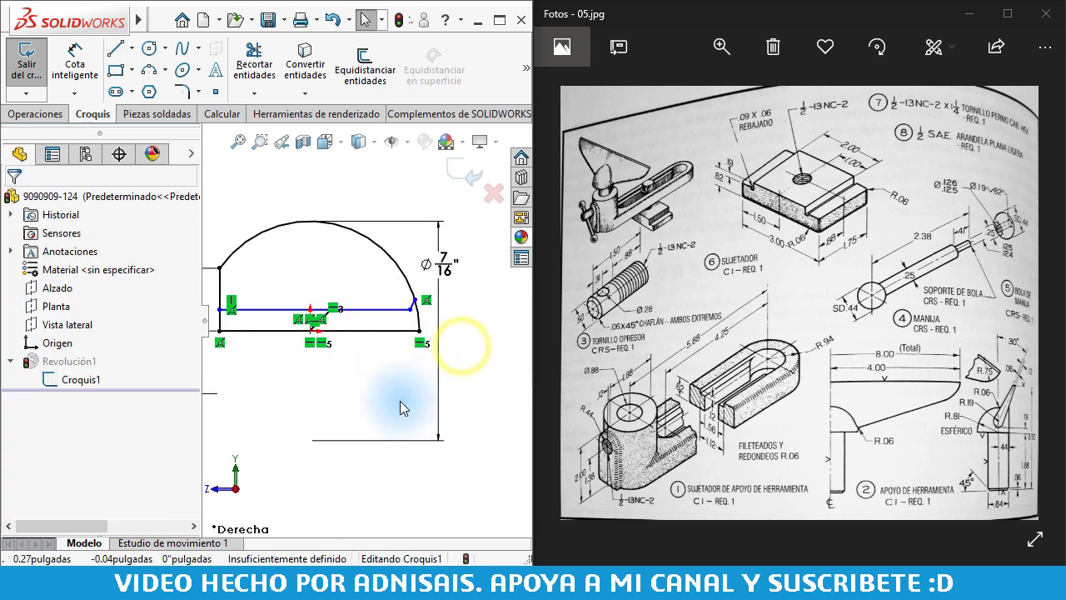
- Turn the bottom horizontal line into construction geometry
key("t")
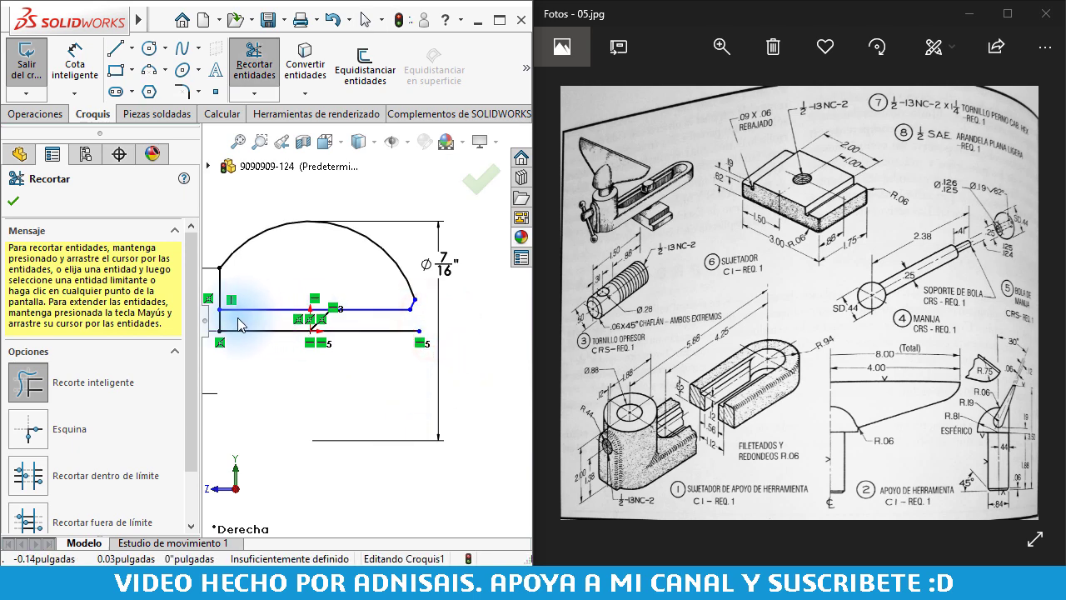
key("Escape")
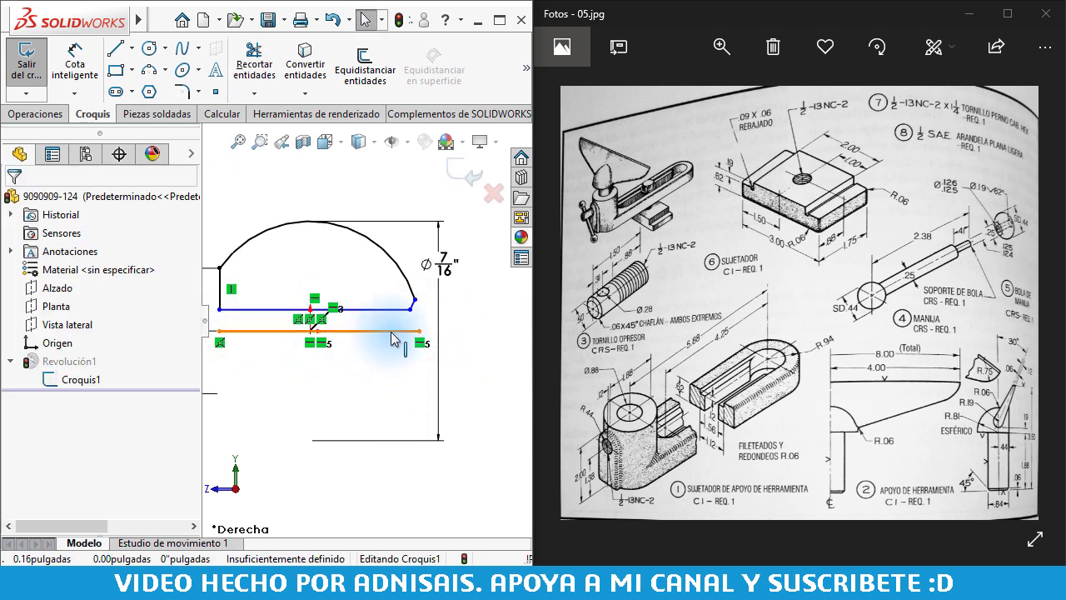
left_click(390, 331)
left_click(439, 257)
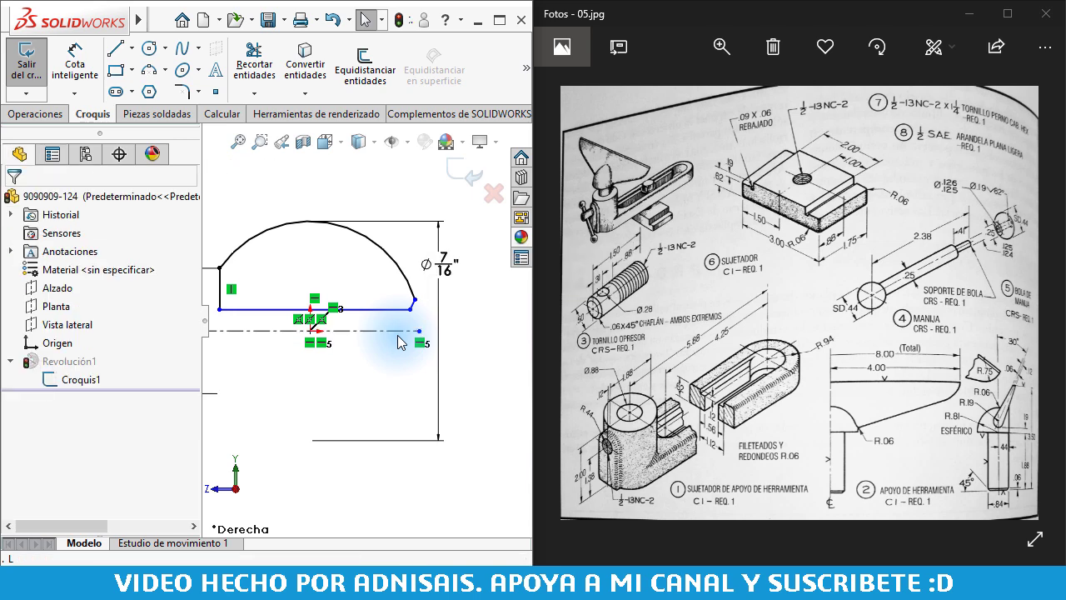
- Dimension the new horizontal line 1/8" above the centerline
scroll(345, 340, "down", 1)
scroll(331, 342, "down", 1)
scroll(328, 341, "down", 1)
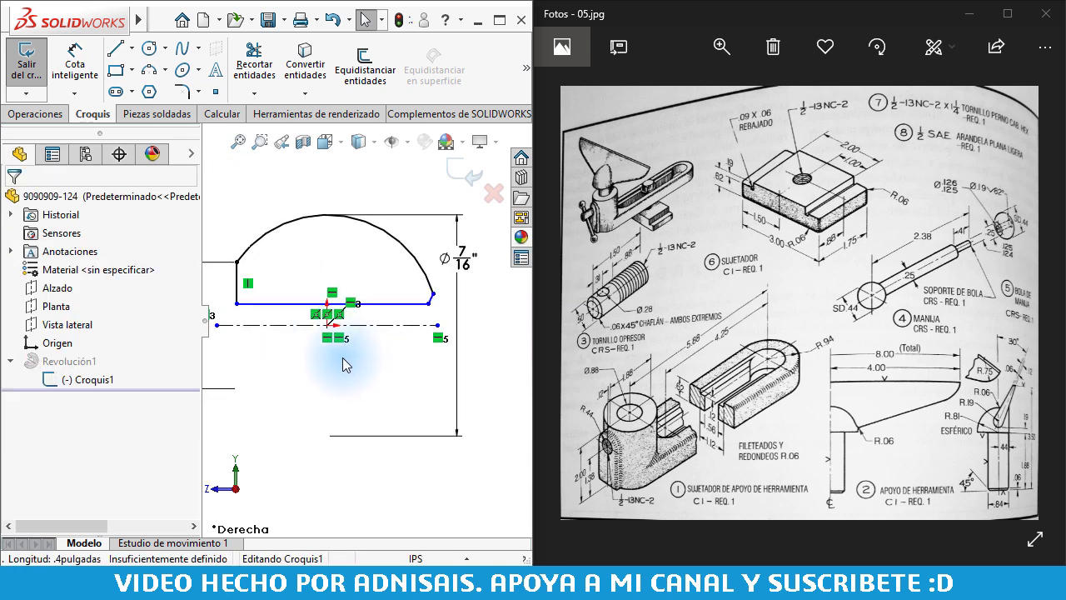
scroll(298, 391, "down", 1)
right_click_drag(298, 392, 297, 356)
scroll(289, 285, "down", 1)
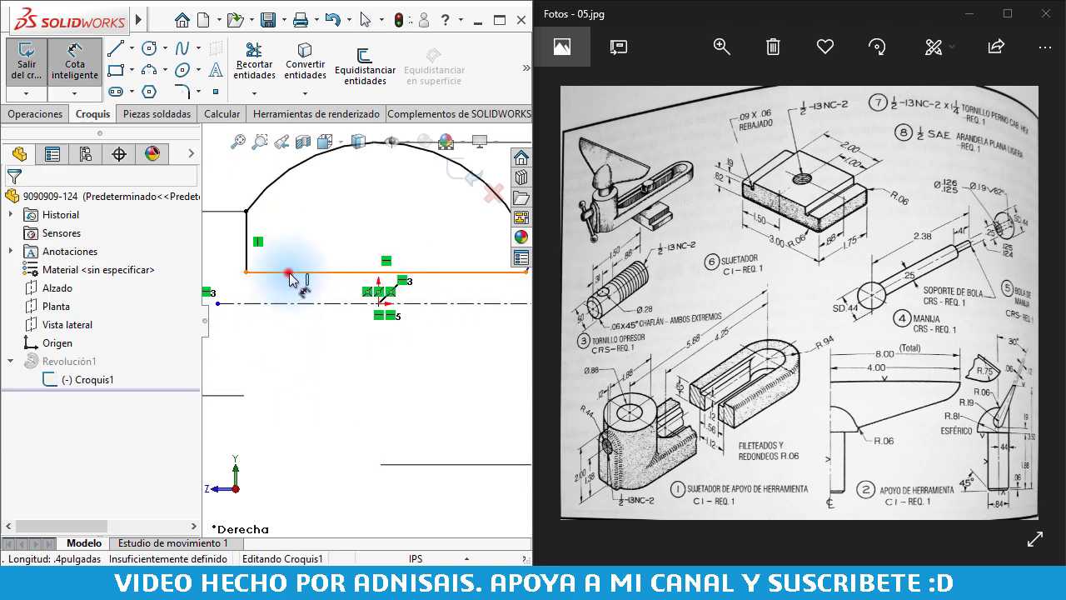
left_click(288, 275)
left_click(288, 303)
left_click(282, 325)
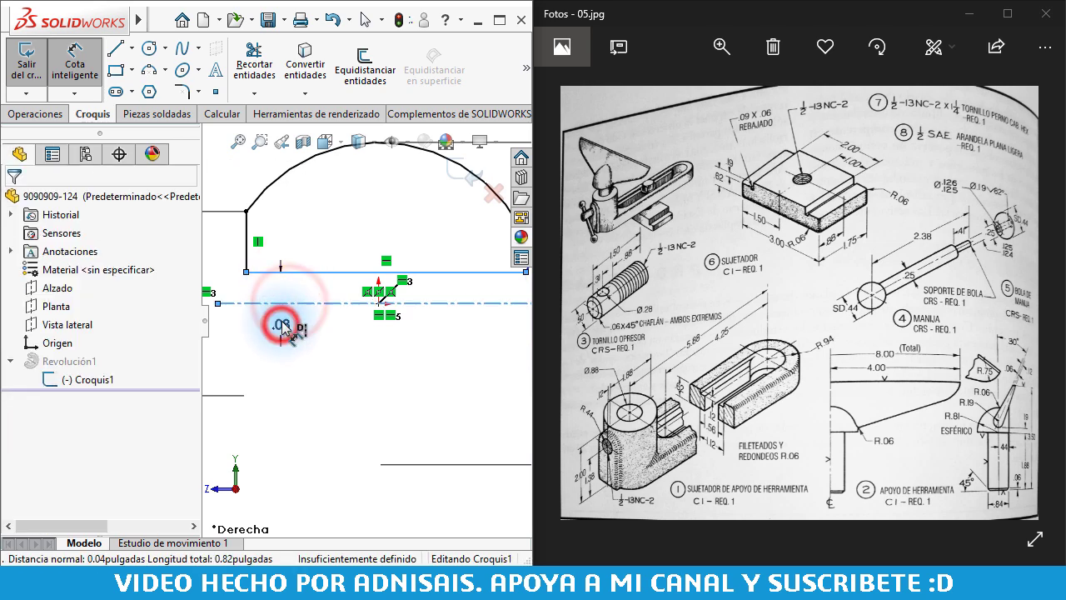
type(".1/8")
key("Return")
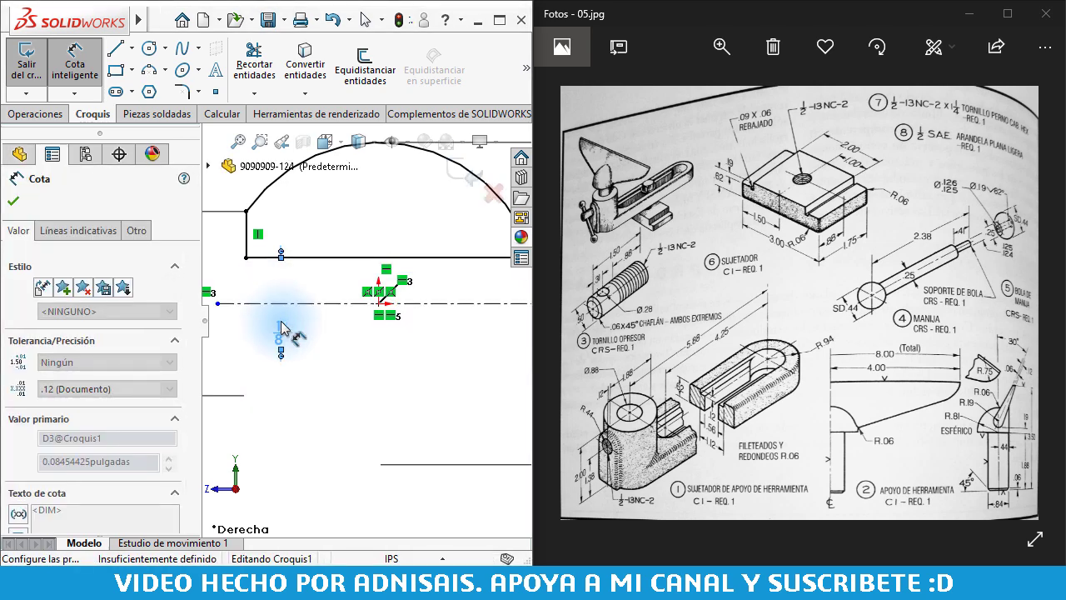
- Start a vertical dimension from the arc's right endpoint to the centerline
scroll(457, 304, "down", 2)
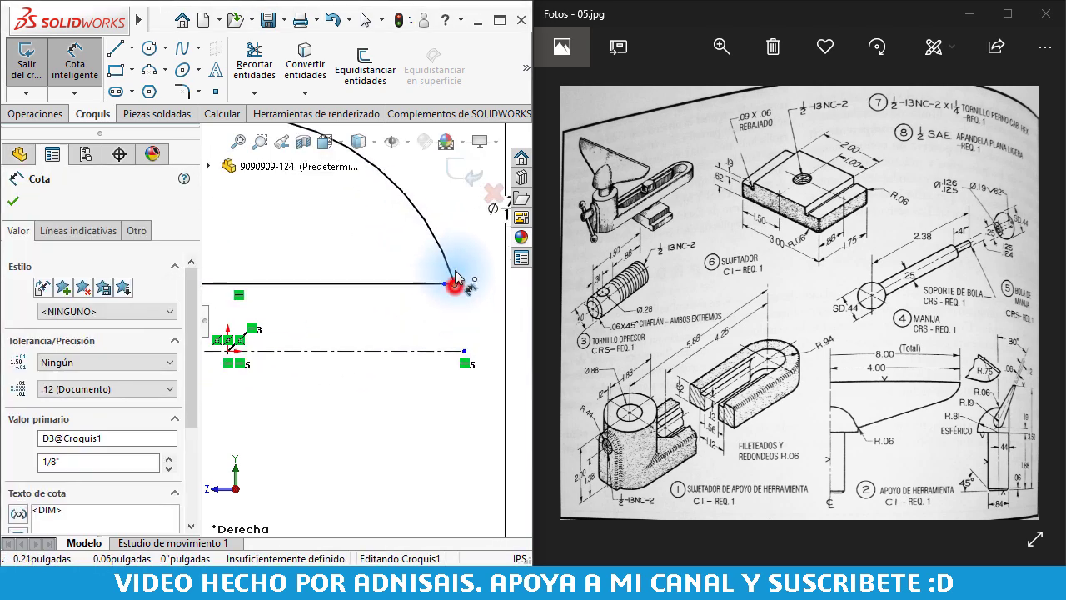
left_click(454, 284)
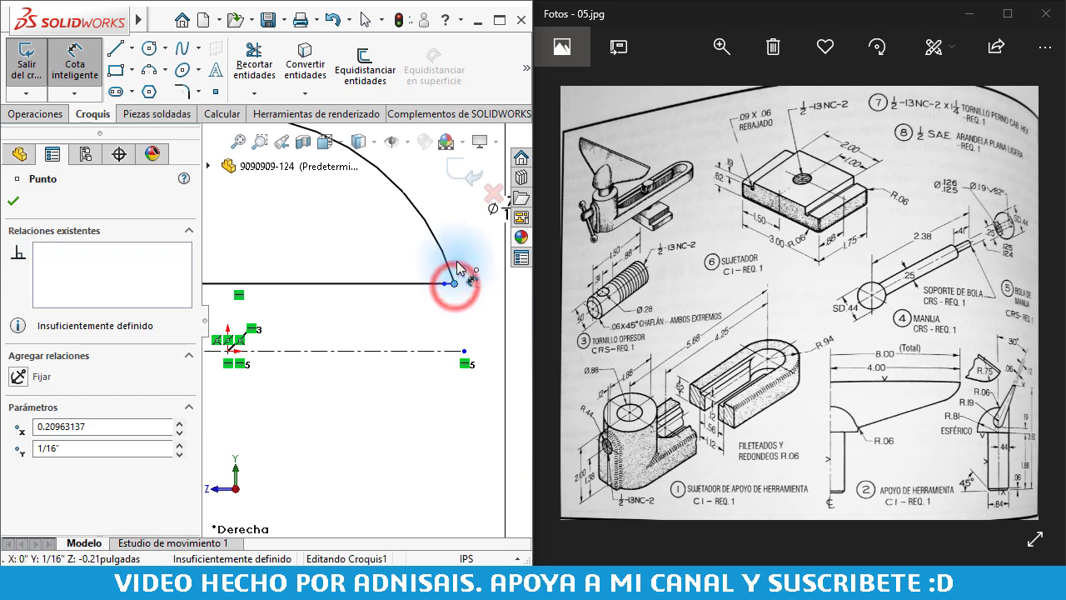
left_click(445, 351)
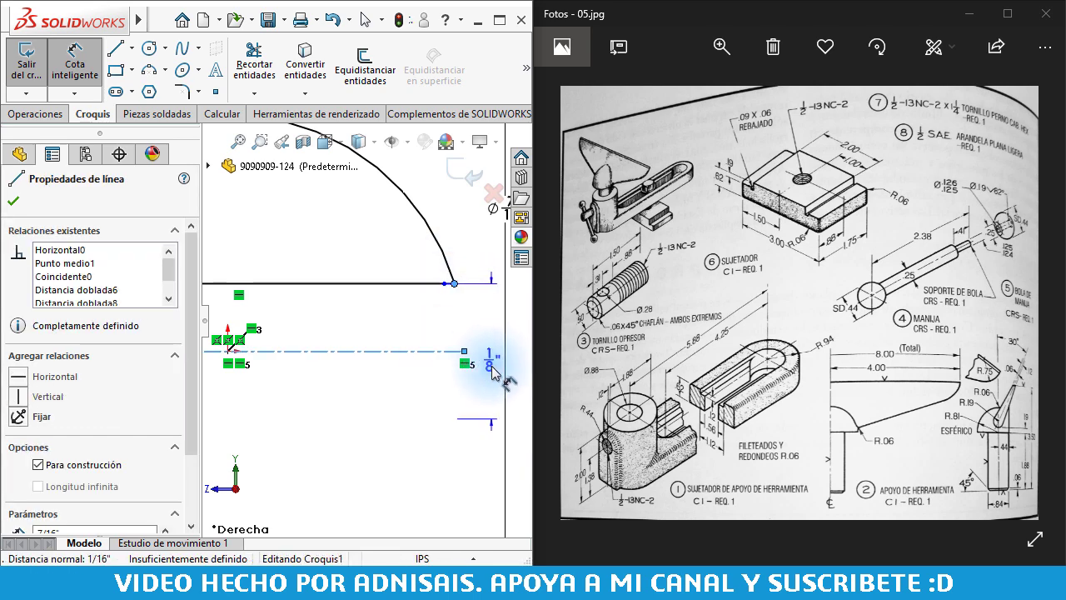
left_click(492, 378)
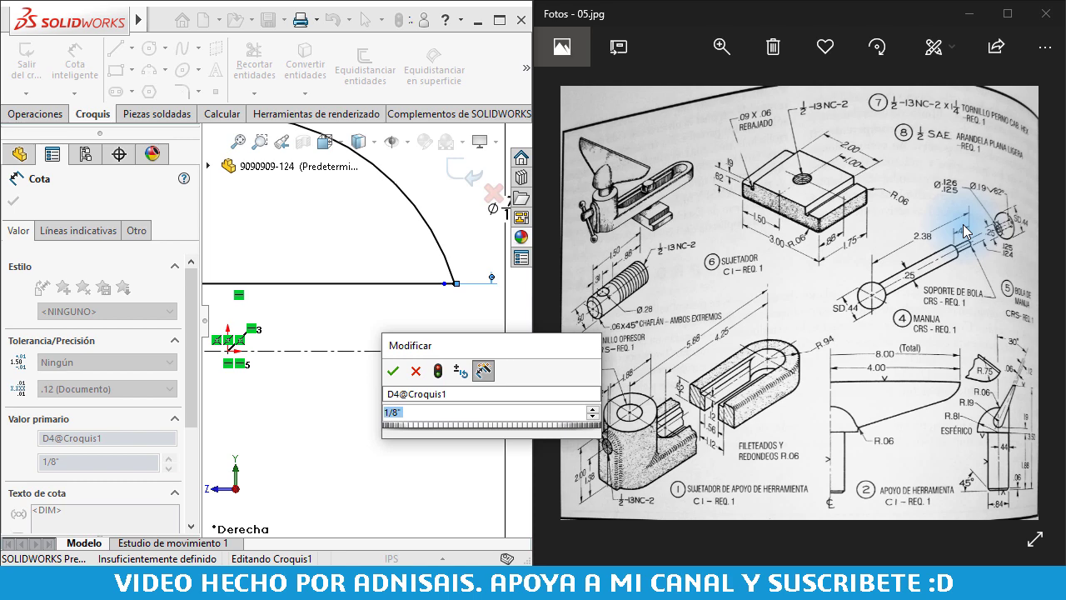
- Confirm the vertical dimension, then change the 1/8" line offset to 3/16"
type("/8")
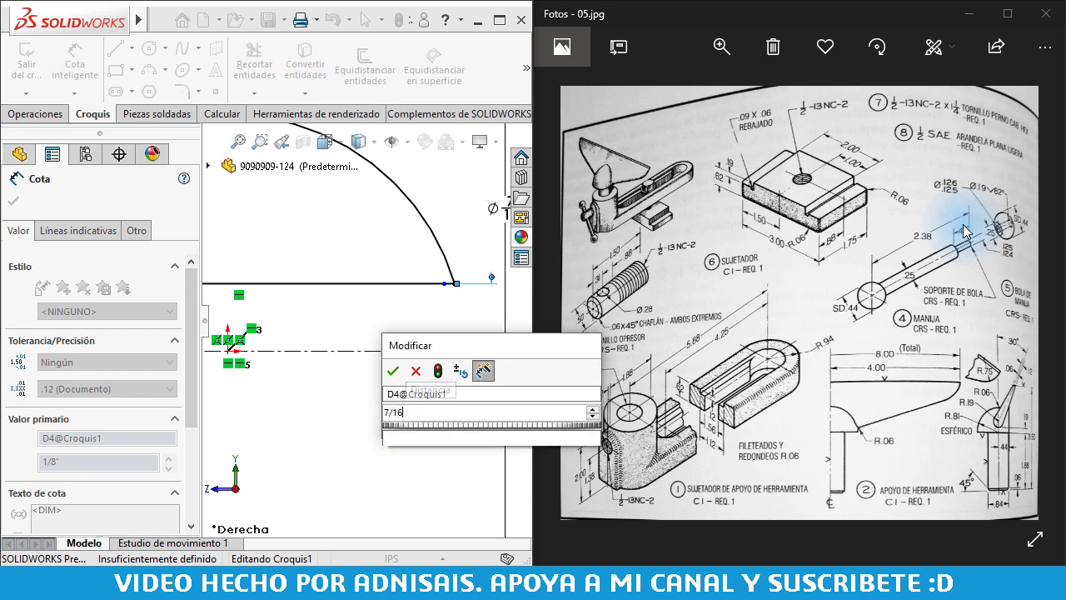
key("Return")
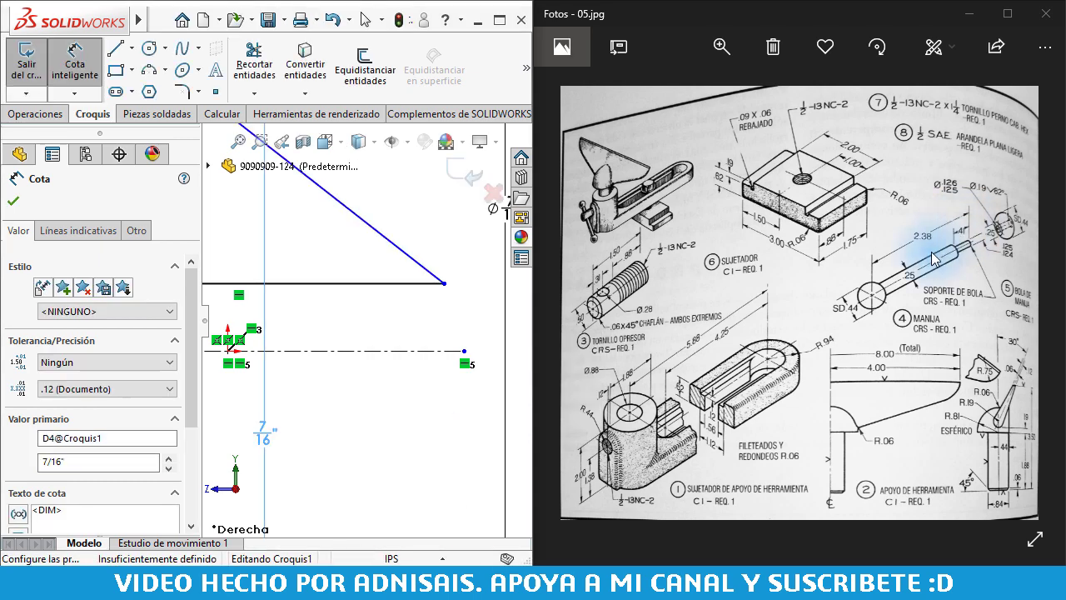
key("Escape")
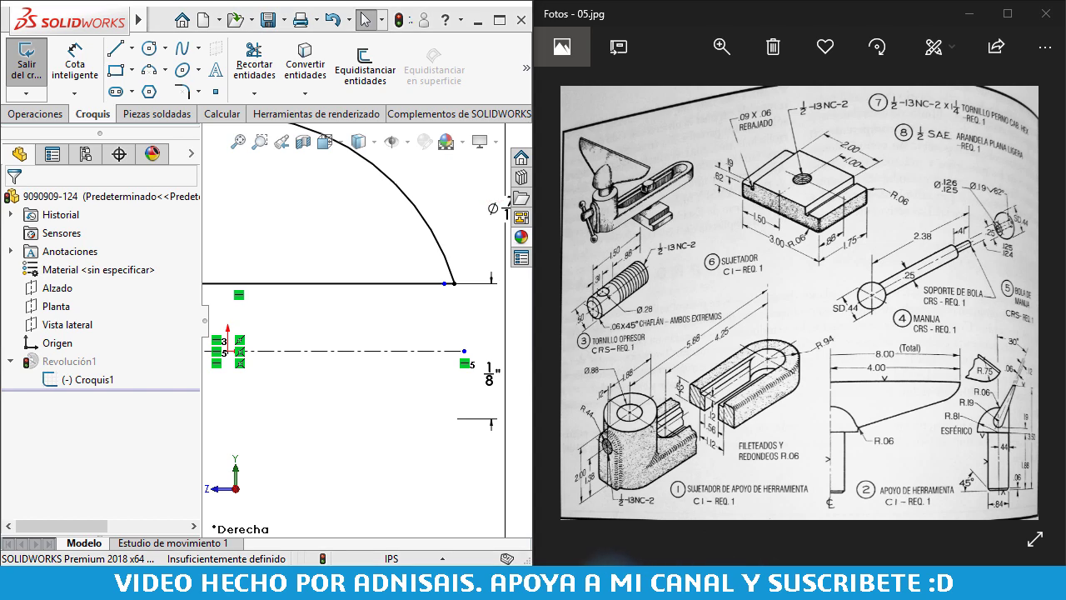
left_click(973, 506)
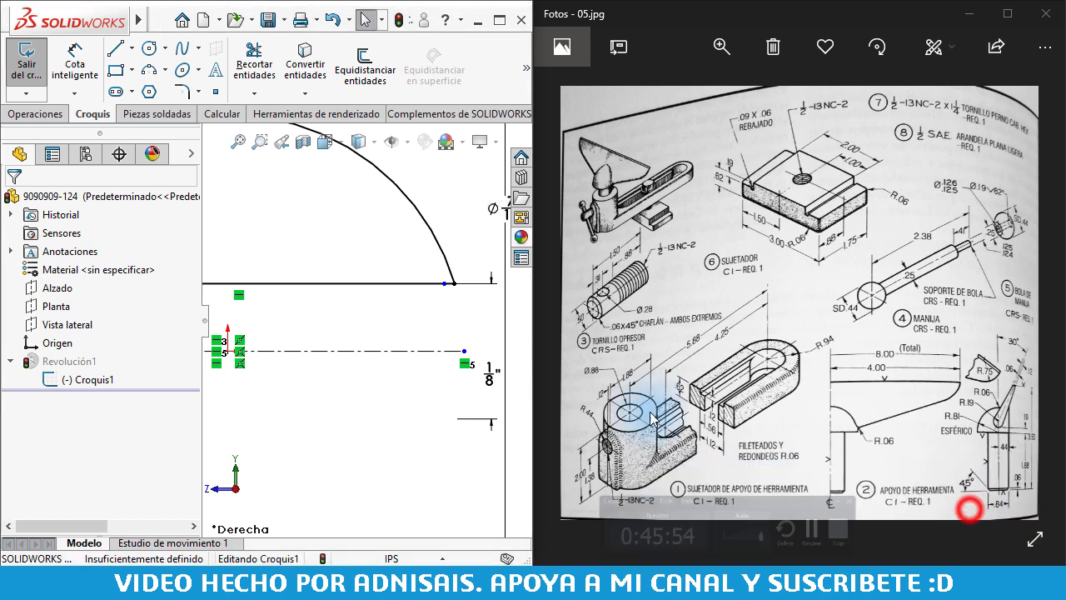
left_click(487, 383)
double_click(486, 377)
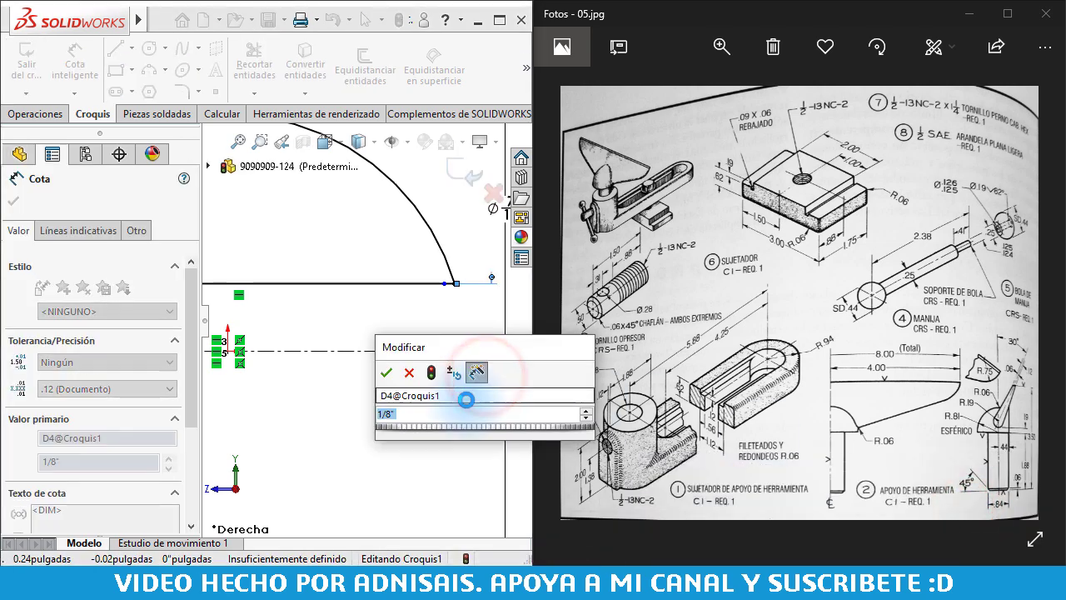
type("3/16")
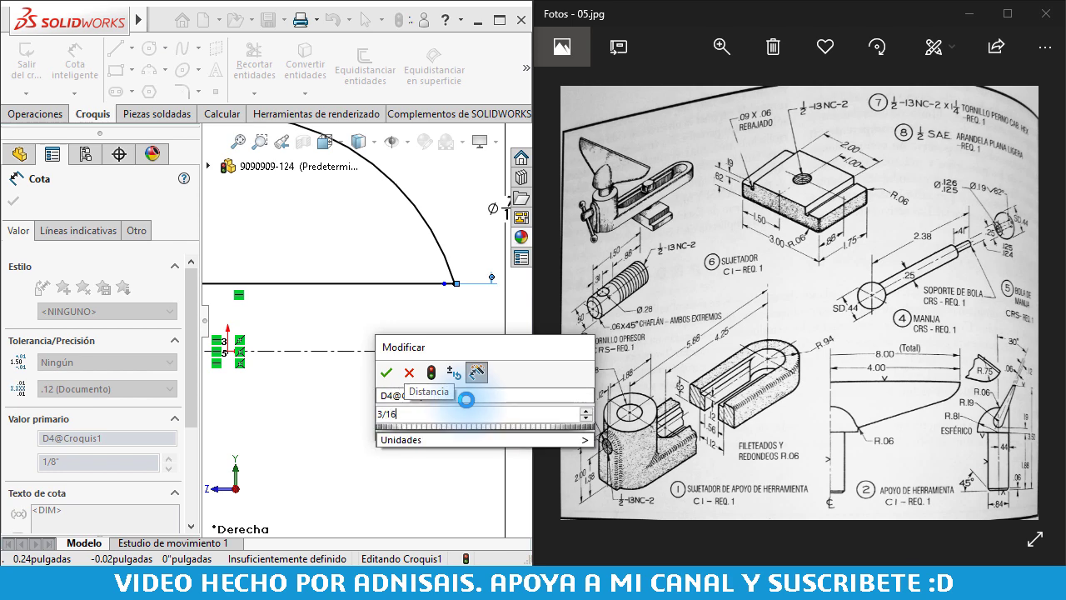
key("Return")
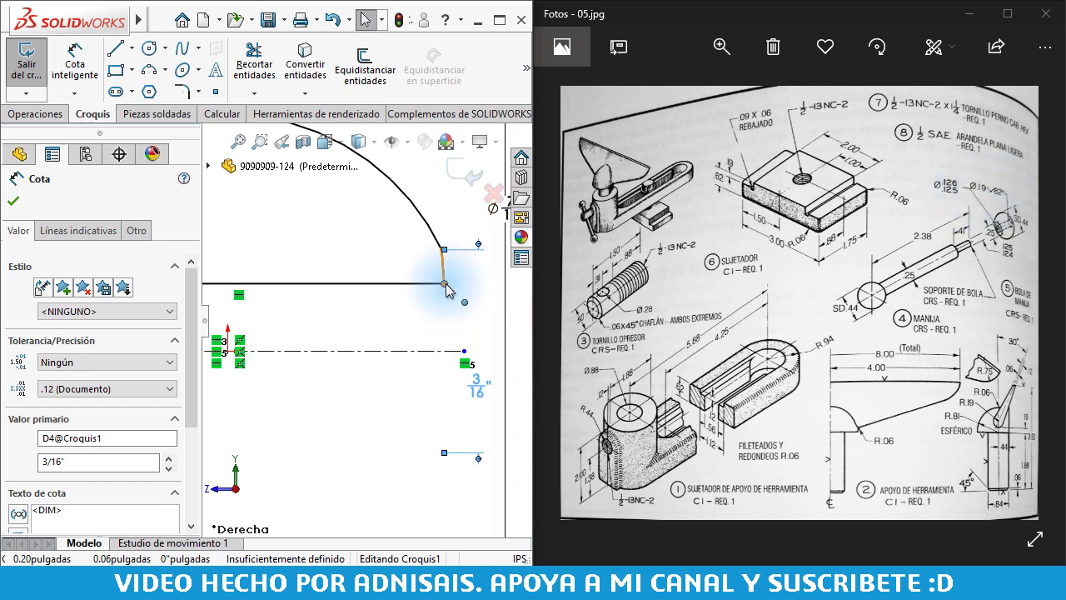
- Pull the corner point into a slanted edge dimensioned at 82° to the horizontal line
left_click_drag(446, 285, 426, 287)
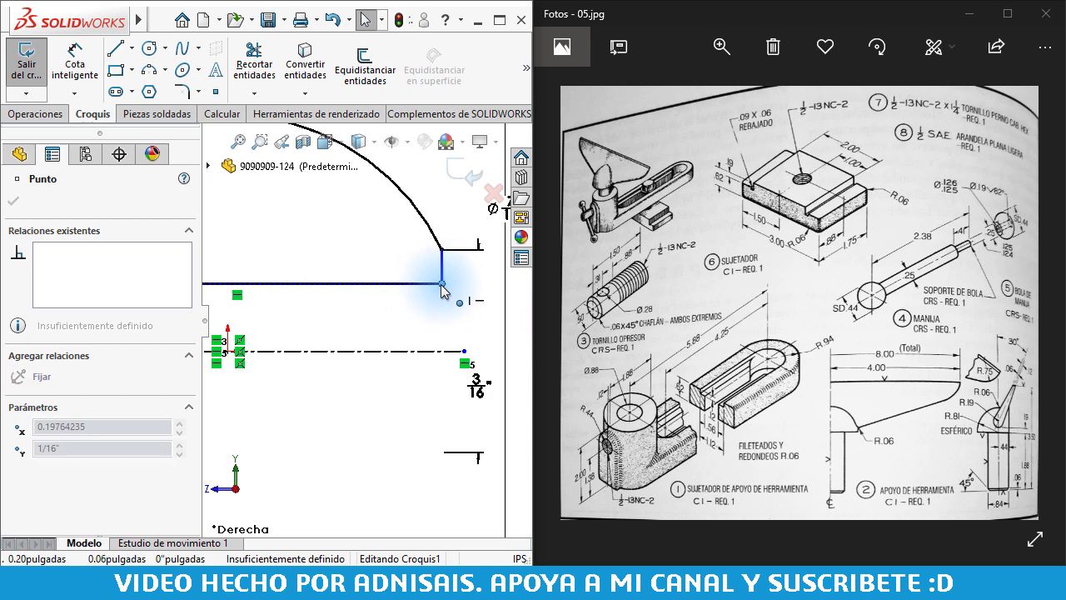
left_click(441, 304)
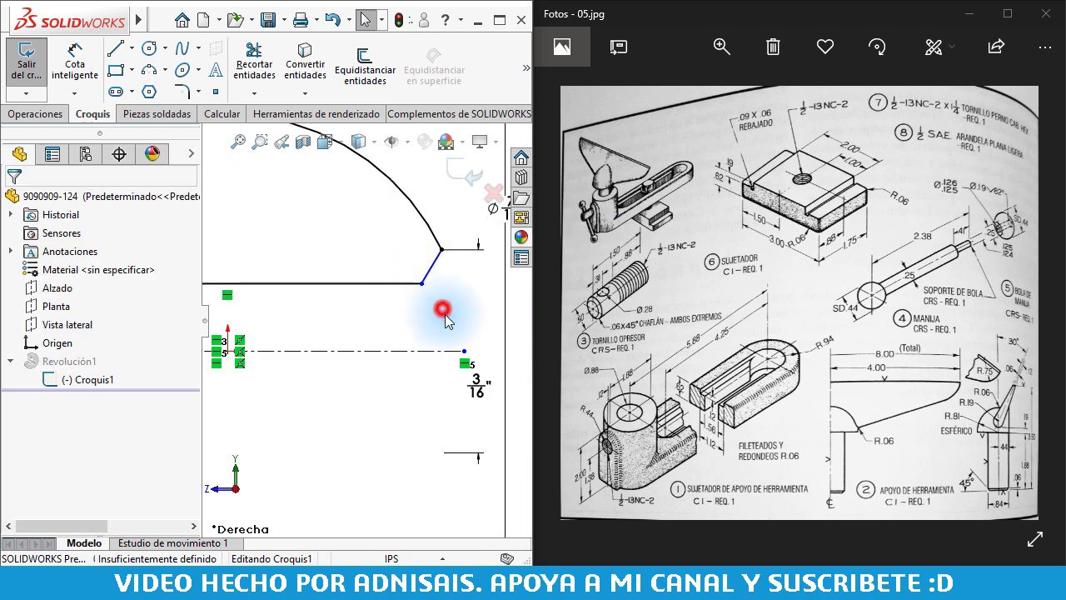
right_click_drag(441, 304, 439, 279)
left_click(432, 266)
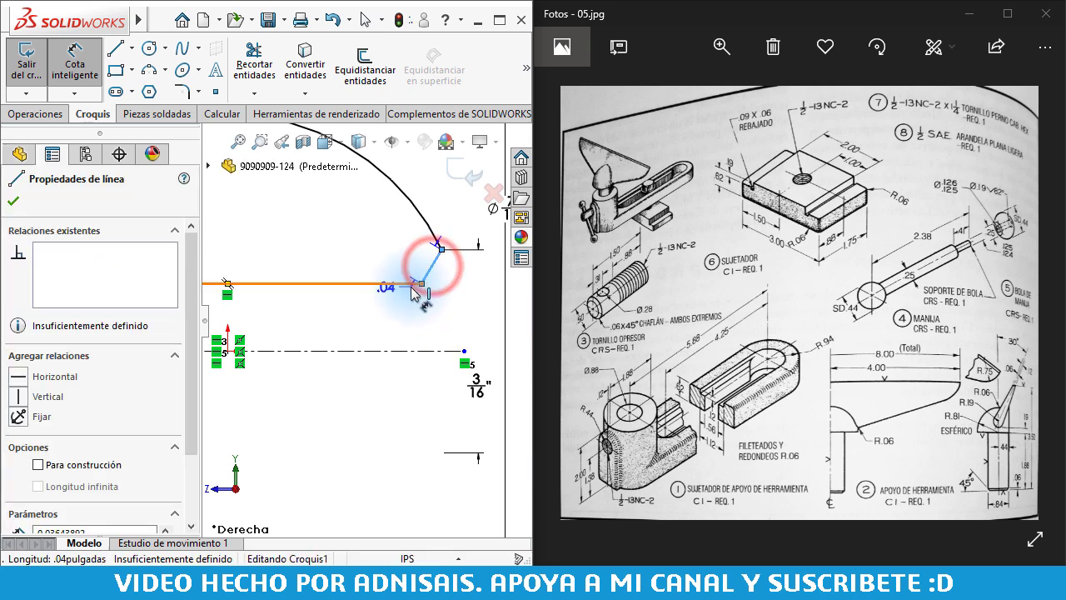
left_click(410, 283)
left_click(464, 277)
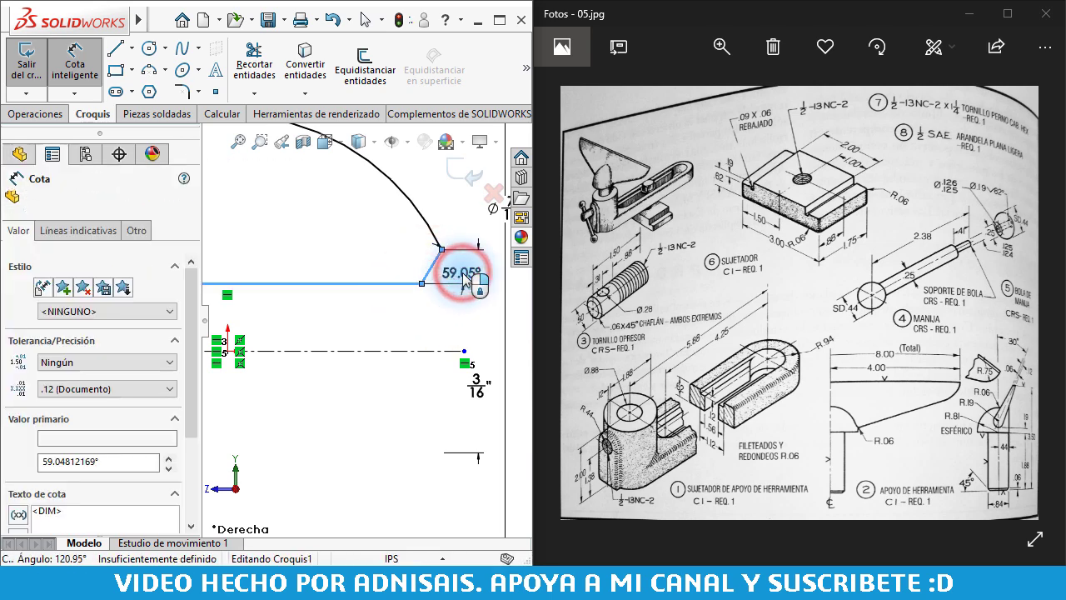
type("82")
key("Return")
- Exit the sketch to rebuild the revolved ball with its hole
scroll(464, 278, "up", 2)
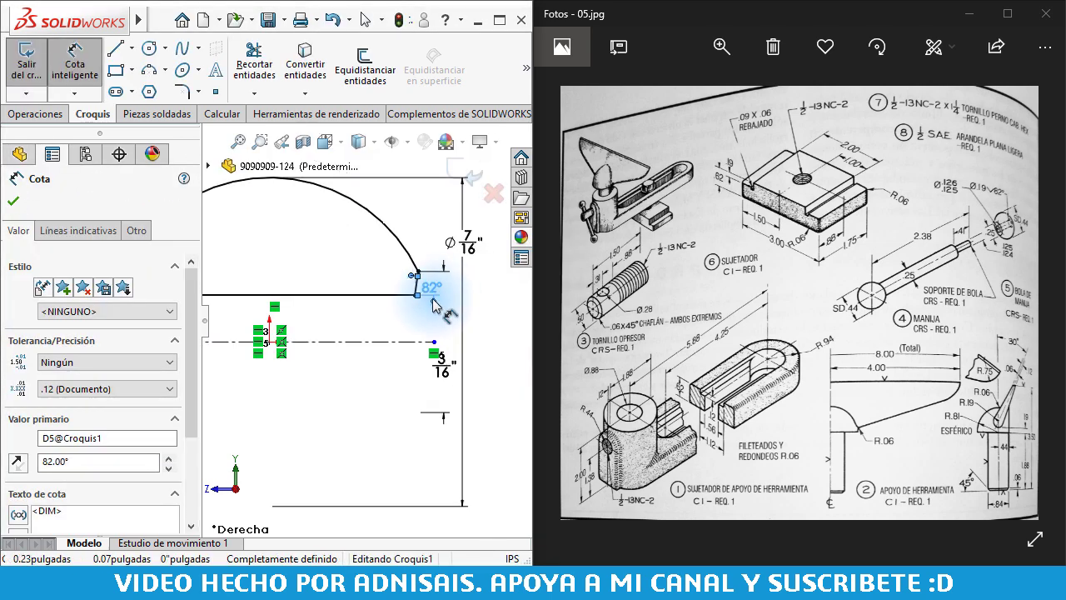
key("Escape")
left_click(456, 167)
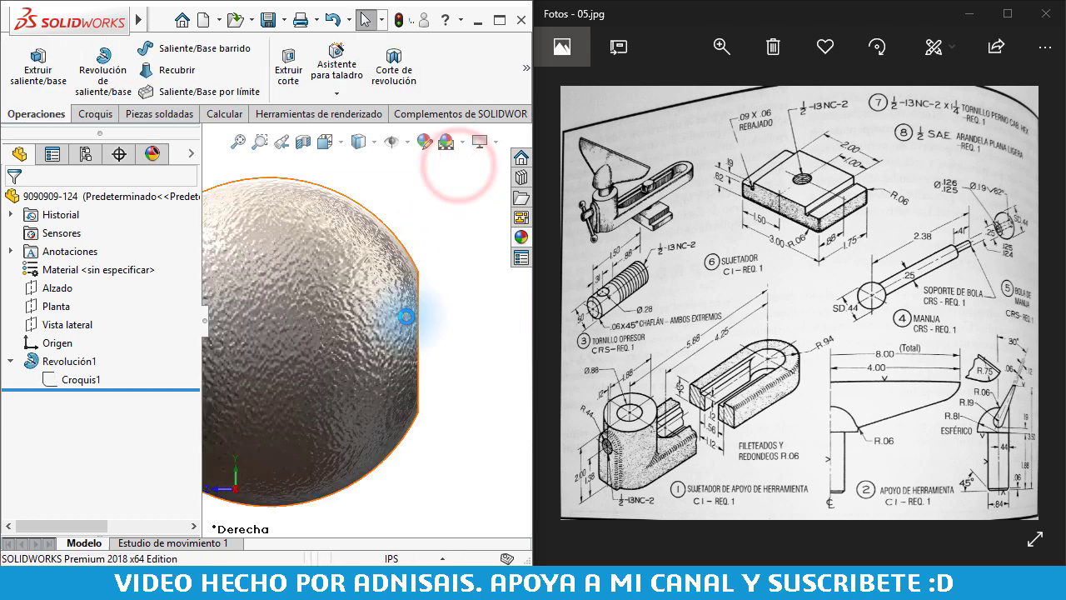
- Orbit the ball to check its hole and save the updated part
scroll(369, 309, "up", 3)
scroll(321, 308, "up", 3)
middle_click_drag(319, 302, 325, 248)
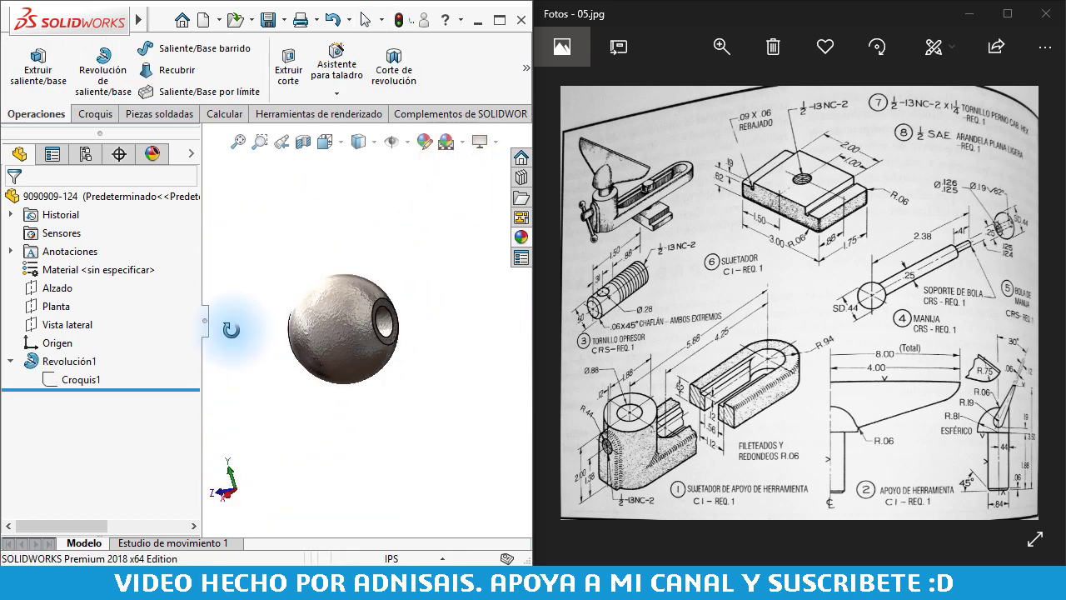
left_click(266, 21)
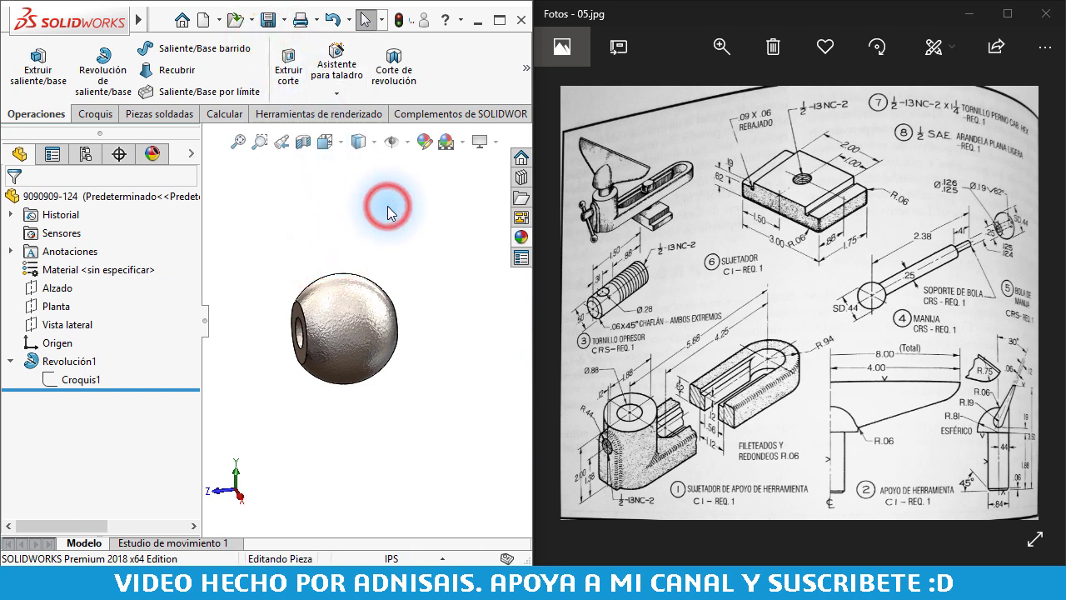
- Back in the assembly, accept the rebuild and dismiss the error report
key("ctrl+Tab")
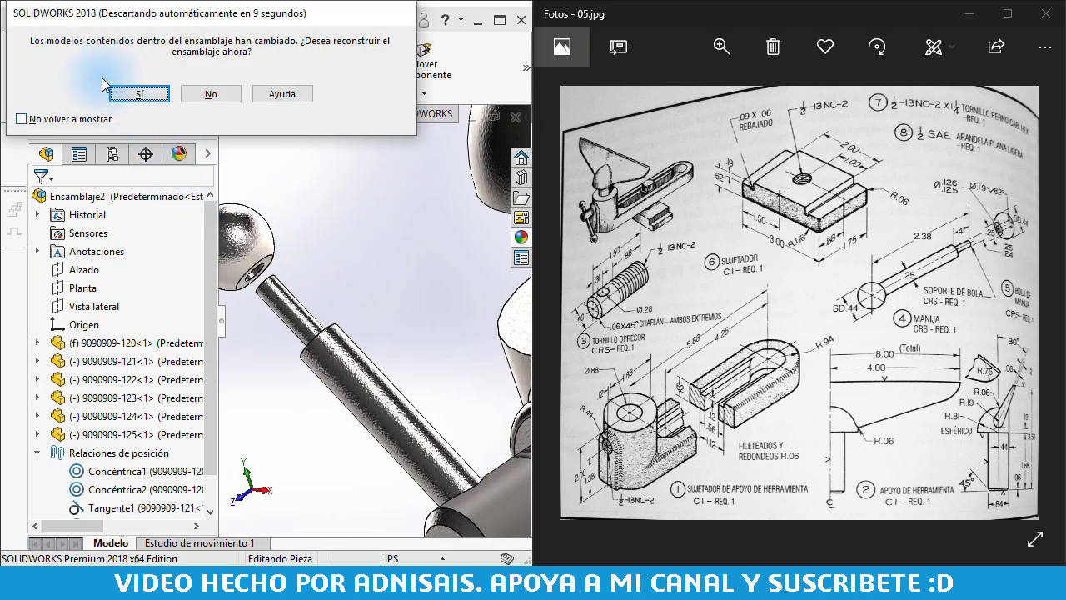
left_click(139, 98)
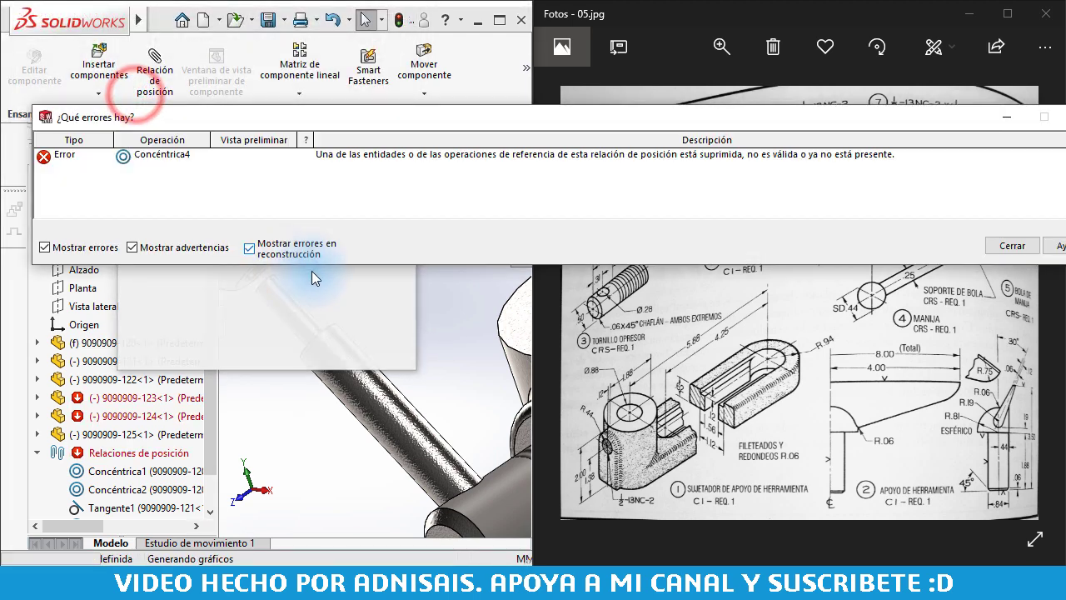
left_click(1011, 245)
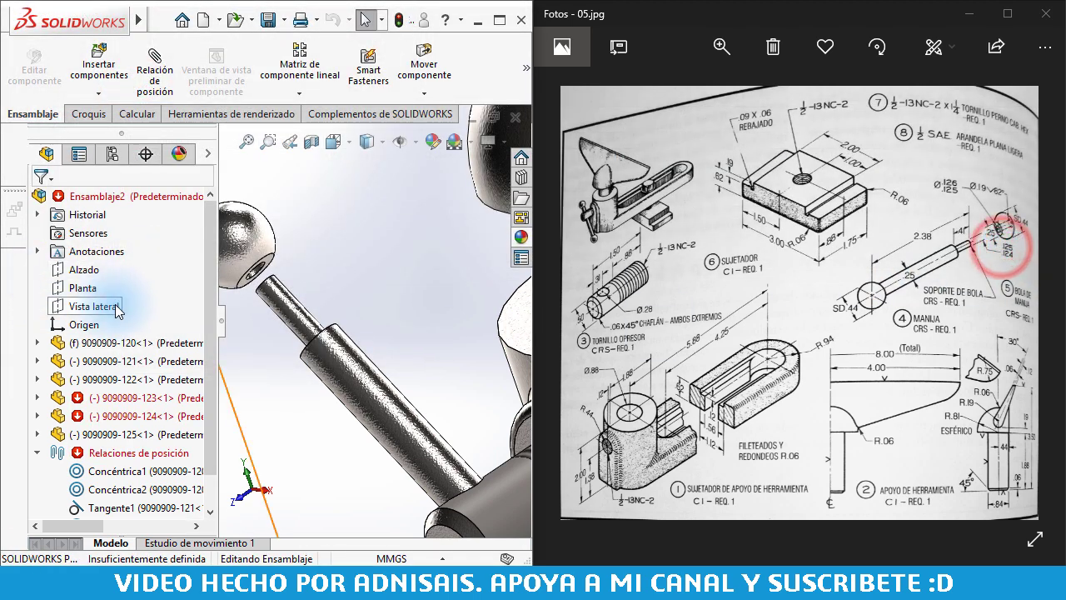
- Select the failing Concéntrica4 mate in the tree and delete it
scroll(268, 276, "down", 3)
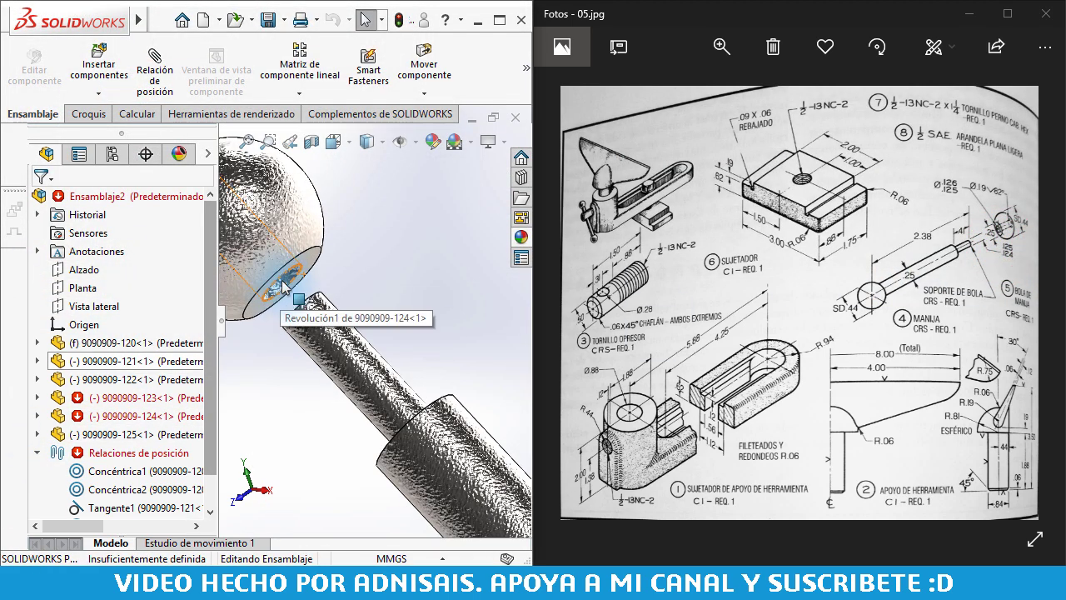
left_click(284, 286)
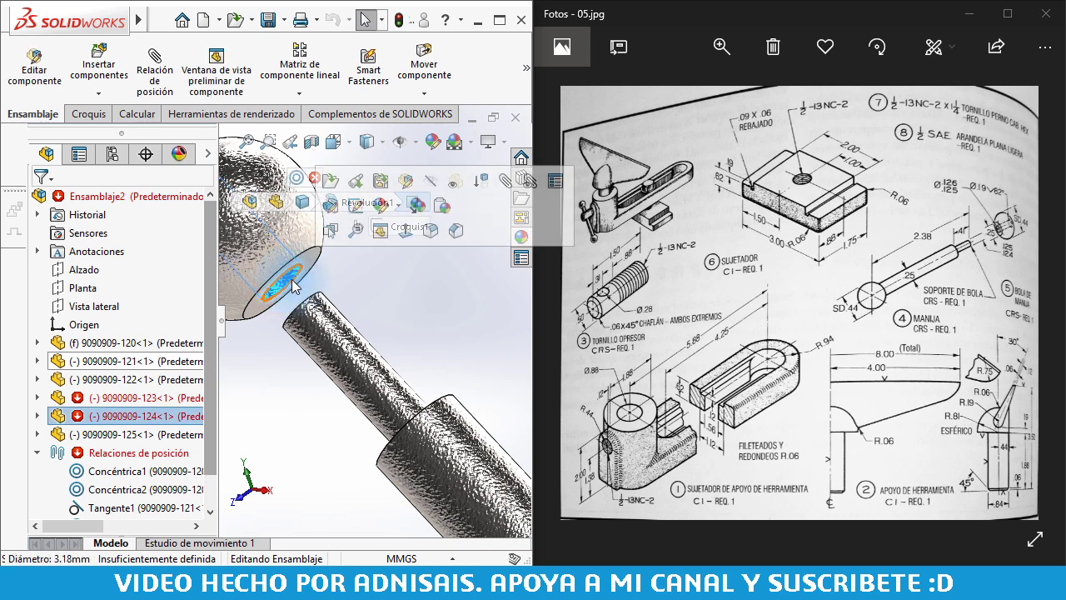
middle_click_drag(298, 296, 314, 272)
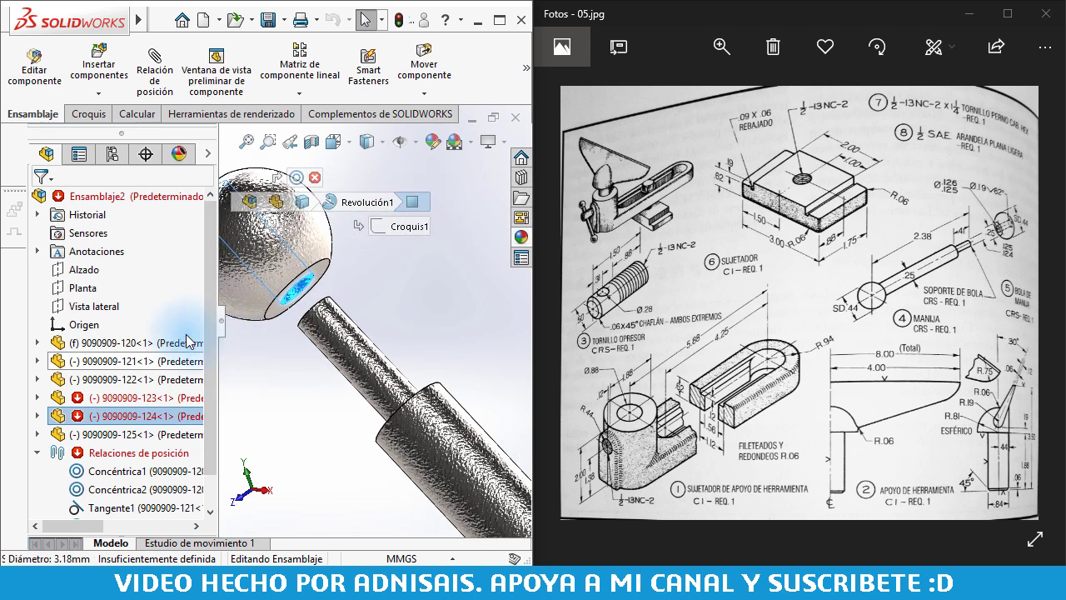
scroll(71, 401, "down", 1)
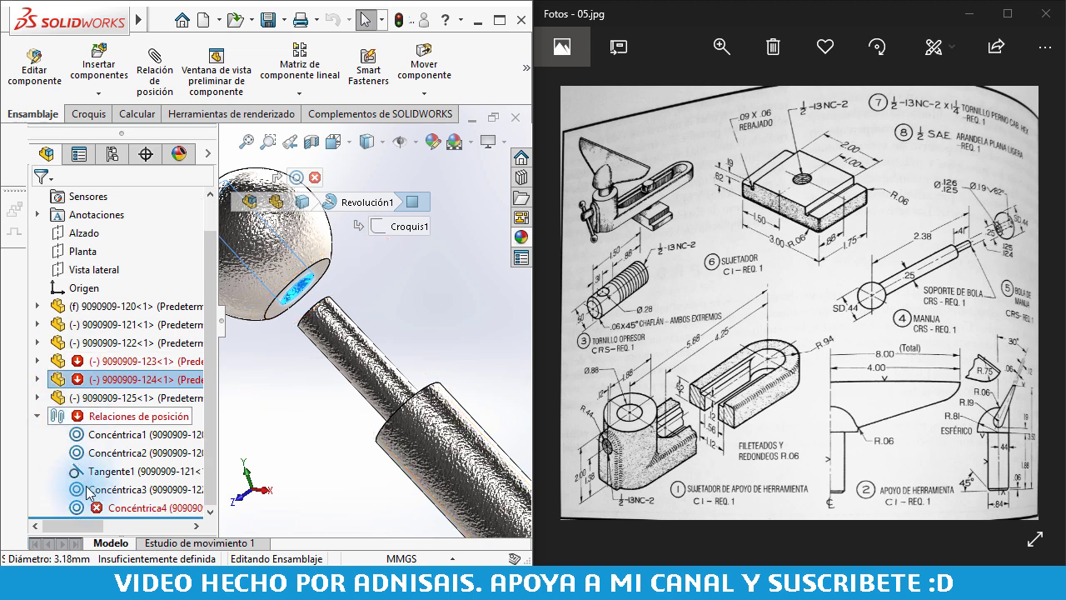
left_click(80, 508)
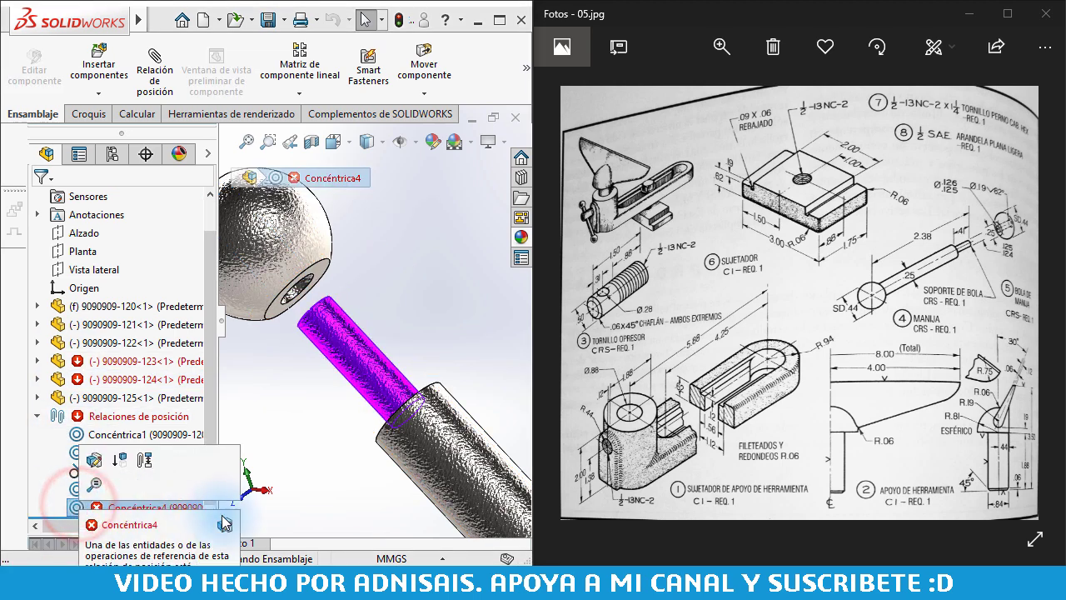
key("Delete")
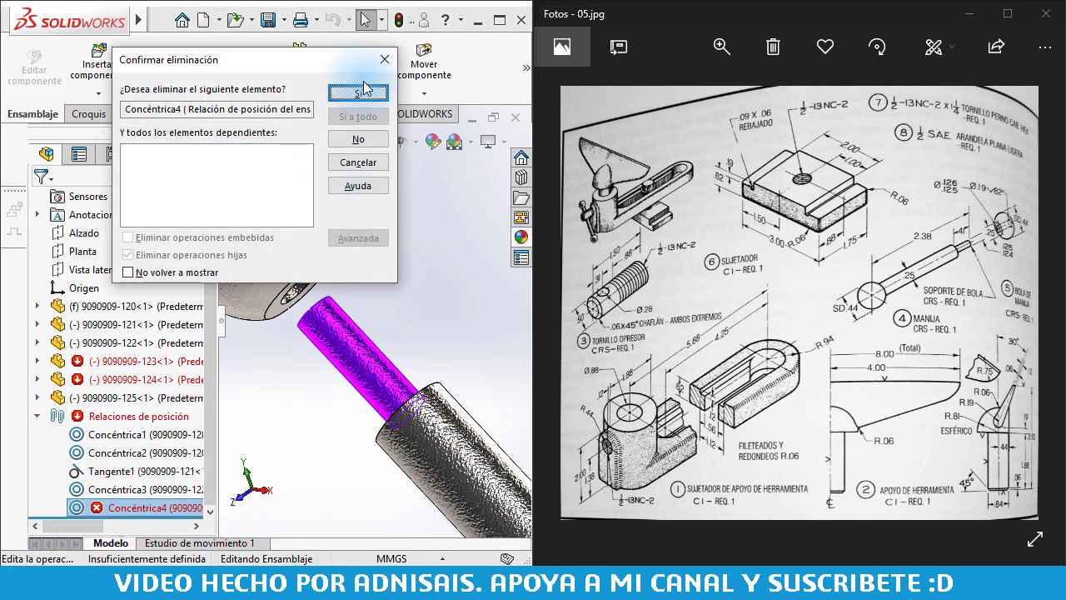
- Confirm deleting Concéntrica4 and make the rod concentric with the ball's hole
left_click(364, 90)
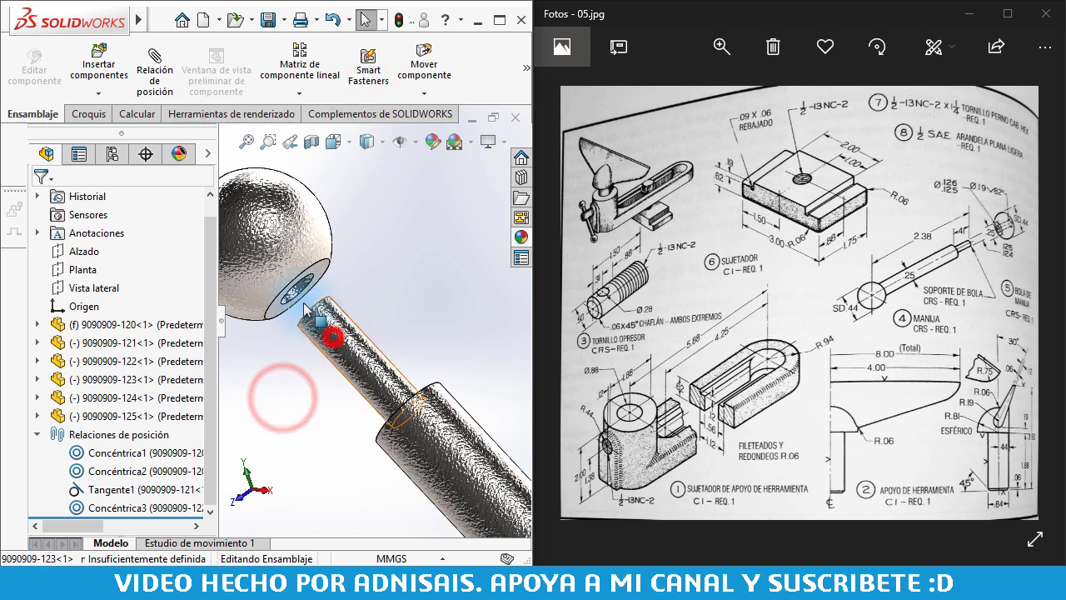
left_click(333, 337)
left_click(287, 279, "ctrl")
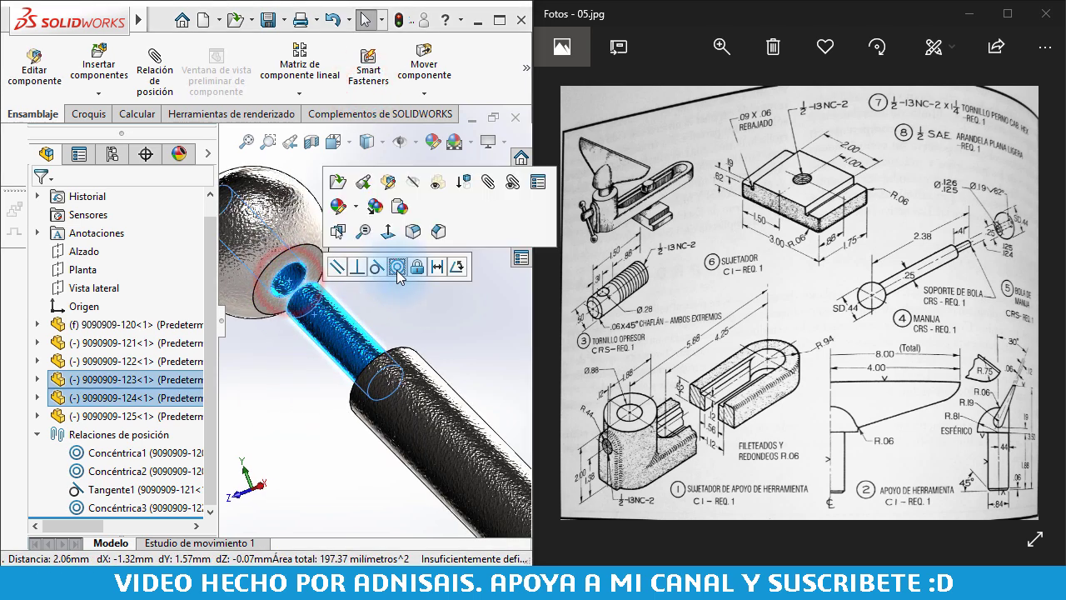
left_click(398, 267)
left_click(471, 265)
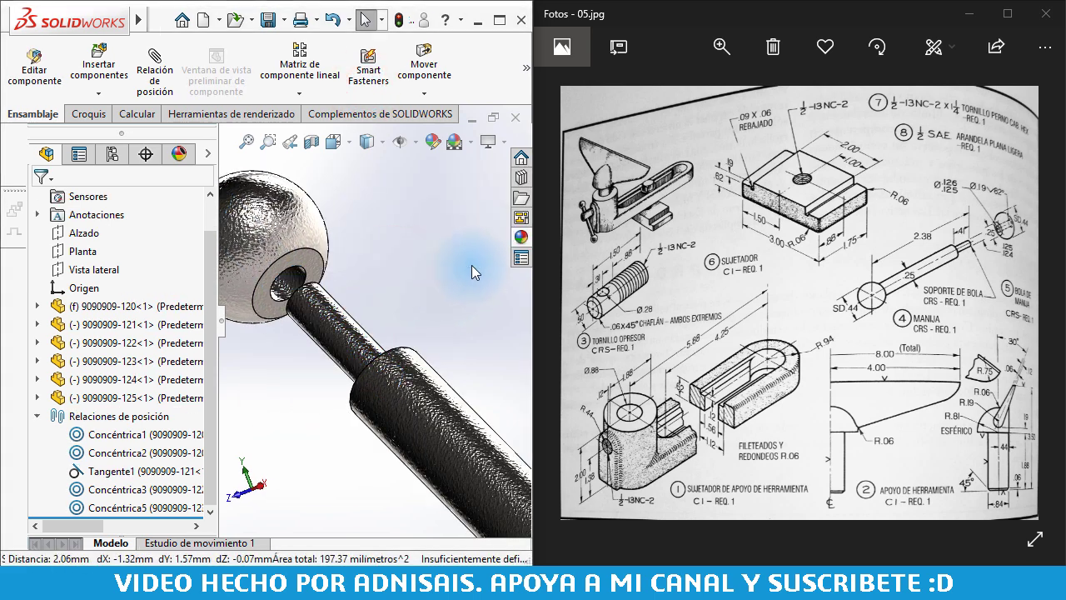
- Mate the ball's flat end face coincident with the rod's ring face
left_click(370, 341)
scroll(395, 354, "down", 3)
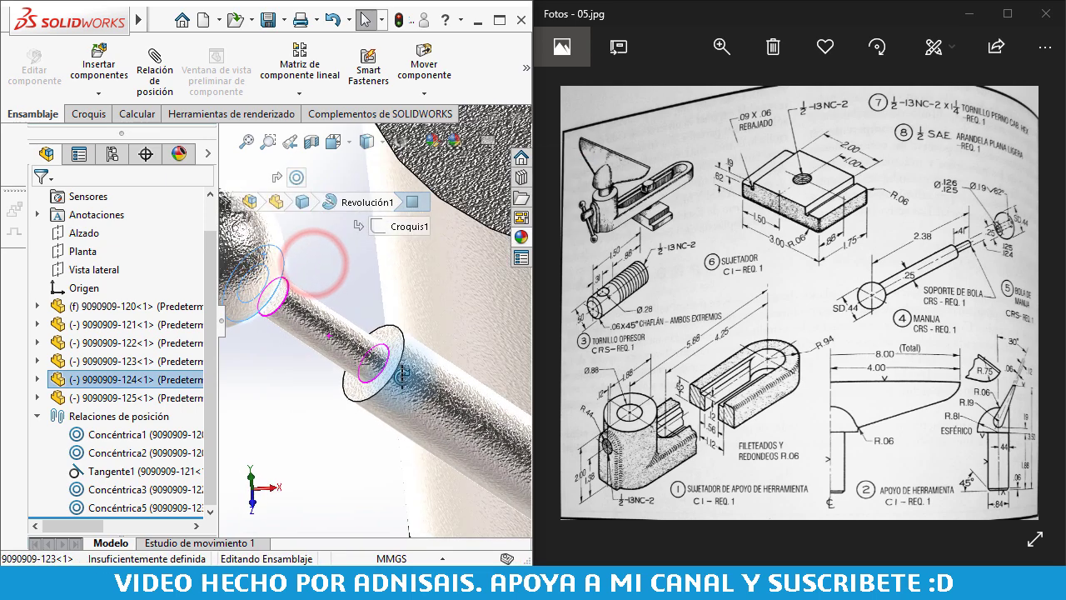
left_click(395, 352, "ctrl")
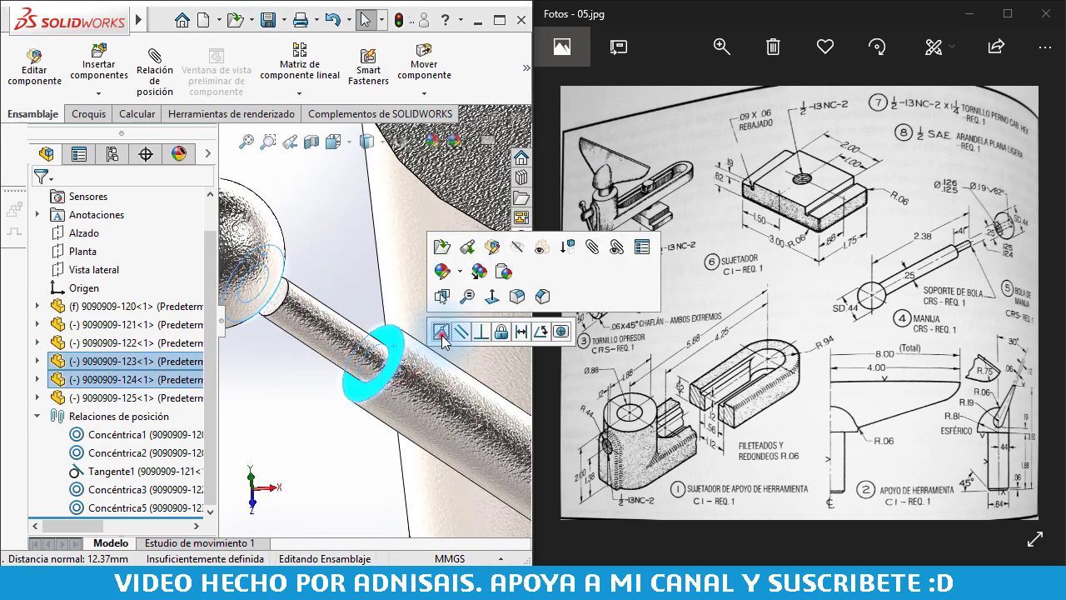
left_click(442, 335)
- Add a tangent mate between the ball's edge and the threaded rod
mouse_move(440, 335)
middle_mouse_down()
mouse_move(281, 327)
mouse_move(387, 334)
middle_mouse_up()
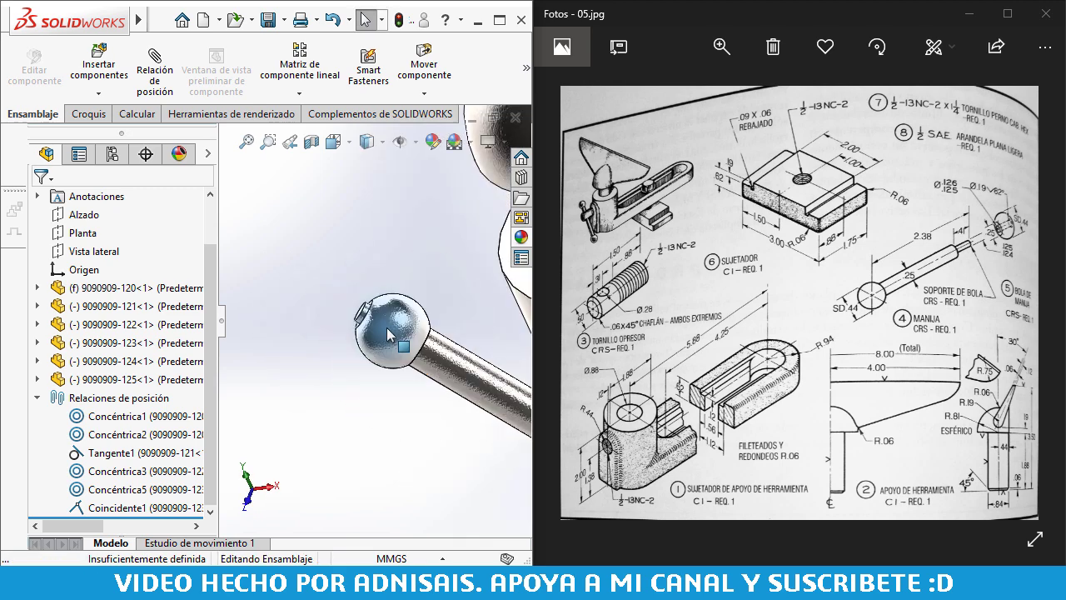
scroll(387, 335, "up", 3)
middle_click_drag(391, 350, 416, 348)
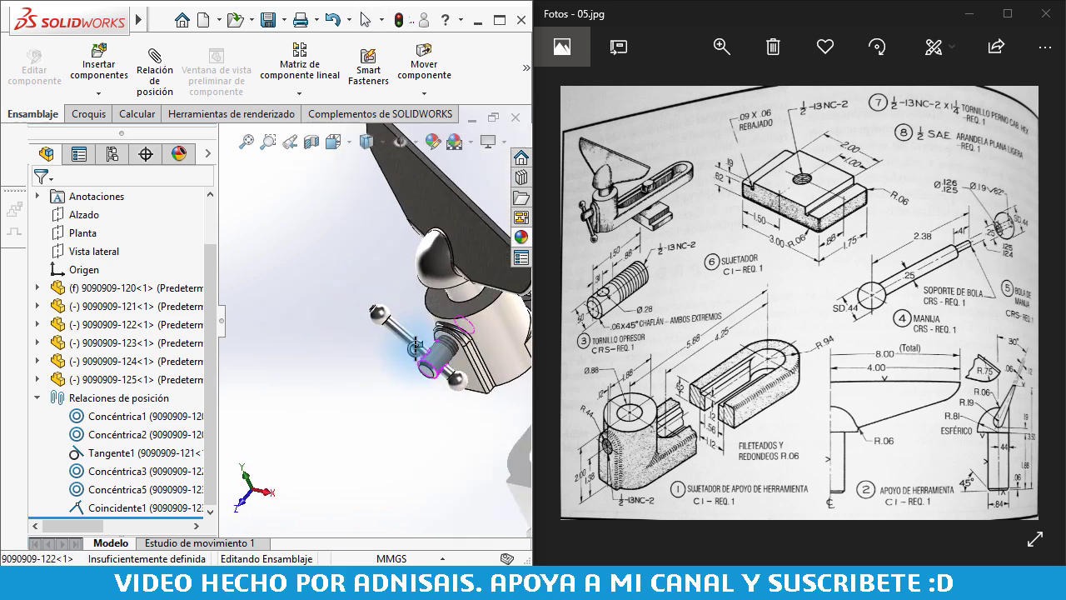
scroll(417, 348, "down", 2)
scroll(417, 358, "down", 2)
scroll(419, 370, "down", 2)
scroll(419, 375, "down", 1)
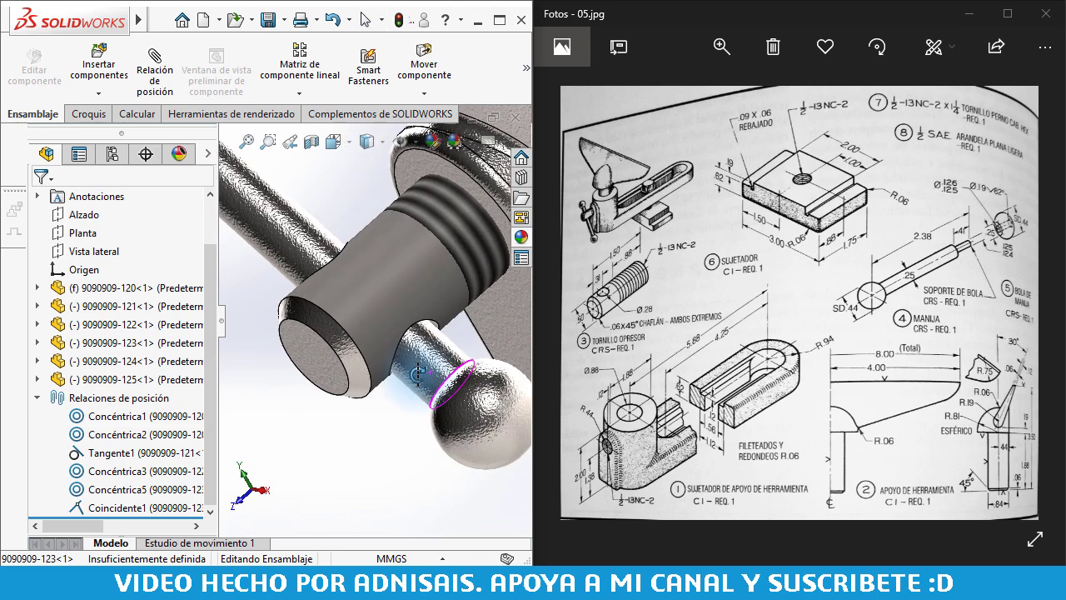
middle_click_drag(419, 375, 439, 317)
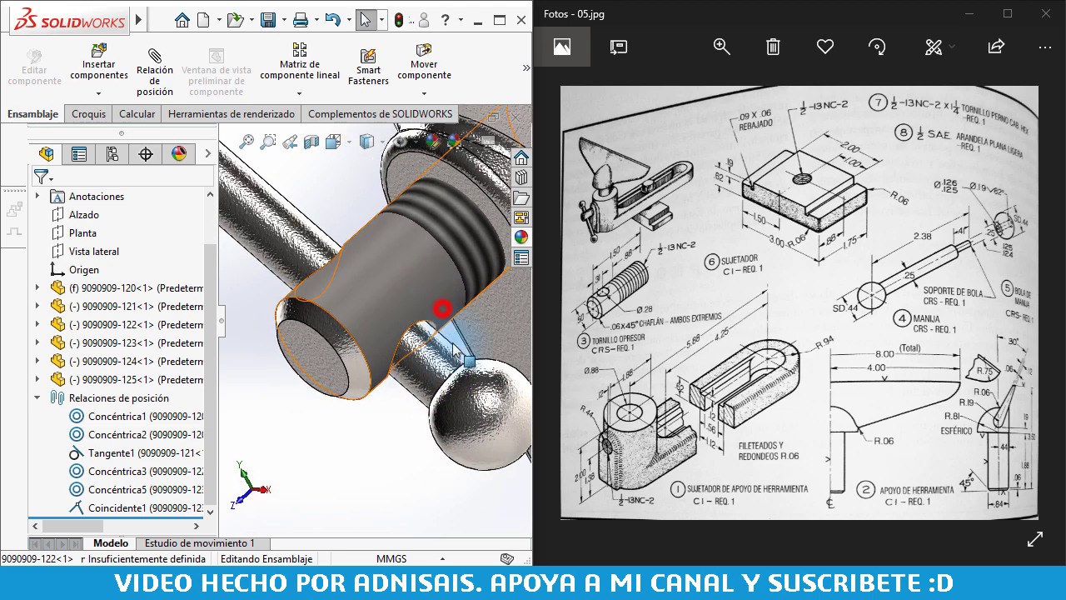
left_click(442, 309)
left_click(452, 382, "ctrl")
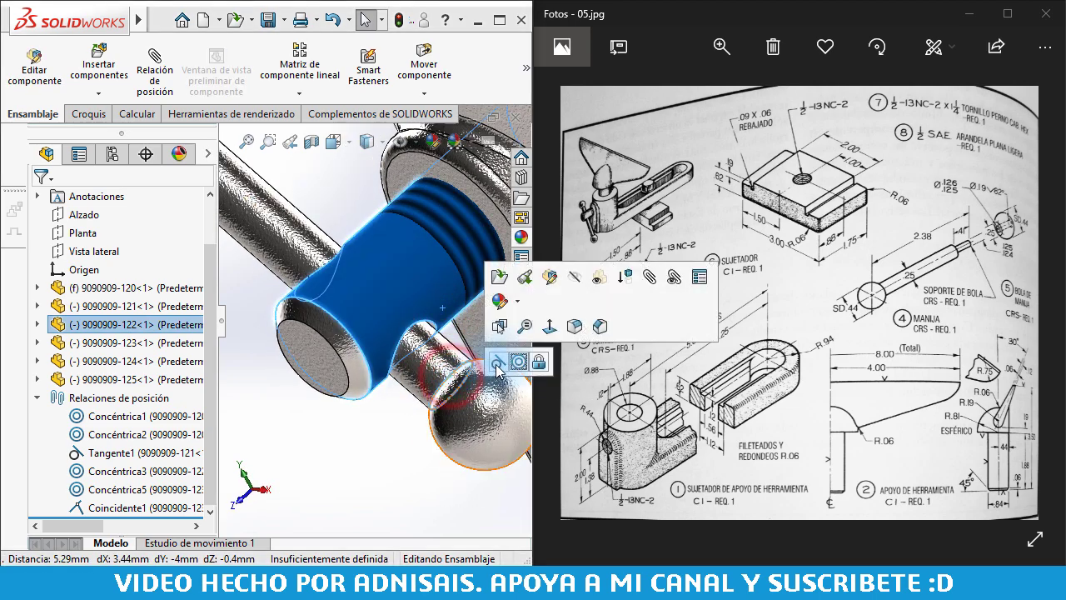
left_click(497, 361)
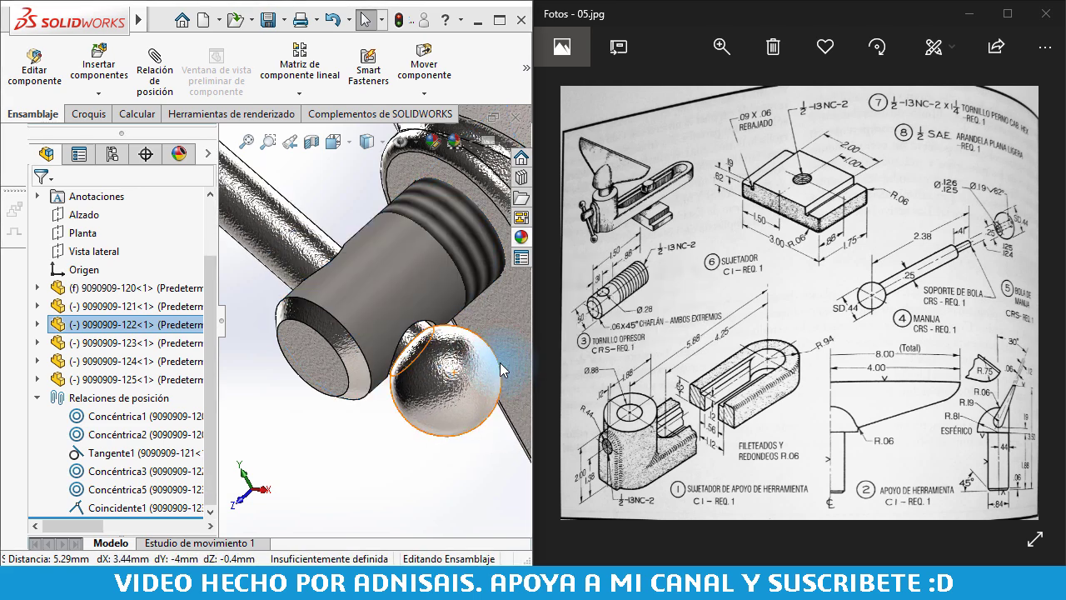
- Swing the handle rod around its pivot to check its motion
left_click(411, 342)
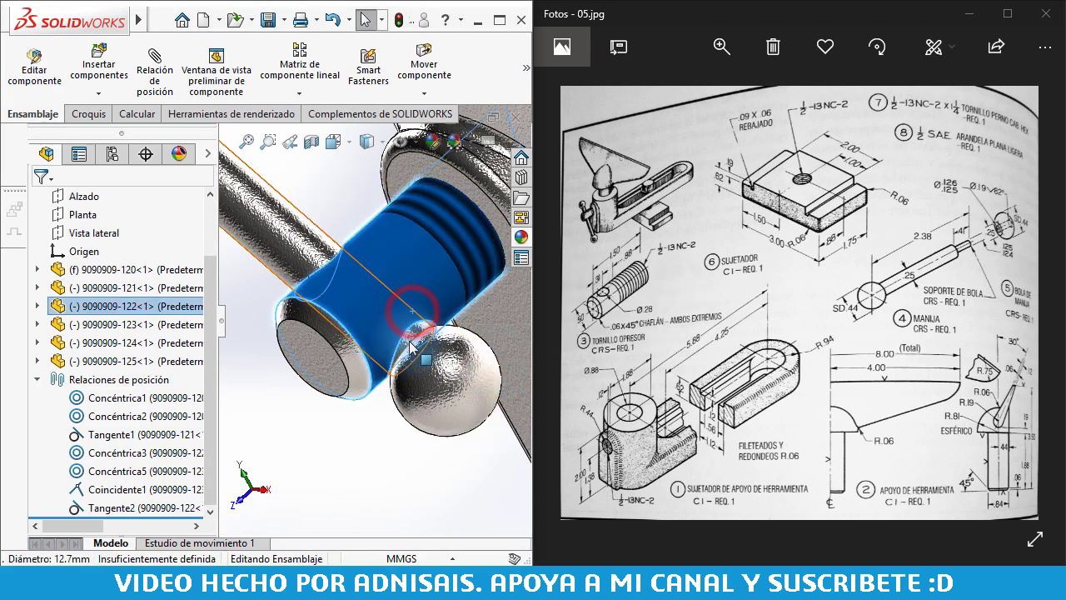
left_click(392, 463)
scroll(379, 316, "up", 5)
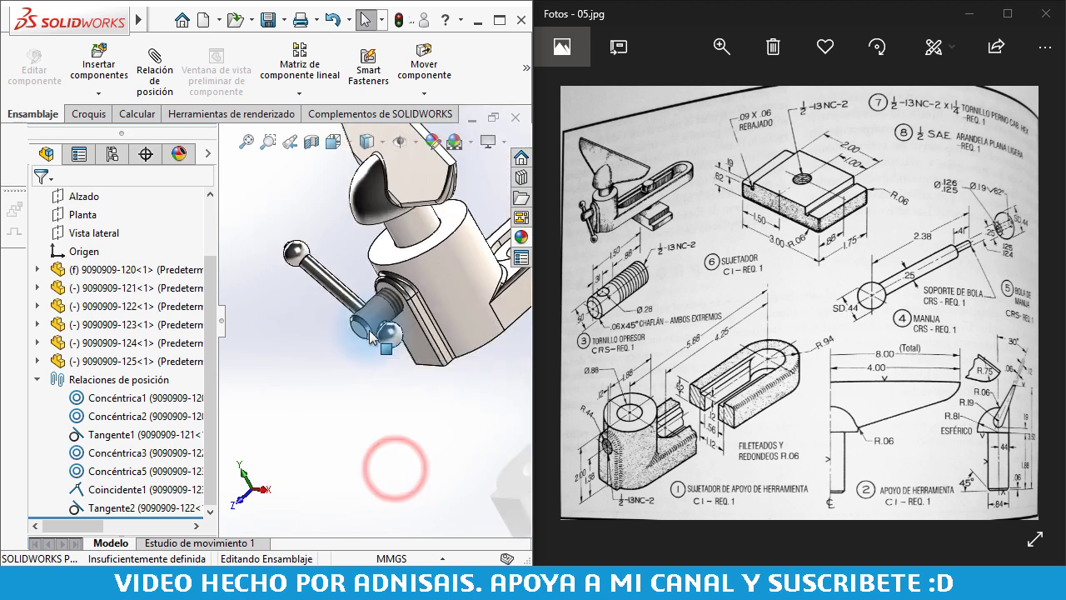
left_click(378, 317)
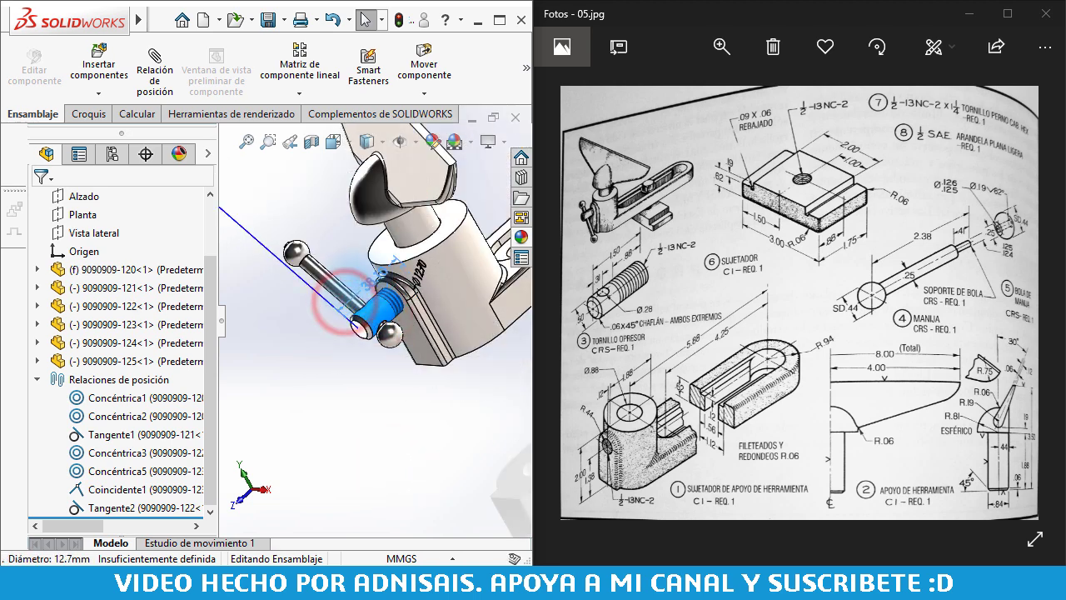
left_click(365, 283)
left_click(309, 357)
left_click(317, 275)
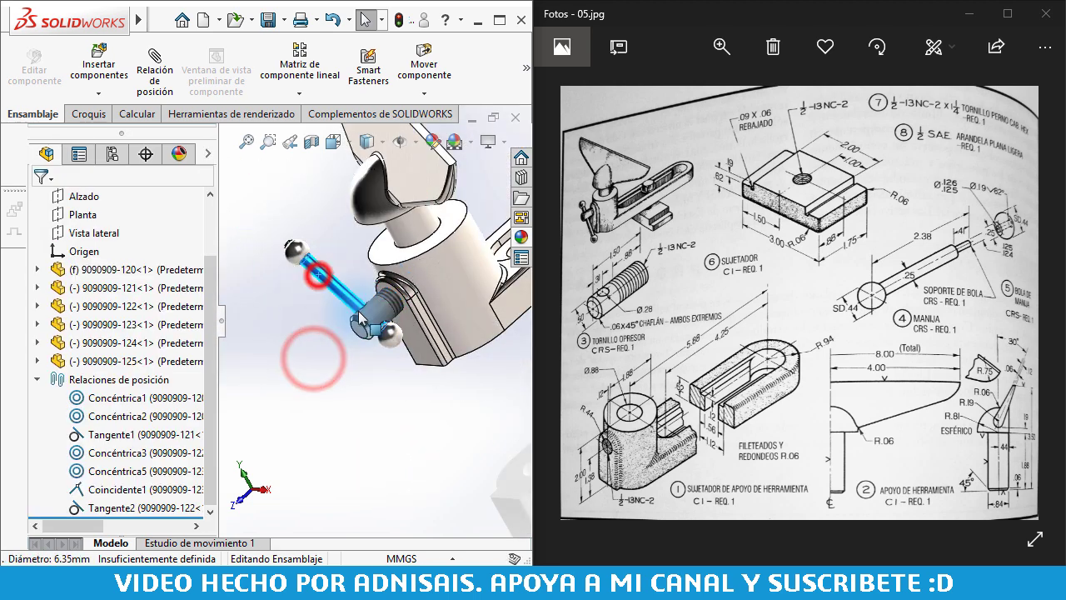
left_click_drag(360, 318, 340, 372)
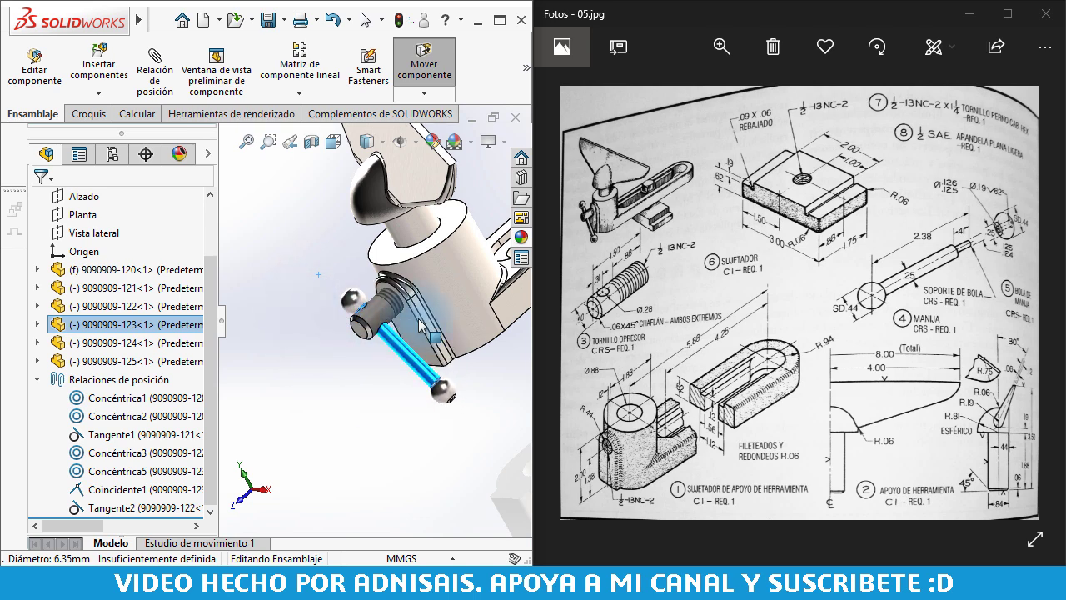
left_click_drag(340, 371, 349, 406)
left_click(348, 409)
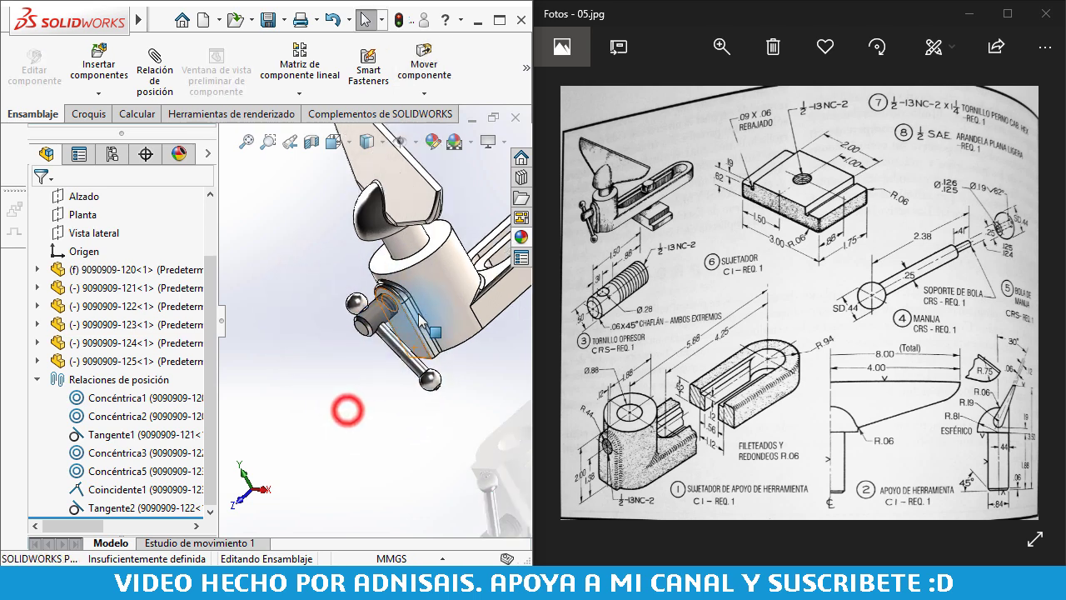
scroll(421, 320, "up", 3)
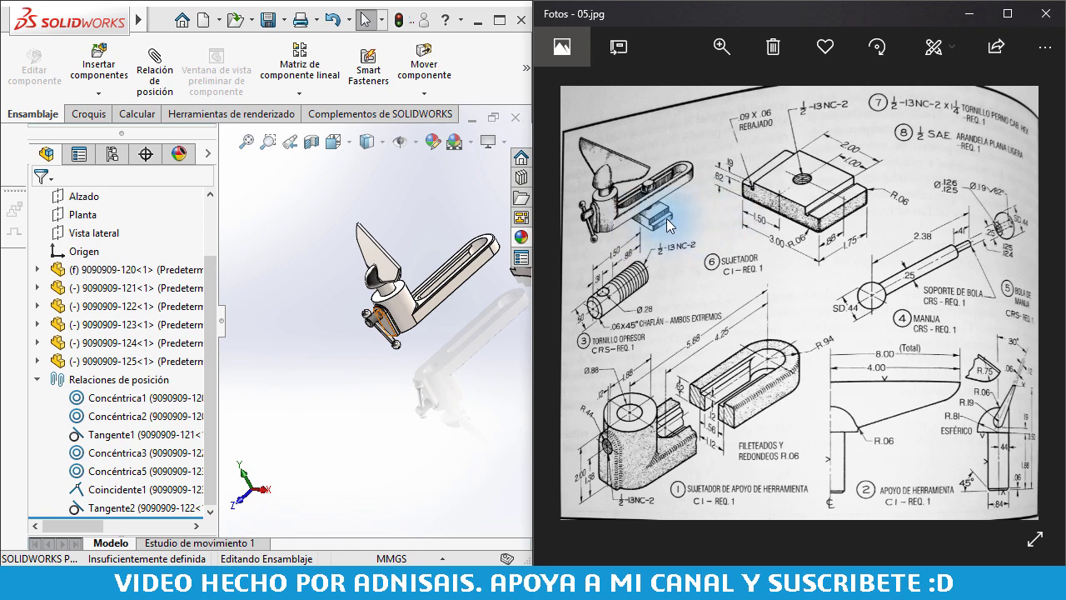
- Zoom the reference drawing to the SUJETADOR clamp detail and its .62/.19 dimensions
scroll(646, 200, "up", 2)
scroll(646, 198, "up", 1)
scroll(650, 198, "up", 1)
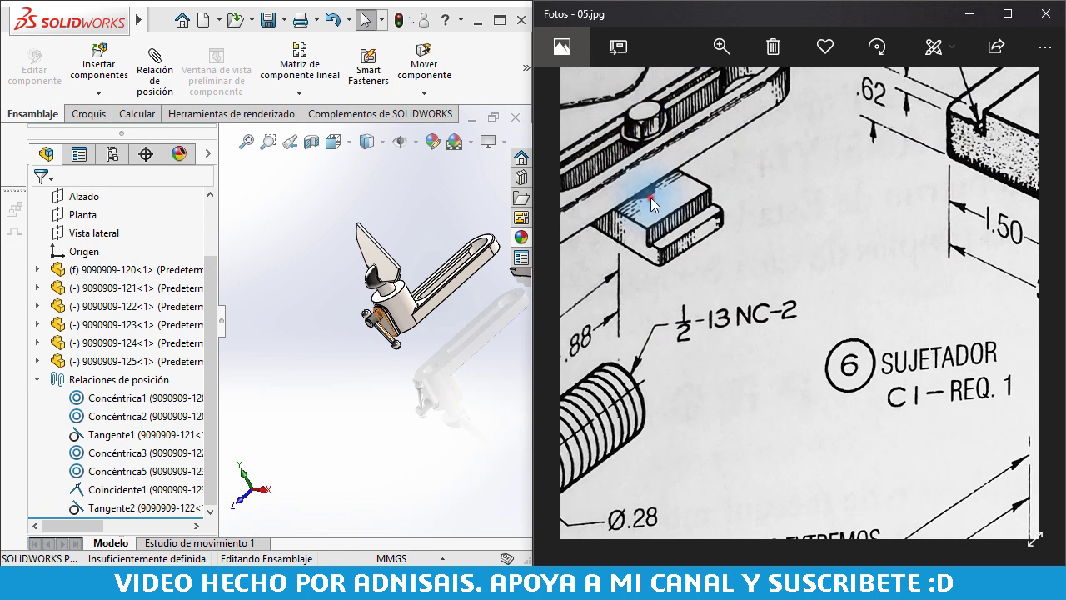
left_click_drag(650, 197, 703, 279)
left_click_drag(860, 262, 690, 269)
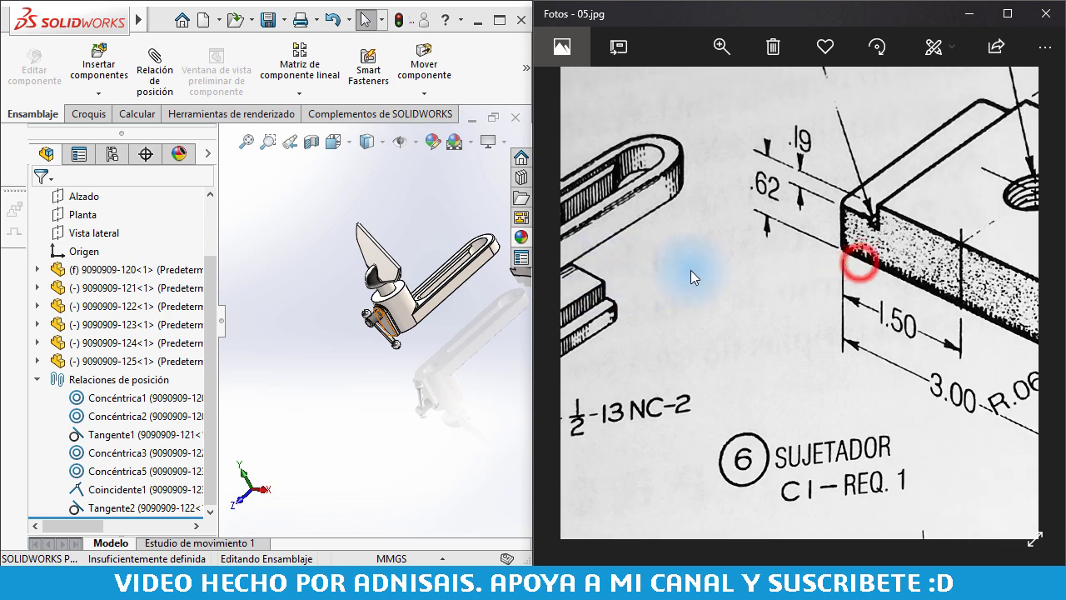
left_click_drag(821, 259, 892, 369)
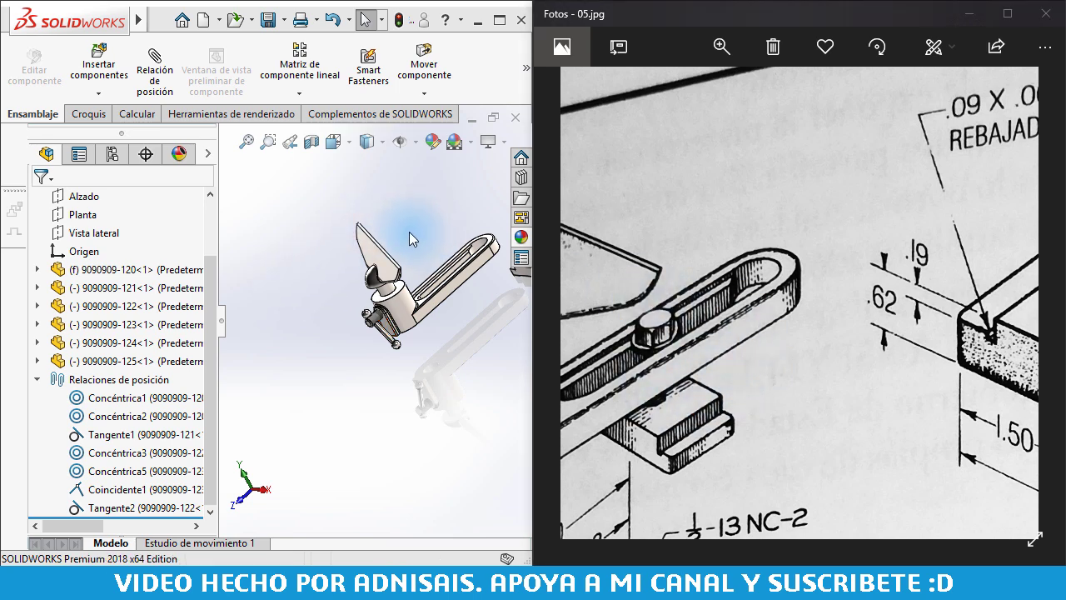
- Rotate the assembly to show the clamp block and zoom the drawing to items 7 and 8
middle_click_drag(409, 232, 330, 242, "ctrl")
middle_click_drag(433, 304, 457, 277)
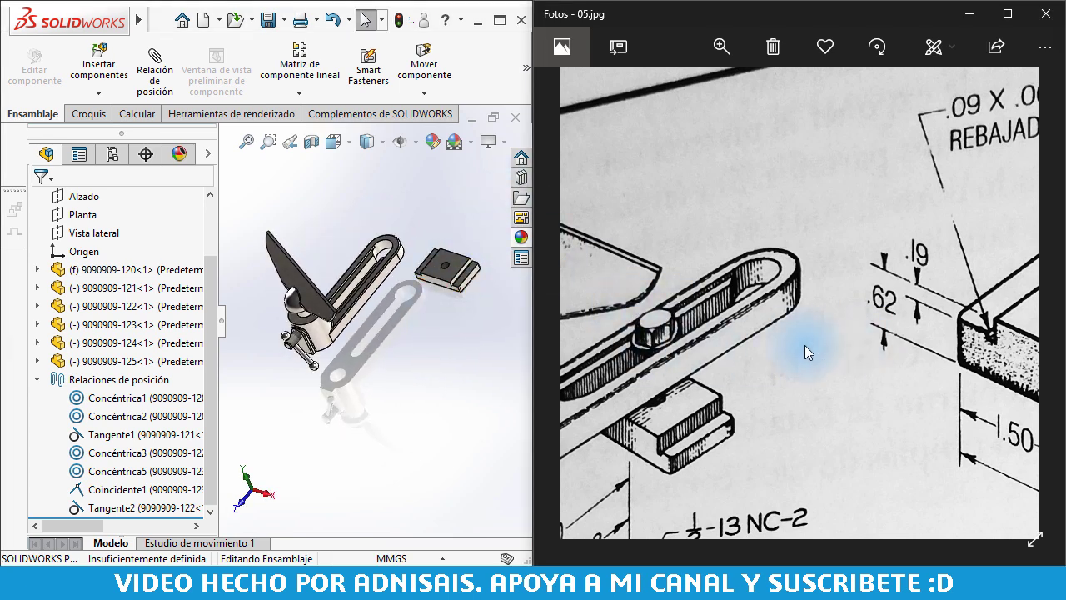
left_click_drag(666, 343, 669, 388)
mouse_move(948, 204)
left_mouse_down()
mouse_move(930, 257)
mouse_move(765, 299)
mouse_move(723, 238)
left_mouse_up()
left_click_drag(823, 273, 820, 274)
double_click(820, 274)
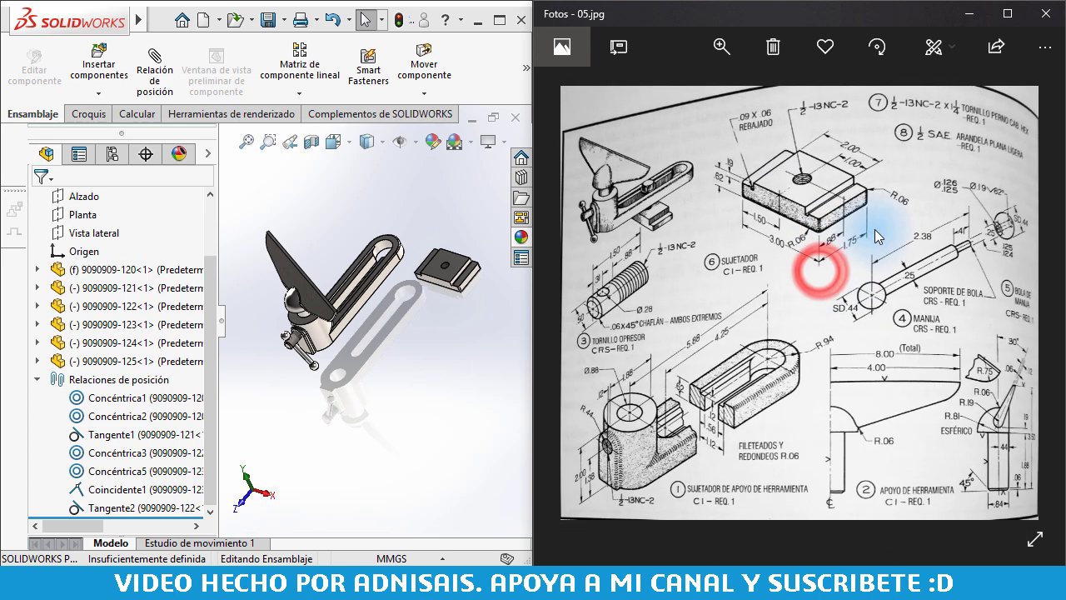
double_click(959, 121)
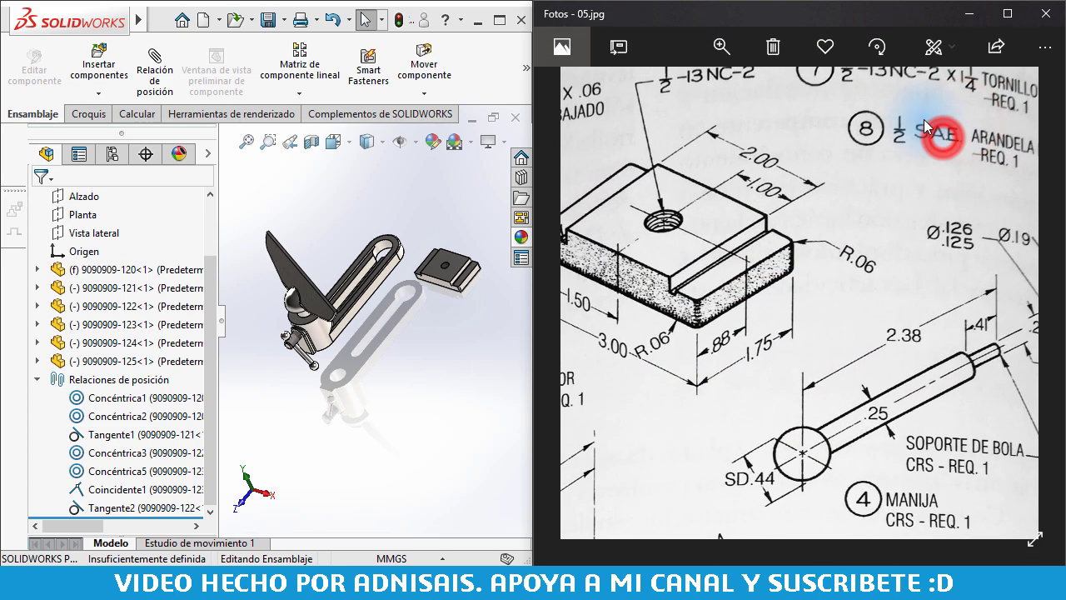
- Drag a Toolbox Pernos y tornillos > Cabeza hexagonal bolt from the Design Library into the assembly
left_click(521, 177)
scroll(442, 208, "up", 2)
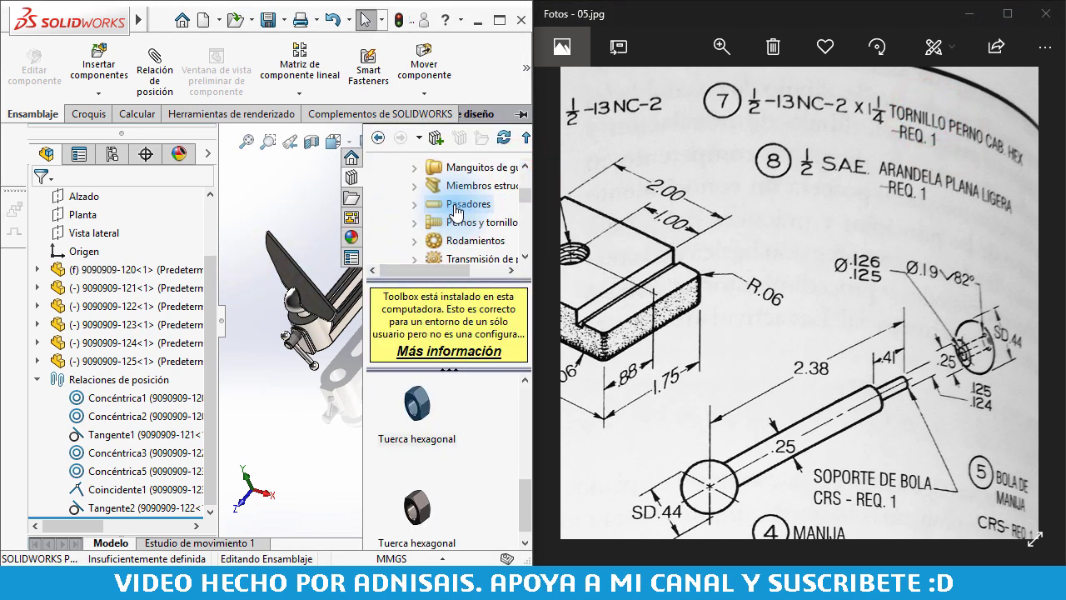
scroll(446, 204, "up", 2)
scroll(435, 180, "up", 2)
scroll(431, 212, "down", 1)
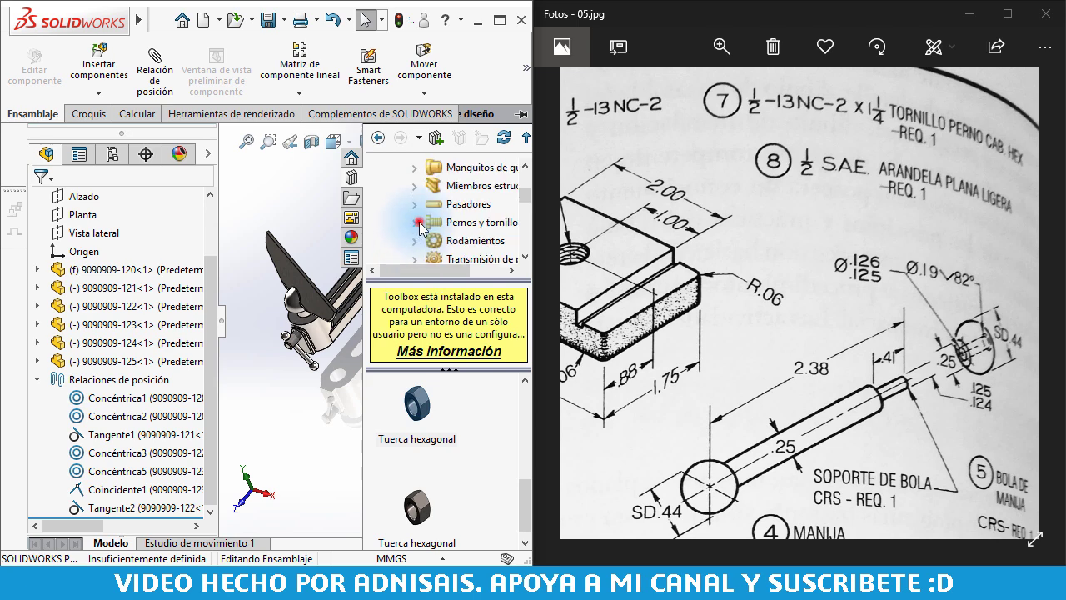
left_click(418, 221)
scroll(429, 225, "down", 1)
scroll(433, 224, "down", 1)
scroll(441, 227, "up", 1)
scroll(453, 232, "up", 1)
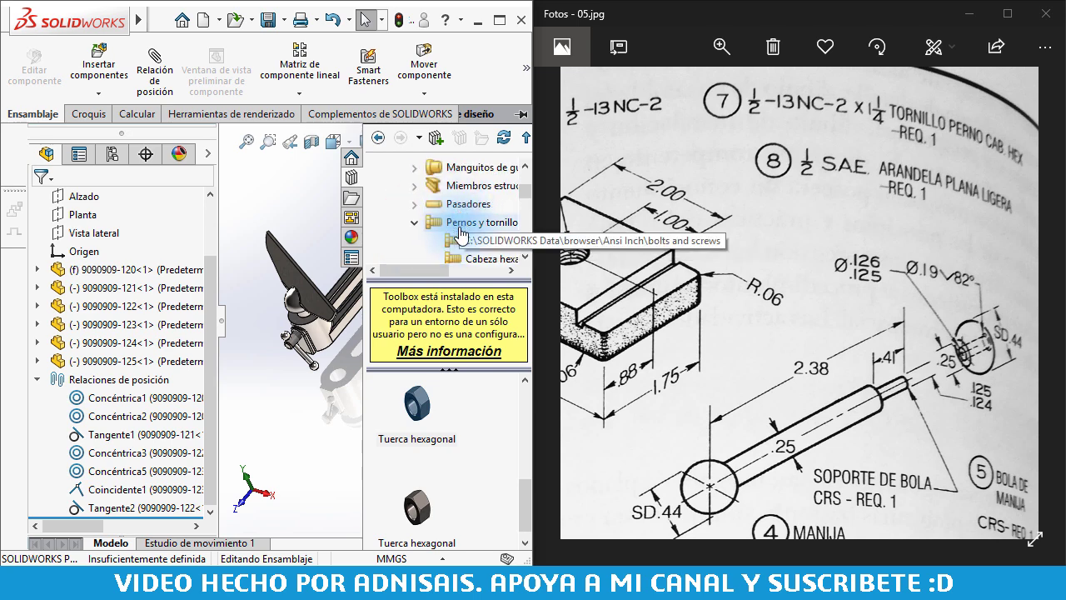
scroll(463, 246, "down", 2)
scroll(467, 250, "down", 1)
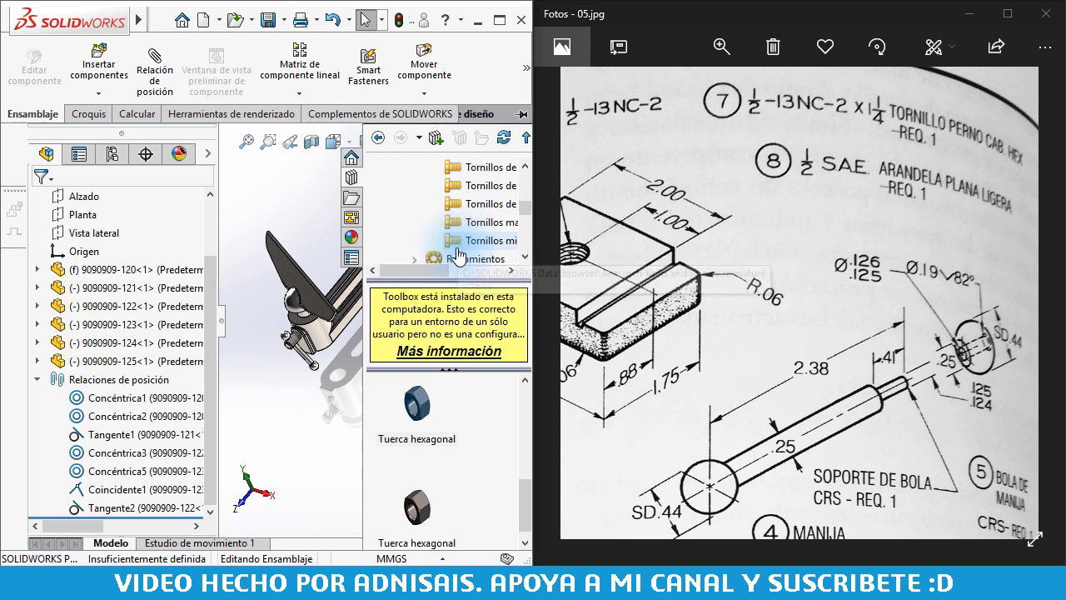
scroll(469, 258, "down", 2)
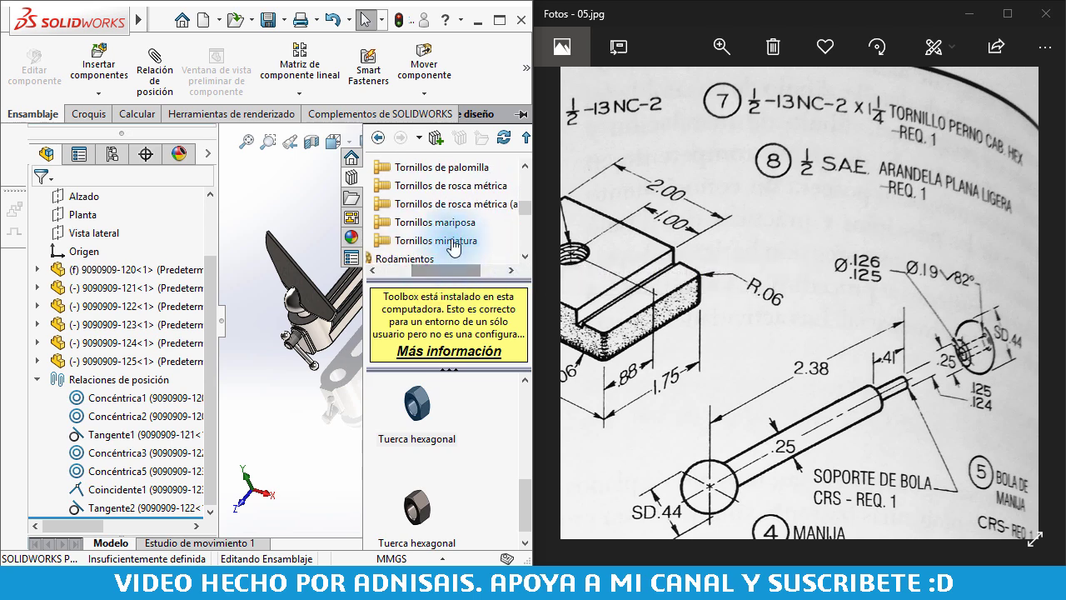
scroll(460, 241, "up", 3)
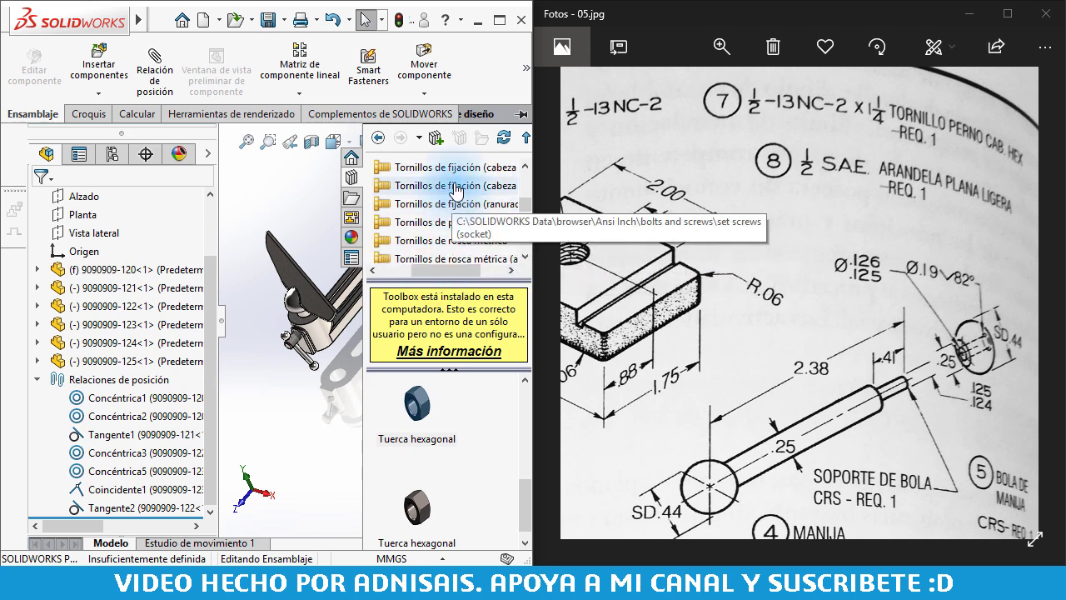
scroll(466, 191, "up", 1)
scroll(462, 200, "up", 3)
scroll(437, 191, "up", 3)
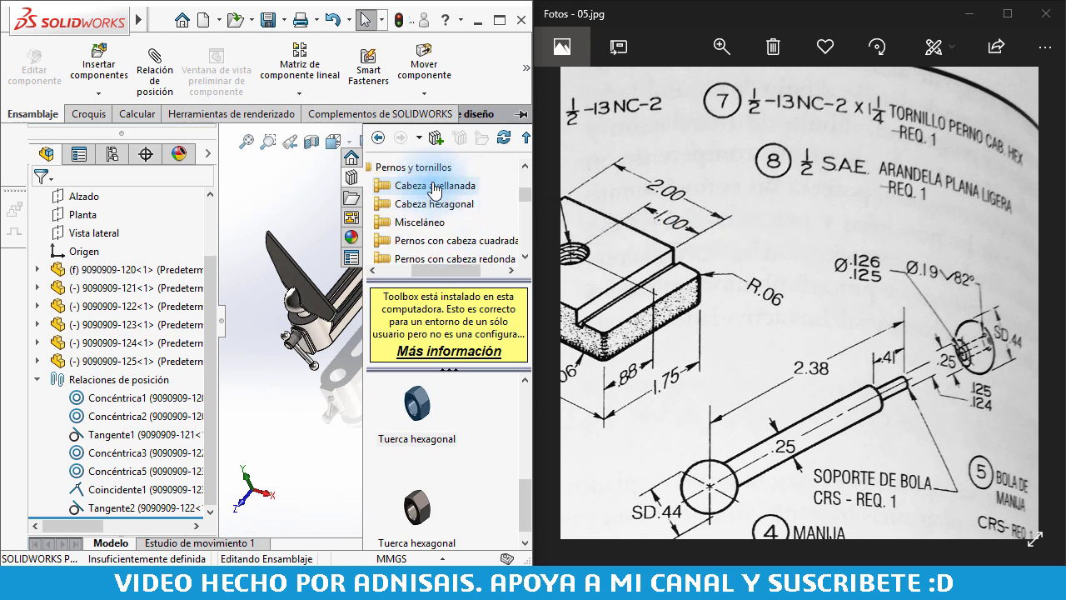
left_click(447, 204)
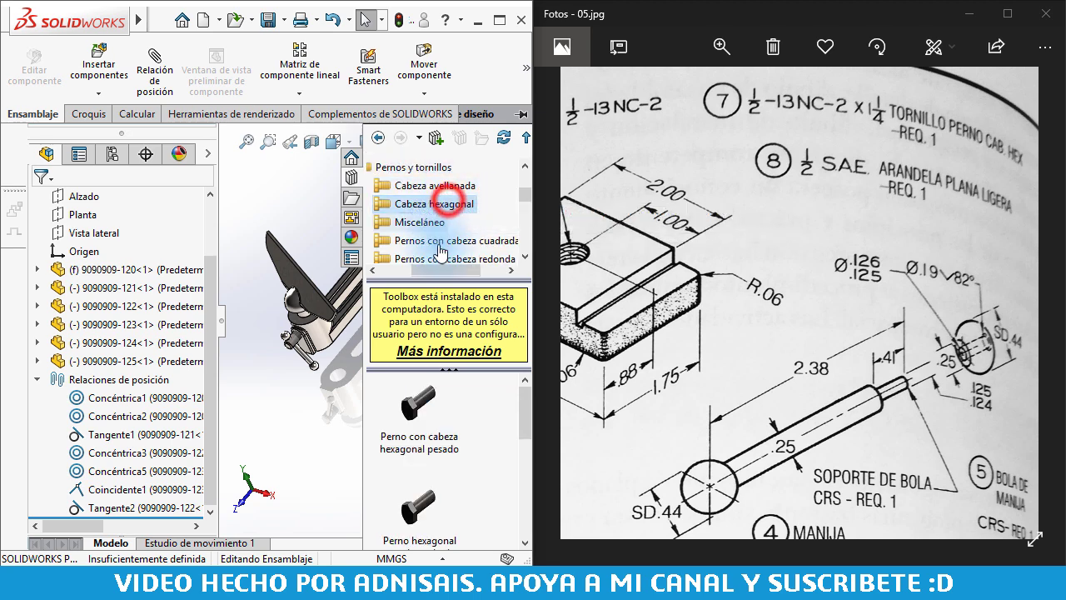
scroll(491, 425, "down", 1)
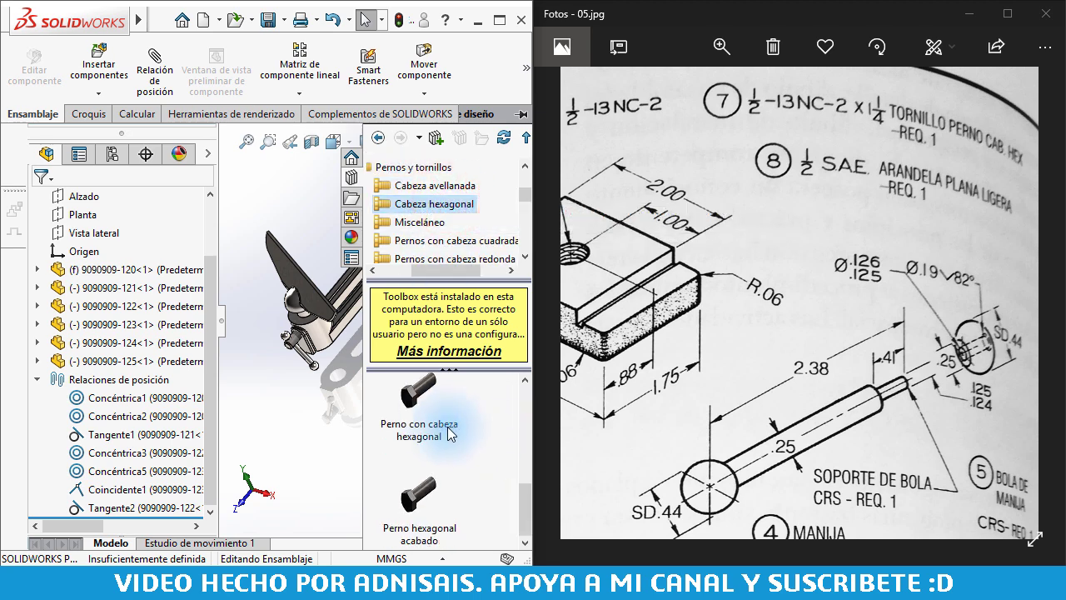
left_click_drag(418, 408, 399, 372)
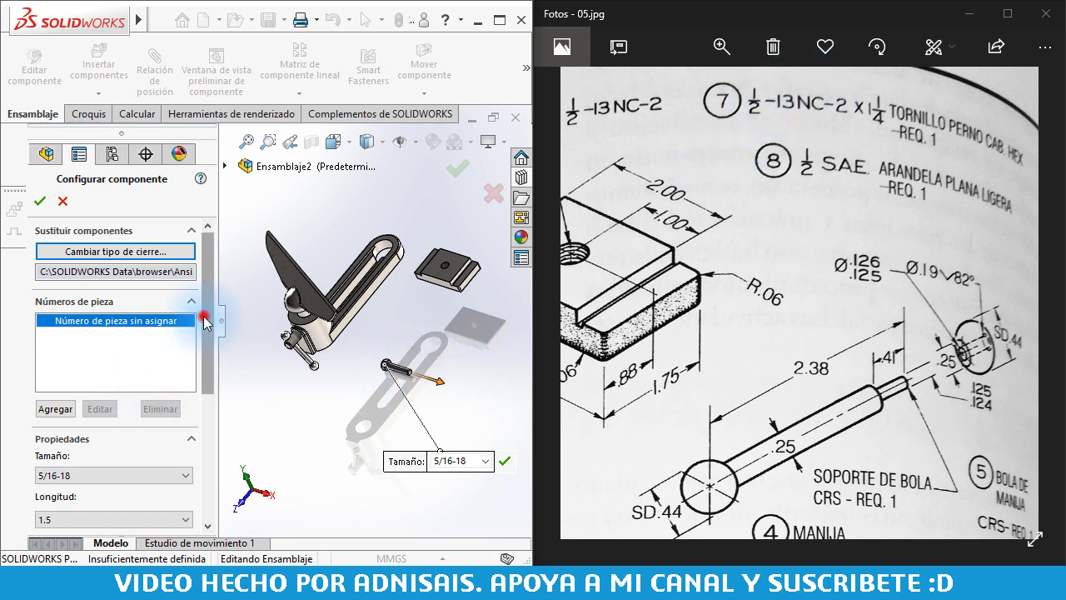
- Set the hex bolt size to 1/2-13 and its length to 2
left_click_drag(204, 321, 146, 378)
left_click(131, 374)
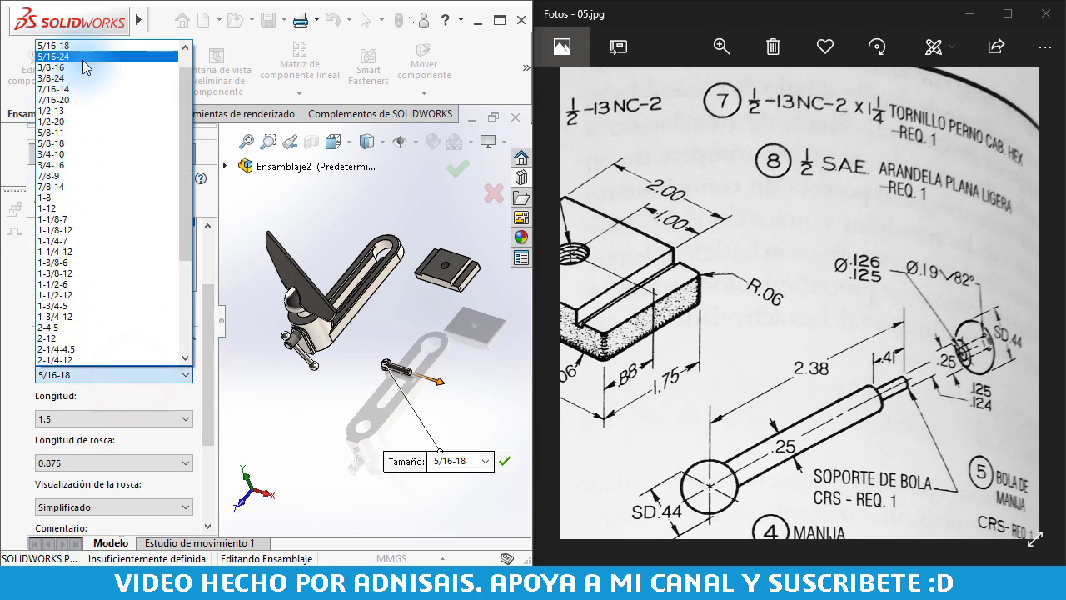
left_click(74, 112)
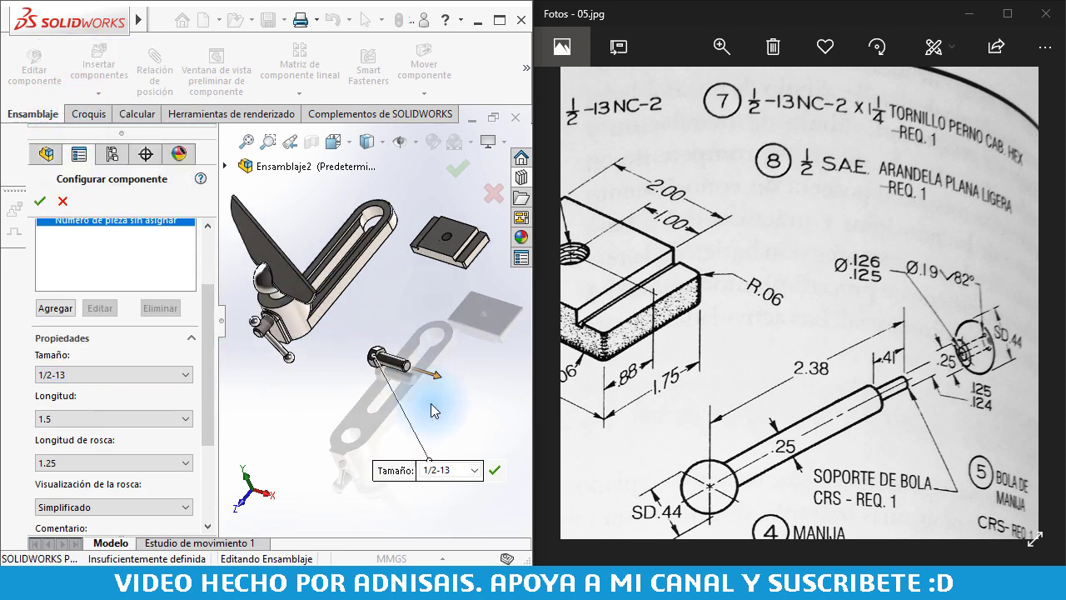
scroll(356, 339, "down", 3)
scroll(356, 340, "down", 2)
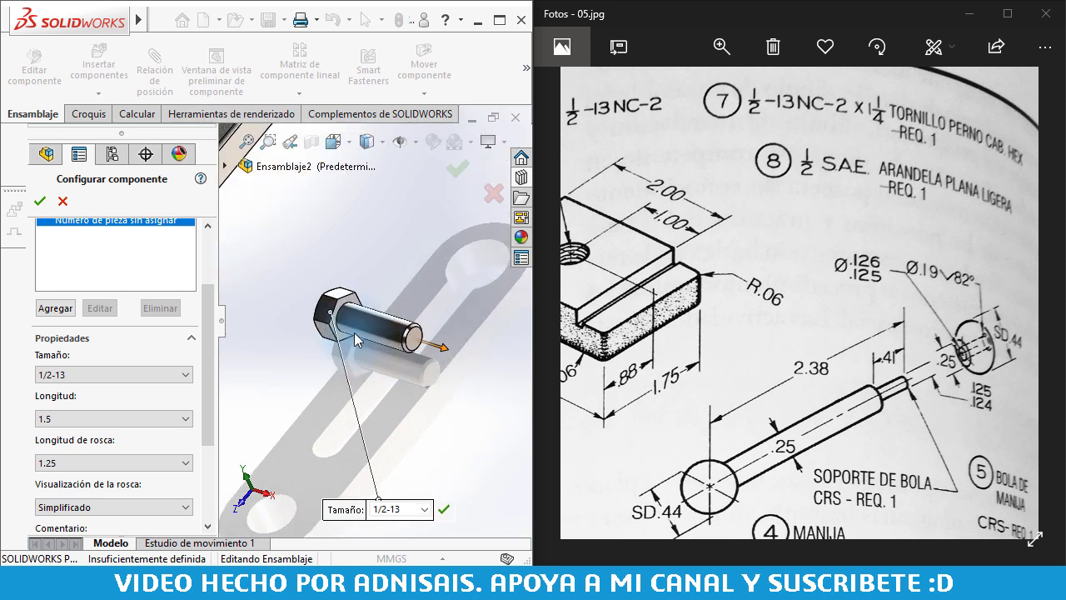
left_click(107, 420)
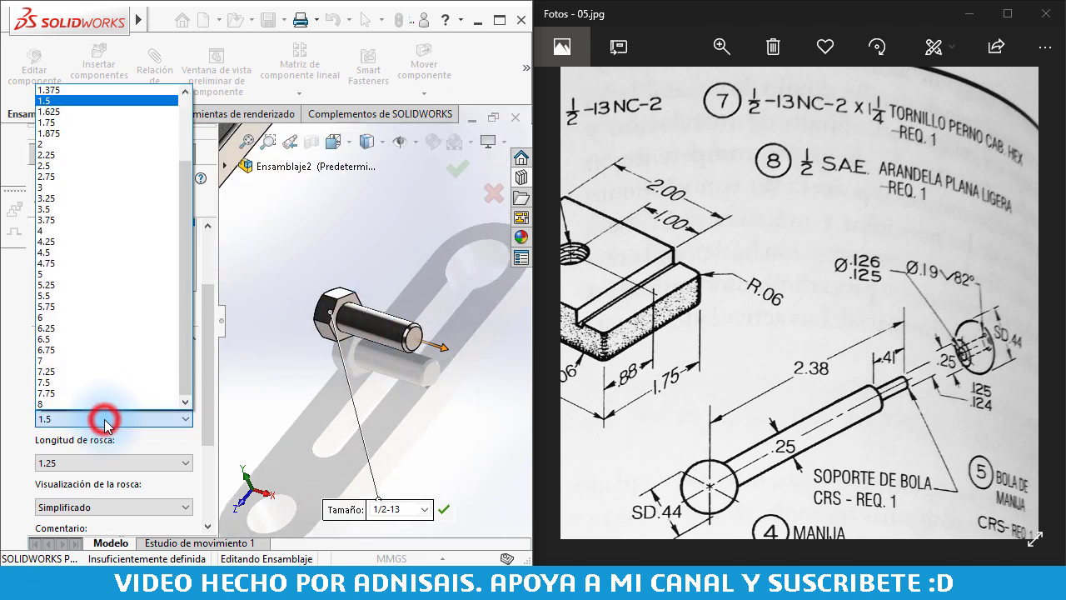
left_click(60, 145)
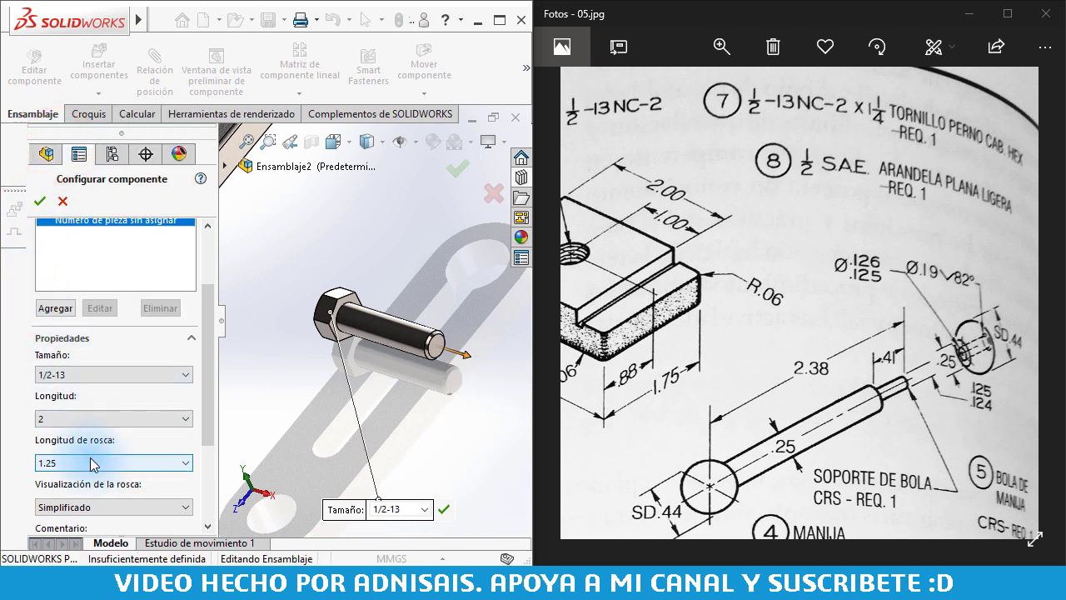
- Set the thread display to Esquemático and orbit to inspect the bolt threads
left_click(946, 122)
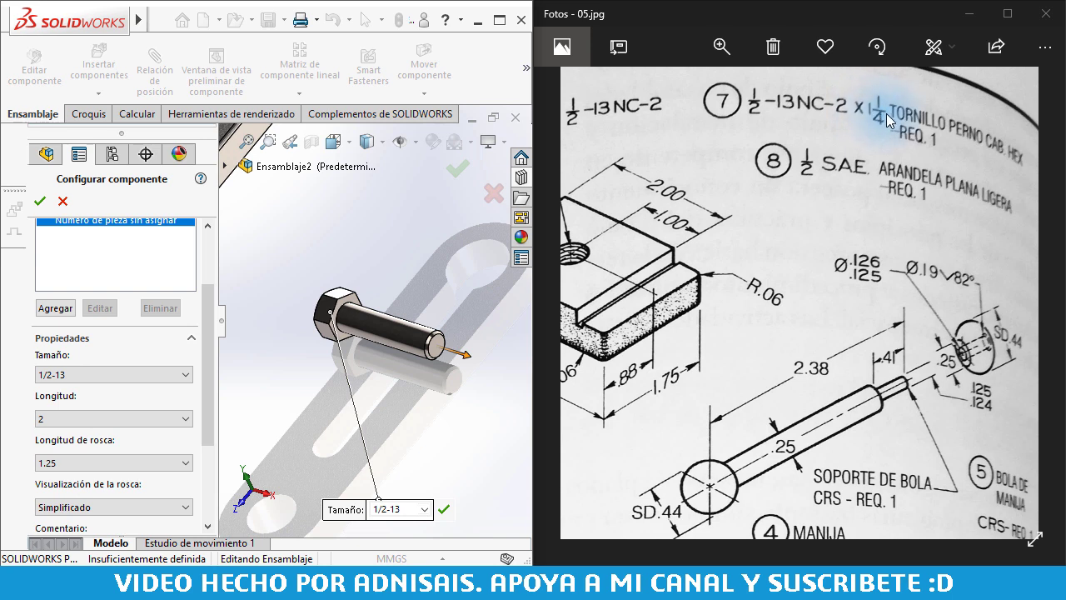
left_click_drag(209, 397, 209, 426)
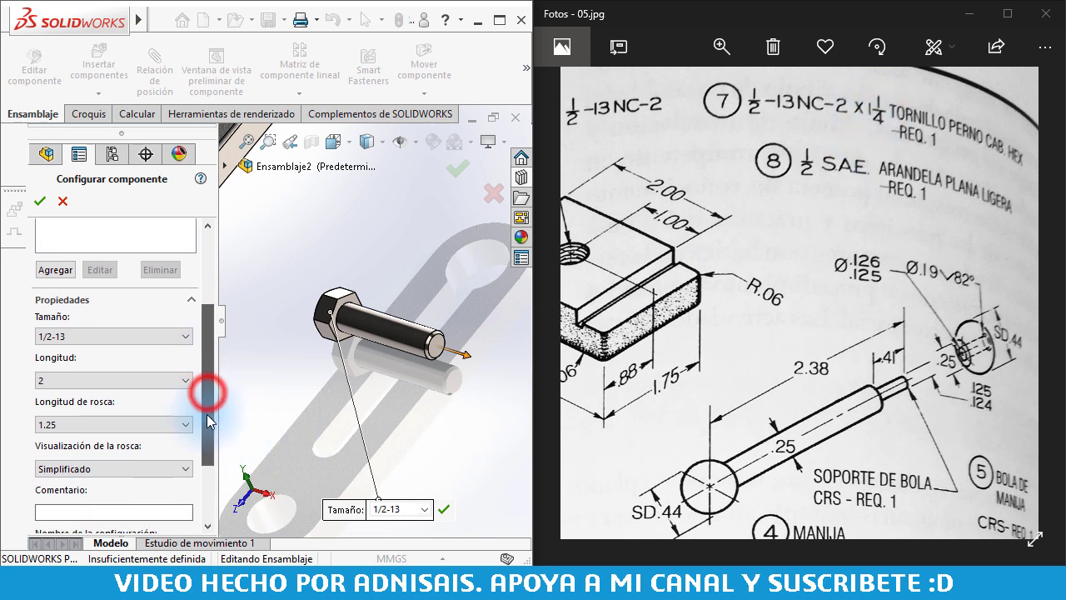
left_click(77, 451)
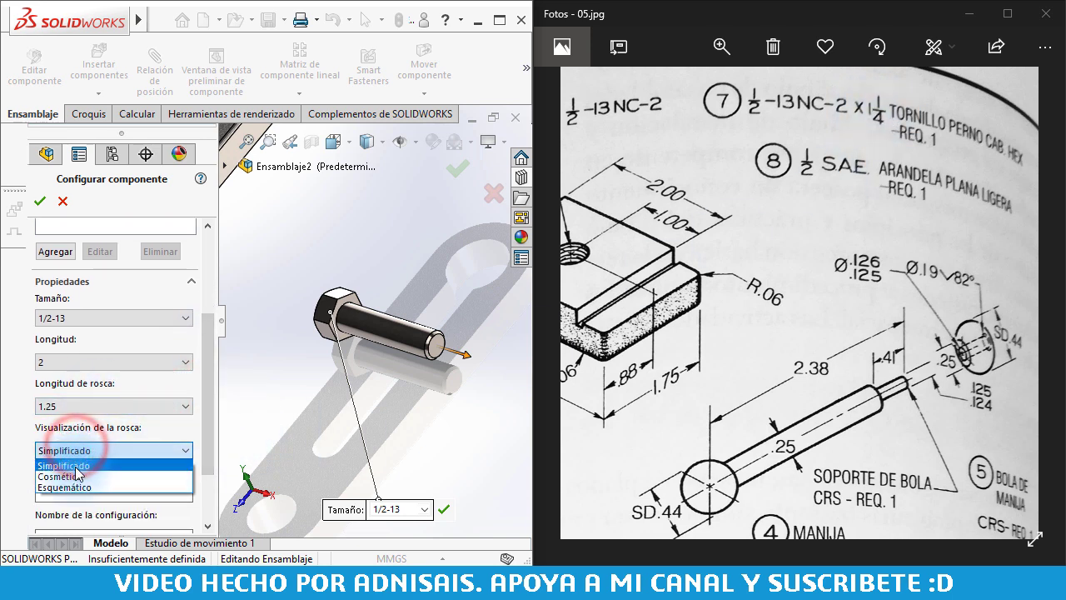
left_click(75, 487)
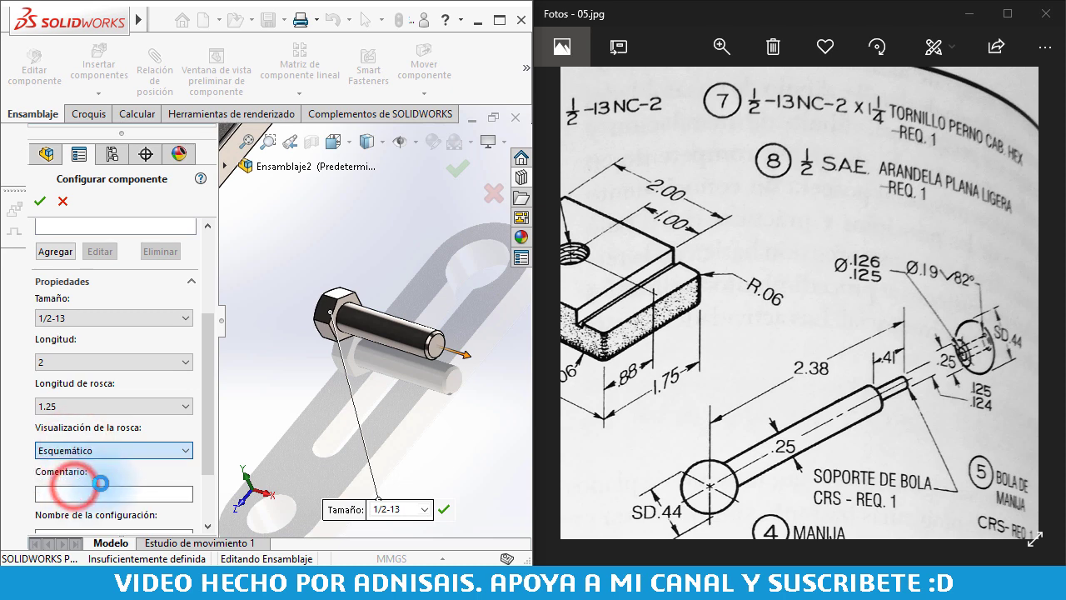
scroll(419, 333, "down", 3)
scroll(452, 325, "down", 2)
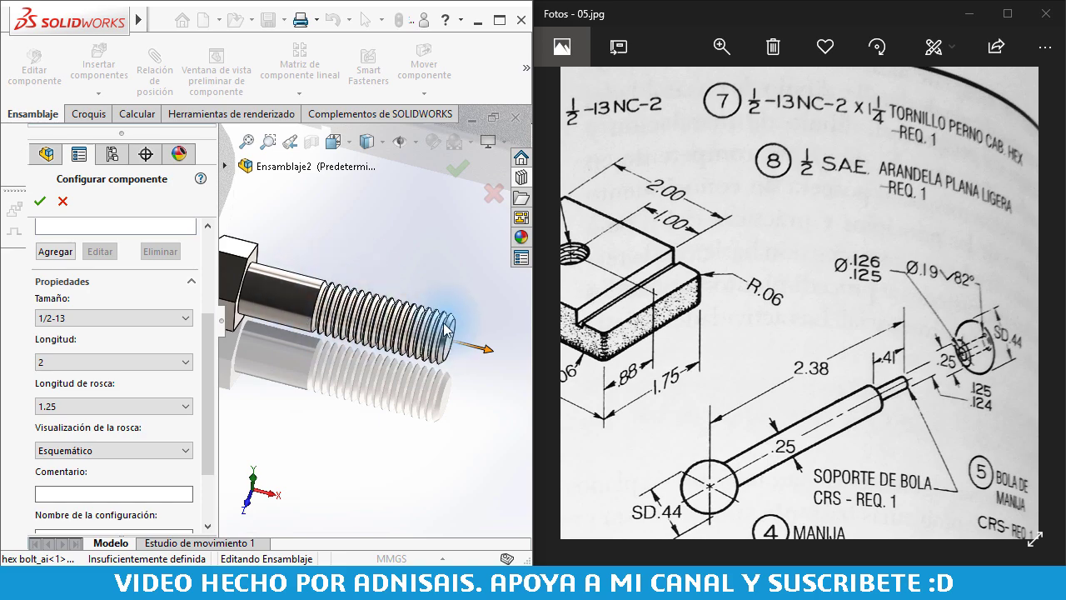
mouse_move(447, 329)
middle_mouse_down()
mouse_move(244, 203)
mouse_move(349, 290)
middle_mouse_up()
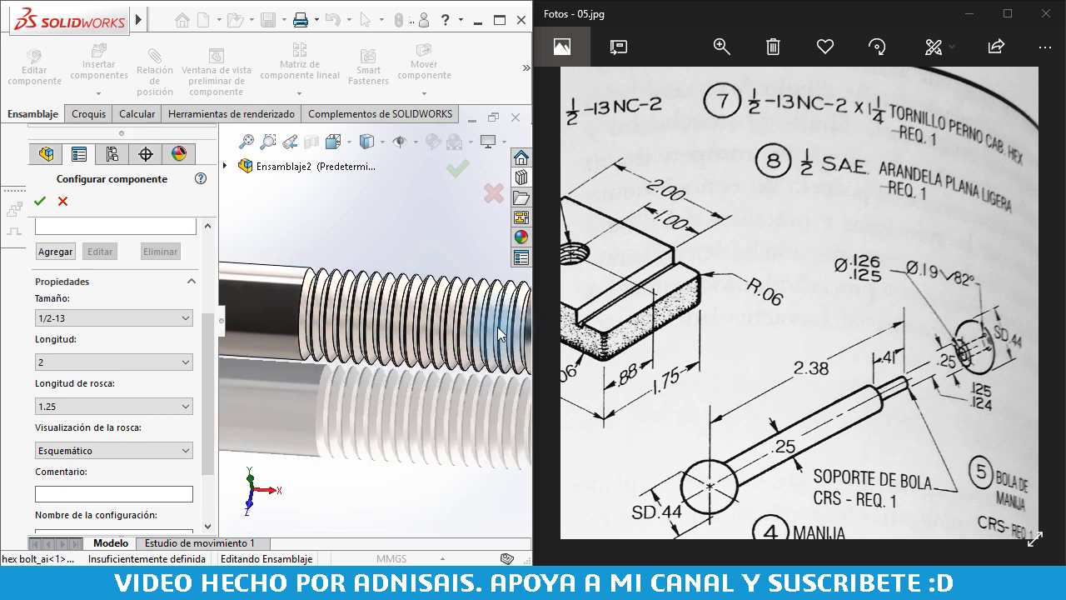
scroll(369, 312, "up", 3)
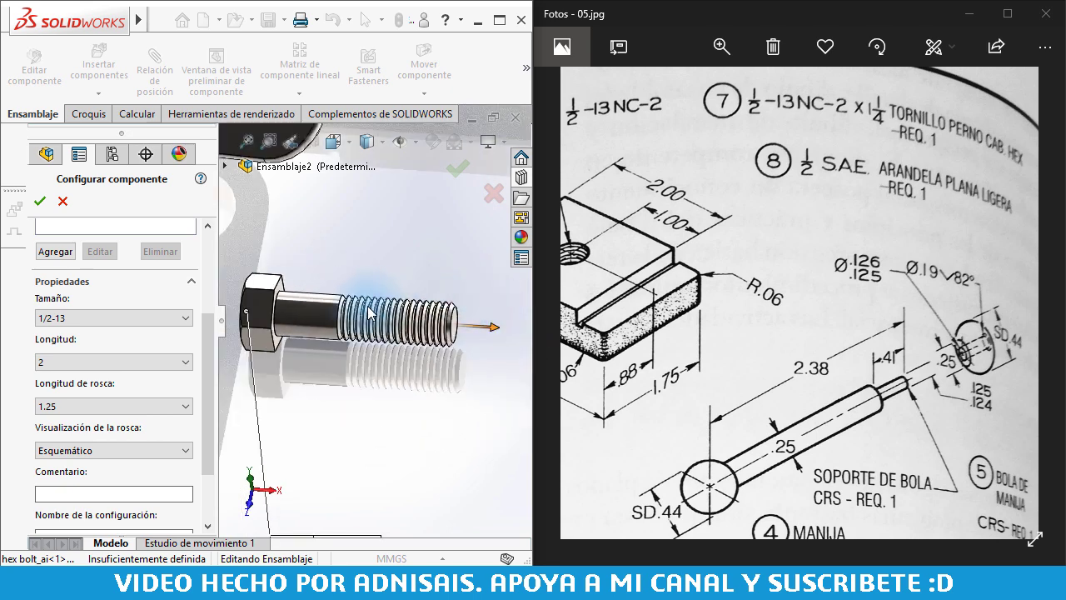
- Confirm the hex bolt configuration and stop inserting more bolts
left_click(43, 205)
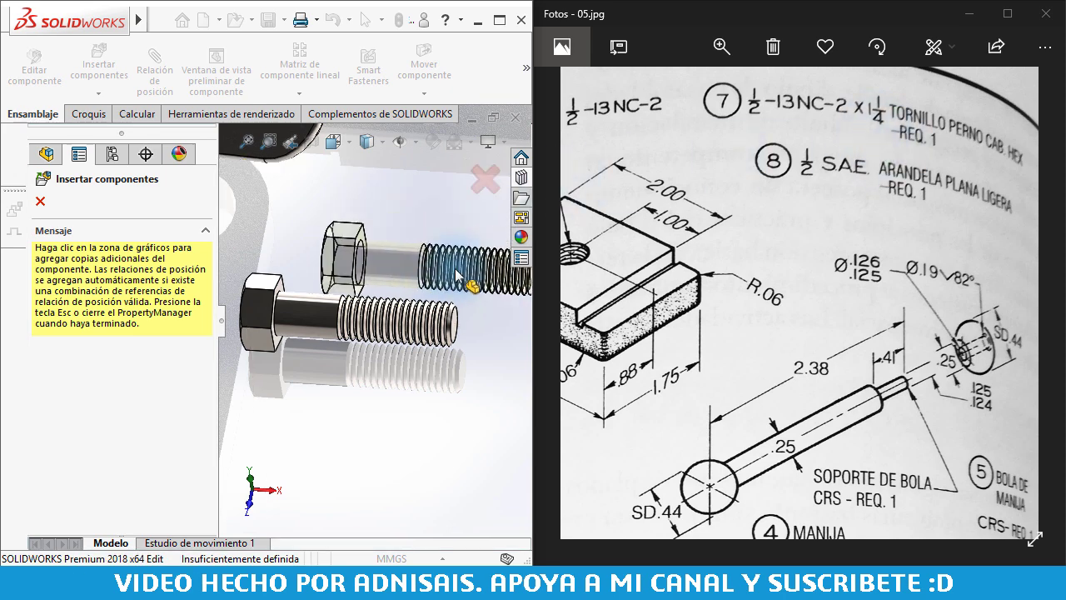
key("Escape")
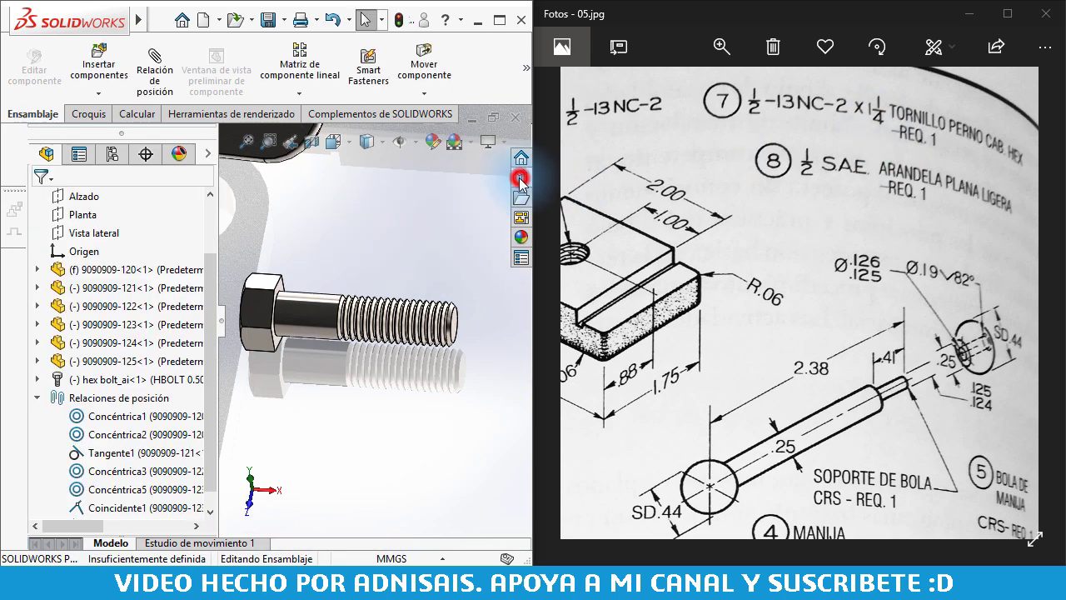
left_click(520, 180)
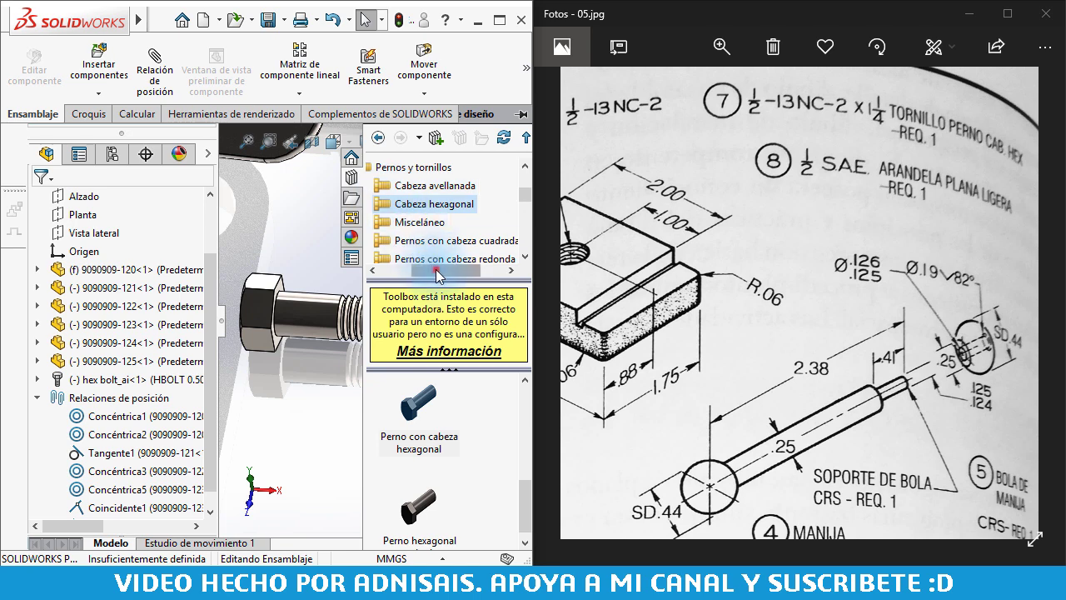
left_click(416, 167)
left_click(380, 167)
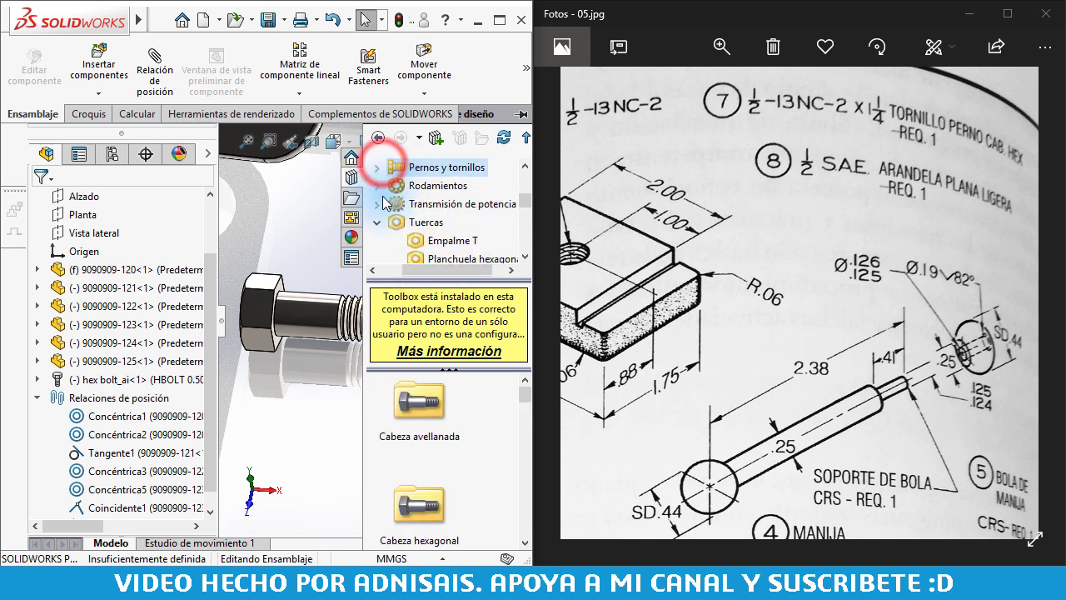
- Drag an Arandela estrecha plana tipo B from the Toolbox Arandelas folder into the assembly
scroll(395, 224, "up", 1)
scroll(392, 224, "up", 3)
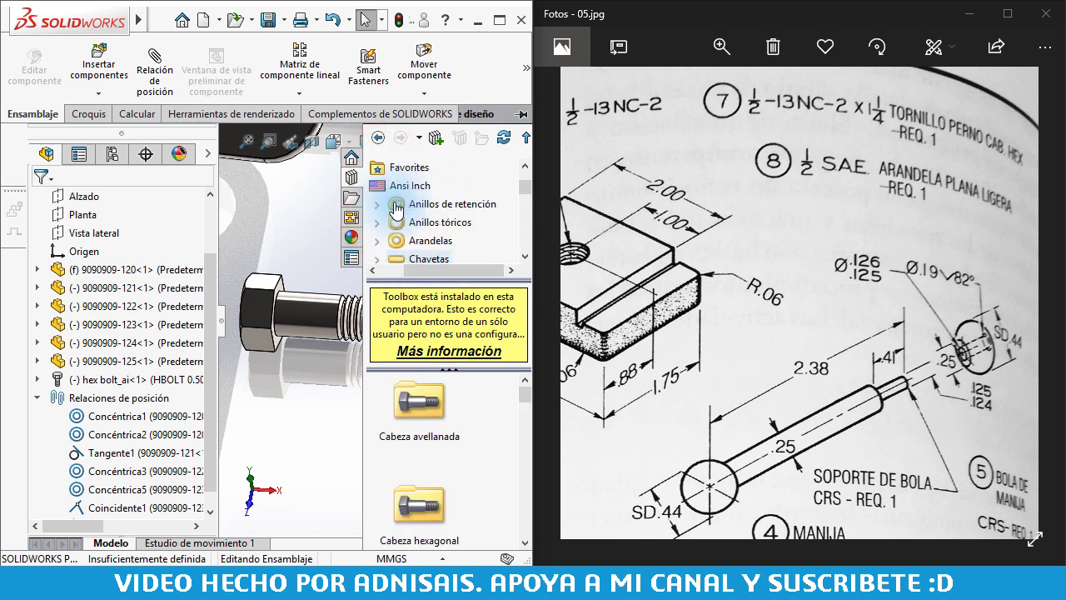
left_click(384, 241)
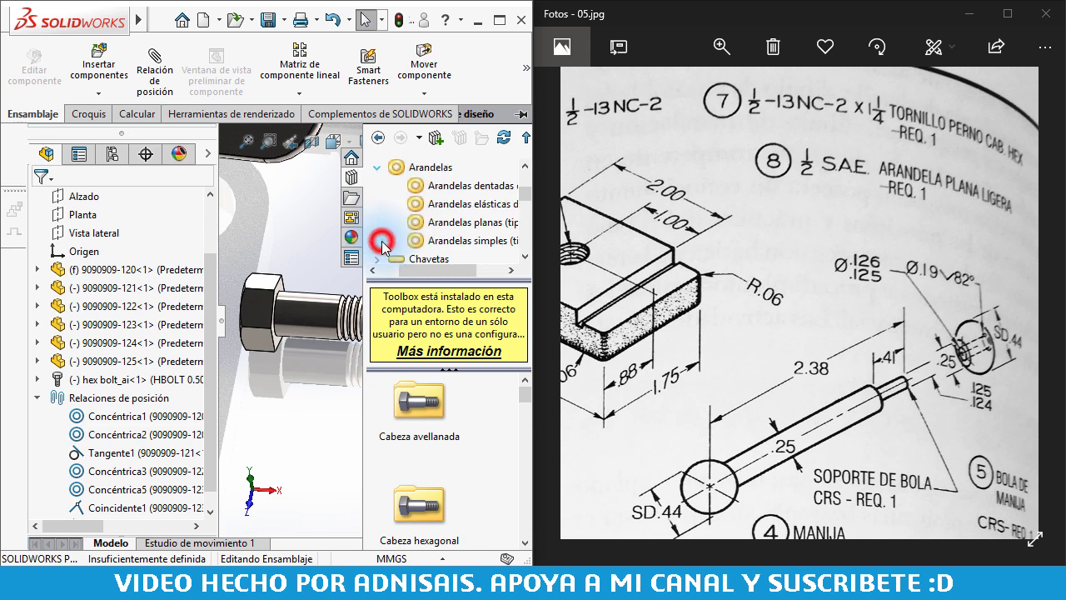
left_click_drag(437, 269, 459, 272)
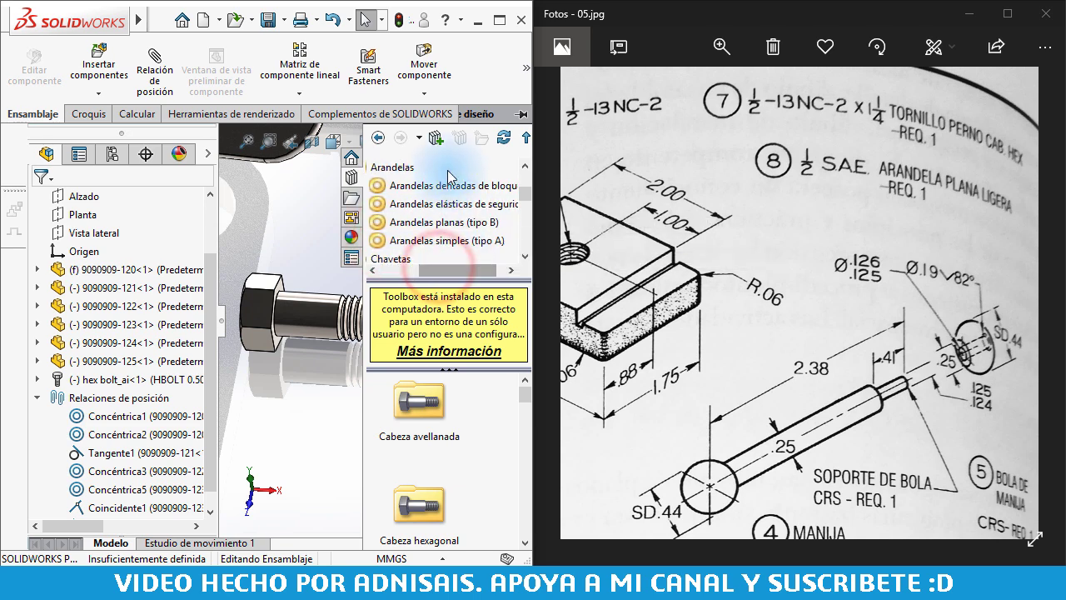
left_click(446, 223)
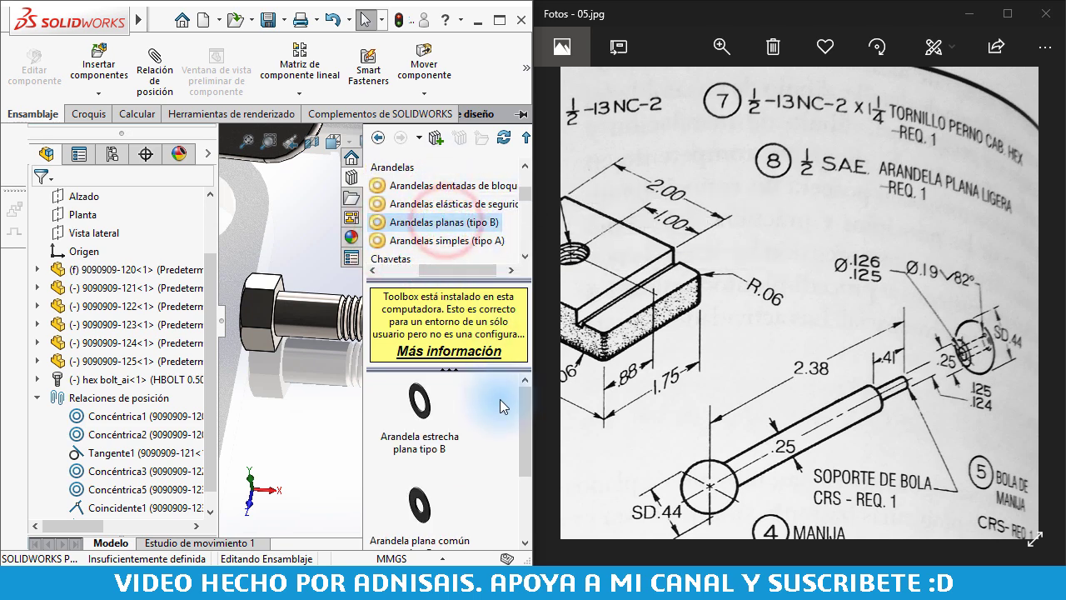
left_click_drag(522, 405, 521, 467)
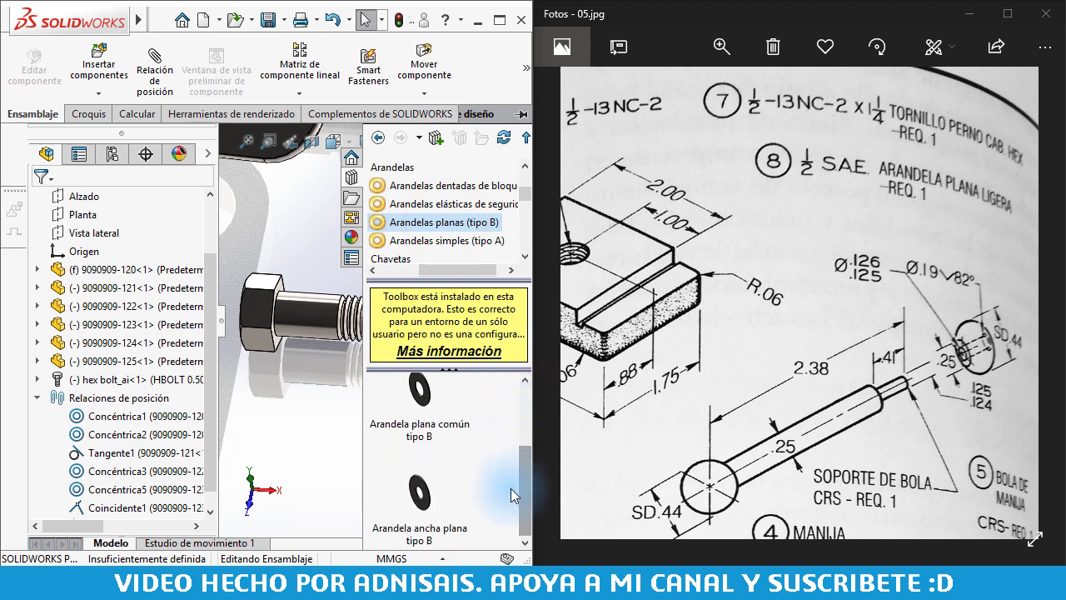
left_click_drag(517, 506, 528, 432)
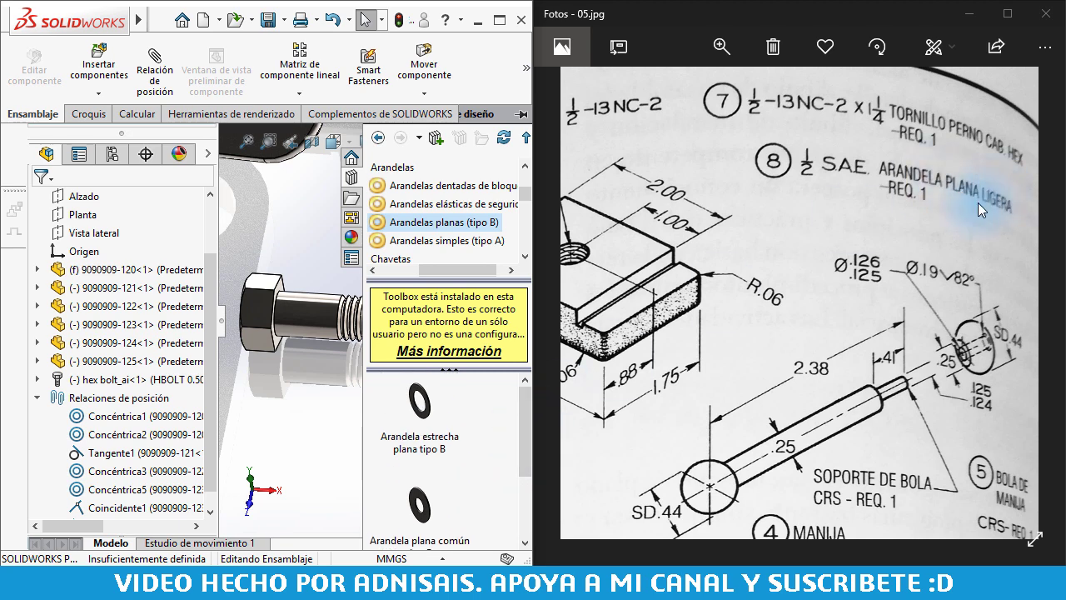
left_click_drag(421, 424, 323, 411)
- Size the narrow flat washer to 1/2 and place a single copy
left_click_drag(207, 328, 210, 374)
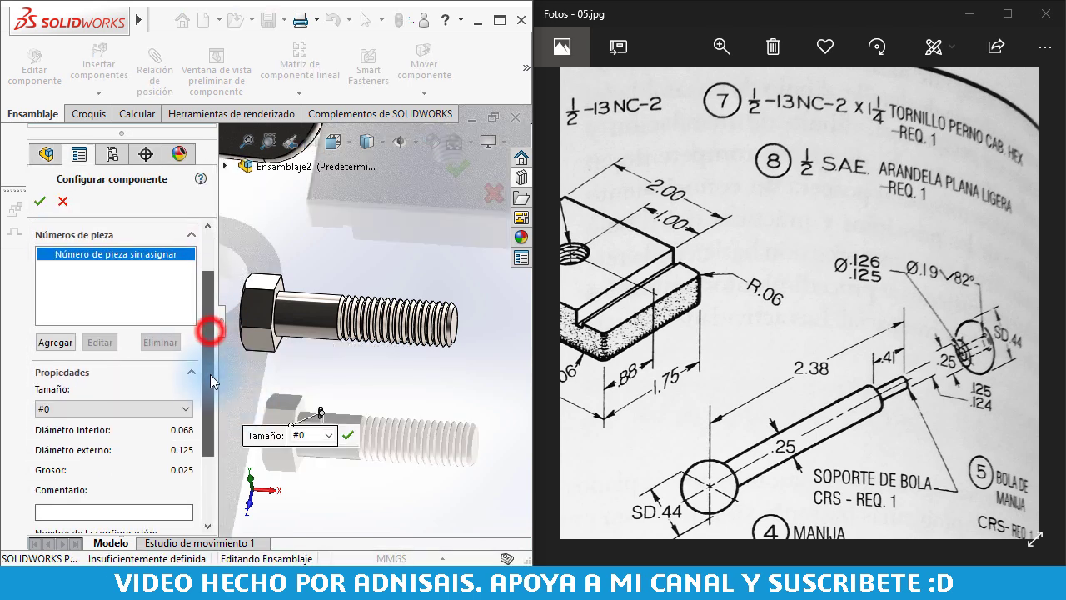
left_click(172, 340)
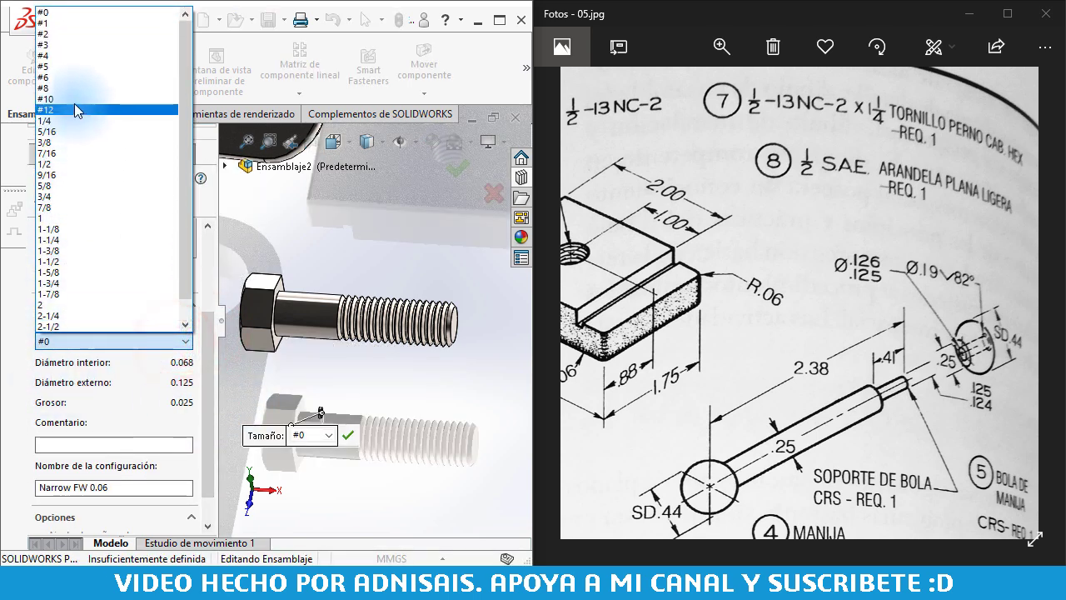
left_click(76, 164)
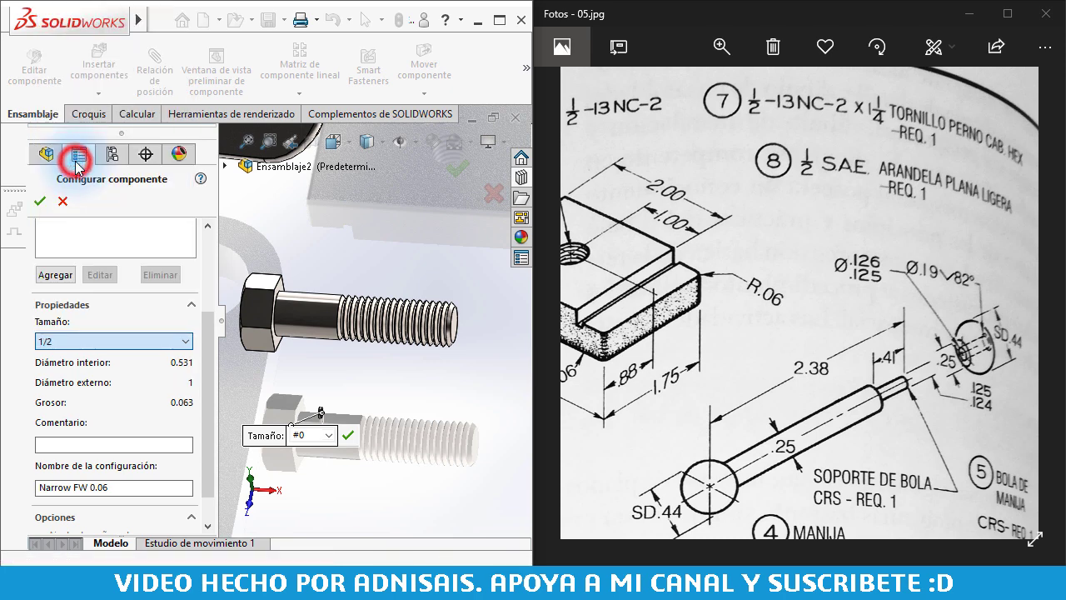
left_click(38, 201)
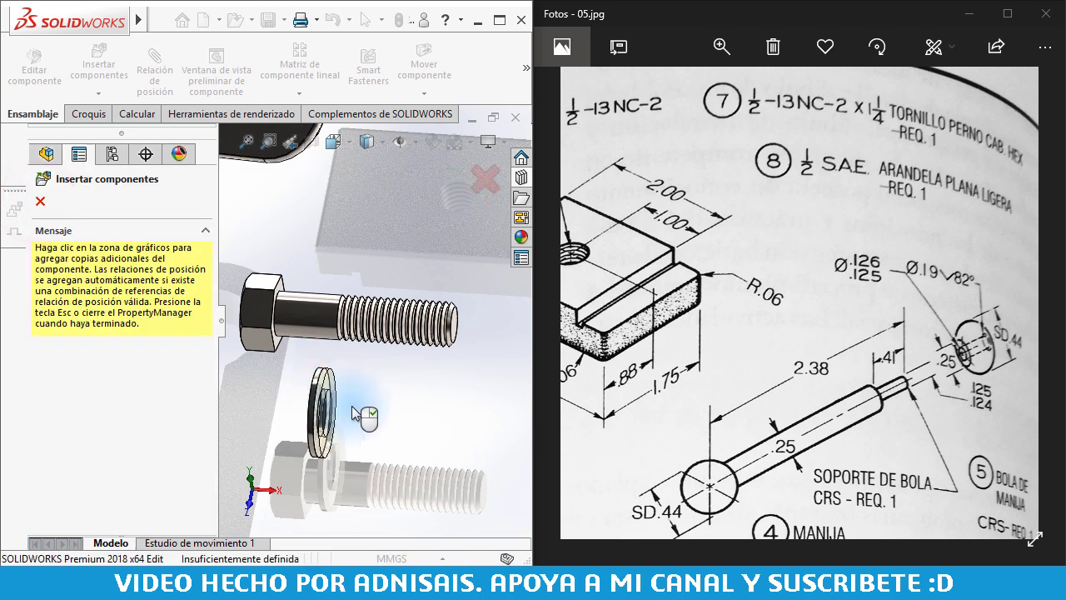
key("Escape")
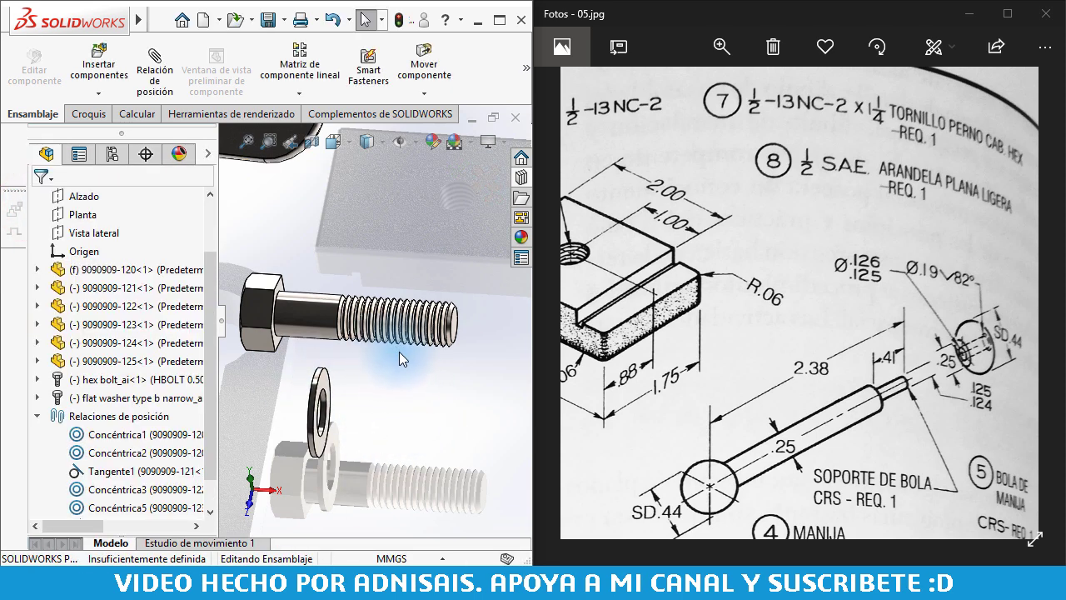
scroll(399, 351, "up", 1)
scroll(320, 334, "up", 2)
scroll(335, 293, "up", 2)
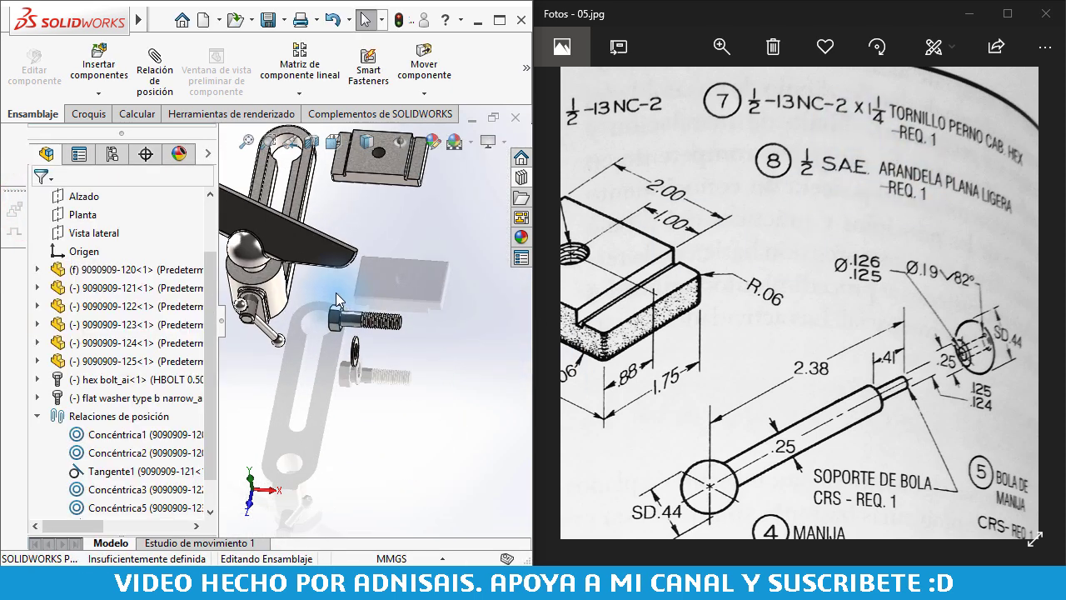
scroll(316, 283, "up", 2)
scroll(302, 278, "up", 2)
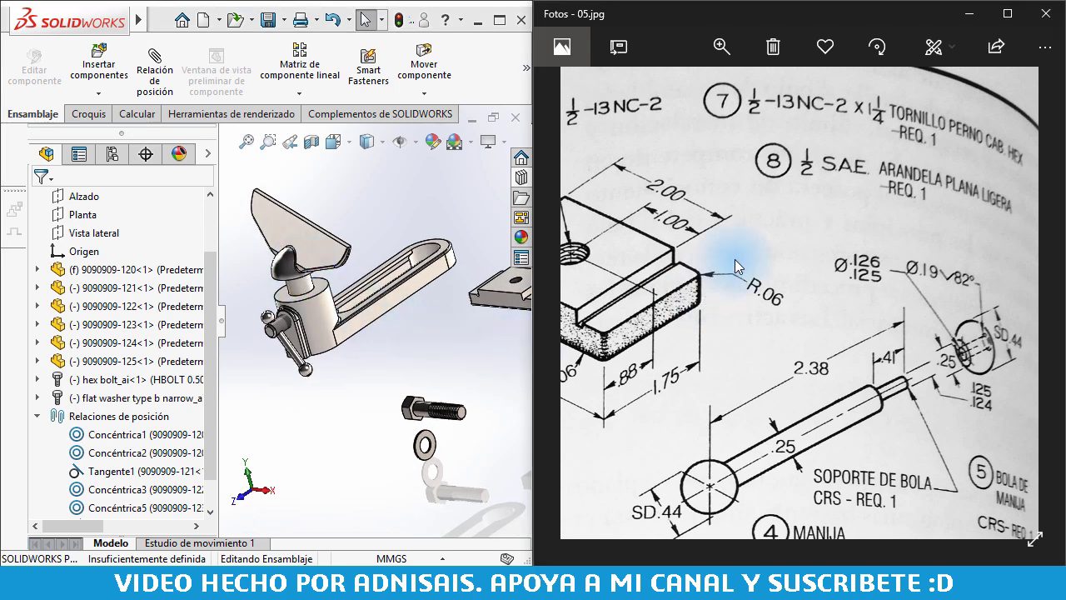
left_click_drag(734, 259, 1047, 315)
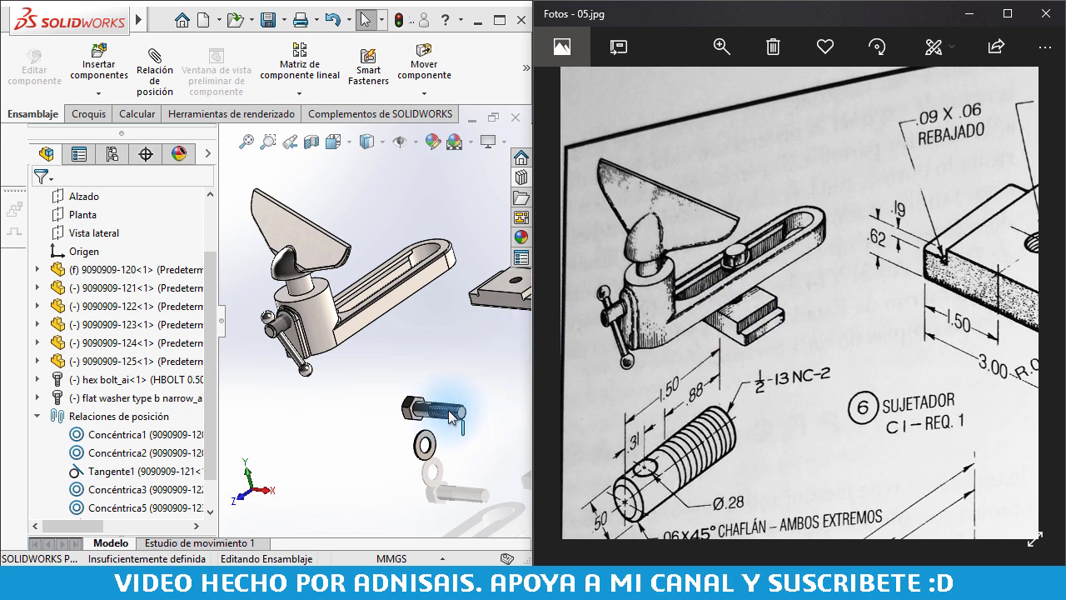
scroll(451, 416, "down", 3)
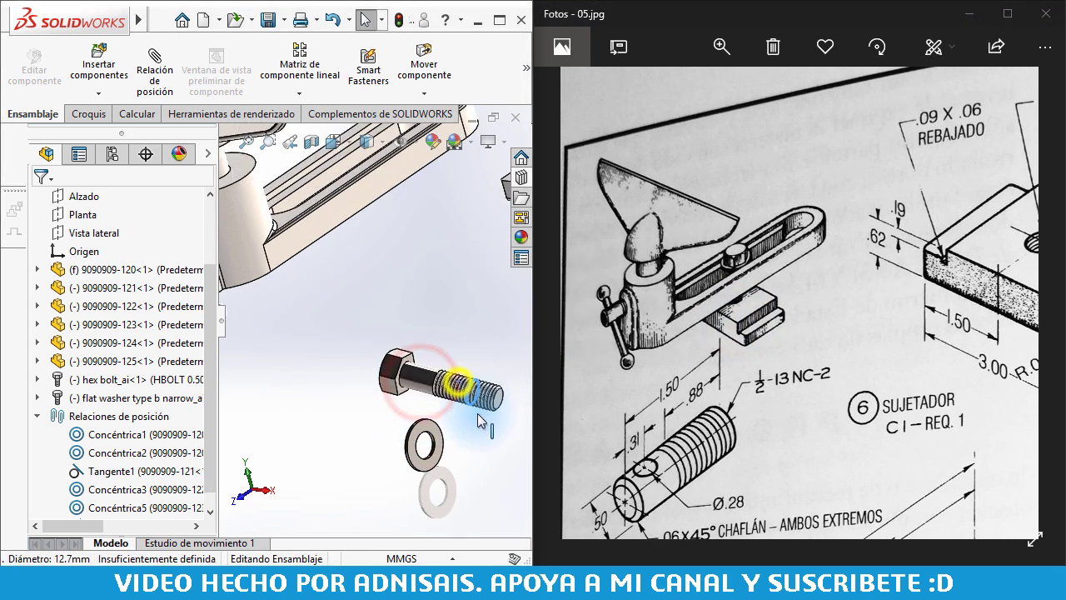
left_click(467, 387)
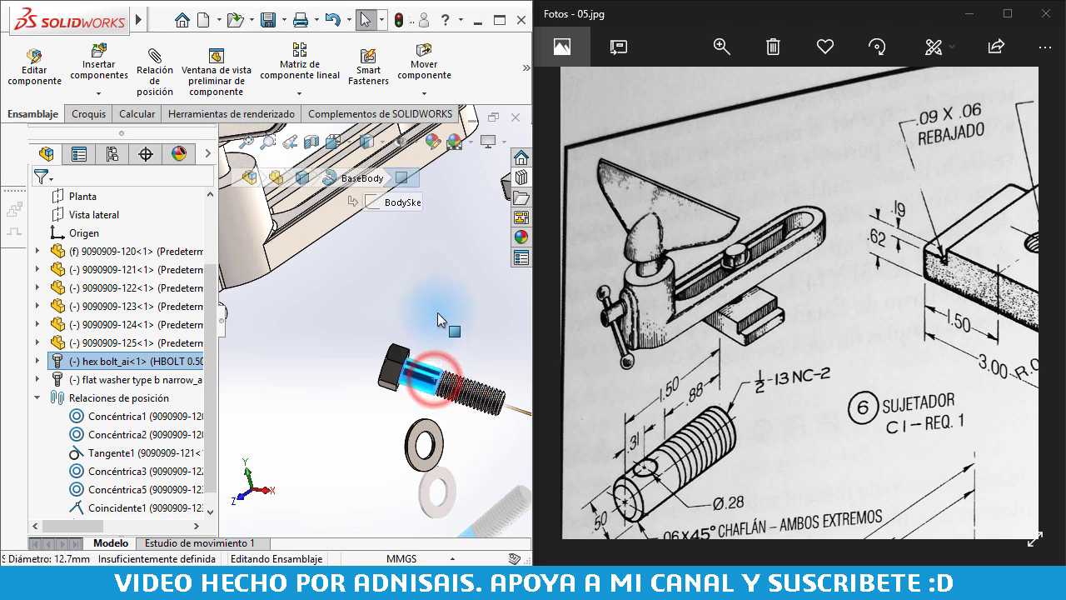
scroll(443, 295, "up", 3)
scroll(450, 250, "down", 5)
left_click(394, 287)
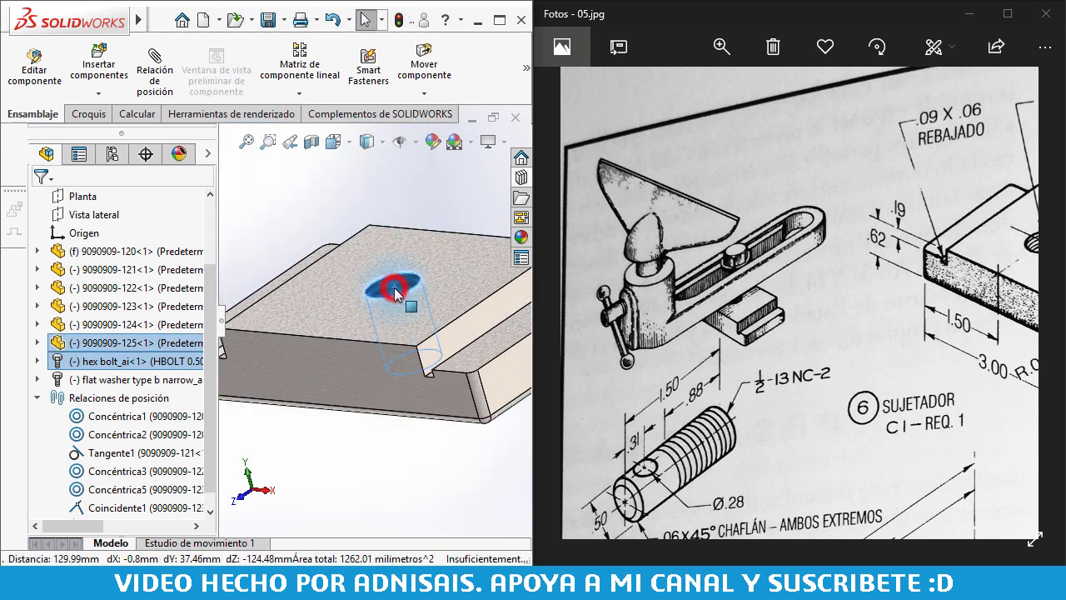
left_click(423, 292, "ctrl")
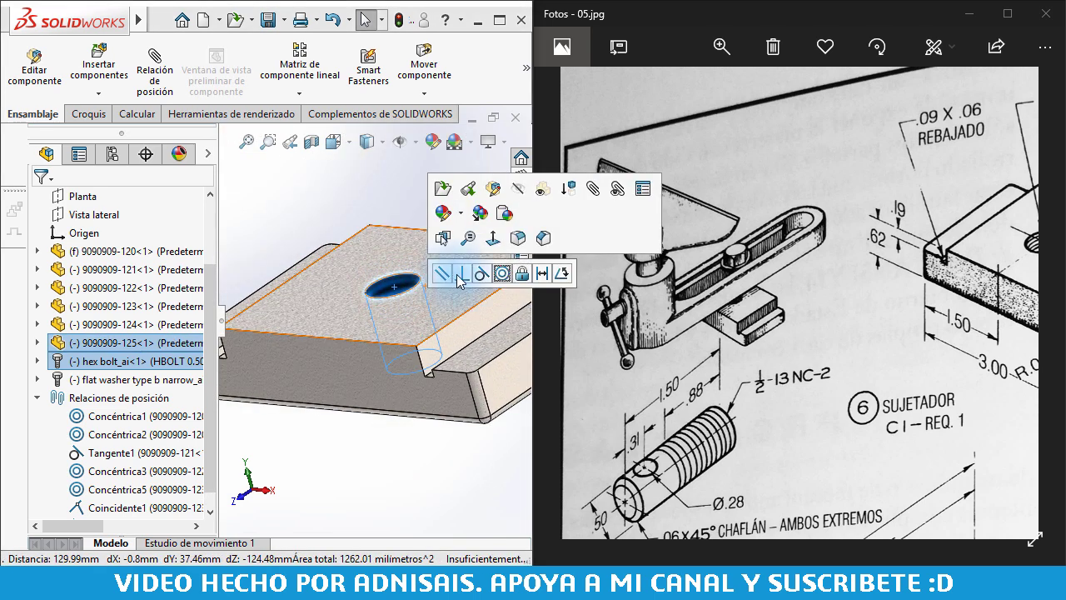
left_click(503, 275)
- Add a coincident mate seating the bolt head flush on the block face
scroll(414, 331, "up", 3)
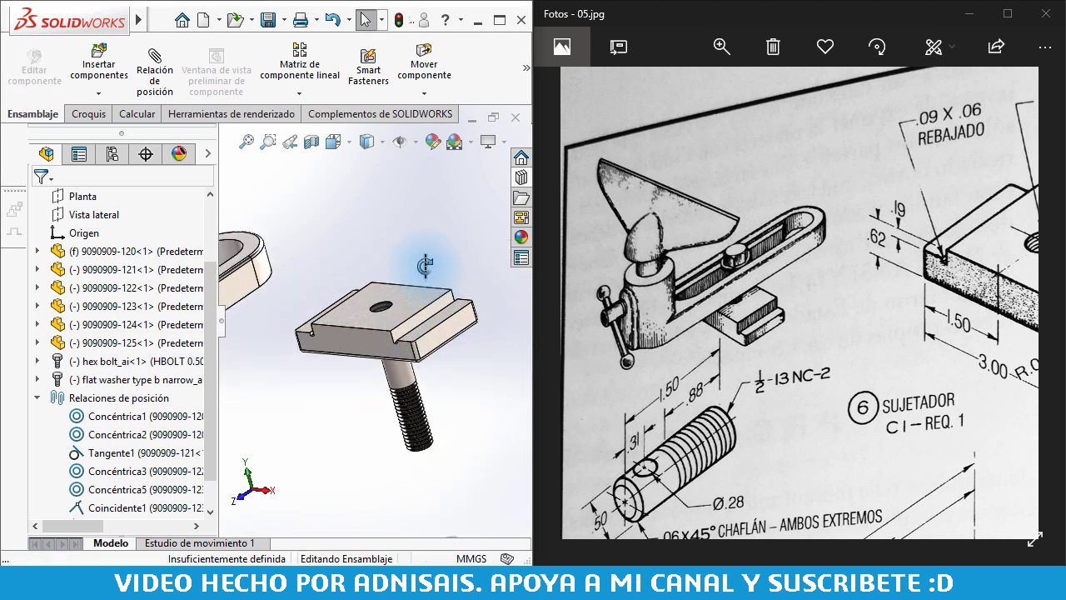
middle_click_drag(419, 261, 435, 392)
scroll(419, 475, "down", 2)
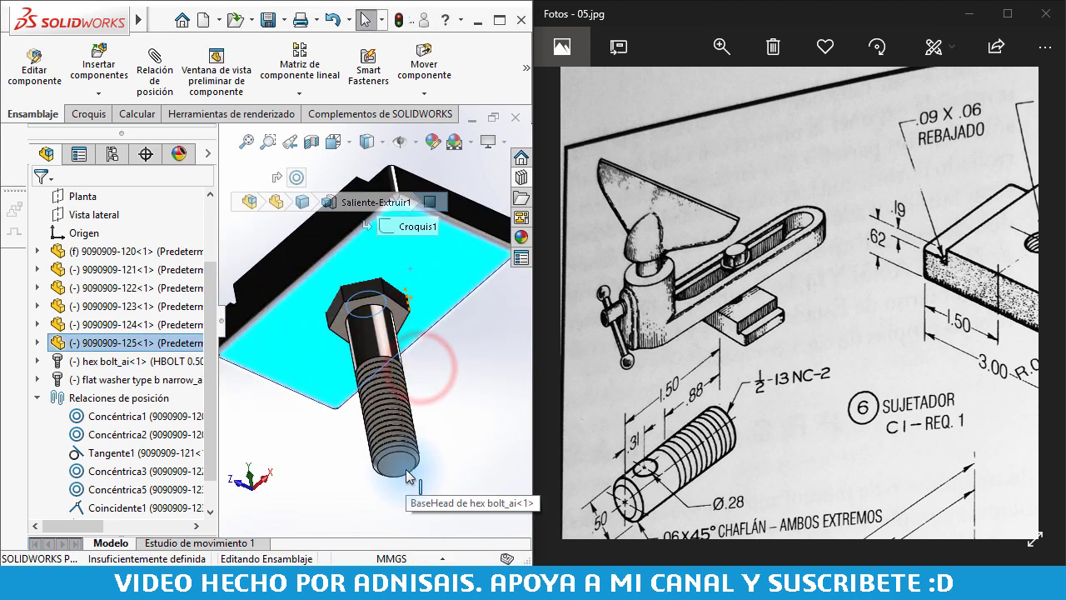
left_click(405, 471)
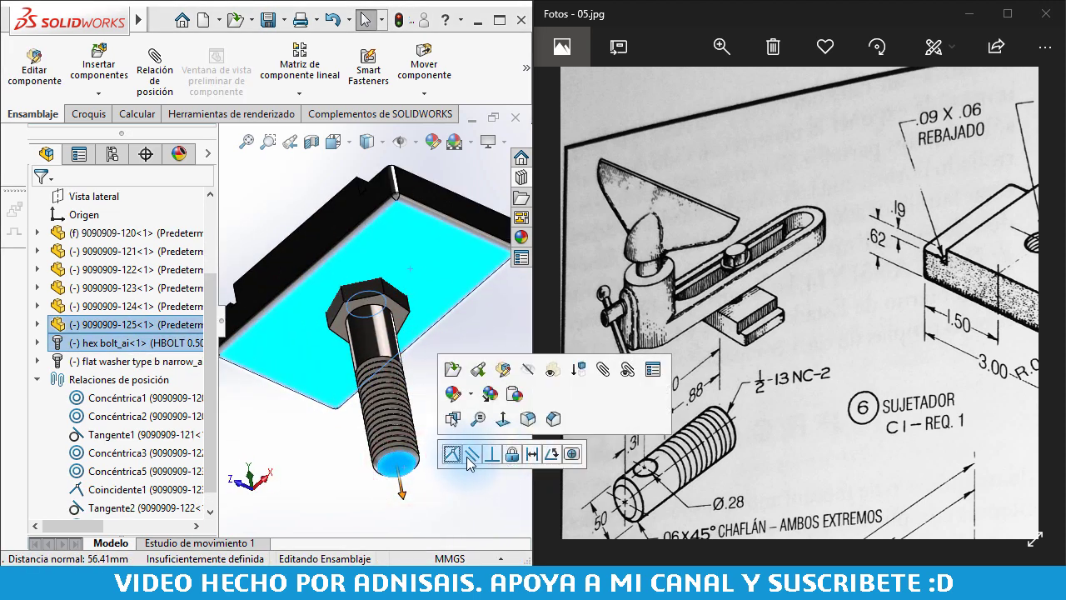
left_click(455, 454)
scroll(369, 281, "up", 3)
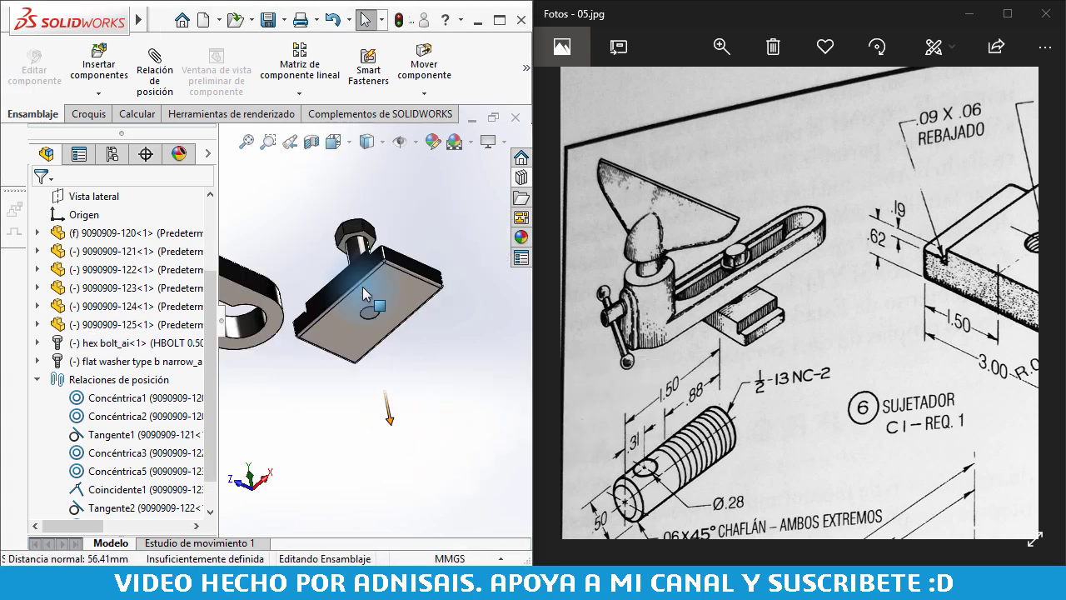
scroll(349, 287, "up", 2)
scroll(348, 292, "up", 2)
scroll(345, 299, "up", 1)
scroll(347, 306, "up", 1)
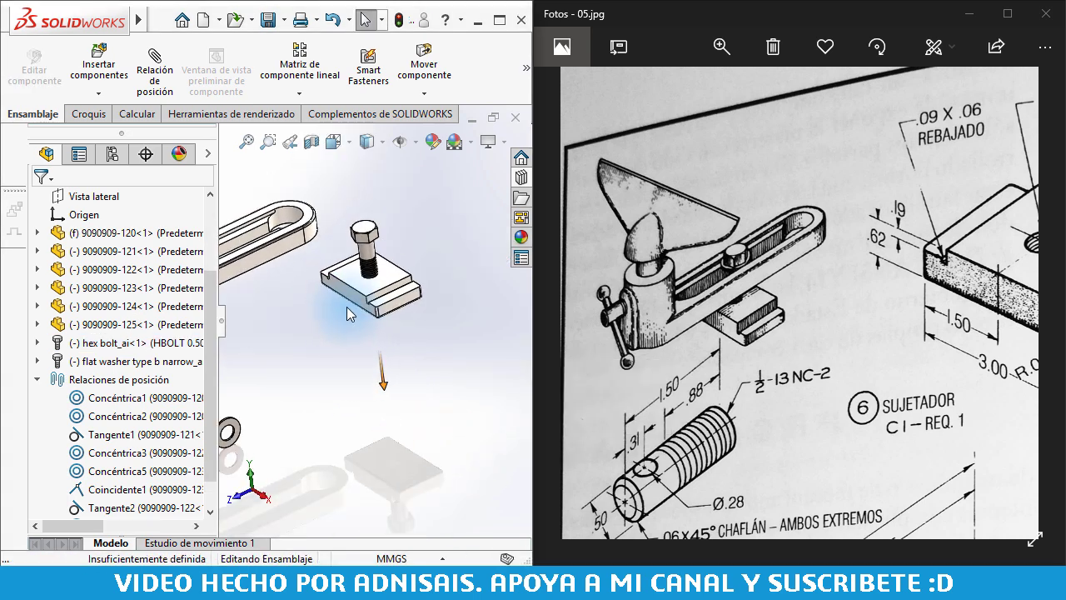
scroll(333, 317, "up", 1)
scroll(329, 320, "down", 1)
scroll(308, 358, "down", 1)
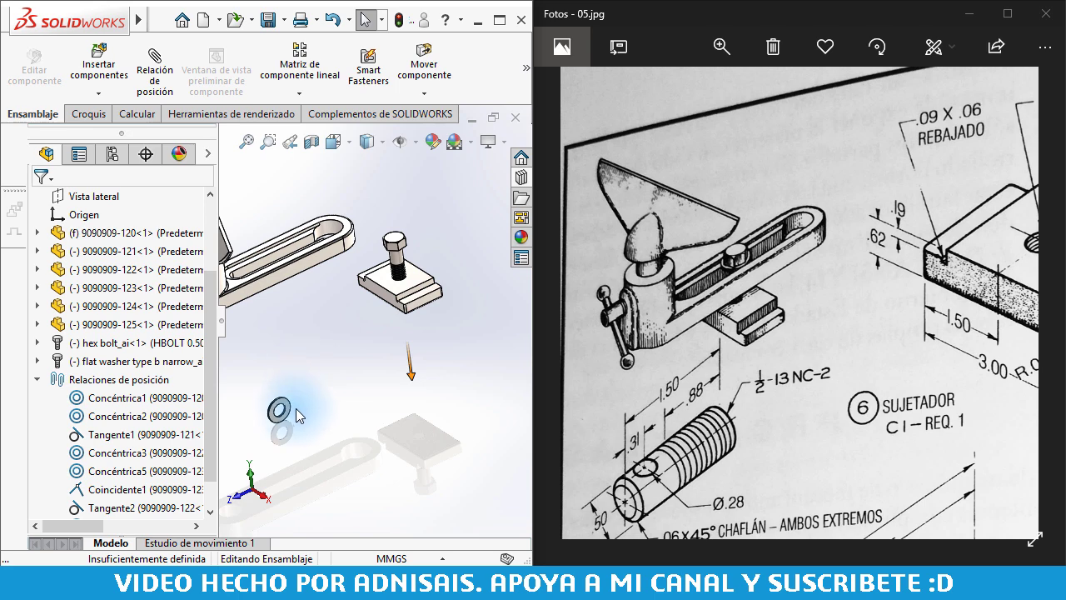
- Mate the flat washer concentric with the hex bolt's shank
scroll(295, 400, "down", 3)
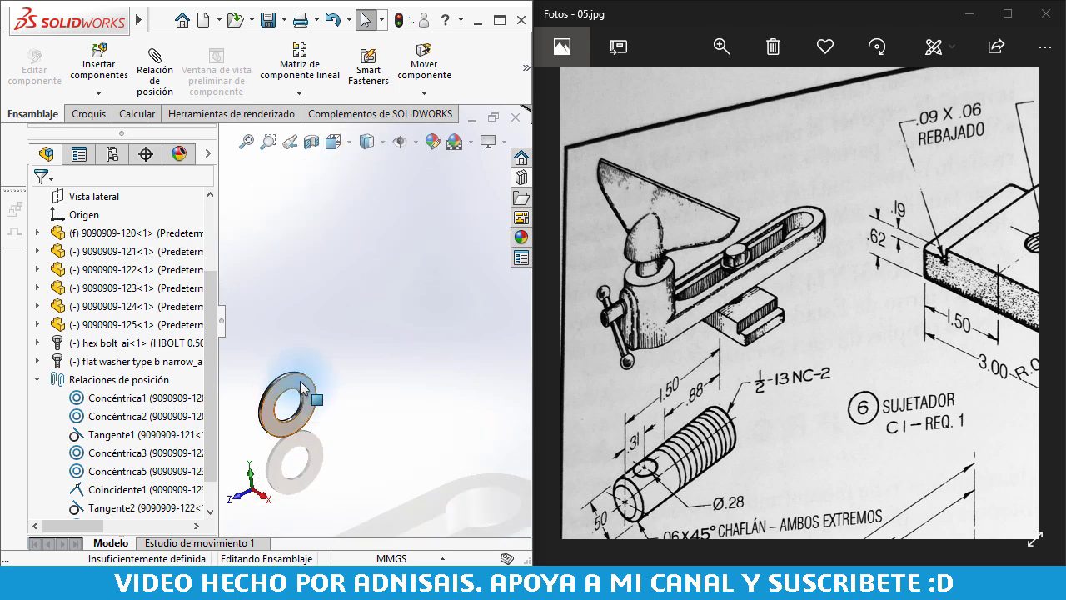
left_click(298, 389)
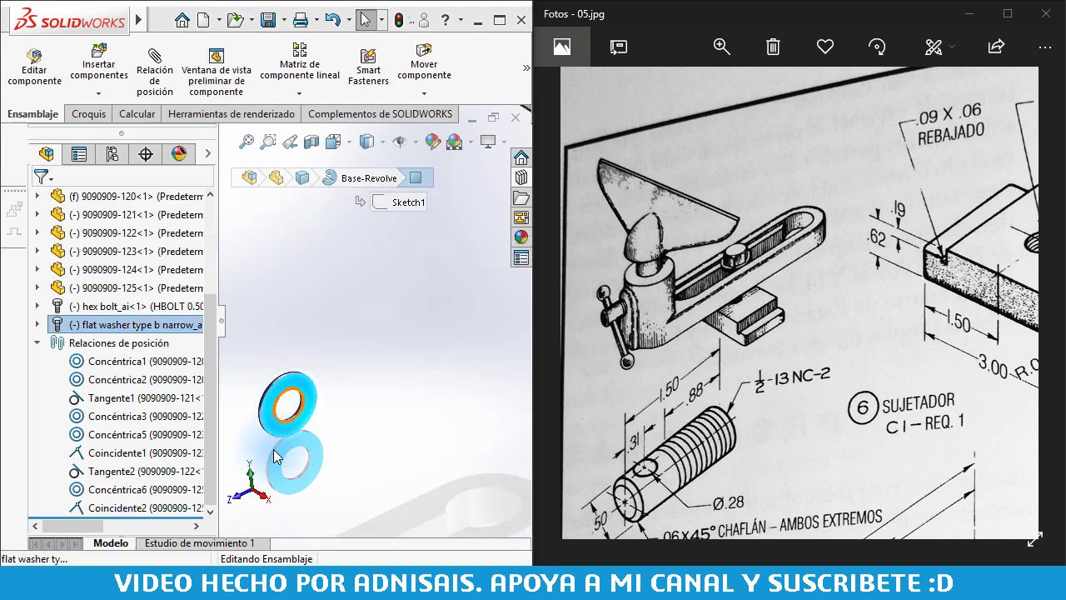
scroll(300, 408, "down", 2)
left_click(288, 382)
scroll(346, 370, "down", 2)
left_click(348, 371)
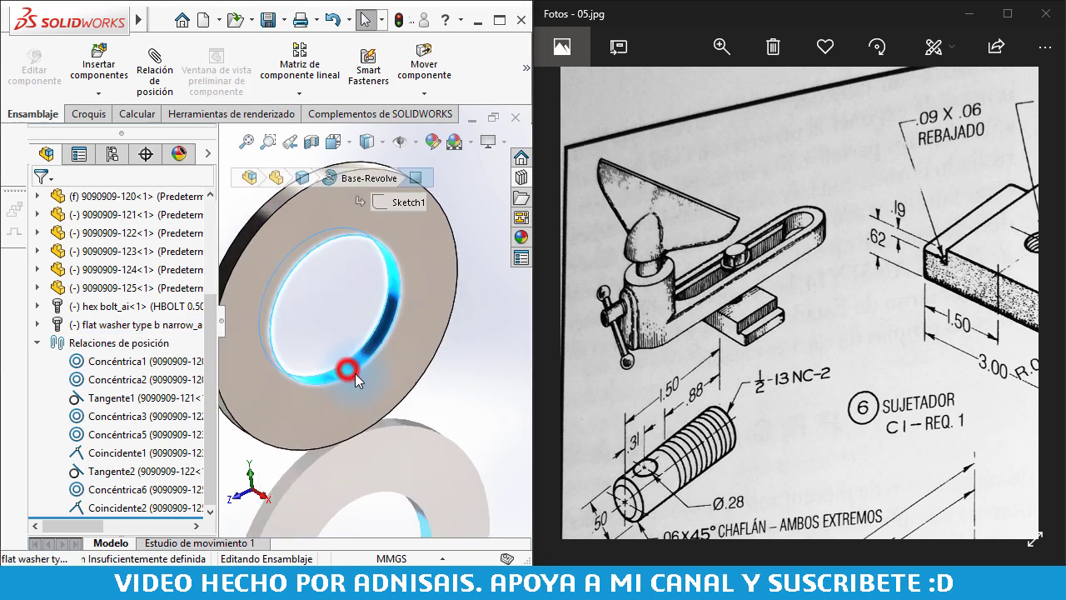
scroll(408, 244, "up", 3)
scroll(431, 215, "up", 3)
scroll(445, 197, "up", 2)
scroll(447, 200, "down", 2)
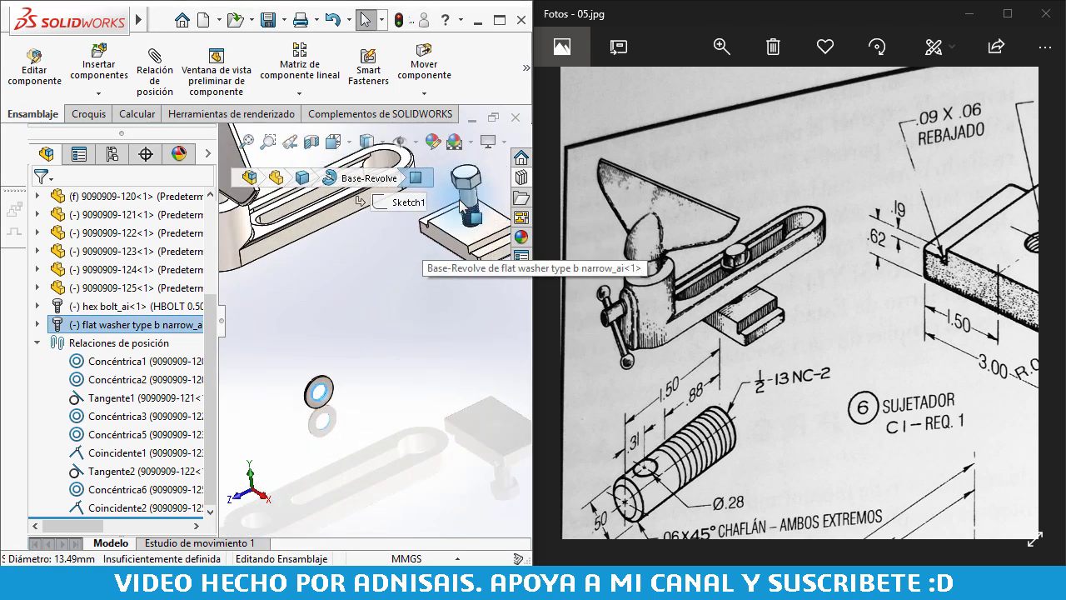
scroll(463, 239, "down", 2)
left_click(462, 235, "ctrl")
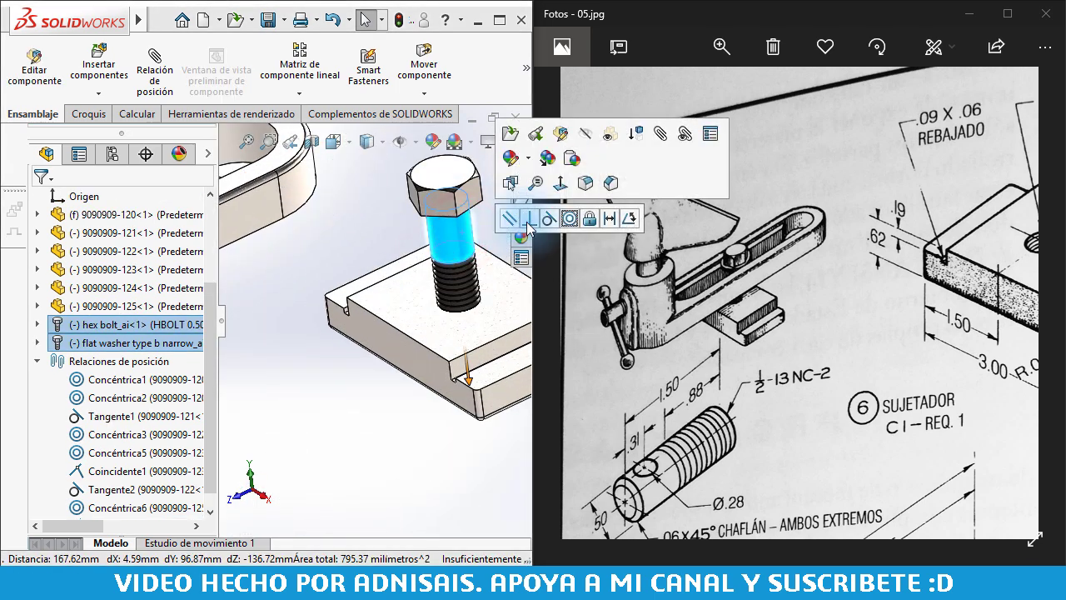
left_click(569, 219)
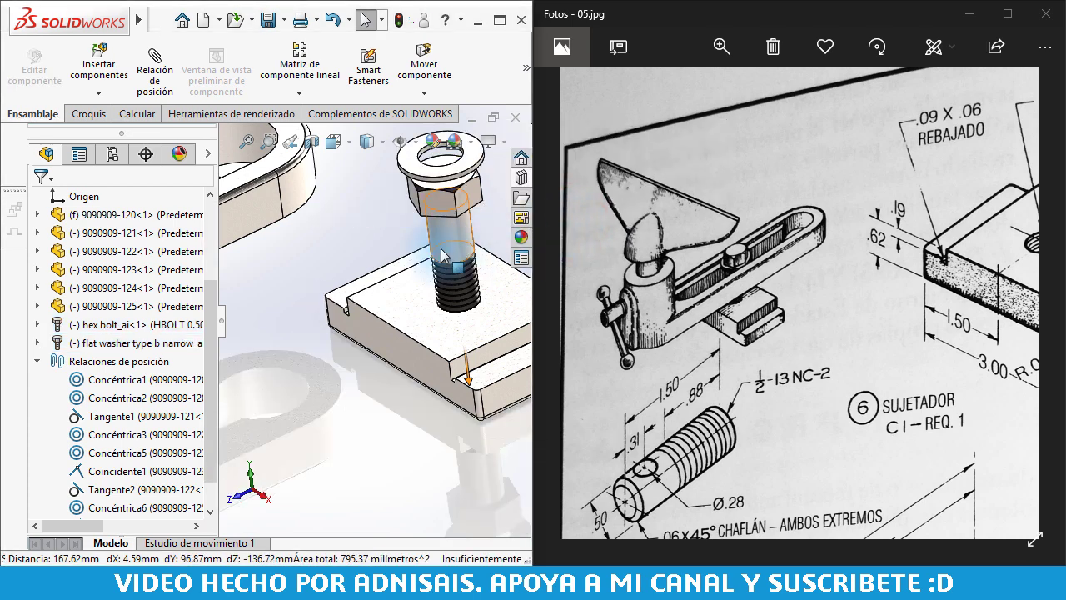
- Make the washer's flat face coincident with the underside of the bolt head
scroll(442, 255, "up", 2)
scroll(437, 248, "up", 1)
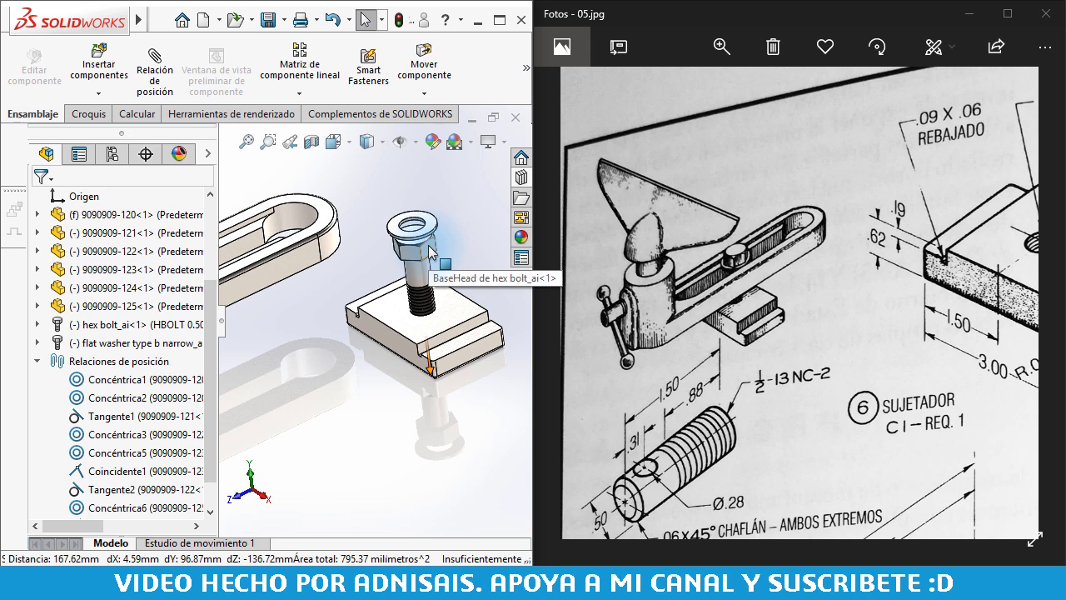
scroll(415, 254, "down", 2)
scroll(416, 254, "down", 2)
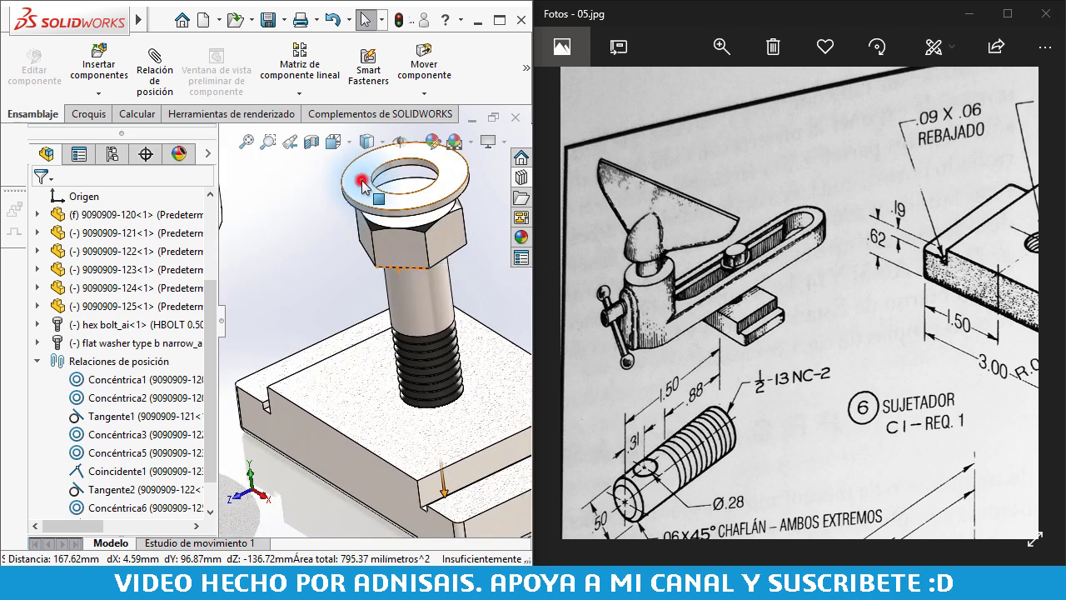
left_click(391, 218)
scroll(433, 250, "down", 1)
scroll(462, 275, "down", 2)
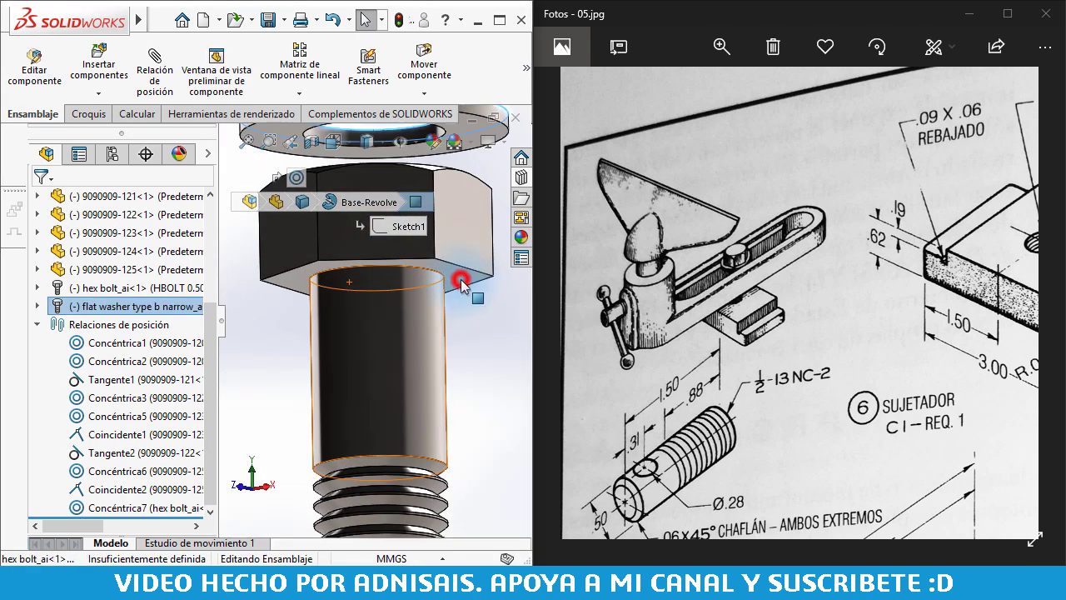
left_click(462, 284)
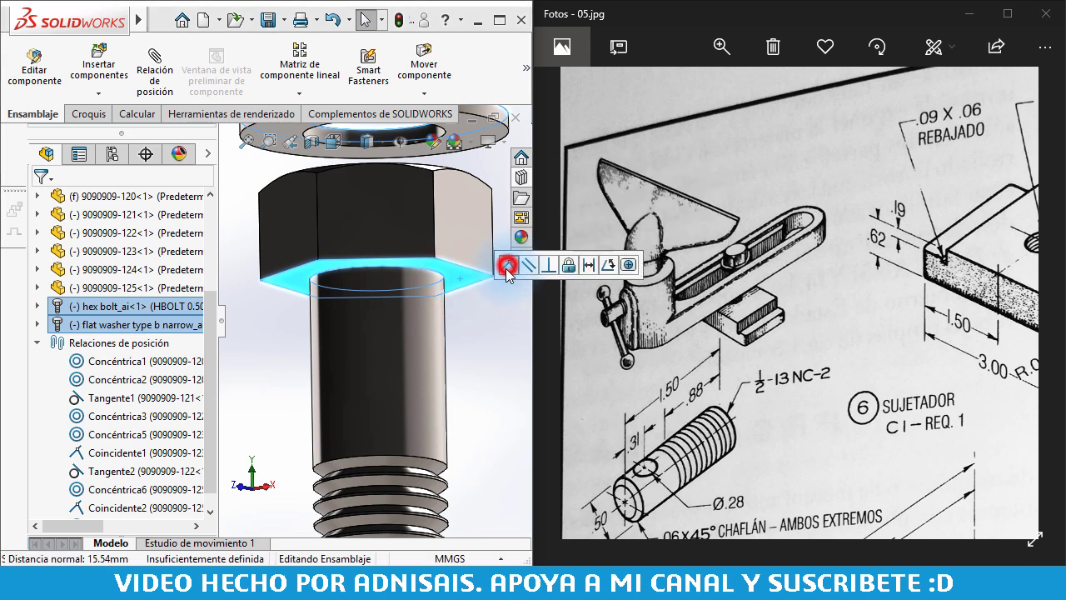
left_click(508, 265)
scroll(417, 267, "up", 3)
scroll(423, 293, "up", 2)
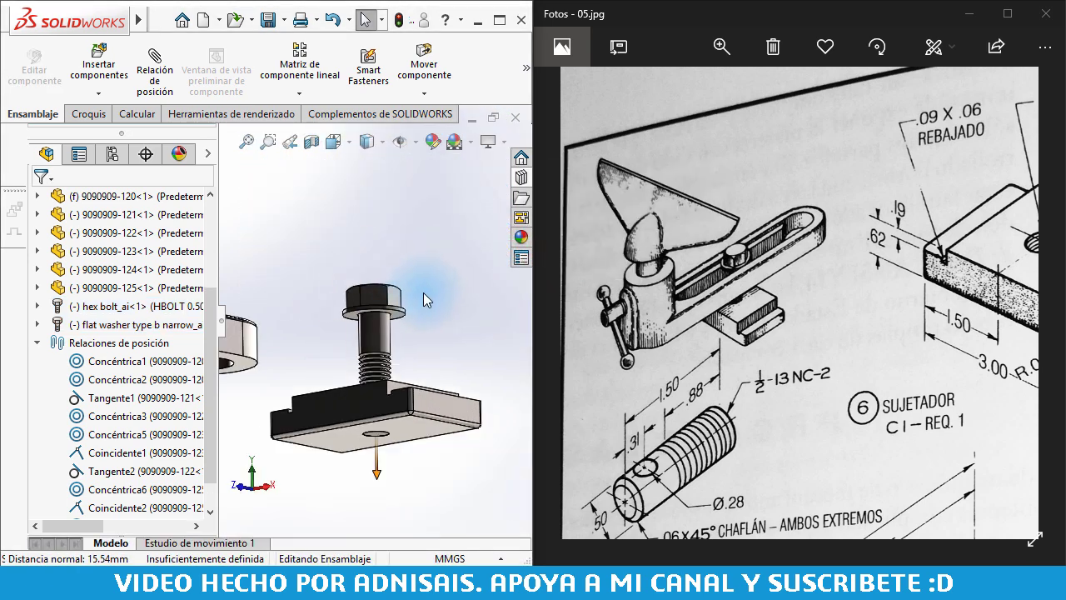
mouse_move(423, 292)
middle_mouse_down()
mouse_move(419, 324)
mouse_move(464, 309)
middle_mouse_up()
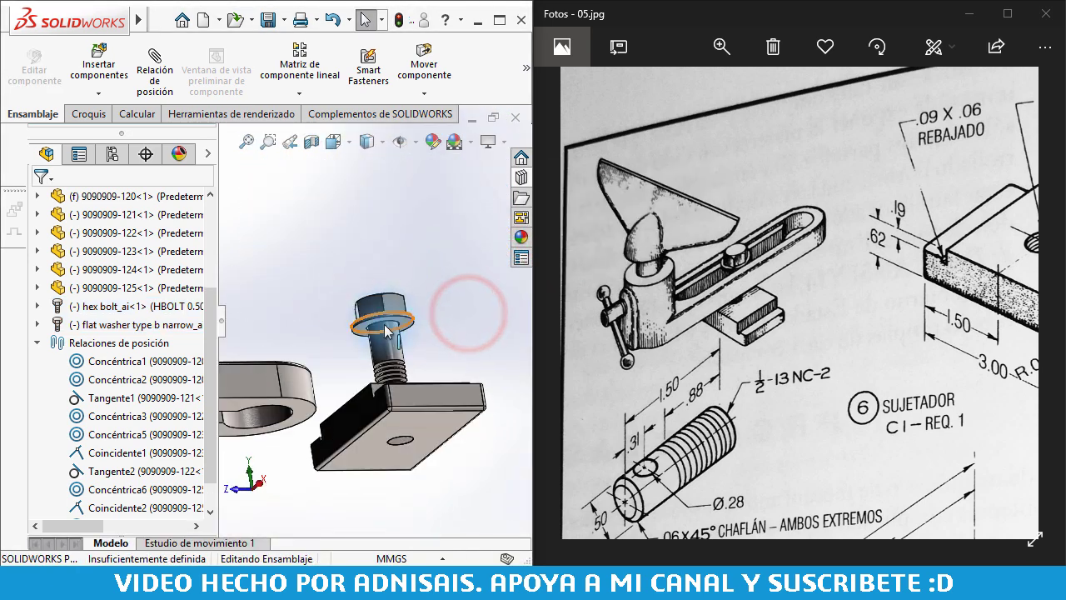
- Add a coincident mate between the washer's bottom face and the slotted holder's top face
scroll(416, 317, "down", 4)
left_click(416, 324)
scroll(301, 308, "up", 3)
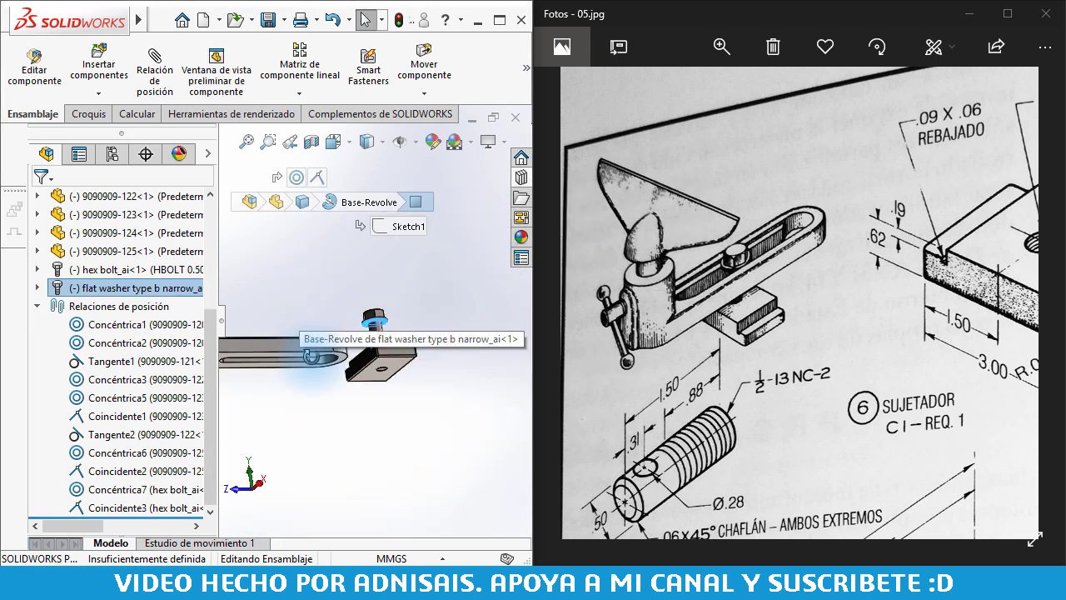
scroll(328, 315, "down", 3)
scroll(329, 315, "down", 4)
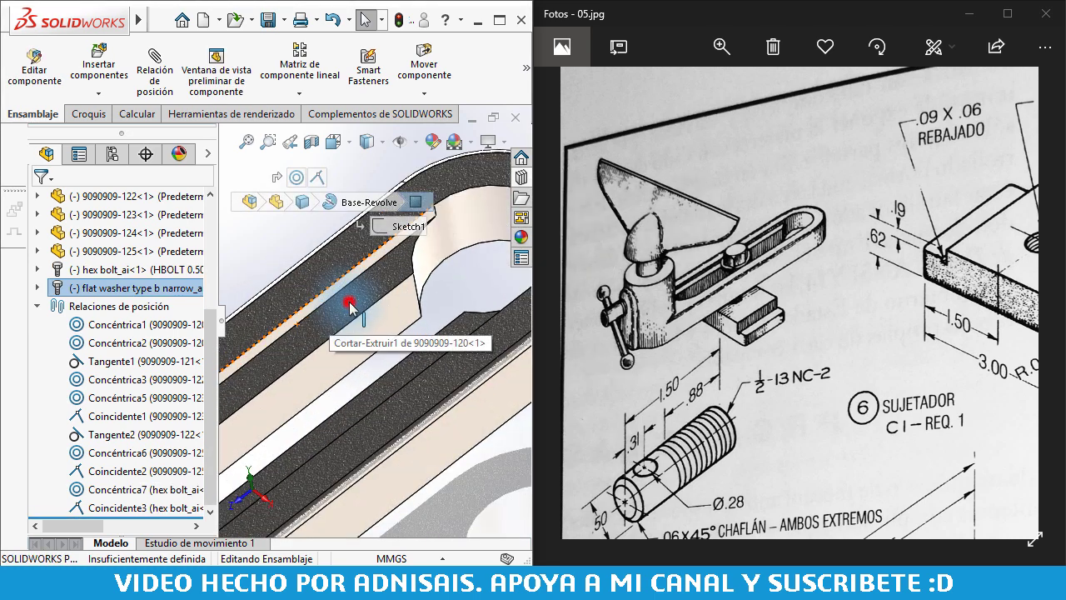
left_click(350, 306)
left_click(400, 287)
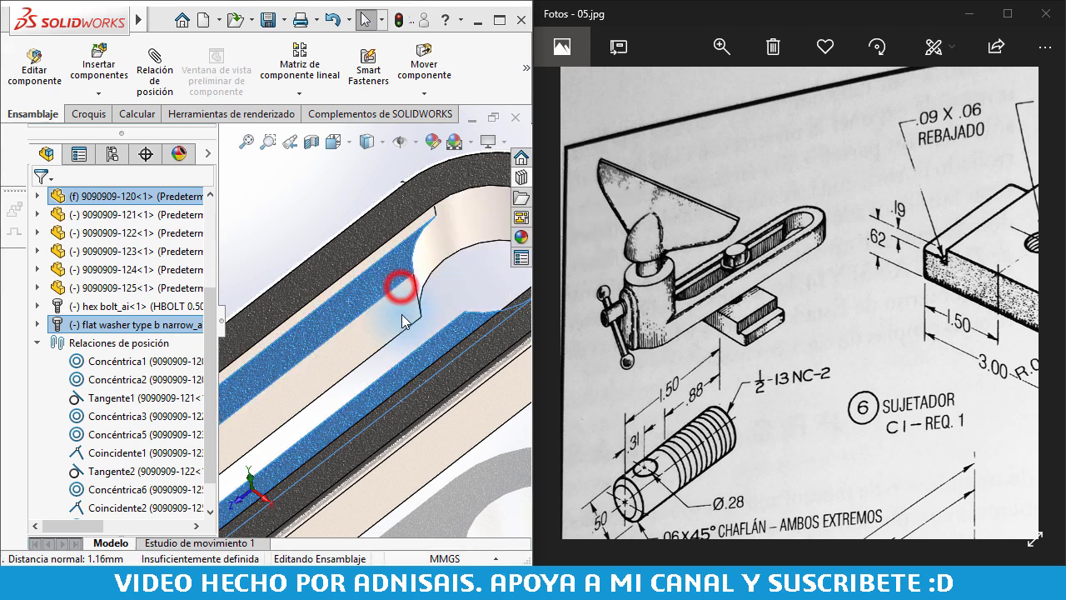
scroll(402, 321, "up", 2)
key("Escape")
scroll(419, 304, "up", 3)
scroll(451, 330, "up", 2)
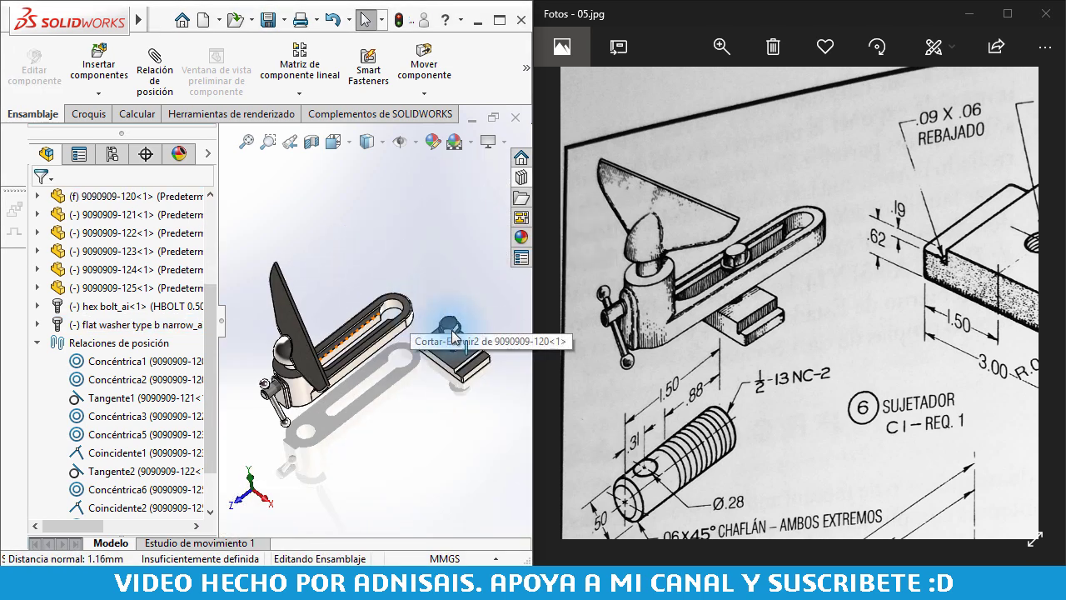
scroll(450, 334, "down", 2)
scroll(421, 331, "down", 3)
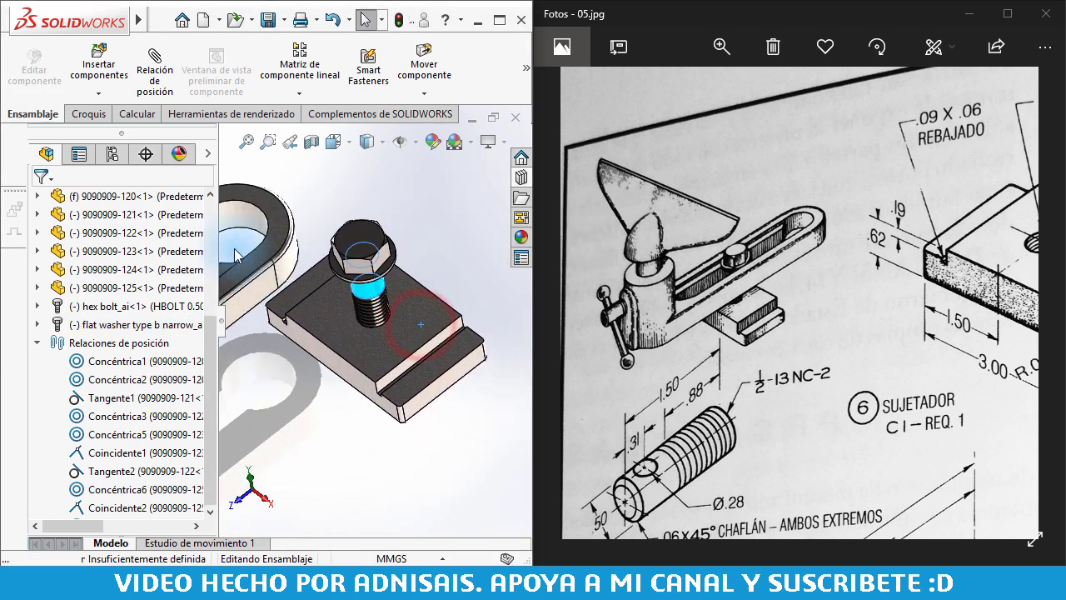
scroll(288, 279, "up", 3)
left_click(320, 304)
scroll(295, 315, "up", 2)
scroll(333, 350, "down", 2)
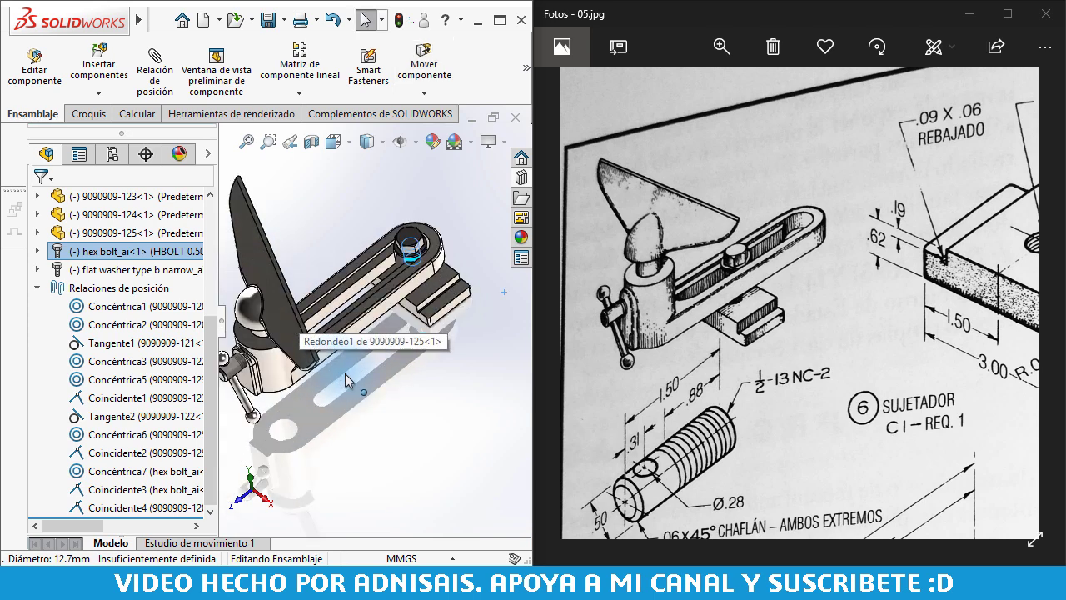
left_click(388, 409)
scroll(386, 412, "down", 3)
scroll(358, 274, "down", 2)
- Add a free Ranura slot mate between the holder's slot face and the bolt shank
scroll(399, 316, "up", 2)
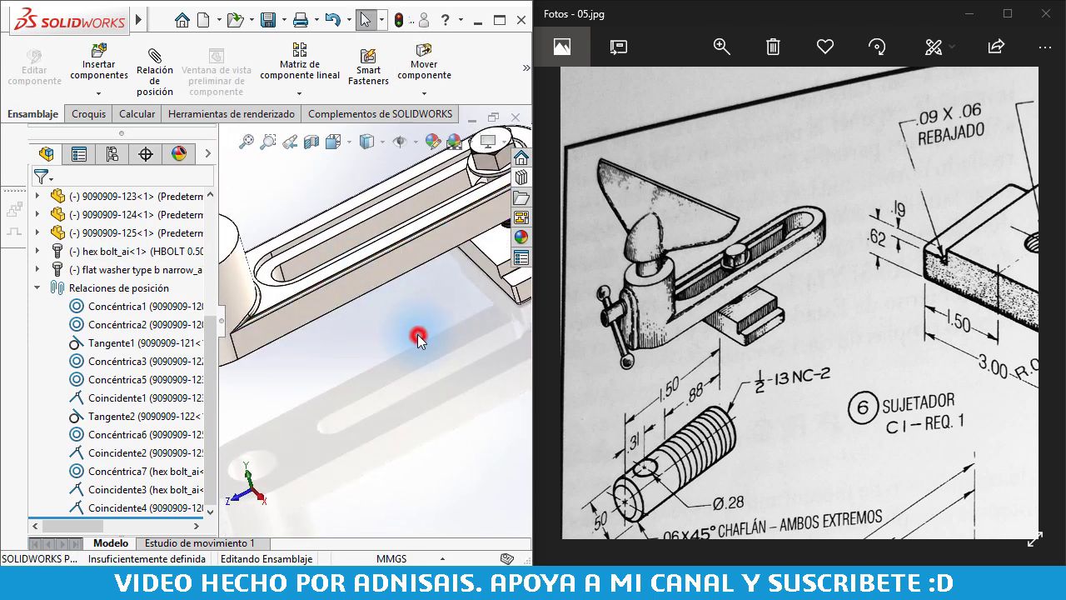
scroll(416, 340, "up", 3)
scroll(416, 317, "down", 3)
scroll(420, 297, "down", 2)
scroll(421, 297, "down", 2)
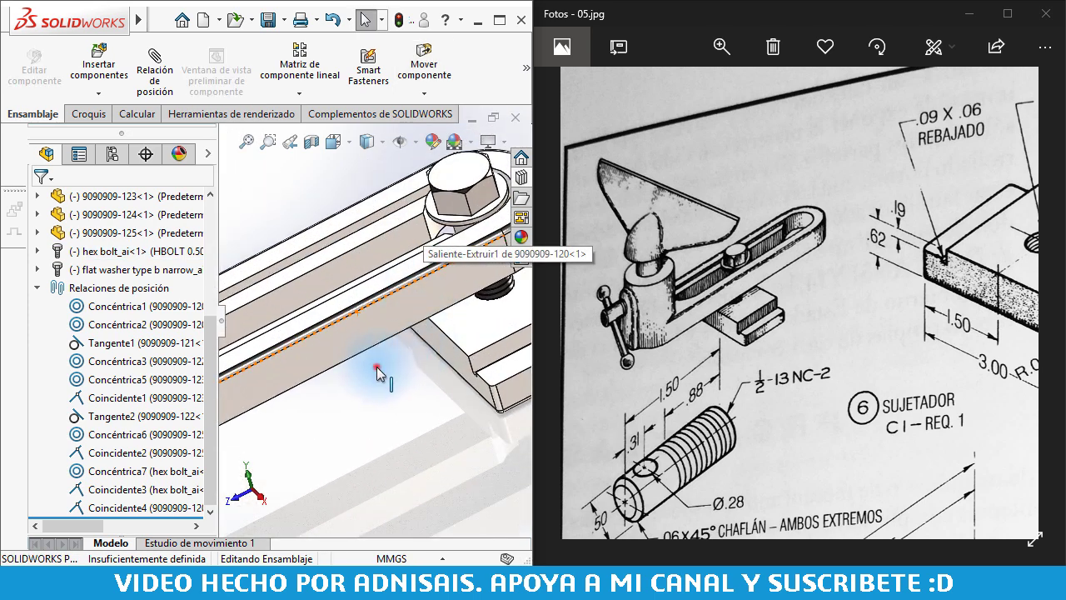
left_click(374, 364)
left_click(145, 79)
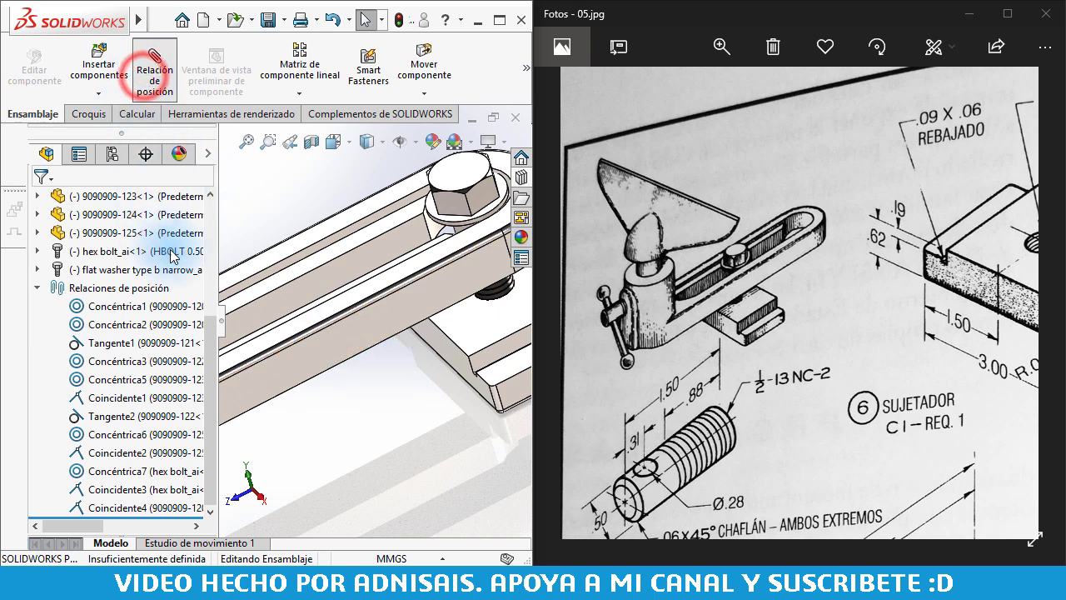
left_click_drag(208, 327, 151, 407)
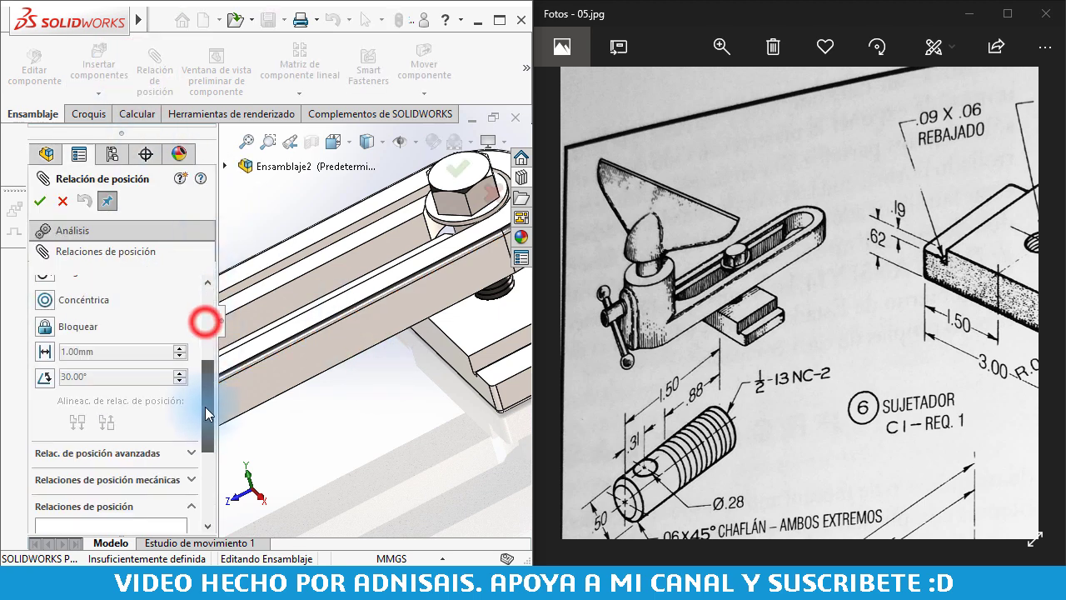
scroll(150, 404, "down", 3)
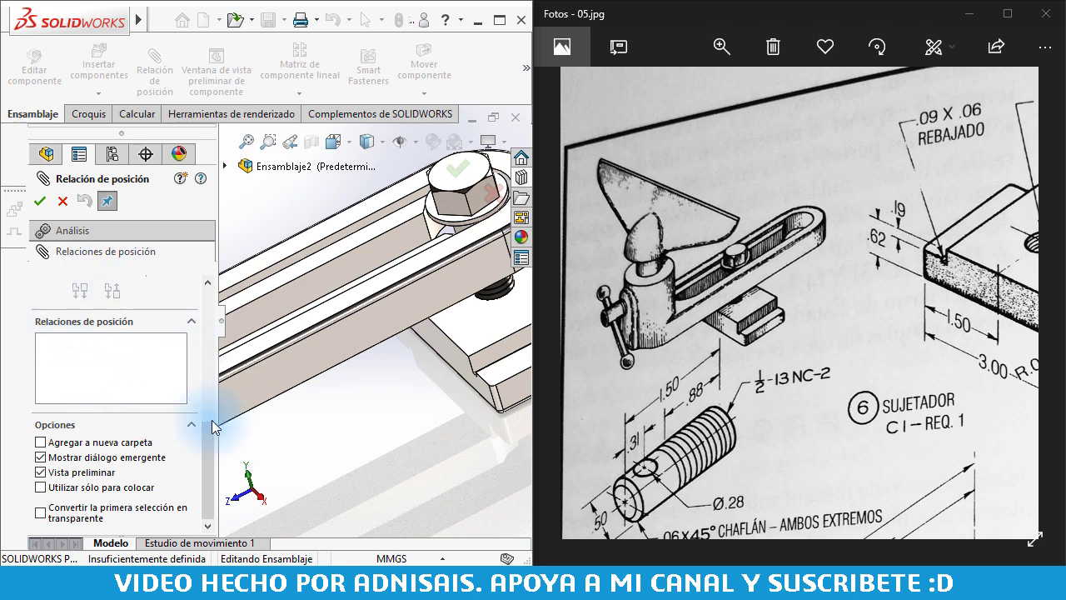
scroll(214, 450, "up", 5)
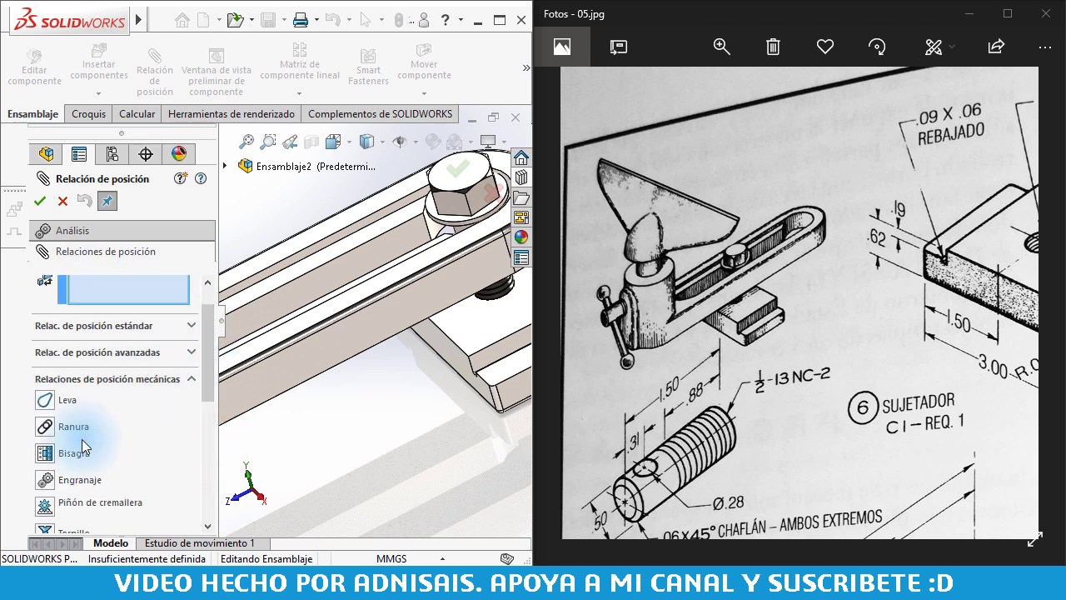
left_click(46, 427)
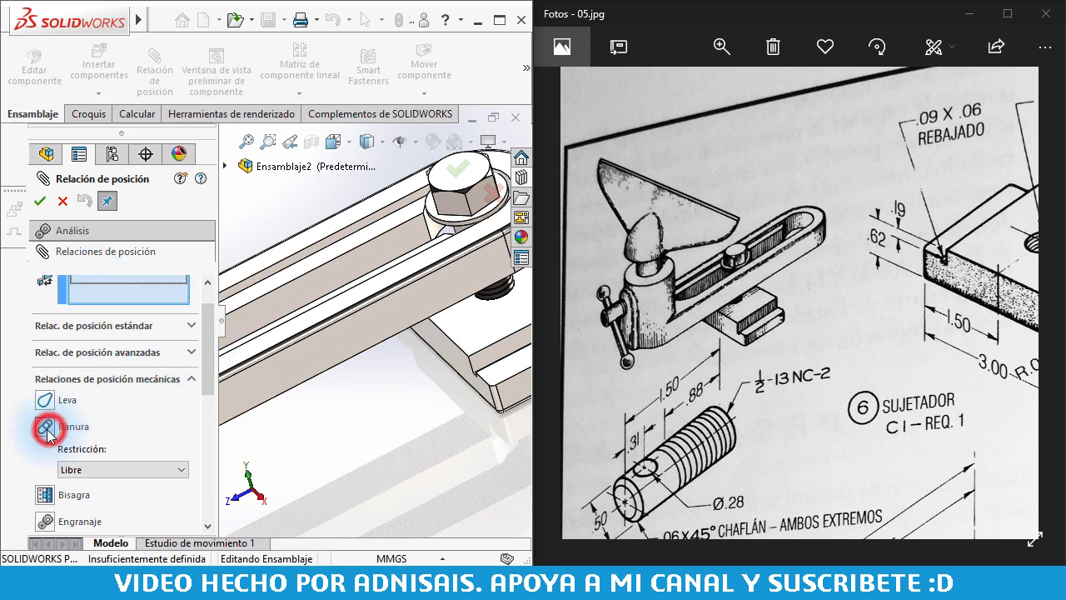
left_click(318, 248)
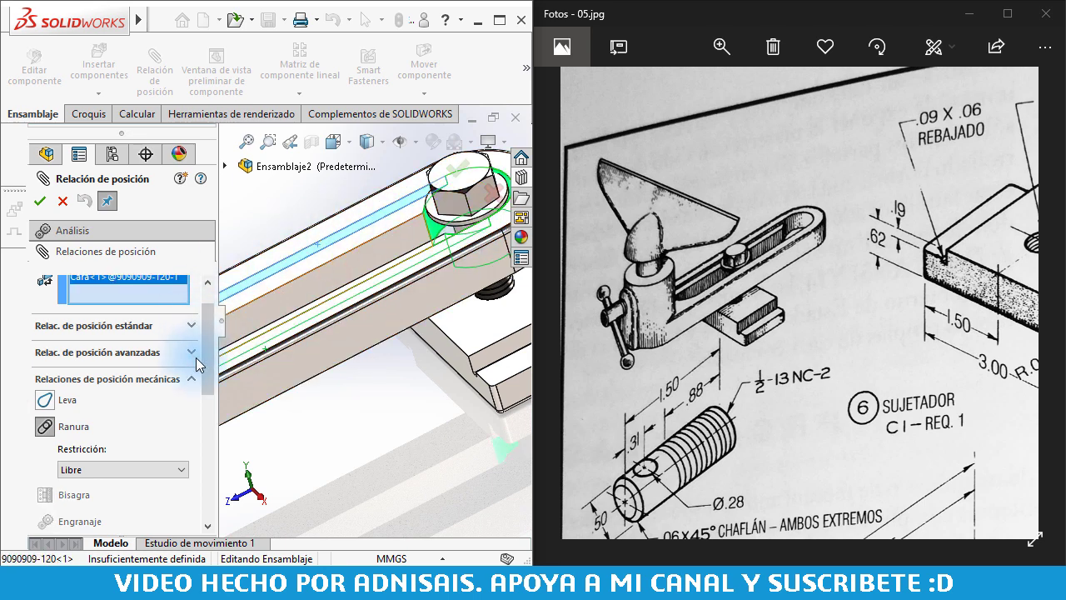
left_click_drag(207, 358, 207, 321)
scroll(464, 244, "down", 2)
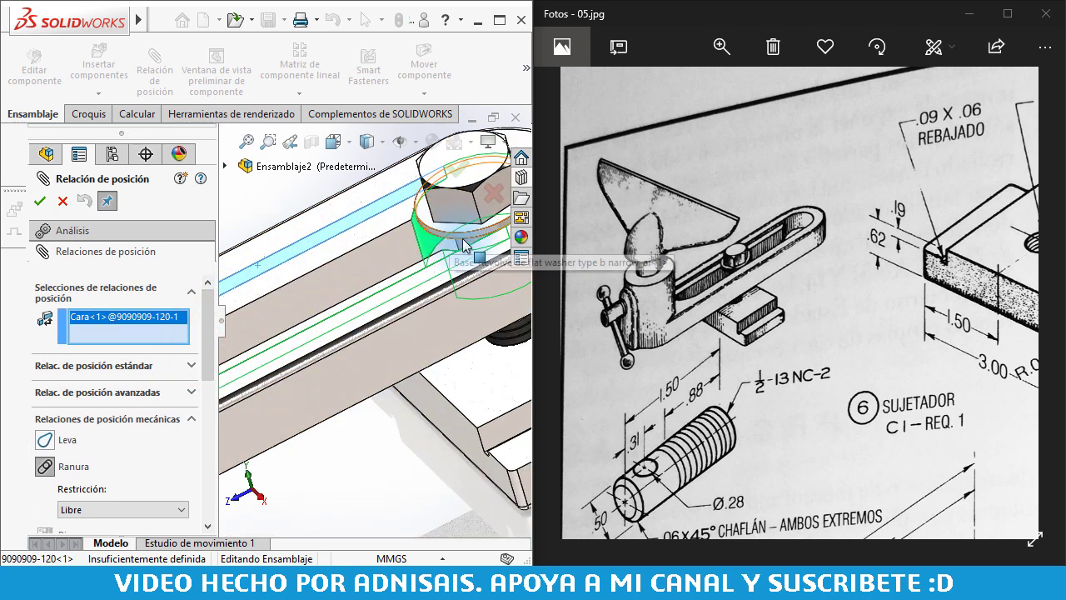
scroll(464, 244, "down", 2)
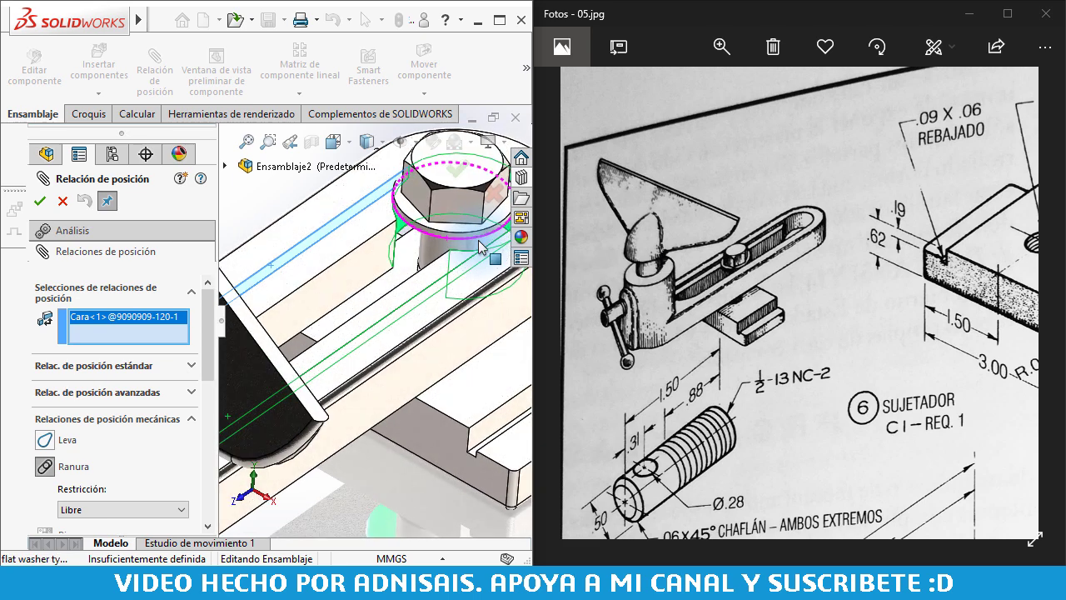
left_click(436, 247)
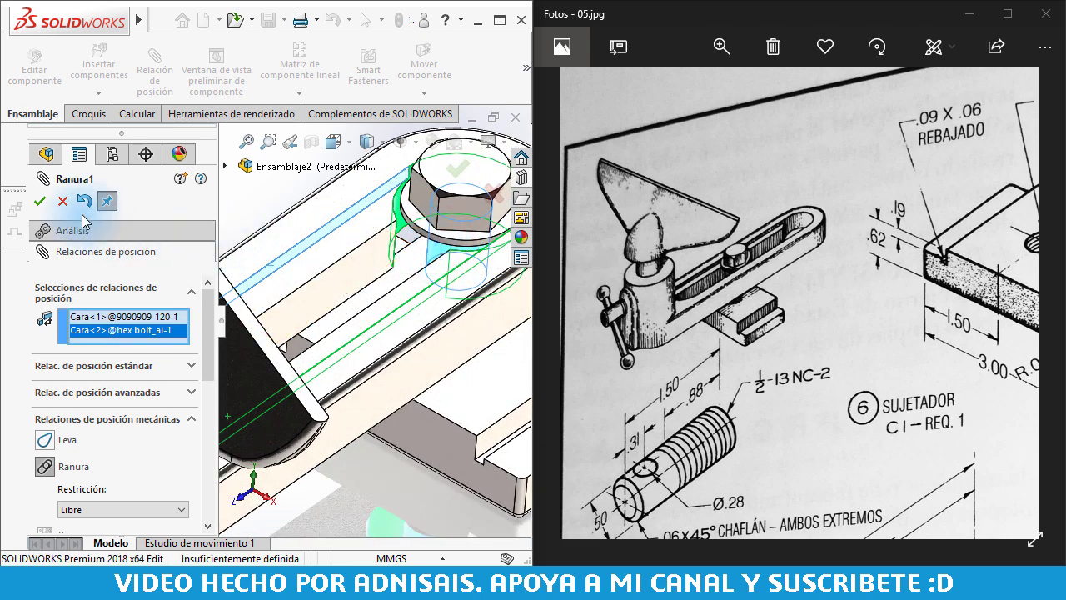
left_click(38, 204)
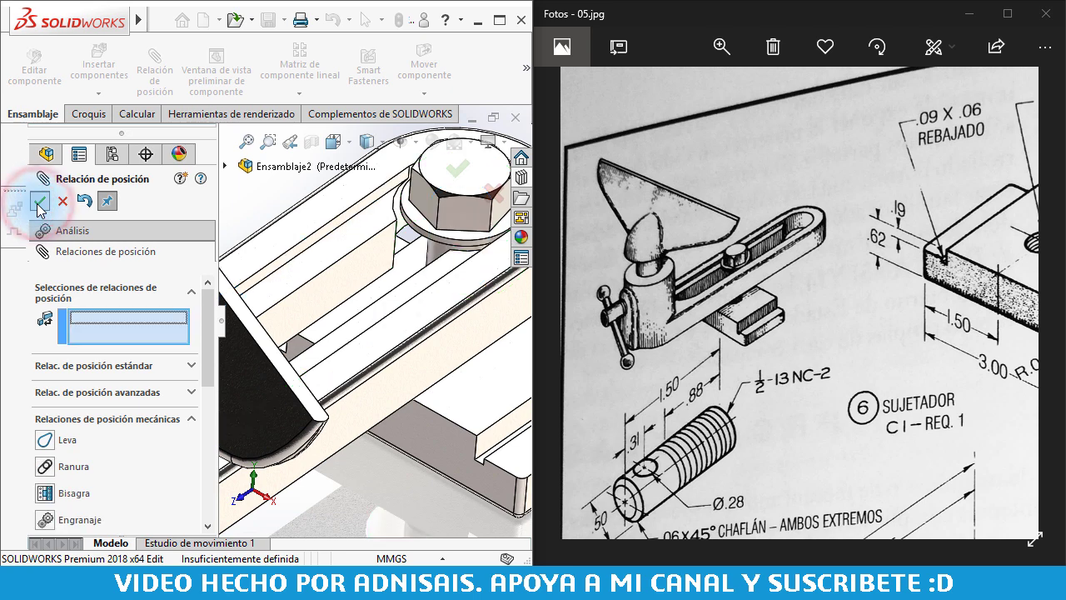
- Slide the hex bolt to the lower-left end of the holder's slot
left_click(39, 202)
scroll(340, 304, "up", 2)
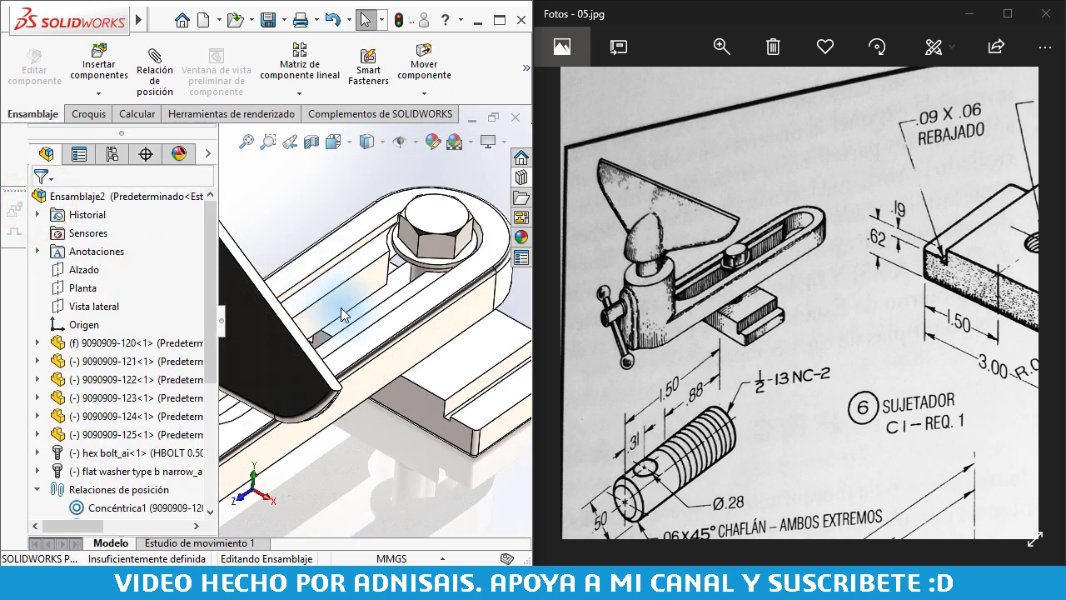
middle_click_drag(414, 314, 449, 266)
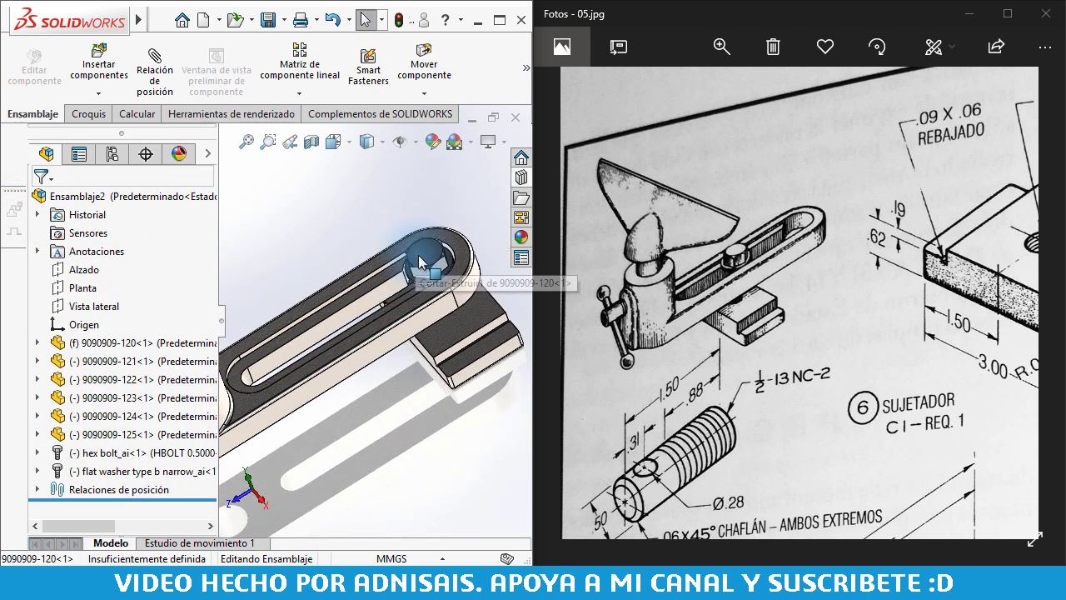
left_click(465, 248)
mouse_move(465, 250)
left_mouse_down()
mouse_move(295, 348)
mouse_move(616, 207)
mouse_move(110, 420)
mouse_move(449, 254)
mouse_move(250, 360)
mouse_move(486, 254)
left_mouse_up()
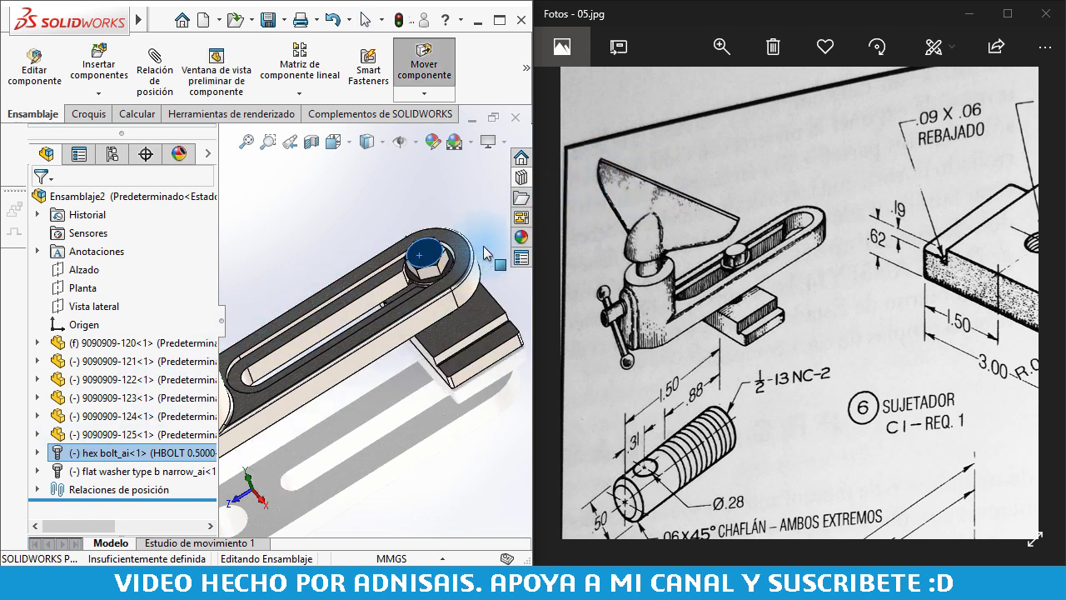
key("Escape")
scroll(439, 263, "down", 2)
scroll(438, 263, "down", 2)
scroll(416, 266, "down", 2)
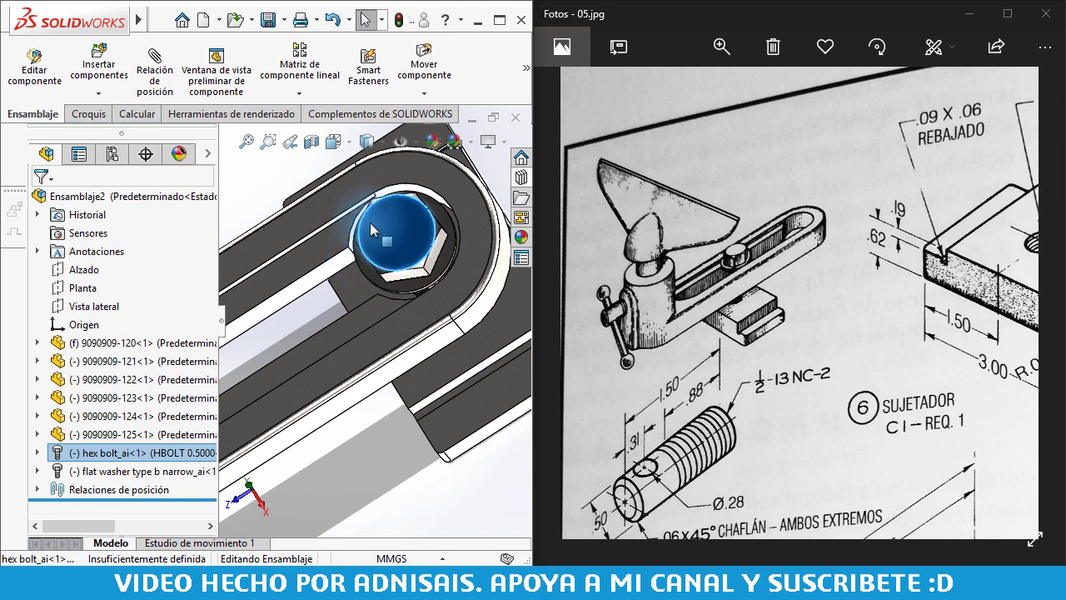
middle_click_drag(370, 231, 392, 222)
middle_click_drag(409, 308, 403, 463)
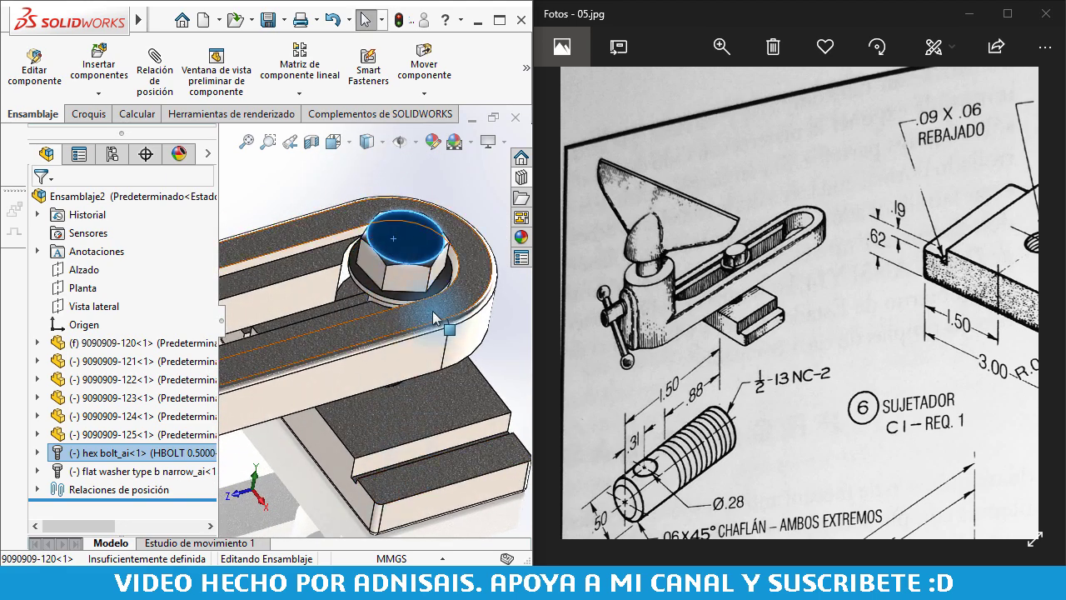
mouse_move(384, 342)
middle_mouse_down()
mouse_move(366, 266)
mouse_move(330, 223)
mouse_move(388, 271)
middle_mouse_up()
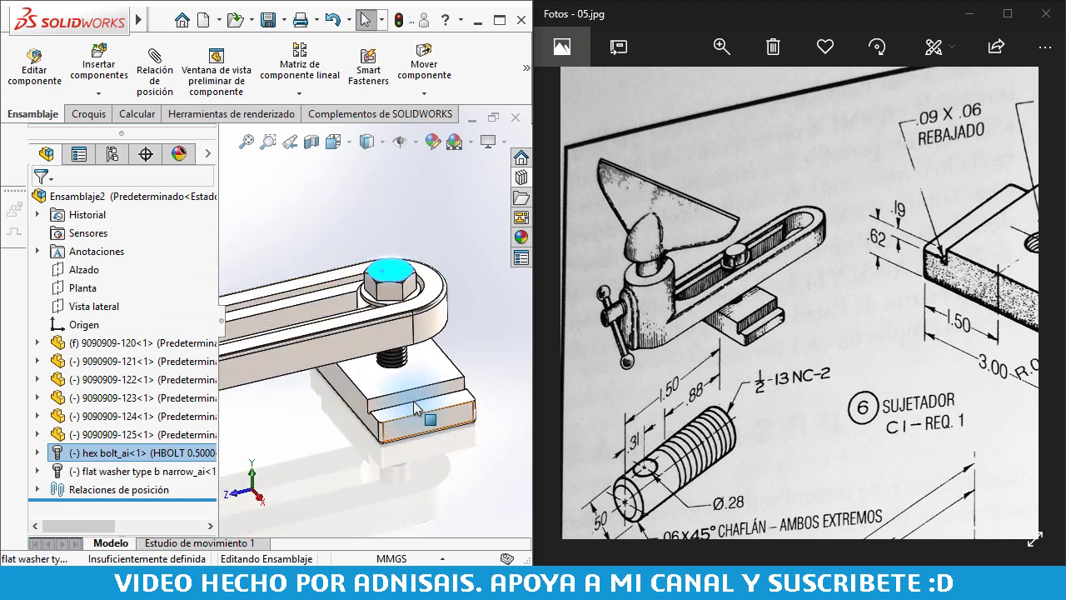
mouse_move(418, 383)
left_mouse_down()
mouse_move(372, 408)
mouse_move(377, 422)
mouse_move(342, 445)
left_mouse_up()
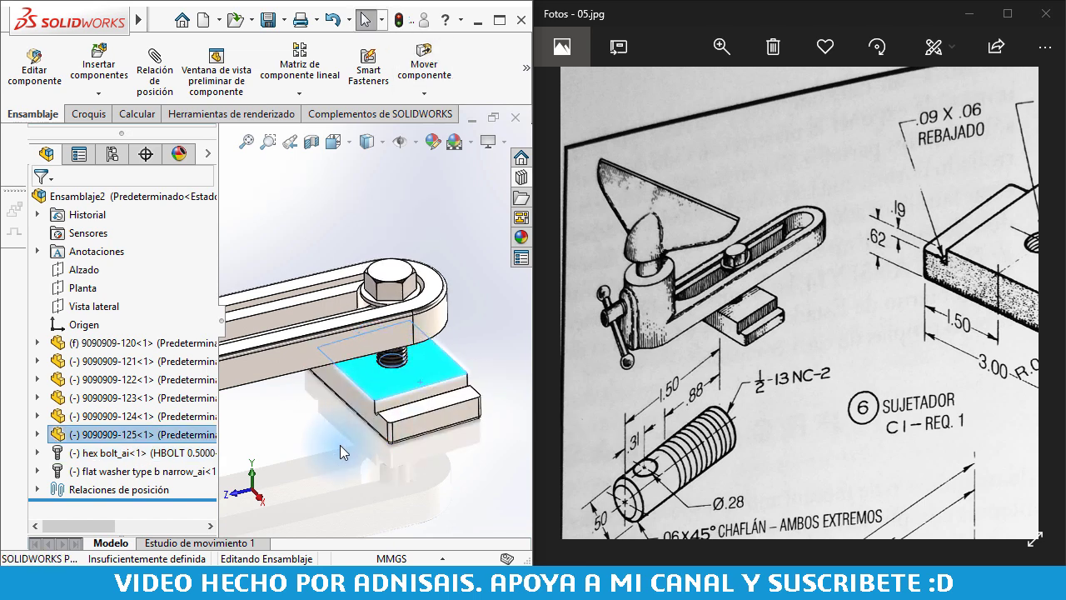
- Make the clamp block's top face parallel to the arm face and slide it into position
left_click(340, 445)
left_click(331, 358)
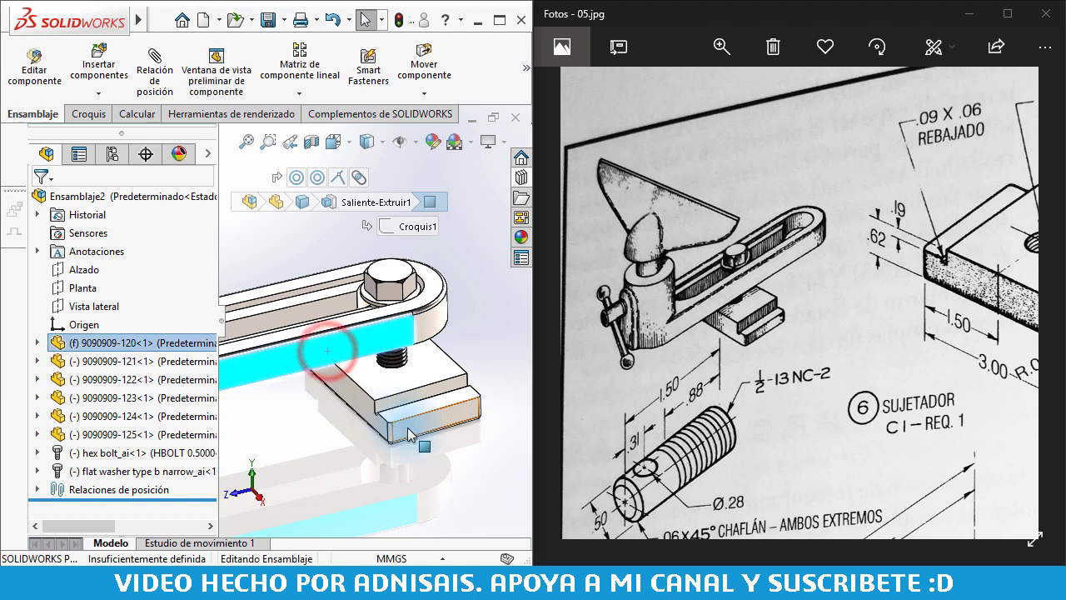
left_click(407, 429, "ctrl")
left_click(475, 412)
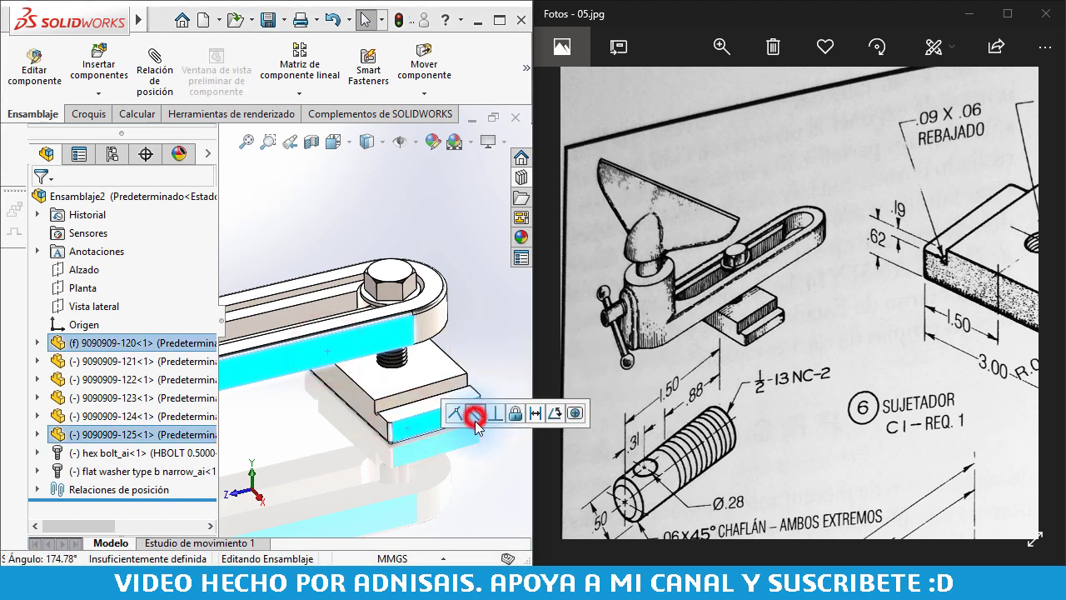
left_click(436, 481)
left_click_drag(388, 393, 417, 426)
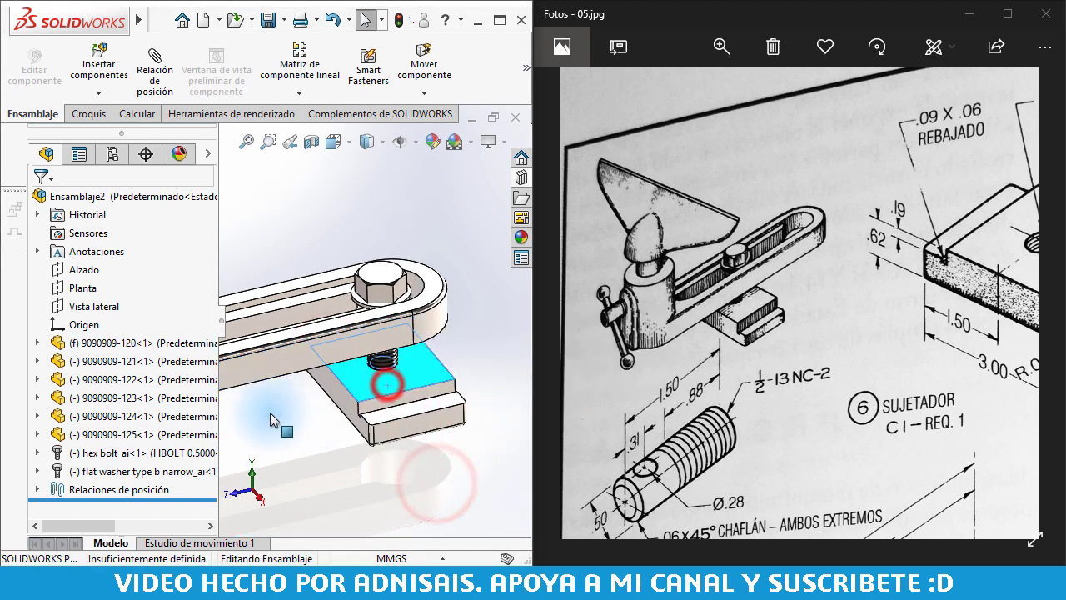
- Fit the assembly in view and swing the flag part to a new angle
key("Escape")
key("f")
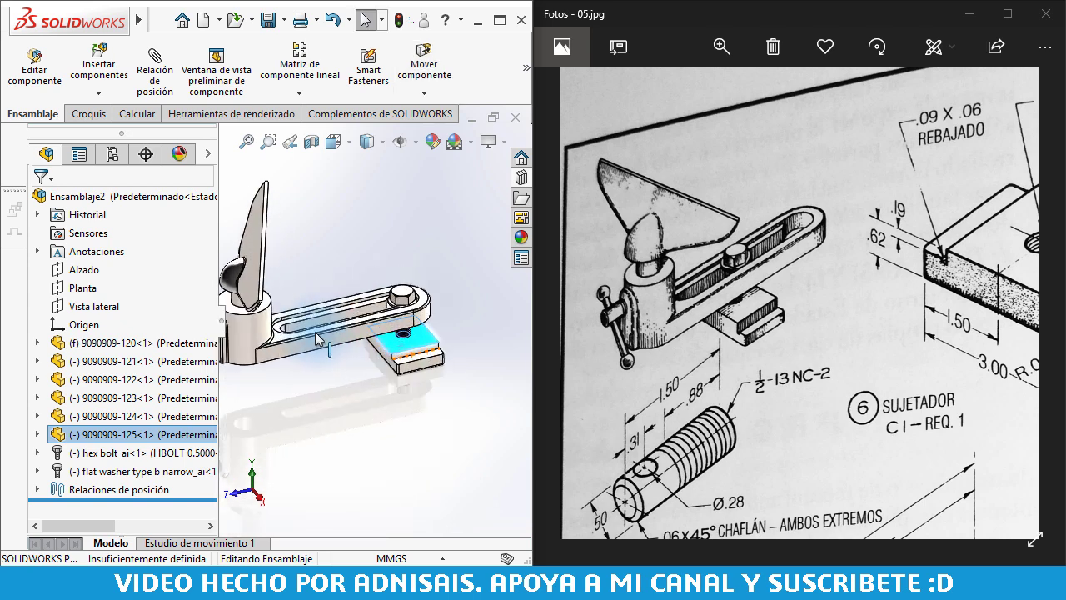
left_click(409, 341)
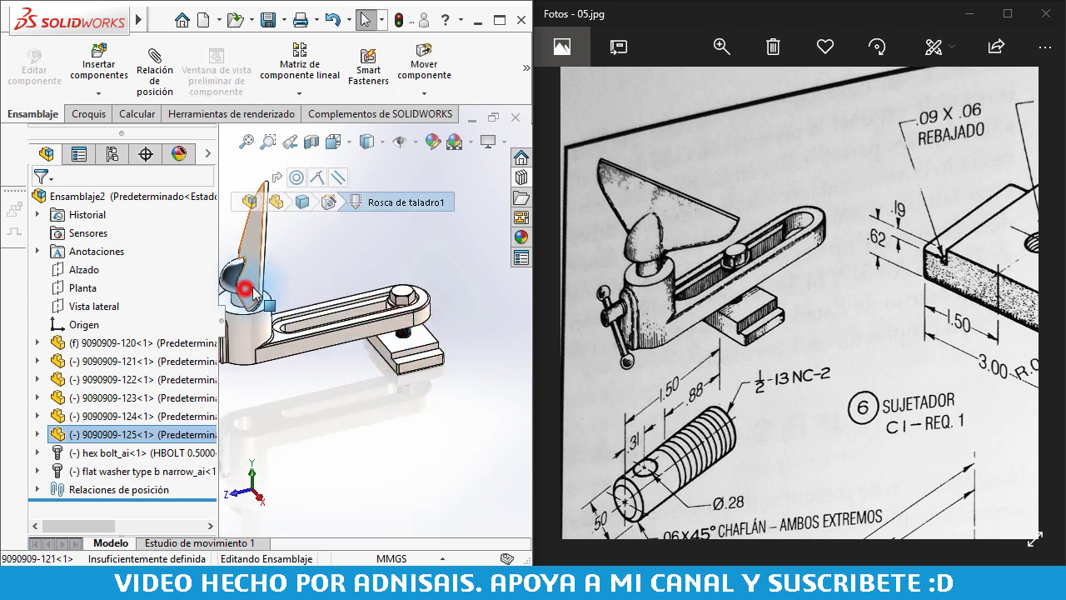
left_click_drag(244, 287, 258, 275)
mouse_move(275, 275)
middle_mouse_down()
mouse_move(330, 319)
mouse_move(368, 261)
mouse_move(301, 326)
middle_mouse_up()
left_click(361, 266)
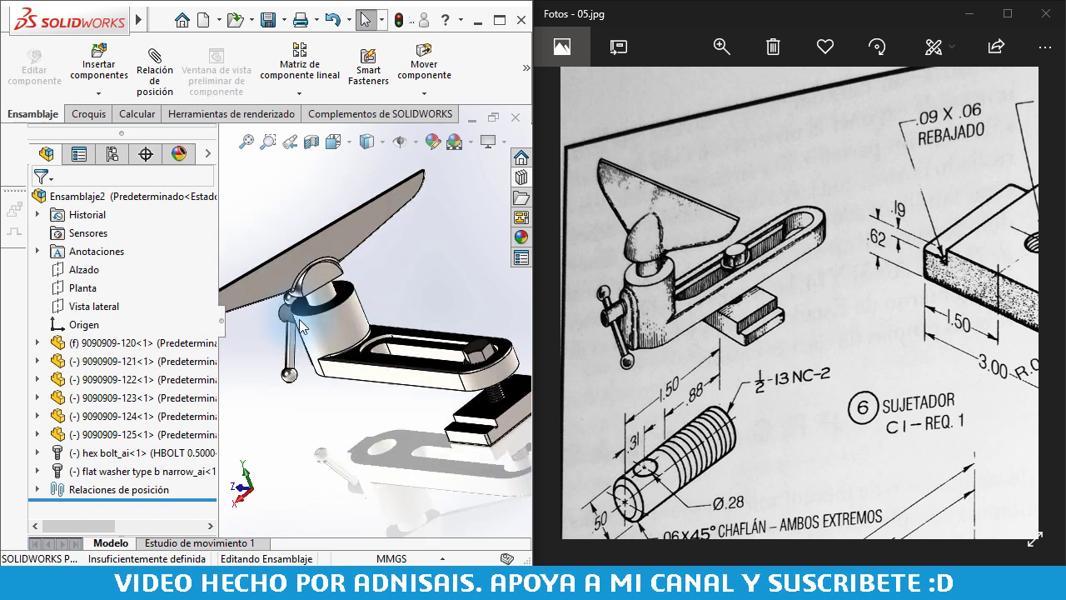
scroll(304, 325, "down", 2)
scroll(333, 312, "down", 2)
scroll(358, 301, "down", 2)
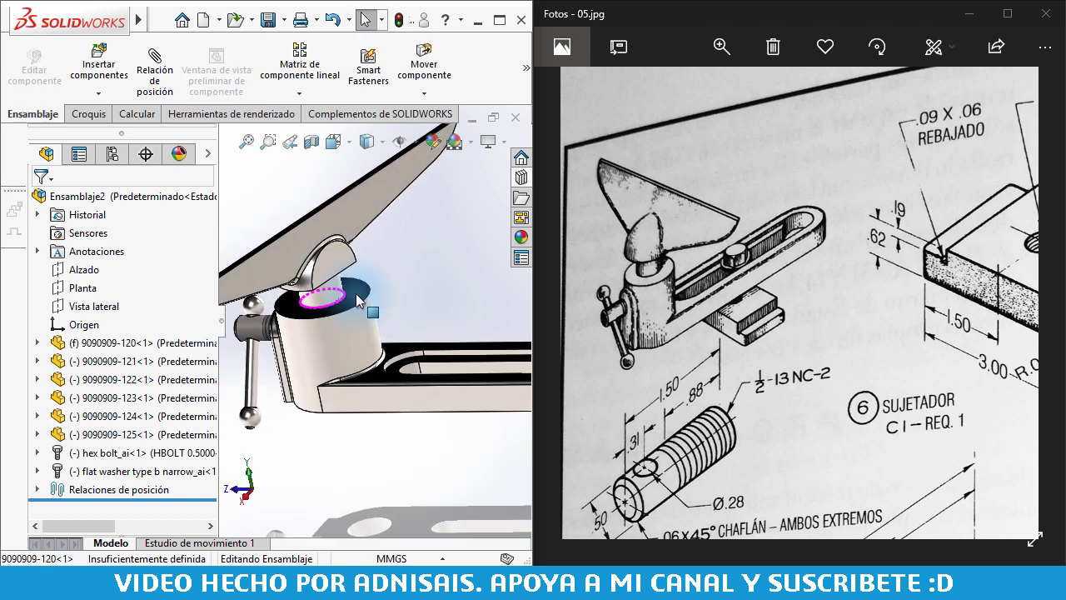
- View component 121's Vista lateral side plane normal to the screen
left_click(327, 236)
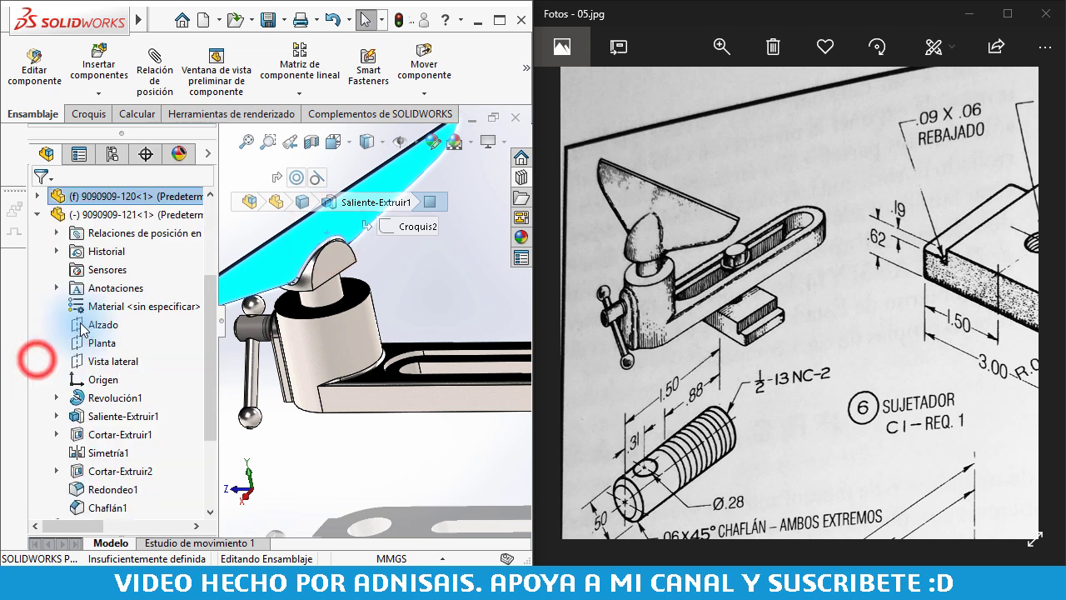
left_click(104, 361)
scroll(94, 317, "up", 1)
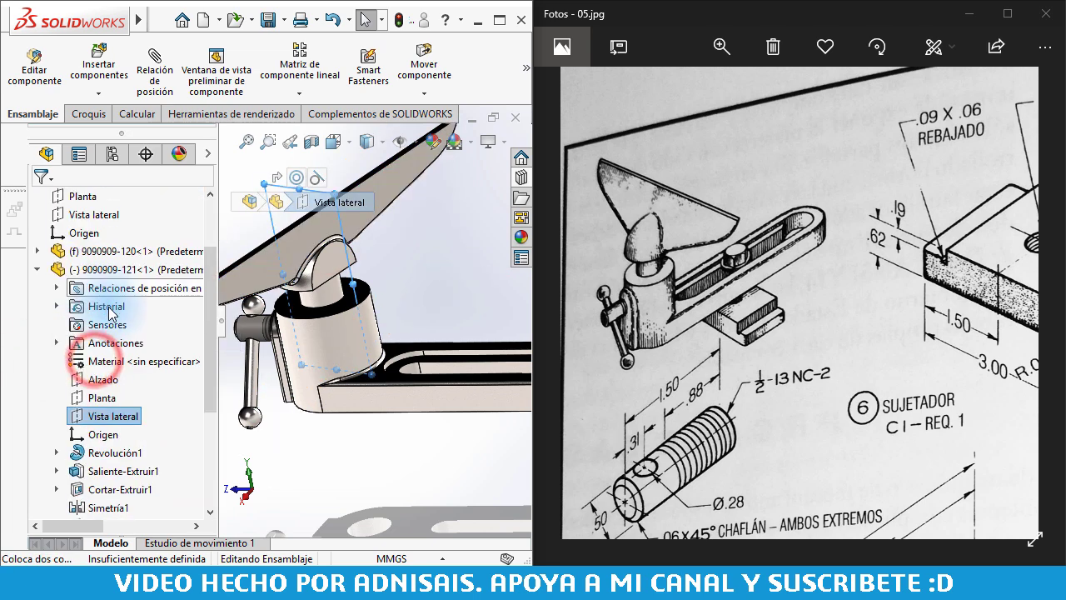
scroll(90, 291, "up", 2)
left_click(90, 314)
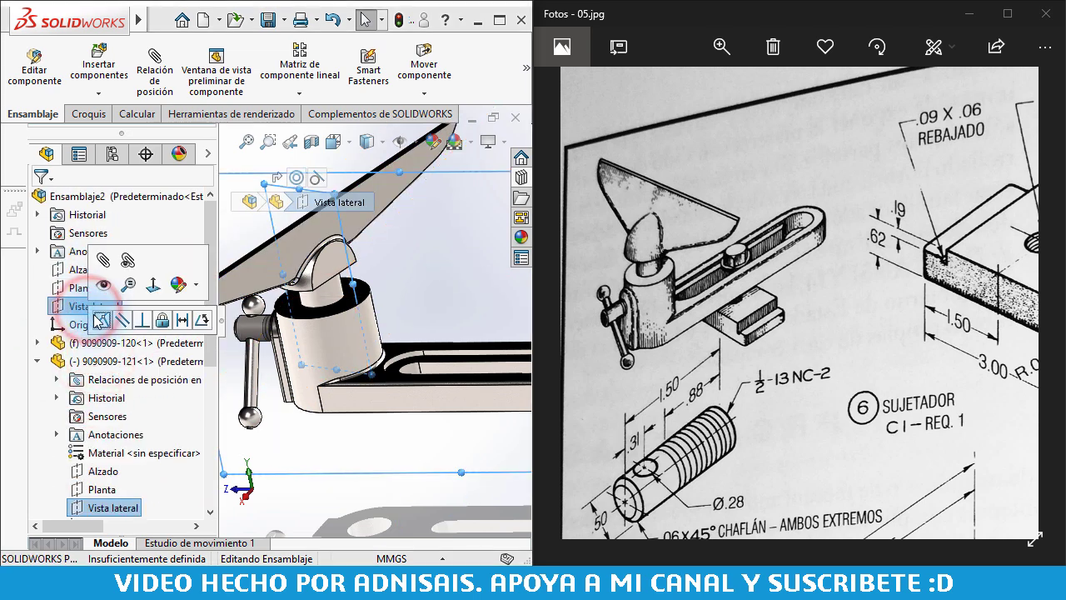
left_click(102, 321)
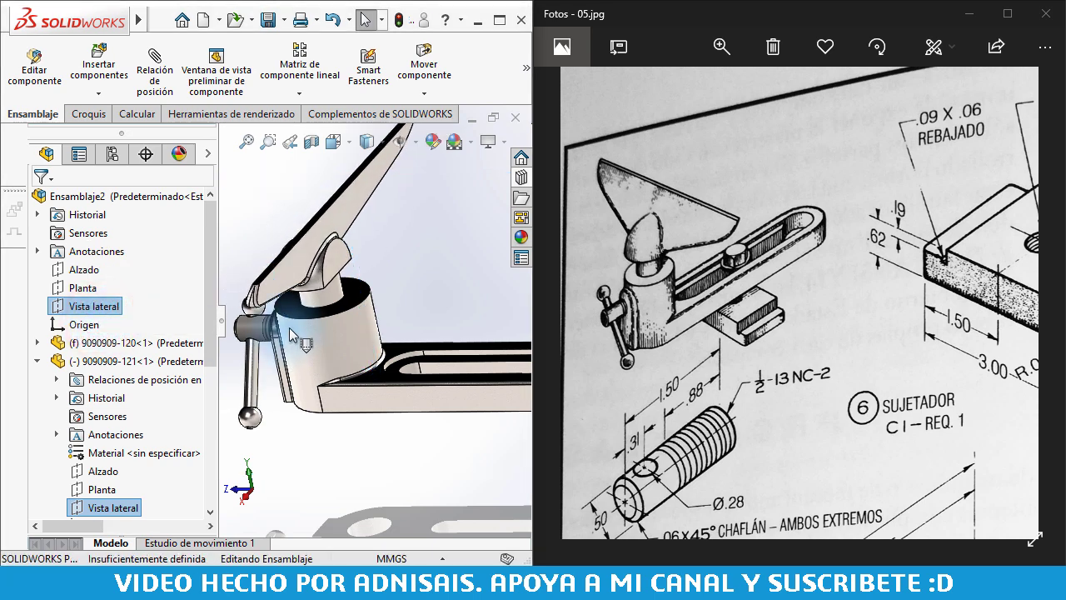
- Rotate the vise post into alignment, slide the clamp block along the slot, then view isometrically
mouse_move(343, 298)
left_mouse_down()
mouse_move(359, 315)
mouse_move(292, 357)
mouse_move(332, 350)
left_mouse_up()
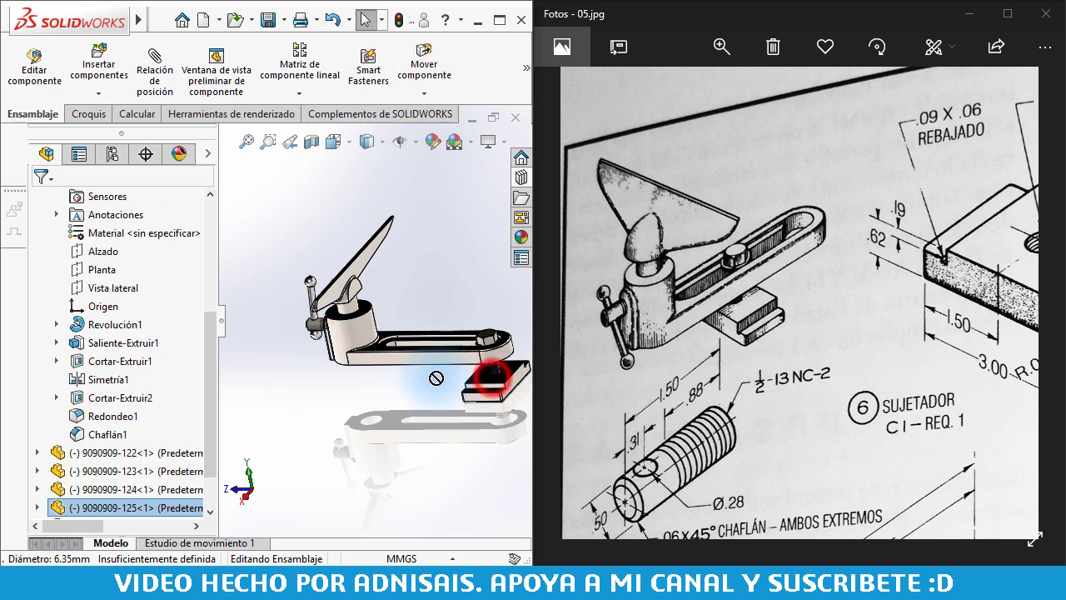
left_click_drag(490, 380, 433, 385)
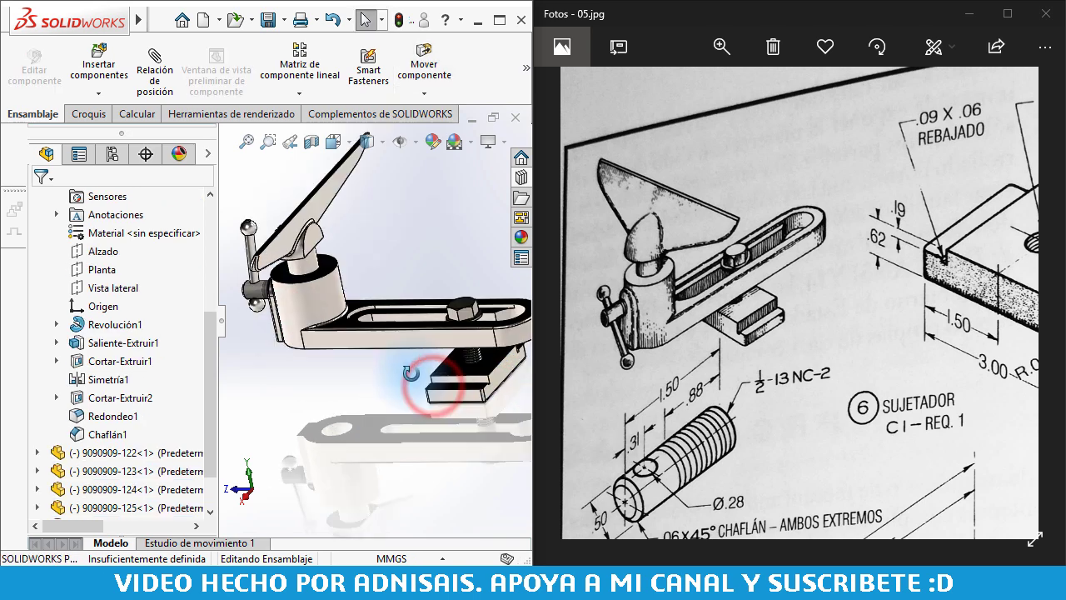
scroll(466, 383, "down", 3)
left_click(449, 374)
left_click_drag(455, 390, 499, 390)
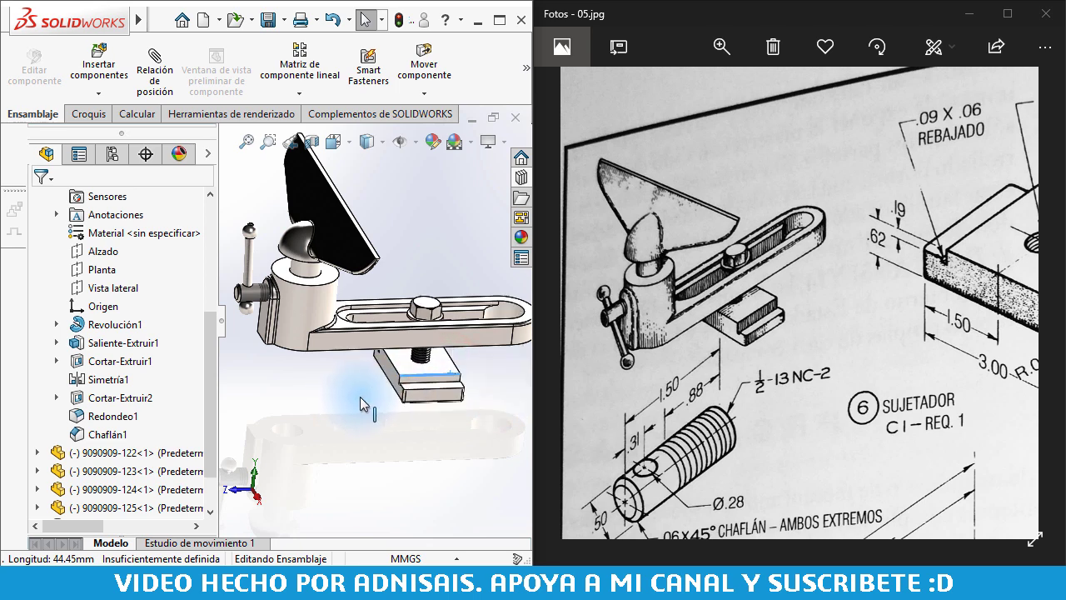
left_click(350, 423)
key("ctrl+7")
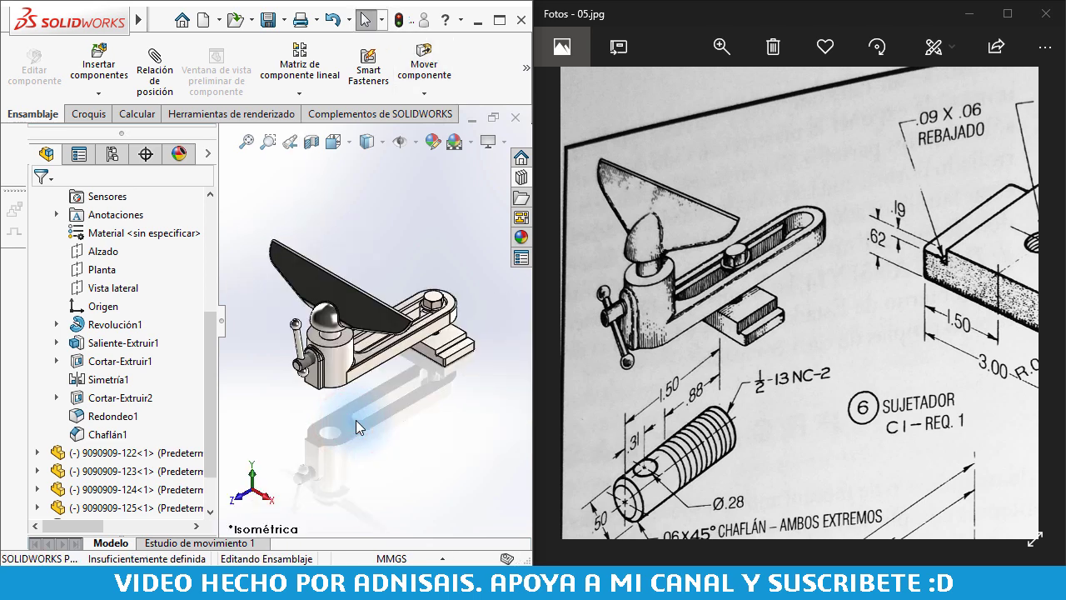
left_click(279, 30)
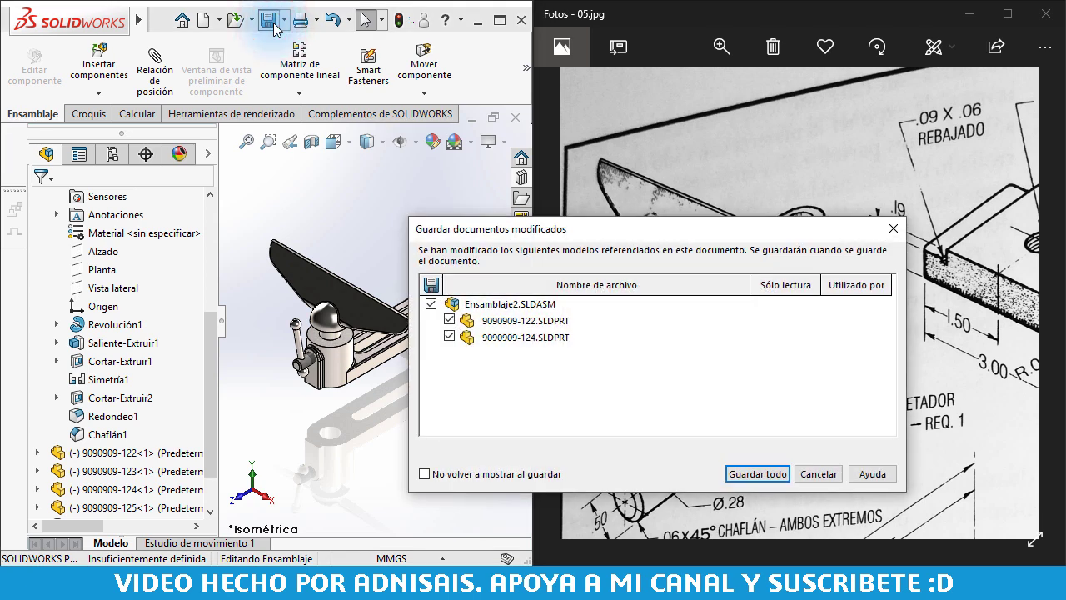
key("Return")
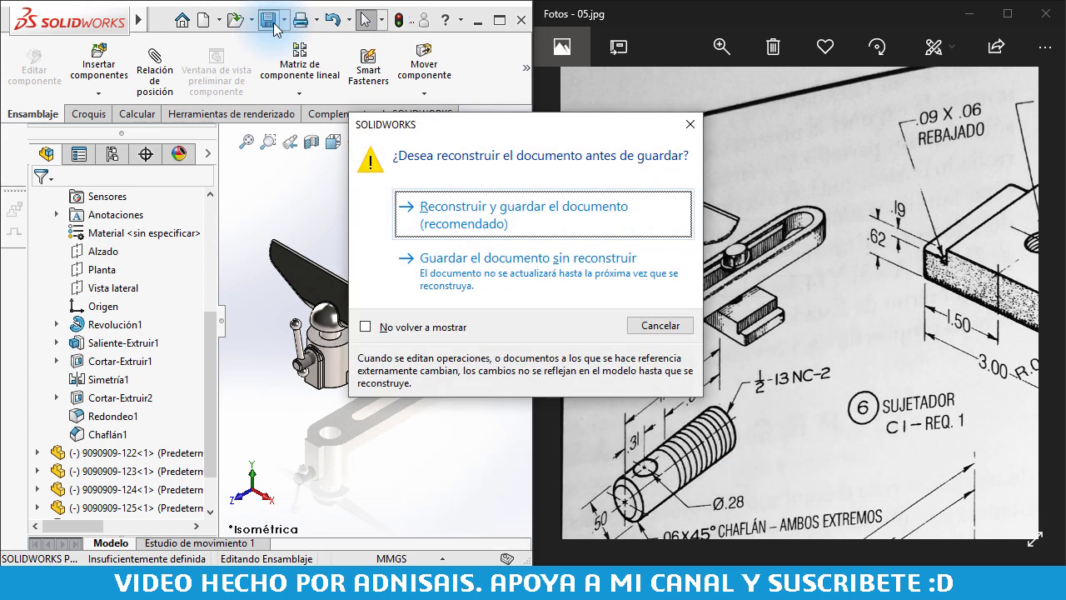
left_click(547, 218)
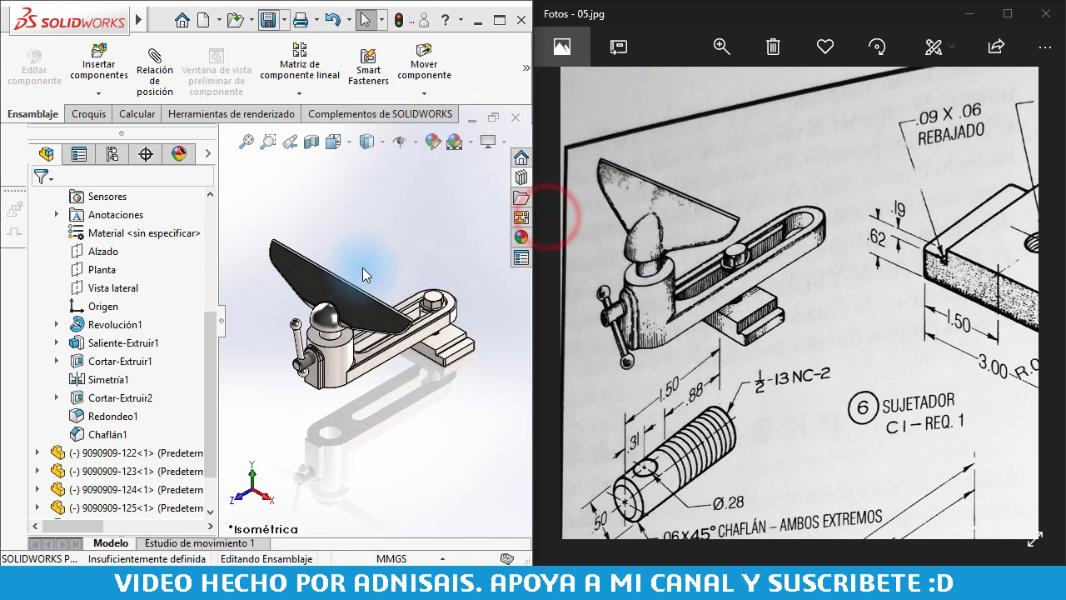
type("909")
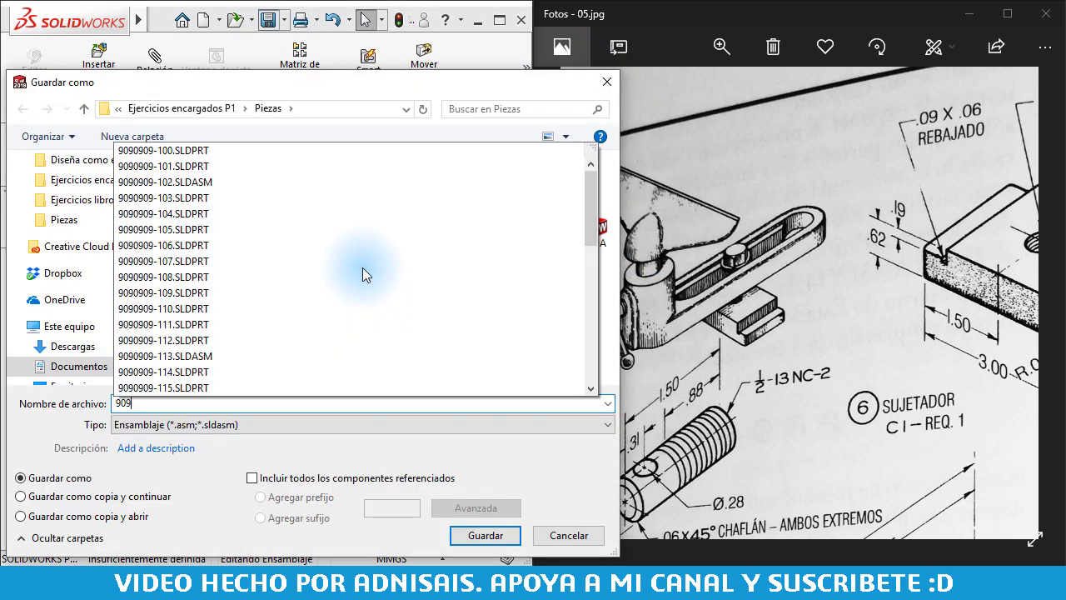
type("1")
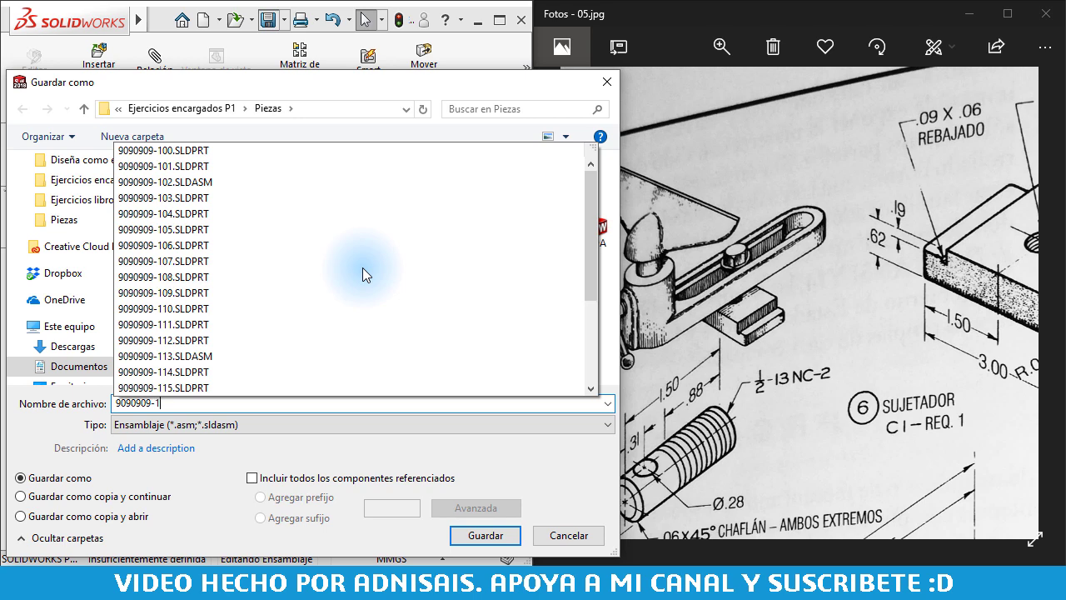
type("26")
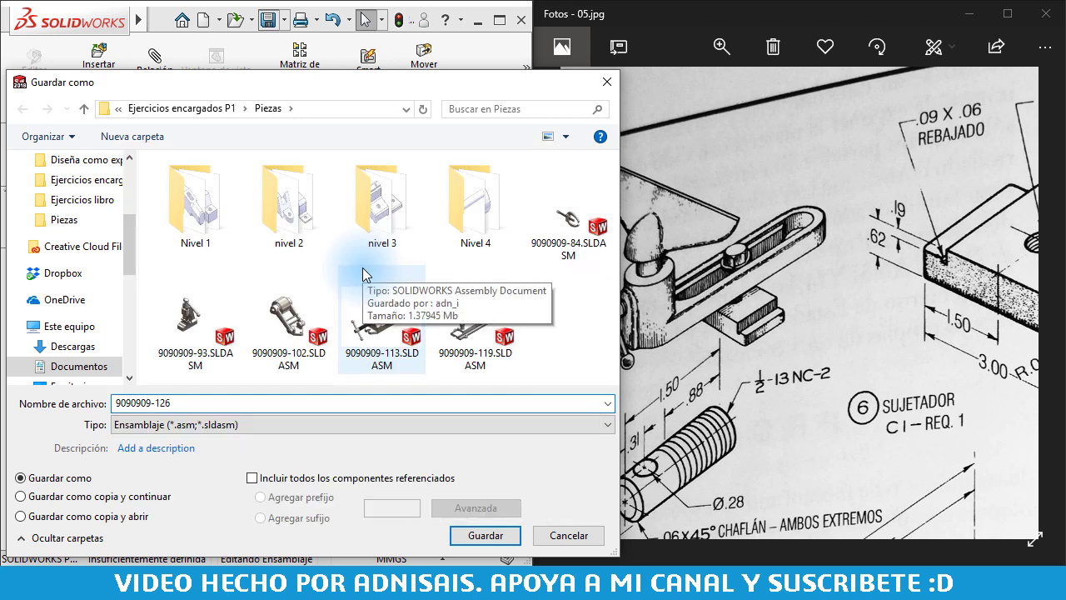
key("Return")
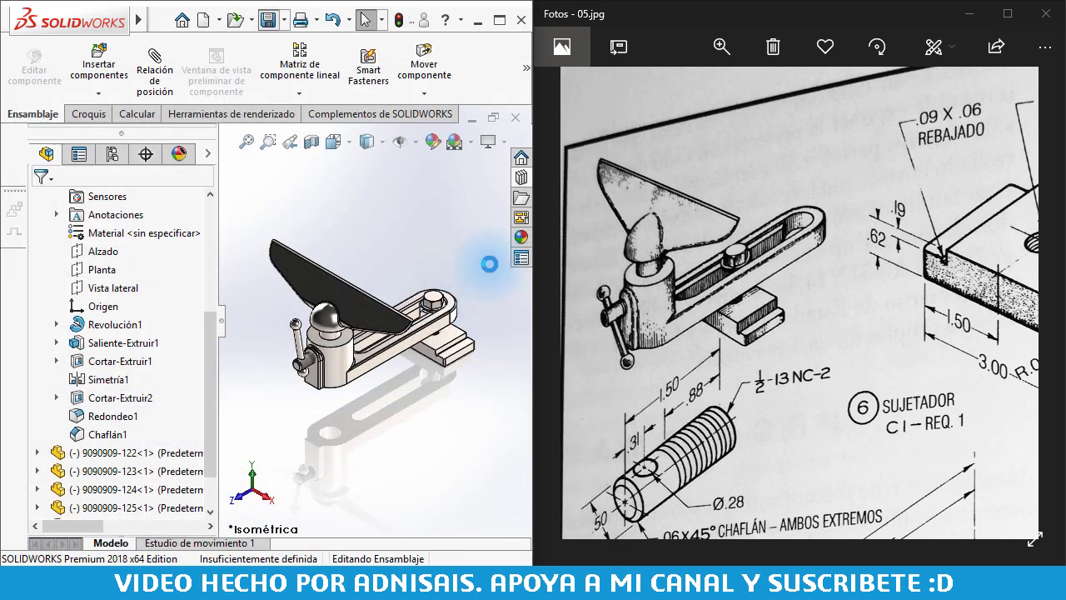